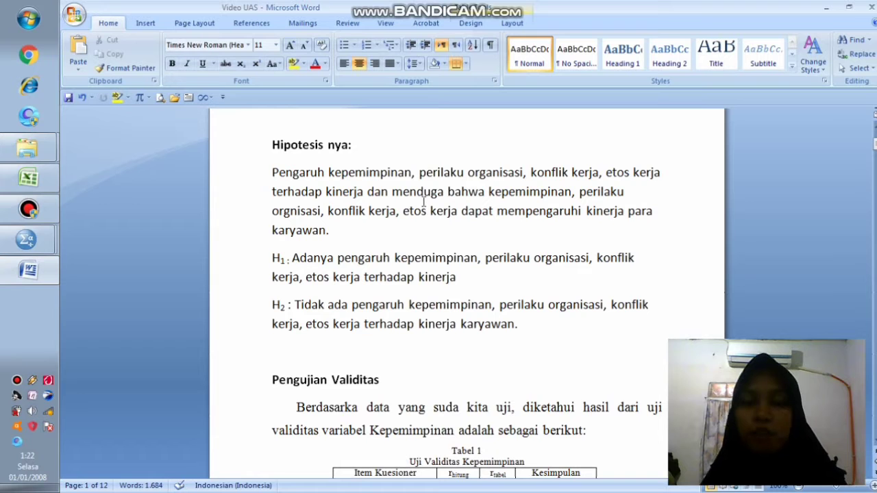
# Step: Review the research hypotheses in the Word document and the Kepemimpinan (X1) response table in Excel
pyautogui.scroll(2, 293, 189)
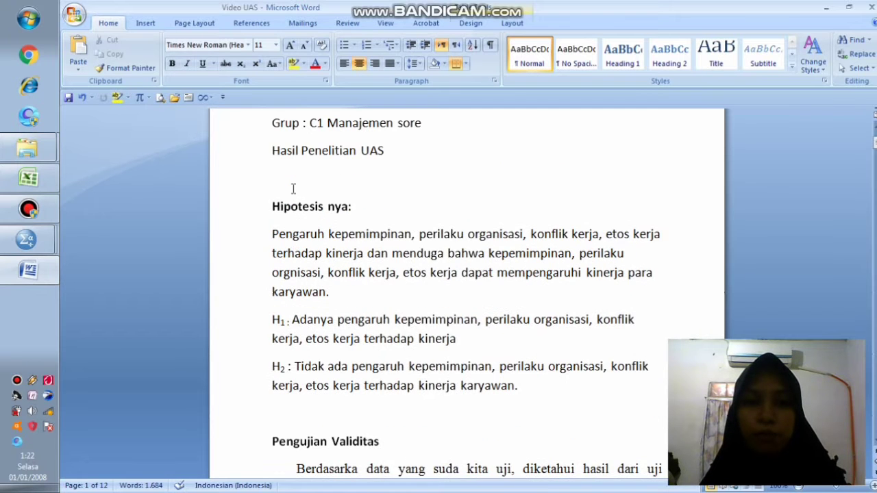
pyautogui.scroll(-1, 307, 217)
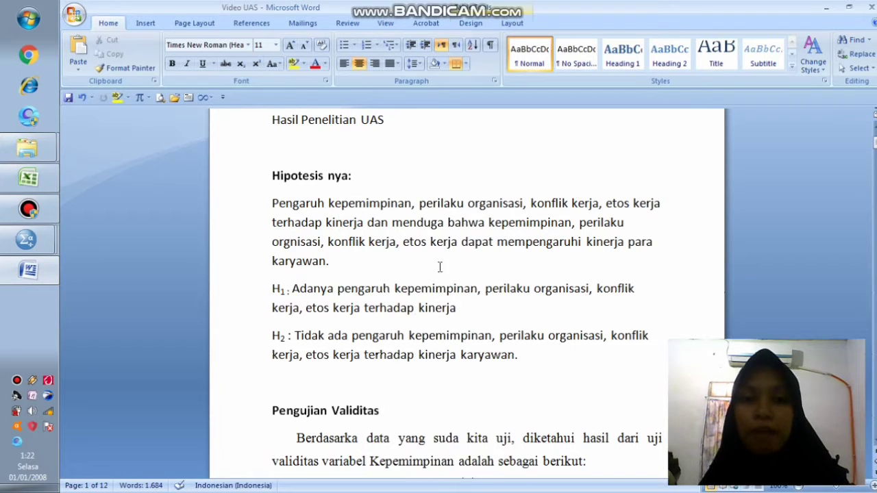
pyautogui.click(28, 178)
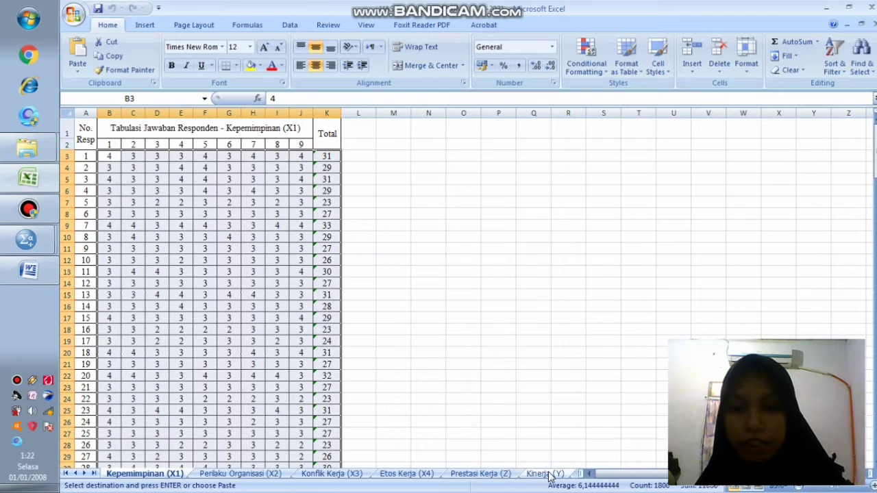
pyautogui.click(28, 270)
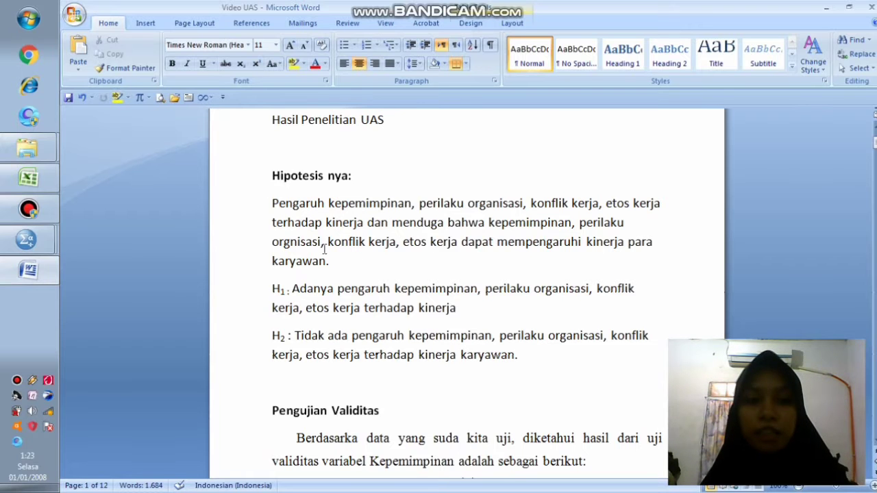
pyautogui.scroll(-2, 323, 374)
pyautogui.scroll(-3, 323, 374)
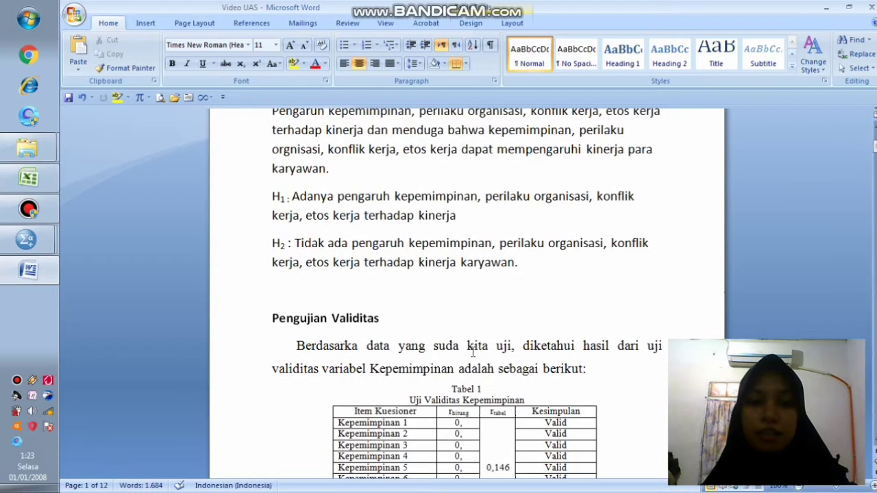
# Step: Switch to the SPSS dataset Untitled1 and widen the variable name column to fit the full Kepemimpinan names
pyautogui.moveTo(26, 240)
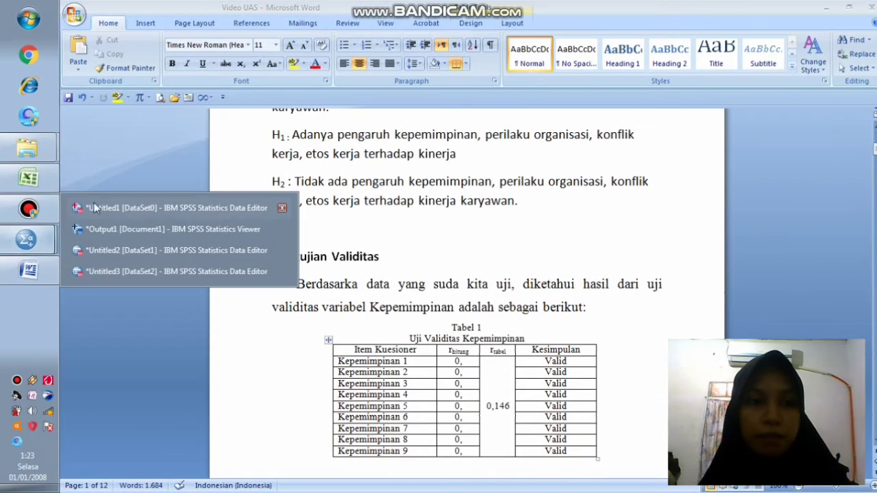
pyautogui.click(126, 208)
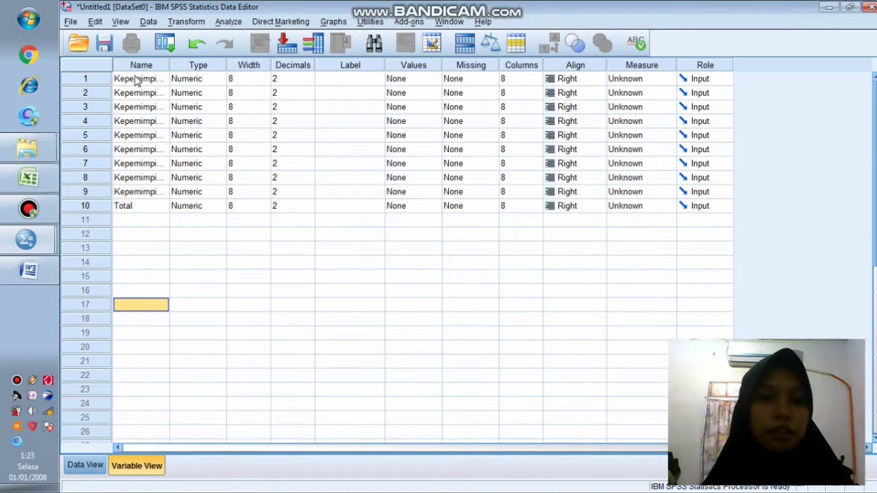
pyautogui.click(28, 177)
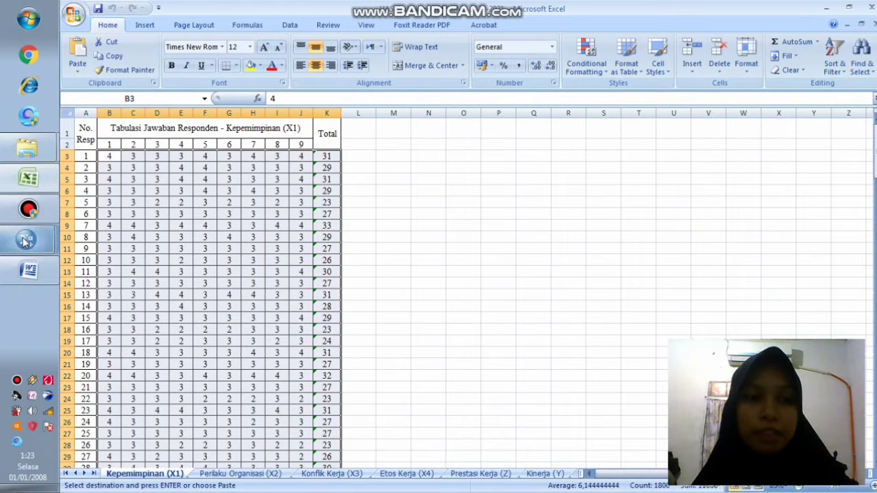
pyautogui.click(5, 251)
pyautogui.click(124, 208)
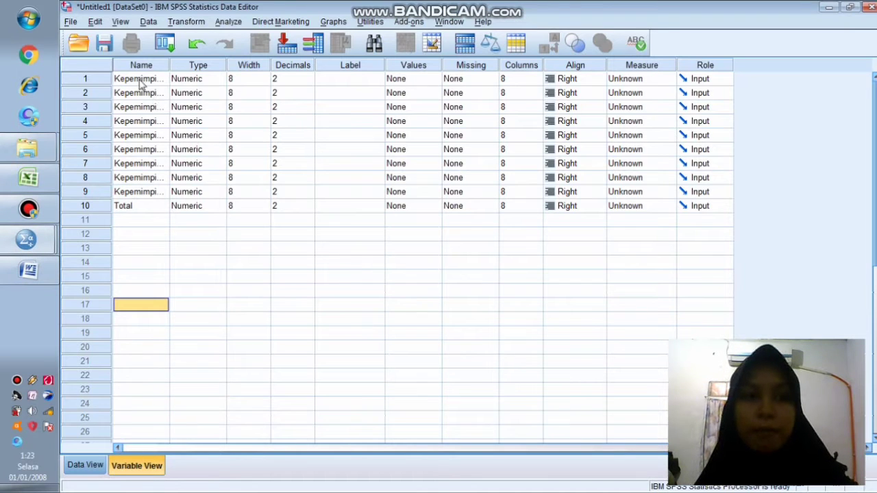
pyautogui.moveTo(168, 60); pyautogui.dragTo(192, 65)
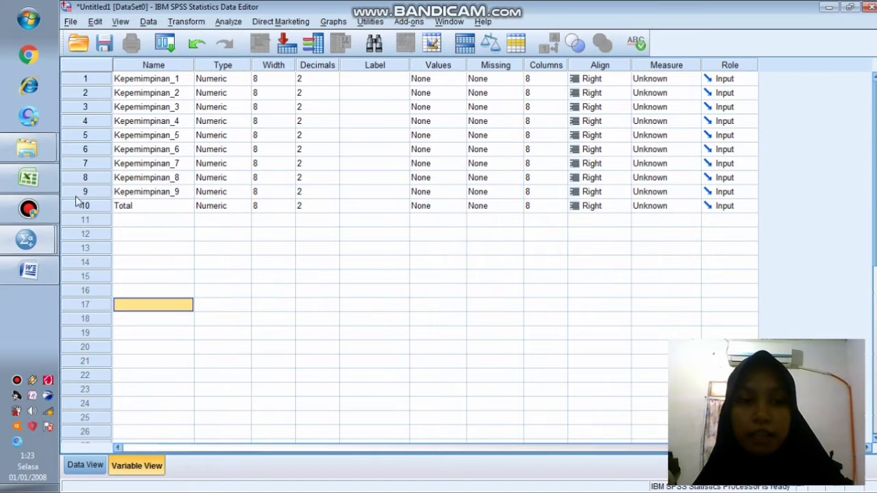
# Step: Check the Kepemimpinan (X1) item columns in Excel against the SPSS variable list and return to dataset Untitled1
pyautogui.click(28, 178)
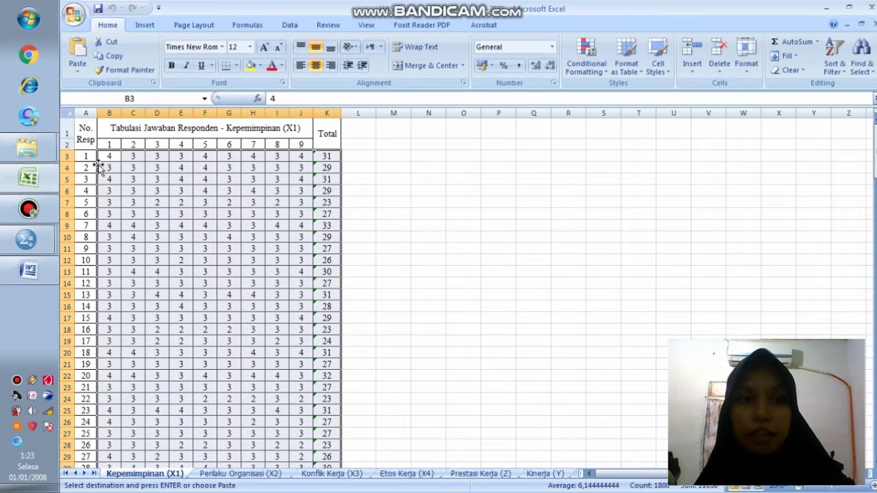
pyautogui.click(34, 243)
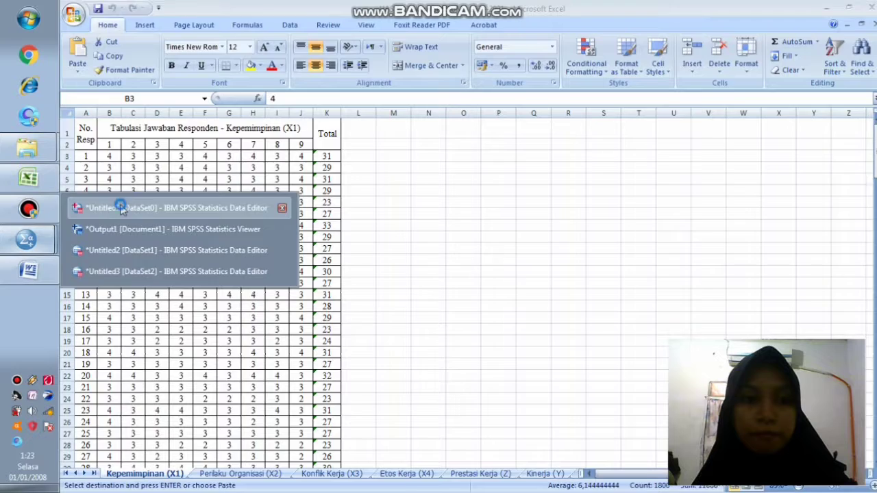
pyautogui.click(121, 205)
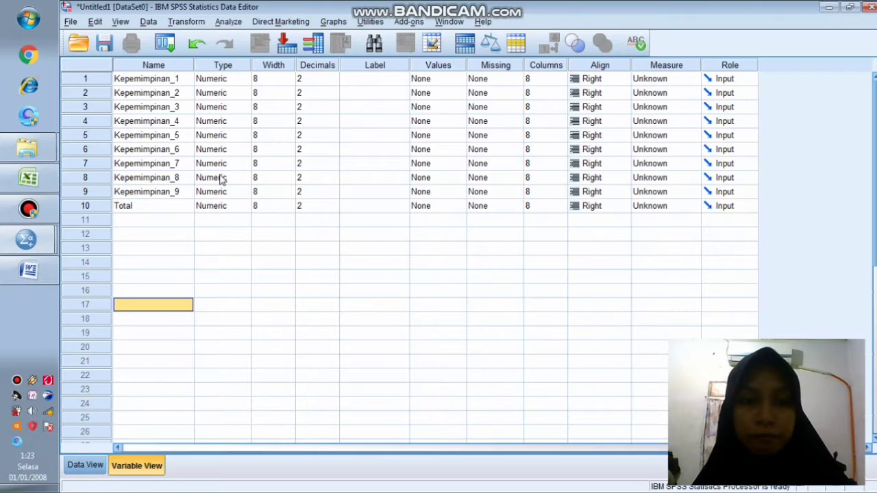
# Step: Set the measurement level of Kepemimpinan_1 through Kepemimpinan_9 and Total to Scale
pyautogui.click(655, 79)
pyautogui.click(661, 93)
pyautogui.click(661, 93)
pyautogui.click(660, 107)
pyautogui.click(658, 107)
pyautogui.click(661, 119)
pyautogui.click(668, 121)
pyautogui.click(661, 135)
pyautogui.click(664, 134)
pyautogui.click(661, 148)
pyautogui.click(668, 150)
pyautogui.click(657, 163)
pyautogui.click(663, 163)
pyautogui.click(658, 177)
pyautogui.click(670, 178)
pyautogui.click(673, 190)
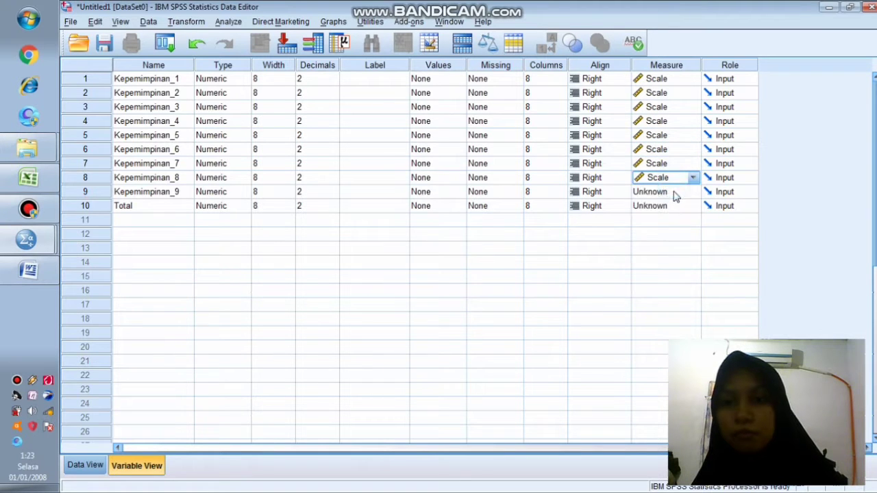
pyautogui.click(674, 191)
pyautogui.click(675, 205)
pyautogui.click(675, 206)
pyautogui.click(677, 220)
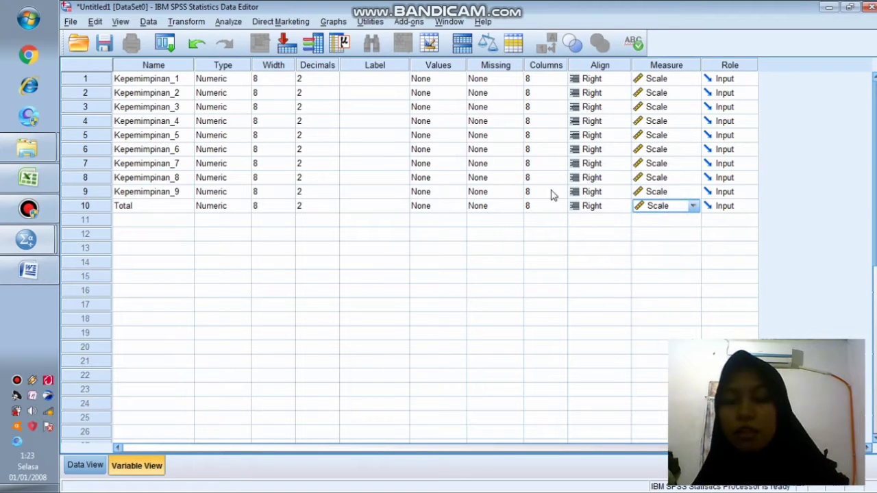
# Step: Show the dataset's case grid and copy all item scores and totals from the Kepemimpinan (X1) sheet in Excel
pyautogui.click(84, 466)
pyautogui.click(28, 178)
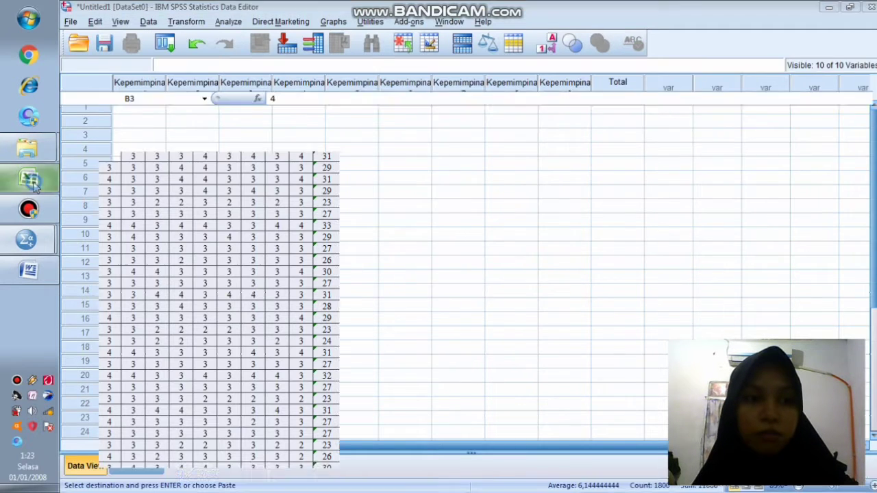
pyautogui.moveTo(109, 156); pyautogui.dragTo(319, 171)
pyautogui.click(110, 54)
# Step: Paste the copied scores into the SPSS dataset Untitled1, starting at case 1 of Kepemimpinan_1, and check the filled rows
pyautogui.click(43, 237)
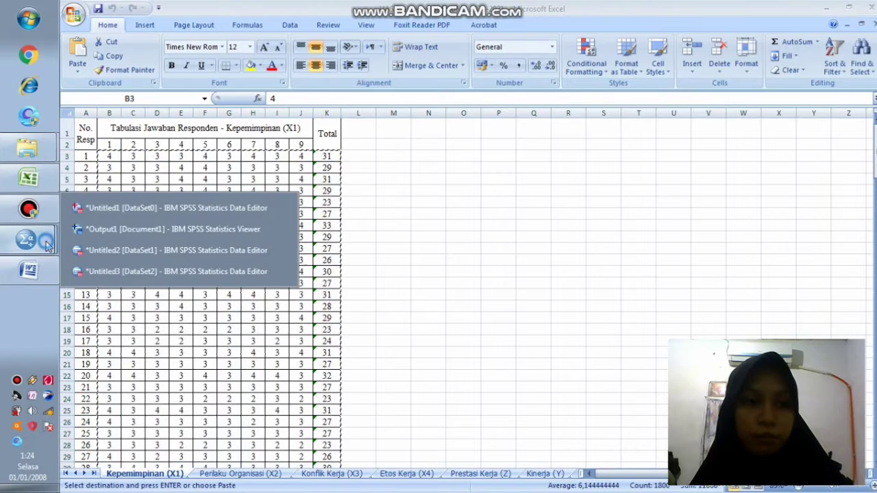
pyautogui.click(130, 209)
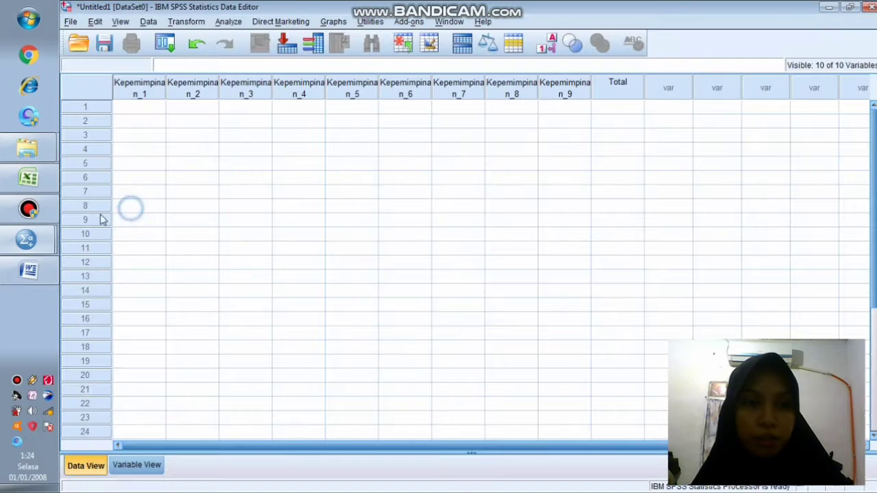
pyautogui.click(138, 105)
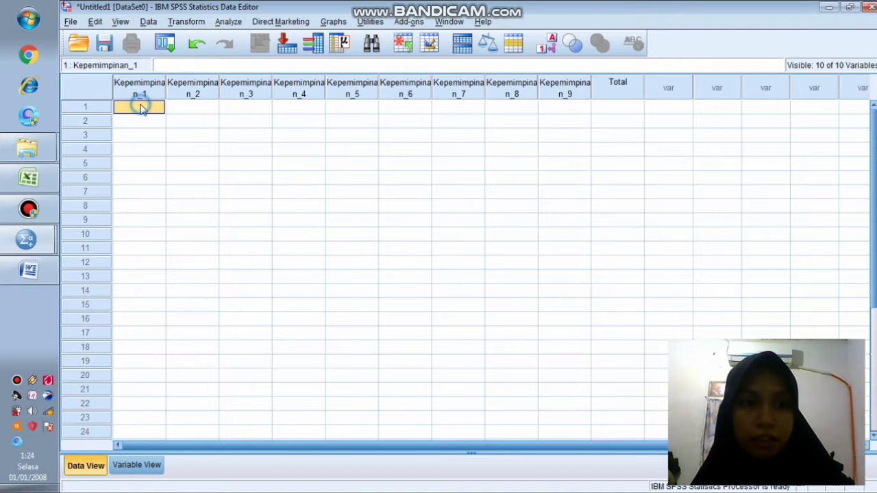
pyautogui.click(95, 21)
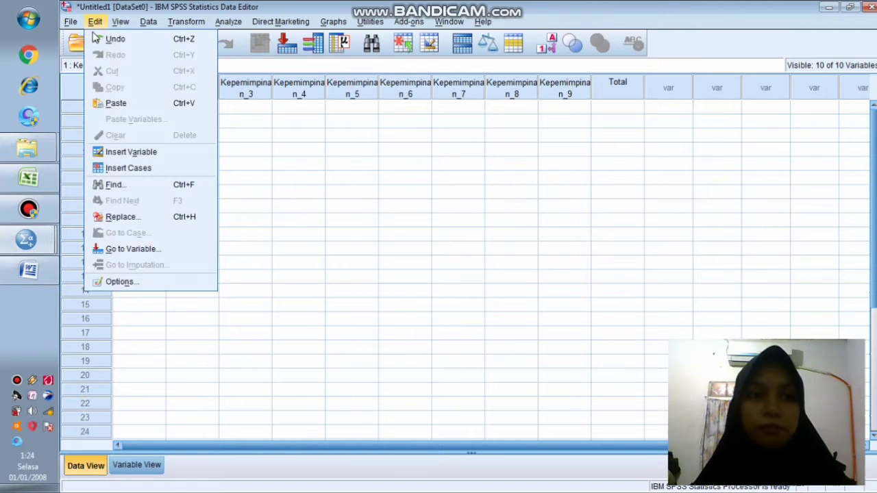
pyautogui.click(131, 103)
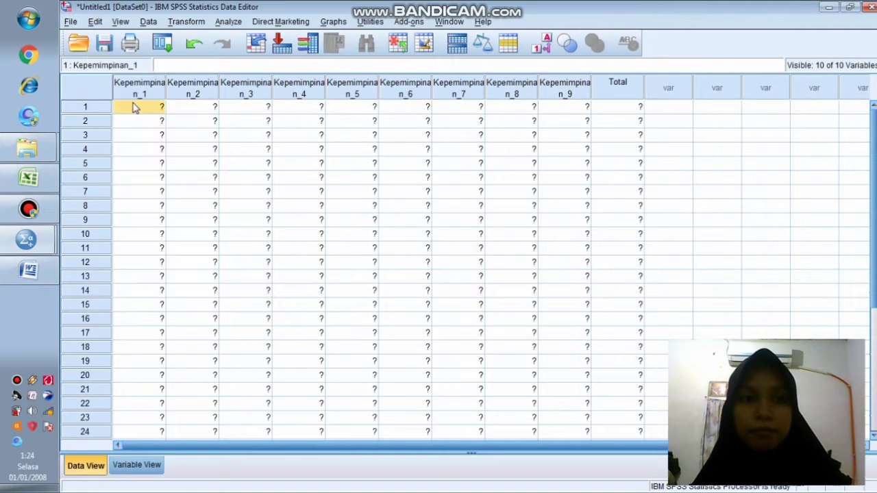
pyautogui.scroll(-4, 452, 157)
pyautogui.scroll(4, 464, 156)
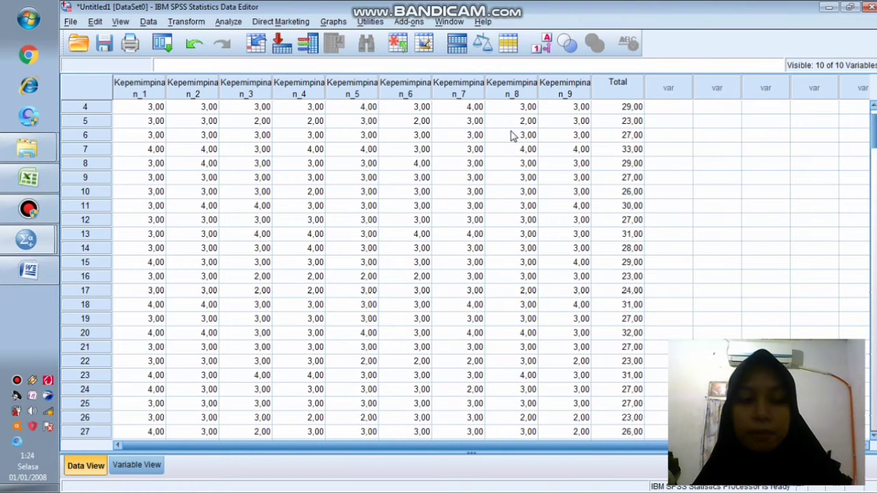
# Step: Run a two-tailed Pearson bivariate correlation on Kepemimpinan_1 through Kepemimpinan_9 and Total, flagging significant correlations
pyautogui.click(229, 22)
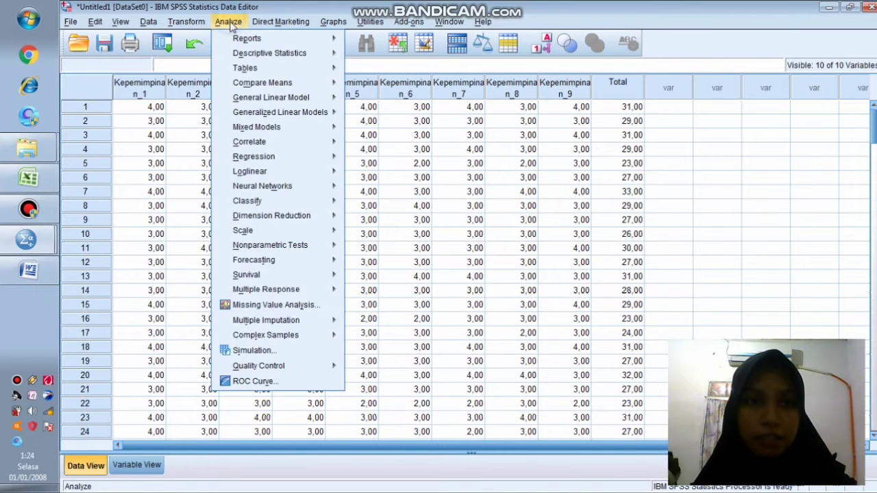
pyautogui.moveTo(261, 145)
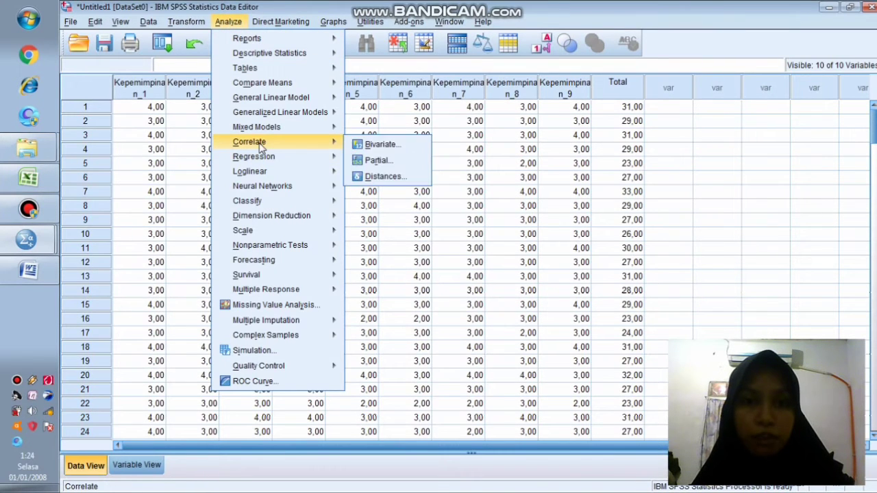
pyautogui.click(370, 146)
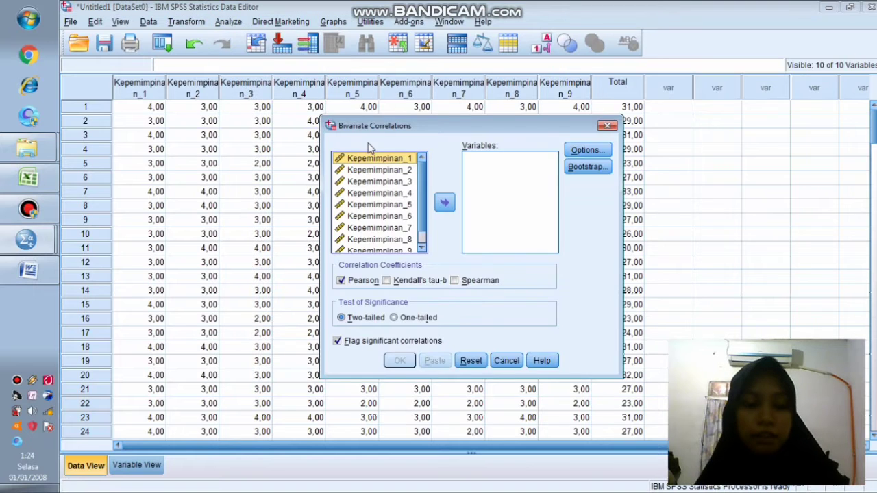
pyautogui.click(377, 170)
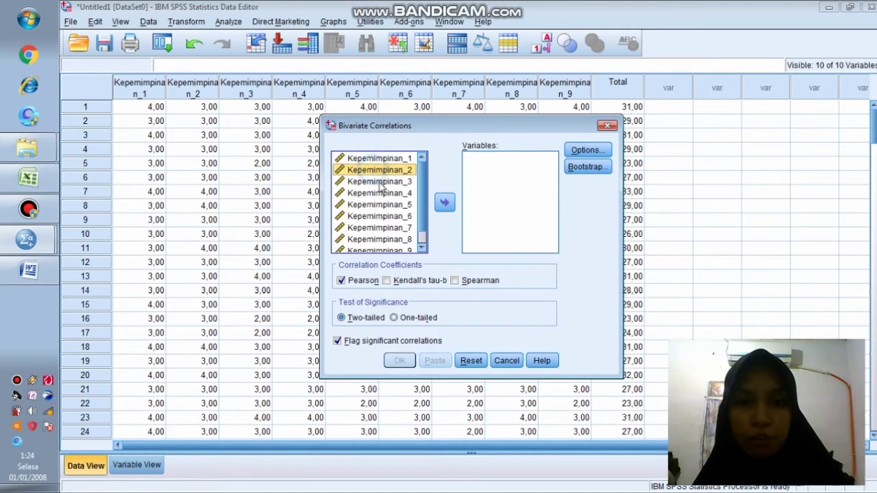
pyautogui.click(394, 159)
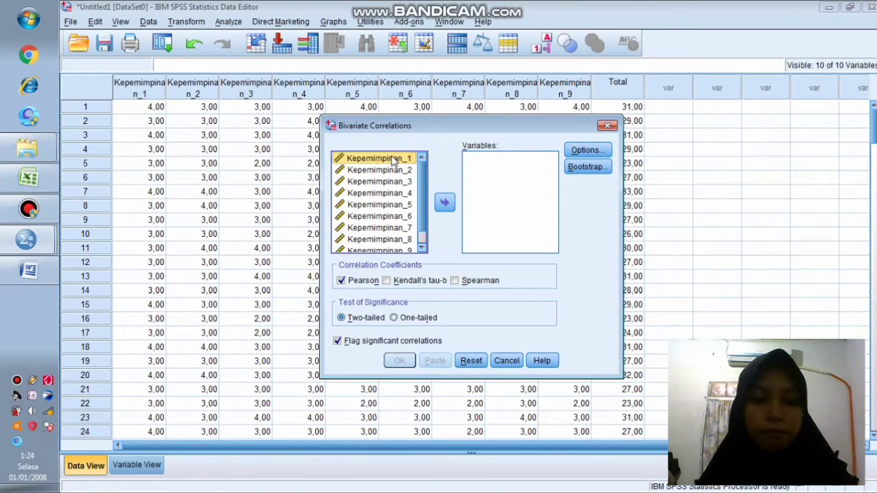
pyautogui.hotkey('ctrl', 'a')
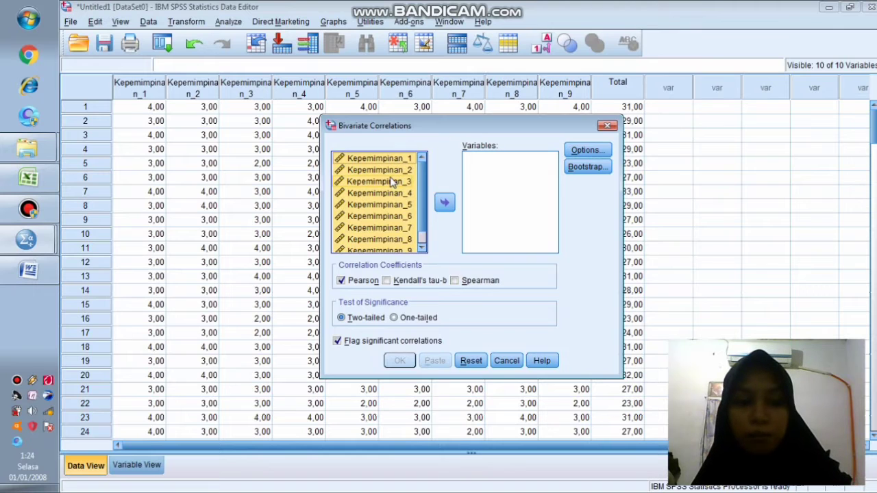
pyautogui.click(445, 202)
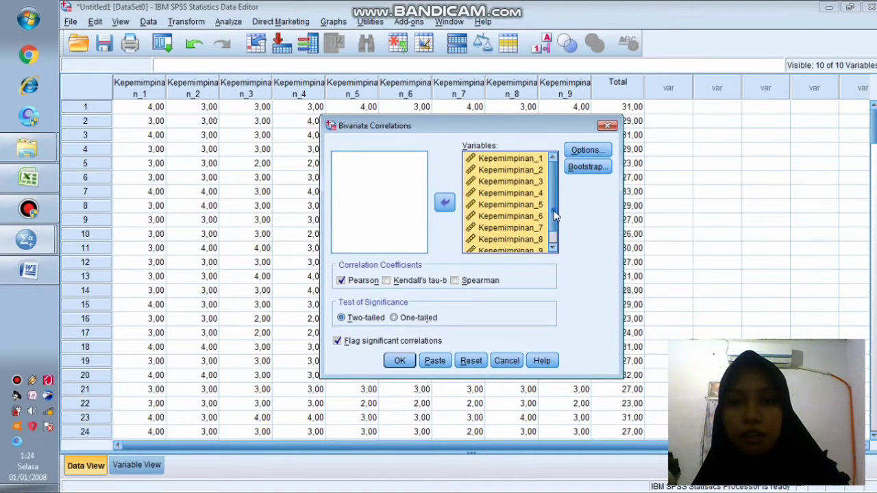
pyautogui.scroll(-1, 545, 219)
pyautogui.click(399, 361)
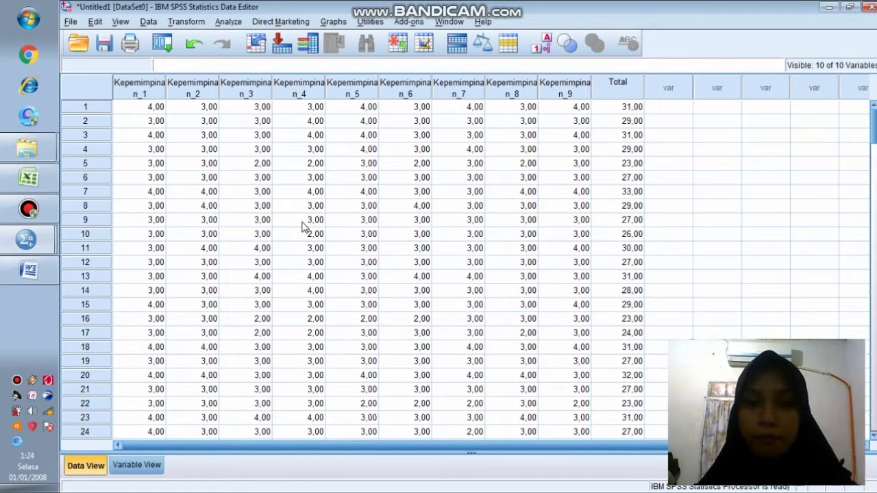
# Step: Examine the correlation matrix of the Kepemimpinan items and Total in the SPSS output viewer
pyautogui.click(28, 239)
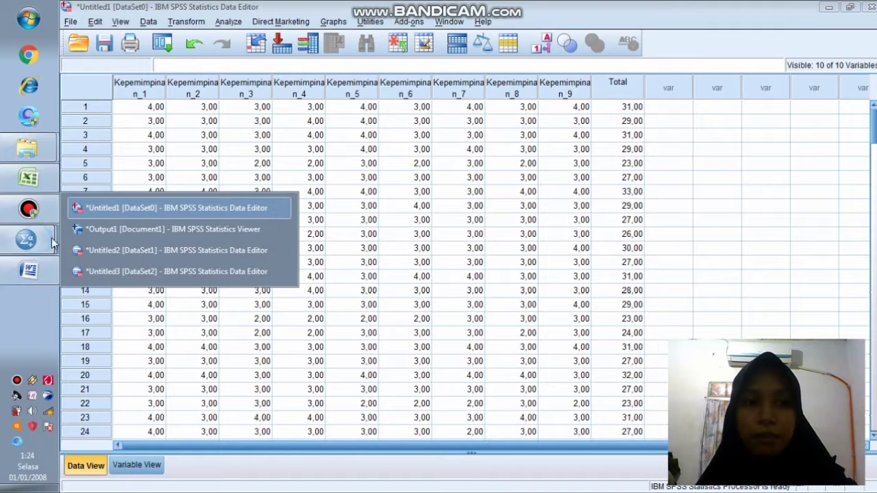
pyautogui.click(103, 231)
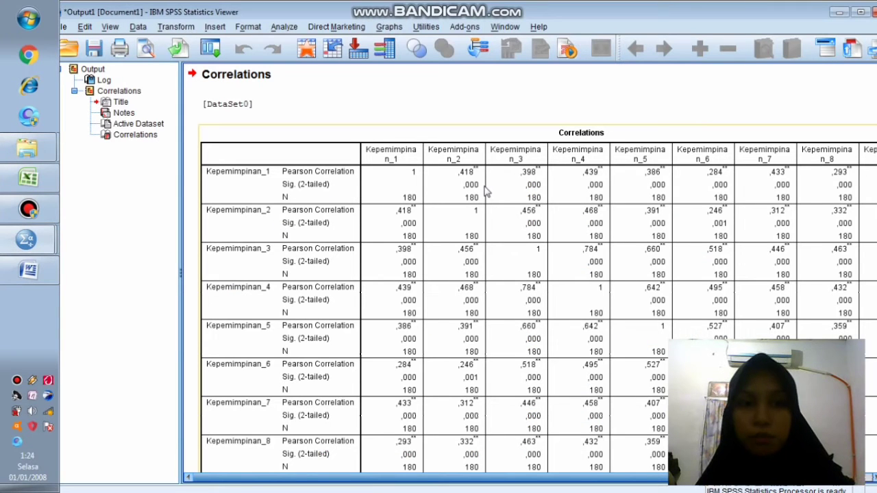
pyautogui.scroll(1, 505, 200)
pyautogui.scroll(-4, 505, 202)
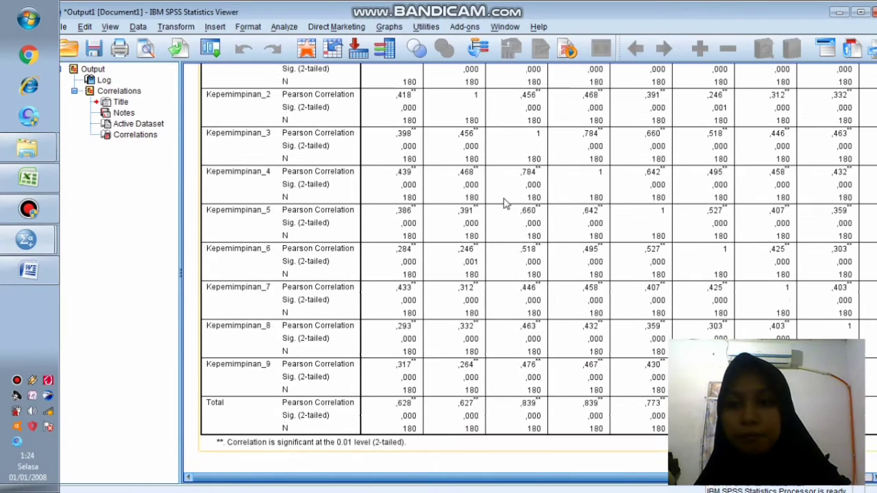
pyautogui.scroll(3, 508, 204)
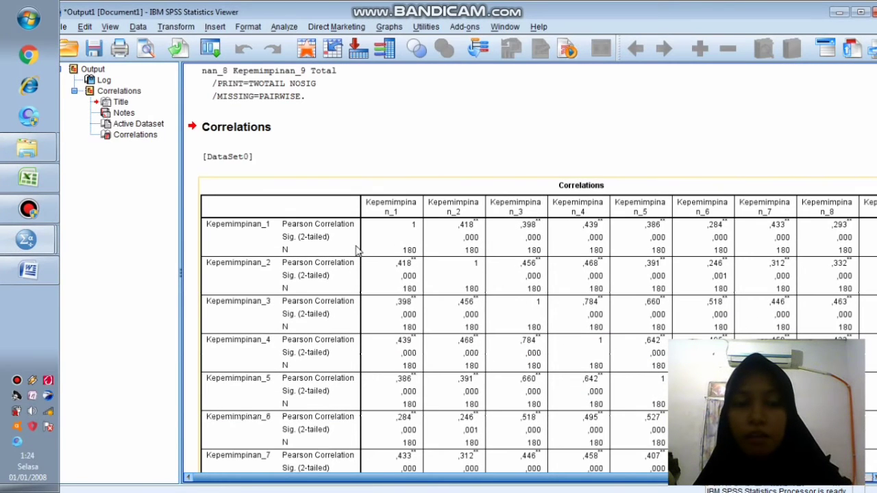
pyautogui.click(25, 234)
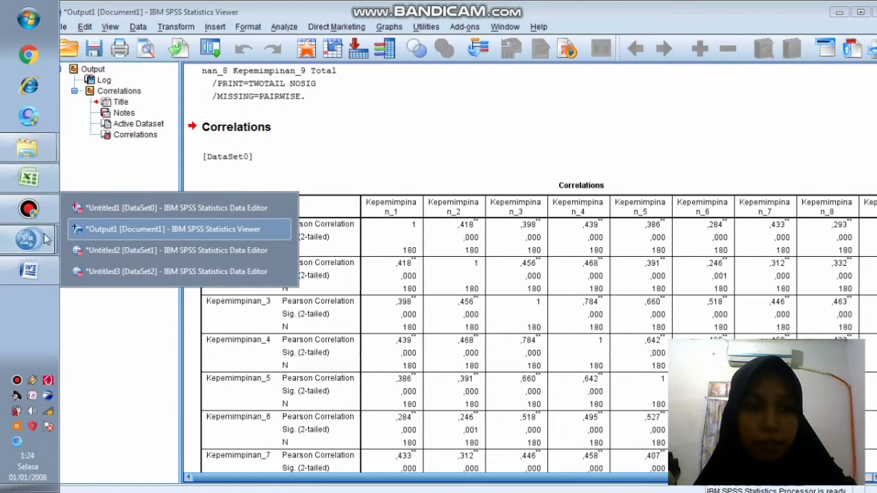
# Step: Run a reliability analysis with the Alpha model on Kepemimpinan_1 through Kepemimpinan_9 of the Untitled1 dataset, leaving out Total
pyautogui.click(99, 207)
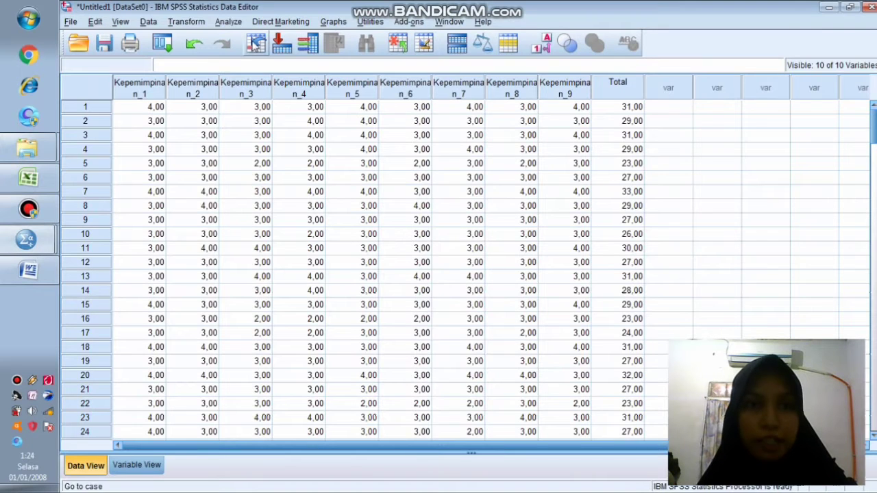
pyautogui.click(232, 21)
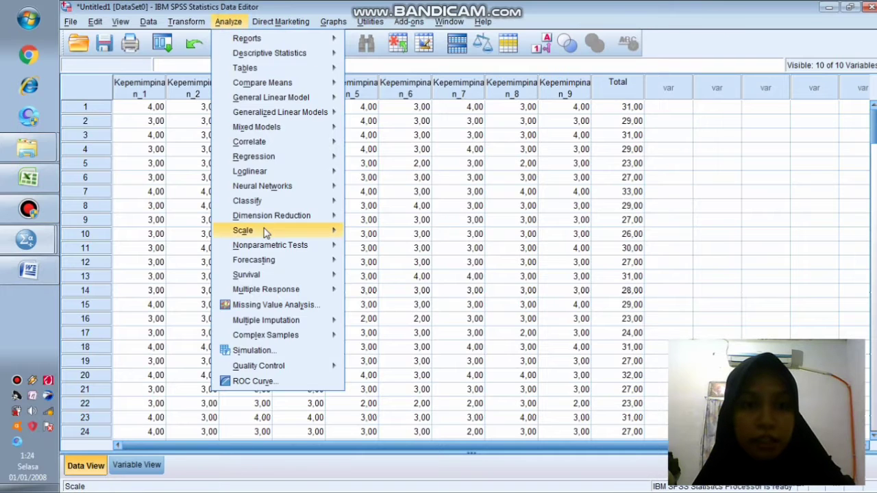
pyautogui.moveTo(267, 231)
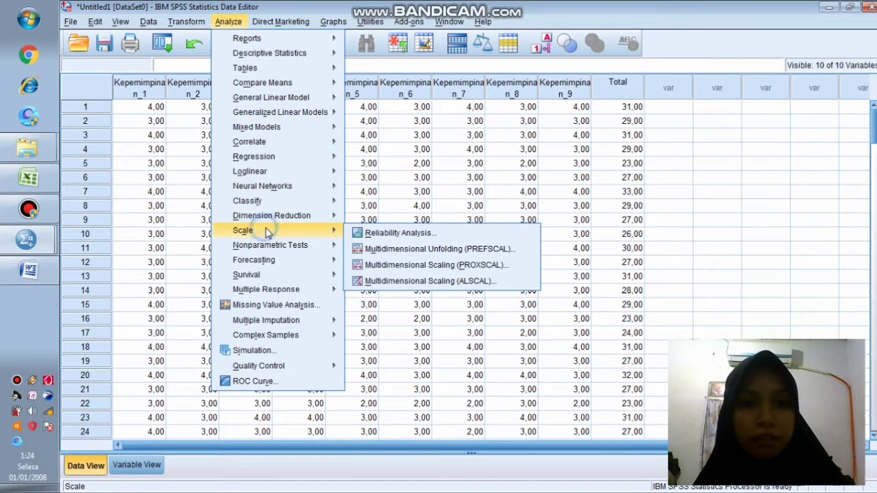
pyautogui.click(393, 233)
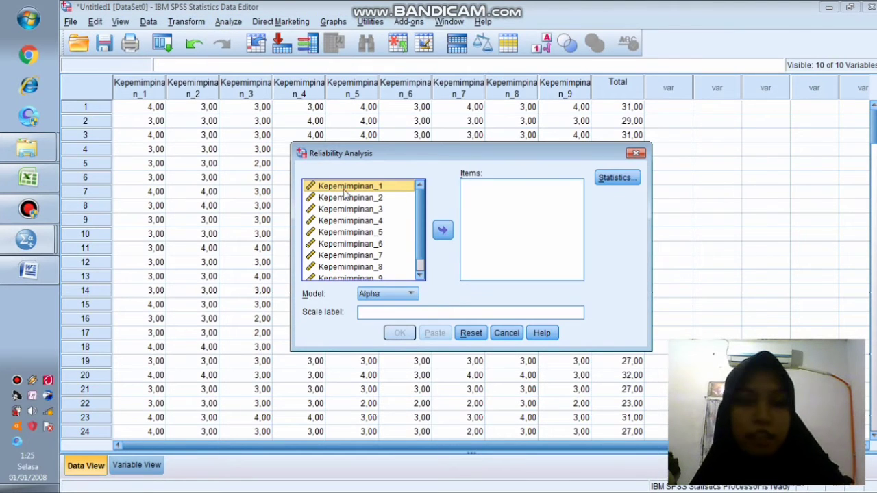
pyautogui.moveTo(345, 192); pyautogui.dragTo(413, 261)
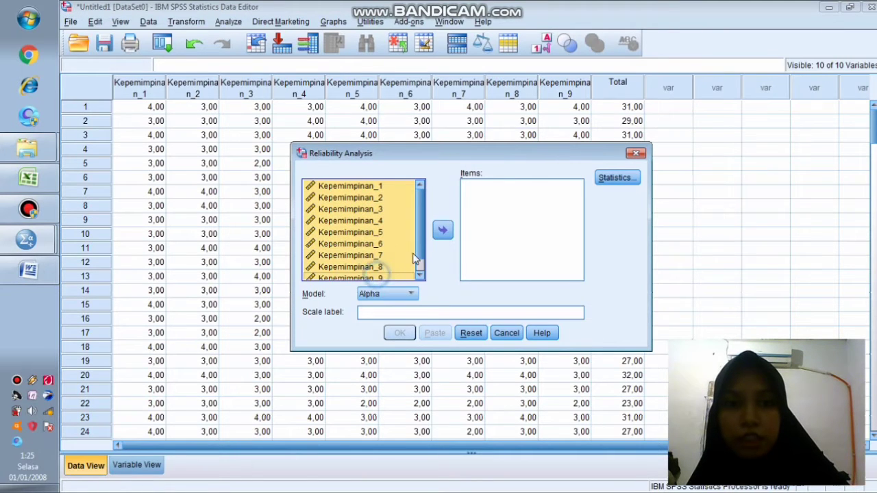
pyautogui.click(442, 230)
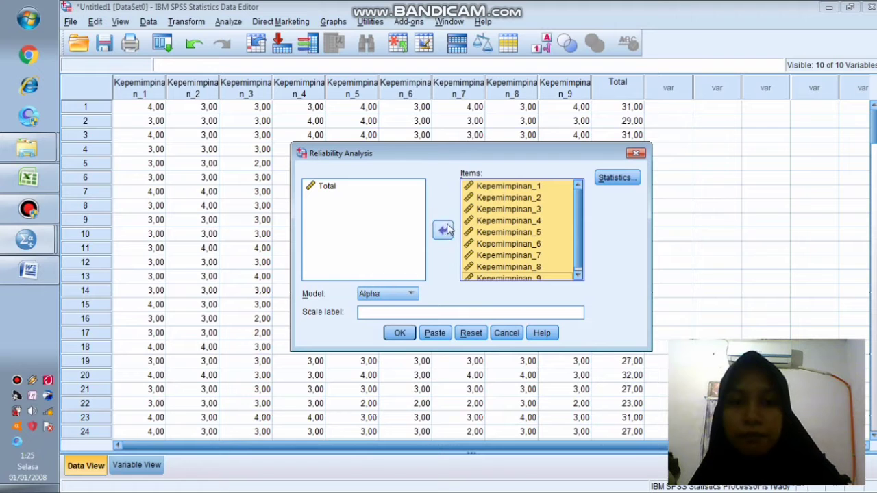
pyautogui.click(399, 333)
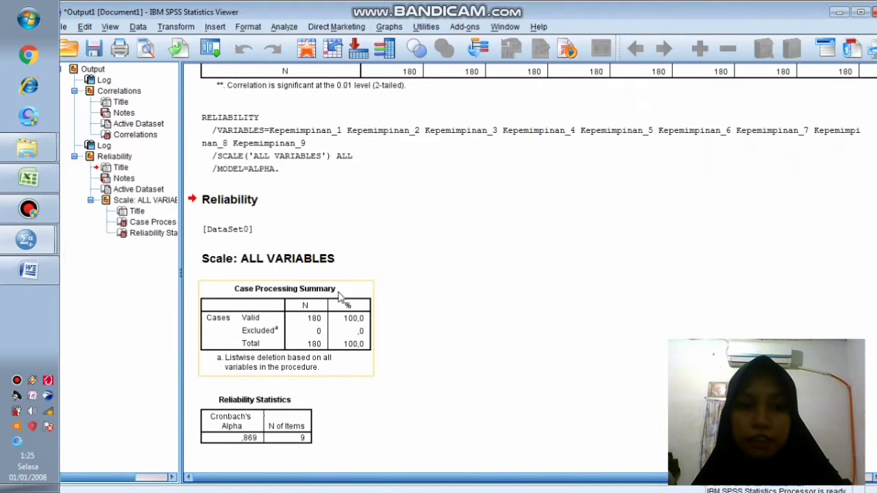
# Step: Look up Kepemimpinan_1's correlation with Total in the SPSS output and enter 0,628 as its r hitung in Tabel 1 of the Word document
pyautogui.scroll(10, 348, 291)
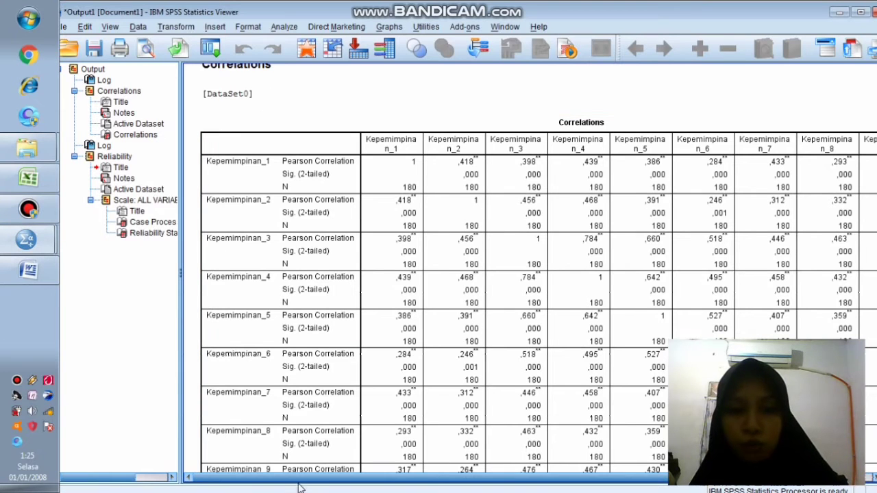
pyautogui.moveTo(303, 481); pyautogui.dragTo(444, 488)
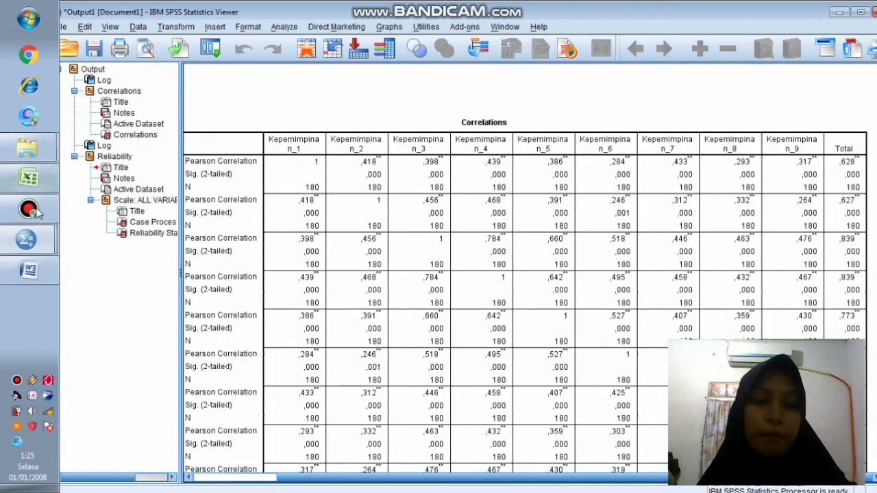
pyautogui.moveTo(28, 239)
pyautogui.click(27, 270)
pyautogui.click(462, 361)
pyautogui.write('628')
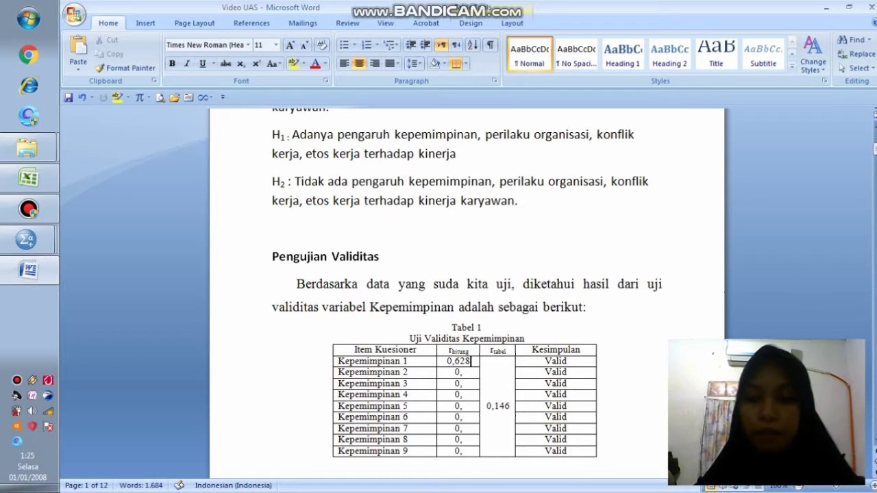
pyautogui.press('Down')
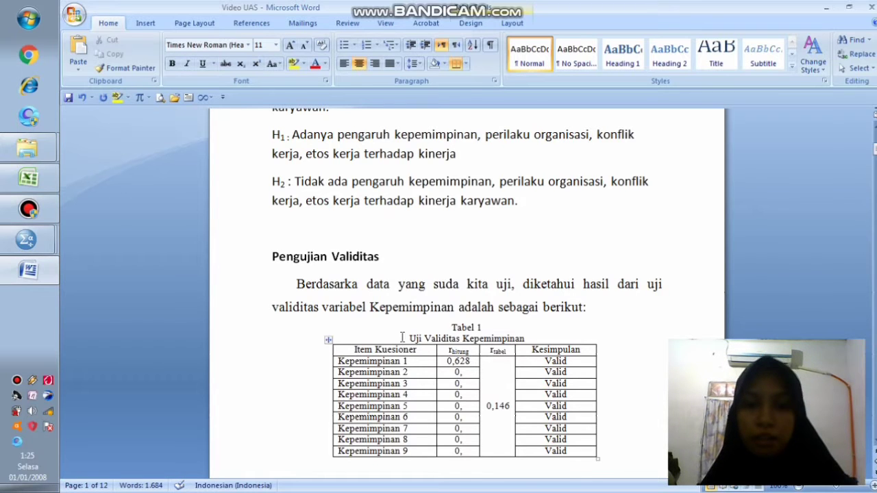
# Step: Check Kepemimpinan_2's correlation with Total in the SPSS output and enter 0,627 as the r hitung of Kepemimpinan 2 in the Word table
pyautogui.click(27, 240)
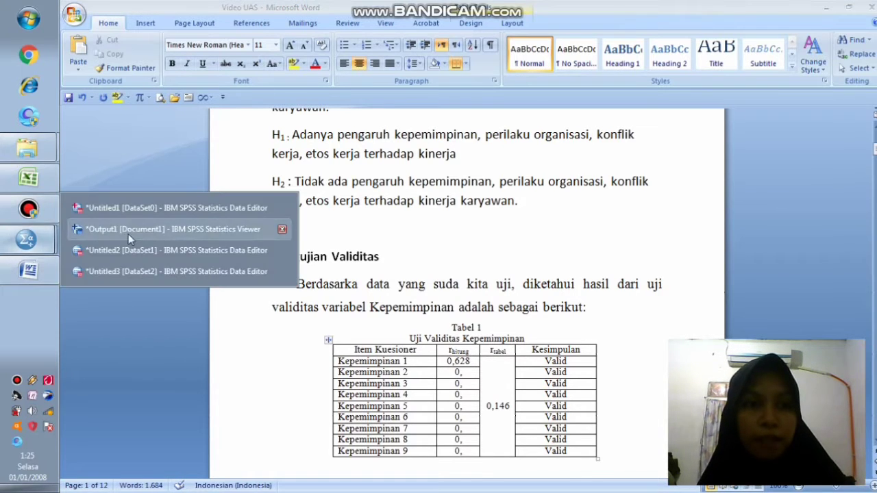
pyautogui.click(128, 228)
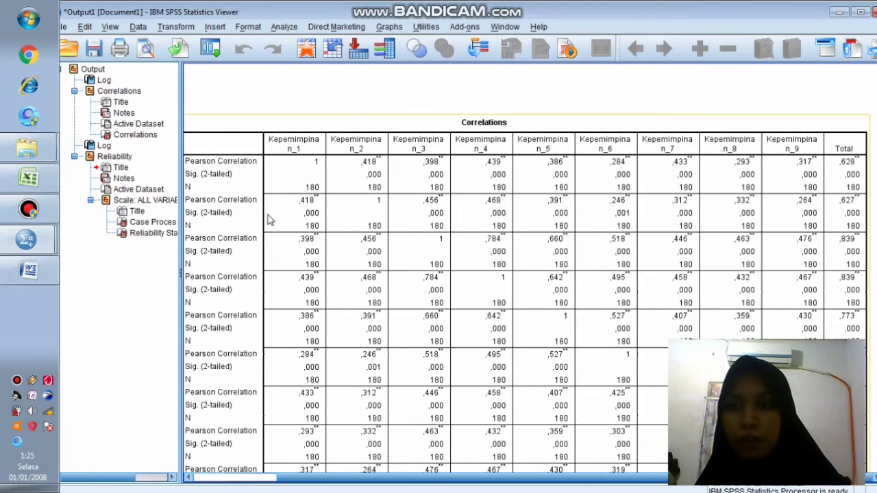
pyautogui.click(27, 270)
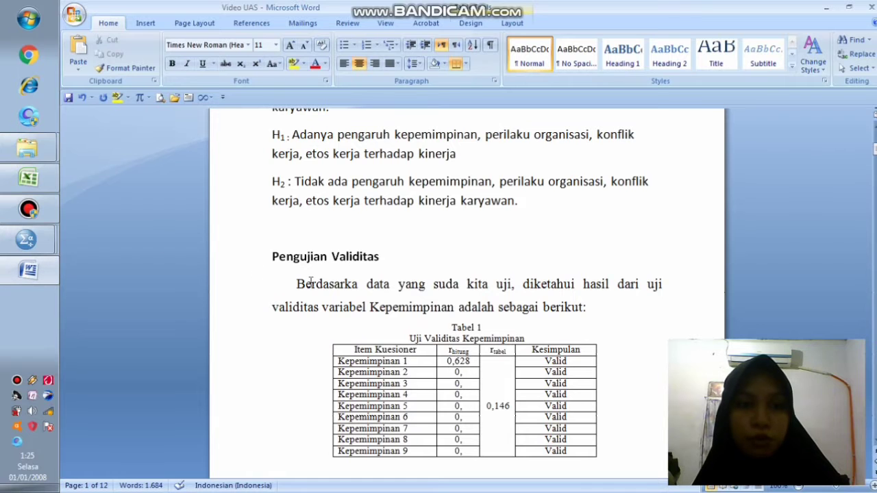
pyautogui.click(470, 372)
pyautogui.write('627')
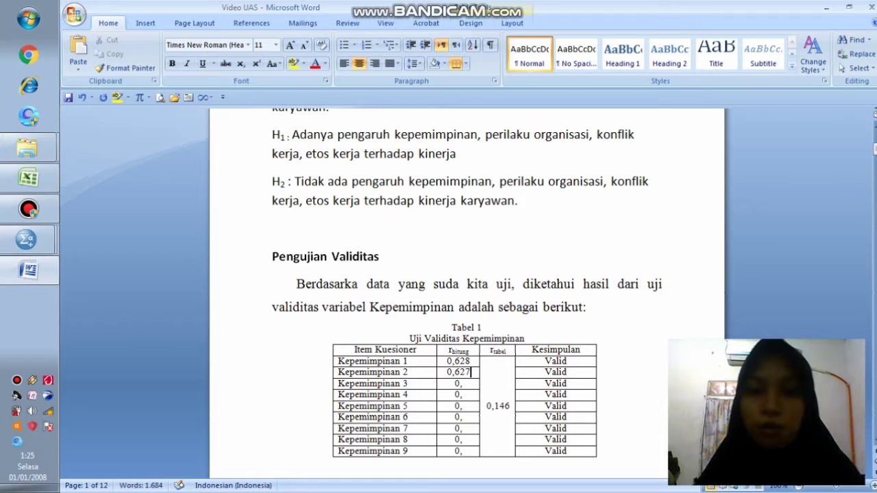
pyautogui.press('Down')
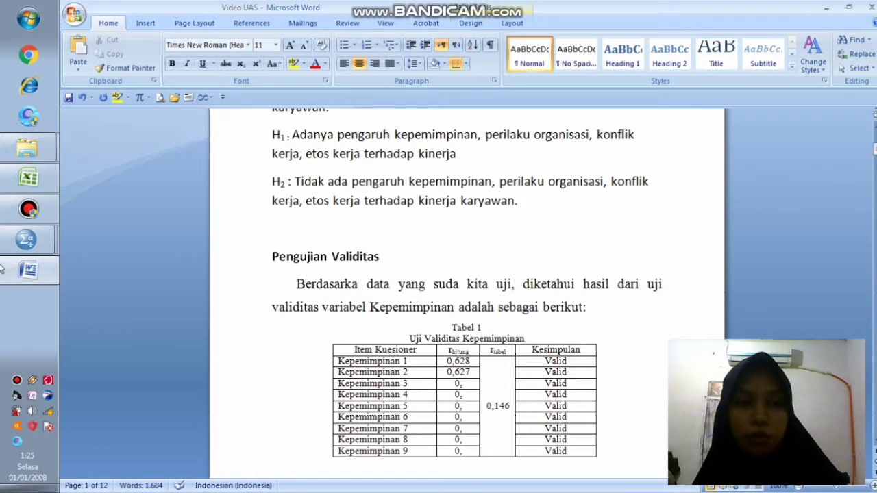
# Step: Check Kepemimpinan_3's Total correlation in the SPSS output and fill in 0,839 as its r hitung in the Word validity table
pyautogui.moveTo(24, 241)
pyautogui.click(137, 227)
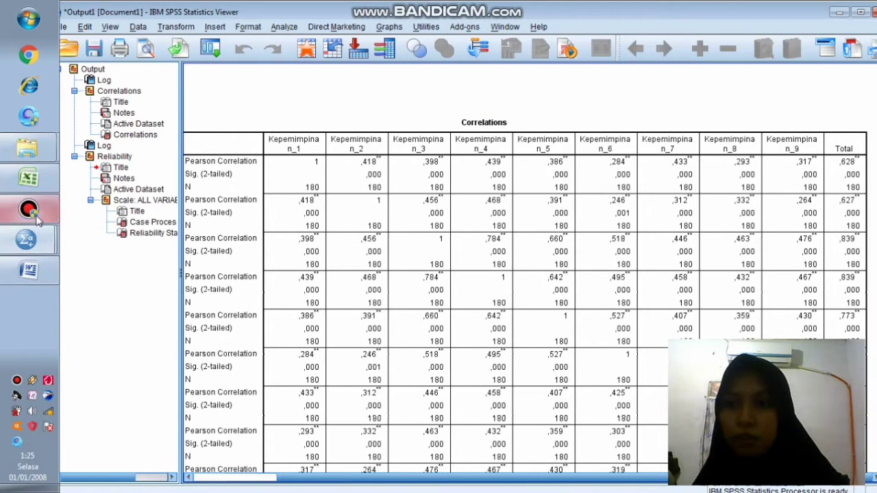
pyautogui.click(27, 272)
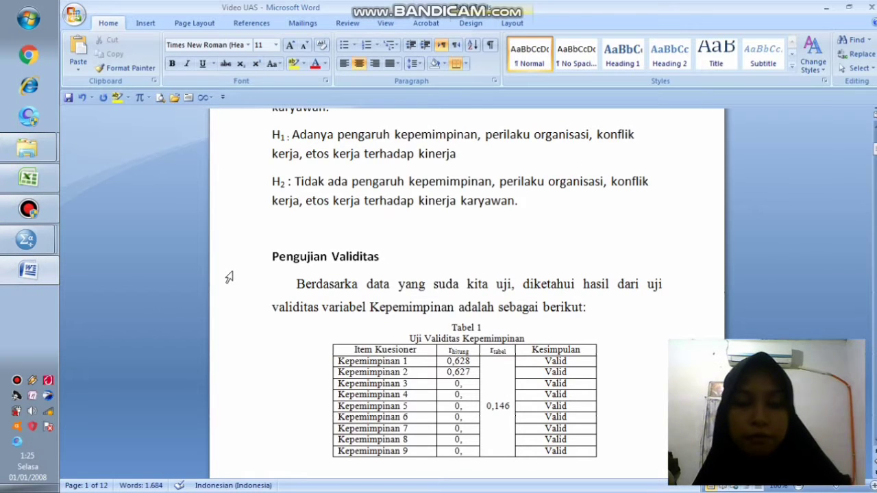
pyautogui.write('39')
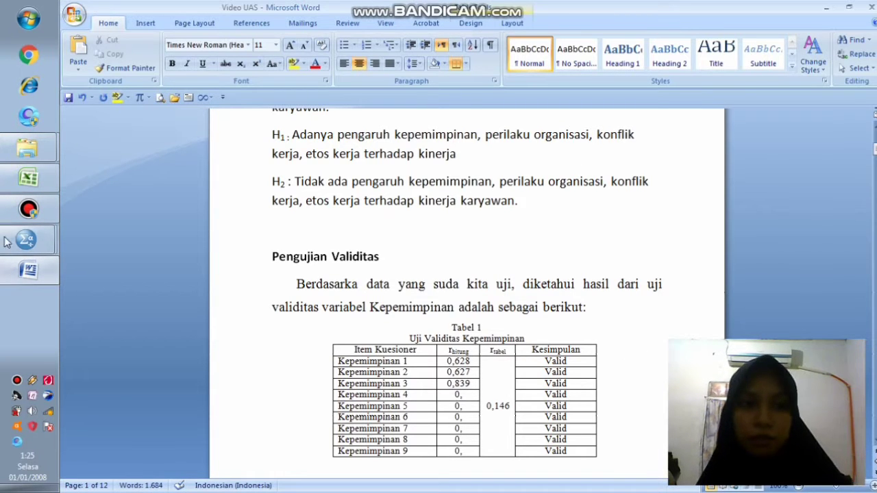
# Step: Read Kepemimpinan_4's correlation with Total in the SPSS output and enter 0,839 as the r hitung of Kepemimpinan 4 in Word
pyautogui.moveTo(28, 239)
pyautogui.click(115, 230)
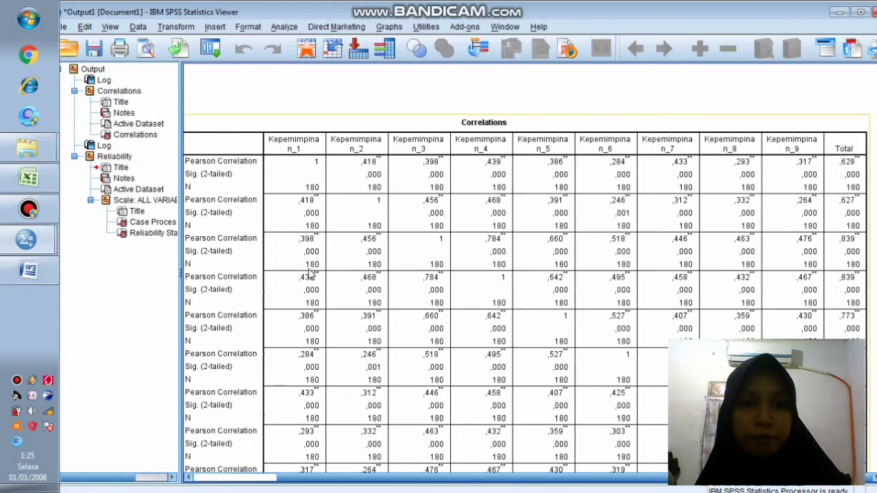
pyautogui.moveTo(288, 477); pyautogui.dragTo(310, 488)
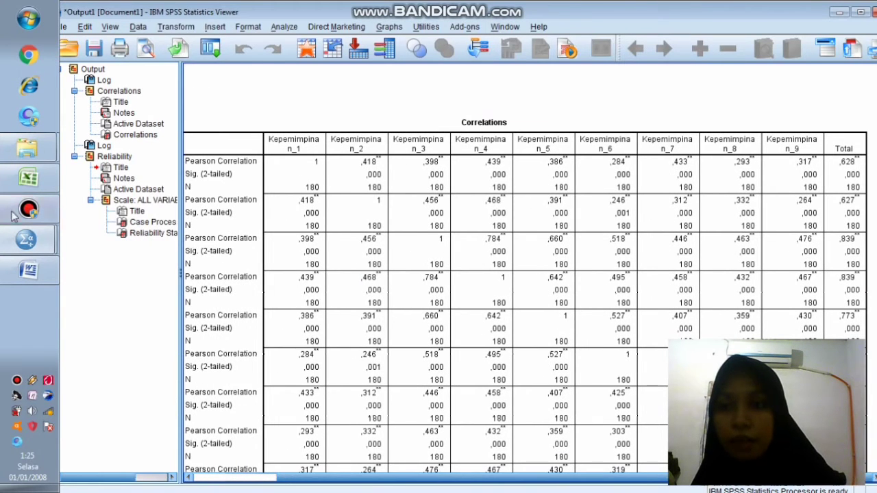
pyautogui.click(29, 271)
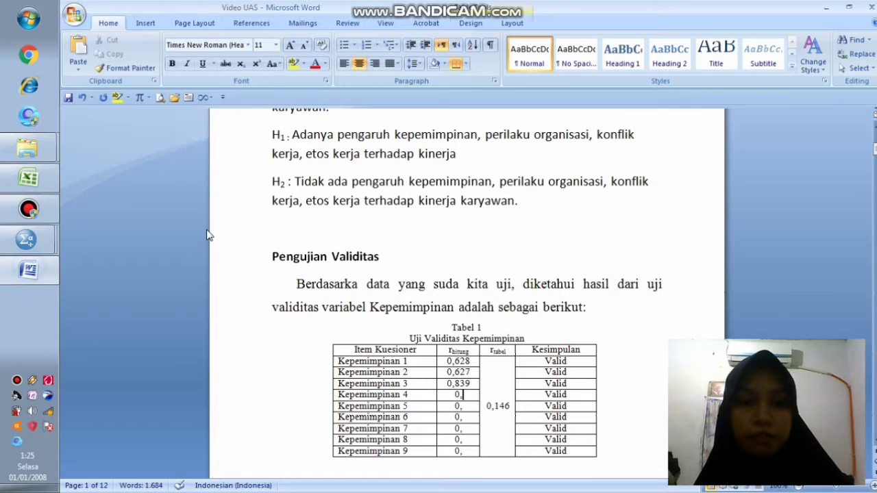
pyautogui.write('839')
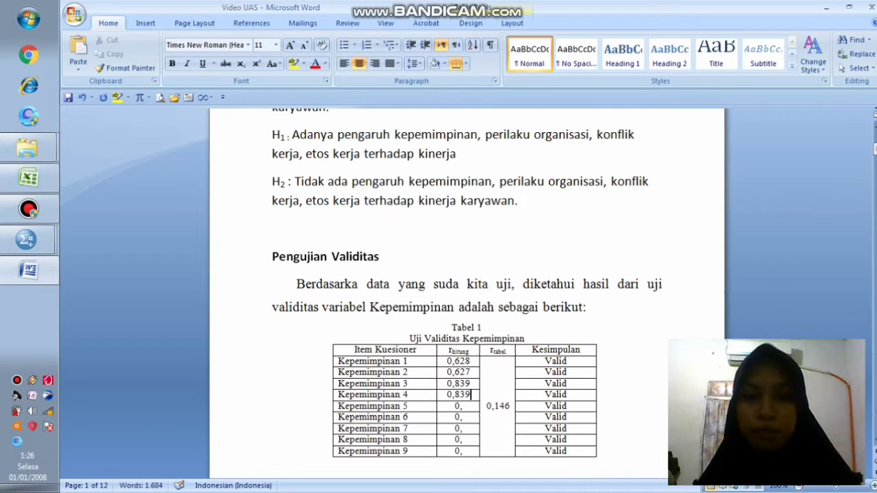
pyautogui.press('Down')
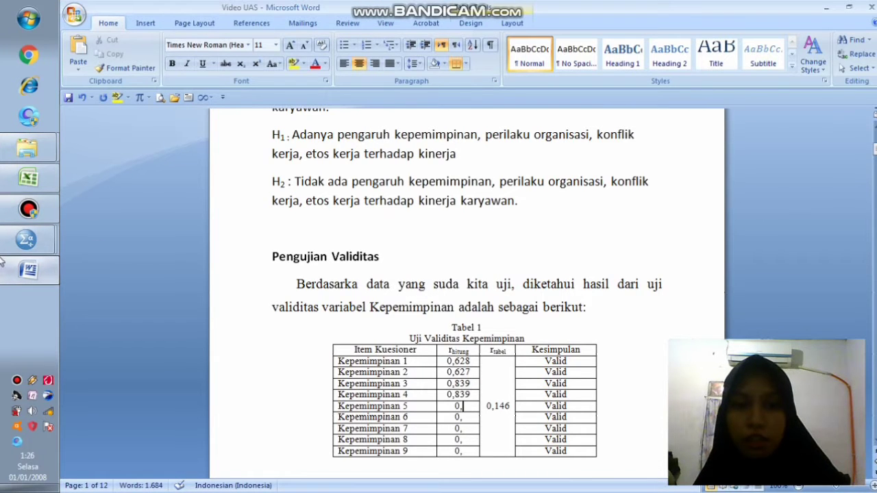
# Step: Look up Kepemimpinan_5's Total correlation in the SPSS output and enter 0,773 in its r hitung cell of the Word table
pyautogui.moveTo(32, 245)
pyautogui.click(171, 229)
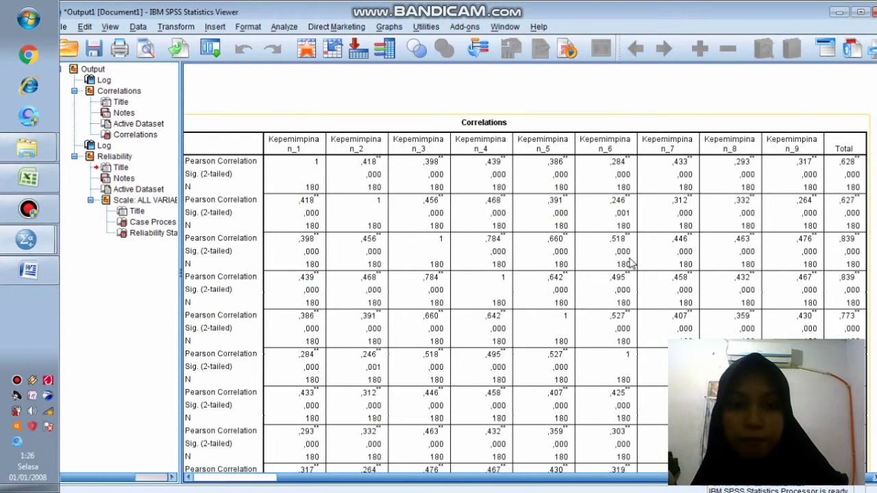
pyautogui.scroll(-2, 630, 263)
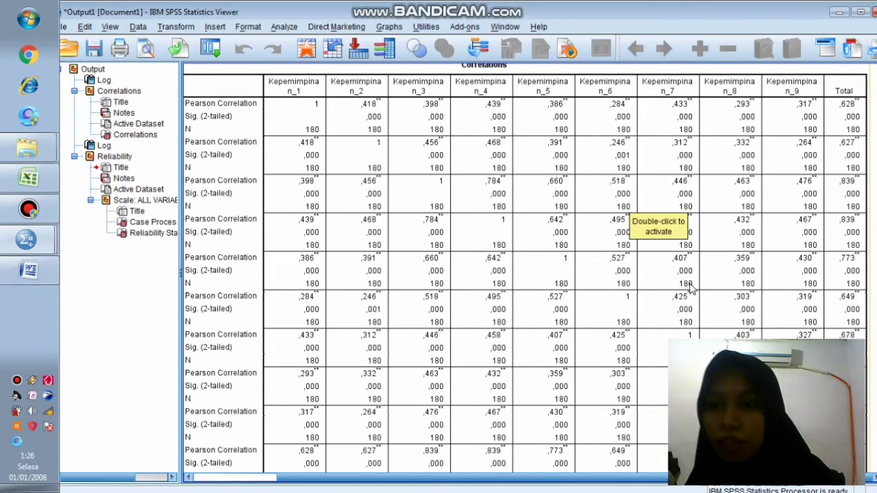
pyautogui.click(29, 269)
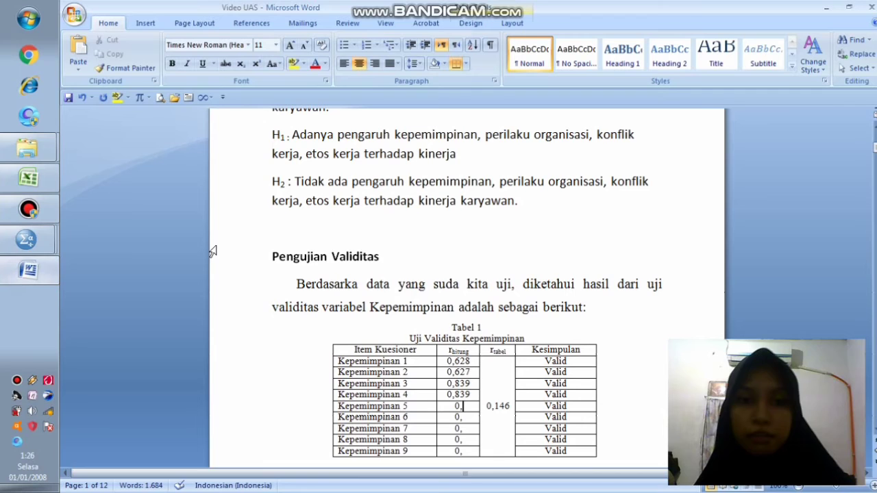
pyautogui.write('773')
pyautogui.press('Down')
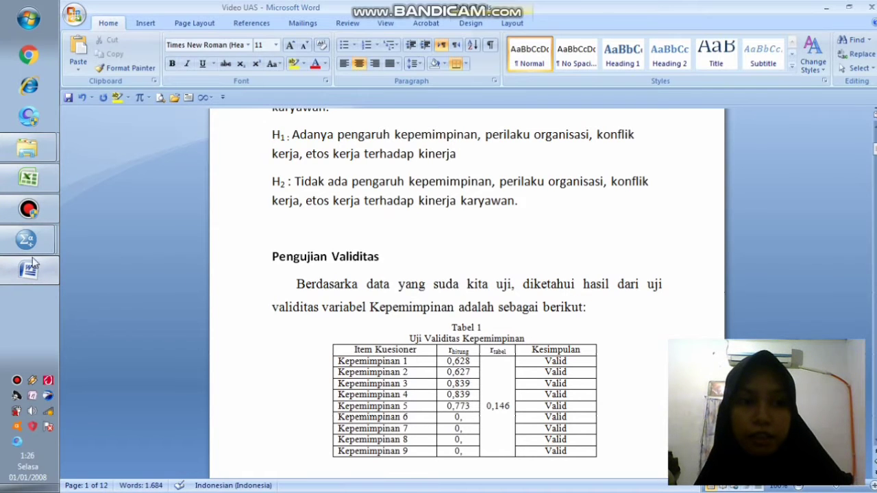
# Step: Check Kepemimpinan_6's correlation with Total in the SPSS output and enter 0,649 as its r hitung in Word's Tabel 1
pyautogui.moveTo(27, 239)
pyautogui.click(97, 222)
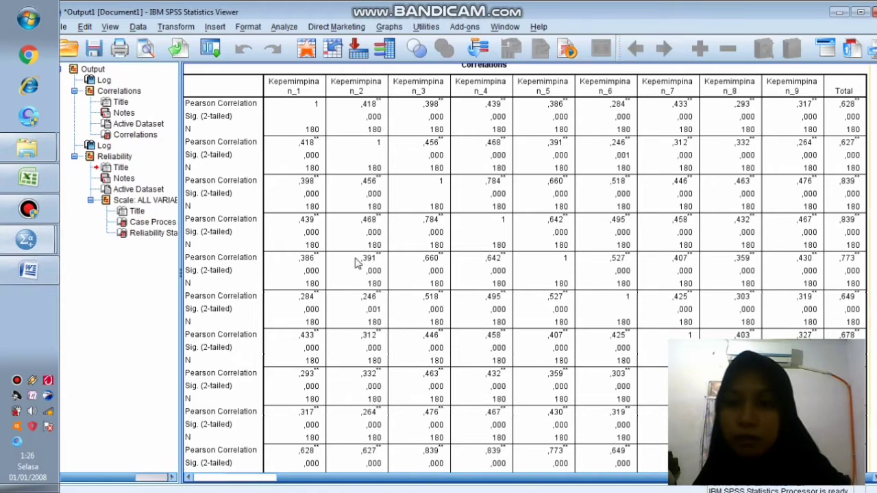
pyautogui.click(27, 270)
pyautogui.write('649')
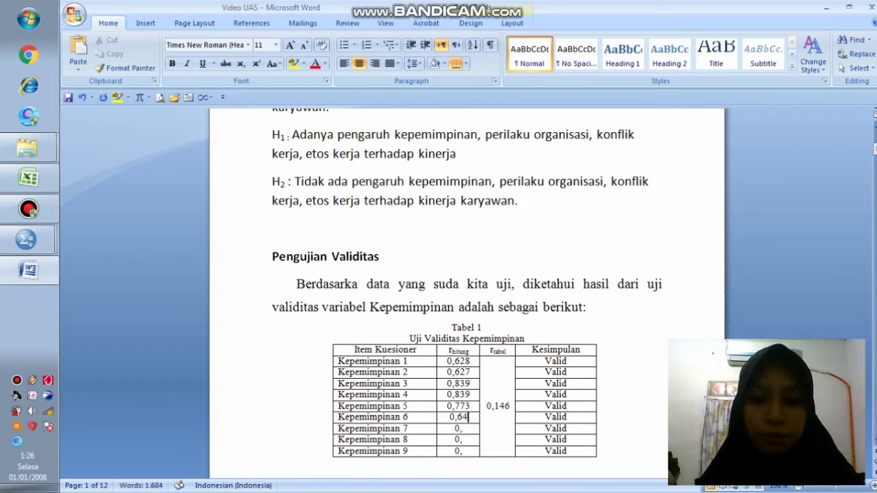
# Step: Find Kepemimpinan_7's Total correlation in the SPSS output and enter 0,678 as the r hitung of Kepemimpinan 7 in the Word table
pyautogui.click(28, 240)
pyautogui.click(109, 231)
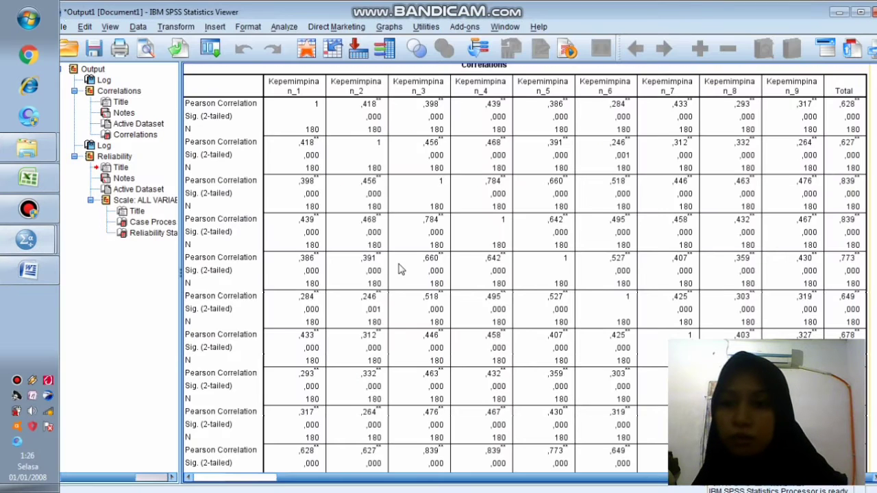
pyautogui.scroll(-3, 401, 267)
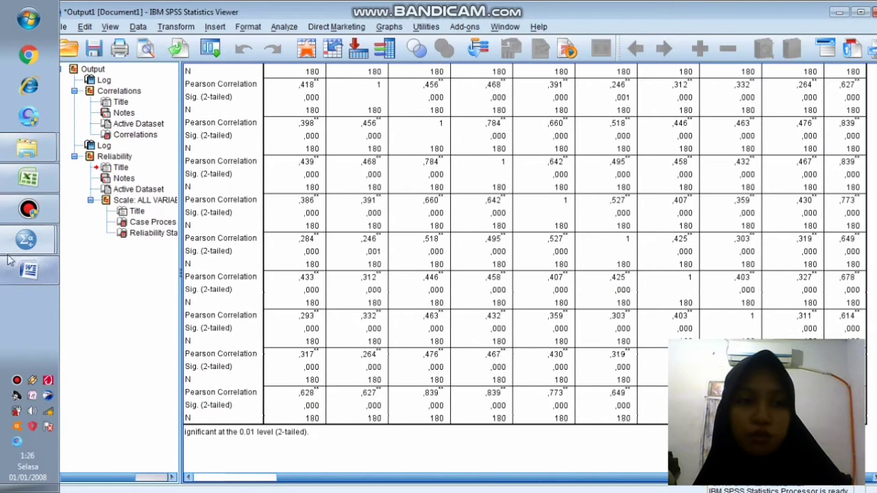
pyautogui.click(28, 270)
pyautogui.write('678')
pyautogui.press('Down')
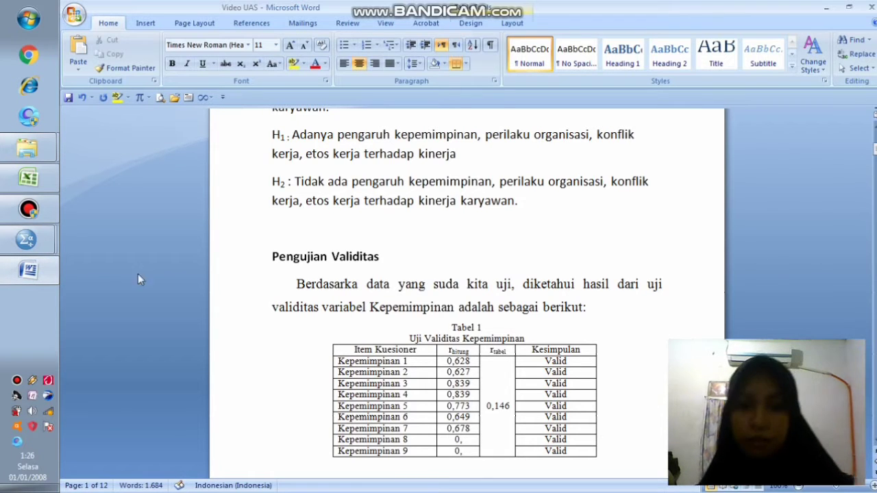
# Step: Look up Kepemimpinan_8's correlation with Total in the SPSS output and enter 0,614 as its r hitung in Word's Tabel 1
pyautogui.click(29, 245)
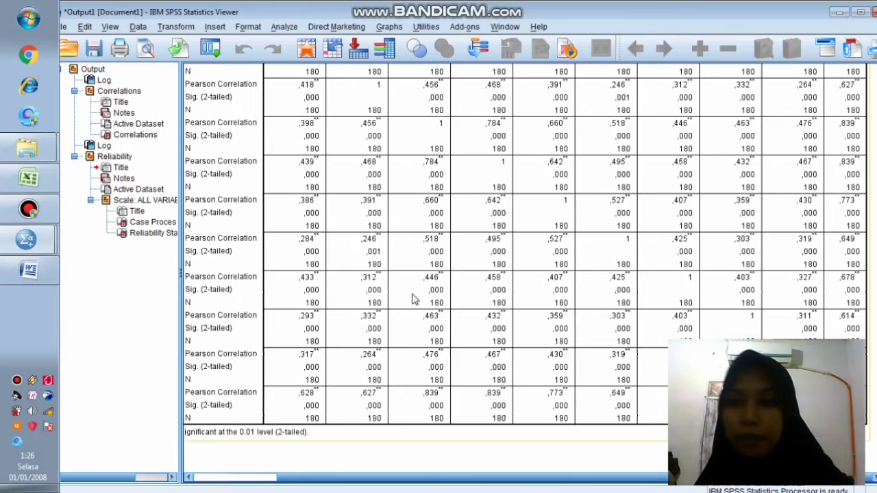
pyautogui.scroll(-3, 437, 310)
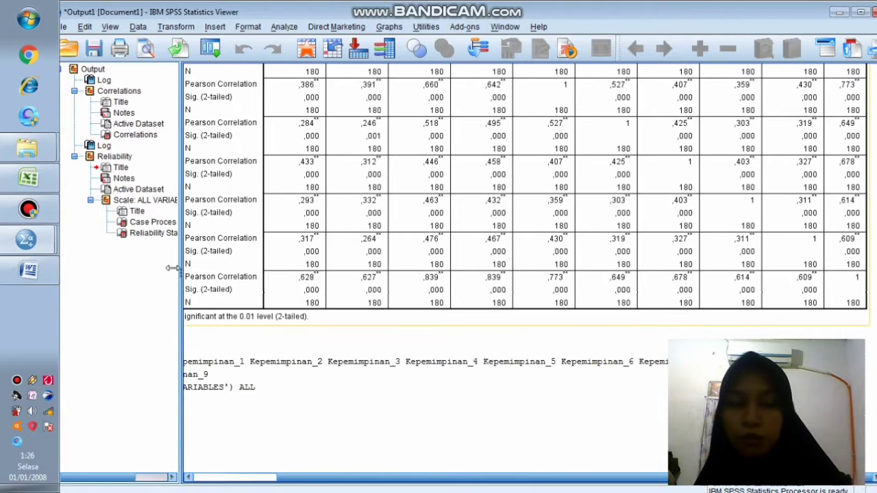
pyautogui.click(29, 269)
pyautogui.write('614')
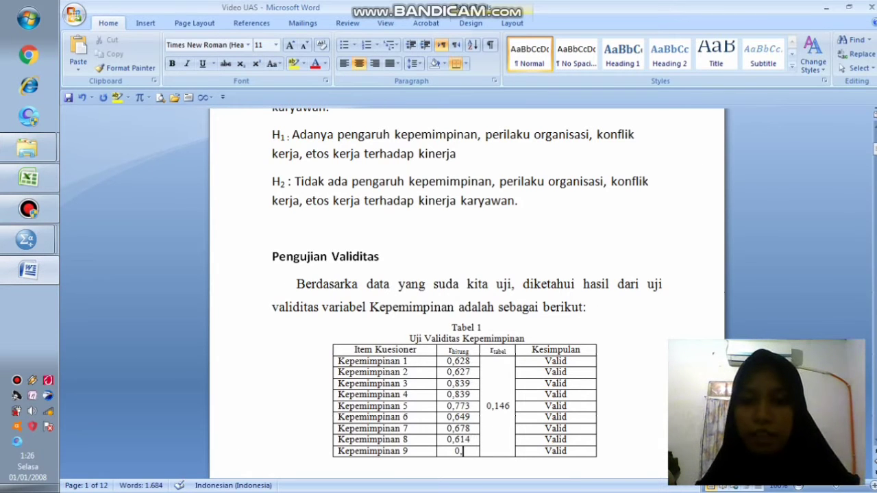
# Step: Read Kepemimpinan_9's Total correlation in the SPSS output and enter 0,609 in the Kepemimpinan 9 r hitung cell of the Word table
pyautogui.click(29, 239)
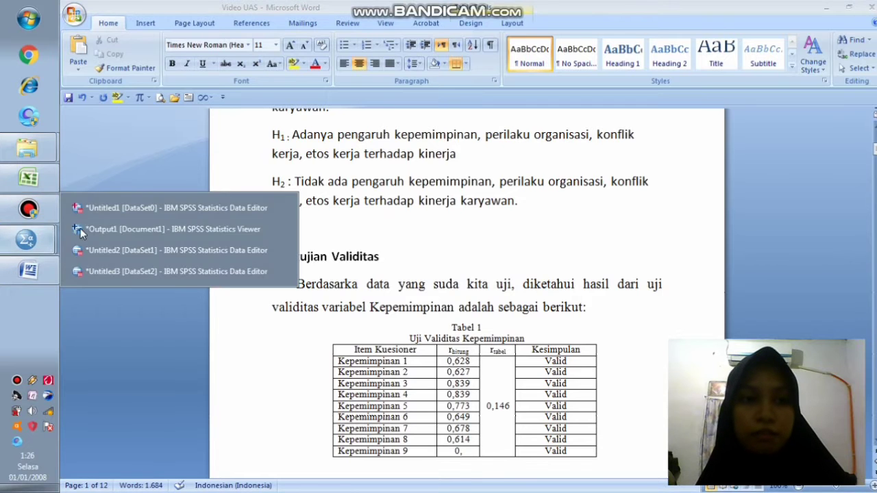
pyautogui.click(102, 226)
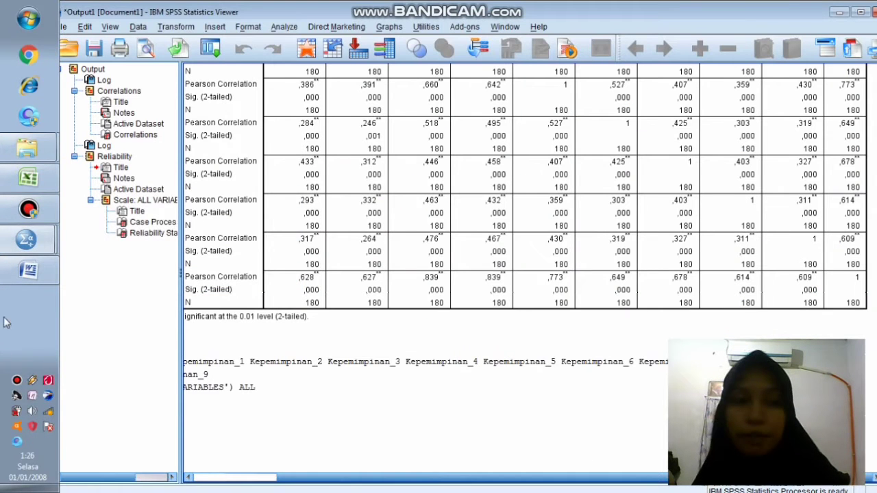
pyautogui.click(29, 270)
pyautogui.click(103, 273)
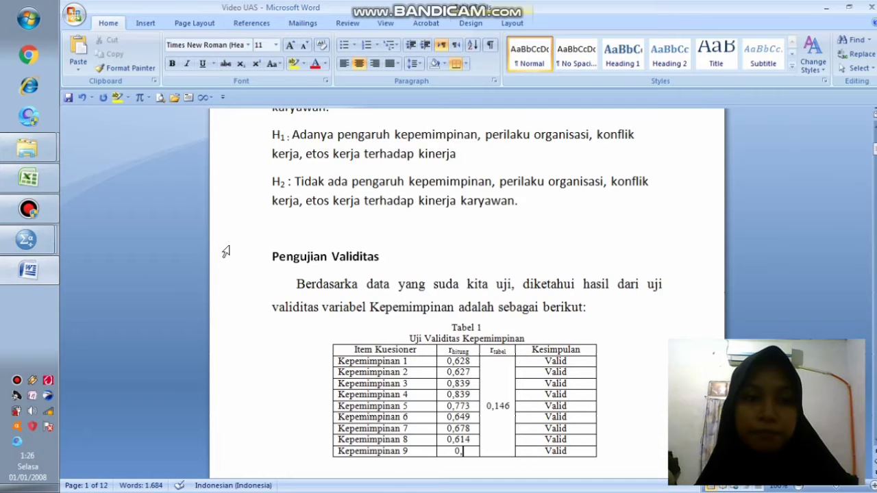
pyautogui.write('60')
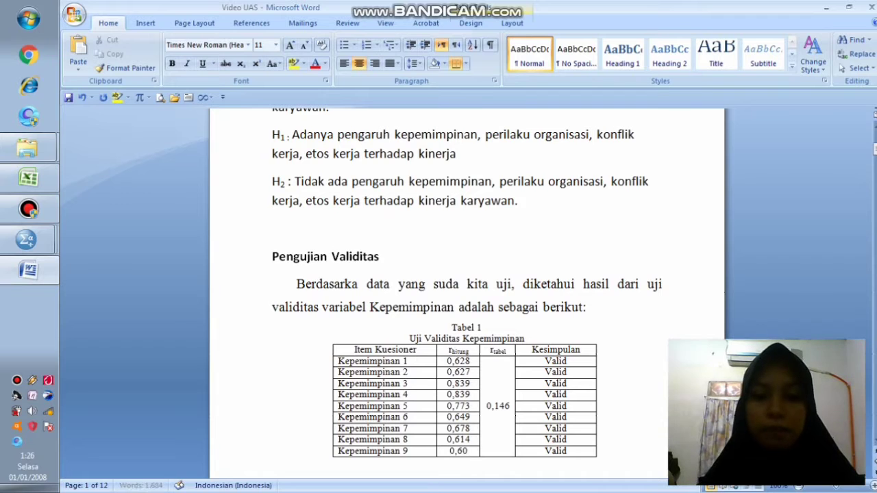
pyautogui.write('9')
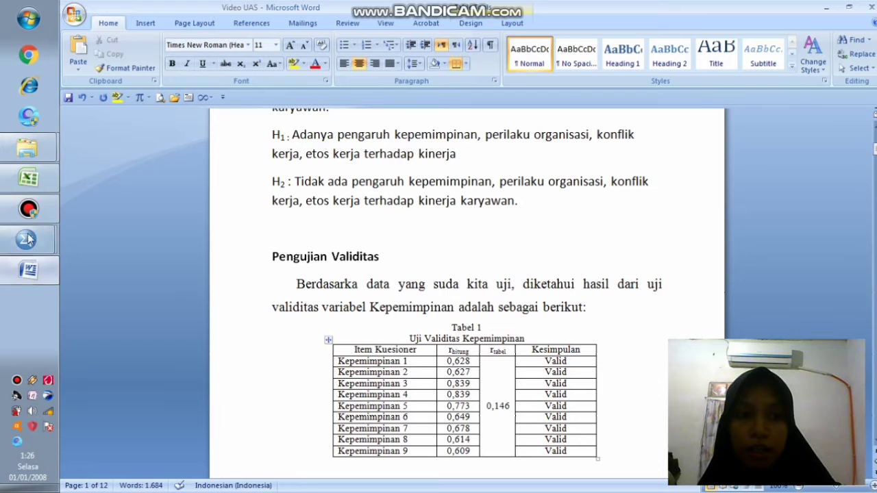
# Step: Examine the respondent rows in Excel's Kepemimpinan (X1) sheet, and compare r hitung with r tabel in Word's Tabel 1
pyautogui.click(27, 178)
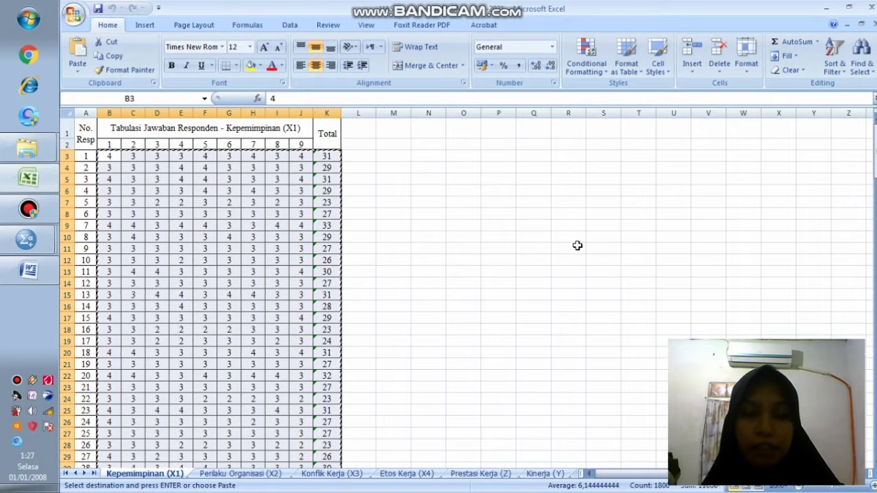
pyautogui.moveTo(587, 474); pyautogui.dragTo(587, 476)
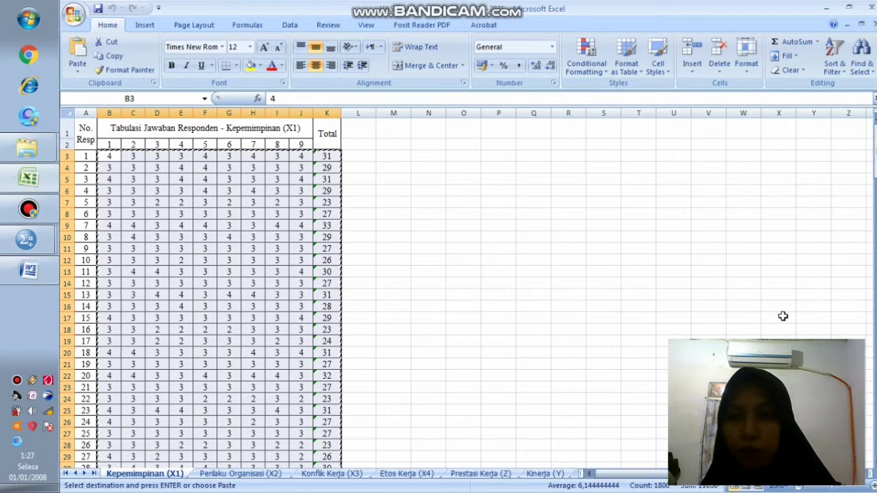
pyautogui.moveTo(874, 164); pyautogui.dragTo(874, 434)
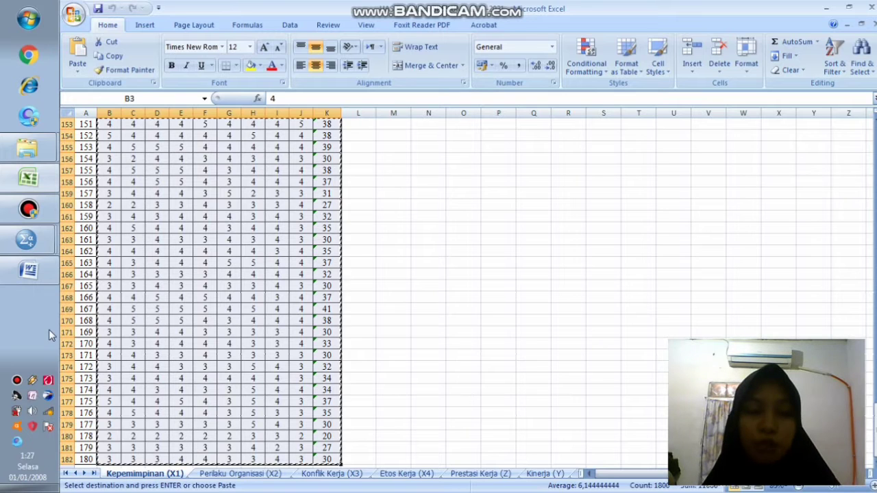
pyautogui.click(30, 271)
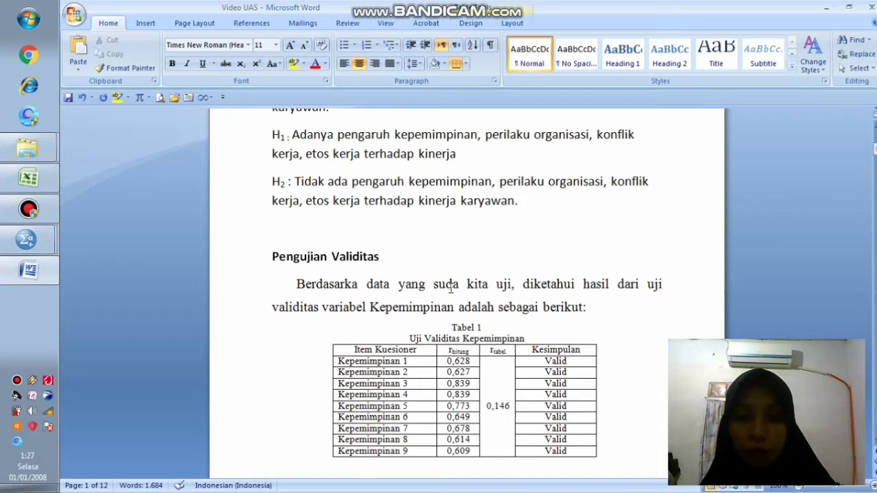
pyautogui.scroll(-3, 495, 379)
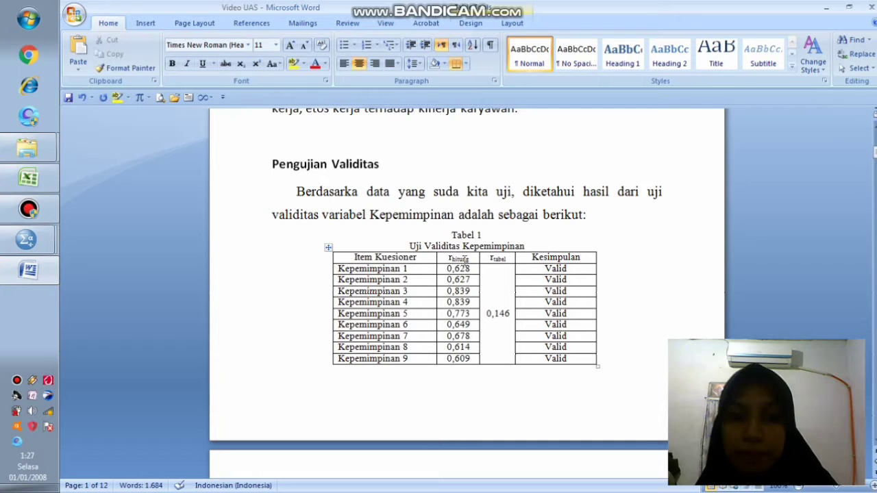
pyautogui.moveTo(449, 270); pyautogui.dragTo(467, 351)
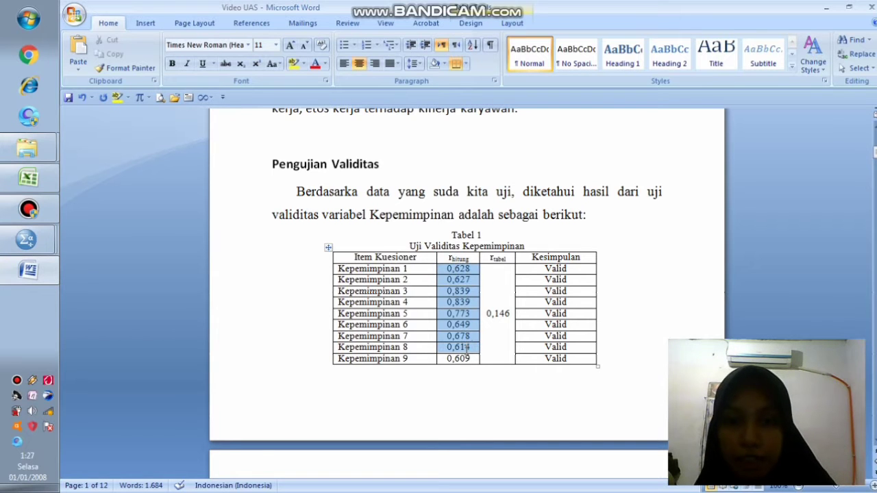
pyautogui.moveTo(494, 315); pyautogui.dragTo(497, 322)
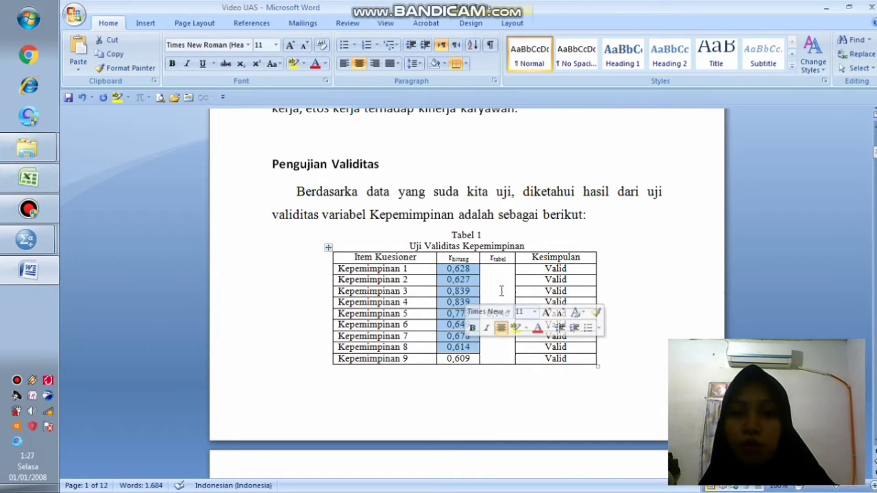
pyautogui.click(590, 211)
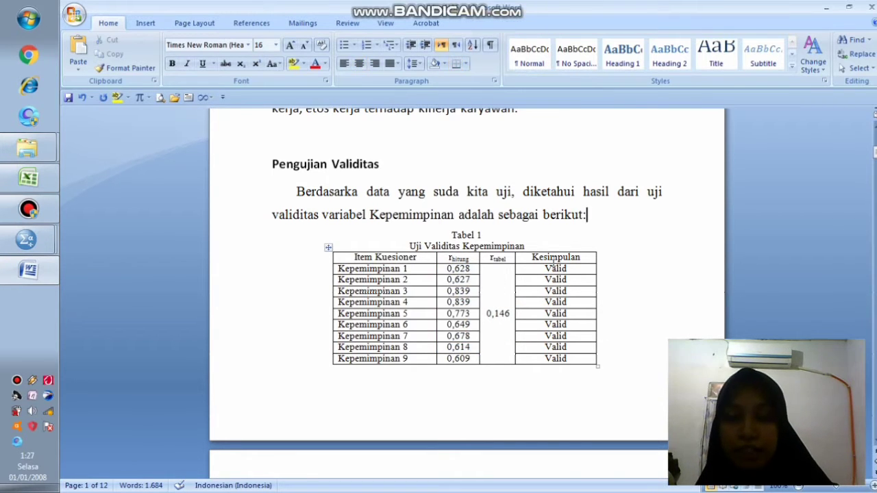
pyautogui.scroll(-10, 540, 319)
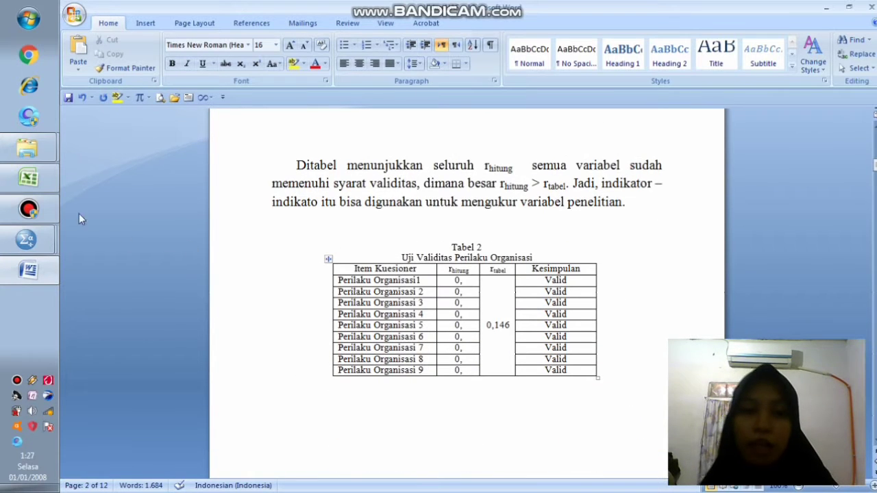
# Step: Switch to the Untitled2 dataset in SPSS and rename its sixth variable as Perilaku_Organisasi_6
pyautogui.moveTo(28, 240)
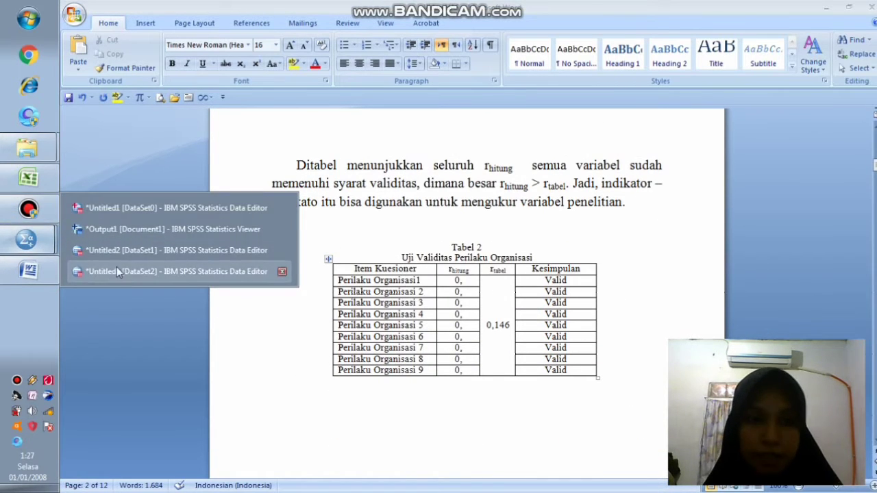
pyautogui.click(125, 251)
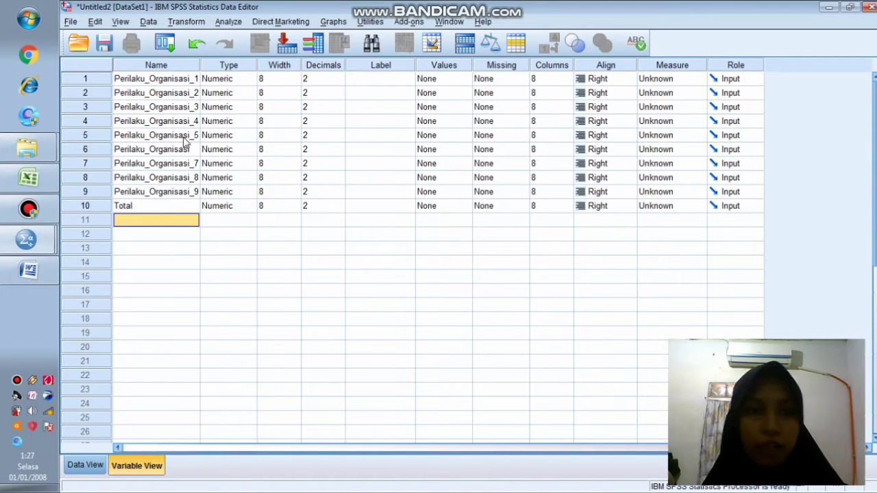
pyautogui.click(191, 150)
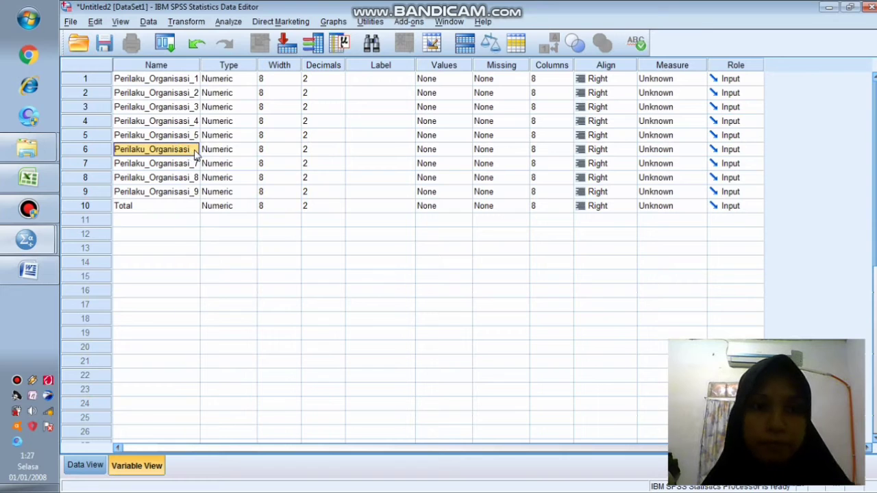
pyautogui.doubleClick(196, 149)
pyautogui.write('6')
pyautogui.press('Return')
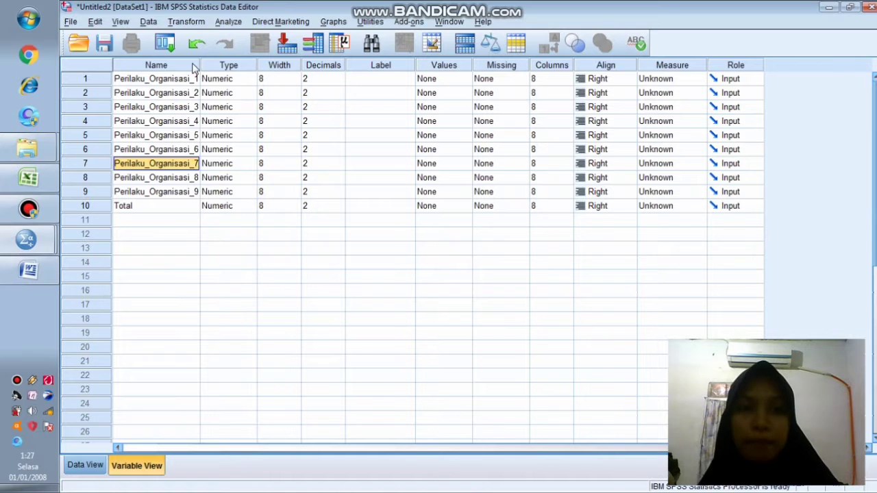
# Step: Set the measurement level of Perilaku_Organisasi_1 through Perilaku_Organisasi_9 and Total to Scale
pyautogui.click(657, 79)
pyautogui.click(654, 92)
pyautogui.click(668, 93)
pyautogui.click(670, 107)
pyautogui.click(668, 107)
pyautogui.click(668, 120)
pyautogui.click(672, 121)
pyautogui.click(674, 135)
pyautogui.click(669, 135)
pyautogui.click(670, 149)
pyautogui.click(674, 150)
pyautogui.click(676, 165)
pyautogui.click(668, 163)
pyautogui.click(670, 177)
pyautogui.click(674, 178)
pyautogui.click(678, 192)
pyautogui.click(685, 195)
pyautogui.click(685, 204)
pyautogui.click(685, 206)
pyautogui.click(685, 218)
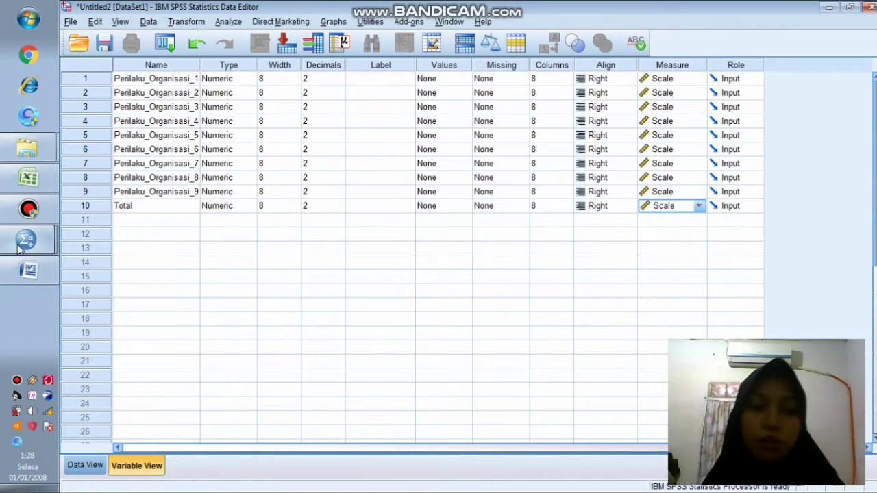
# Step: Read Cronbach's Alpha in the SPSS Reliability output and check it against the Kepemimpinan (X1) row of Word's Hasil Uji Reliabilitas Variabel table
pyautogui.moveTo(27, 243)
pyautogui.click(133, 233)
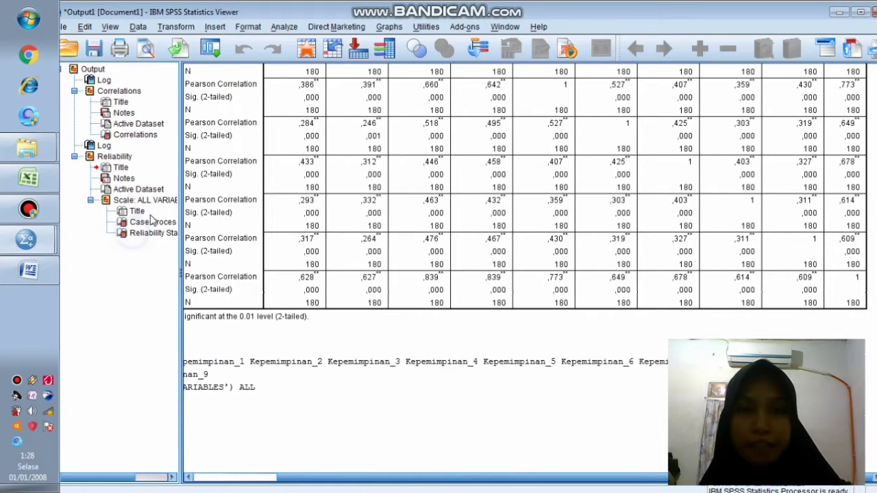
pyautogui.scroll(-5, 209, 219)
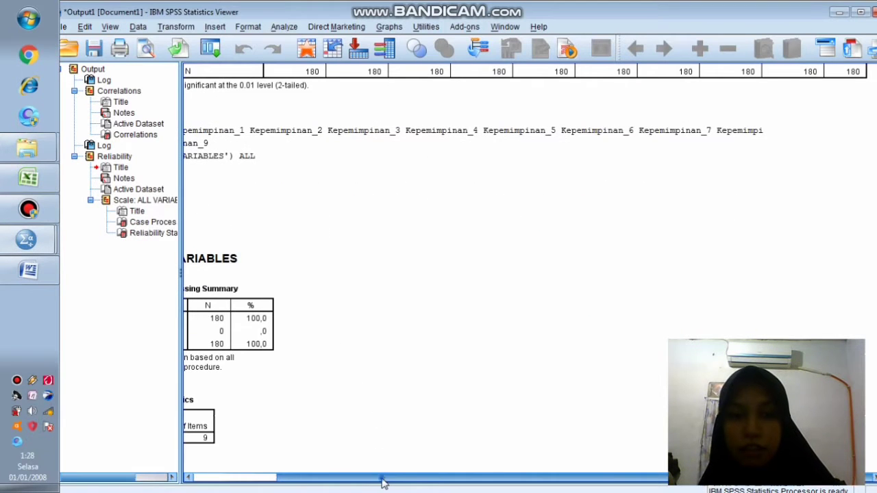
pyautogui.moveTo(382, 478); pyautogui.dragTo(273, 483)
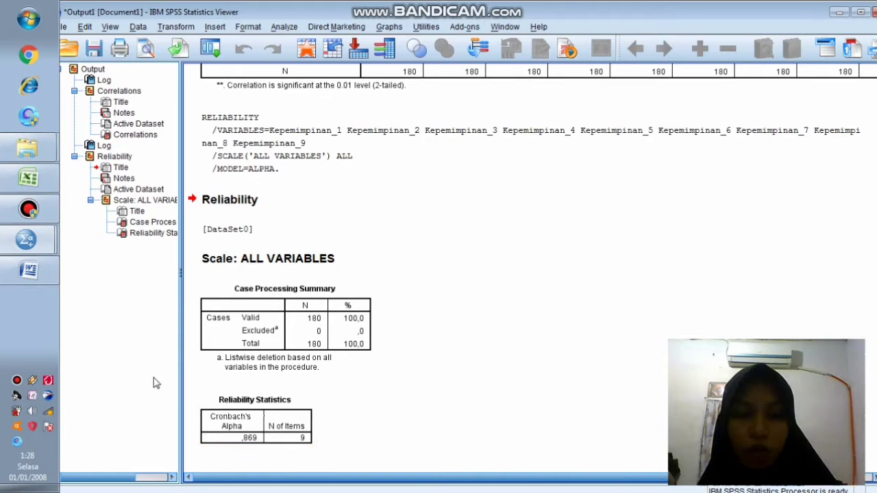
pyautogui.click(29, 270)
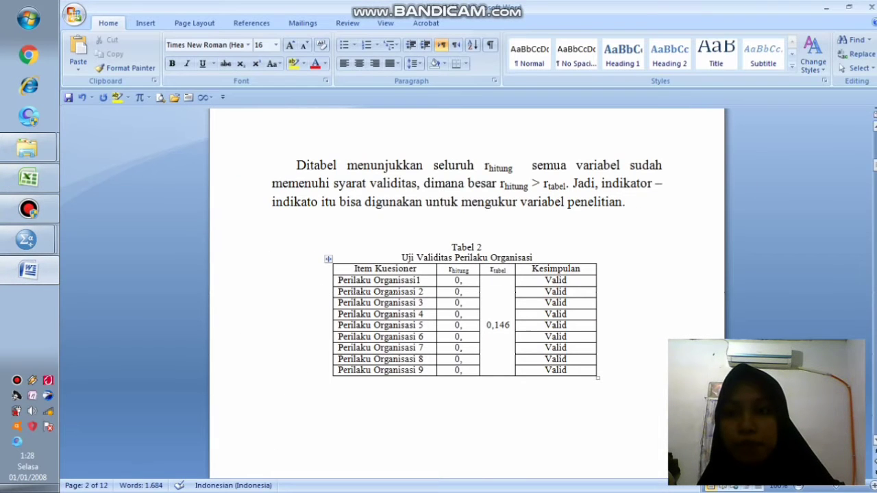
pyautogui.scroll(-10, 602, 233)
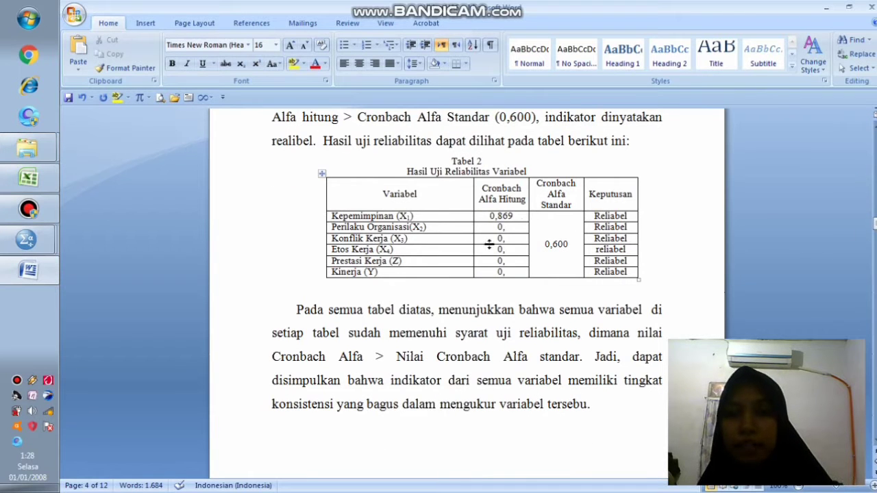
pyautogui.moveTo(874, 224); pyautogui.dragTo(873, 176)
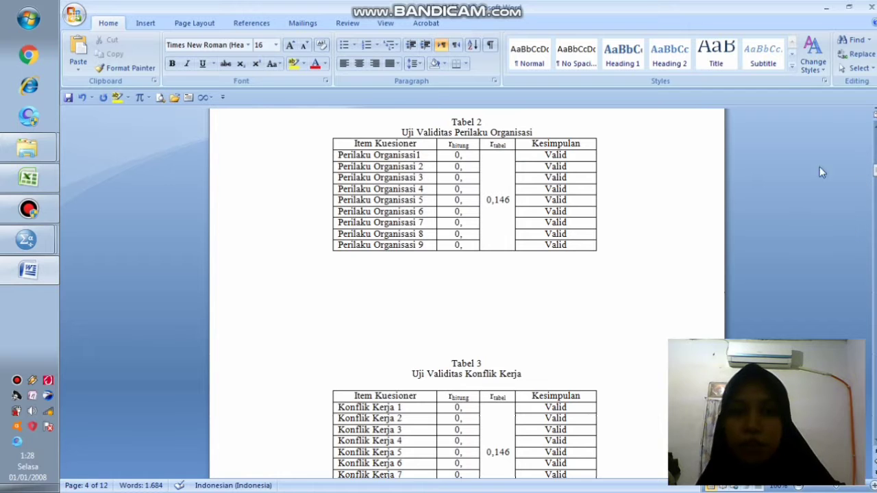
# Step: Show the data grid of SPSS's Untitled2 dataset, and copy cells B3:K182 from Excel's Perilaku Organisasi (X2) sheet
pyautogui.moveTo(28, 240)
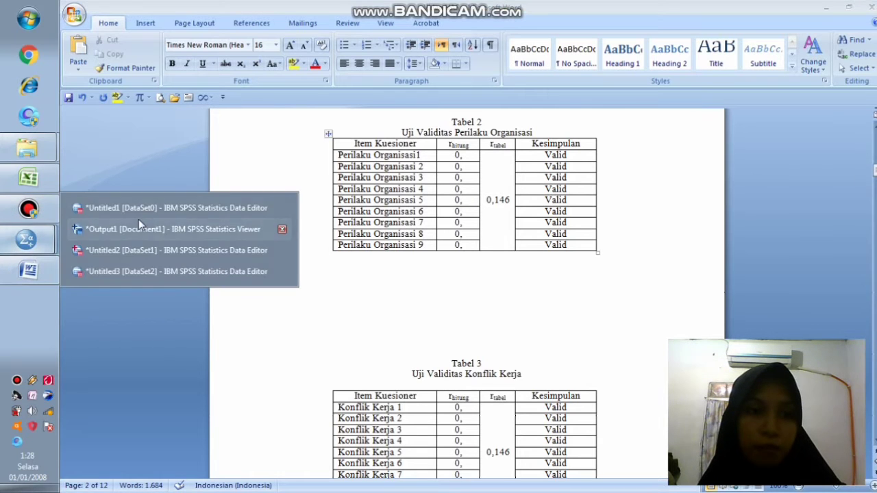
pyautogui.click(152, 250)
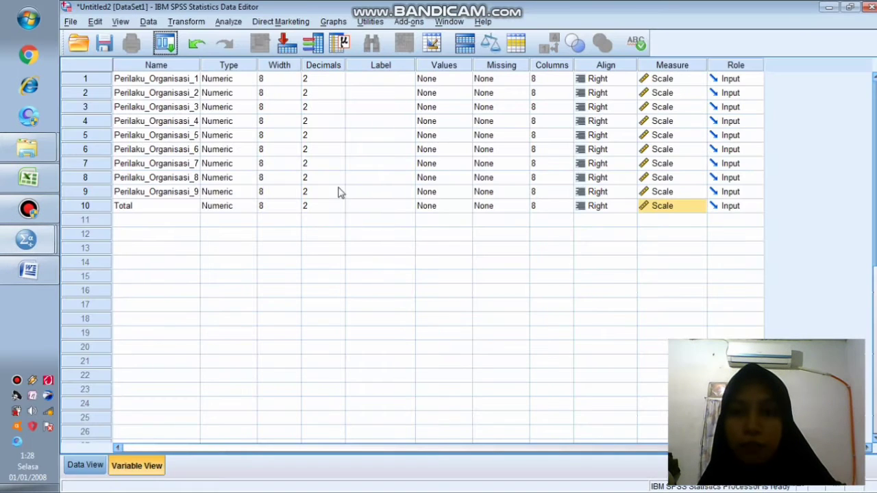
pyautogui.click(84, 466)
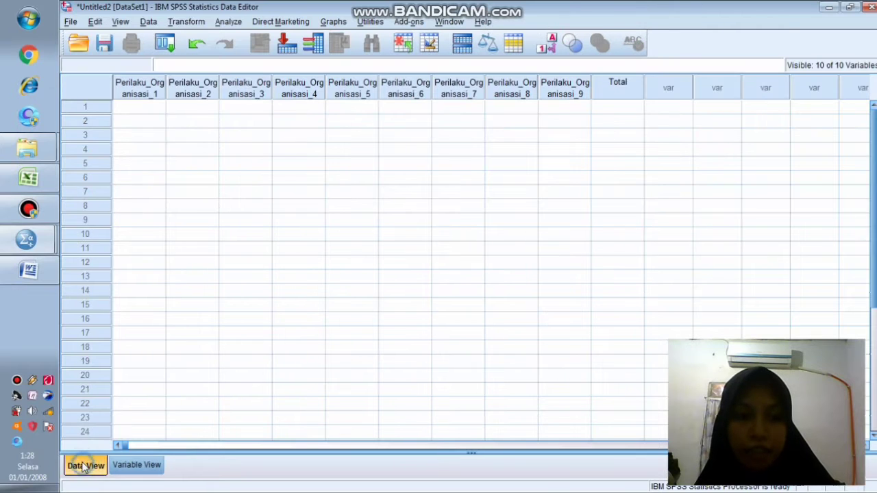
pyautogui.click(27, 178)
pyautogui.click(240, 473)
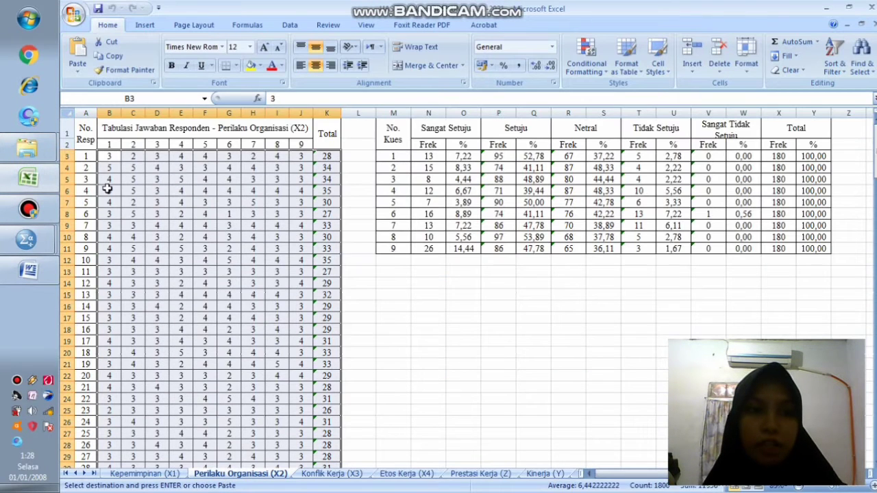
pyautogui.moveTo(109, 156); pyautogui.dragTo(322, 450)
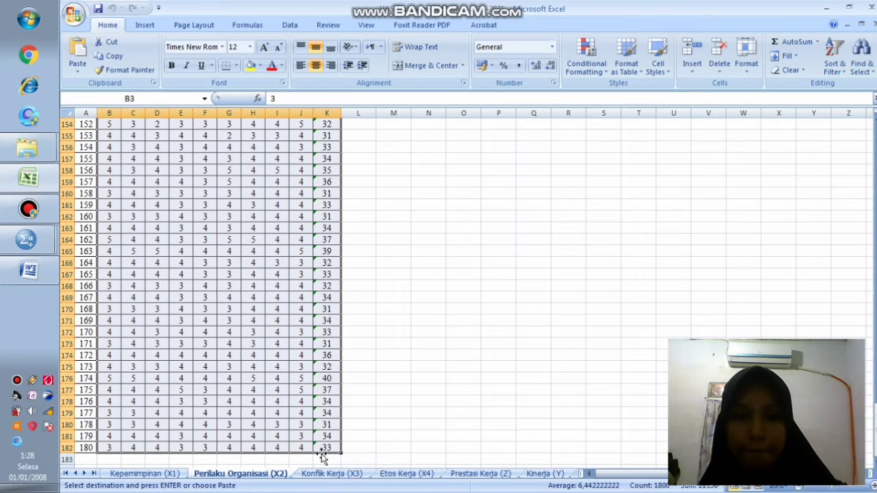
pyautogui.click(102, 56)
# Step: Switch to SPSS's Untitled2 dataset and paste the copied responses, starting at case 1 of Perilaku_Organisasi_1
pyautogui.click(27, 240)
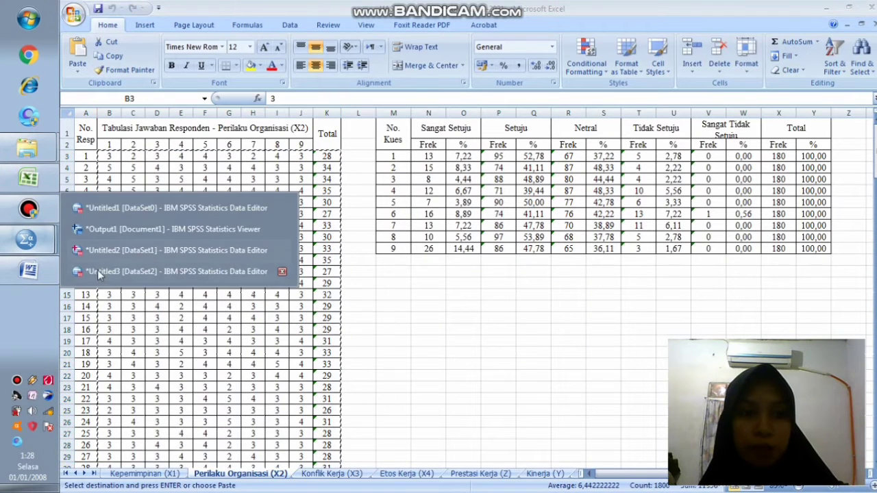
pyautogui.click(118, 250)
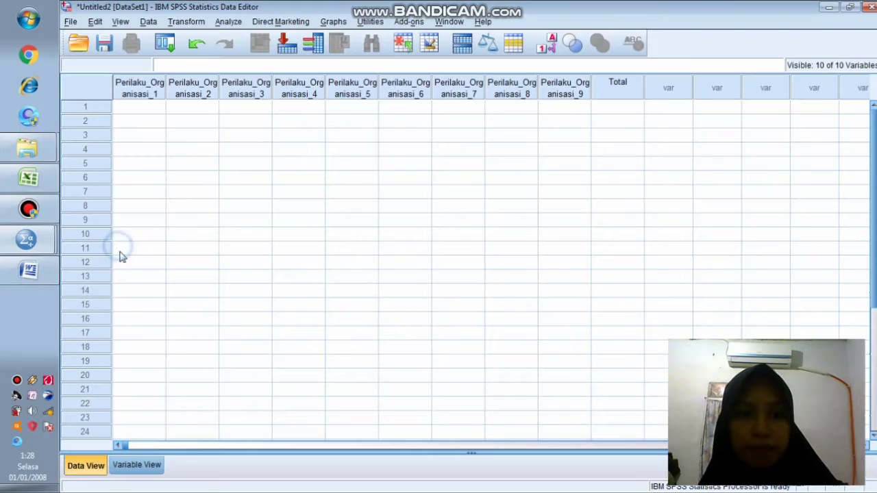
pyautogui.click(146, 109)
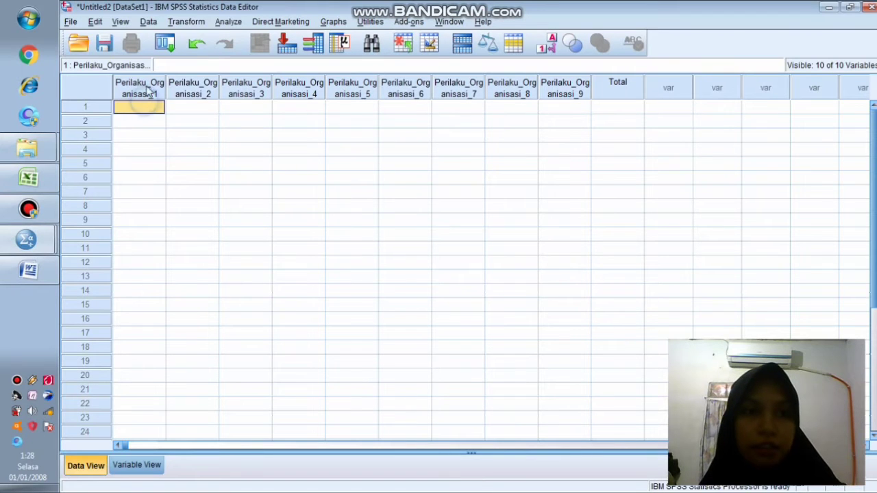
pyautogui.click(95, 21)
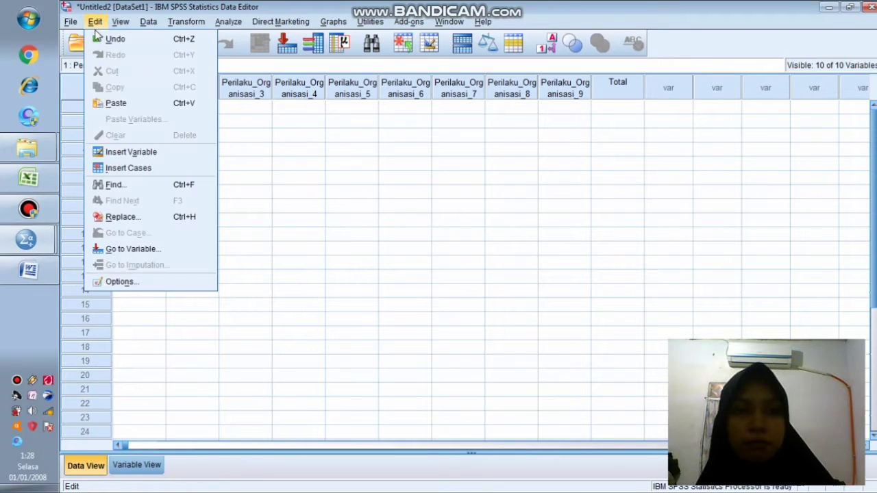
pyautogui.click(117, 103)
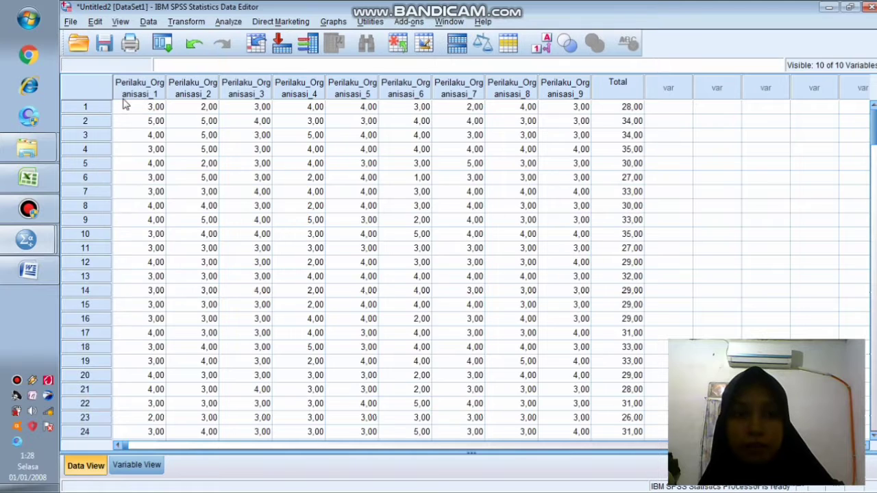
# Step: Run a two-tailed Pearson bivariate correlation on Perilaku_Organisasi_1 through Perilaku_Organisasi_9 and Total, with significant correlations flagged
pyautogui.click(228, 22)
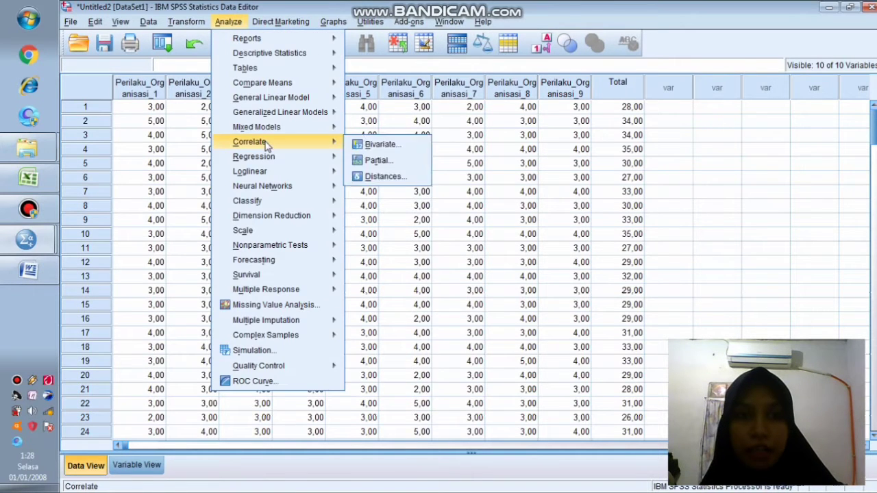
pyautogui.moveTo(278, 144)
pyautogui.click(400, 146)
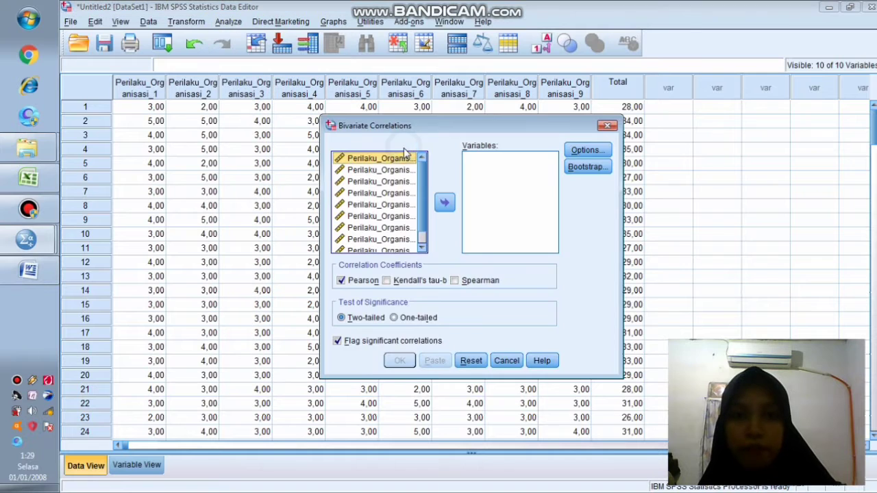
pyautogui.hotkey('ctrl', 'a')
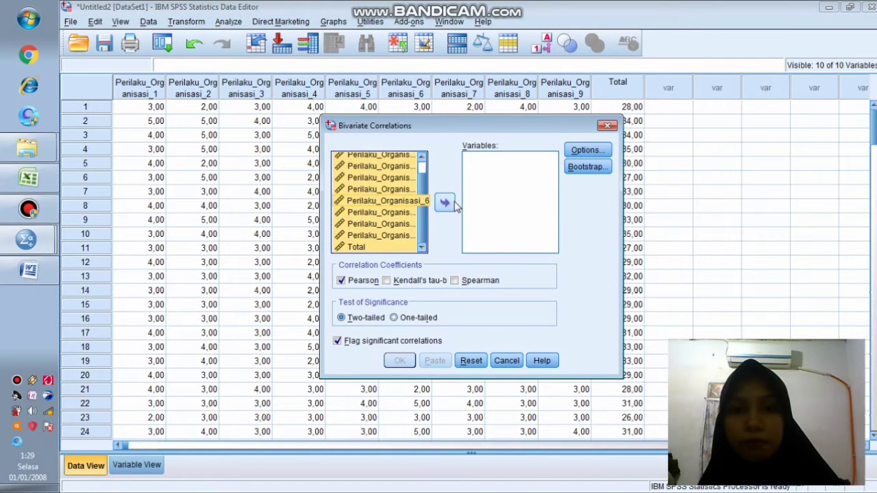
pyautogui.click(444, 202)
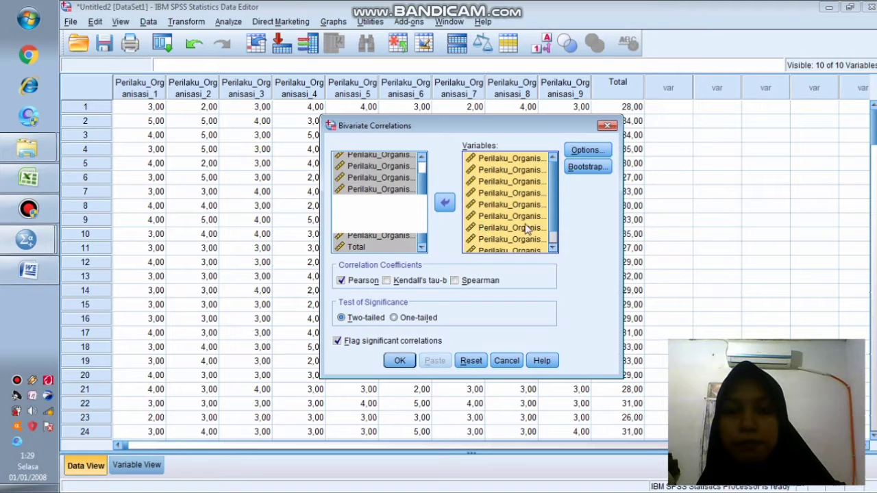
pyautogui.click(552, 220)
pyautogui.scroll(3, 549, 208)
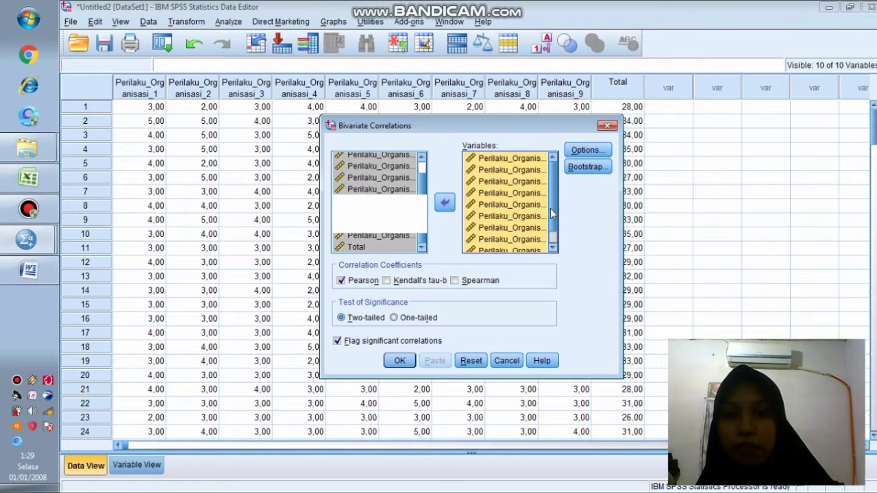
pyautogui.click(399, 361)
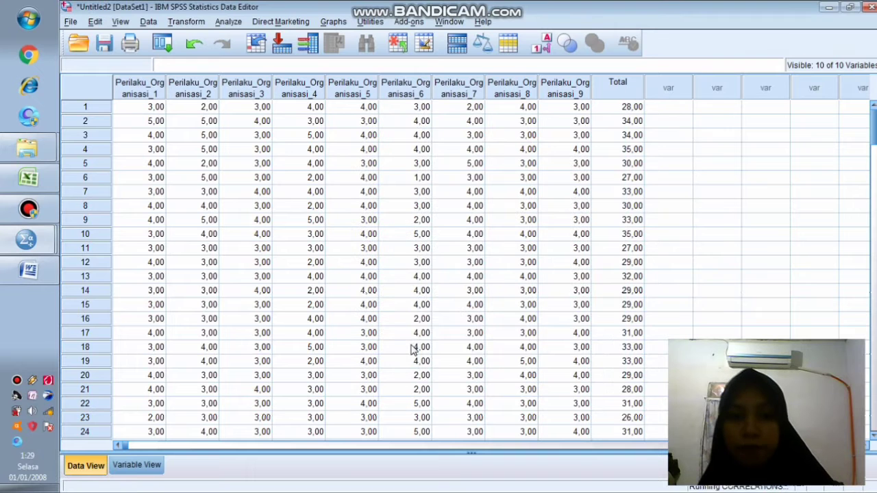
# Step: Examine the Perilaku_Organisasi correlation matrix in the SPSS output, including each item's correlation with Total
pyautogui.click(27, 240)
pyautogui.click(89, 226)
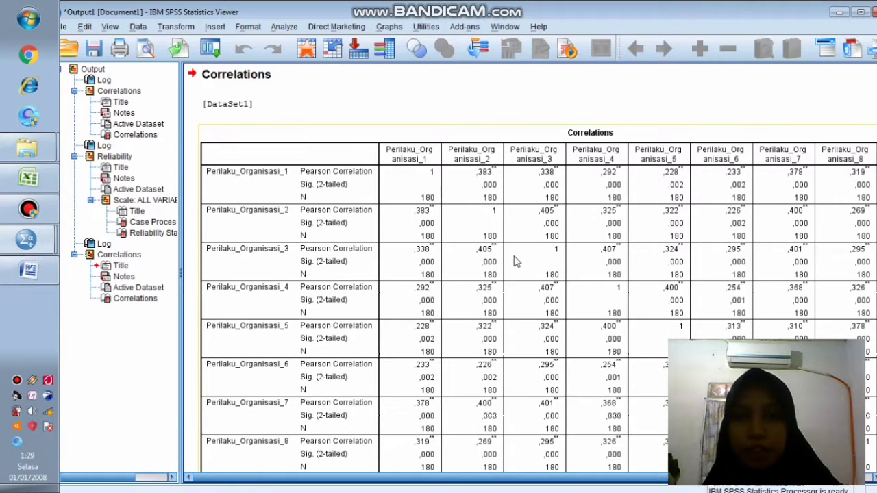
pyautogui.scroll(-3, 516, 261)
pyautogui.scroll(5, 516, 259)
pyautogui.scroll(-5, 515, 252)
pyautogui.scroll(4, 514, 252)
pyautogui.scroll(-1, 513, 253)
pyautogui.scroll(-2, 506, 260)
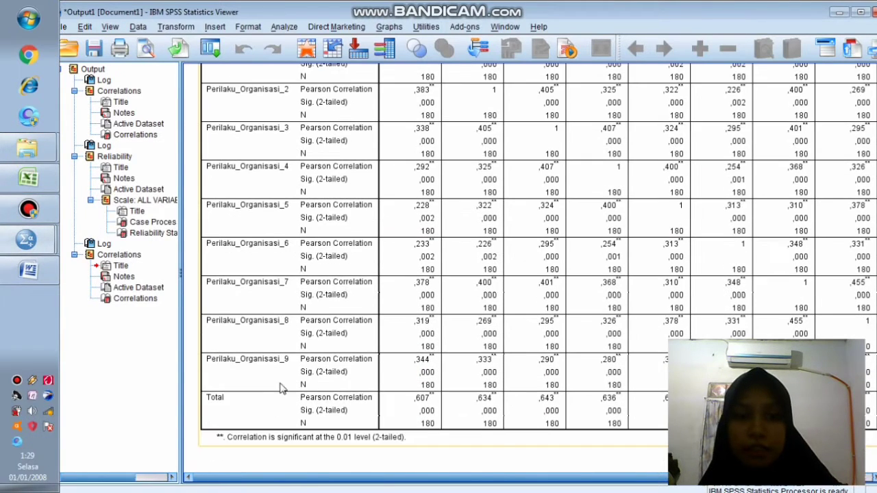
pyautogui.scroll(2, 281, 388)
pyautogui.hscroll(2, 285, 472)
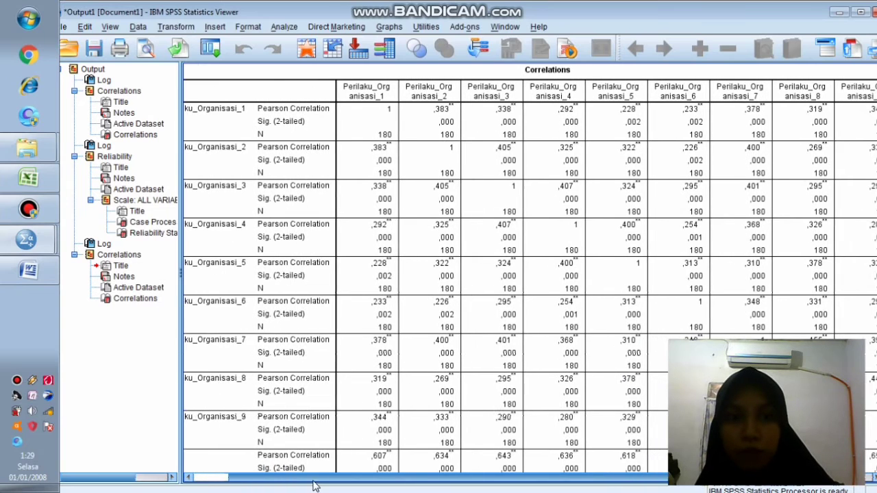
pyautogui.hscroll(3, 315, 480)
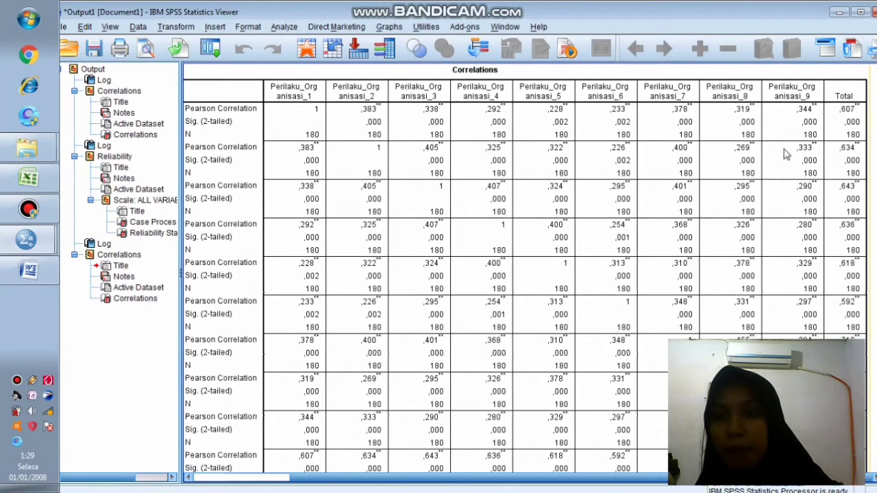
# Step: Switch to Word and enter 0,607 as r hitung for Perilaku Organisasi 1 in Tabel 2
pyautogui.click(56, 268)
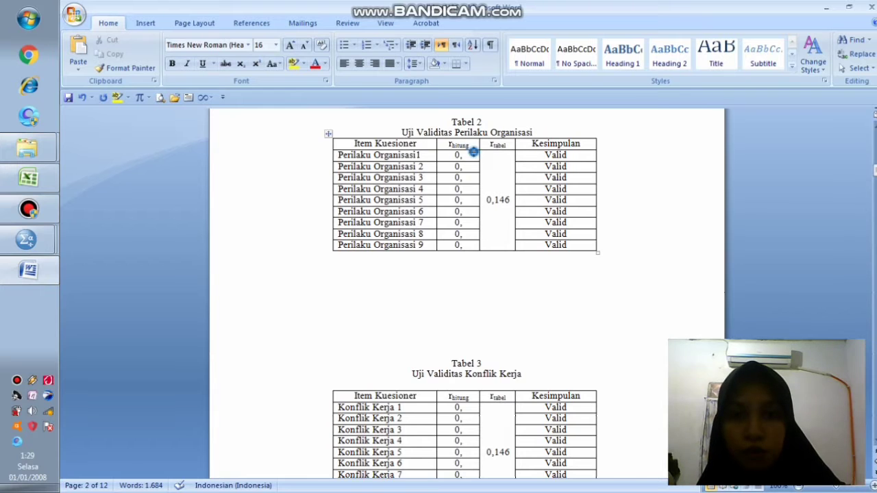
pyautogui.scroll(8, 473, 152)
pyautogui.scroll(-5, 470, 225)
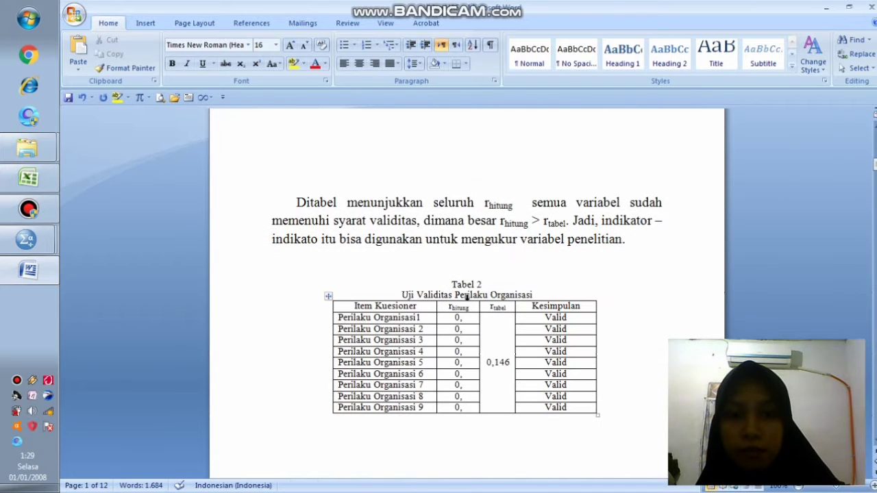
pyautogui.click(471, 318)
pyautogui.write('60')
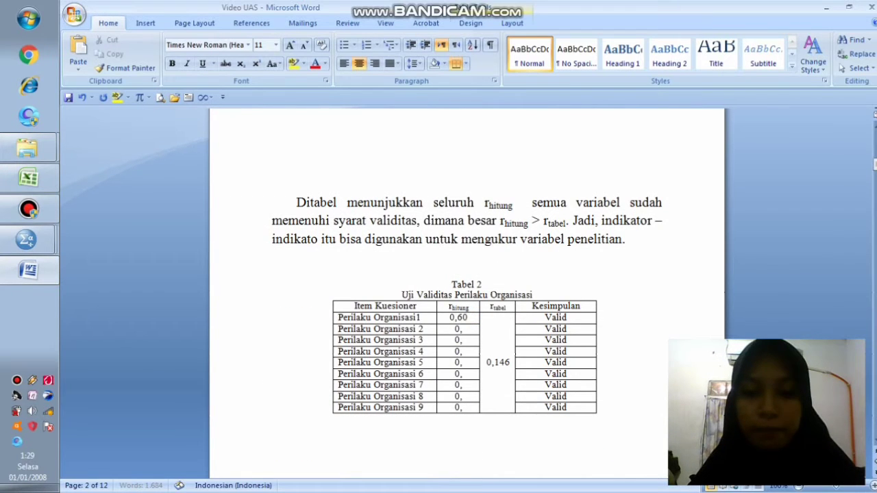
pyautogui.write('7')
pyautogui.press('Down')
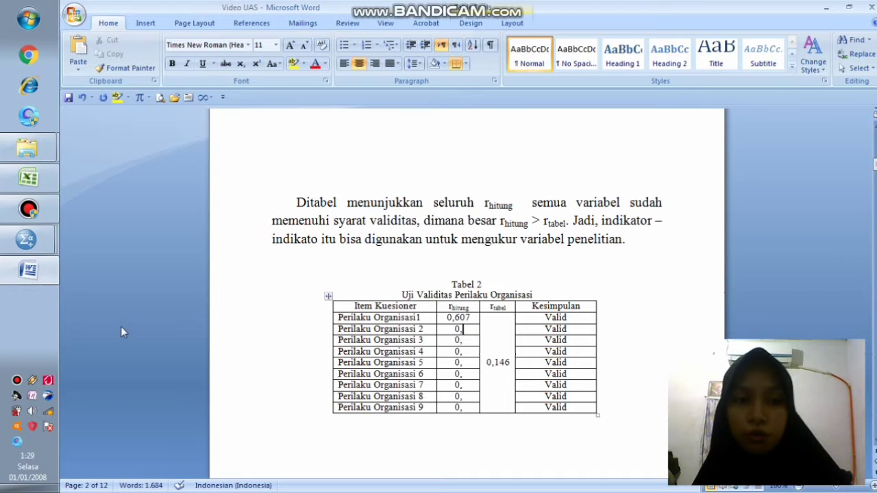
# Step: Read the Total correlations in the SPSS output and enter r hitung 0,634 and 0,643 for Perilaku Organisasi 2 and 3 in Word's Tabel 2
pyautogui.click(27, 239)
pyautogui.click(158, 227)
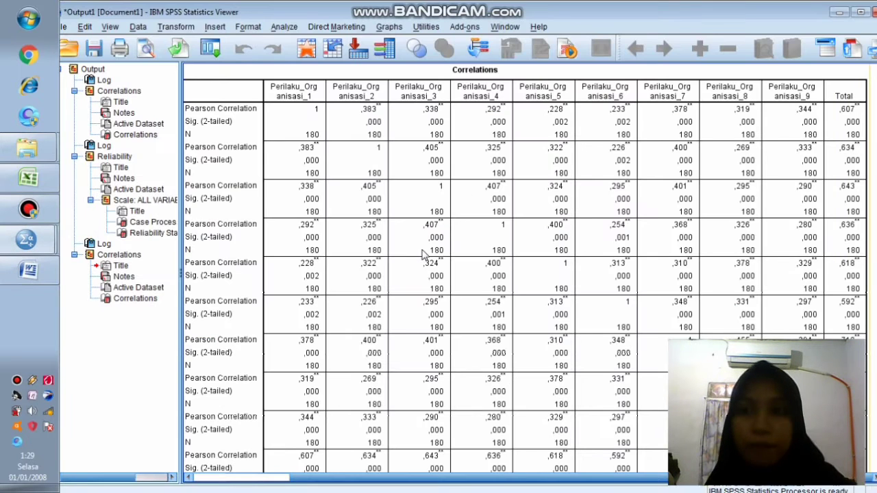
pyautogui.click(28, 269)
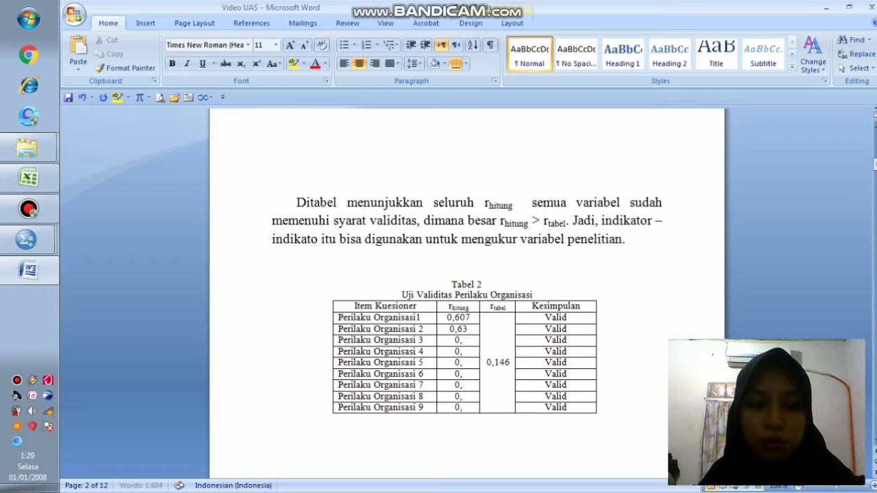
pyautogui.click(27, 239)
pyautogui.click(145, 232)
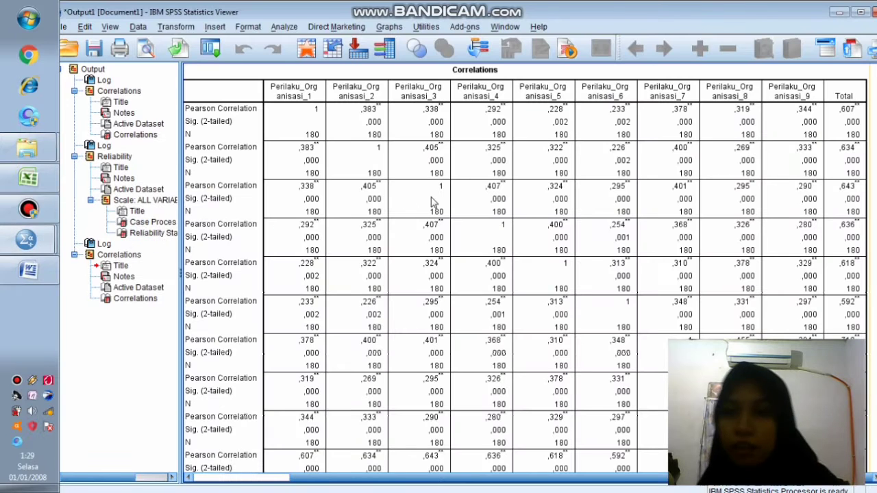
pyautogui.click(28, 270)
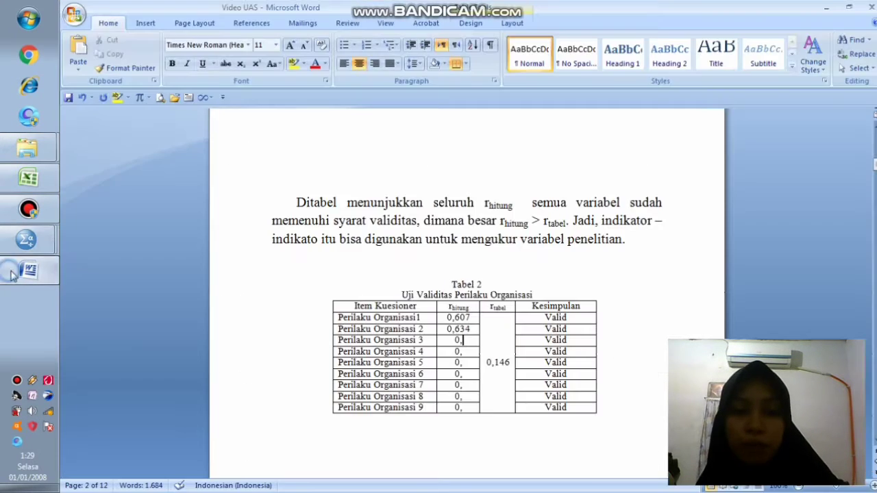
pyautogui.write('643')
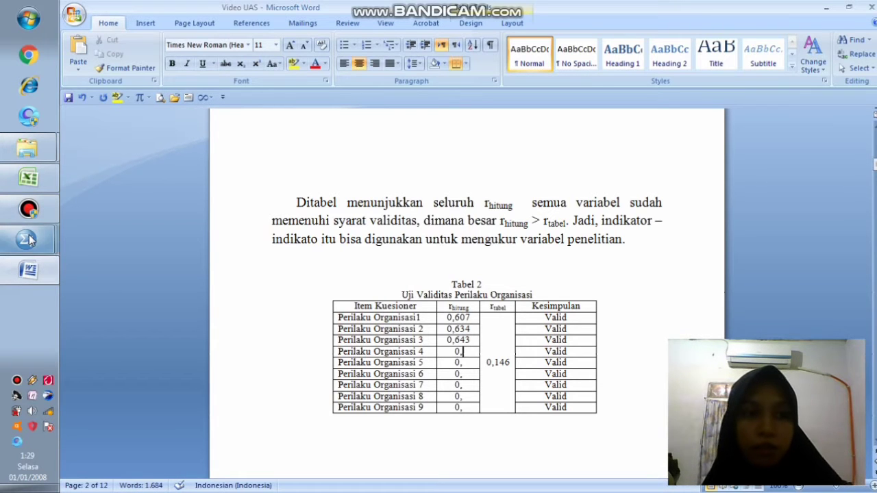
# Step: Fill in r hitung for Perilaku Organisasi 4 and 5 in Word's Tabel 2 as 0,636 and 0,618 from the SPSS output
pyautogui.click(32, 273)
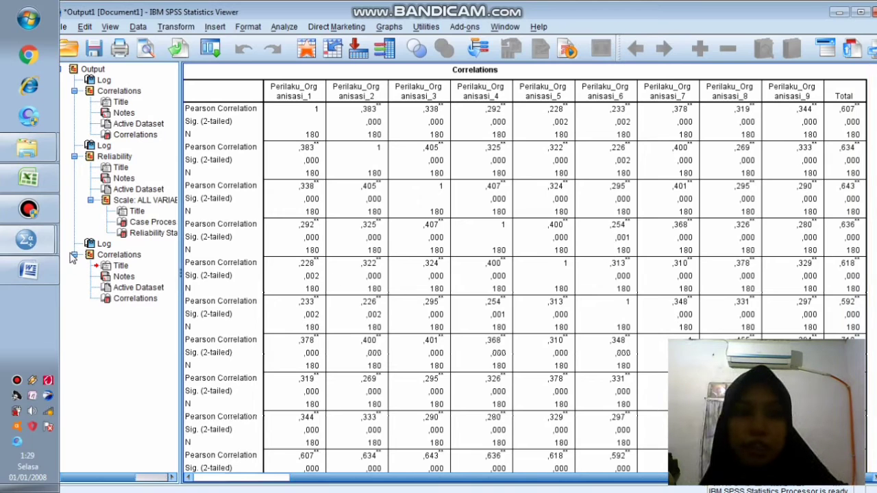
pyautogui.click(34, 273)
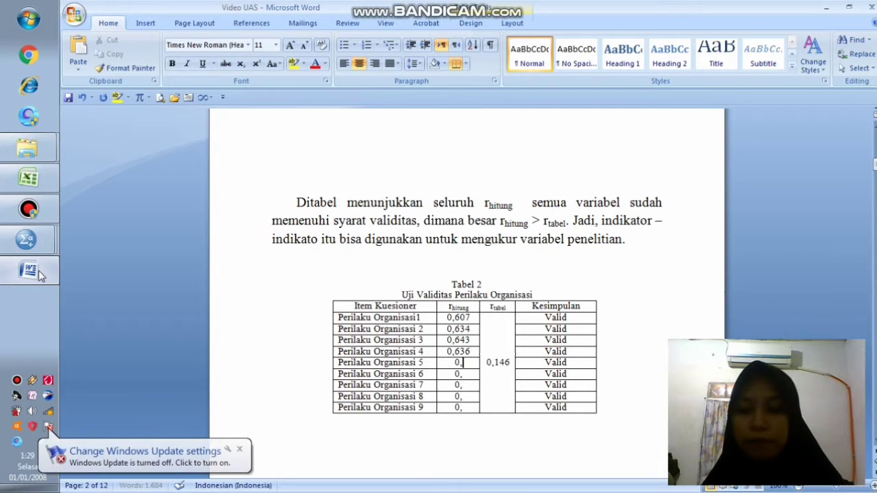
pyautogui.click(27, 239)
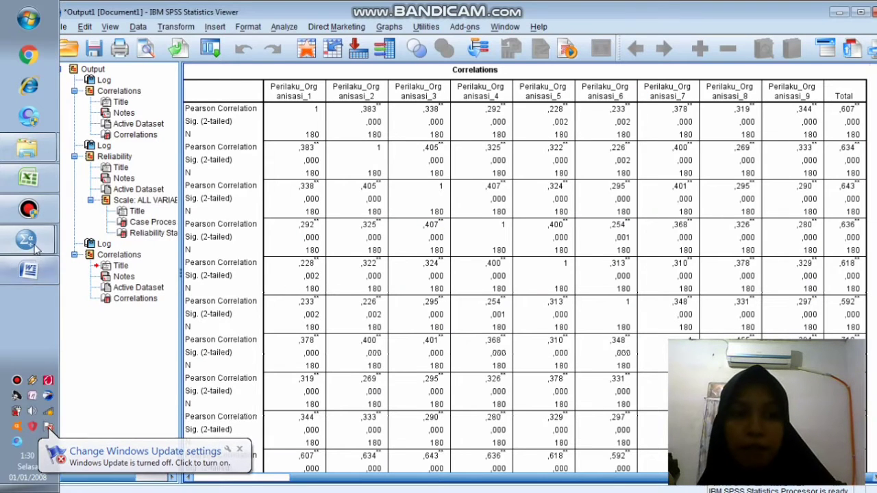
pyautogui.moveTo(38, 237)
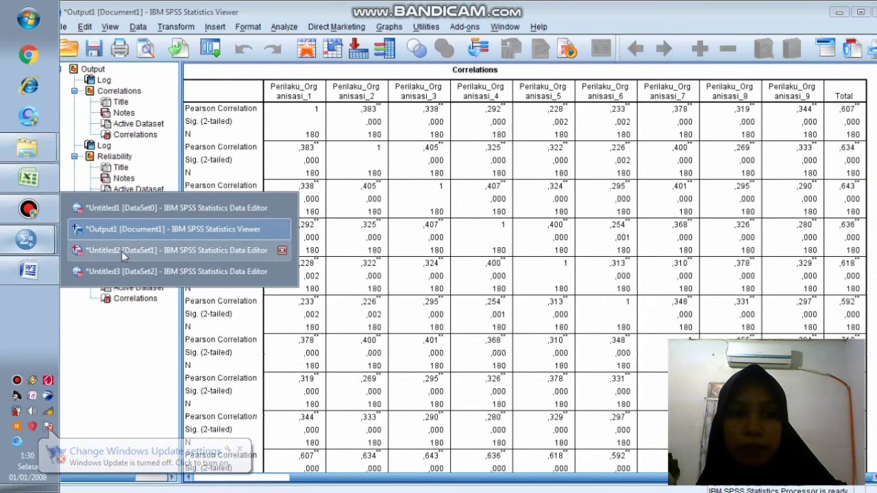
pyautogui.click(28, 270)
pyautogui.write('18')
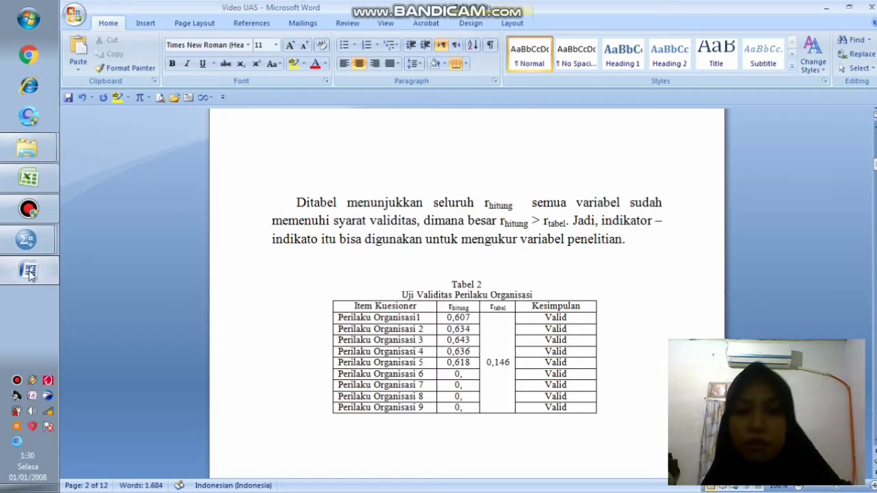
# Step: Read the Total correlations in the SPSS output and enter r hitung 0,592 and 0,710 for Perilaku Organisasi 6 and 7 in Word's Tabel 2
pyautogui.click(27, 239)
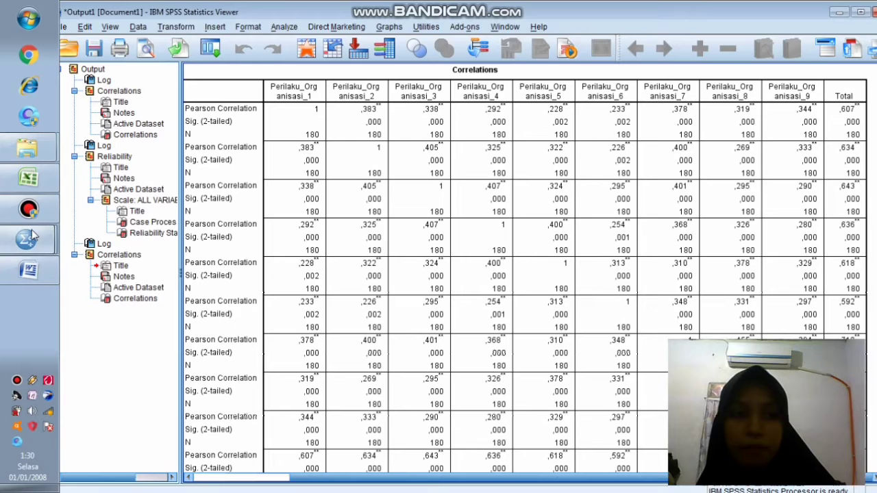
pyautogui.click(26, 274)
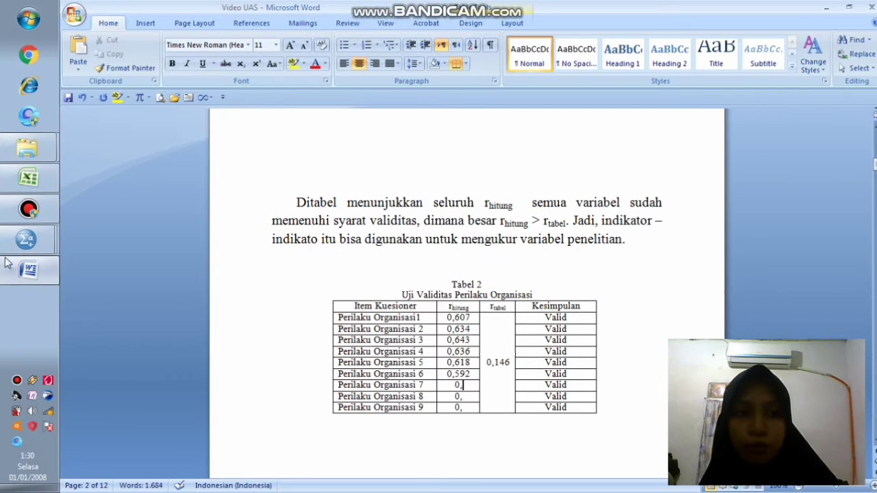
pyautogui.click(26, 239)
pyautogui.scroll(-3, 291, 204)
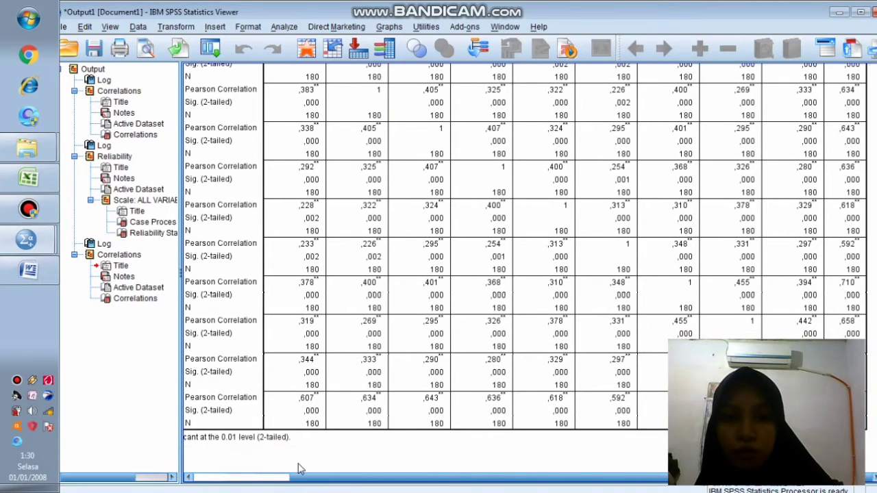
pyautogui.moveTo(314, 479)
pyautogui.mouseDown()
pyautogui.moveTo(269, 482)
pyautogui.moveTo(326, 484)
pyautogui.mouseUp()
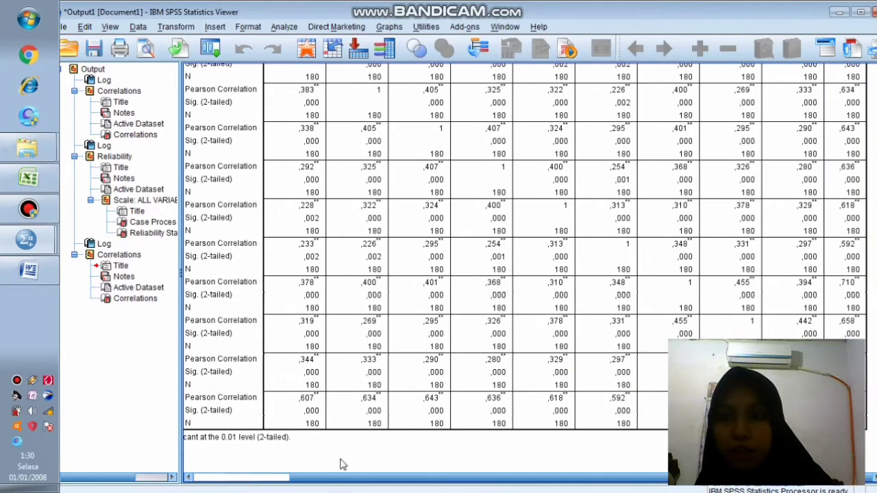
pyautogui.click(30, 273)
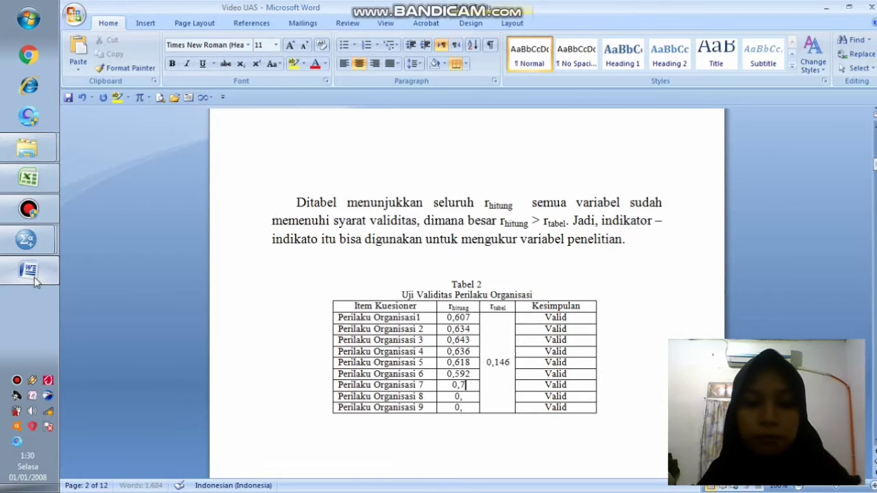
pyautogui.press('Down')
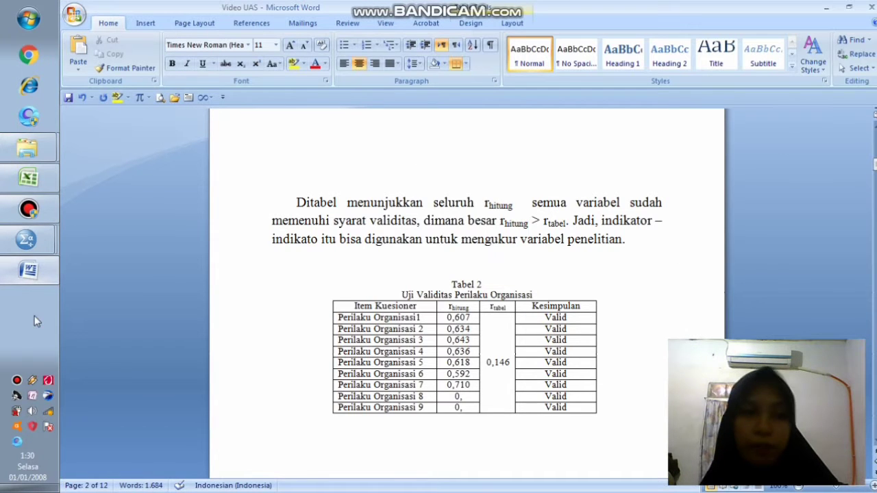
# Step: Complete r hitung in Word's Tabel 2 with 0,658 for Perilaku Organisasi 8 and 0,650 for Perilaku Organisasi 9 from the SPSS output
pyautogui.click(27, 241)
pyautogui.click(103, 231)
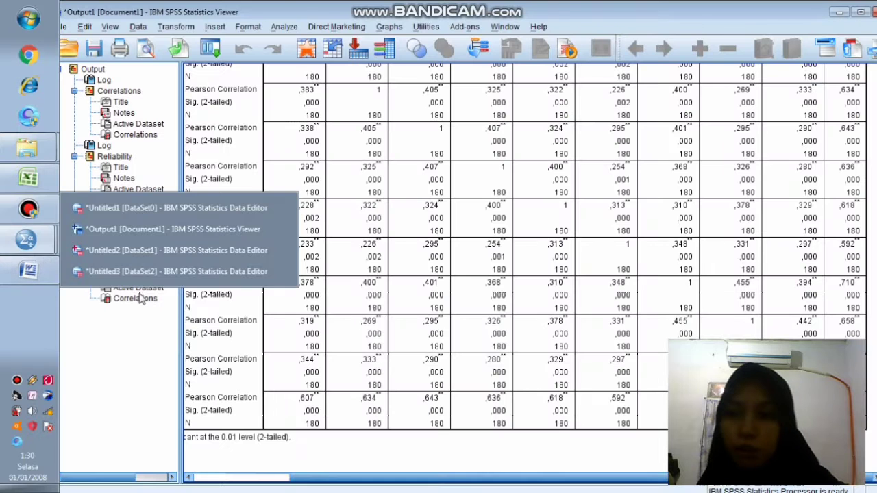
pyautogui.click(28, 271)
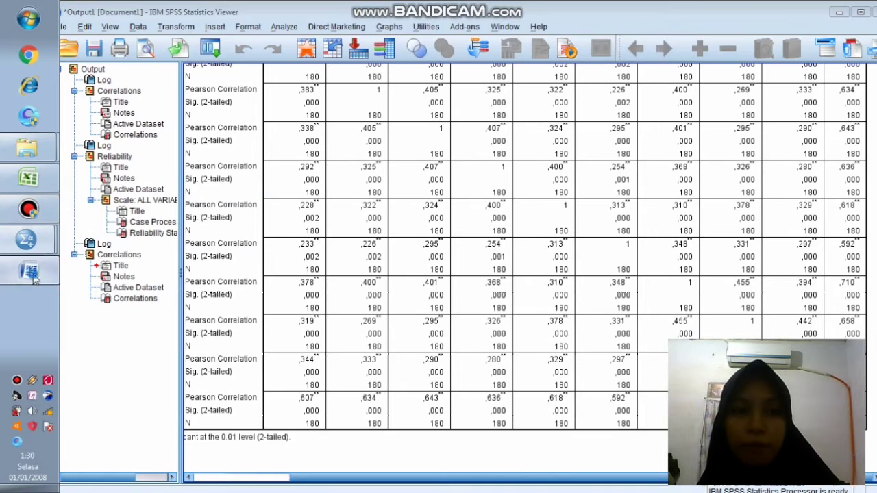
pyautogui.write('658')
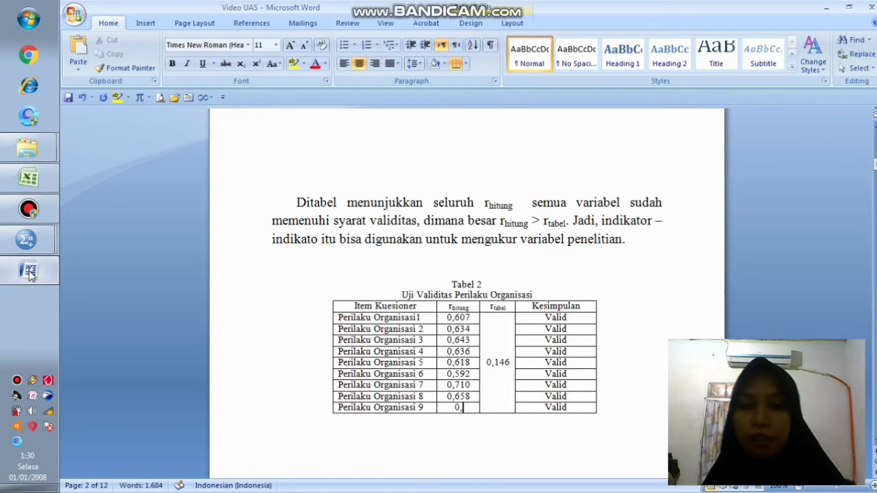
pyautogui.moveTo(28, 241)
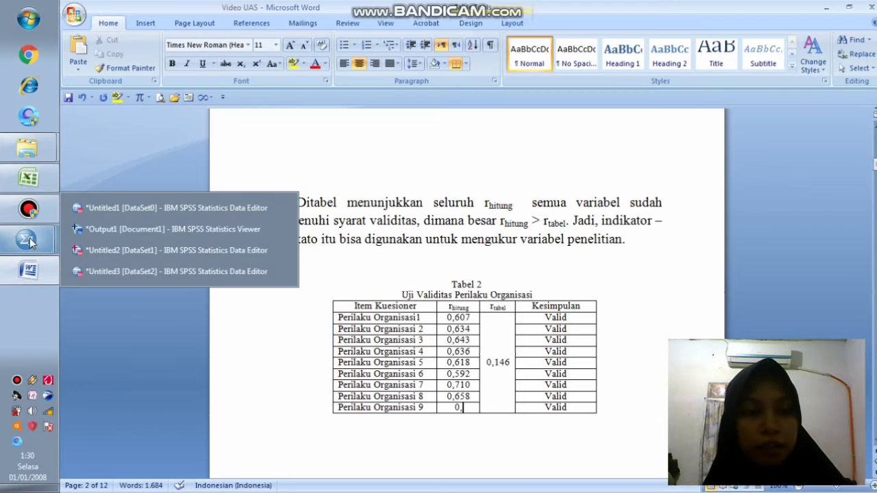
pyautogui.click(29, 280)
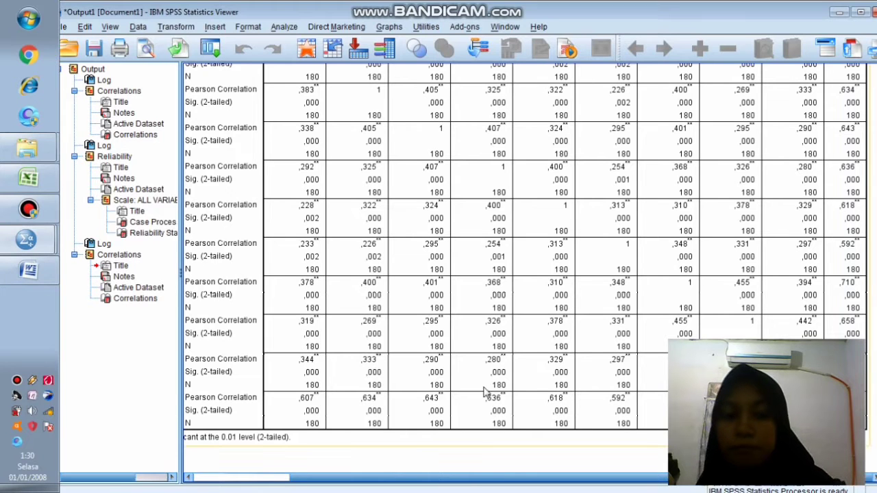
pyautogui.moveTo(463, 484); pyautogui.dragTo(429, 486)
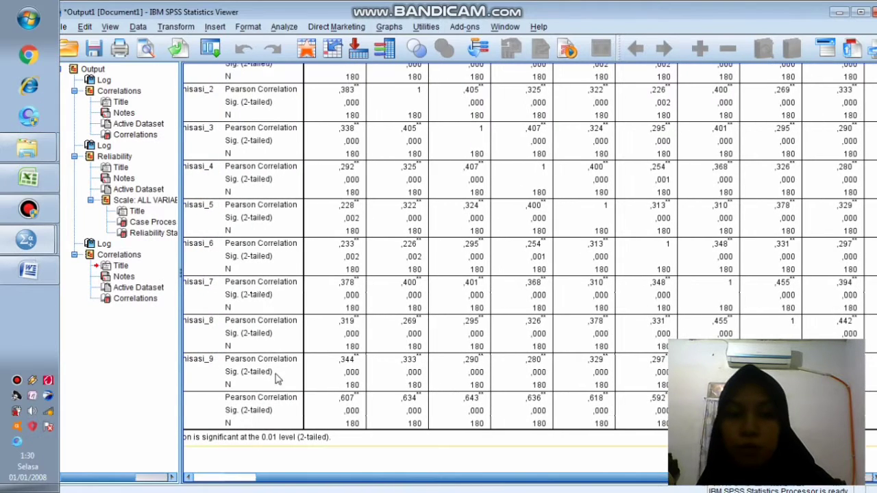
pyautogui.click(28, 270)
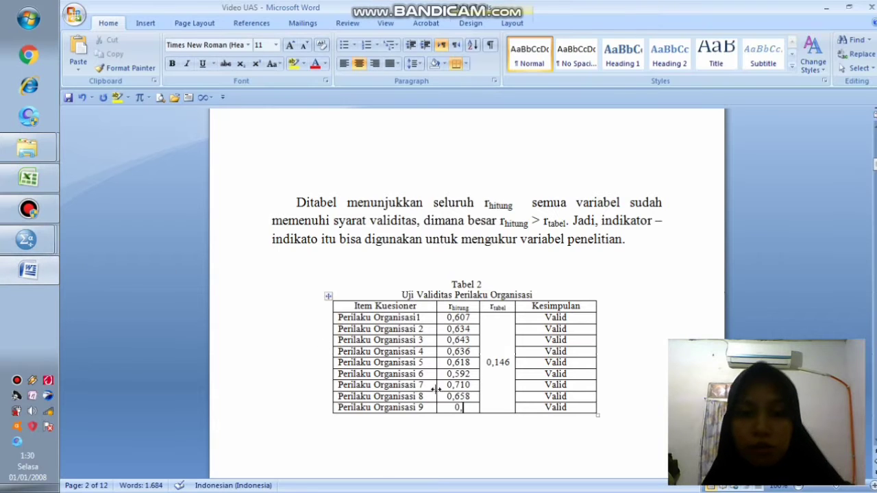
pyautogui.write('650')
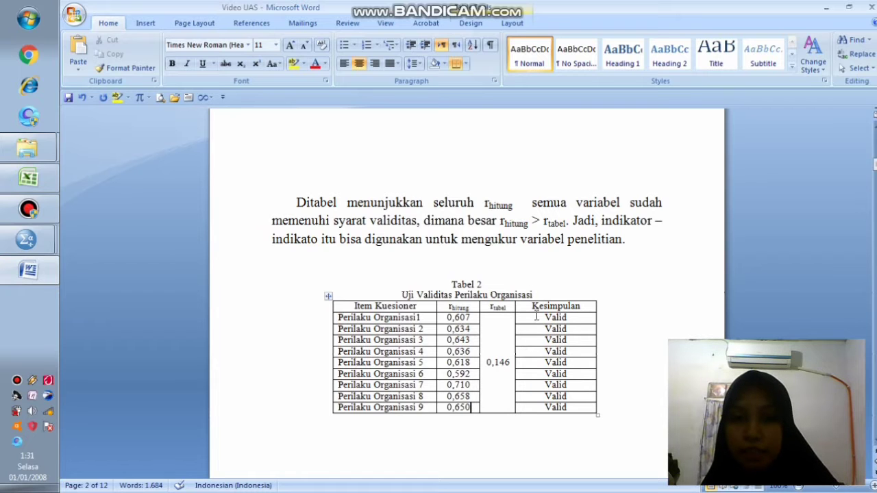
# Step: Run an Alpha Reliability Analysis on Perilaku_Organisasi_1 to Perilaku_Organisasi_9 in SPSS's Untitled2 data set, leaving out Total
pyautogui.scroll(-8, 536, 351)
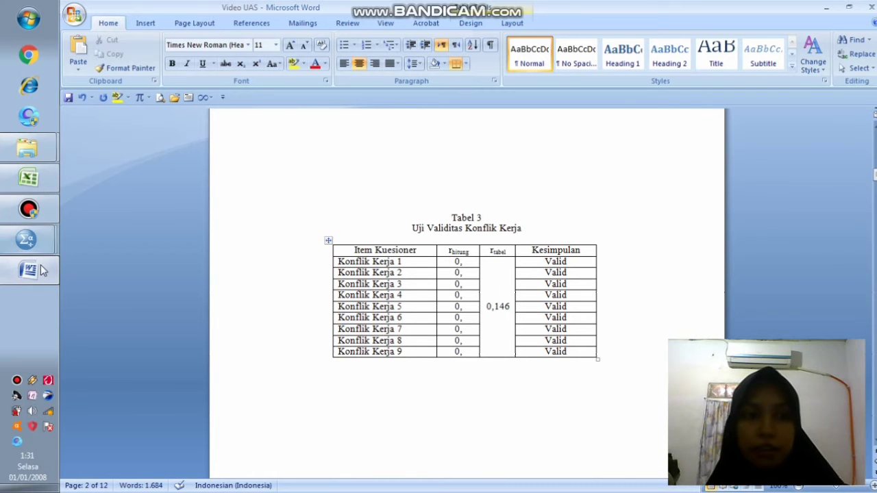
pyautogui.click(25, 245)
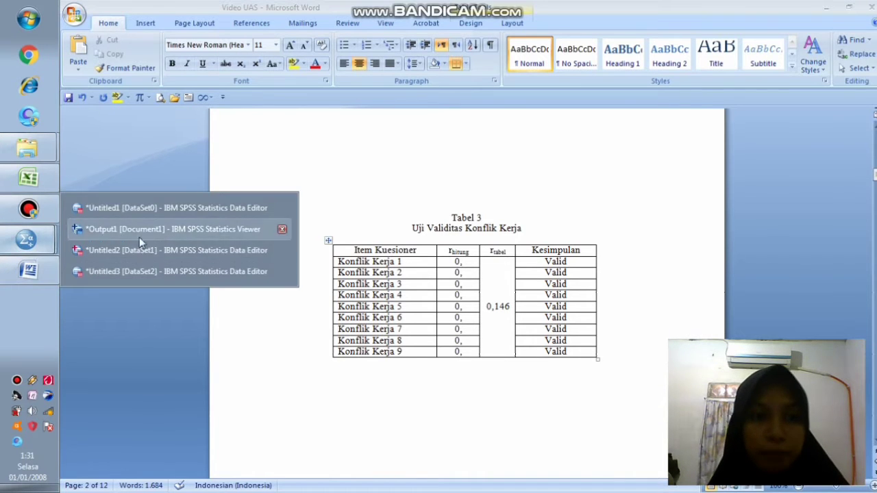
pyautogui.click(142, 252)
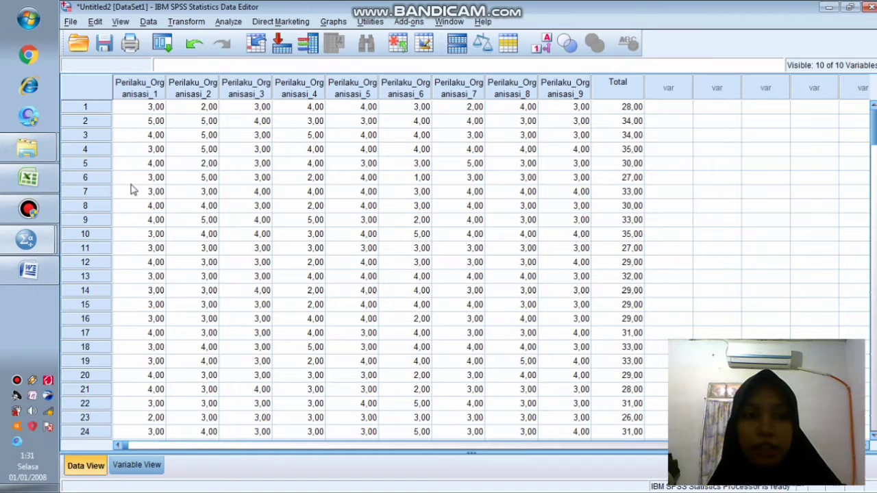
pyautogui.click(233, 23)
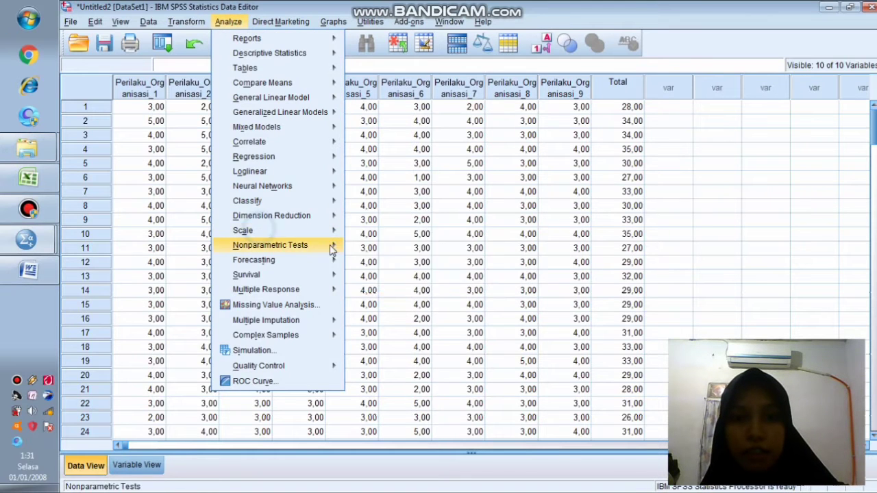
pyautogui.moveTo(306, 237)
pyautogui.click(376, 233)
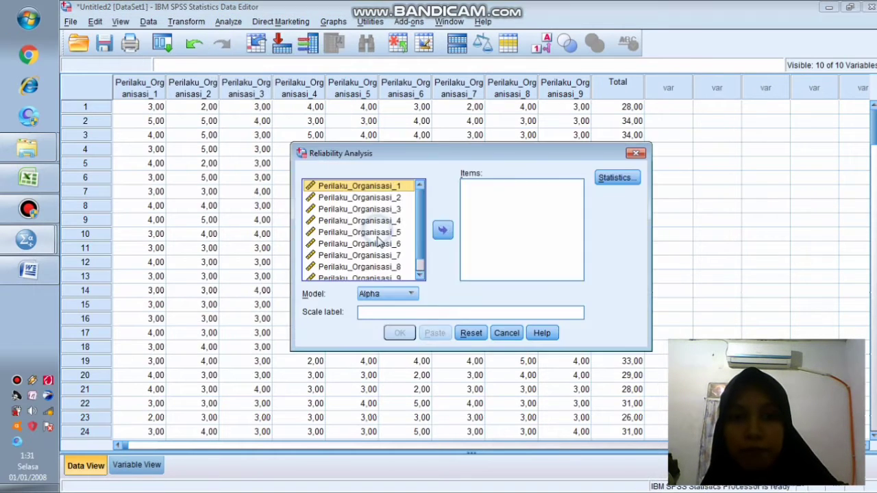
pyautogui.moveTo(369, 186); pyautogui.dragTo(386, 278)
pyautogui.click(442, 230)
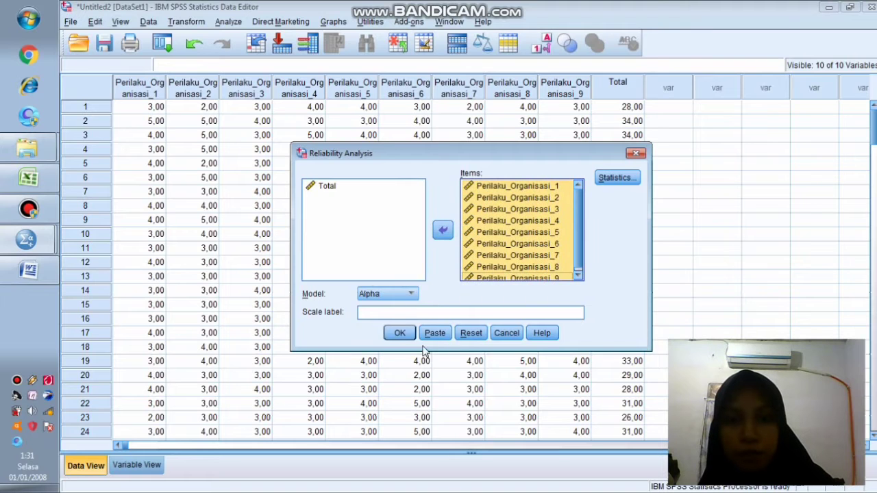
pyautogui.click(399, 333)
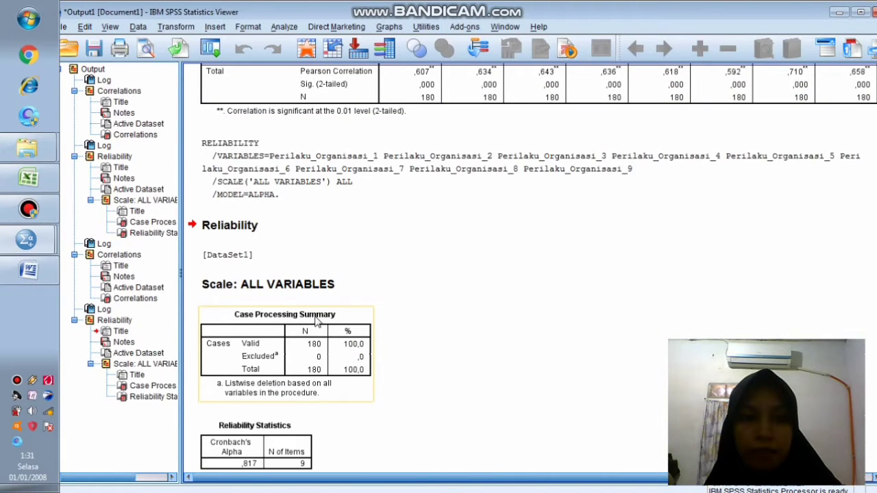
# Step: Enter 0,817 as Cronbach Alfa Hitung for Perilaku Organisasi (X2) in Word's Hasil Uji Reliabilitas Variabel table
pyautogui.scroll(-1, 317, 321)
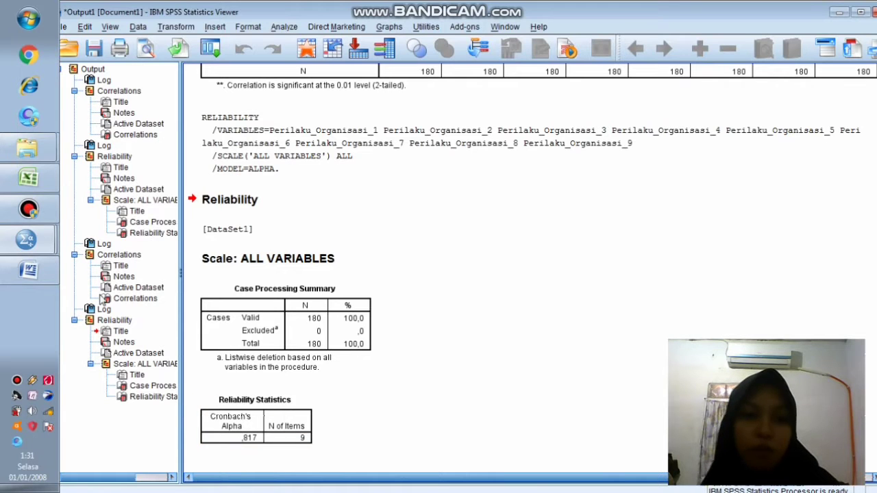
pyautogui.click(28, 271)
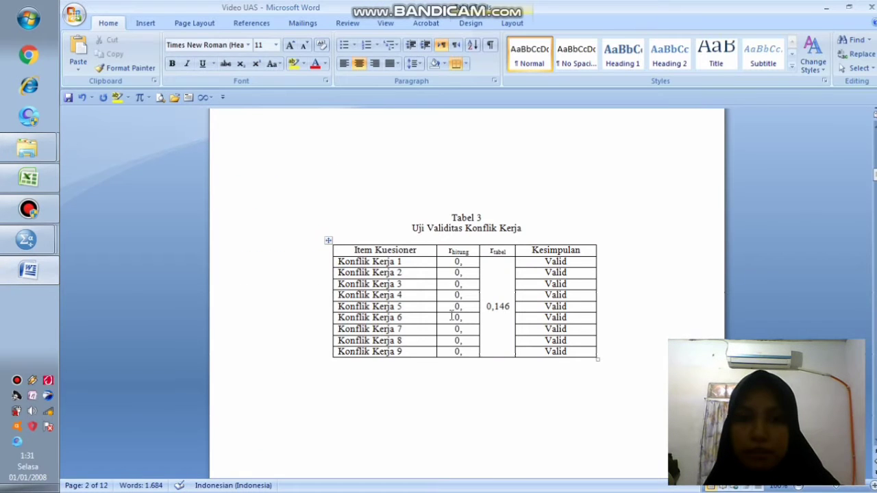
pyautogui.moveTo(875, 175); pyautogui.dragTo(874, 222)
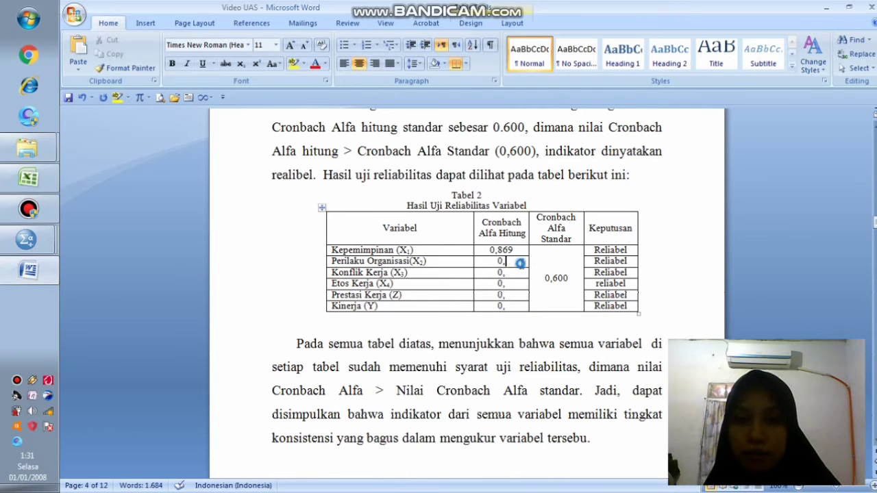
pyautogui.write('817')
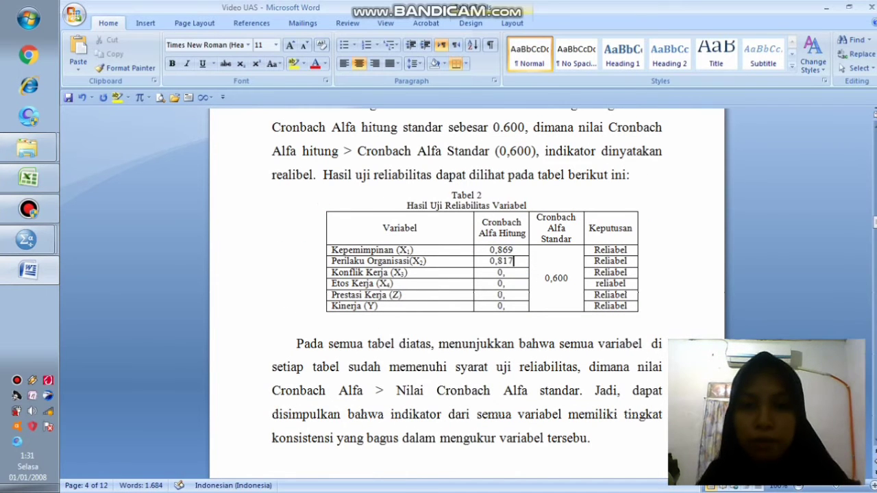
pyautogui.moveTo(874, 223); pyautogui.dragTo(874, 179)
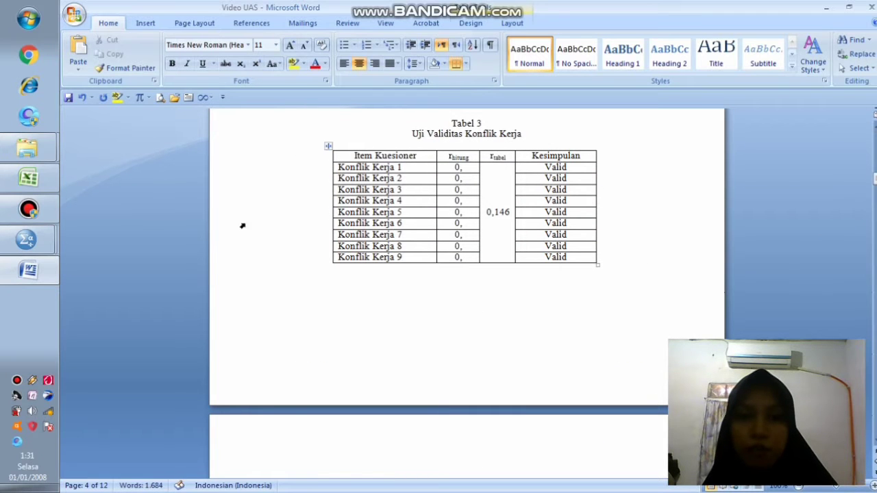
# Step: Switch to SPSS's Untitled3 data set and set the measure of Konflik_Kerja_1 to Konflik_Kerja_9 and Total to Scale
pyautogui.click(27, 239)
pyautogui.click(103, 272)
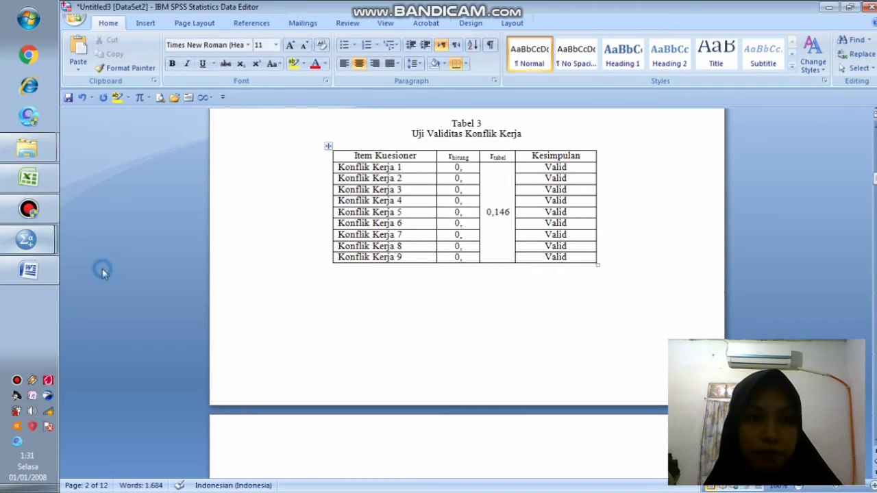
pyautogui.scroll(1, 219, 199)
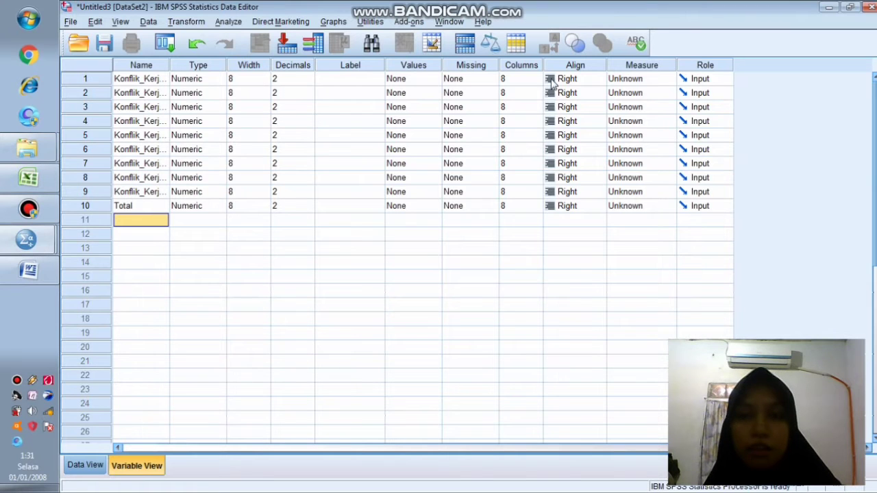
pyautogui.click(636, 80)
pyautogui.click(631, 92)
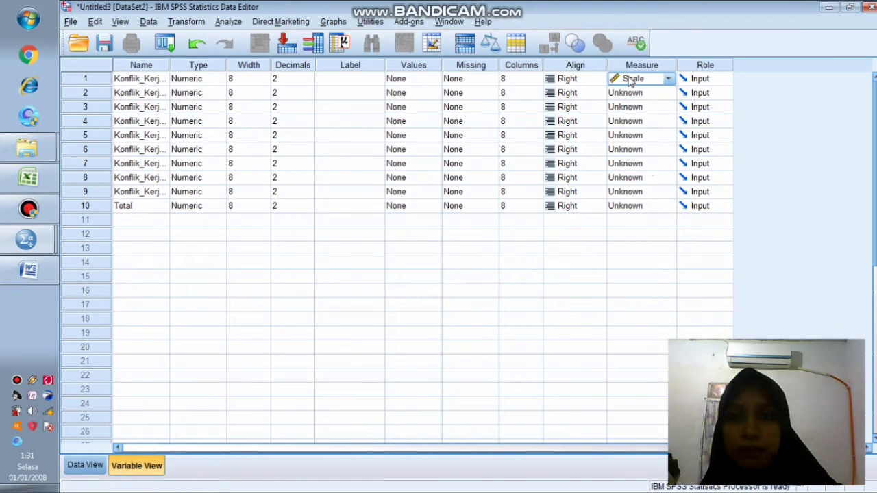
pyautogui.click(635, 91)
pyautogui.click(631, 106)
pyautogui.click(634, 108)
pyautogui.click(633, 121)
pyautogui.click(634, 121)
pyautogui.click(633, 135)
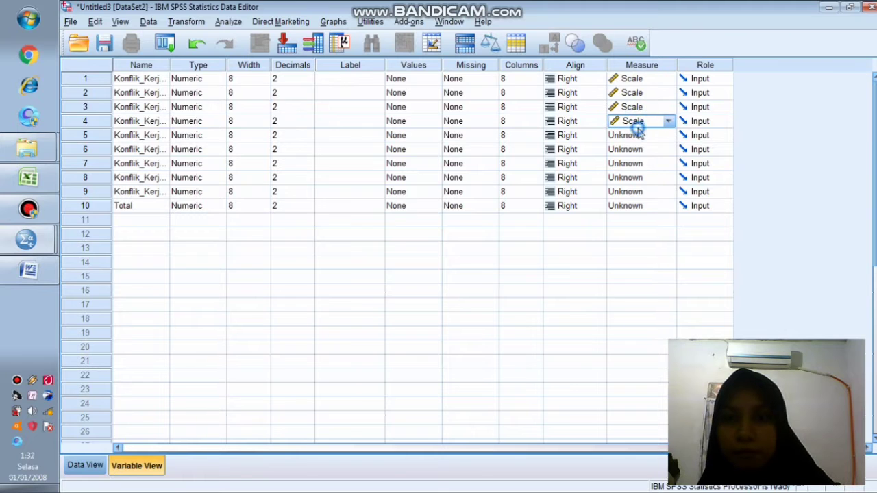
pyautogui.click(637, 135)
pyautogui.click(636, 135)
pyautogui.click(634, 148)
pyautogui.click(634, 149)
pyautogui.click(638, 163)
pyautogui.click(634, 177)
pyautogui.click(635, 177)
pyautogui.click(634, 191)
pyautogui.click(638, 192)
pyautogui.click(634, 205)
pyautogui.click(639, 205)
pyautogui.click(634, 219)
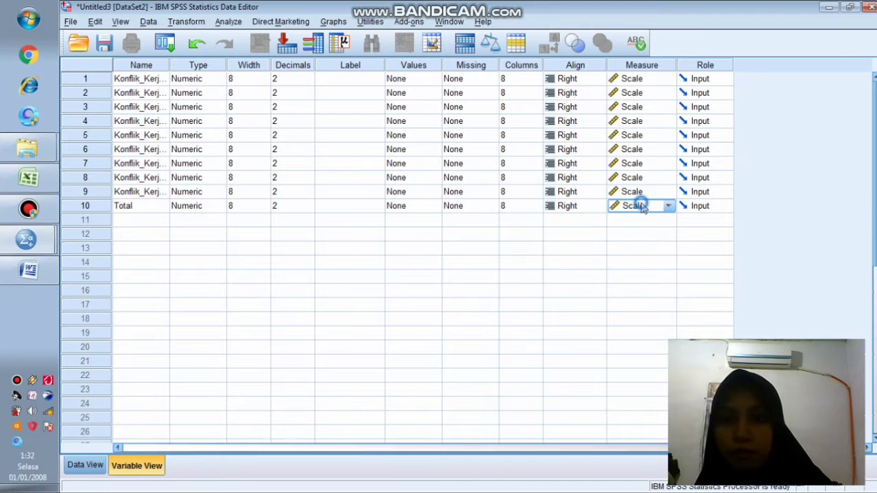
# Step: Show the Konflik_Kerja data grid in SPSS, and copy the responses and totals in B3:K182 of Excel's Konflik Kerja (X3) sheet
pyautogui.click(84, 466)
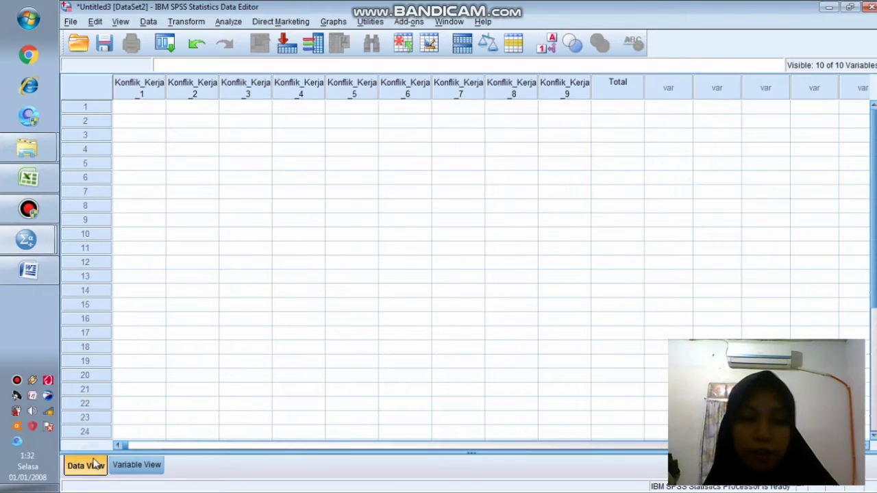
pyautogui.click(20, 182)
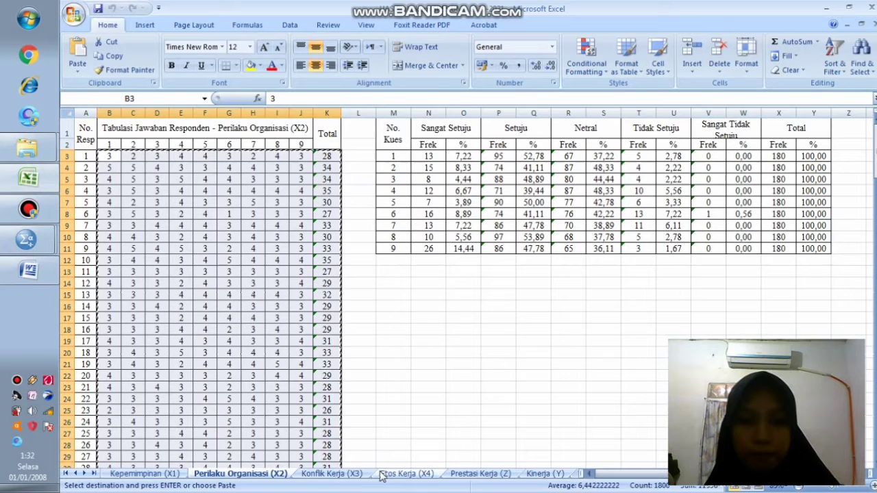
pyautogui.click(332, 473)
pyautogui.moveTo(107, 157); pyautogui.dragTo(325, 458)
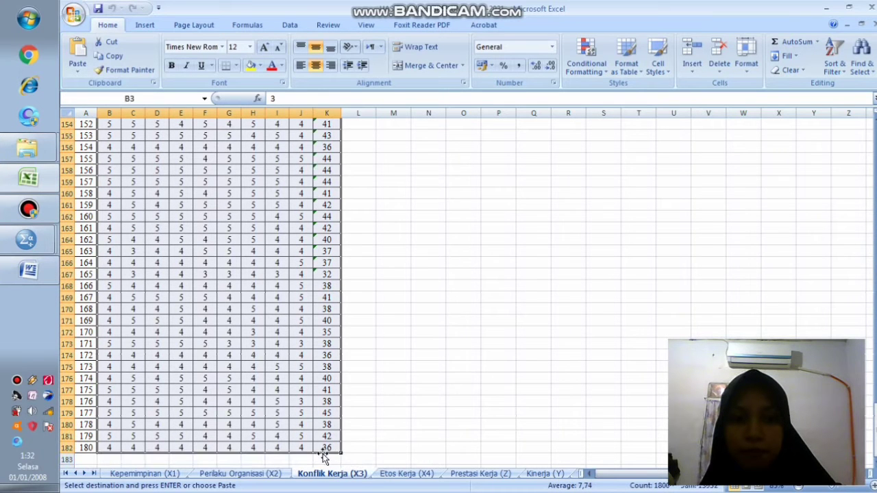
pyautogui.hotkey('ctrl', 'BackSpace')
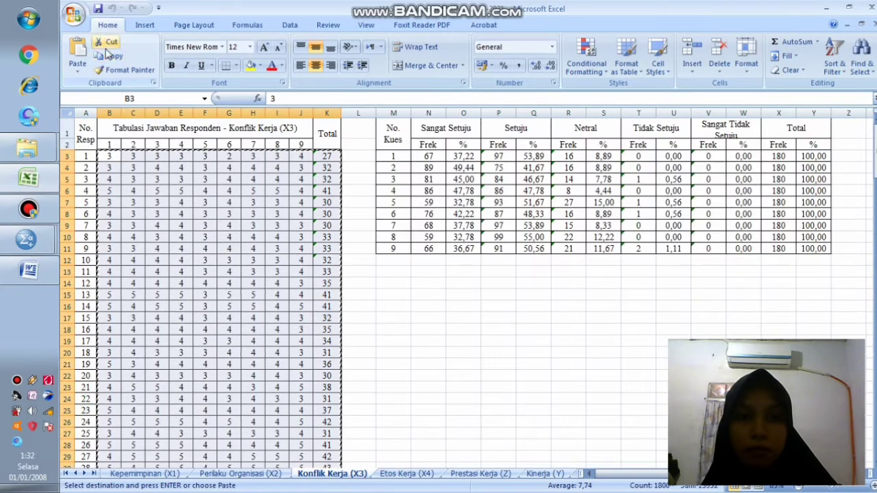
pyautogui.click(28, 239)
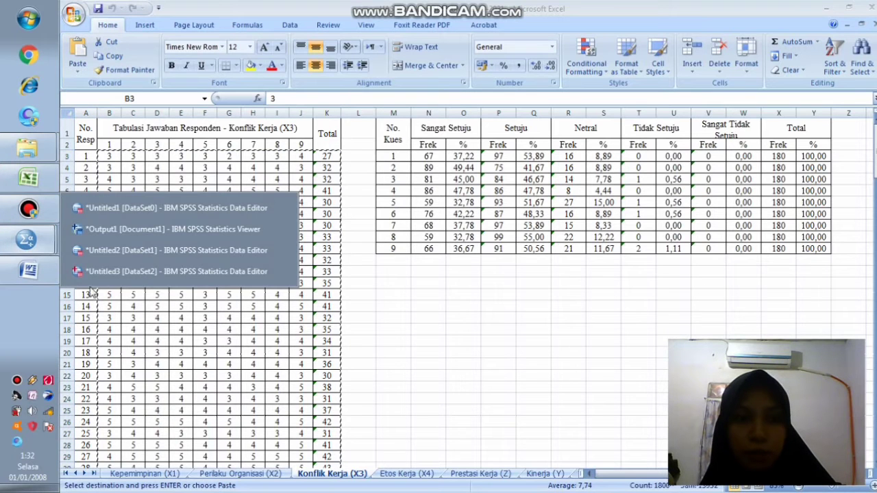
pyautogui.click(137, 271)
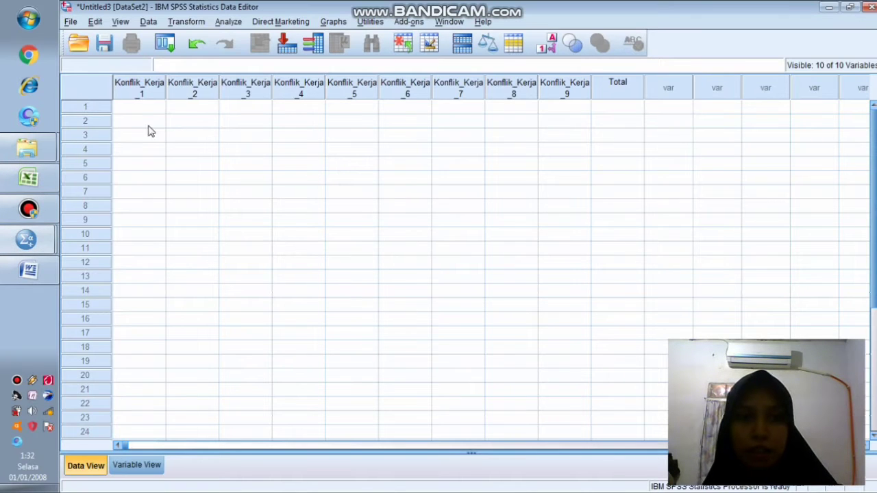
pyautogui.click(139, 92)
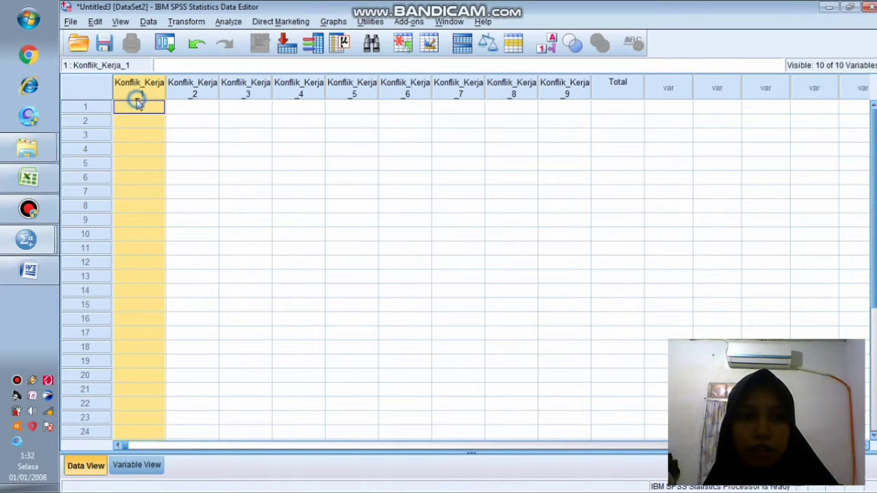
pyautogui.click(94, 22)
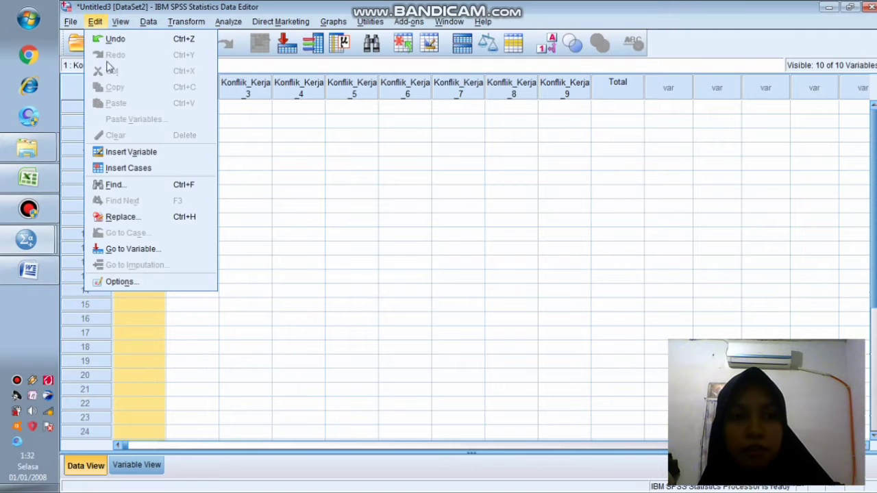
pyautogui.click(352, 211)
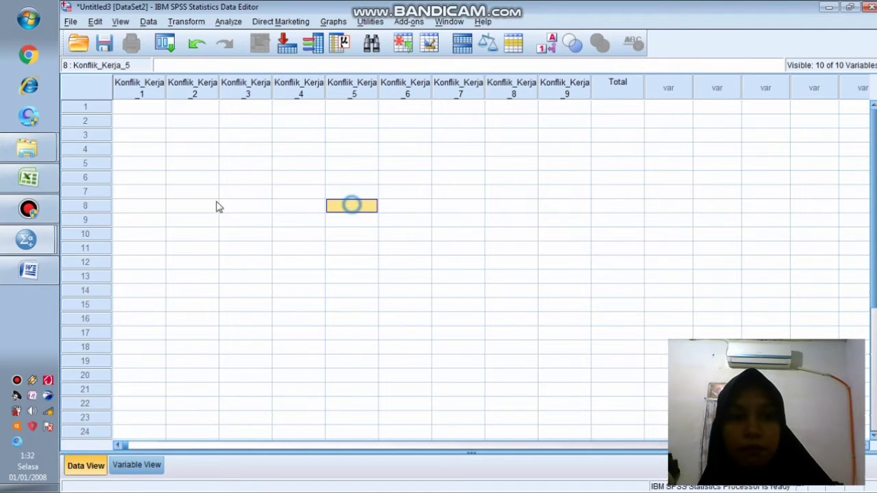
# Step: Copy the Konflik Kerja (X3) responses and totals again in Excel and paste them into SPSS's Untitled3 data set from case 1 of Konflik_Kerja_1
pyautogui.click(40, 182)
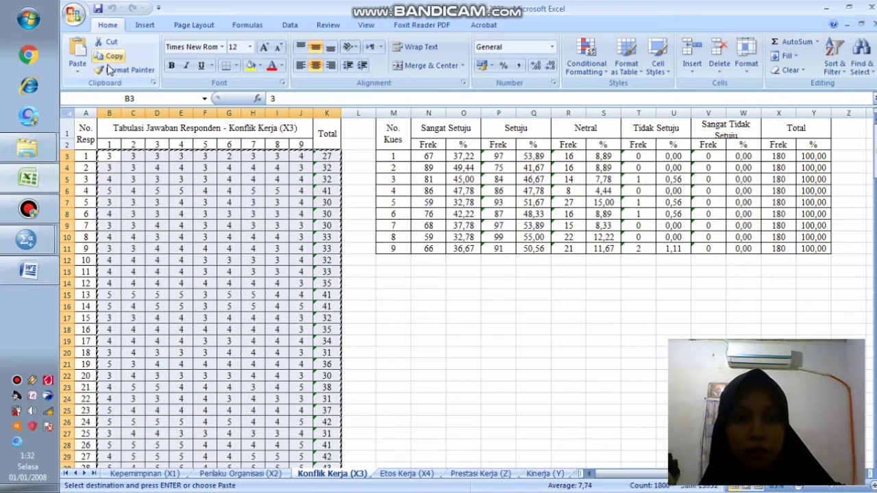
pyautogui.click(24, 239)
pyautogui.click(104, 269)
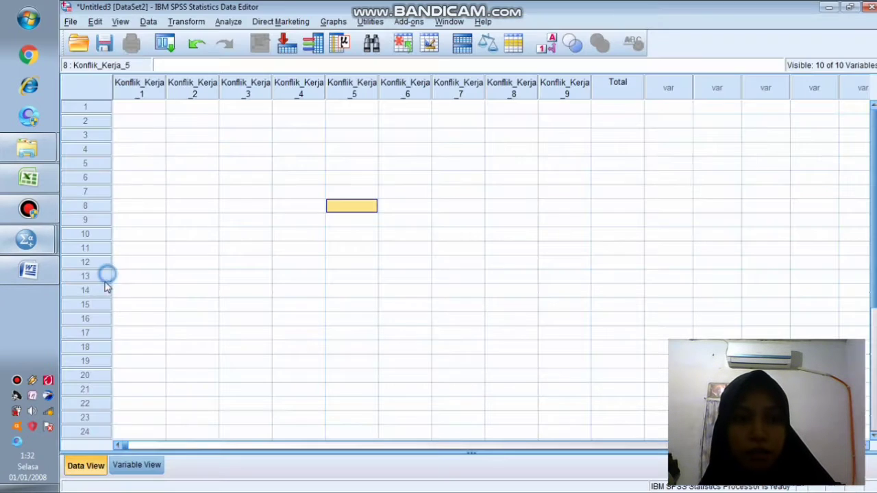
pyautogui.click(151, 107)
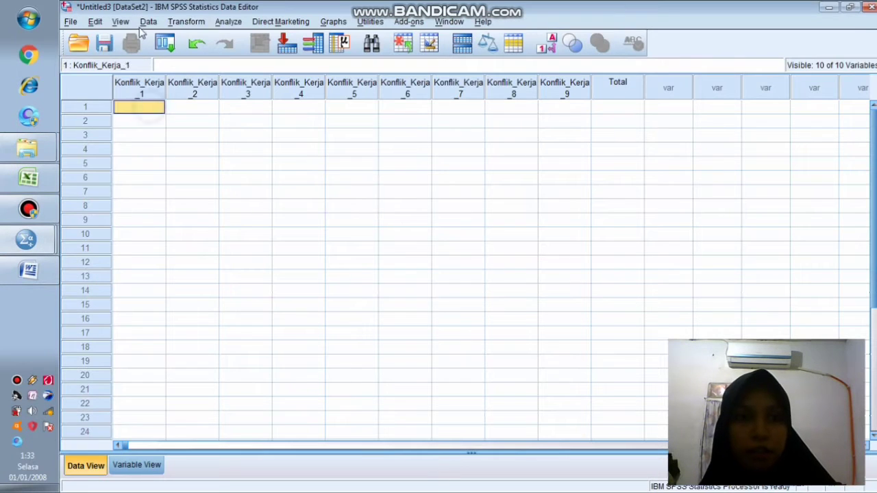
pyautogui.click(94, 22)
pyautogui.click(122, 103)
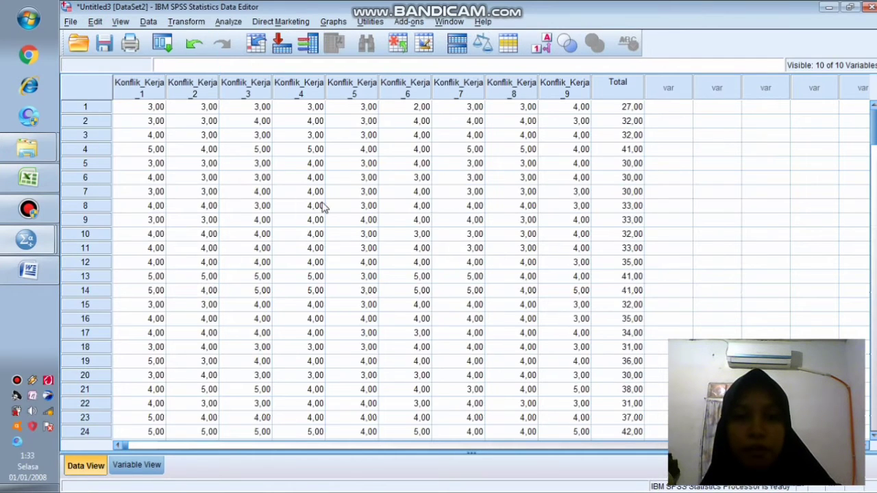
# Step: Run a two-tailed Pearson Bivariate Correlations analysis on Konflik_Kerja_1 to Konflik_Kerja_9 and Total
pyautogui.click(229, 22)
pyautogui.moveTo(289, 147)
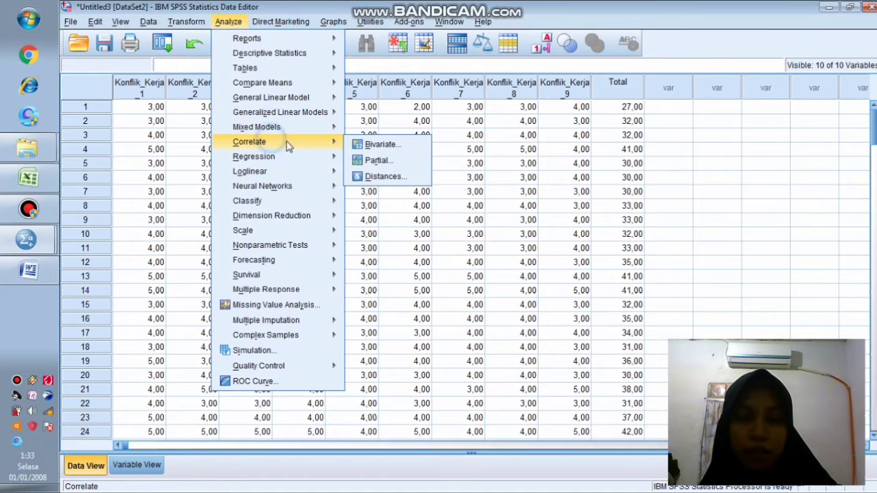
pyautogui.click(356, 145)
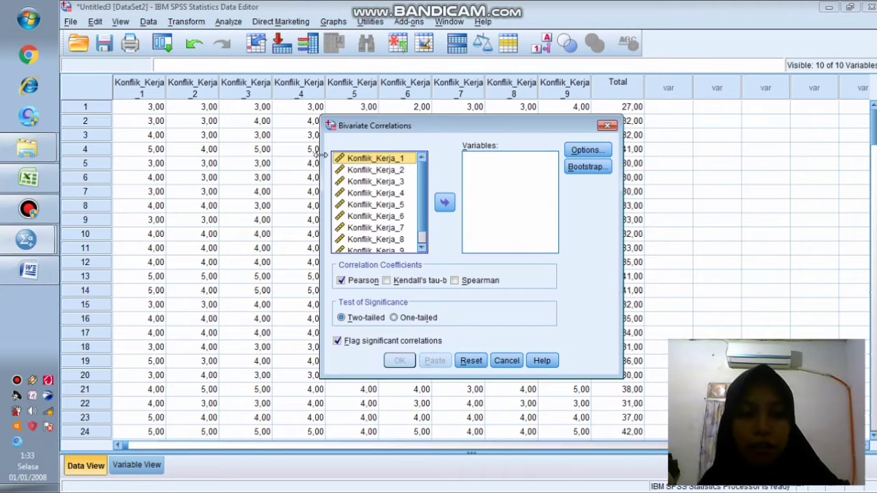
pyautogui.hotkey('ctrl', 'a')
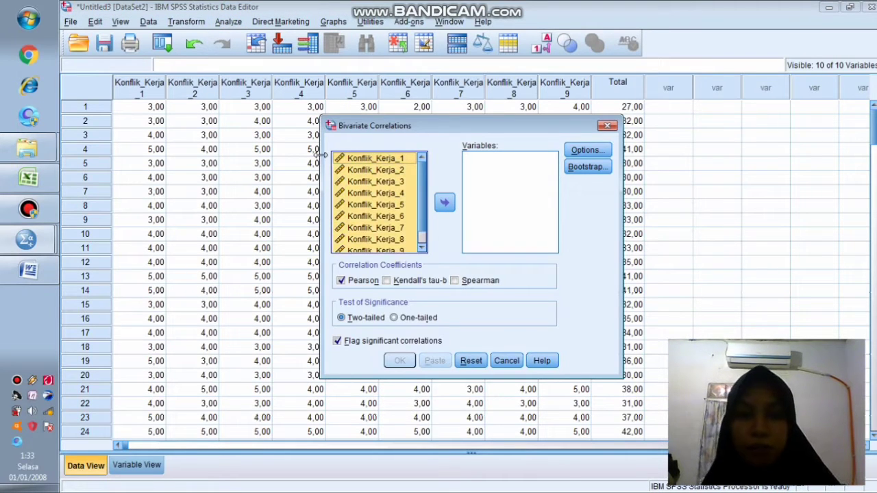
pyautogui.click(445, 202)
pyautogui.click(400, 361)
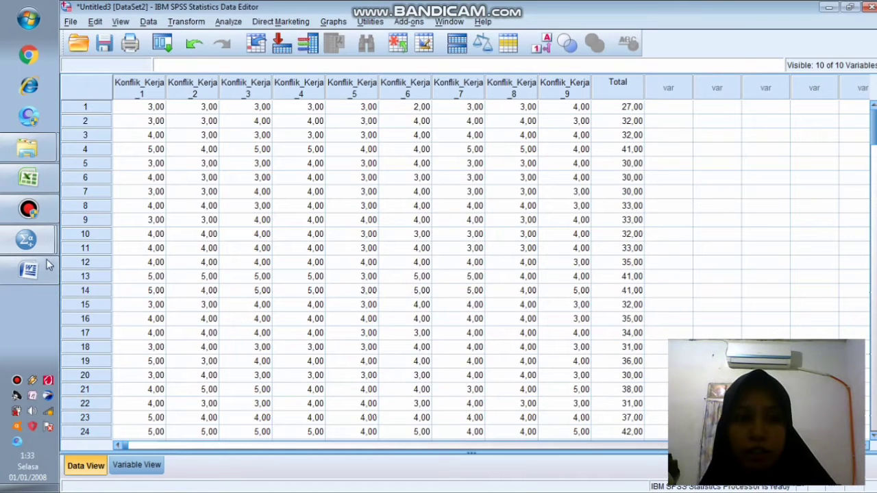
# Step: Consult the Total column of the Konflik_Kerja correlations in SPSS's output and enter 0,708 as rhitung for Konflik Kerja 1 in Word's Tabel 3
pyautogui.click(41, 239)
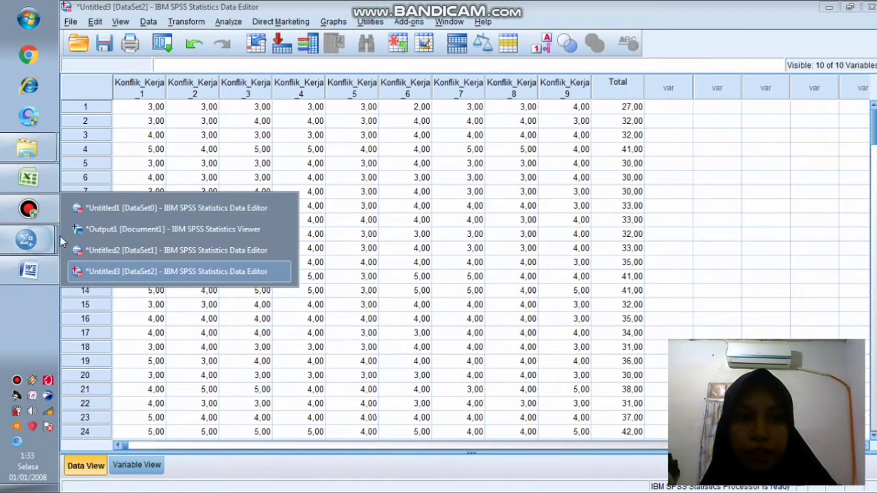
pyautogui.click(129, 228)
pyautogui.scroll(-3, 352, 260)
pyautogui.scroll(3, 350, 266)
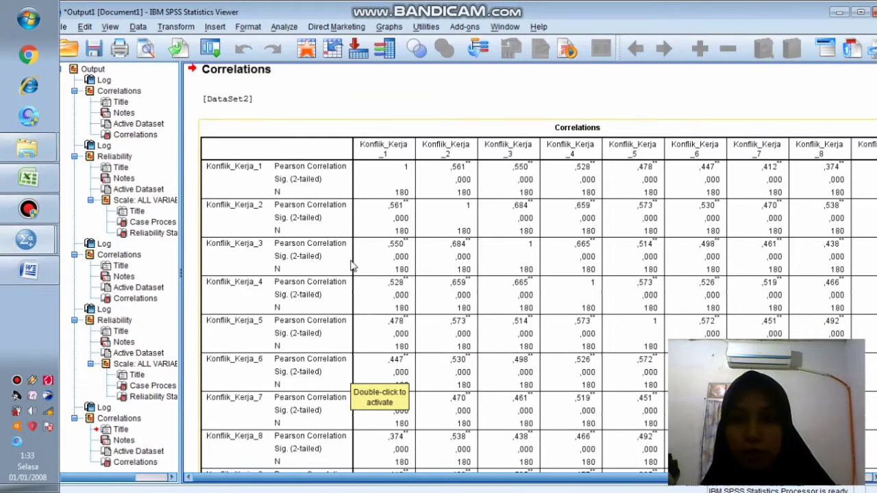
pyautogui.moveTo(312, 482); pyautogui.dragTo(411, 481)
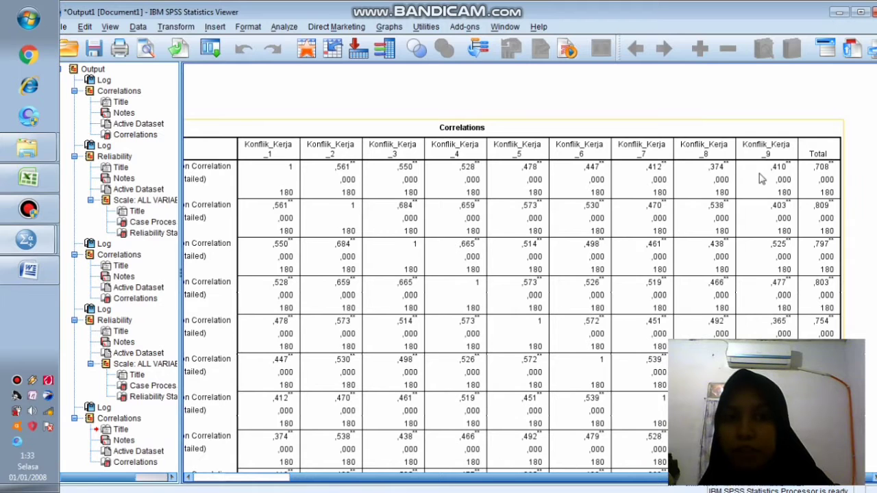
pyautogui.moveTo(480, 479); pyautogui.dragTo(548, 487)
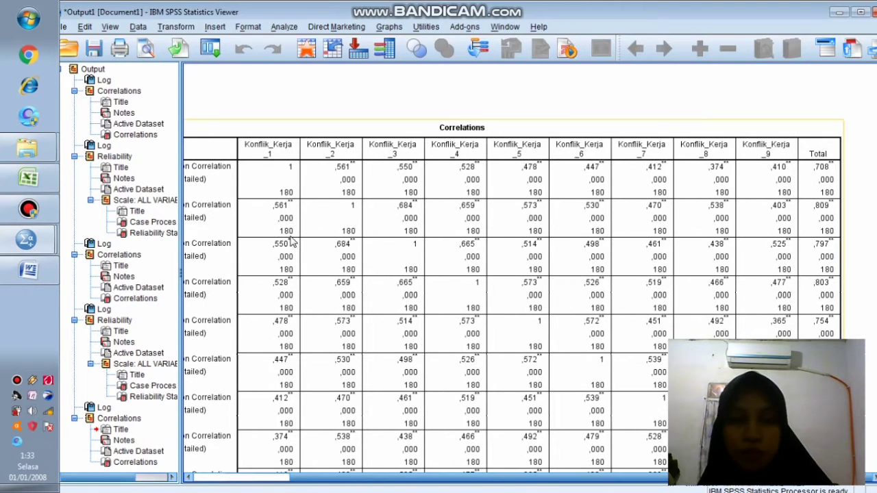
pyautogui.click(28, 270)
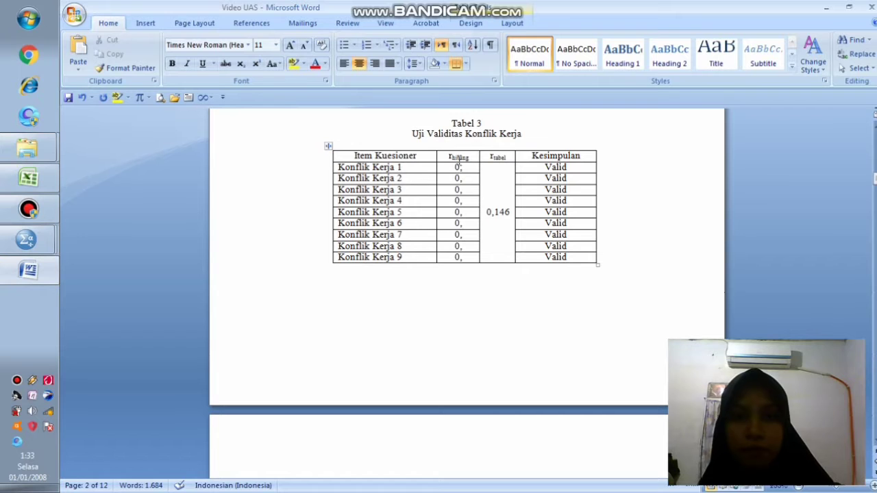
pyautogui.click(475, 172)
pyautogui.write('708')
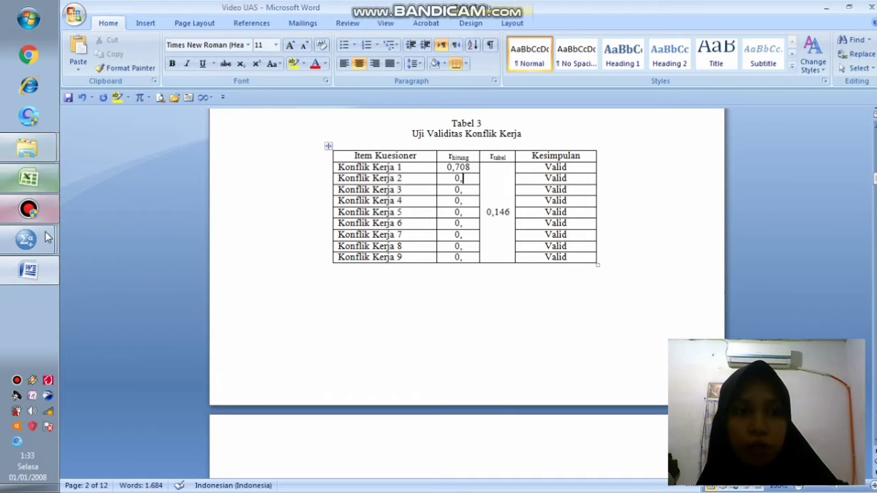
# Step: Enter rhitung 0,809 for Konflik Kerja 2 and 0,797 for Konflik Kerja 3 in Word's Tabel 3, checking each against SPSS's correlations output
pyautogui.click(41, 254)
pyautogui.click(115, 226)
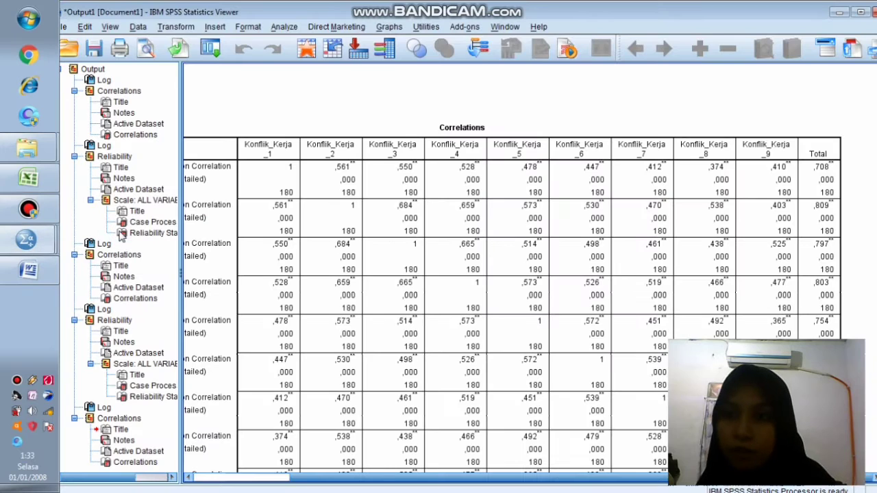
pyautogui.click(29, 268)
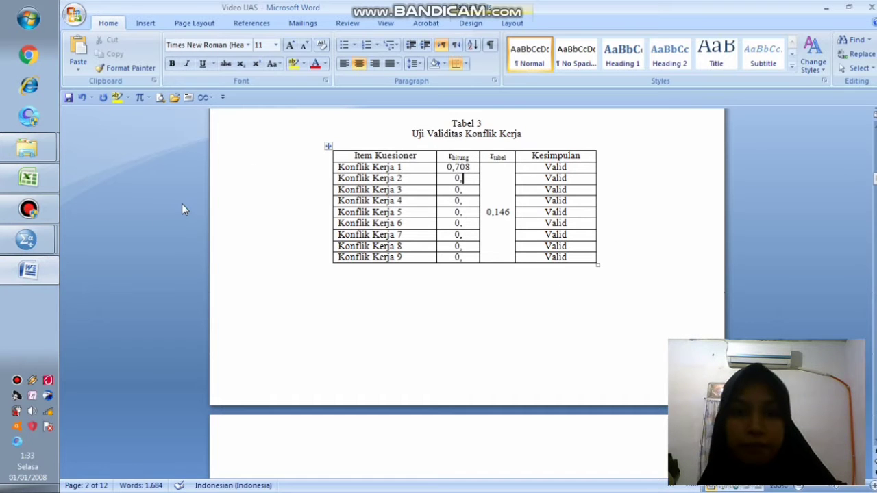
pyautogui.write('809')
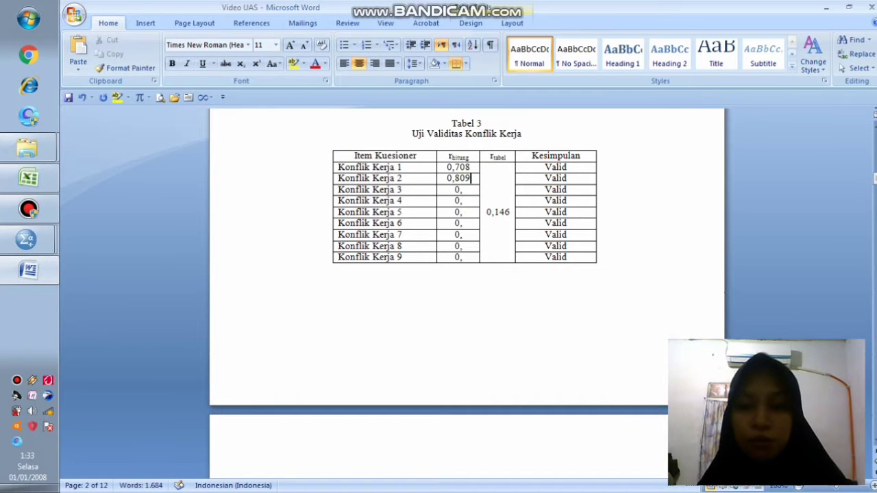
pyautogui.click(24, 239)
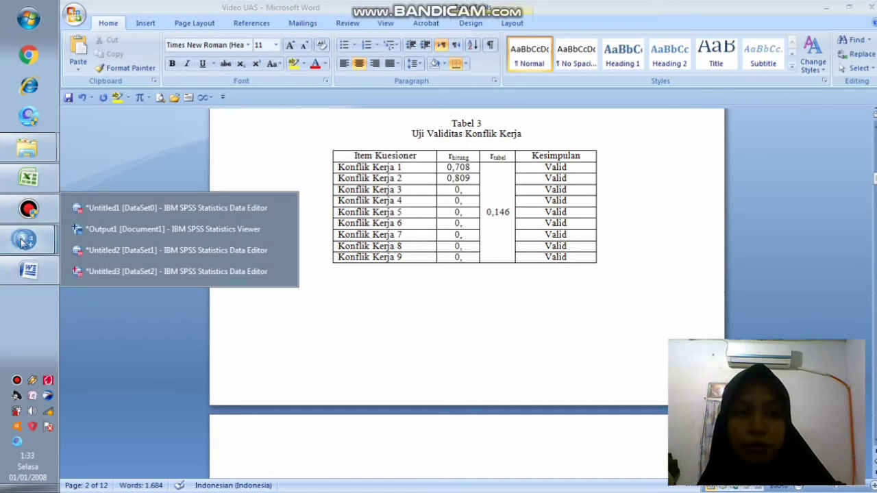
pyautogui.click(96, 228)
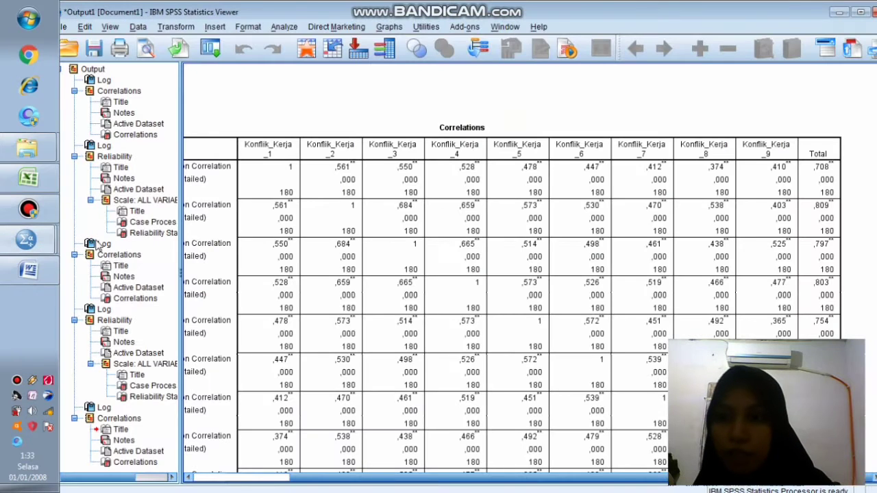
pyautogui.click(29, 270)
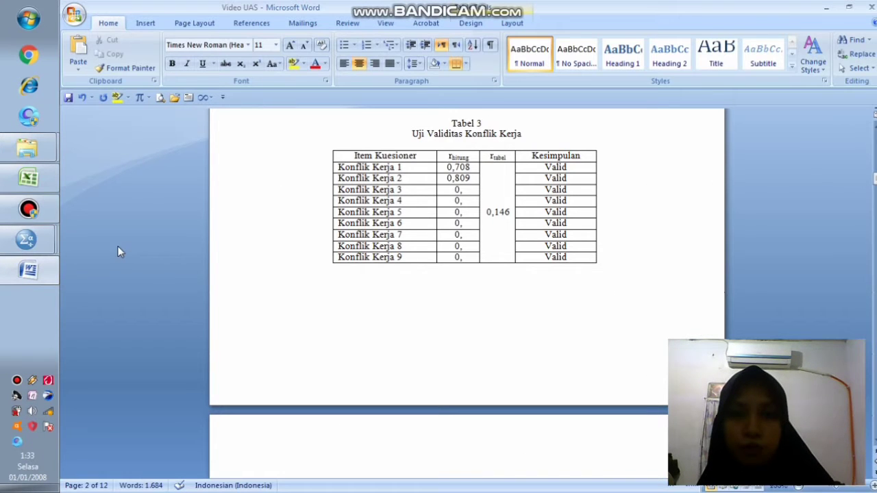
pyautogui.write('797')
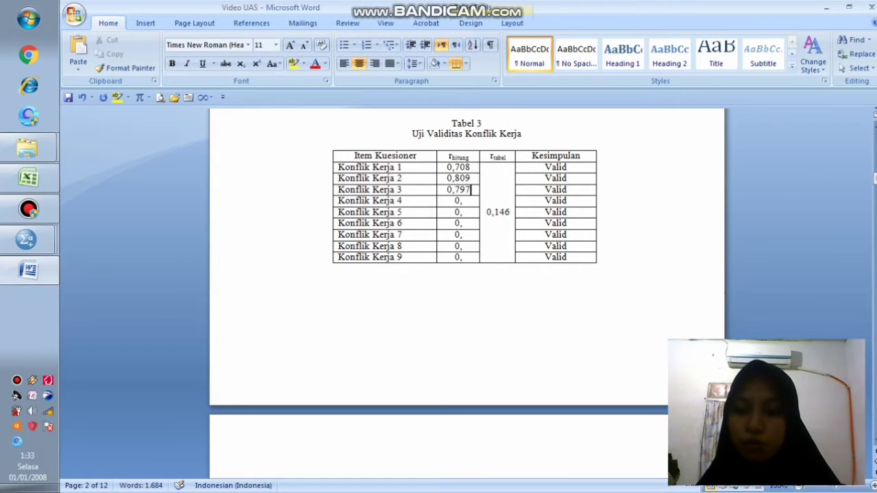
# Step: Enter rhitung 0,803 for Konflik Kerja 4 and 0,754 for Konflik Kerja 5 in Word's Tabel 3, taken from SPSS's correlations output
pyautogui.click(26, 267)
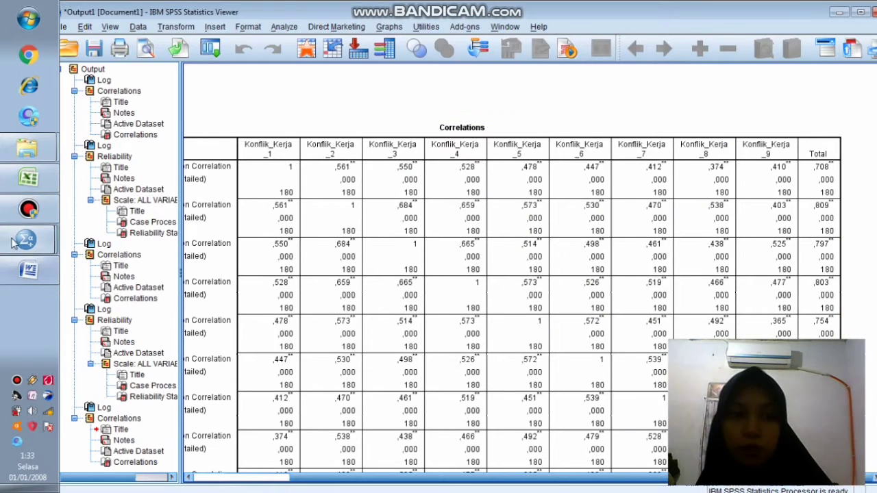
pyautogui.click(30, 271)
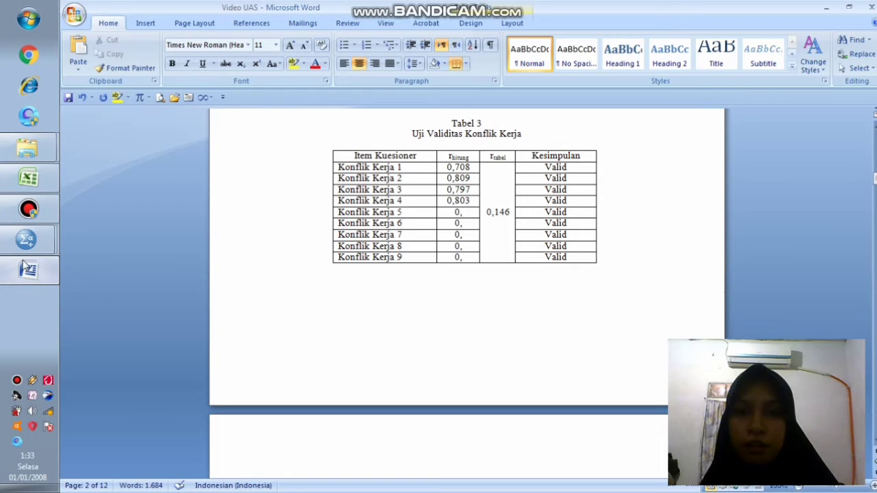
pyautogui.click(28, 270)
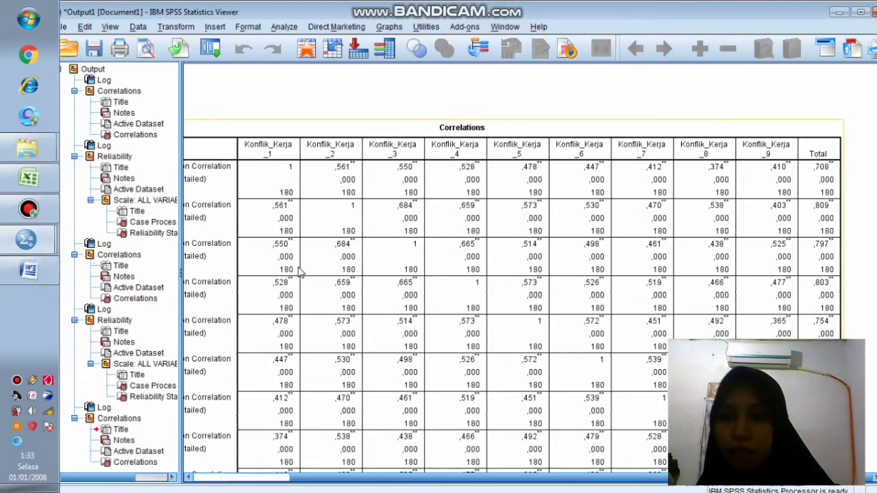
pyautogui.scroll(-2, 304, 272)
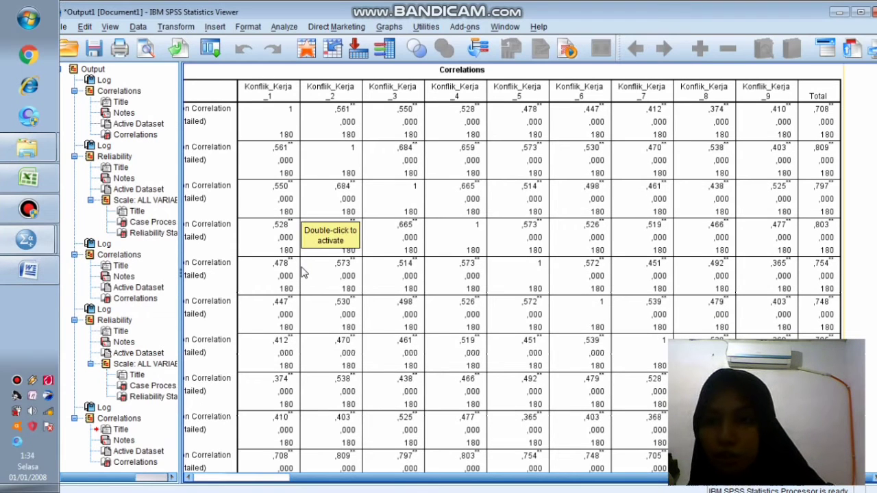
pyautogui.click(29, 270)
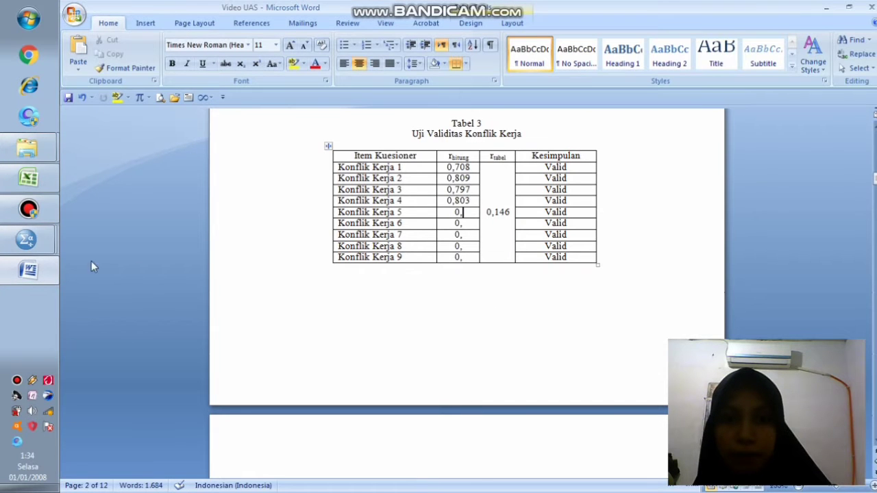
pyautogui.click(28, 270)
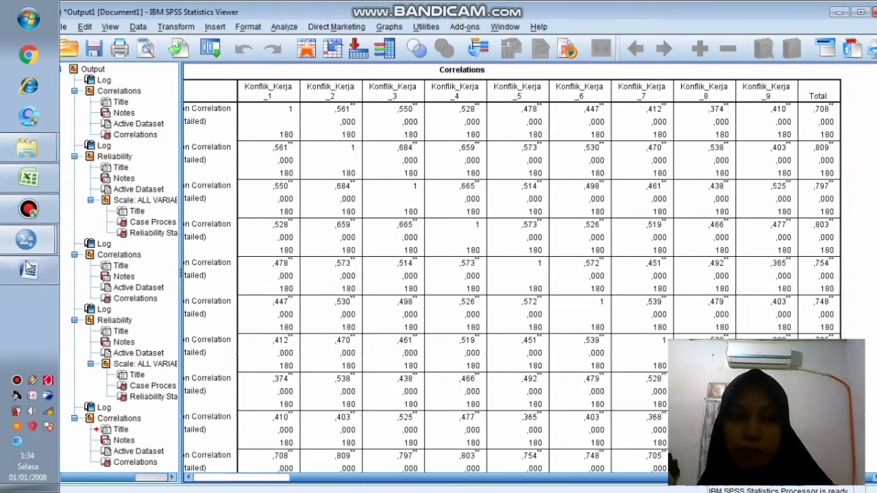
pyautogui.click(28, 270)
pyautogui.write('754')
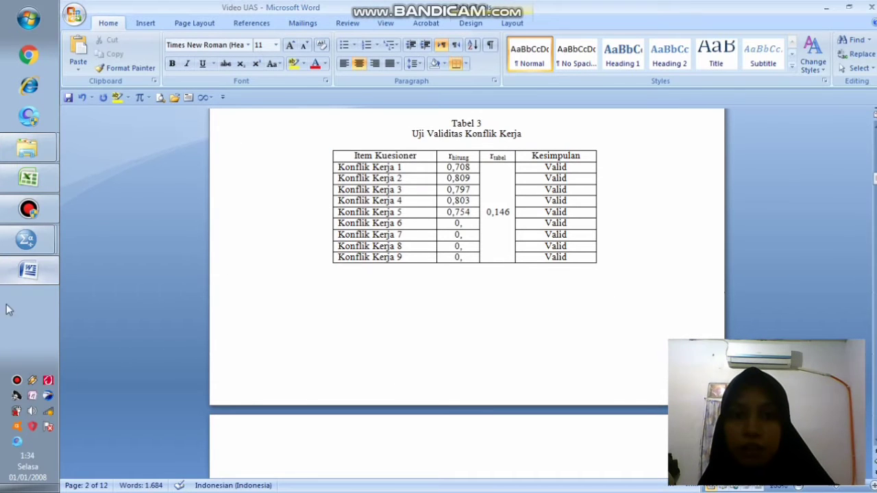
# Step: Enter rhitung 0,748 for Konflik Kerja 6 and 0,705 for Konflik Kerja 7 in Word's Tabel 3, taken from SPSS's correlations output
pyautogui.click(28, 270)
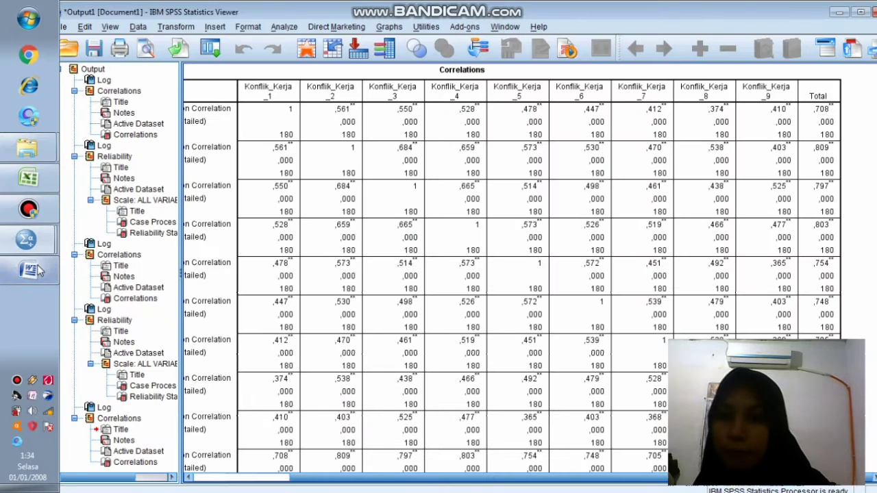
pyautogui.click(29, 271)
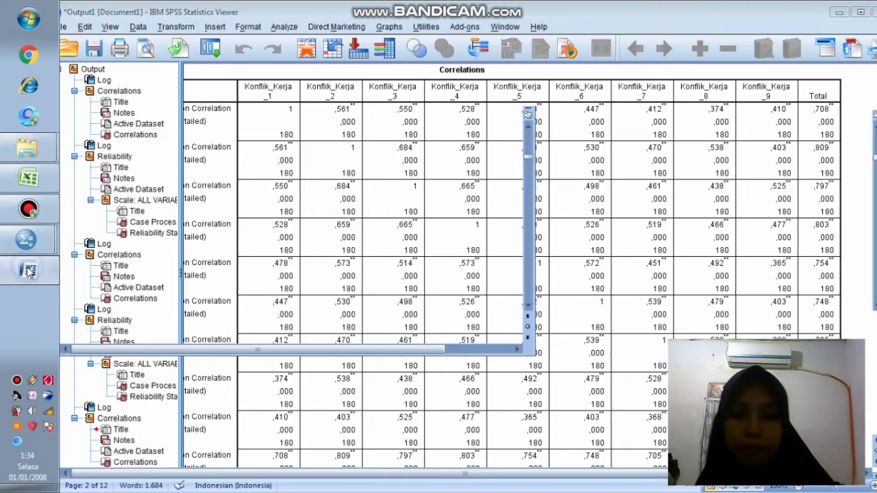
pyautogui.write('48')
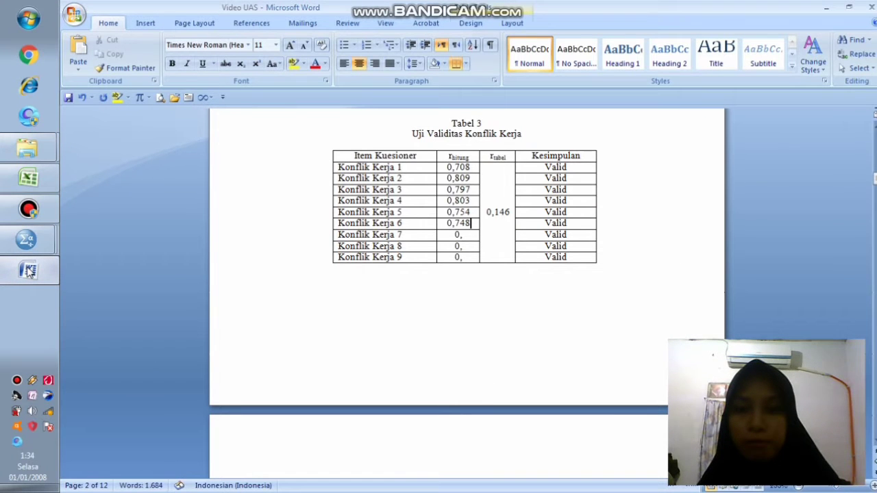
pyautogui.click(28, 271)
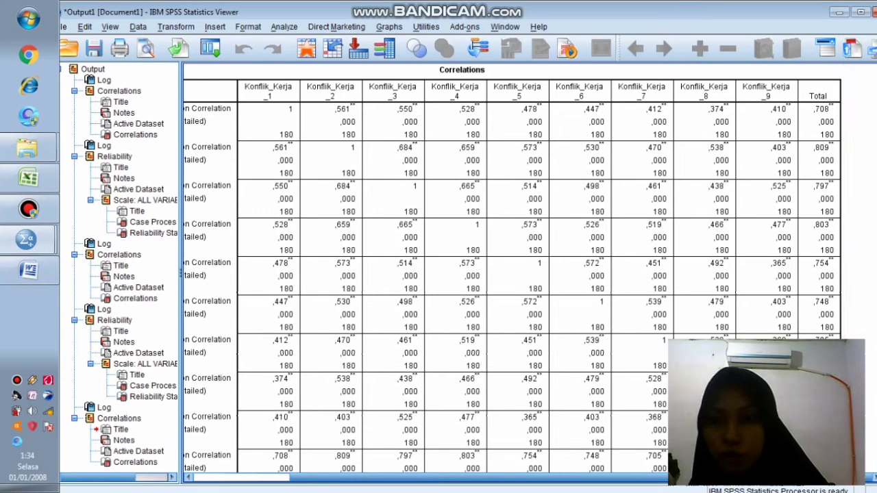
pyautogui.moveTo(597, 480); pyautogui.dragTo(556, 492)
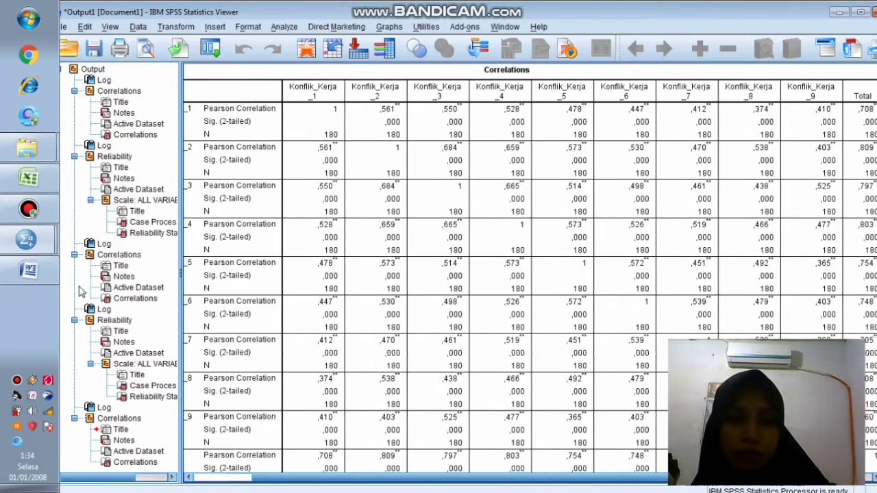
pyautogui.click(28, 270)
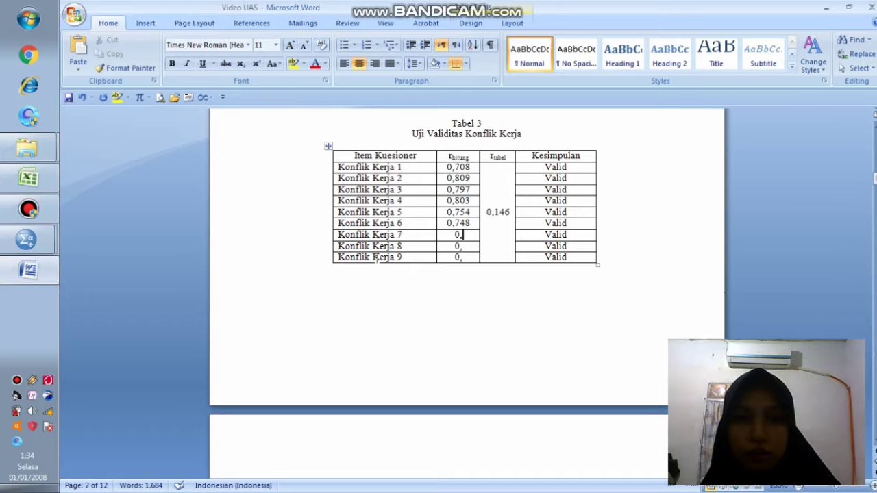
pyautogui.write('70')
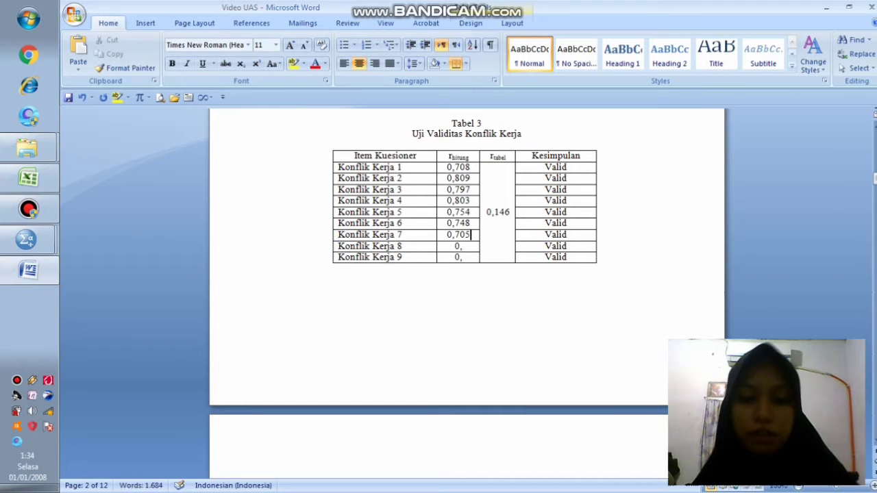
pyautogui.write('5')
pyautogui.press('Down')
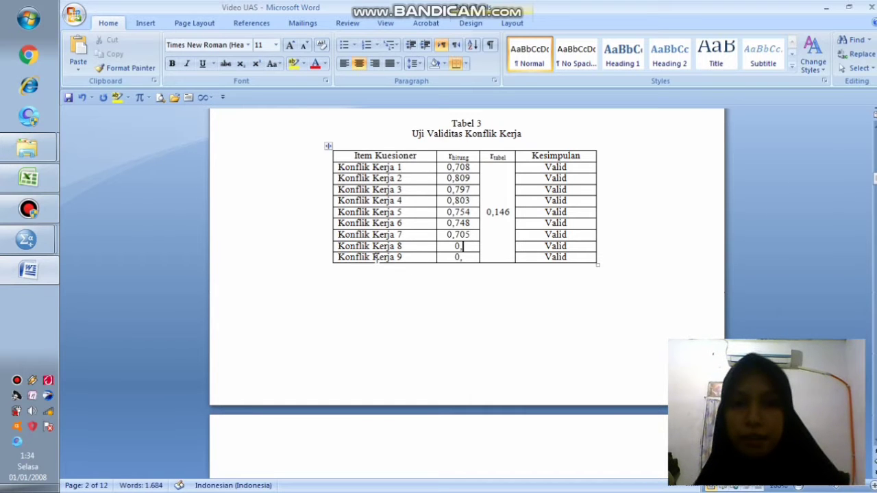
# Step: Enter rhitung 0,708 for Konflik Kerja 8 and 0,660 for Konflik Kerja 9 in Word's Tabel 3, consulting the Total column in SPSS's output
pyautogui.click(36, 270)
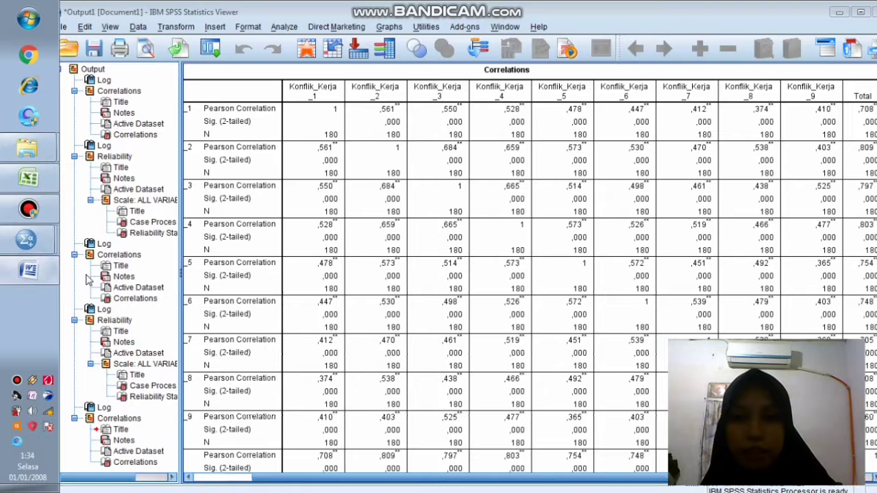
pyautogui.click(370, 469)
pyautogui.moveTo(341, 477)
pyautogui.mouseDown()
pyautogui.moveTo(322, 480)
pyautogui.moveTo(344, 481)
pyautogui.moveTo(333, 483)
pyautogui.mouseUp()
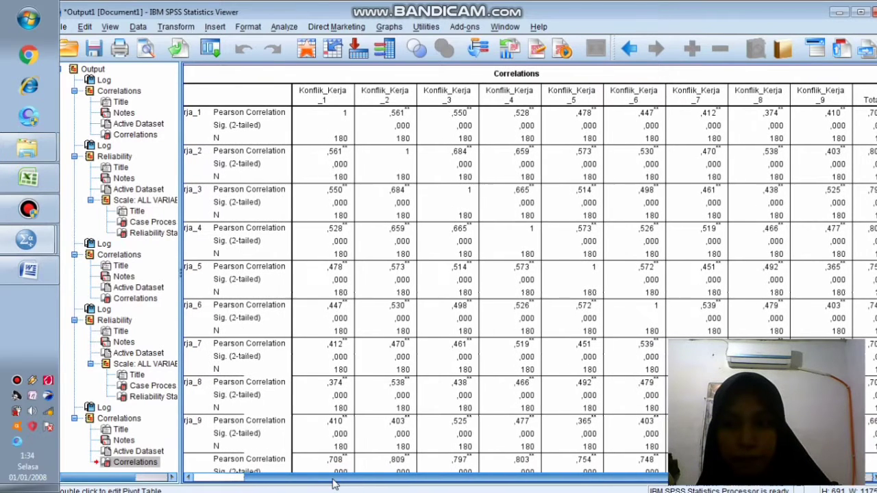
pyautogui.click(34, 276)
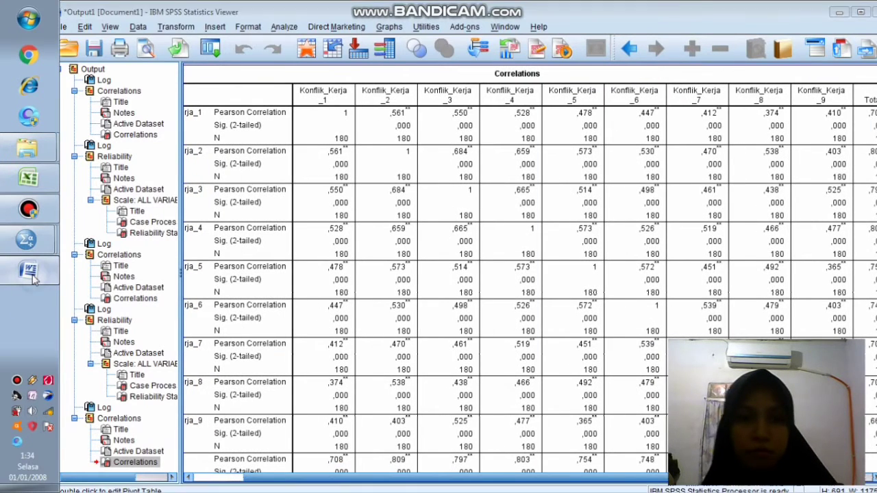
pyautogui.write('708')
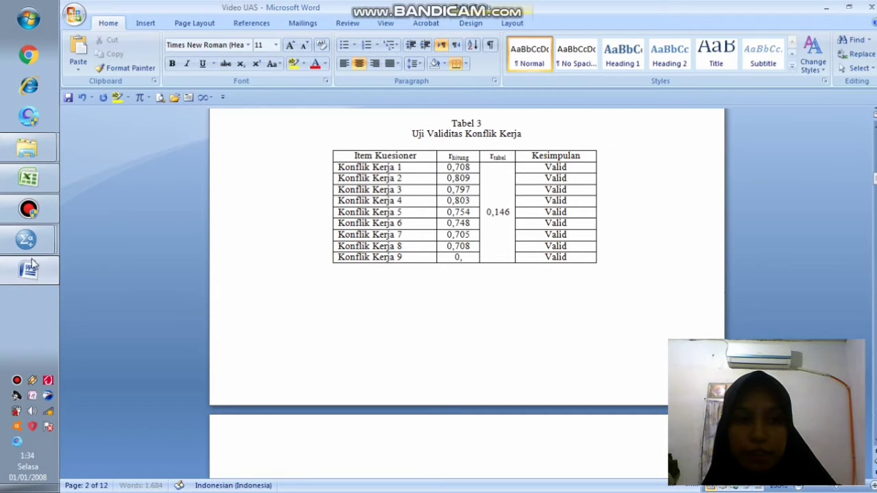
pyautogui.click(31, 268)
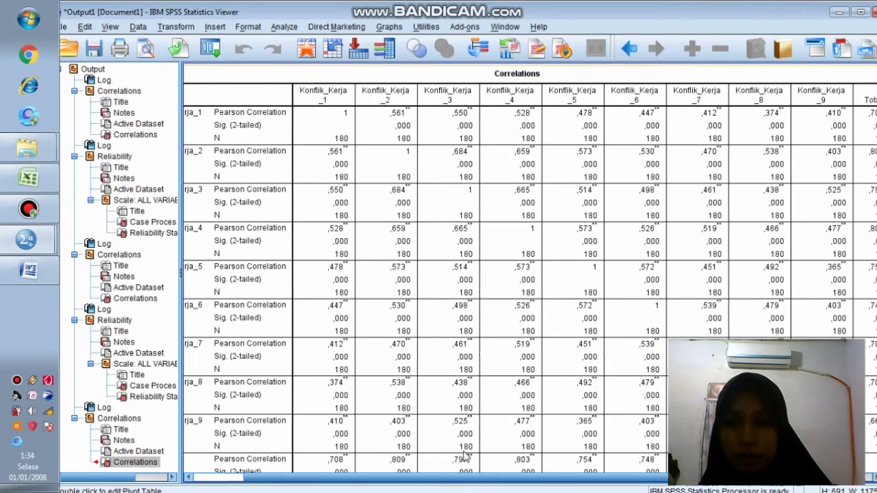
pyautogui.moveTo(440, 474); pyautogui.dragTo(464, 484)
pyautogui.click(26, 270)
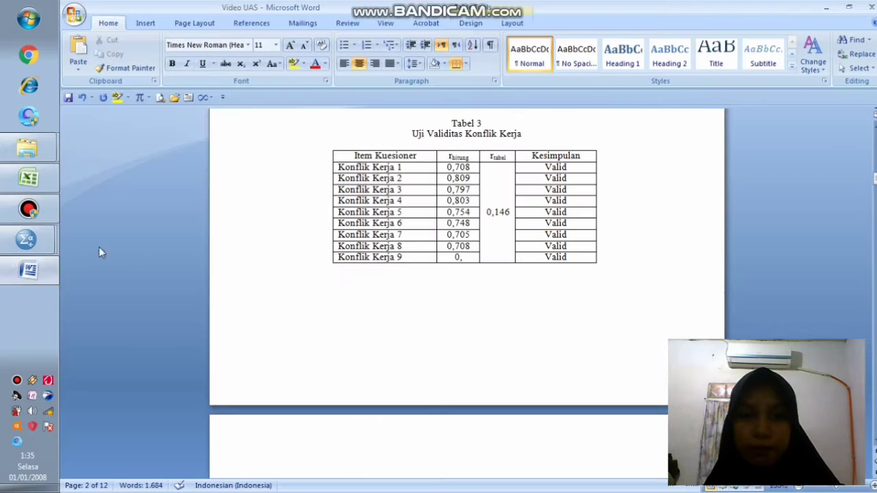
pyautogui.write('0,660')
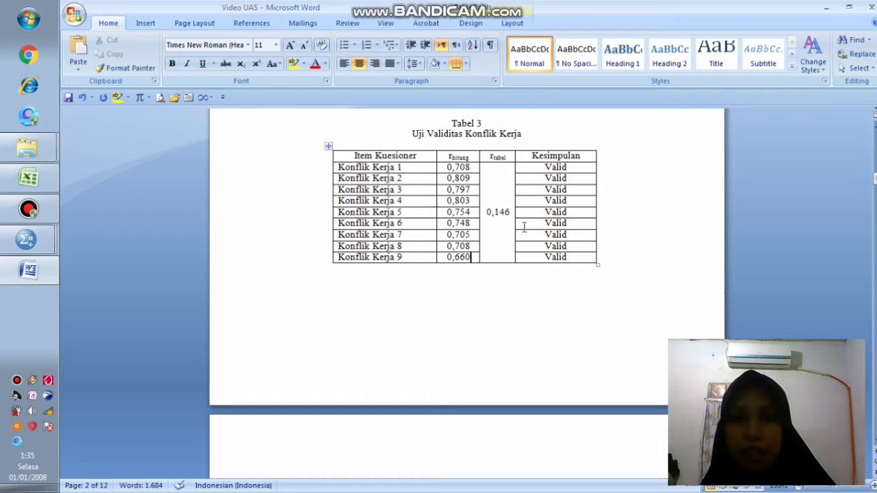
# Step: Run a Reliability Analysis with the Alpha model on Konflik_Kerja_1 to Konflik_Kerja_9 in SPSS's Untitled3 dataset, leaving out Total
pyautogui.scroll(-10, 513, 223)
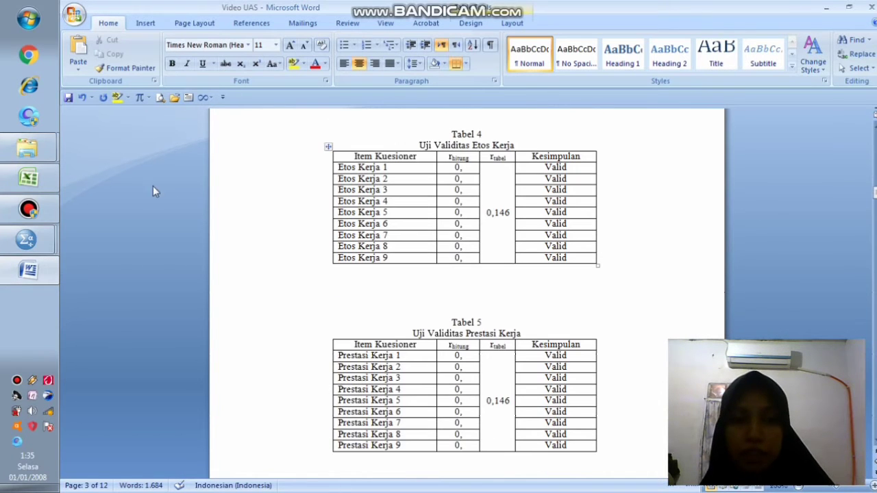
pyautogui.moveTo(28, 239)
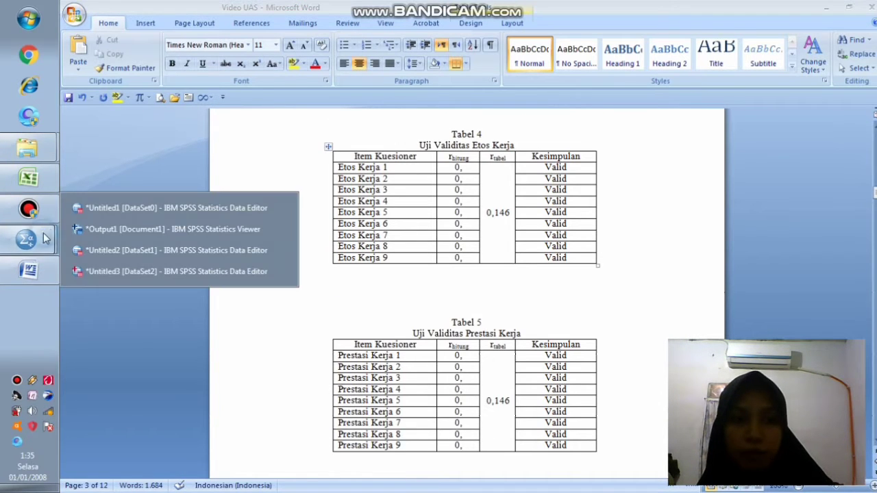
pyautogui.click(132, 272)
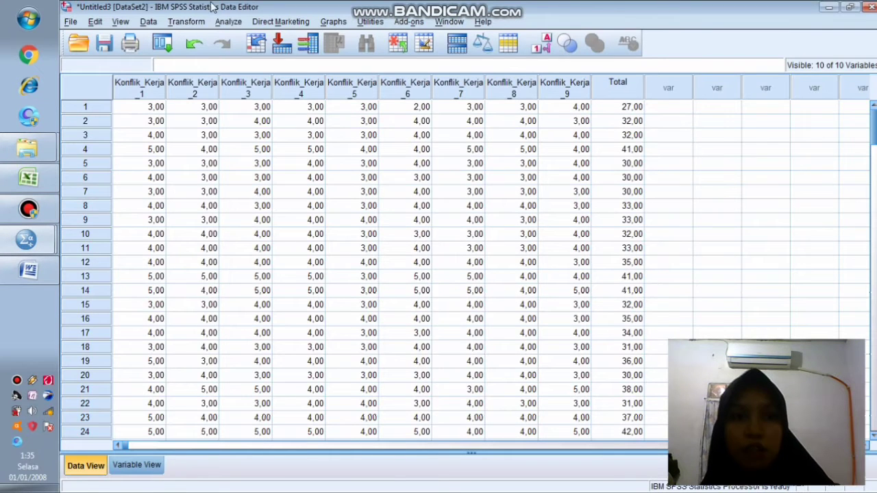
pyautogui.click(229, 22)
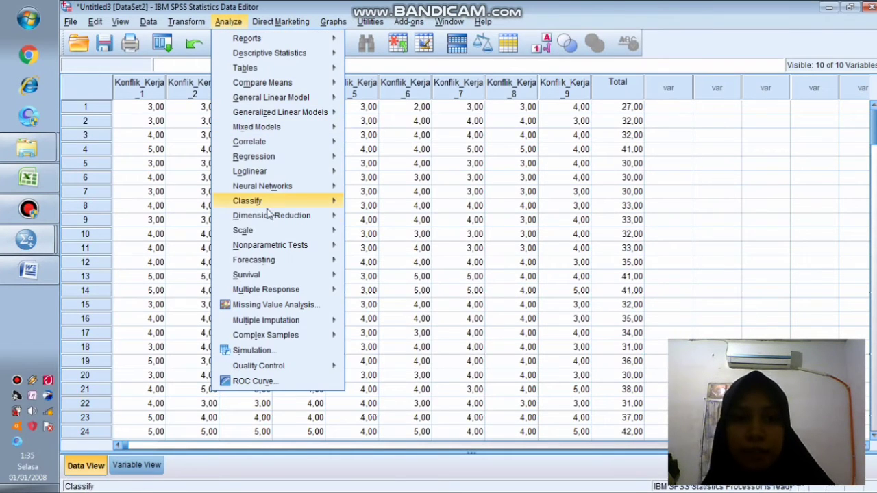
pyautogui.moveTo(277, 232)
pyautogui.click(370, 234)
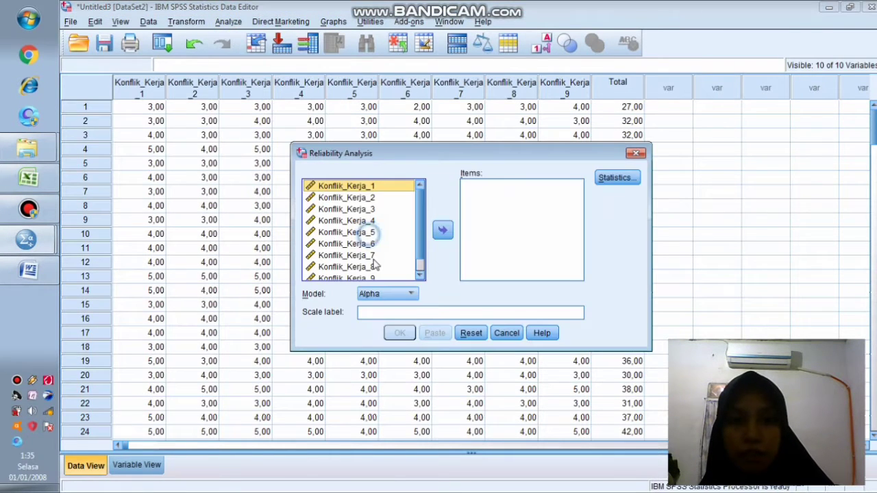
pyautogui.keyDown('shift'); pyautogui.click(336, 197); pyautogui.keyUp('shift')
pyautogui.keyDown('shift'); pyautogui.click(342, 209); pyautogui.keyUp('shift')
pyautogui.keyDown('shift'); pyautogui.click(346, 220); pyautogui.keyUp('shift')
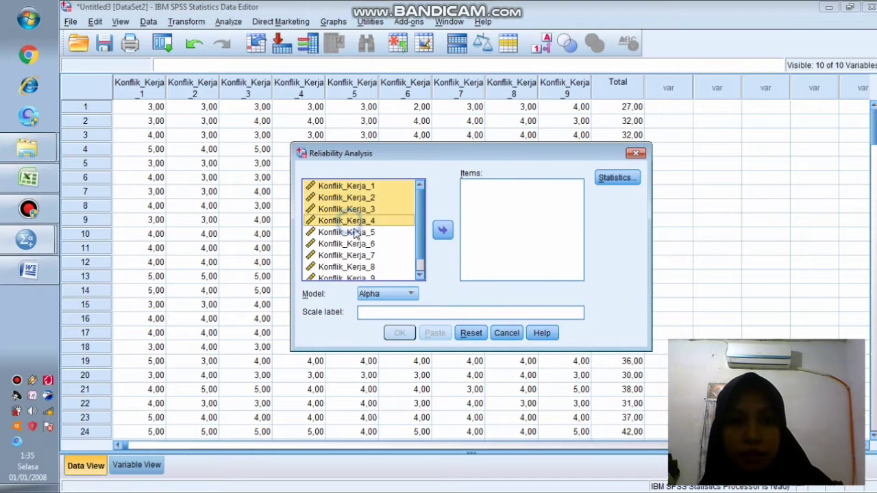
pyautogui.keyDown('shift'); pyautogui.click(350, 232); pyautogui.keyUp('shift')
pyautogui.keyDown('shift'); pyautogui.click(349, 243); pyautogui.keyUp('shift')
pyautogui.keyDown('shift'); pyautogui.click(353, 254); pyautogui.keyUp('shift')
pyautogui.keyDown('shift'); pyautogui.click(356, 267); pyautogui.keyUp('shift')
pyautogui.keyDown('shift'); pyautogui.click(387, 277); pyautogui.keyUp('shift')
pyautogui.click(442, 230)
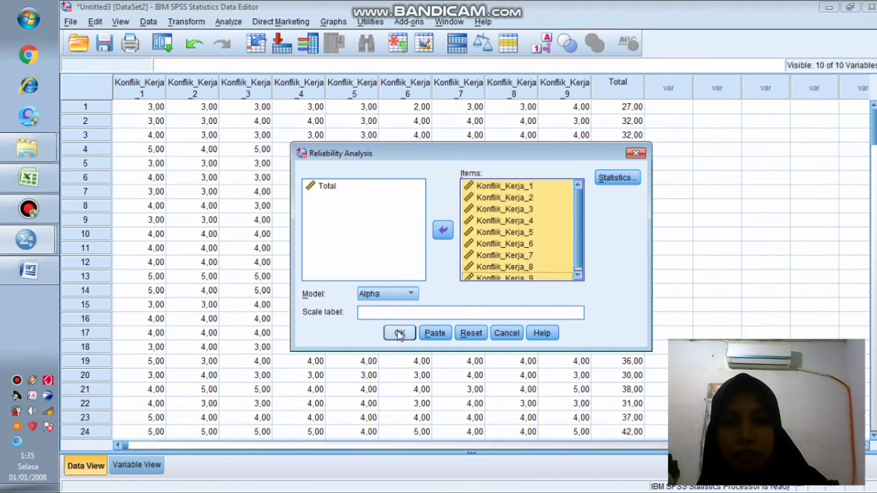
pyautogui.click(394, 333)
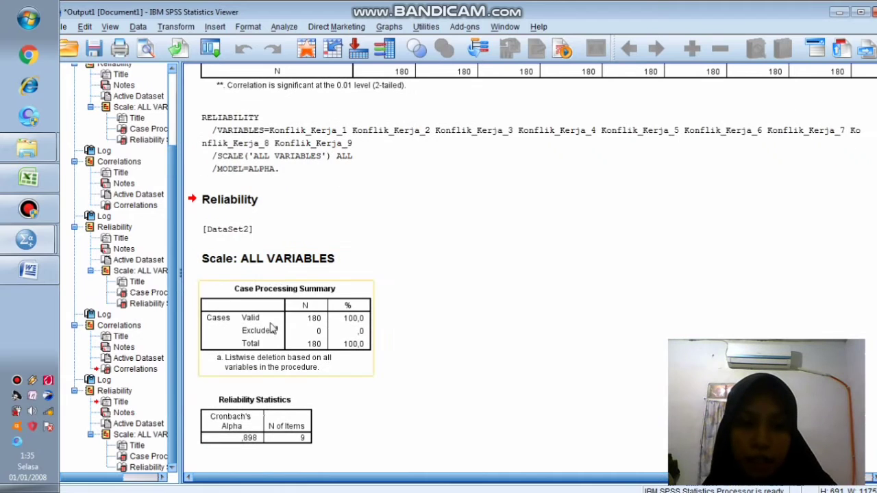
# Step: Enter 0,898 as Cronbach Alfa Hitung for Konflik Kerja (X3) in Word's reliability table, Tabel 2
pyautogui.click(29, 277)
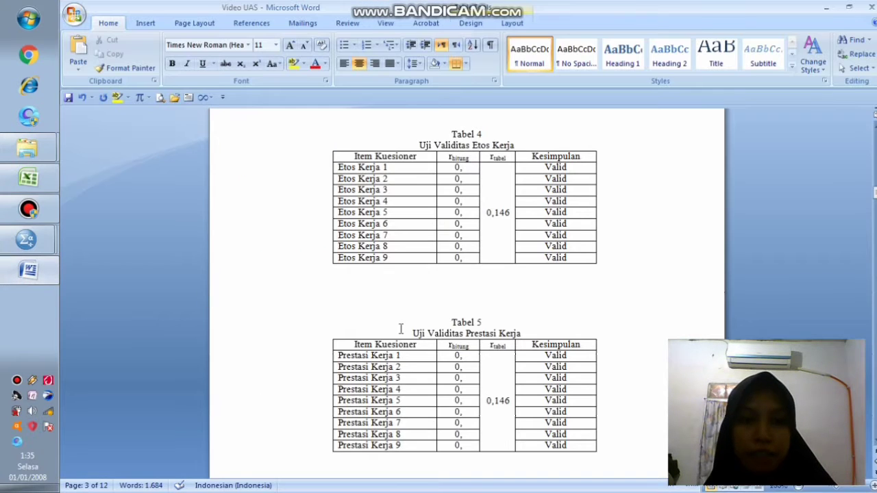
pyautogui.moveTo(875, 198); pyautogui.dragTo(875, 224)
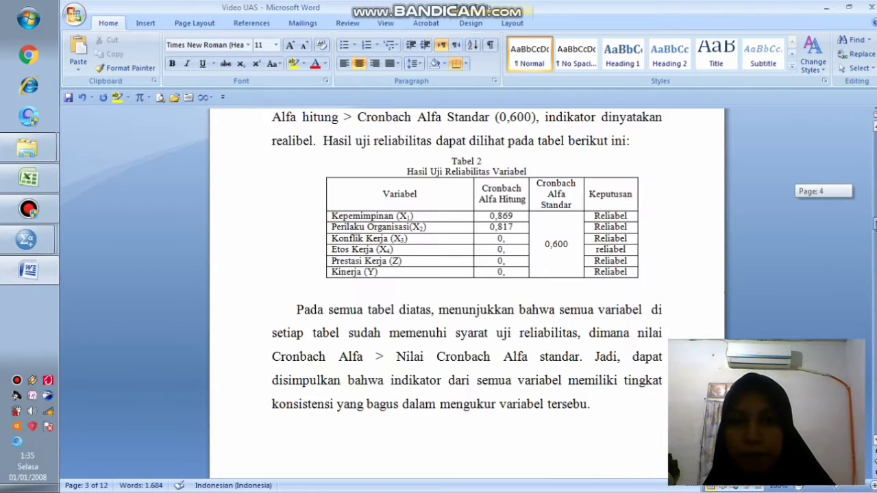
pyautogui.click(504, 240)
pyautogui.write('898')
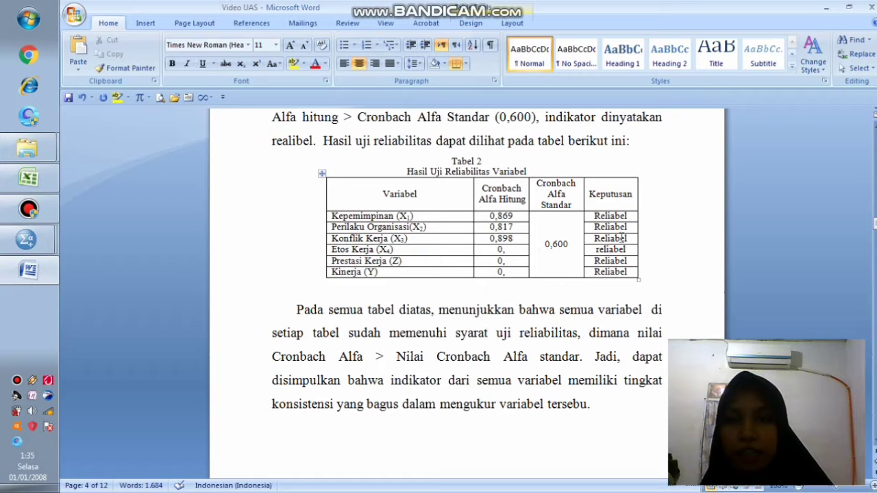
pyautogui.moveTo(874, 224); pyautogui.dragTo(873, 221)
# Step: Return to SPSS's Konflik_Kerja dataset and create a new empty data file
pyautogui.click(26, 240)
pyautogui.click(124, 273)
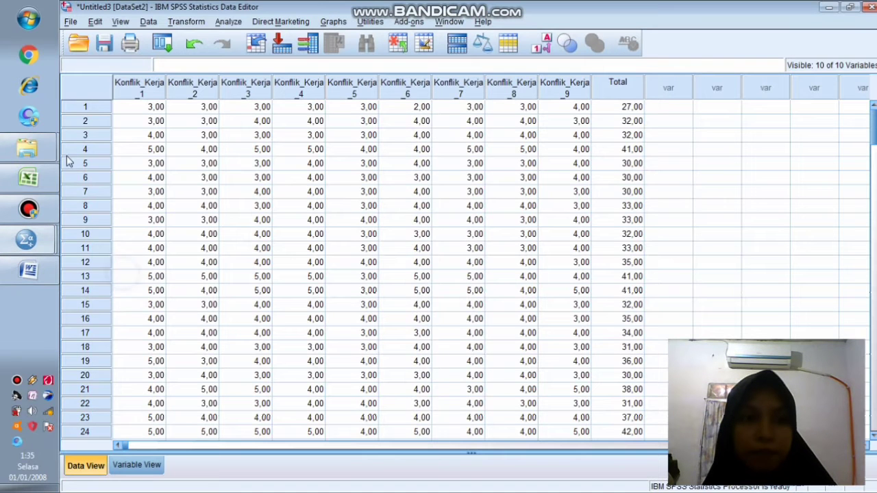
pyautogui.click(70, 22)
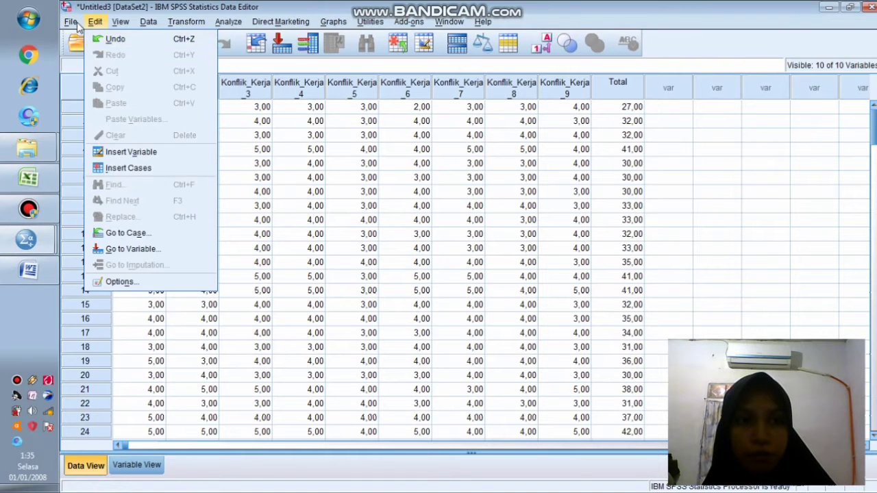
pyautogui.click(77, 22)
pyautogui.click(71, 21)
pyautogui.moveTo(102, 39)
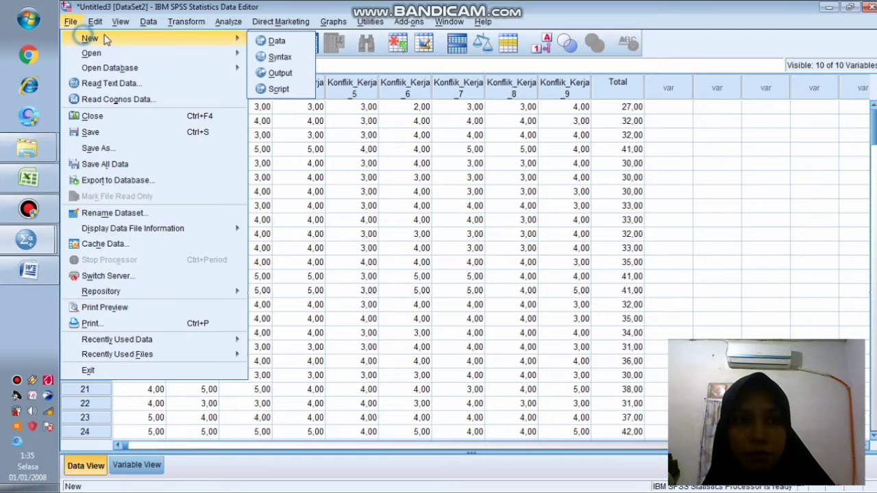
pyautogui.click(275, 41)
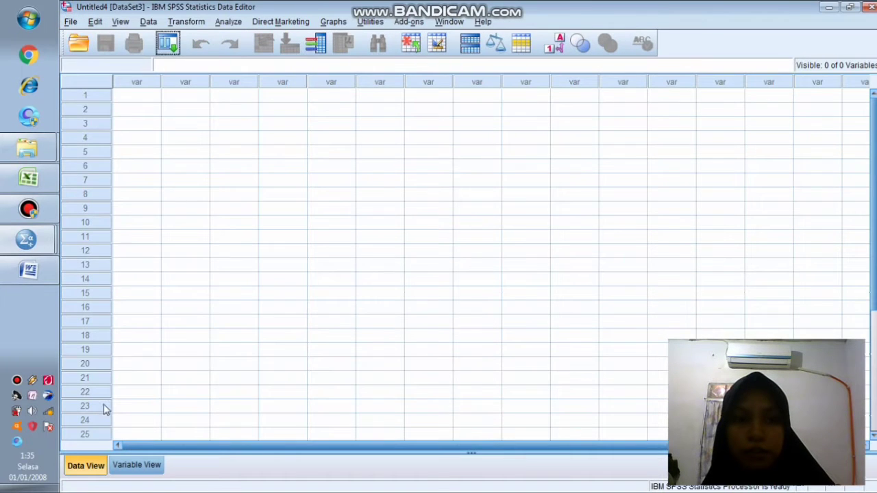
# Step: Define the variables Etos_Kerja_1, Etos_Kerja_2, Etos_Kerja_3 and Etos_Kerja_4 in the new Untitled4 dataset
pyautogui.click(136, 466)
pyautogui.click(131, 79)
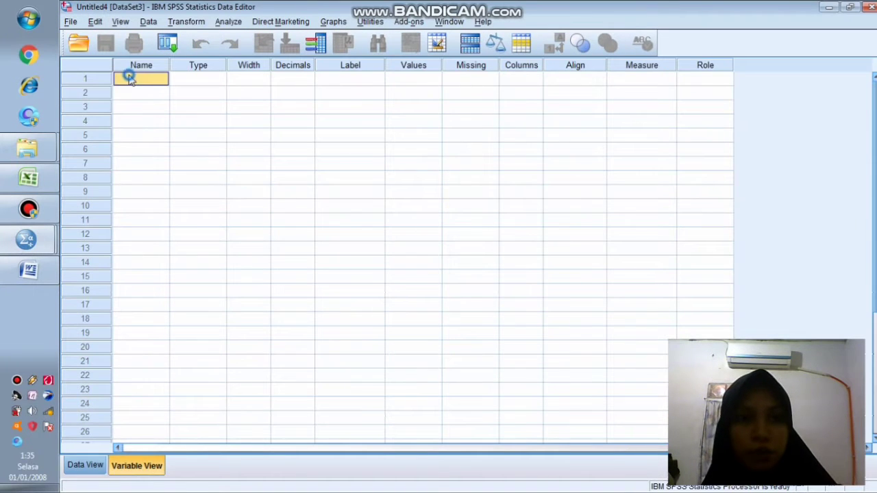
pyautogui.write('Etos_Kerja_1')
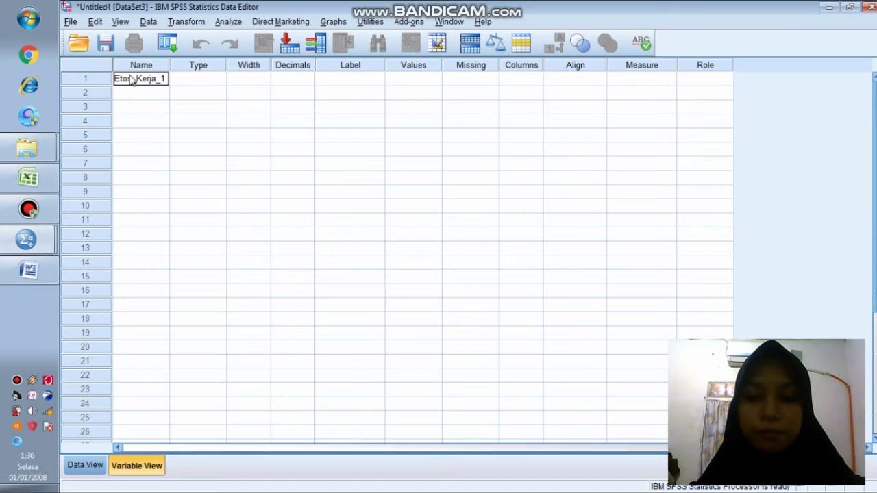
pyautogui.press('Return')
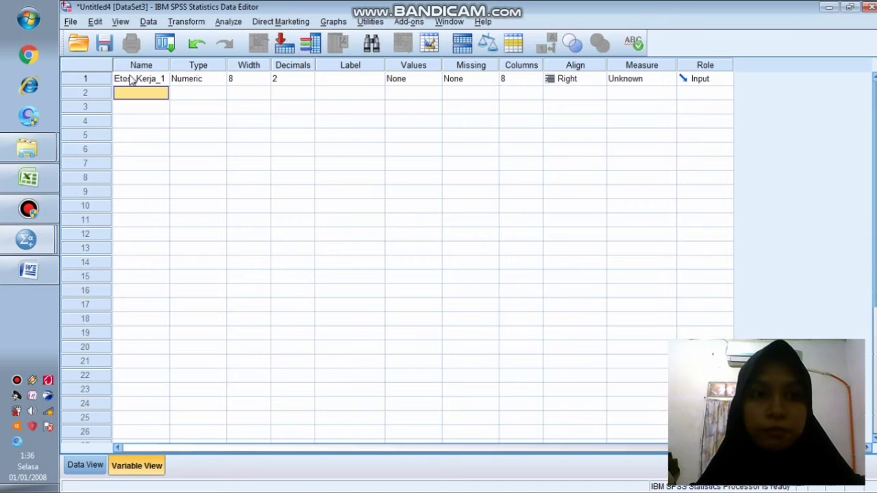
pyautogui.write('Etos_Kerja_2')
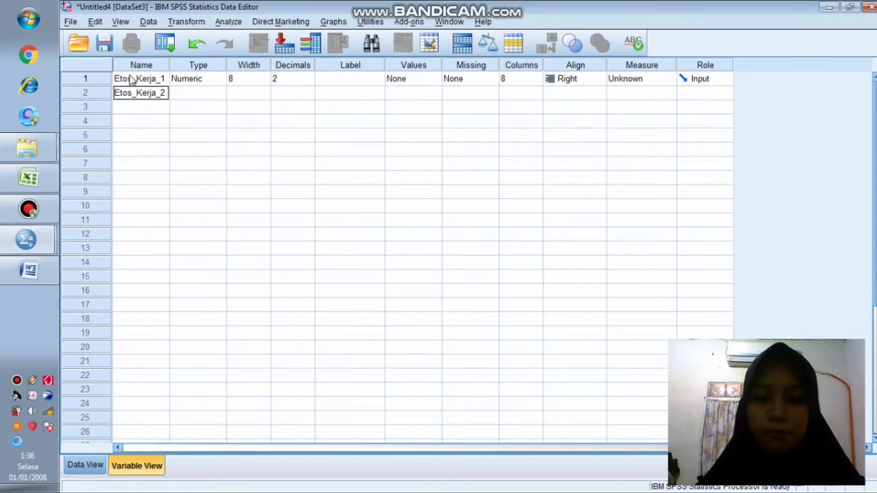
pyautogui.press('Return')
pyautogui.write('Etos_Kerja_3')
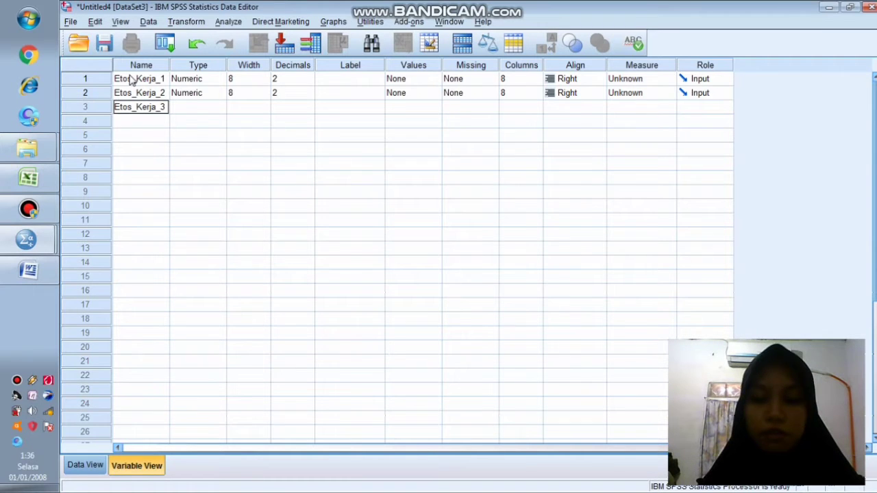
pyautogui.press('Return')
pyautogui.write('Etos_Kerja_')
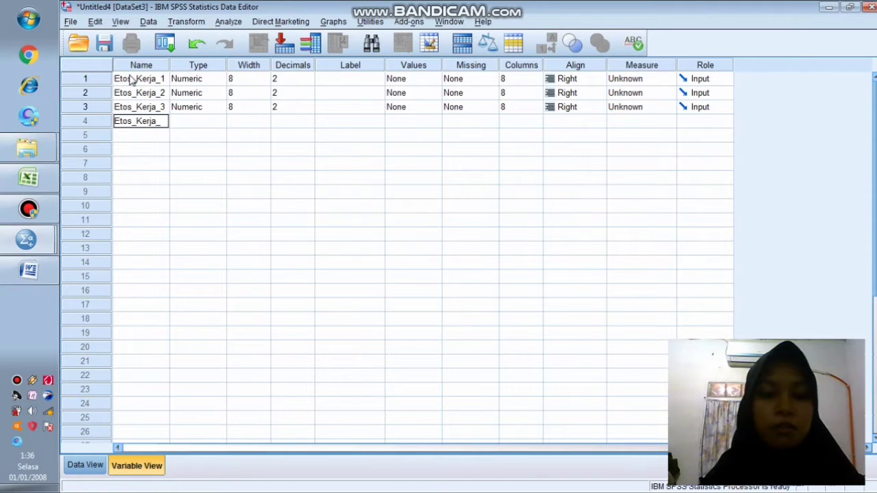
pyautogui.write('4')
pyautogui.press('Return')
# Step: Add the variables Etos_Kerja_5, Etos_Kerja_6, Etos_kerja_7, Etos_Kerja_8, Etos_Kerja_9 and Total below Etos_Kerja_4
pyautogui.write('E')
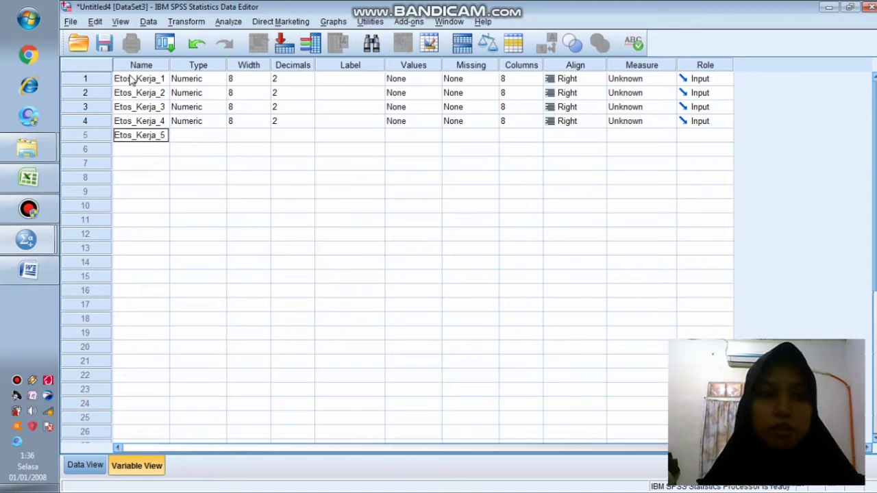
pyautogui.press('Return')
pyautogui.write('Etos_Kerja_6')
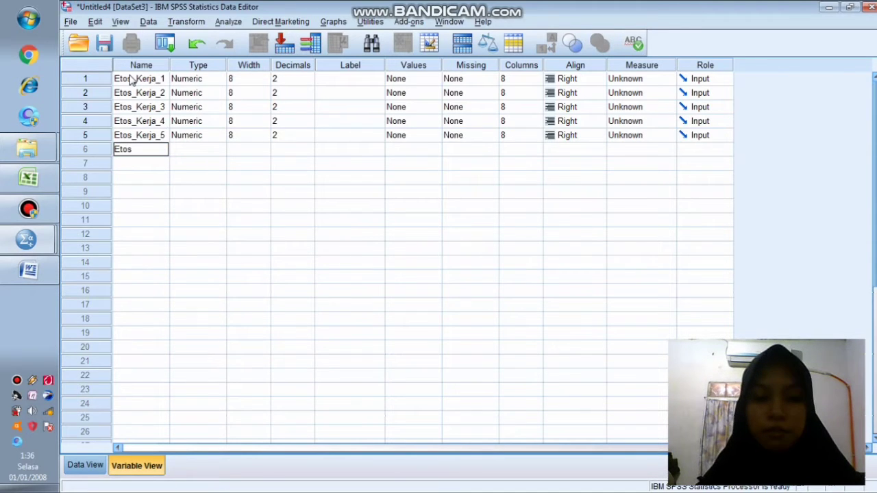
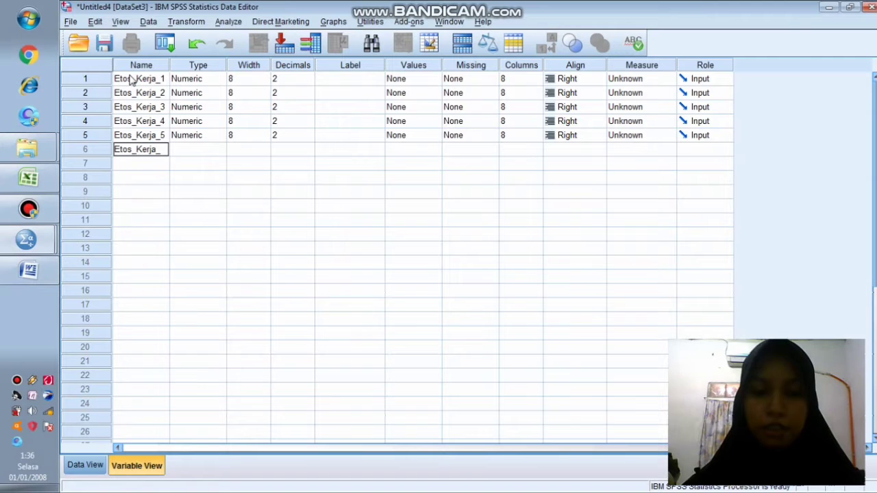
pyautogui.press('Return')
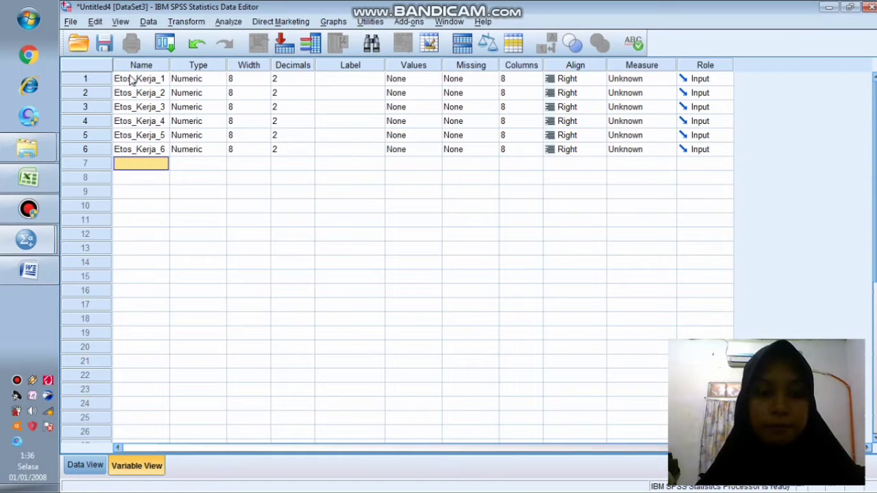
pyautogui.write('Etos_kerja')
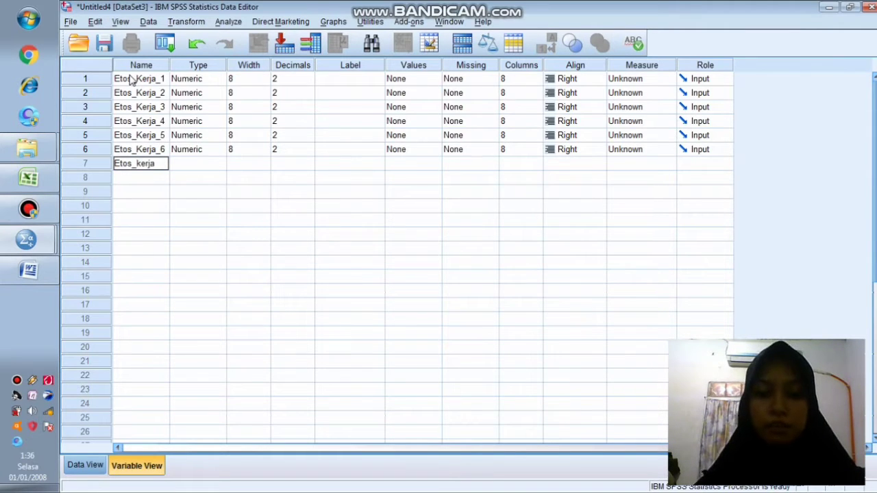
pyautogui.press('Return')
pyautogui.write('Etos_Kerja_8')
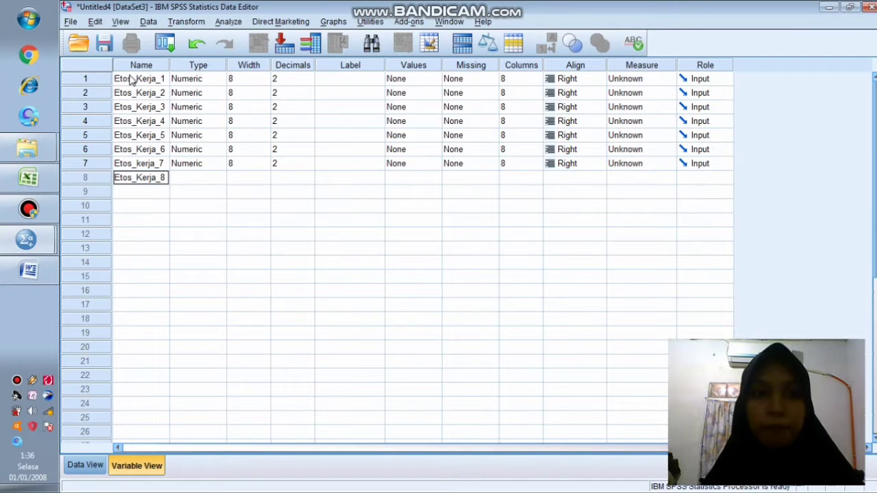
pyautogui.press('Return')
pyautogui.write('Etos_Kerja')
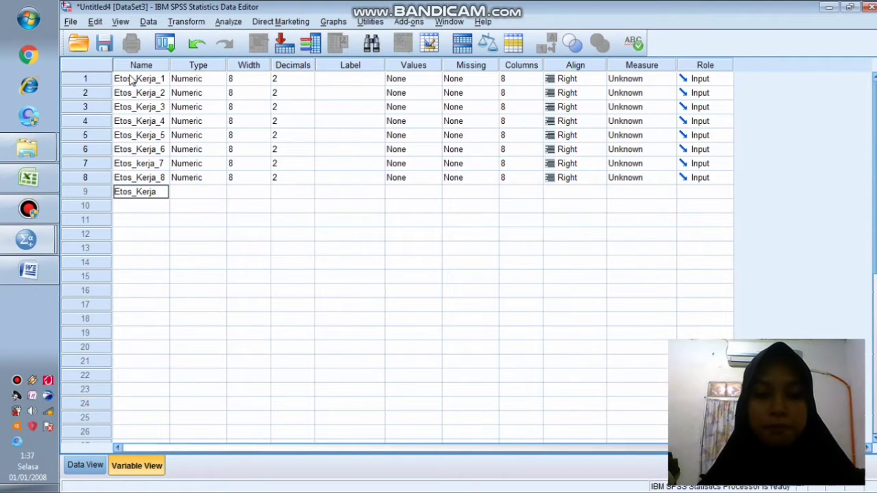
pyautogui.write('_9')
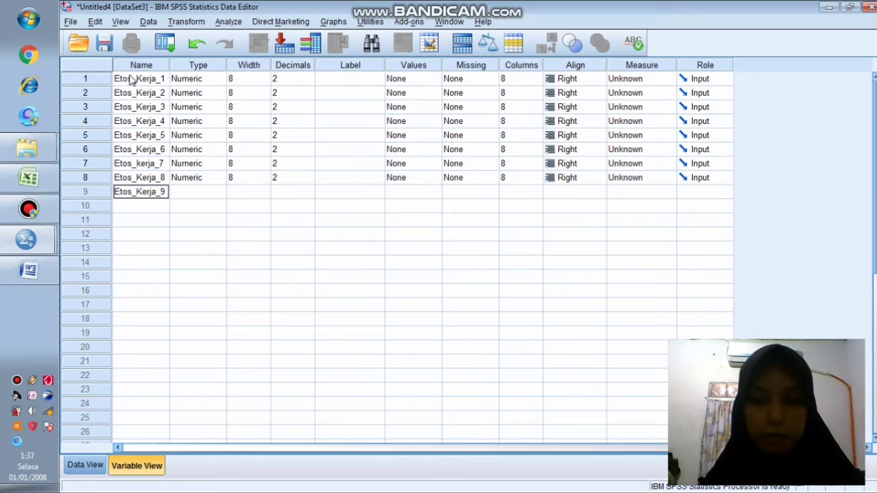
pyautogui.press('Return')
pyautogui.write('Total')
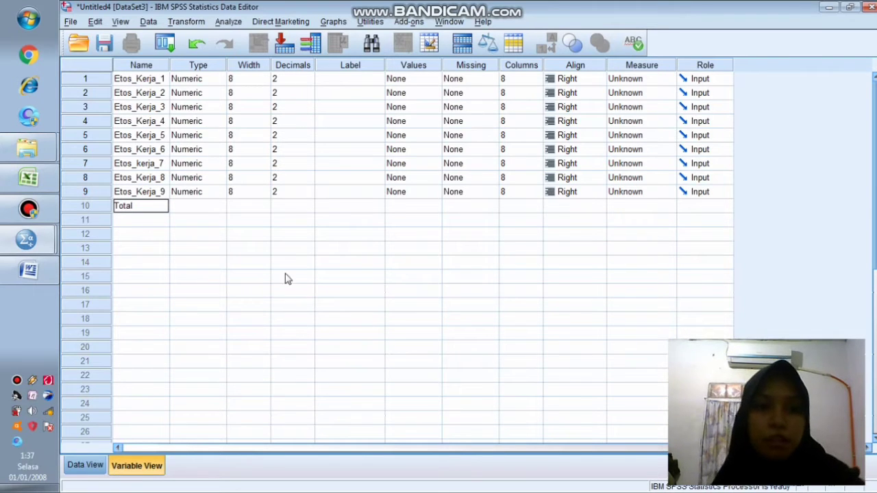
# Step: Set the measurement level to Scale for all nine Etos Kerja variables and Total
pyautogui.click(651, 80)
pyautogui.click(638, 92)
pyautogui.click(641, 93)
pyautogui.click(640, 106)
pyautogui.click(640, 107)
pyautogui.click(637, 119)
pyautogui.click(637, 121)
pyautogui.click(636, 134)
pyautogui.click(638, 135)
pyautogui.click(637, 148)
pyautogui.click(639, 149)
pyautogui.click(638, 163)
pyautogui.click(638, 163)
pyautogui.click(639, 176)
pyautogui.click(641, 177)
pyautogui.click(641, 178)
pyautogui.click(641, 191)
pyautogui.click(642, 191)
pyautogui.click(641, 206)
pyautogui.click(642, 204)
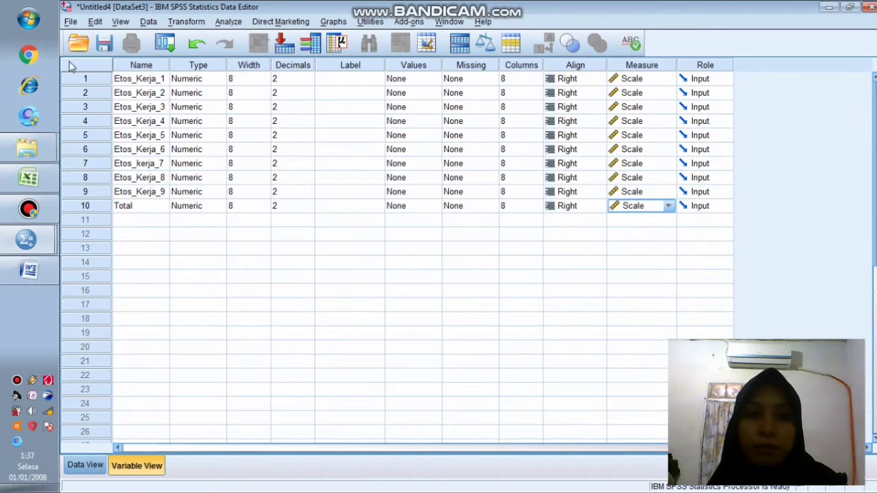
# Step: Switch to Excel and copy all respondents' item answers and totals from B3 through column K on the Etos Kerja (X4) sheet
pyautogui.click(83, 465)
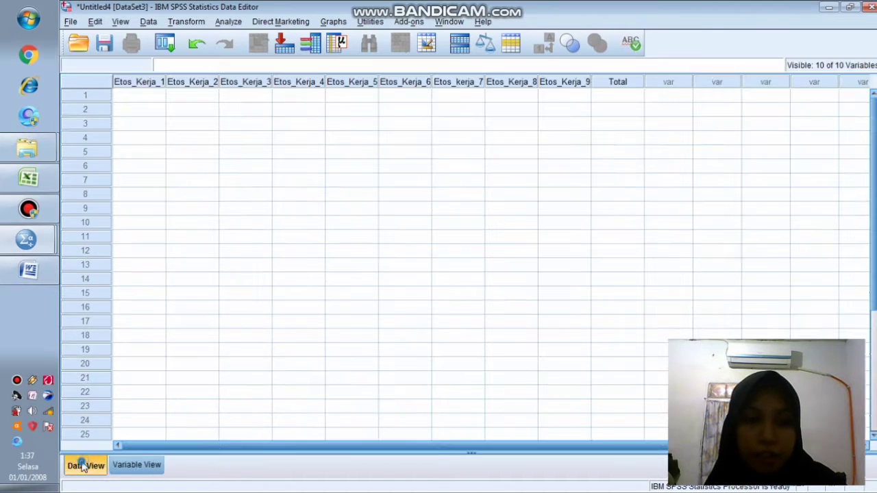
pyautogui.click(28, 178)
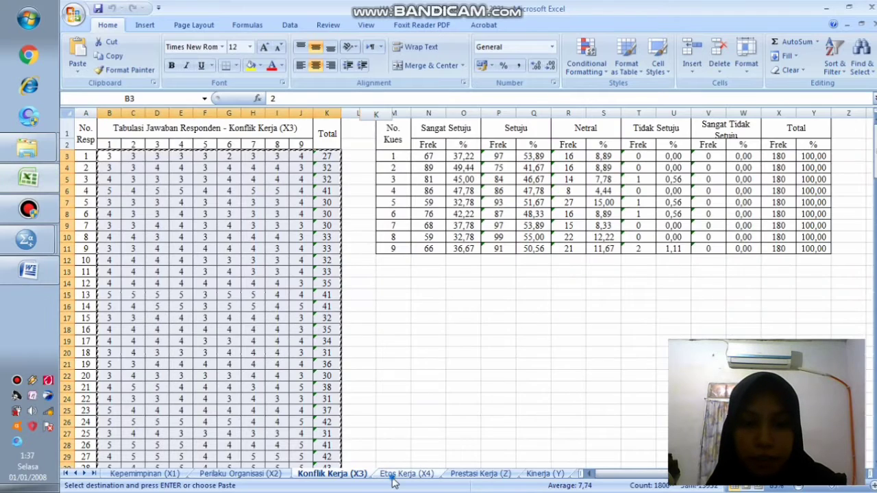
pyautogui.click(402, 473)
pyautogui.moveTo(118, 165); pyautogui.dragTo(374, 439)
pyautogui.click(111, 59)
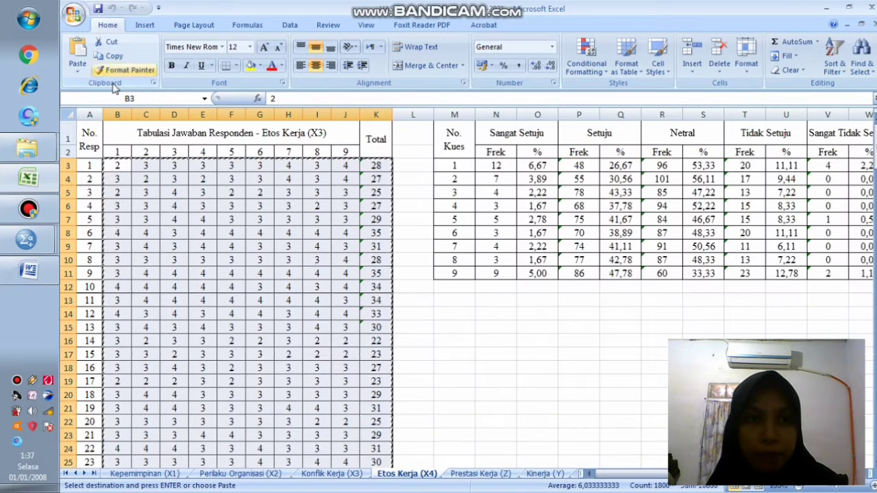
# Step: Return to SPSS's Untitled4 dataset and paste the copied answers starting at case 1 of Etos_Kerja_1
pyautogui.click(28, 238)
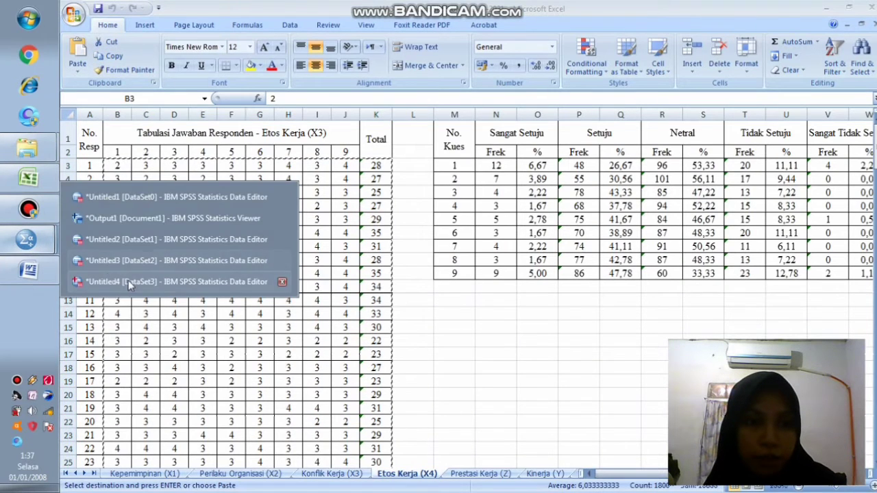
pyautogui.click(129, 282)
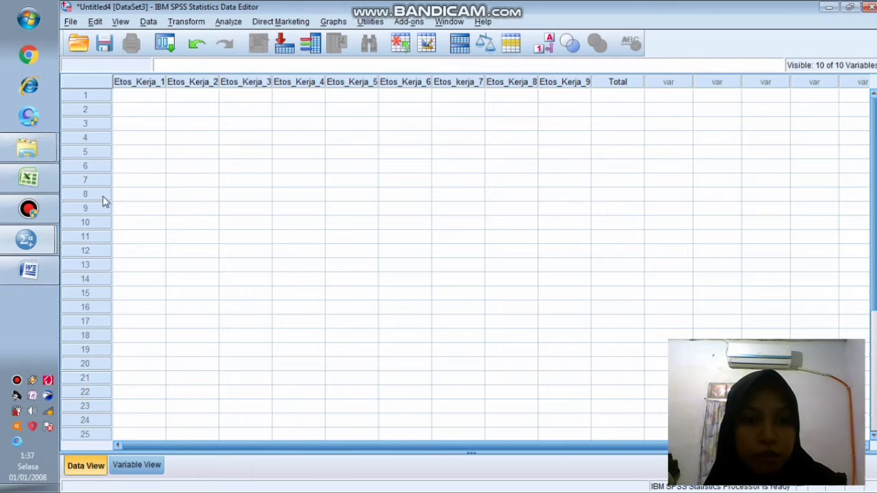
pyautogui.click(138, 95)
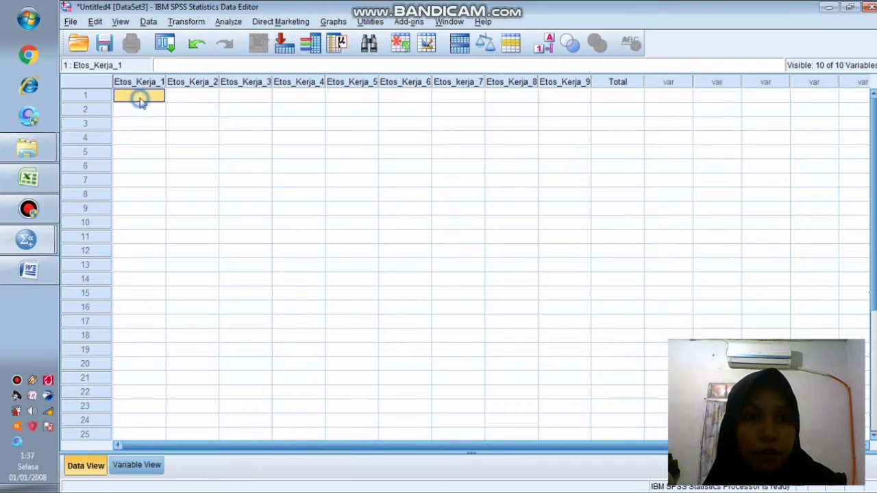
pyautogui.click(97, 22)
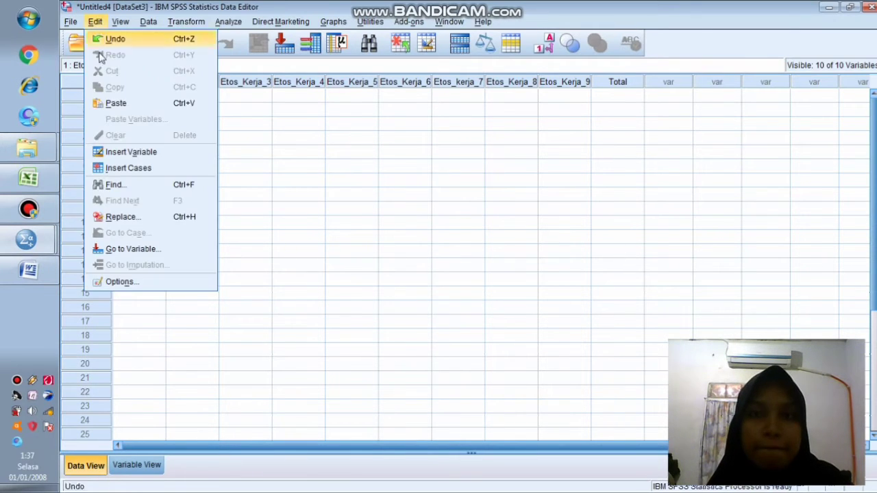
pyautogui.click(116, 103)
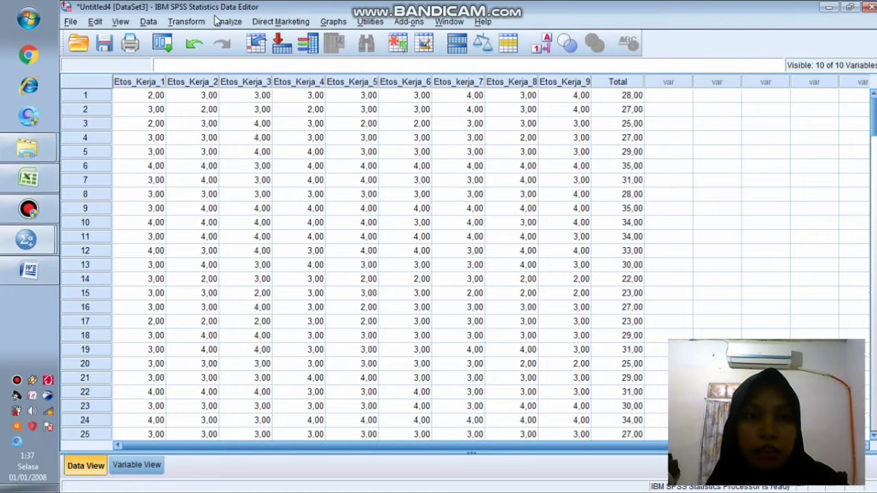
# Step: Run a two-tailed Pearson Bivariate Correlation on all nine Etos Kerja variables and Total
pyautogui.click(234, 26)
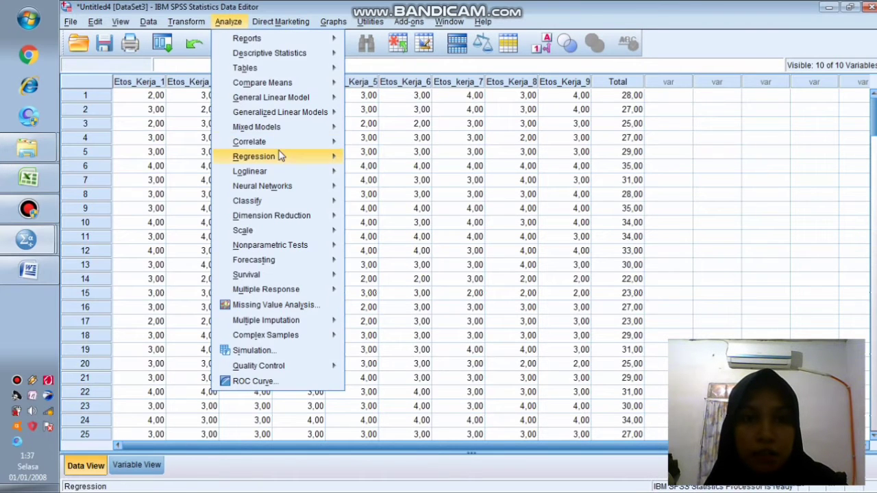
pyautogui.click(280, 140)
pyautogui.click(379, 144)
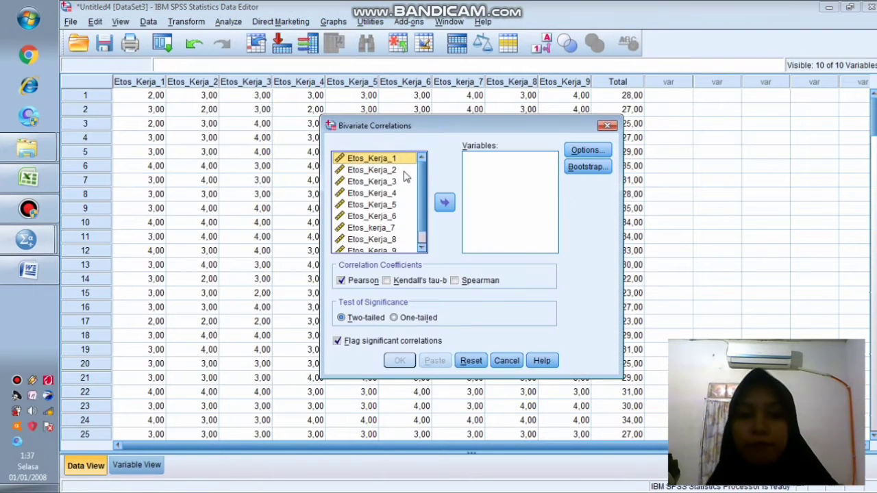
pyautogui.hotkey('ctrl', 'a')
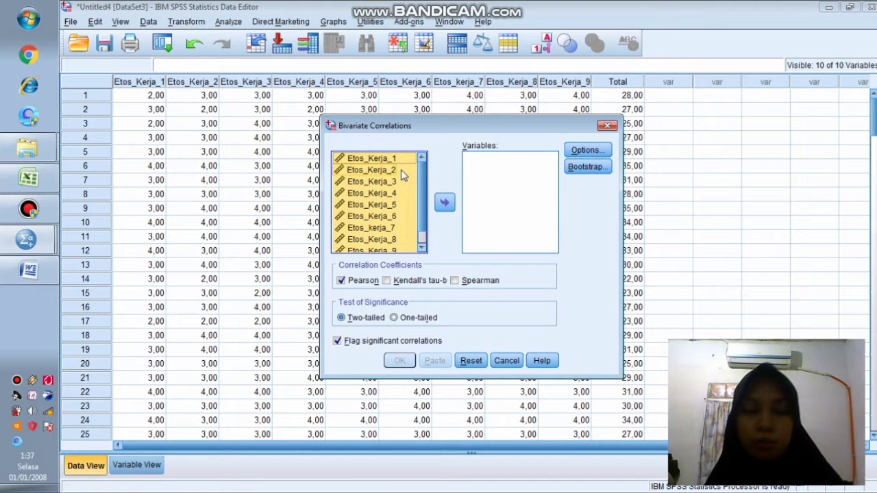
pyautogui.click(445, 202)
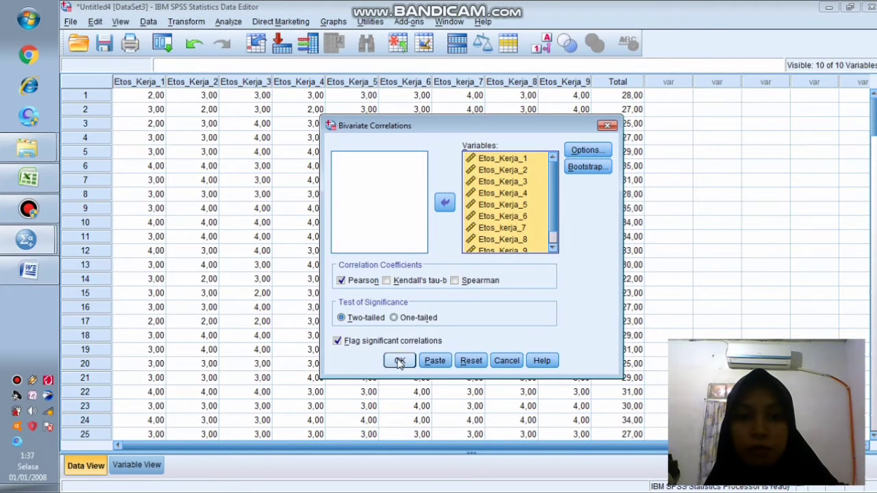
pyautogui.click(400, 361)
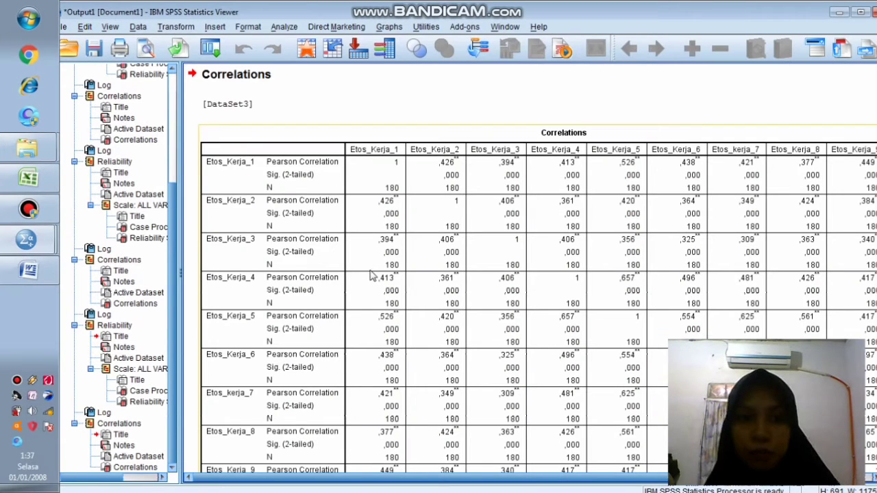
# Step: Look up the Total column in the correlations output and enter rhitung 0,714 for Etos Kerja 1 in Word's Tabel 4
pyautogui.scroll(-3, 371, 274)
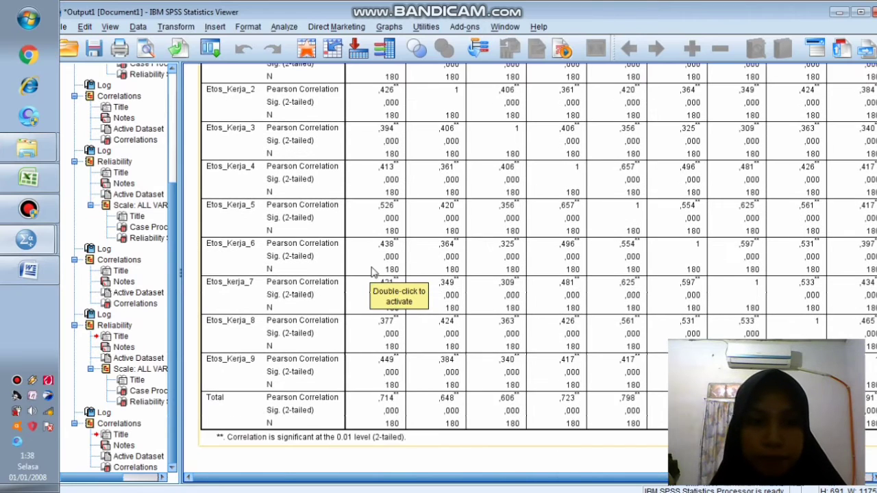
pyautogui.scroll(2, 371, 274)
pyautogui.moveTo(300, 477); pyautogui.dragTo(362, 486)
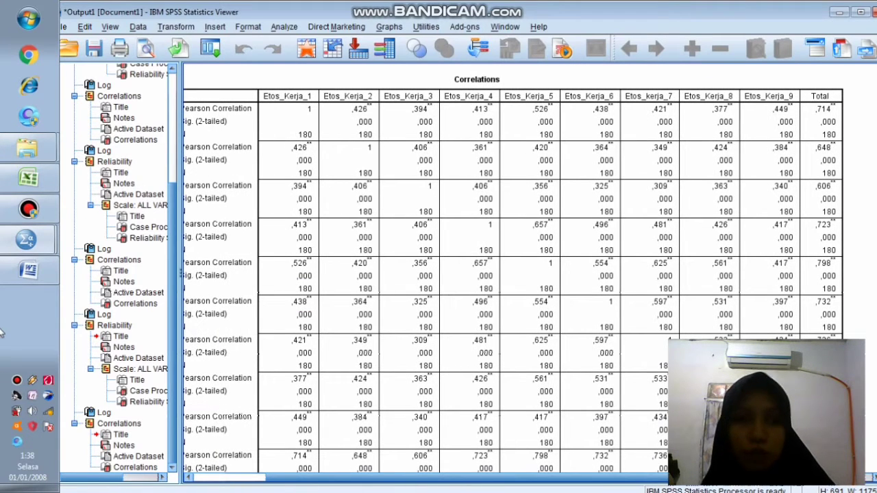
pyautogui.click(28, 270)
pyautogui.click(470, 262)
pyautogui.write('714')
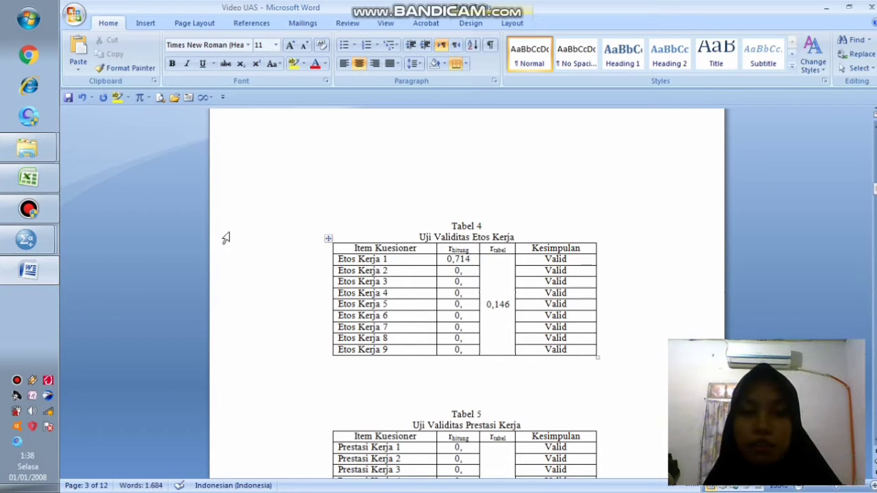
# Step: Consult the Total column in SPSS's output again and enter rhitung 0,648 for Etos Kerja 2 in Word's Tabel 4
pyautogui.click(28, 239)
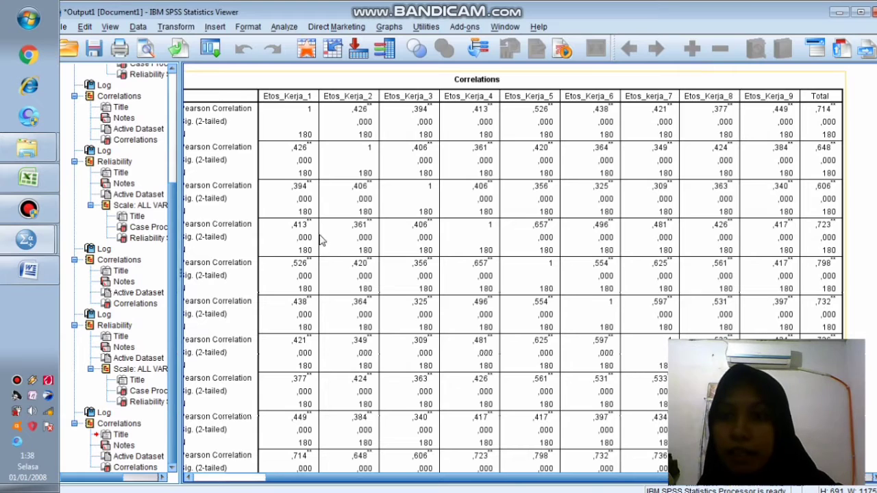
pyautogui.click(29, 242)
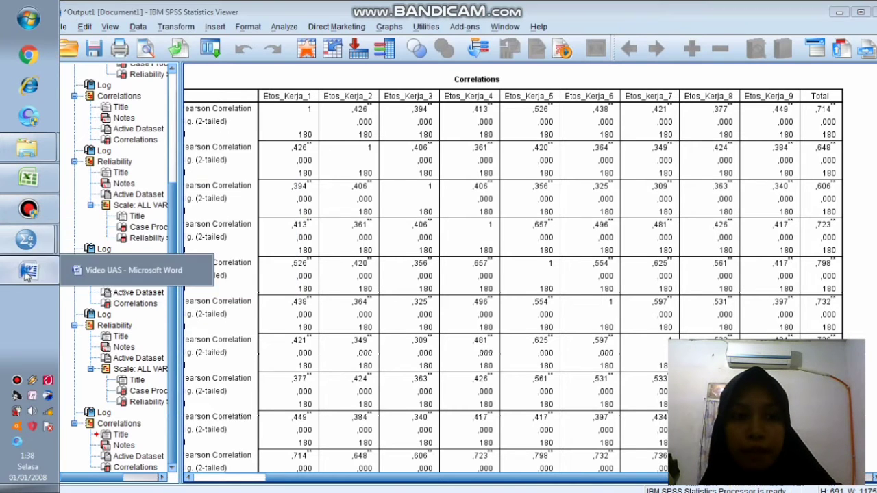
pyautogui.click(27, 271)
pyautogui.press('Down')
pyautogui.write('648')
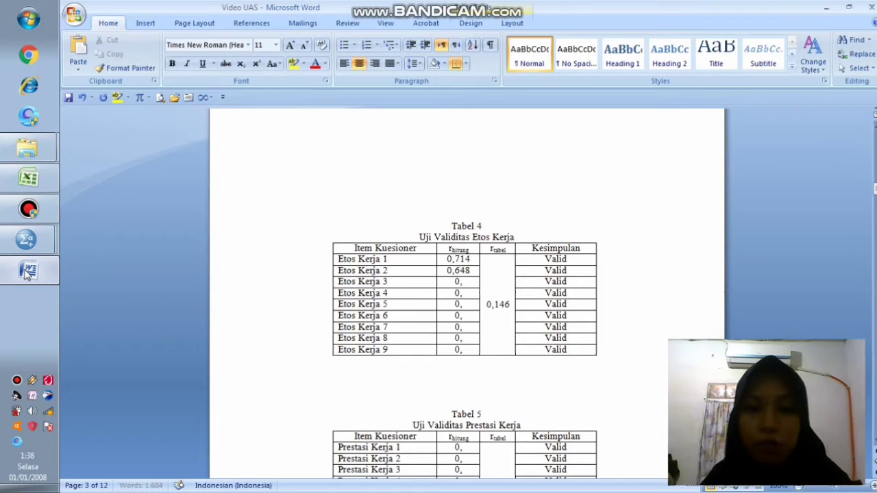
# Step: Look up the Total column in SPSS's correlations output and enter rhitung 0,606 for Etos Kerja 3 and 0,723 for Etos Kerja 4 in Word's Tabel 4
pyautogui.press('Down')
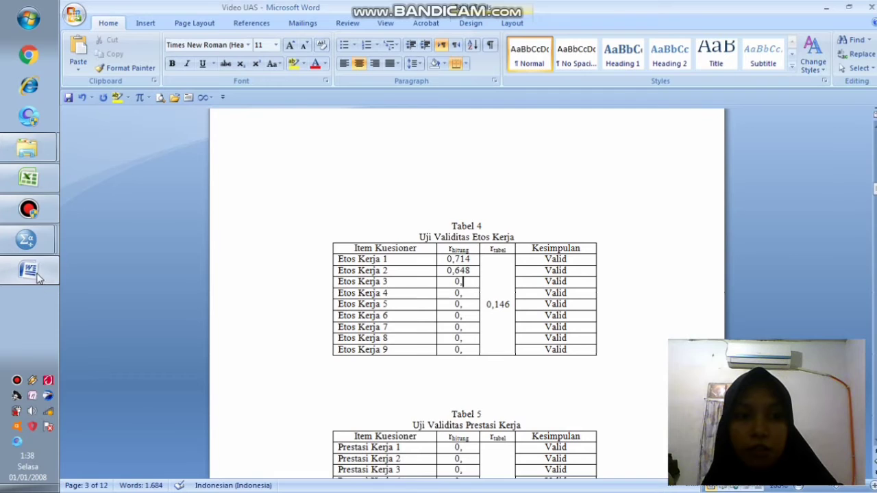
pyautogui.click(29, 270)
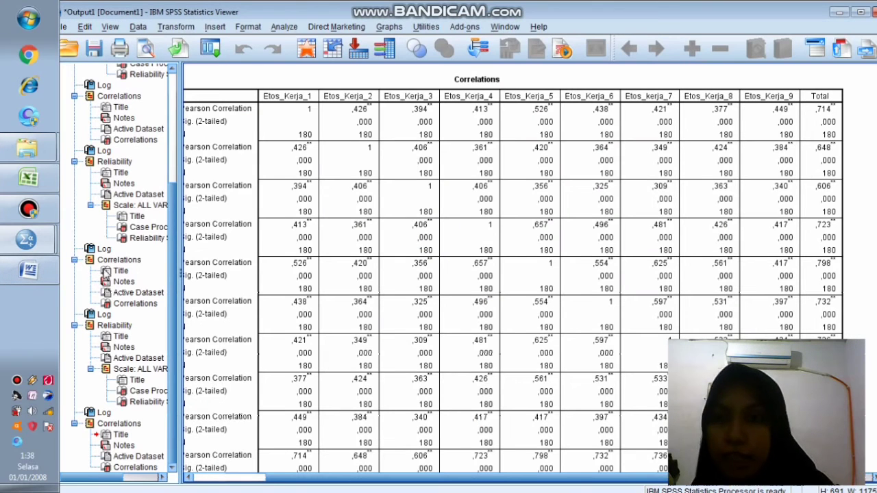
pyautogui.click(29, 270)
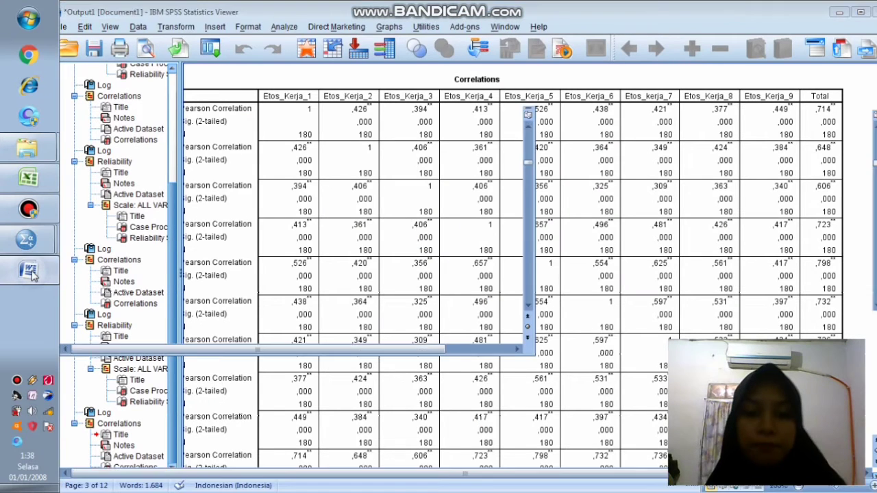
pyautogui.write('606')
pyautogui.press('Down')
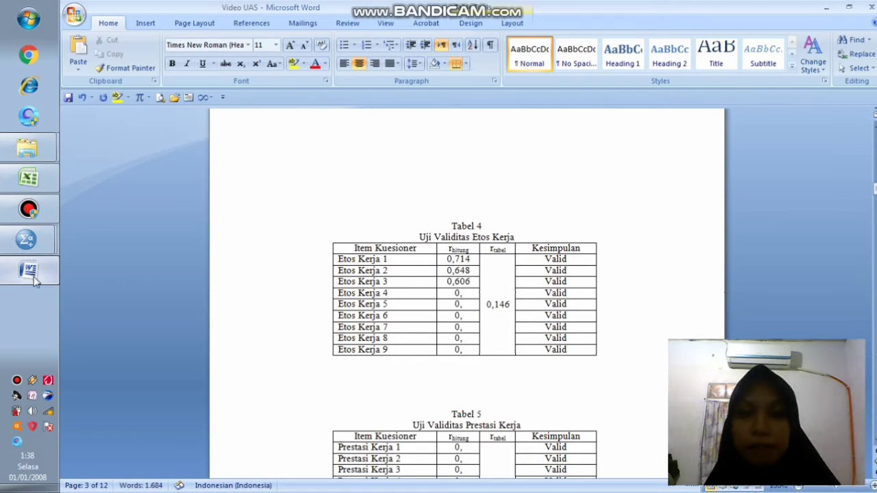
pyautogui.click(29, 271)
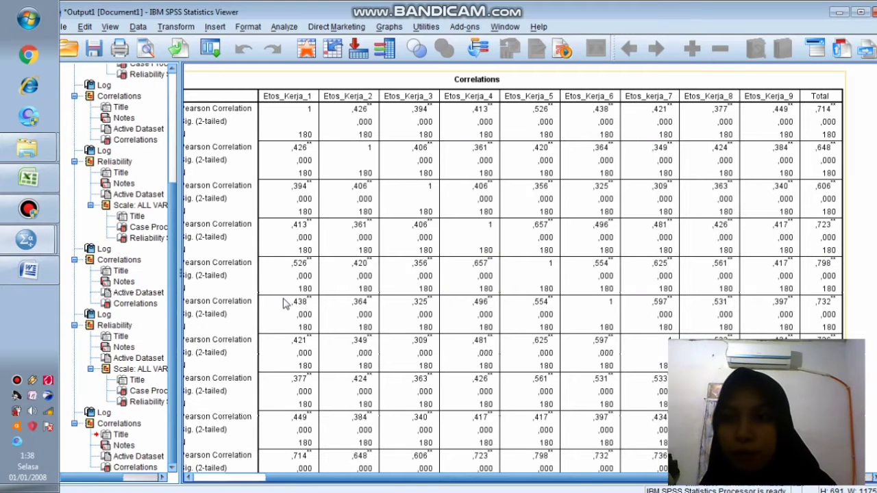
pyautogui.click(53, 272)
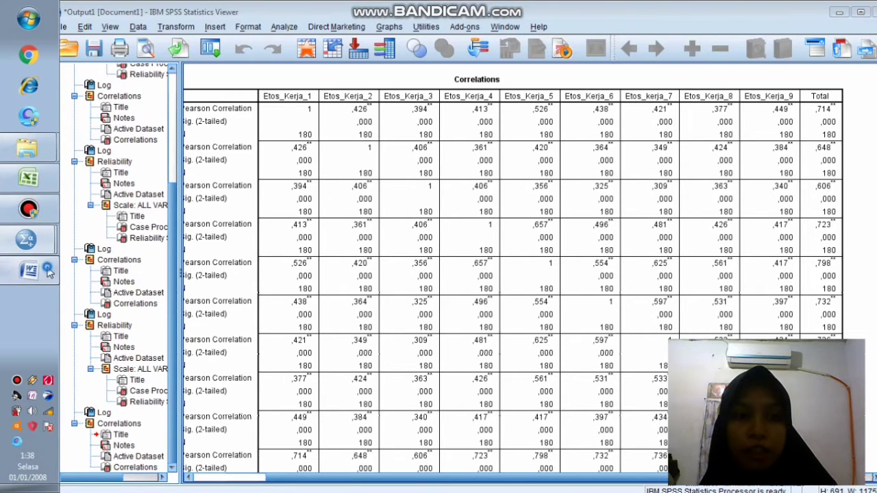
pyautogui.write('723')
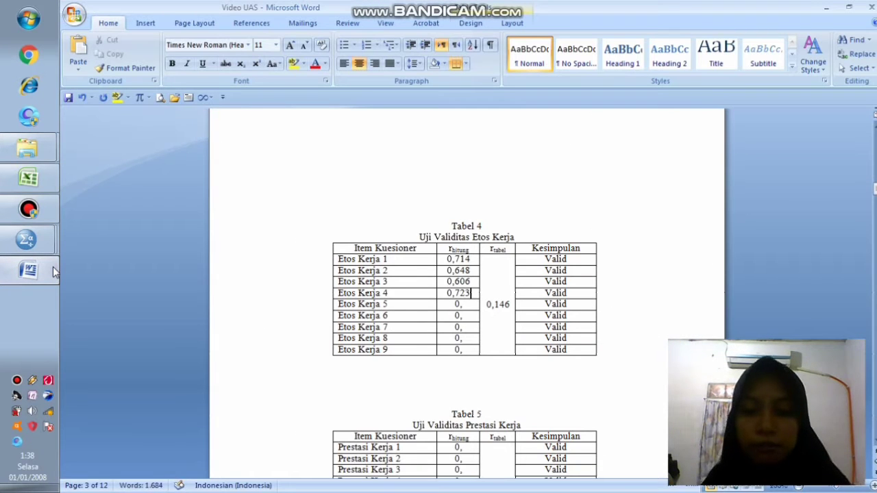
pyautogui.press('Down')
# Step: Check SPSS's Total correlations and fill in Word's Tabel 4 with rhitung 0,798 for Etos Kerja 5 and 0,732 for Etos Kerja 6
pyautogui.click(48, 271)
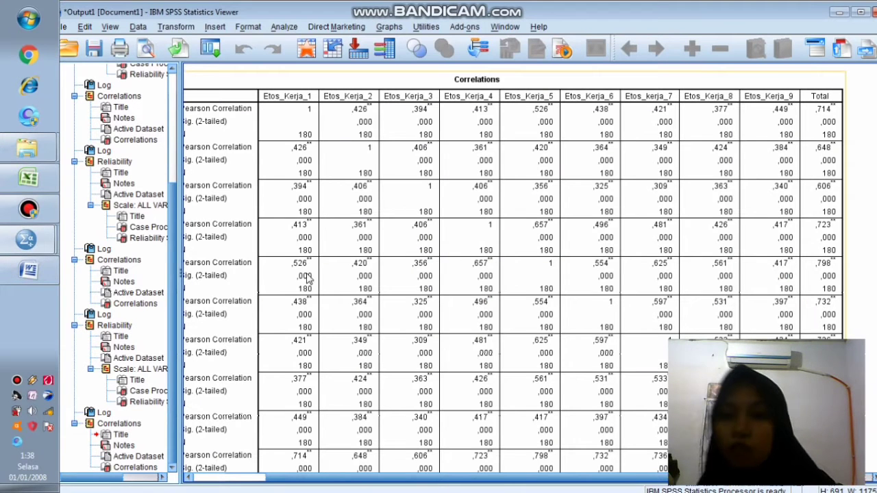
pyautogui.click(29, 271)
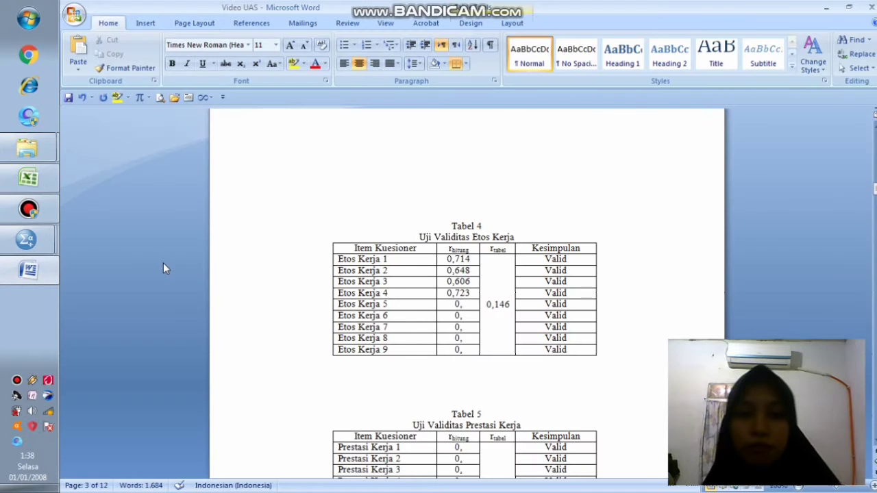
pyautogui.write('798')
pyautogui.press('Down')
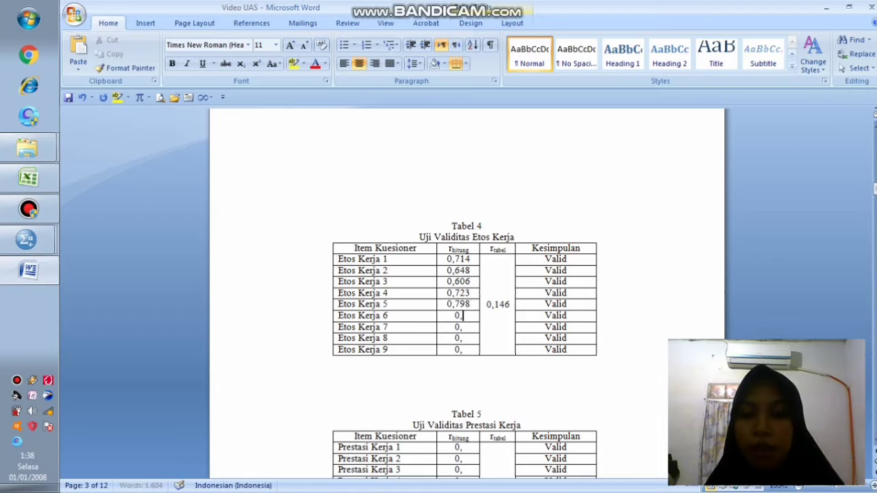
pyautogui.click(41, 271)
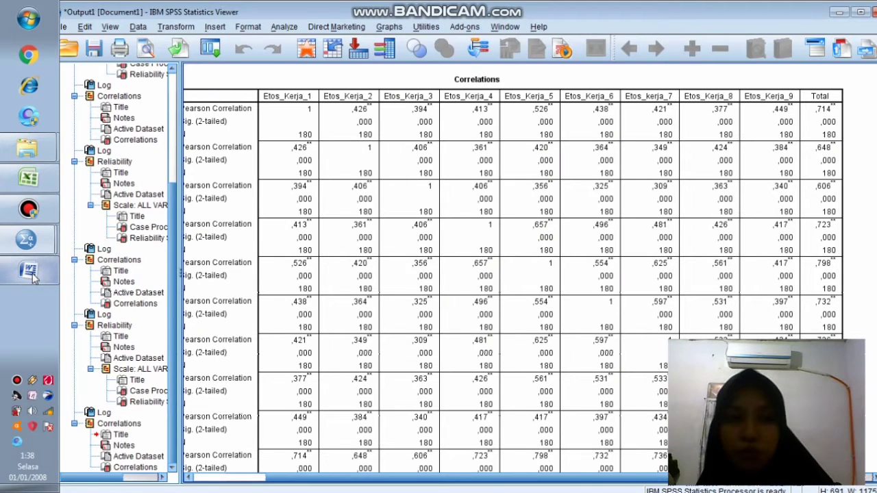
pyautogui.click(33, 275)
pyautogui.write('732')
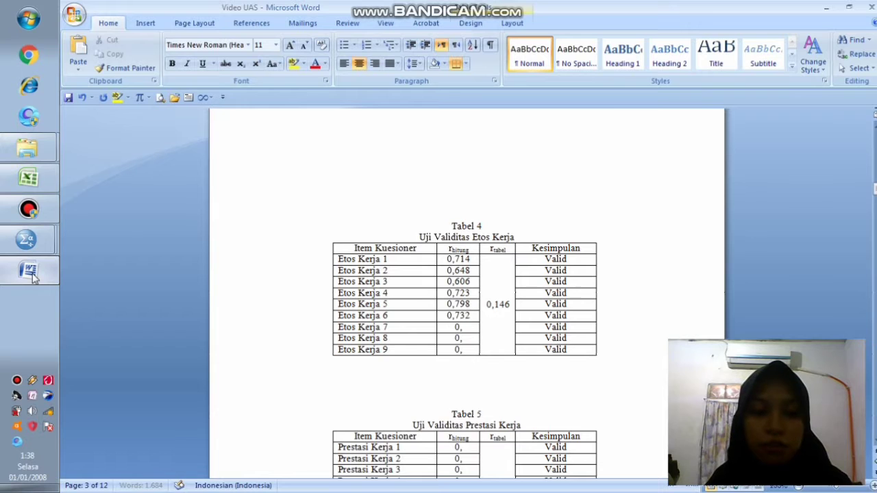
pyautogui.press('Down')
# Step: Bring the Total column of SPSS's correlations table into view and enter rhitung 0,736 for Etos Kerja 7 in Word's Tabel 4
pyautogui.click(20, 273)
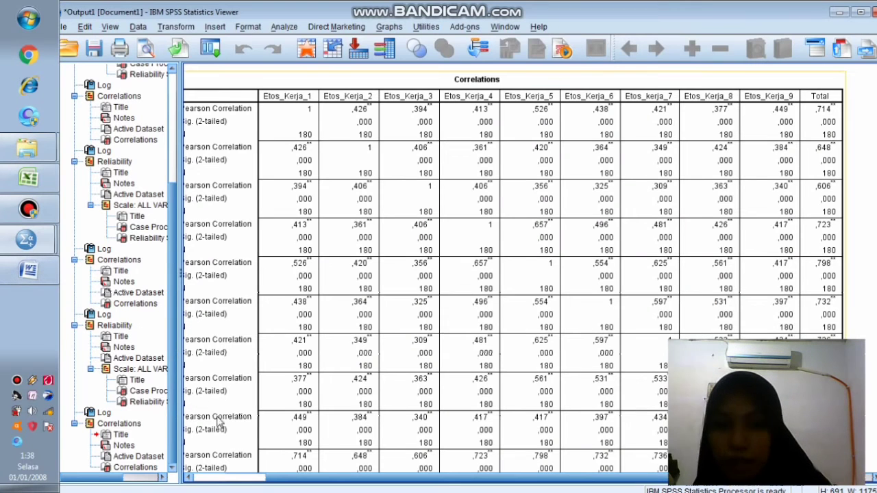
pyautogui.click(285, 469)
pyautogui.moveTo(277, 477); pyautogui.dragTo(254, 483)
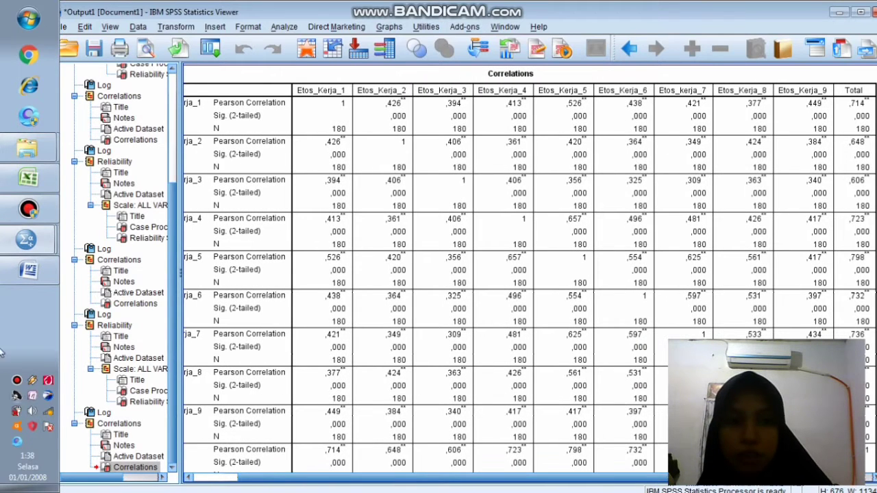
pyautogui.click(38, 277)
pyautogui.write('736')
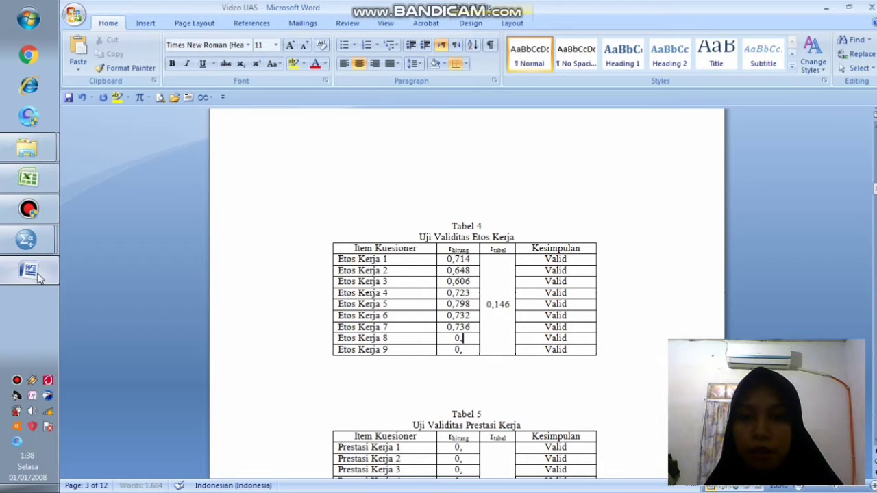
# Step: Read the Total correlation of the eighth item in SPSS's output and enter rhitung 0,726 for Etos Kerja 8 in Word's Tabel 4
pyautogui.click(47, 277)
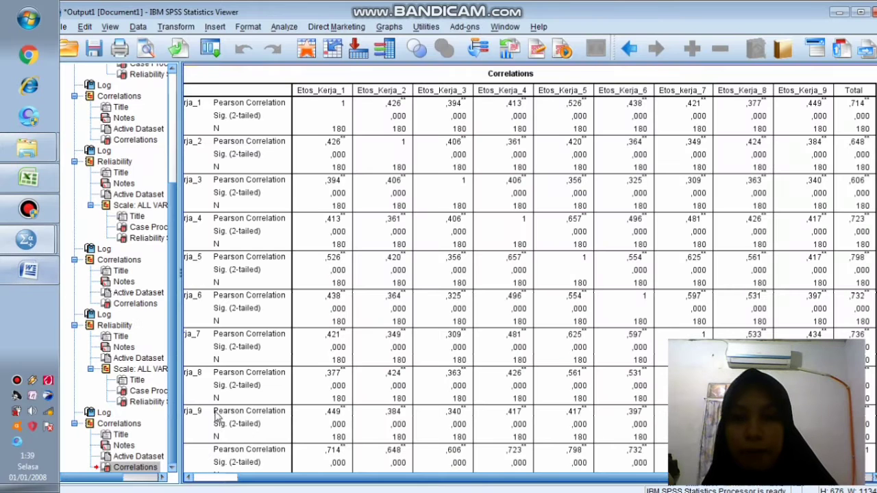
pyautogui.moveTo(290, 481); pyautogui.dragTo(274, 482)
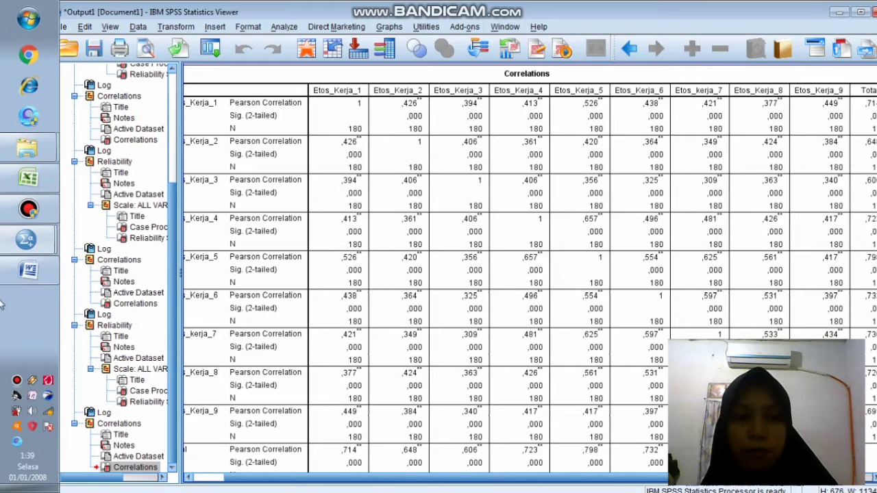
pyautogui.click(27, 270)
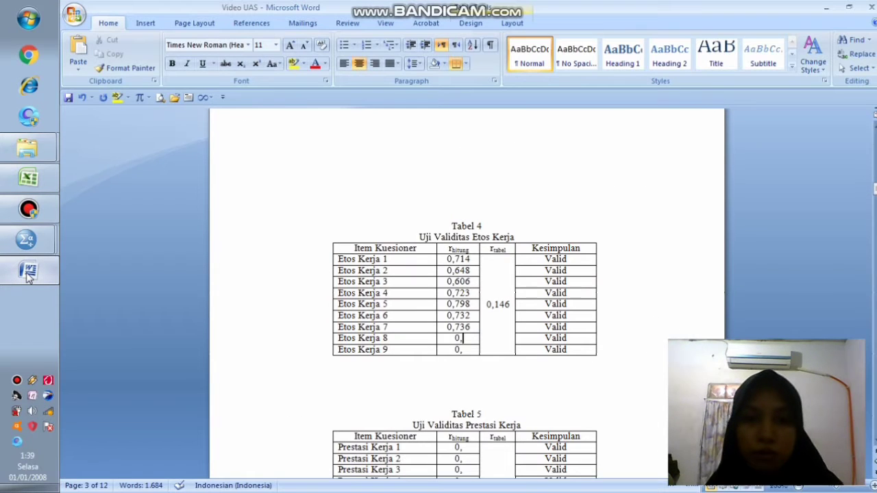
pyautogui.write('726')
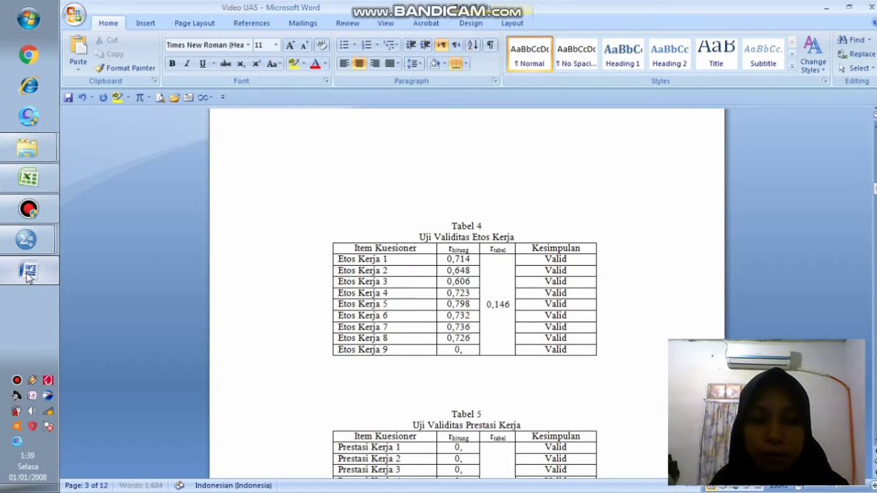
pyautogui.press('Down')
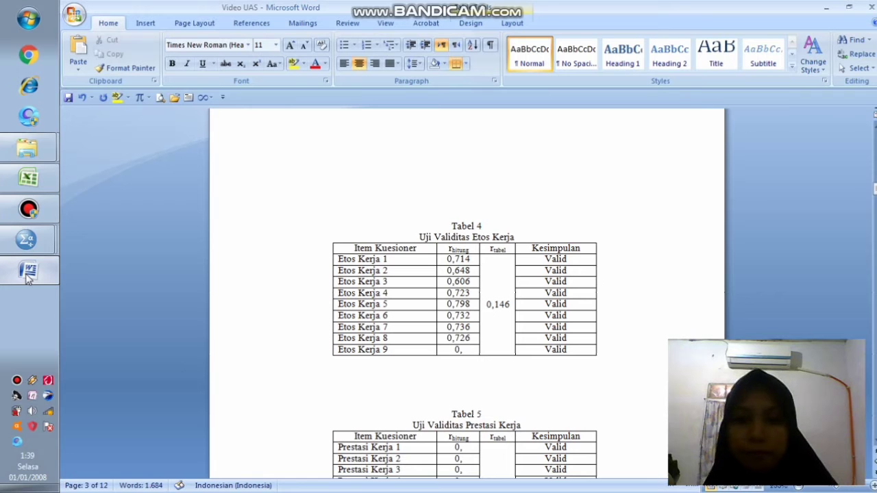
# Step: Read the ninth item's Total correlation in SPSS's output and complete Word's Tabel 4 with rhitung 0,691 for Etos Kerja 9
pyautogui.click(22, 274)
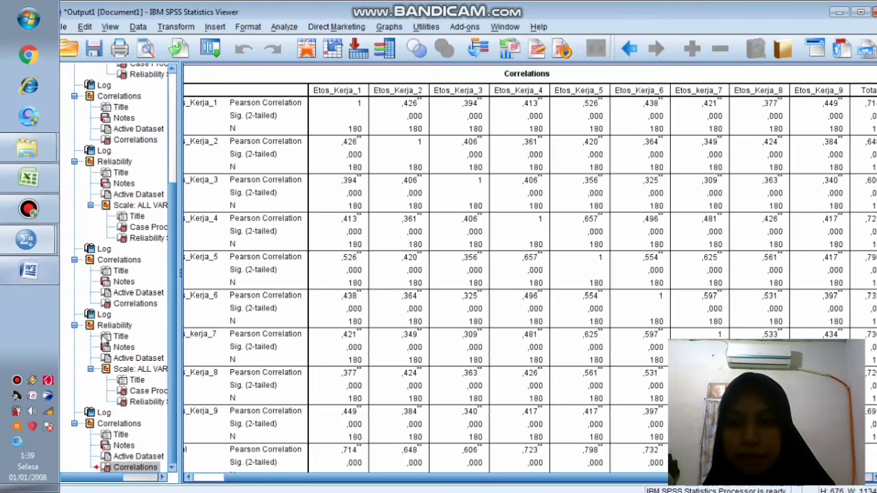
pyautogui.click(253, 470)
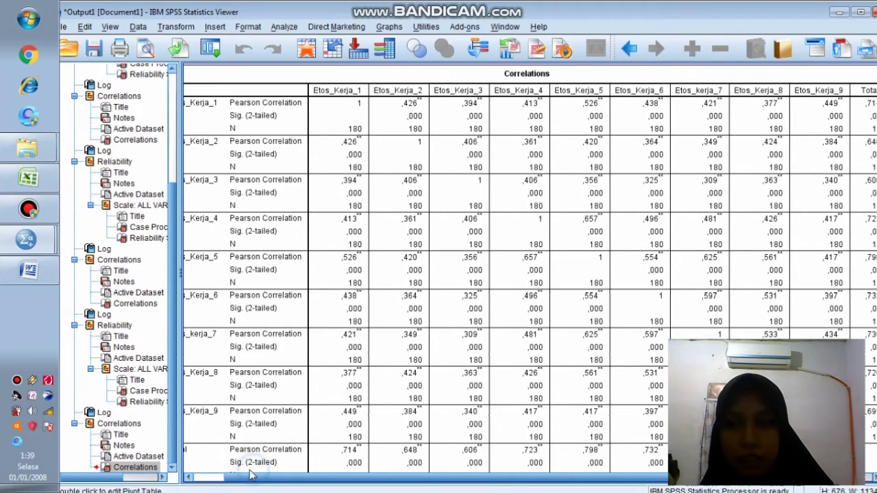
pyautogui.moveTo(262, 477)
pyautogui.mouseDown()
pyautogui.moveTo(250, 481)
pyautogui.moveTo(274, 488)
pyautogui.mouseUp()
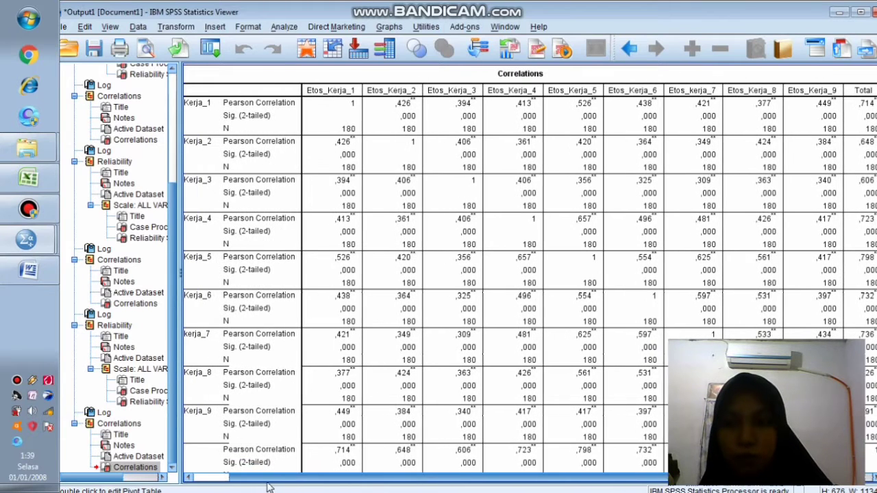
pyautogui.click(28, 271)
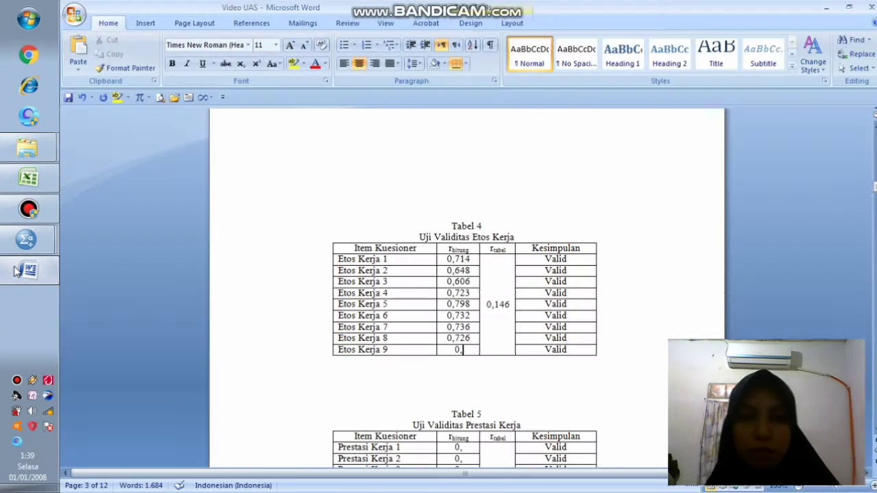
pyautogui.write('691')
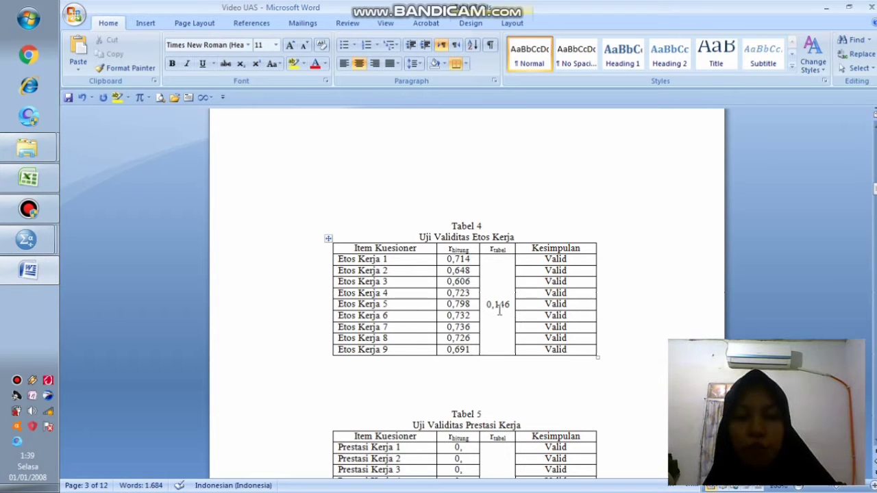
# Step: Review Word's Tabel 4 and Tabel 5 and switch back to SPSS's Untitled4 dataset with the Etos Kerja answers
pyautogui.scroll(-4, 516, 251)
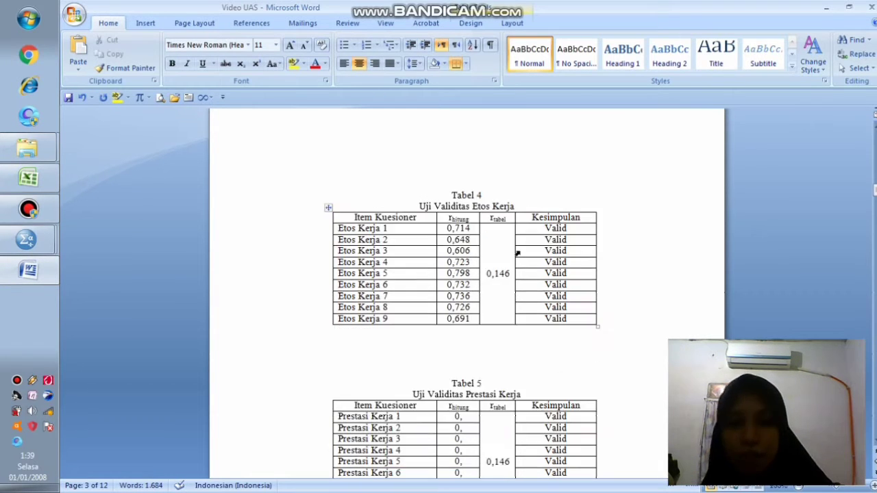
pyautogui.scroll(-1, 521, 252)
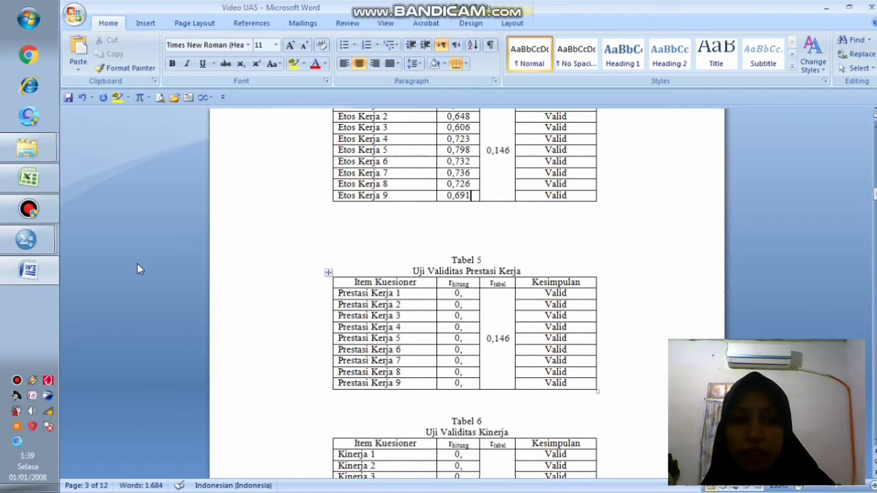
pyautogui.moveTo(21, 264)
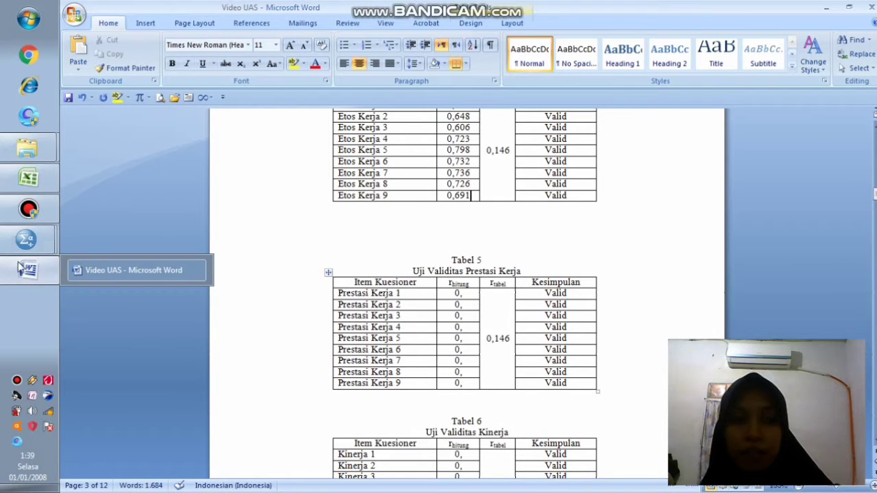
pyautogui.moveTo(26, 239)
pyautogui.click(137, 280)
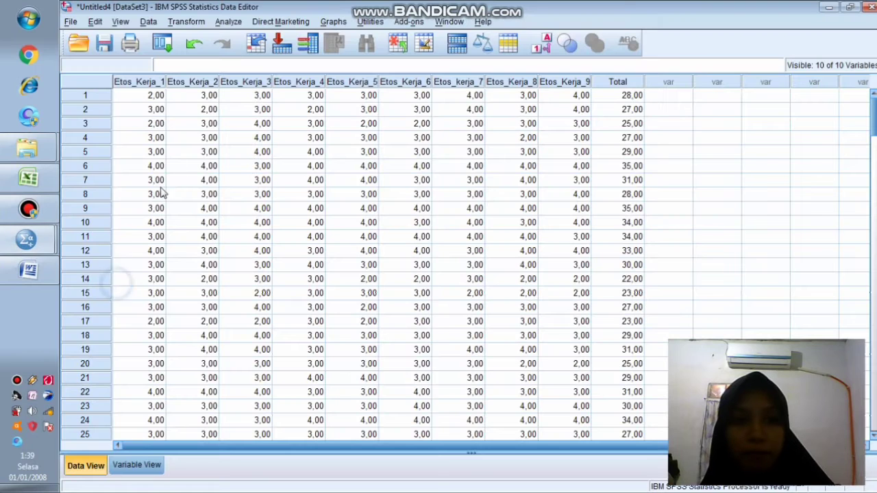
# Step: Run a reliability analysis with the Alpha model on the items Etos_Kerja_1 to Etos_Kerja_9, leaving out Total
pyautogui.click(228, 21)
pyautogui.moveTo(271, 157)
pyautogui.moveTo(274, 230)
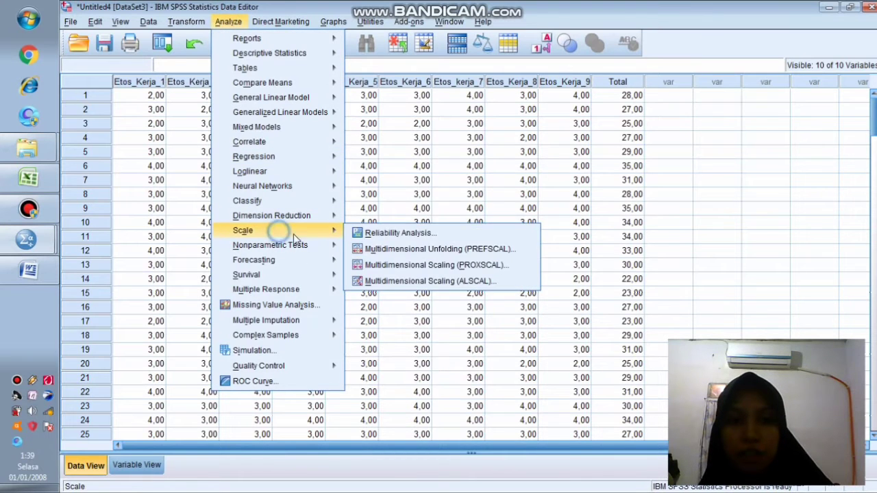
pyautogui.click(363, 231)
pyautogui.moveTo(365, 205); pyautogui.dragTo(424, 254)
pyautogui.click(443, 230)
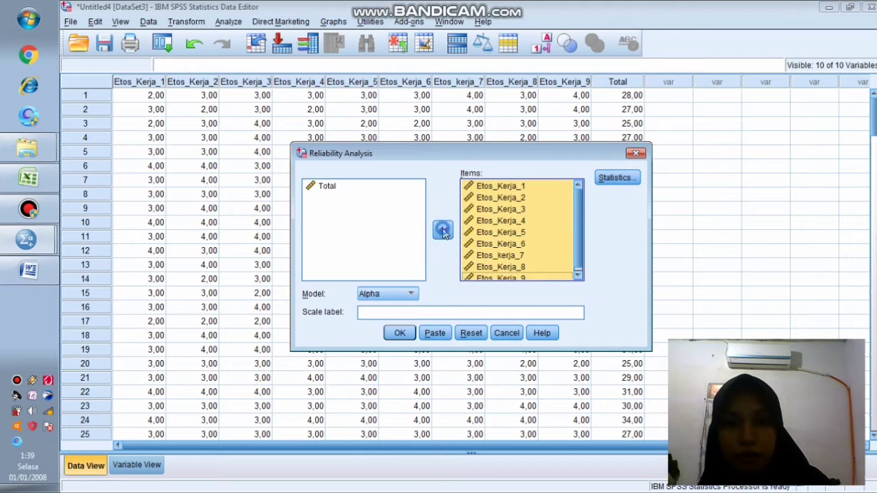
pyautogui.click(400, 333)
# Step: Switch to the Word document and enter 0,874 as the Cronbach Alfa Hitung of Etos Kerja (X4) in Tabel 2
pyautogui.click(370, 341)
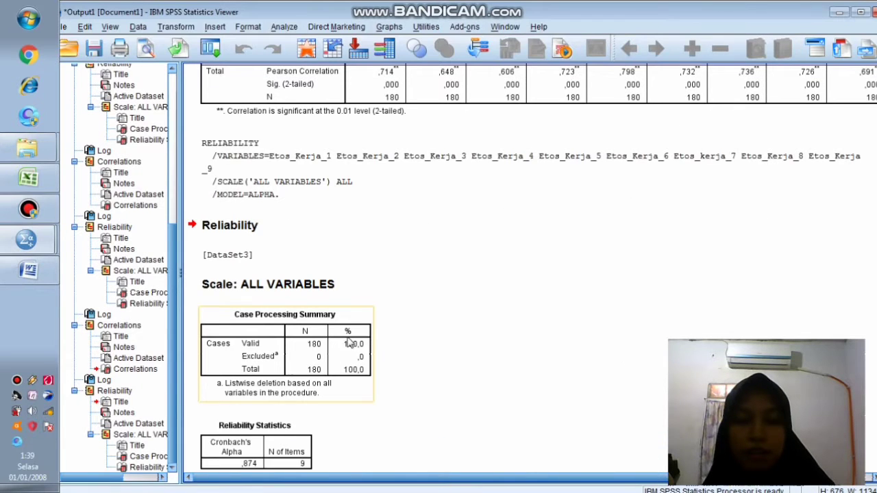
pyautogui.scroll(-1, 353, 314)
pyautogui.click(286, 394)
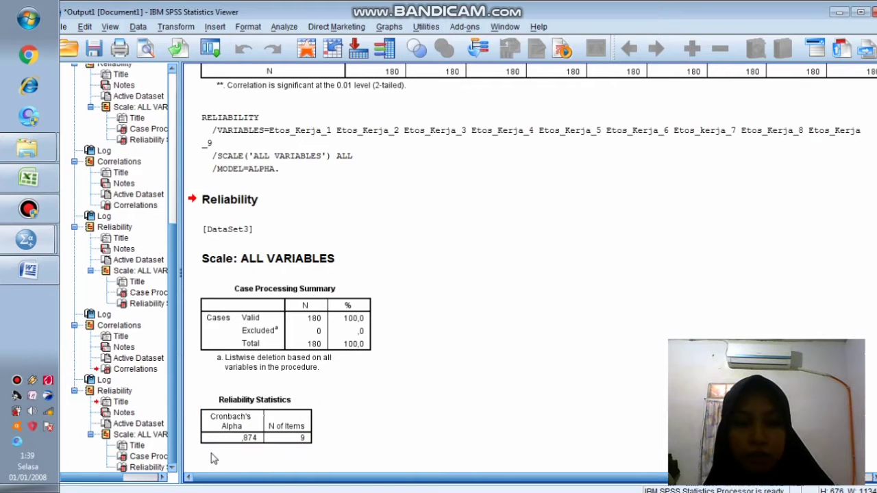
pyautogui.click(28, 270)
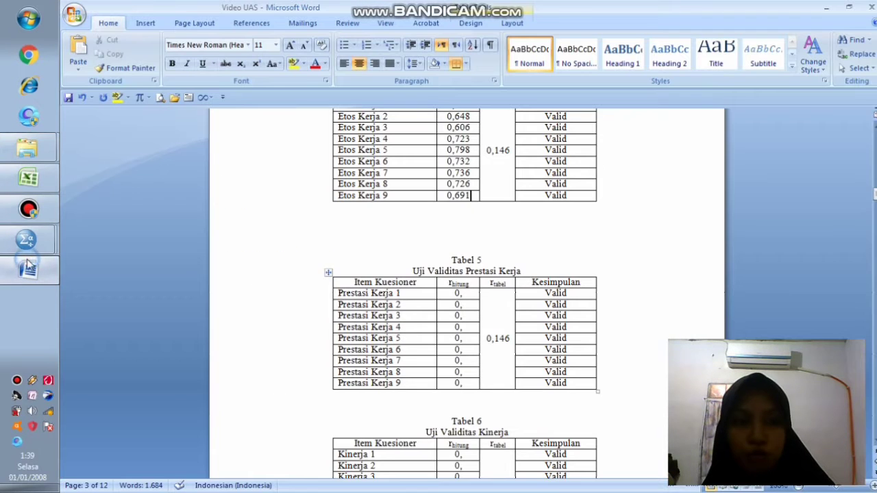
pyautogui.moveTo(874, 196); pyautogui.dragTo(874, 225)
pyautogui.click(513, 250)
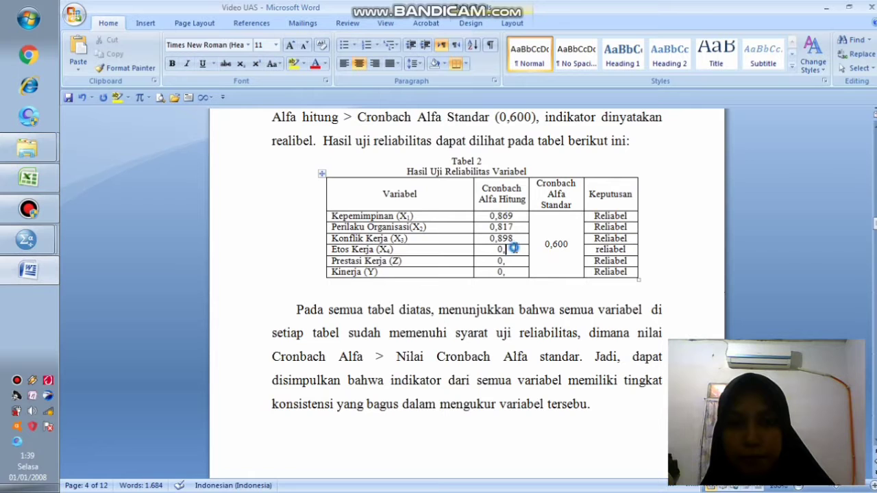
pyautogui.write('874')
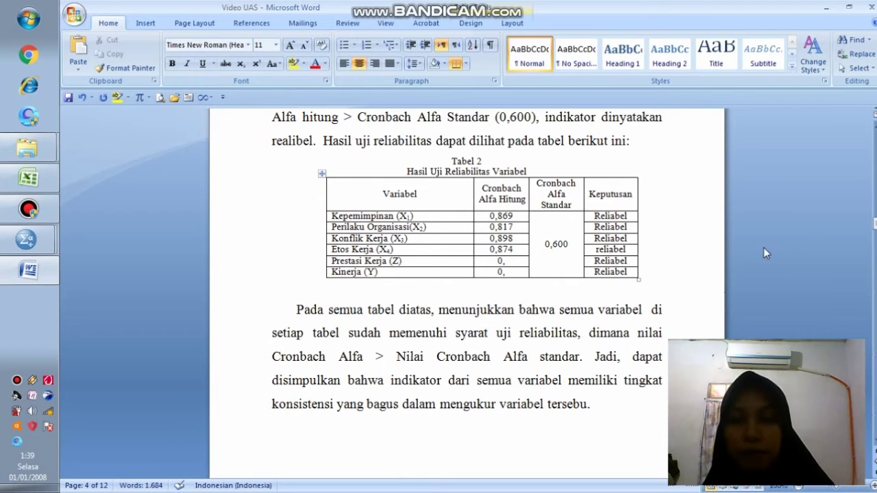
# Step: Return to the SPSS Data Editor, create a new empty dataset and show its variable definitions
pyautogui.moveTo(875, 226); pyautogui.dragTo(875, 198)
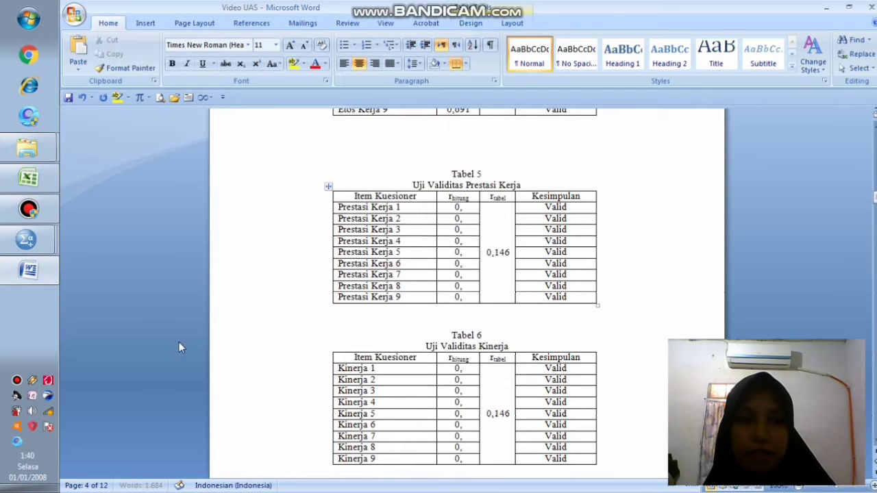
pyautogui.click(28, 239)
pyautogui.click(115, 282)
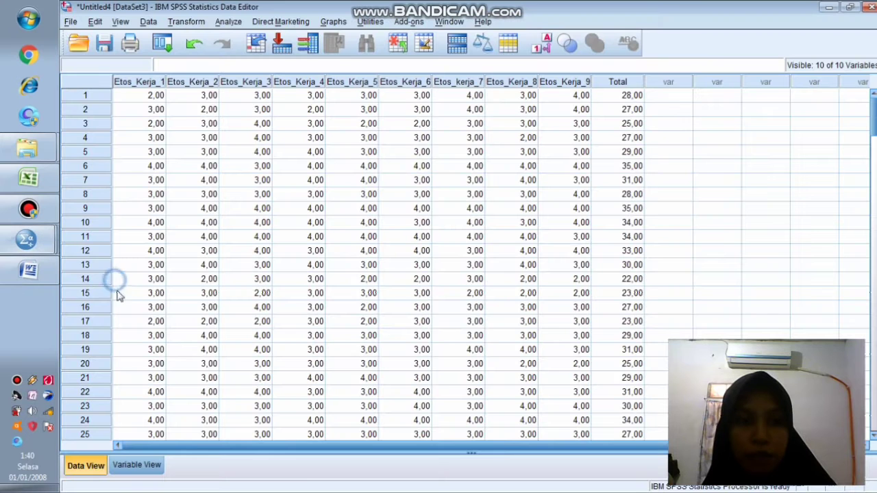
pyautogui.click(71, 21)
pyautogui.moveTo(128, 43)
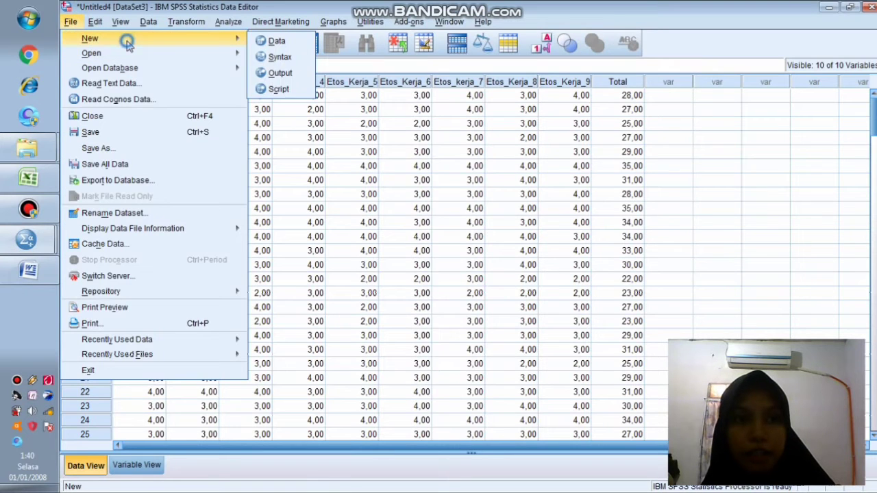
pyautogui.click(268, 41)
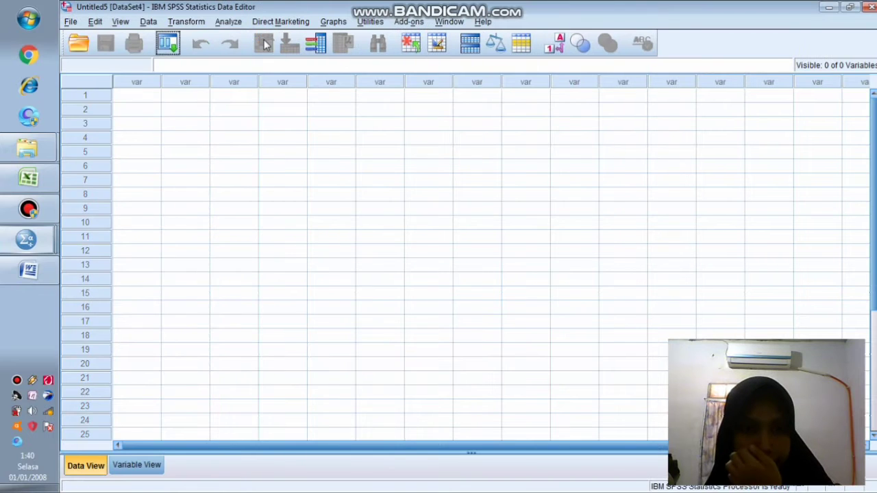
pyautogui.click(141, 466)
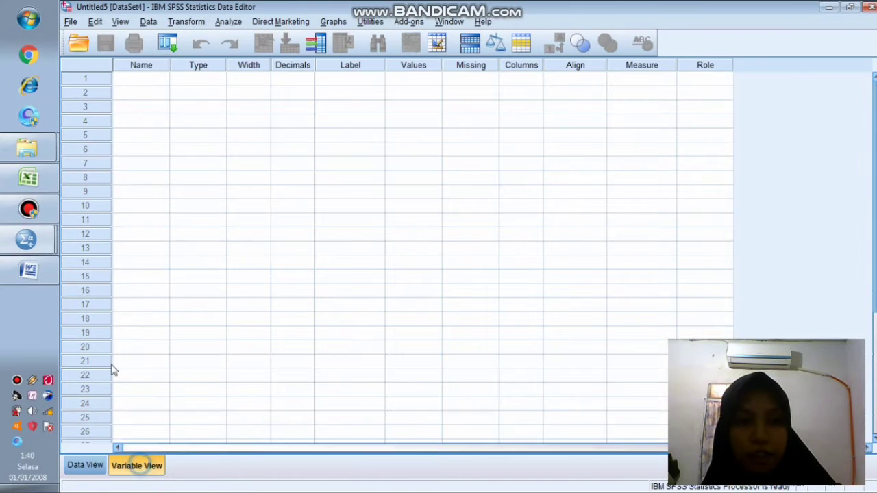
pyautogui.click(119, 80)
# Step: Check the Prestasi Kerja (Z) sheet in Excel and the Prestasi Kerja items of Tabel 5 in Word
pyautogui.click(41, 180)
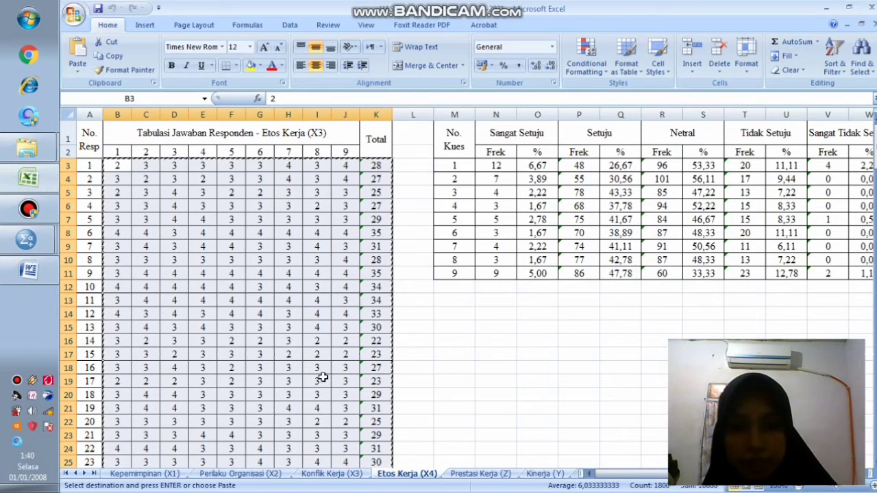
pyautogui.click(480, 473)
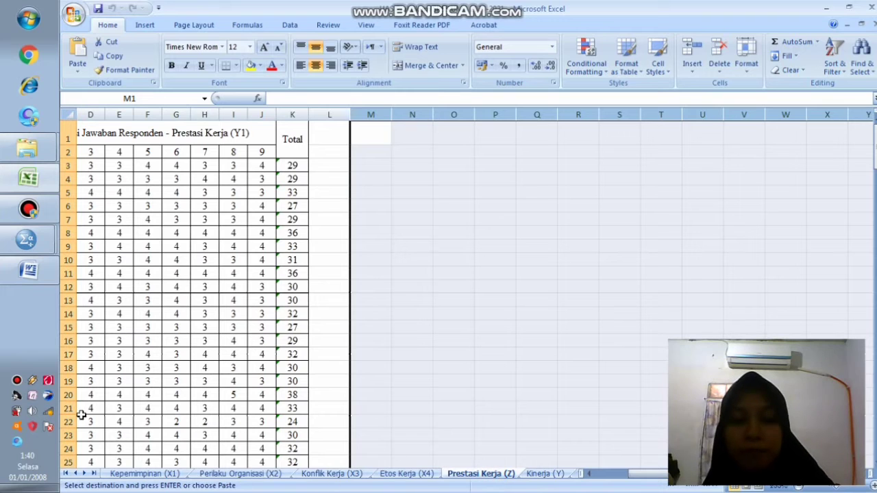
pyautogui.click(28, 271)
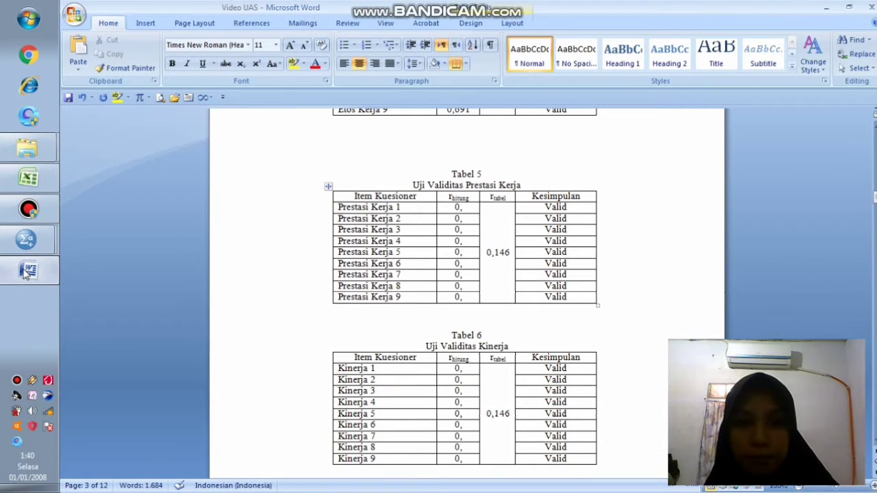
# Step: Switch to the empty Untitled5 dataset in SPSS and name its first variable Prestasi_Kerja_1
pyautogui.moveTo(28, 240)
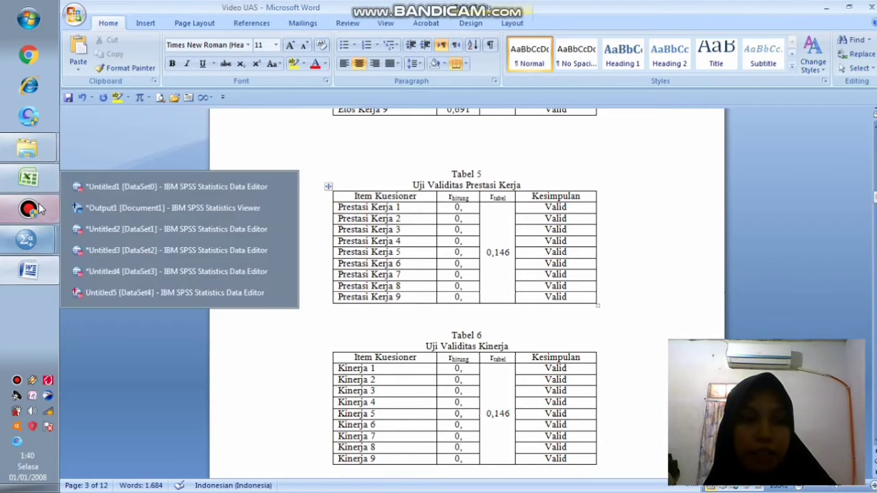
pyautogui.click(113, 292)
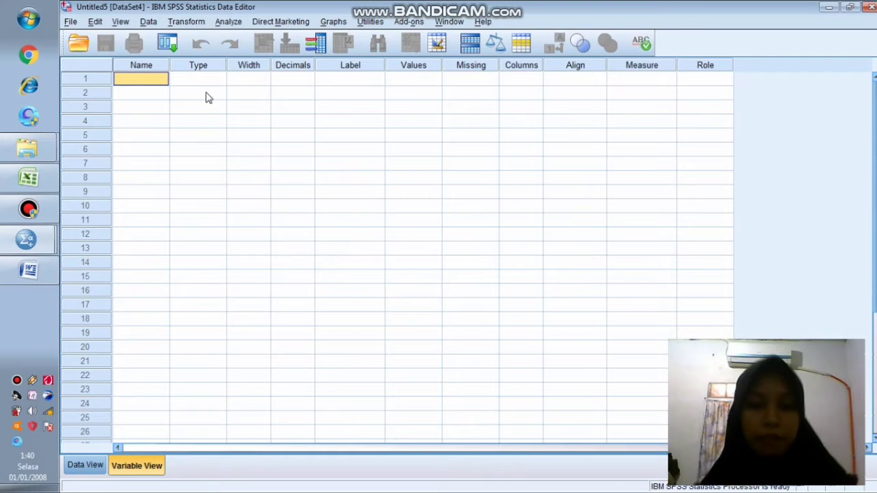
pyautogui.write('Prestasi')
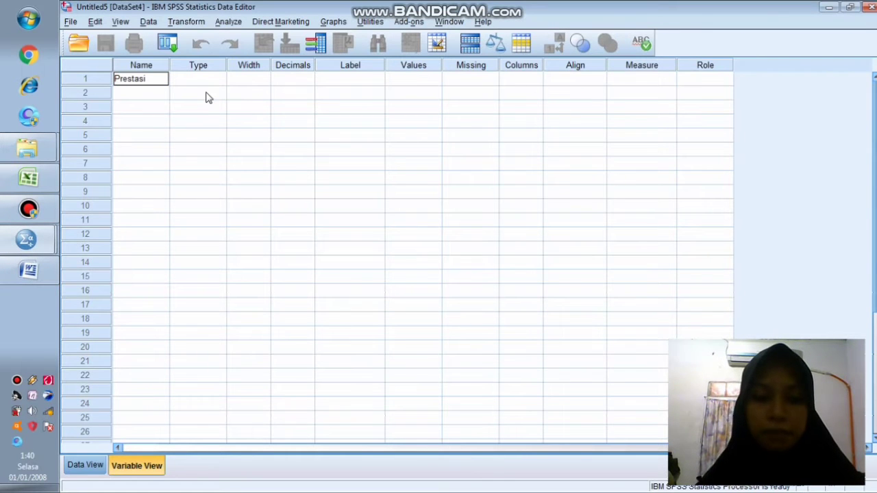
pyautogui.write('_Kerja')
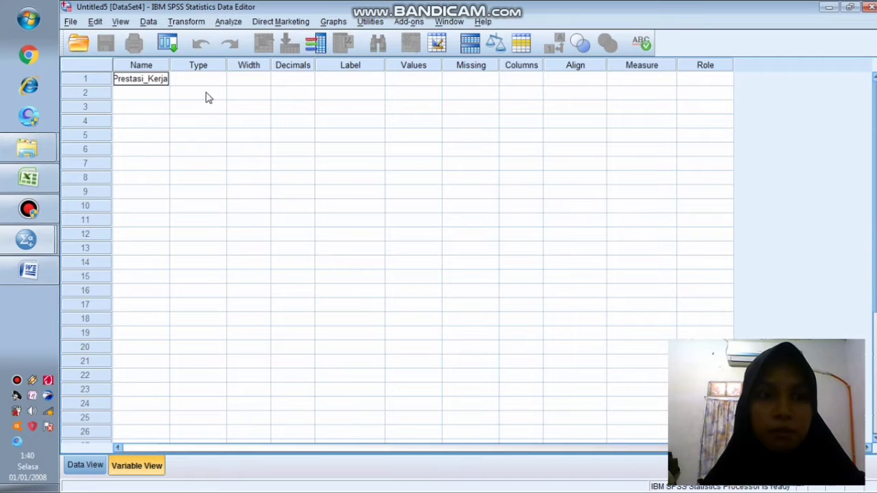
pyautogui.write('_1')
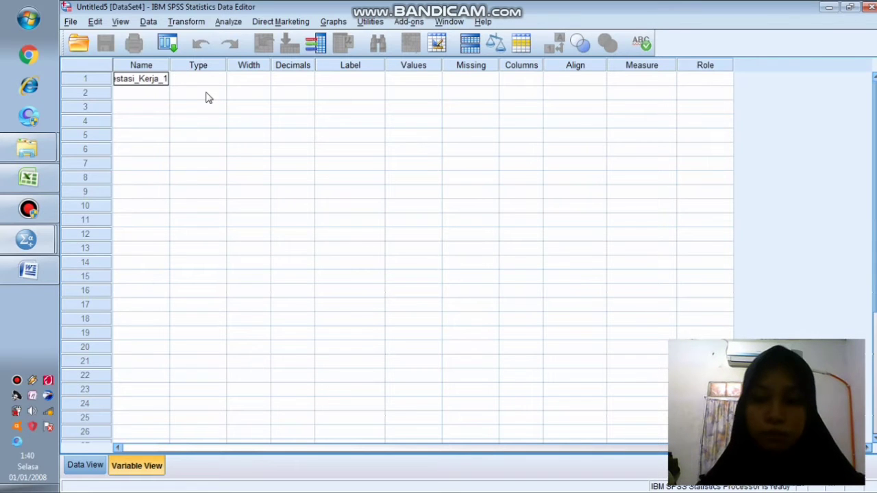
pyautogui.press('Return')
# Step: Add the second and third variables, named Prestasi_Kerja_2 and Prestasi_Kerja_3
pyautogui.write('Prestas')
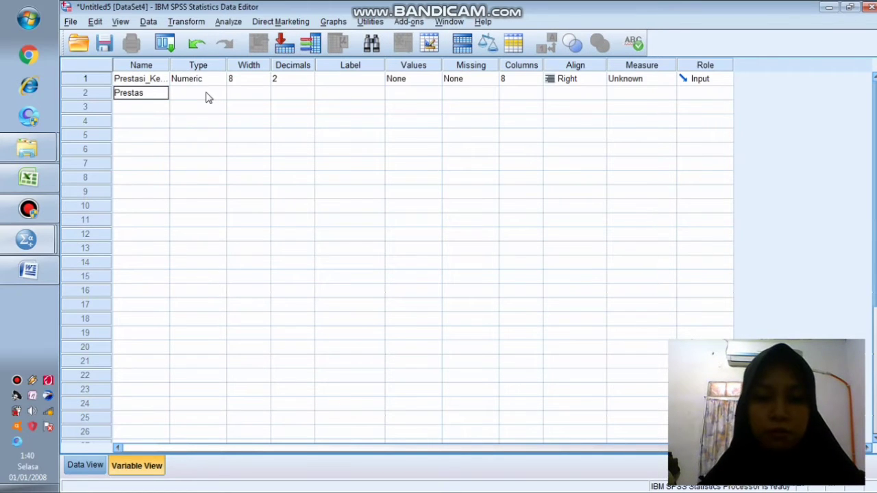
pyautogui.write('i_Kerja_2')
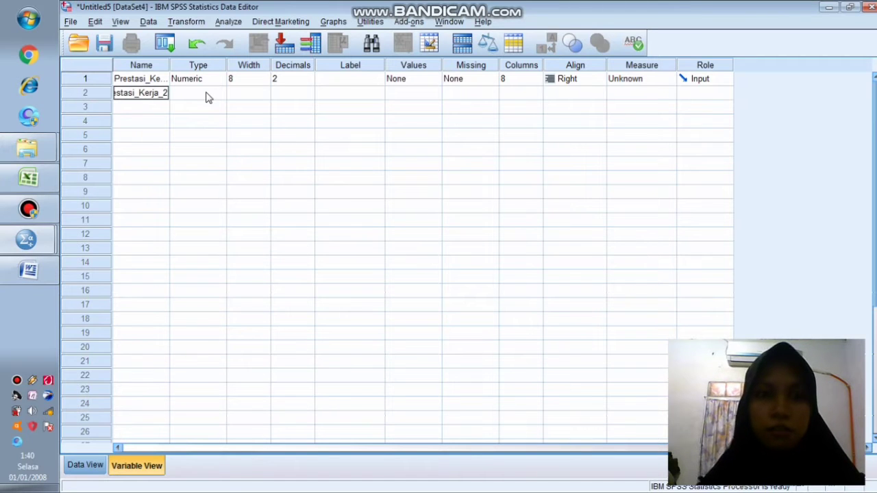
pyautogui.press('Return')
pyautogui.write('Prestasi_')
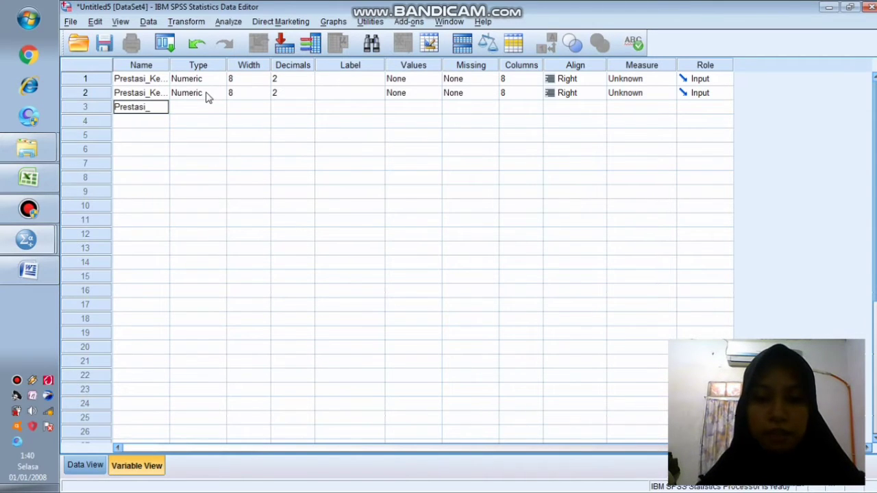
pyautogui.write('Kerja_')
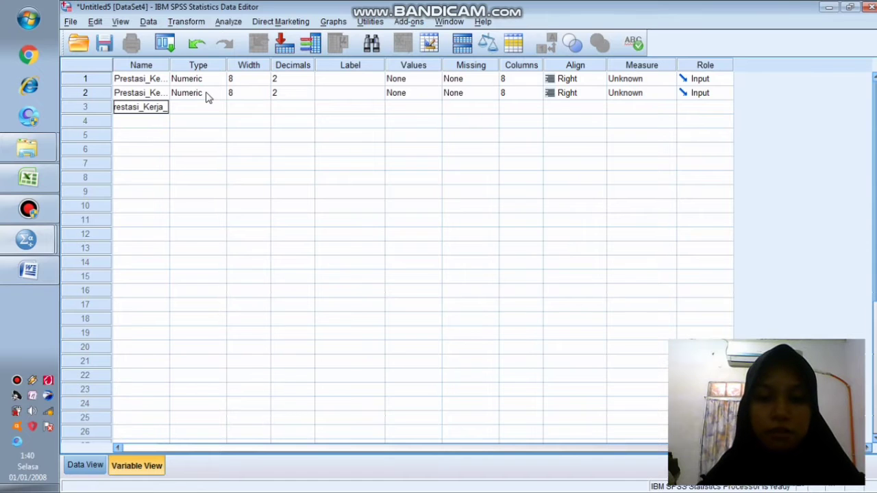
pyautogui.write('3')
pyautogui.press('Return')
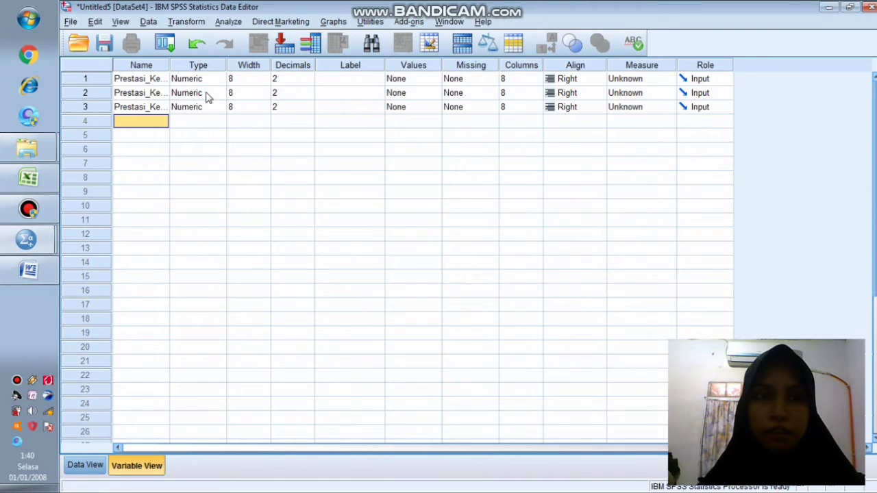
# Step: Add the fourth and fifth variables, named Prestasi_Kerja_4 and Prestasi_Kerja_5
pyautogui.write('Prestasi')
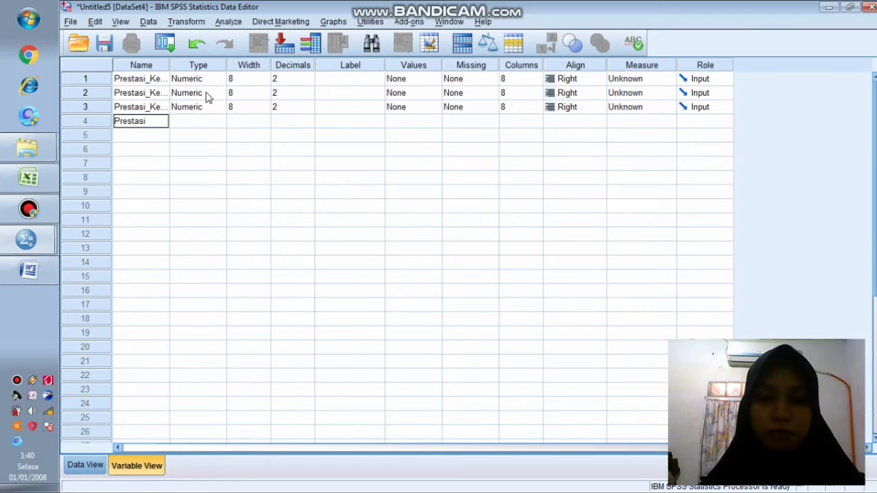
pyautogui.write('_Kerja_4')
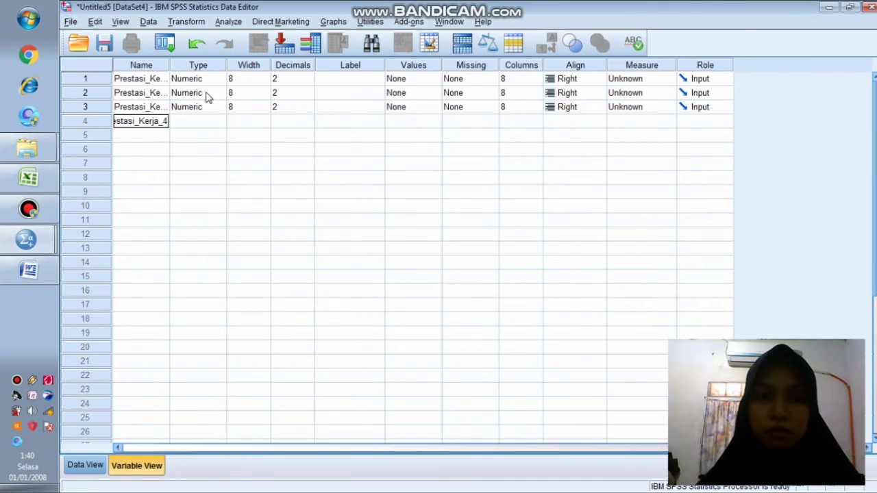
pyautogui.press('Return')
pyautogui.write('Prestasi')
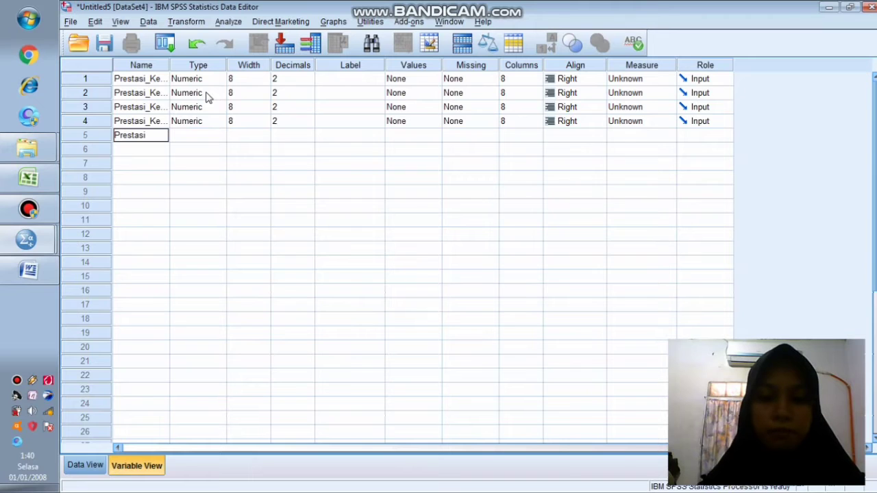
pyautogui.write('_Kerja_5')
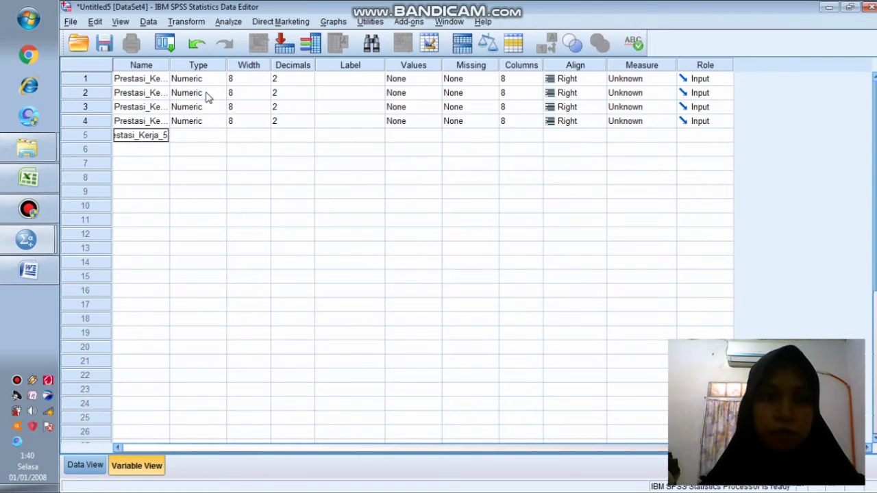
pyautogui.press('Return')
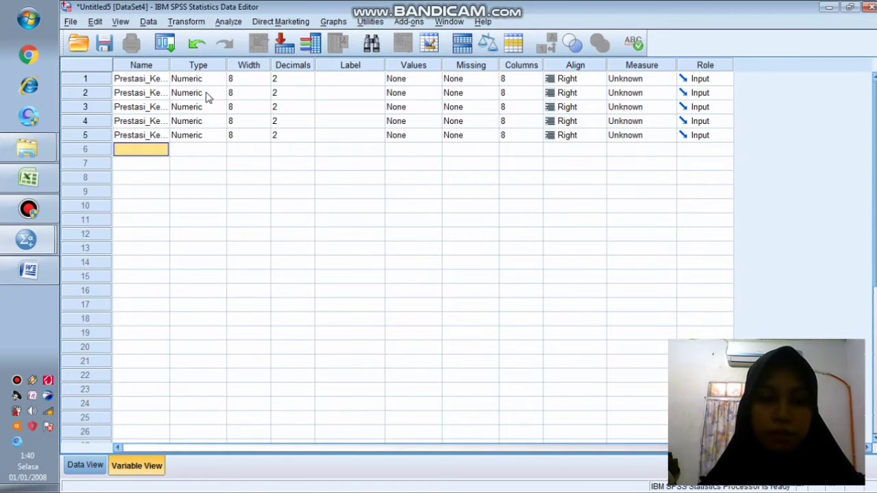
# Step: Add the sixth and seventh variables, named Prestasi_Kerja_6 and Prestasi_Kerja_7
pyautogui.write('Prestas')
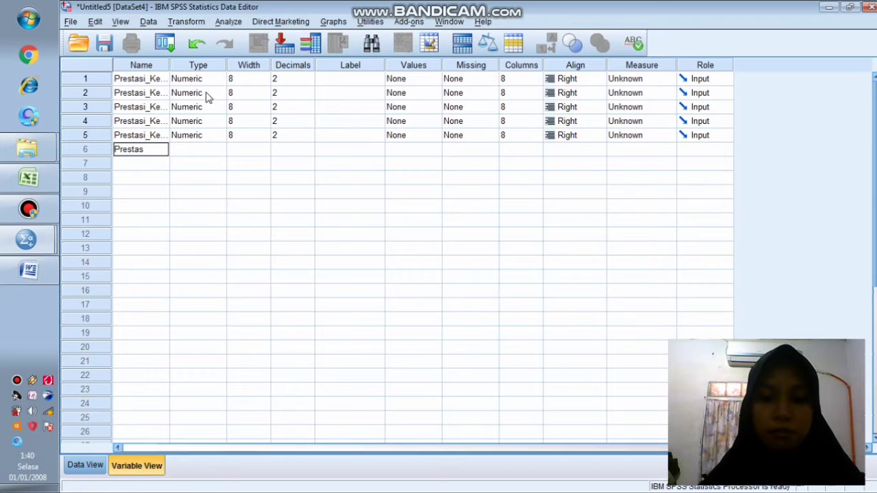
pyautogui.write('i_Kerja_6')
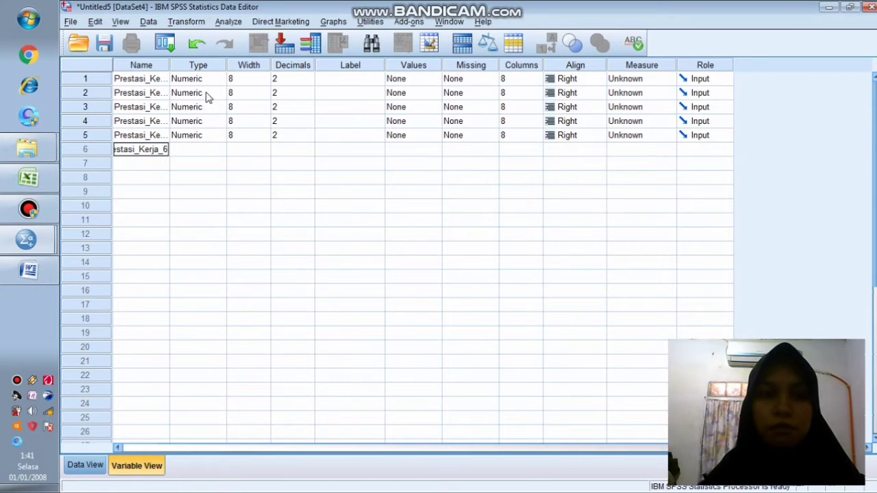
pyautogui.press('Return')
pyautogui.write('Prestas')
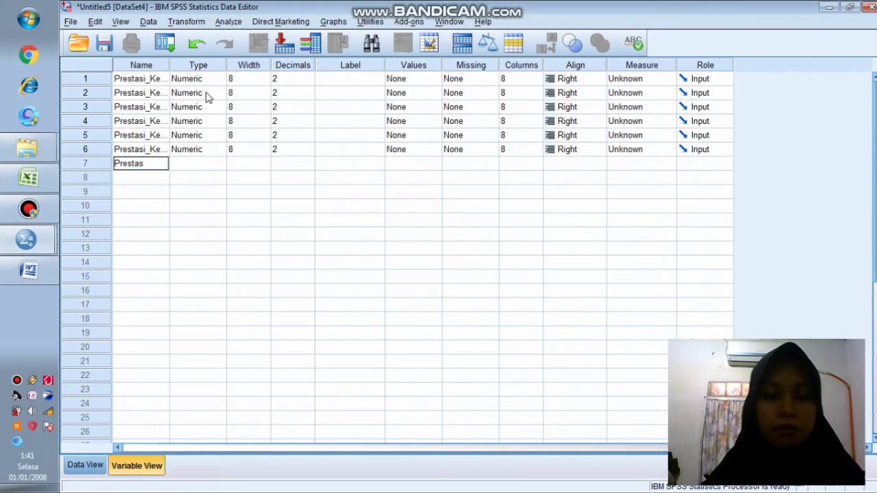
pyautogui.write('i_Kerja')
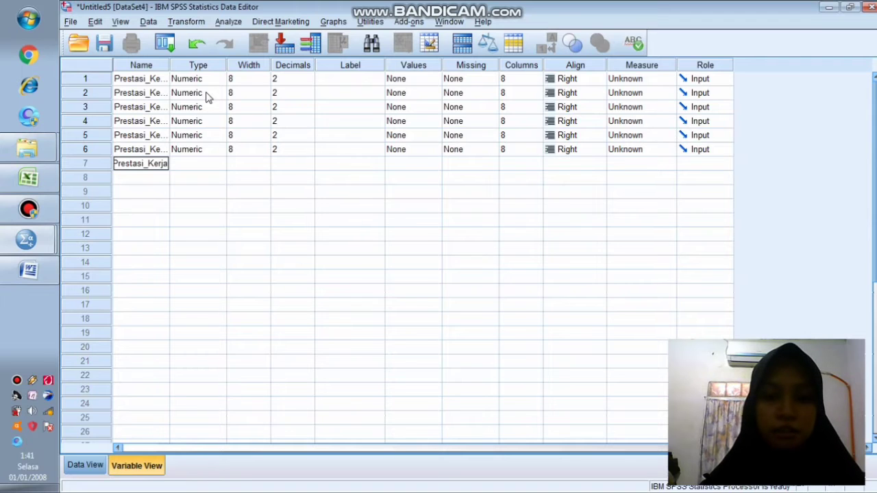
pyautogui.write('_7')
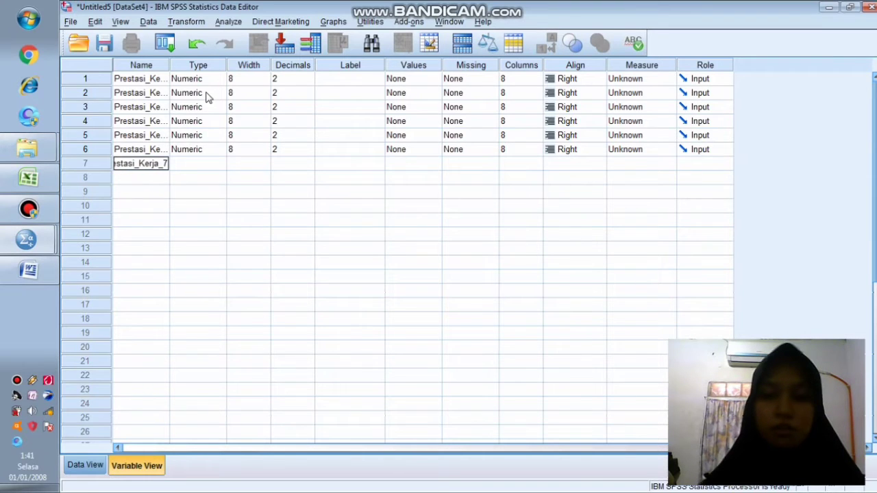
pyautogui.press('Return')
# Step: Add the eighth and ninth variables, named Prestasi_Kerja_8 and Prestasi_Kerja_9
pyautogui.write('Prestasi')
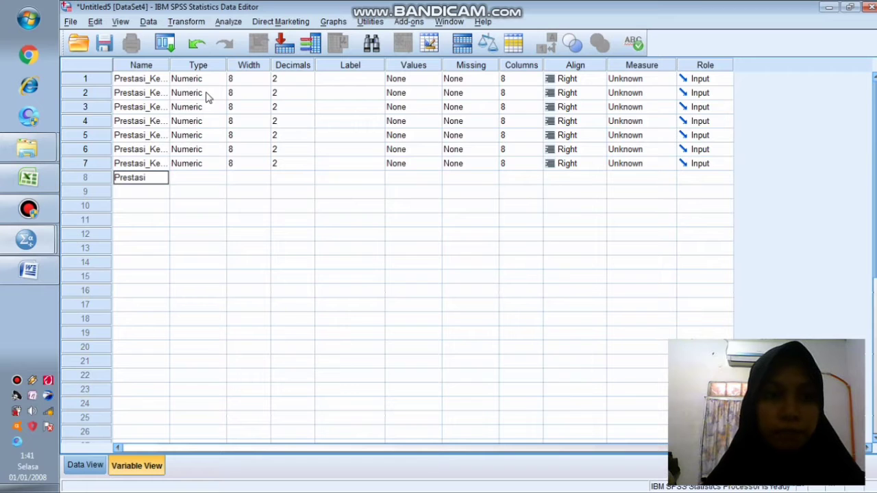
pyautogui.write('a_8')
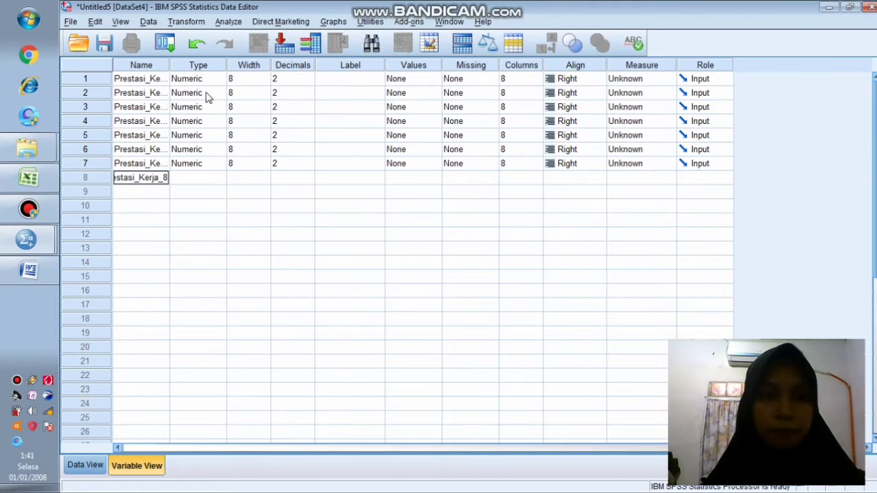
pyautogui.press('Return')
pyautogui.write('Prestasi_')
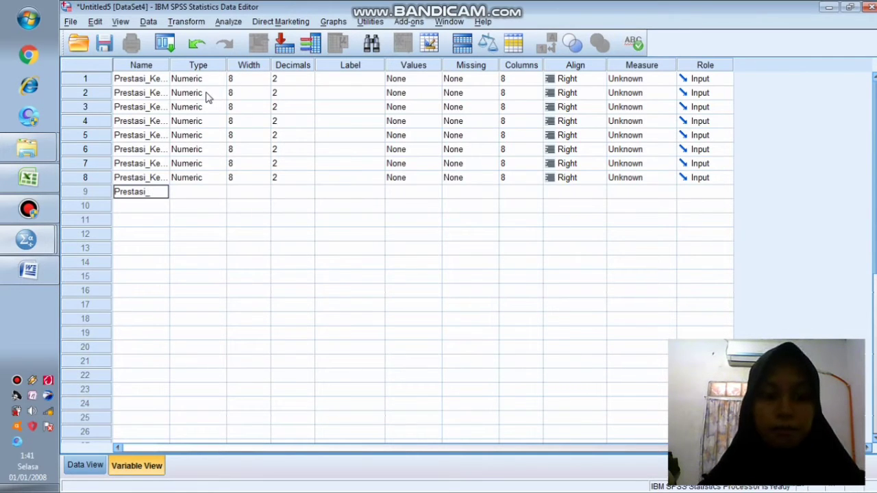
pyautogui.write('Kerja_9')
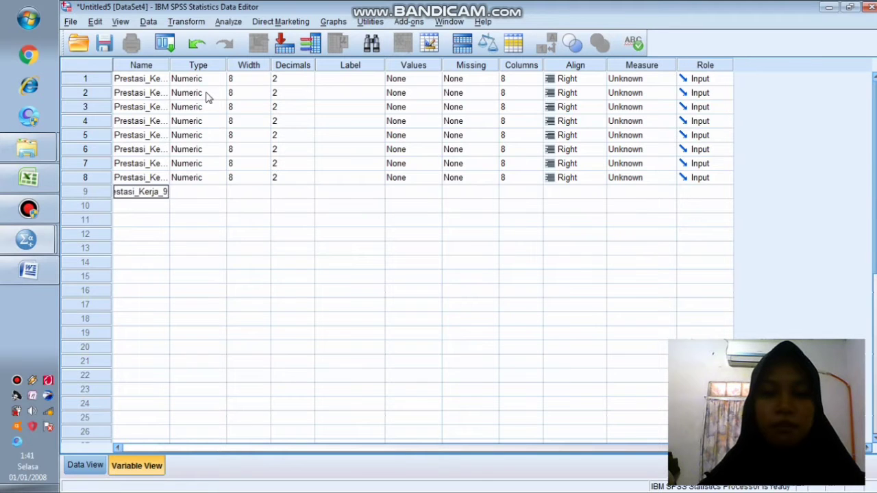
pyautogui.press('Return')
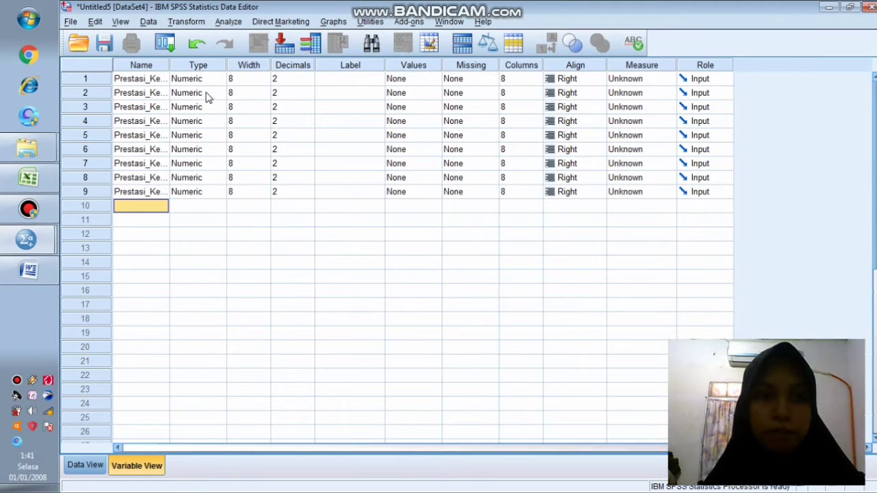
# Step: Add a tenth variable named Total and widen the Name column so the full variable names fit
pyautogui.write('T')
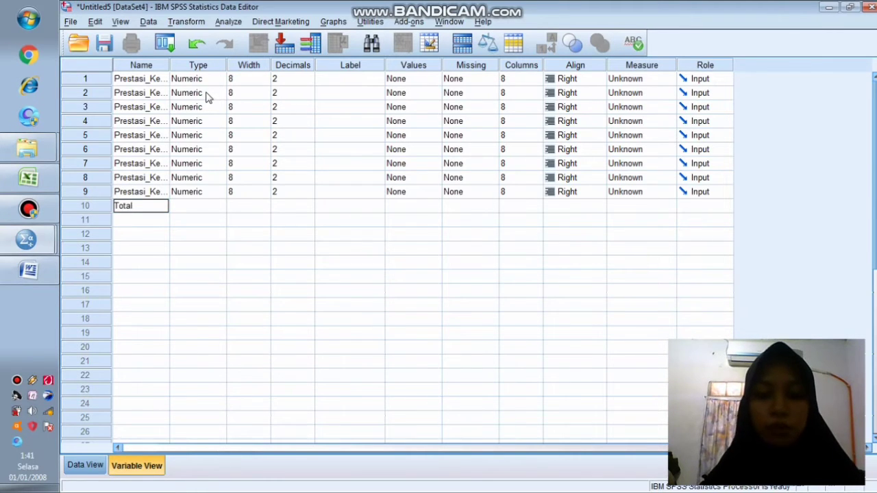
pyautogui.write('otal')
pyautogui.press('Return')
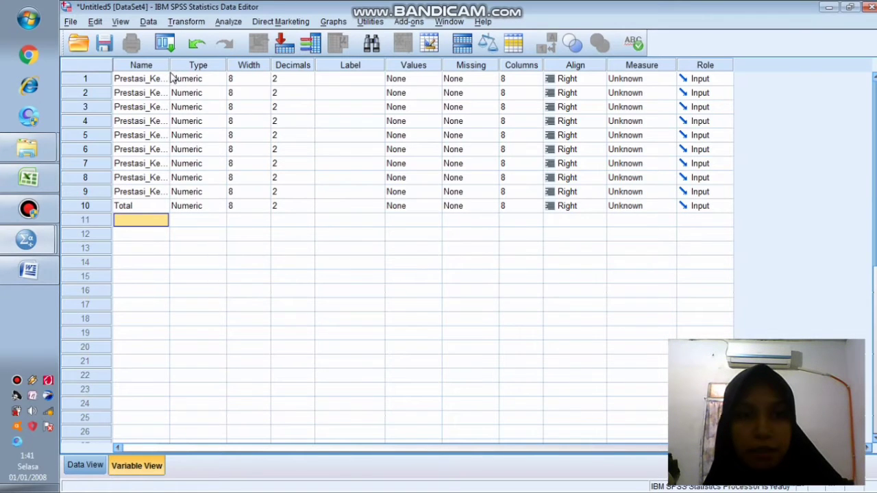
pyautogui.moveTo(171, 65); pyautogui.dragTo(191, 64)
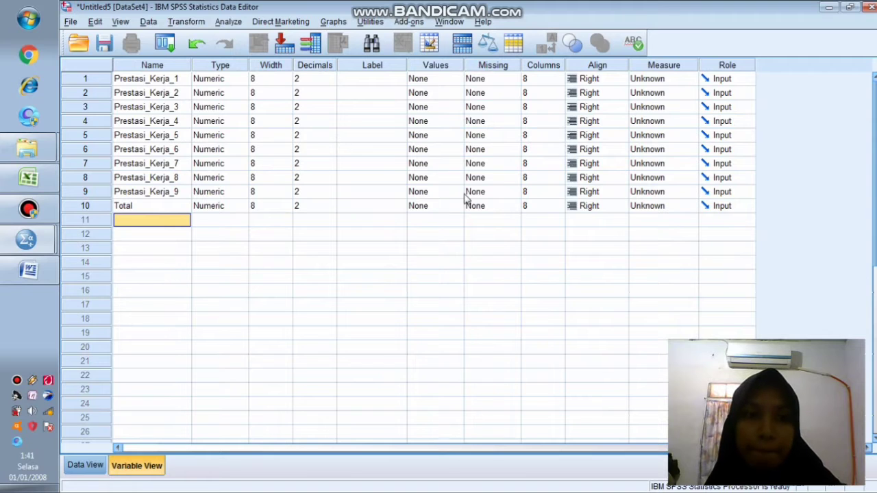
# Step: Set the measurement level of all nine Prestasi_Kerja variables and Total to Scale
pyautogui.click(663, 78)
pyautogui.click(656, 92)
pyautogui.click(662, 94)
pyautogui.click(656, 107)
pyautogui.click(656, 107)
pyautogui.click(656, 121)
pyautogui.click(657, 121)
pyautogui.click(657, 134)
pyautogui.click(662, 135)
pyautogui.click(655, 148)
pyautogui.click(658, 149)
pyautogui.click(654, 163)
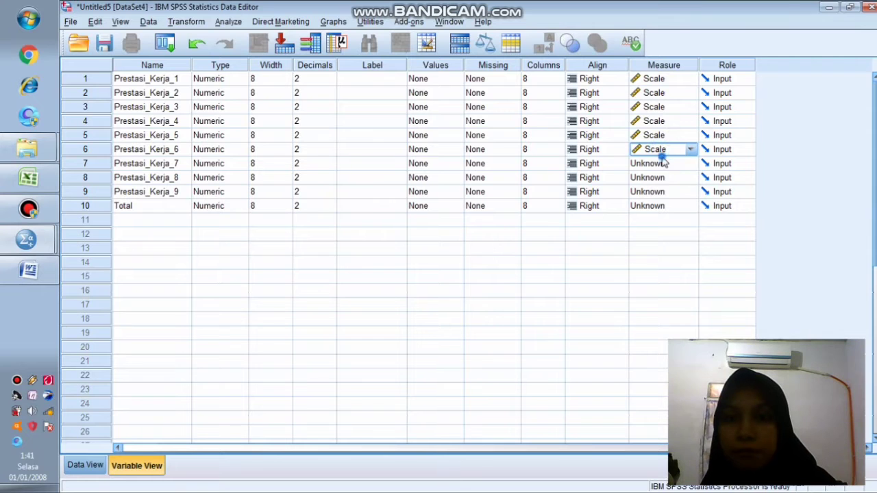
pyautogui.click(662, 164)
pyautogui.click(655, 177)
pyautogui.click(662, 177)
pyautogui.click(654, 191)
pyautogui.click(662, 191)
pyautogui.click(655, 205)
pyautogui.click(666, 205)
pyautogui.click(655, 219)
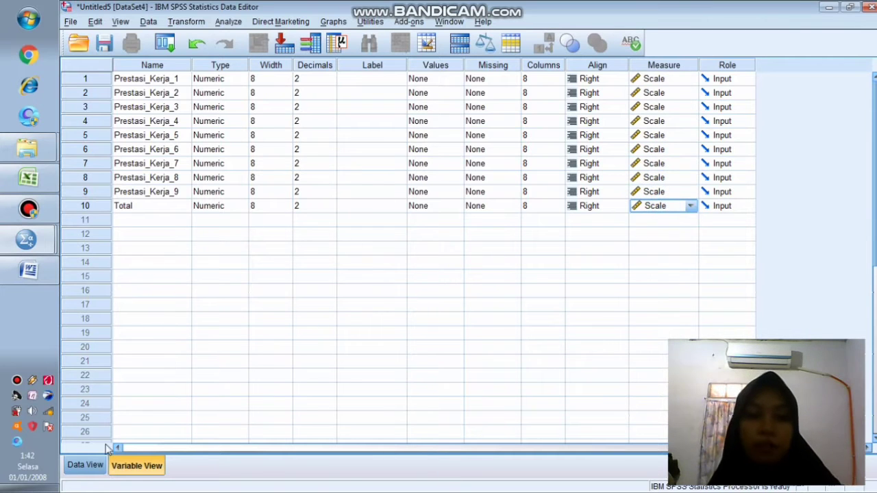
# Step: Switch to Excel and copy all respondents' answers and totals, cells B3 to K182, from the Prestasi Kerja (Z) sheet
pyautogui.click(86, 466)
pyautogui.click(28, 178)
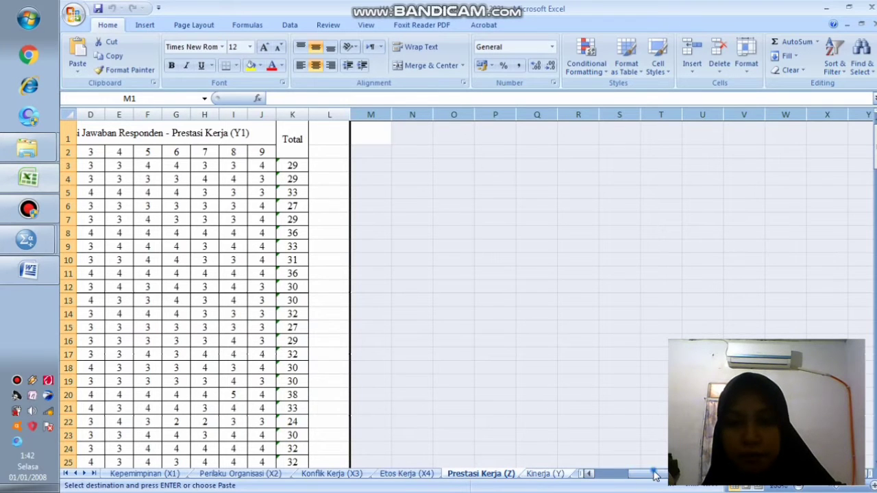
pyautogui.moveTo(652, 473); pyautogui.dragTo(527, 474)
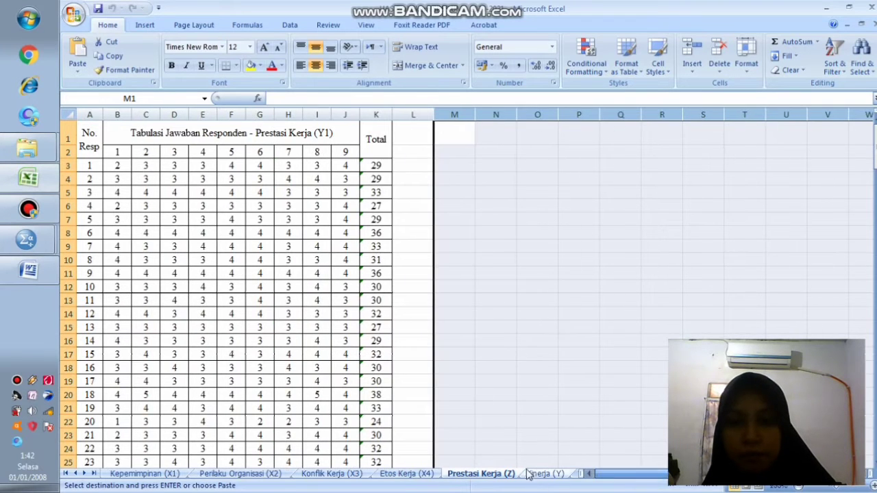
pyautogui.click(117, 165)
pyautogui.moveTo(117, 165); pyautogui.dragTo(372, 437)
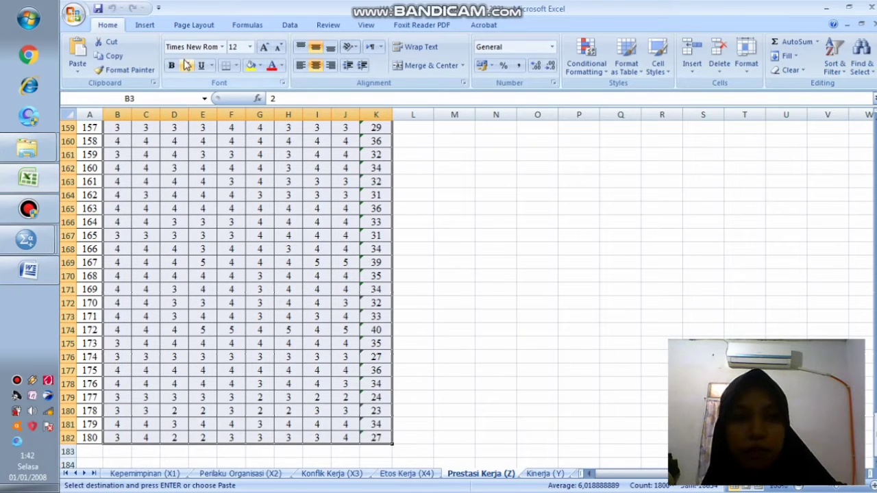
pyautogui.click(110, 56)
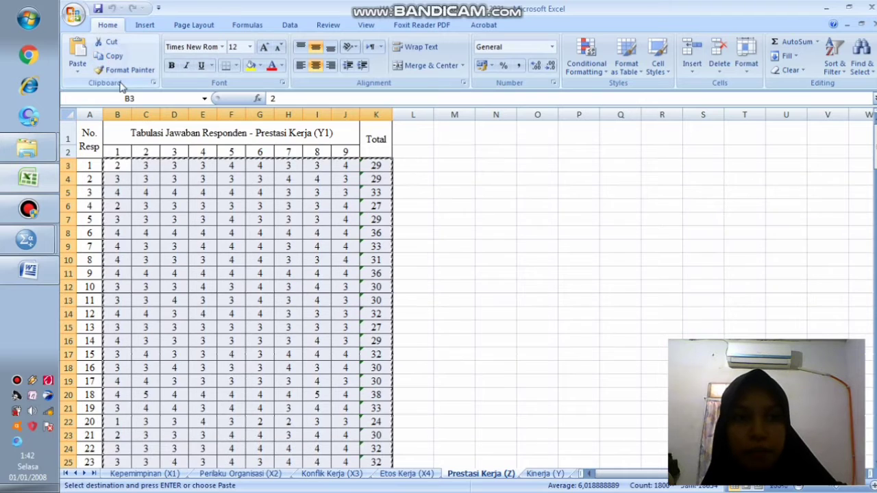
# Step: Switch to the Untitled5 dataset in SPSS and paste the copied data starting at case 1 of Prestasi_Kerja_1
pyautogui.click(25, 245)
pyautogui.click(82, 294)
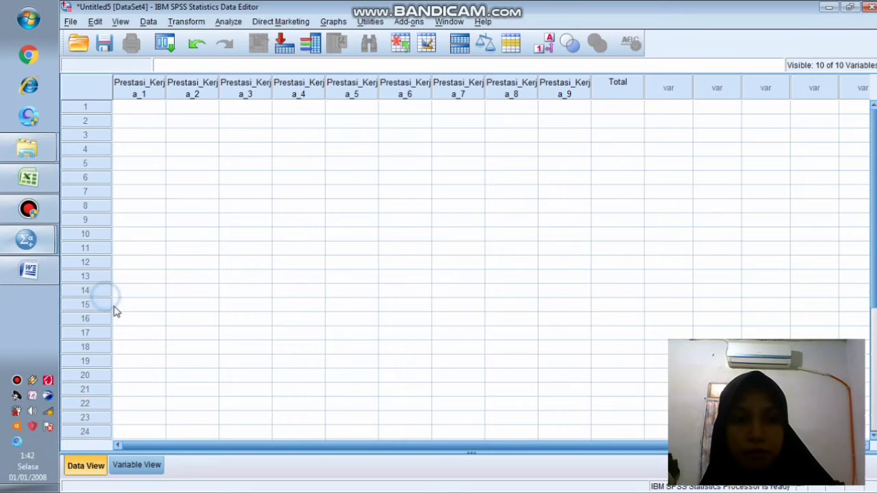
pyautogui.click(138, 110)
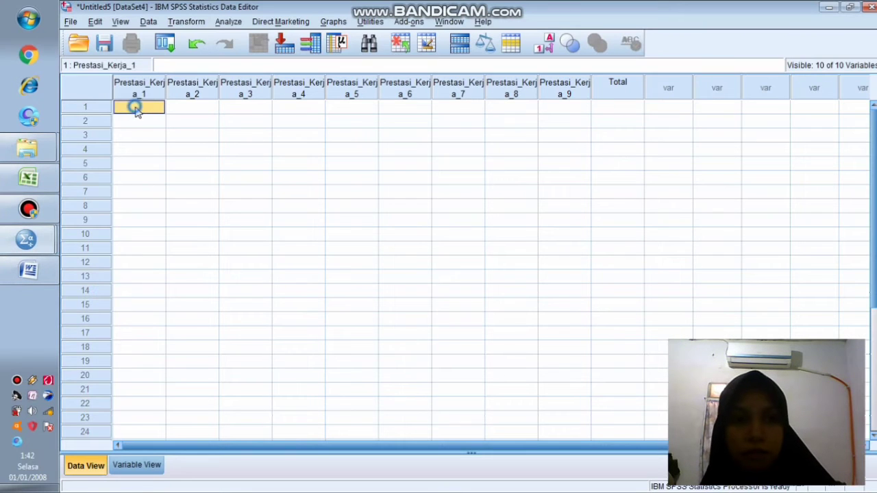
pyautogui.click(97, 22)
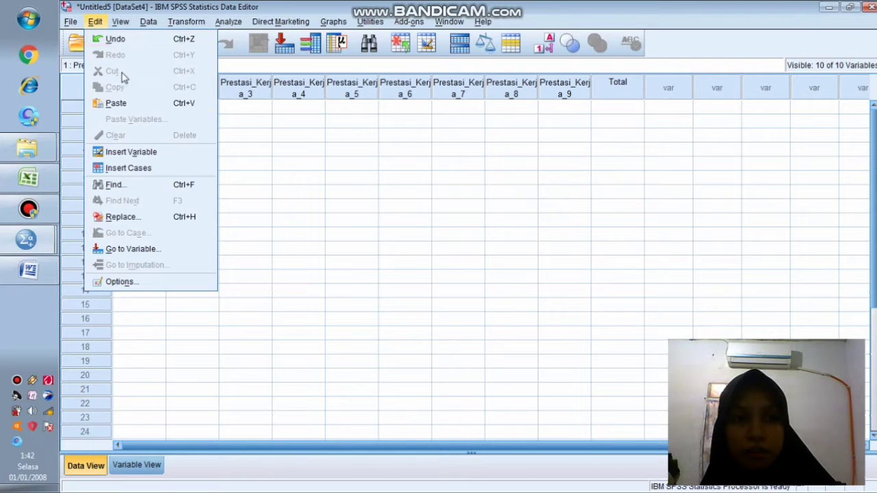
pyautogui.click(137, 104)
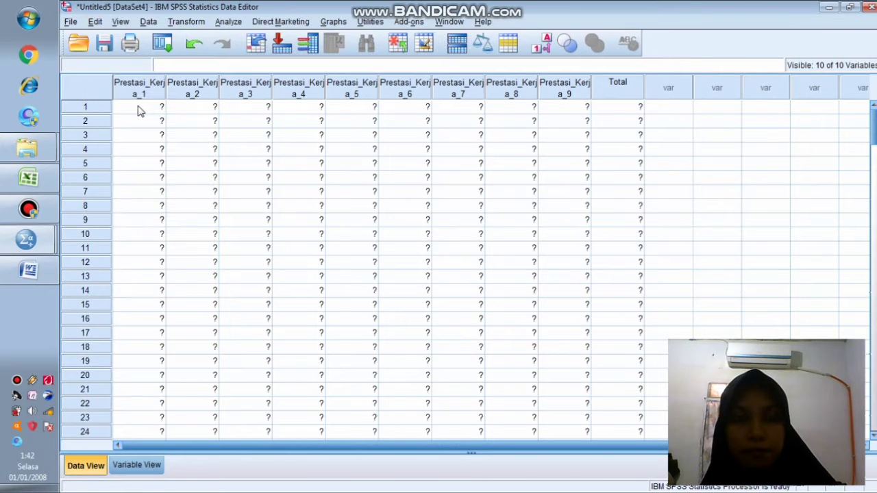
# Step: Run a two-tailed Pearson bivariate correlation on Prestasi_Kerja_1 through Prestasi_Kerja_9 and Total
pyautogui.click(228, 21)
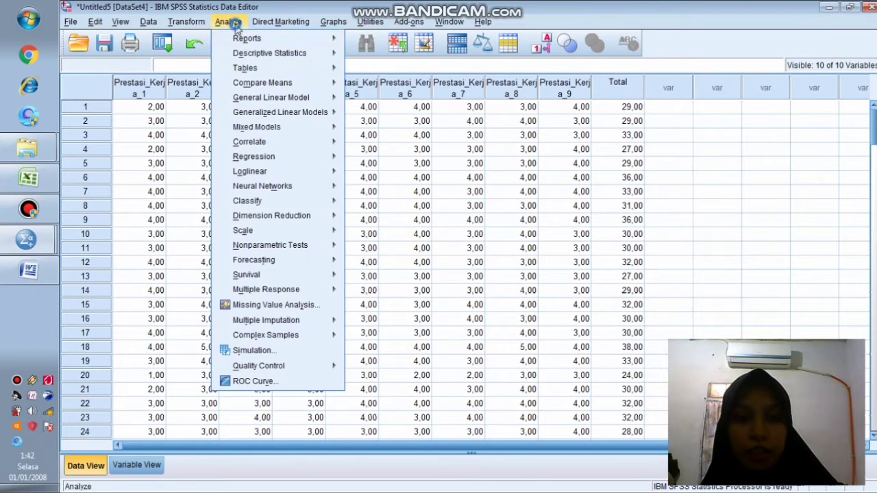
pyautogui.click(276, 143)
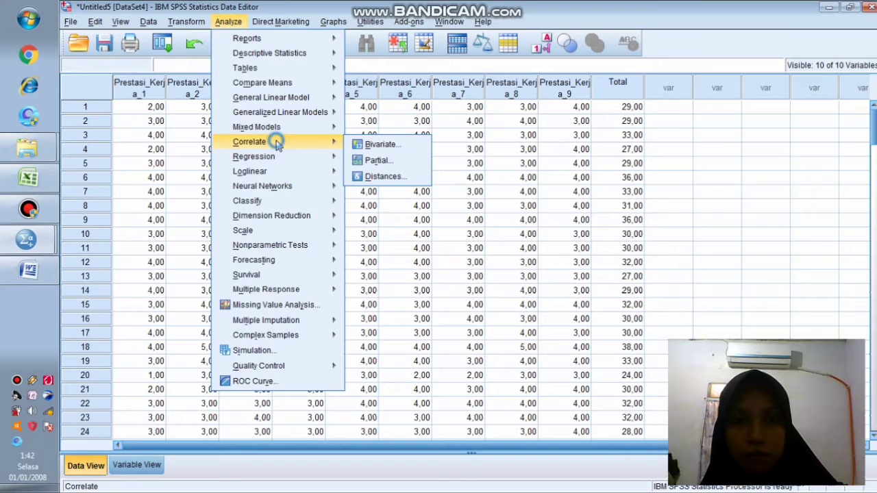
pyautogui.click(380, 144)
pyautogui.moveTo(370, 156); pyautogui.dragTo(418, 229)
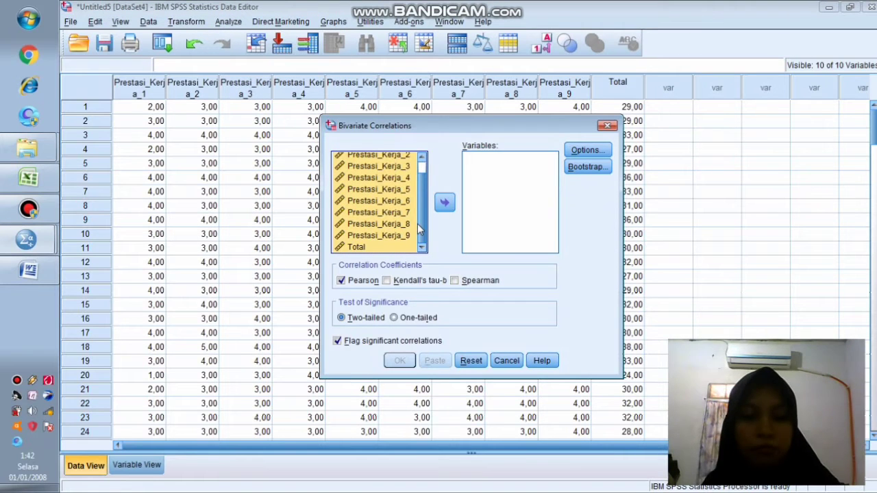
pyautogui.click(444, 202)
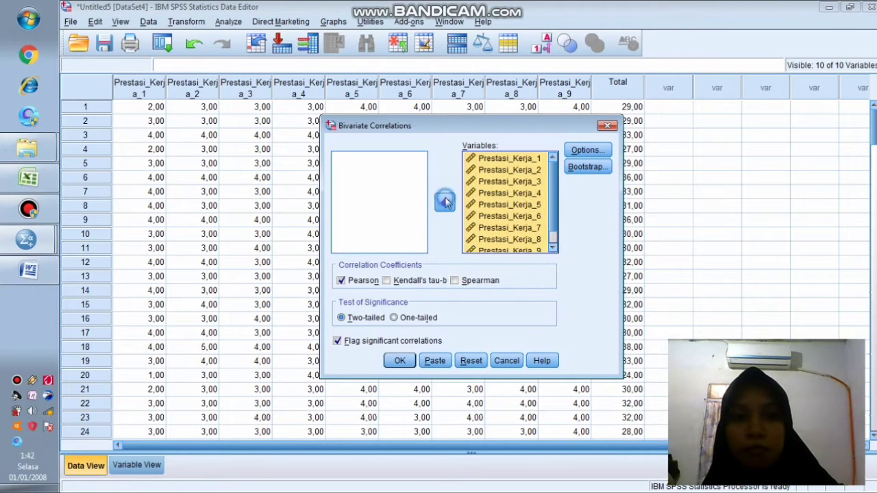
pyautogui.click(402, 362)
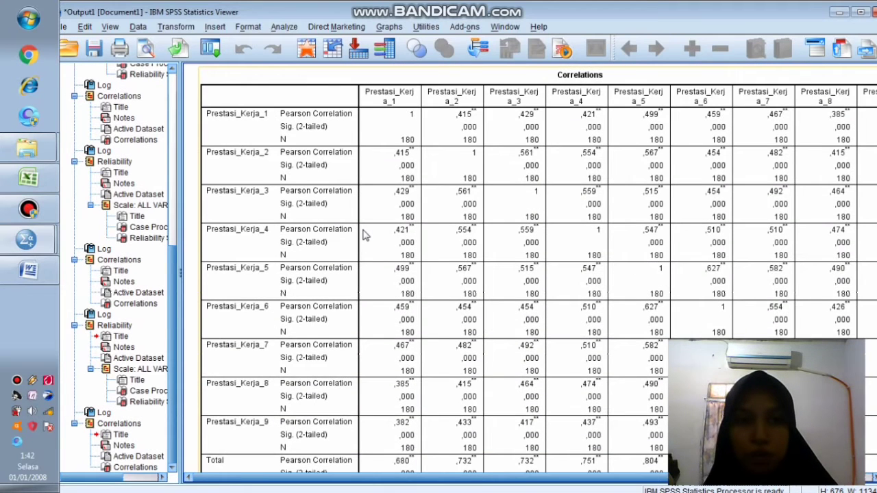
# Step: Examine the Prestasi Kerja correlations output, switch to Word and locate Tabel 5, Uji Validitas Prestasi Kerja
pyautogui.scroll(-2, 365, 235)
pyautogui.scroll(4, 365, 235)
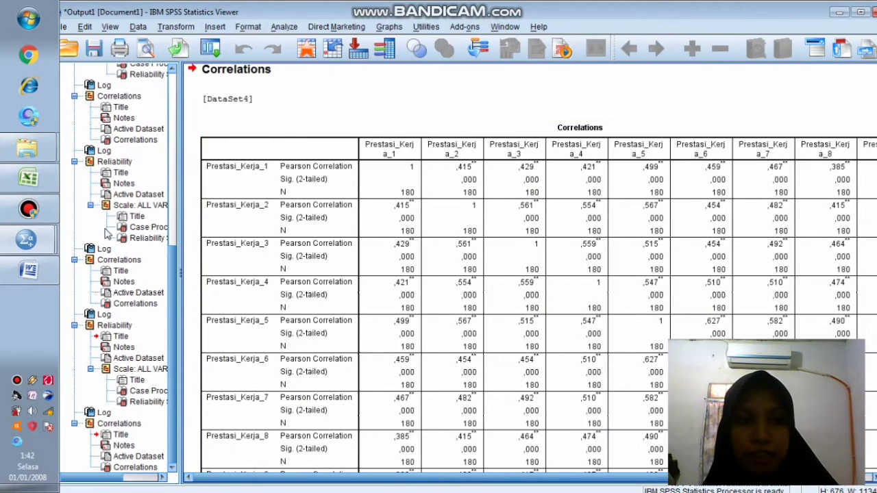
pyautogui.click(28, 271)
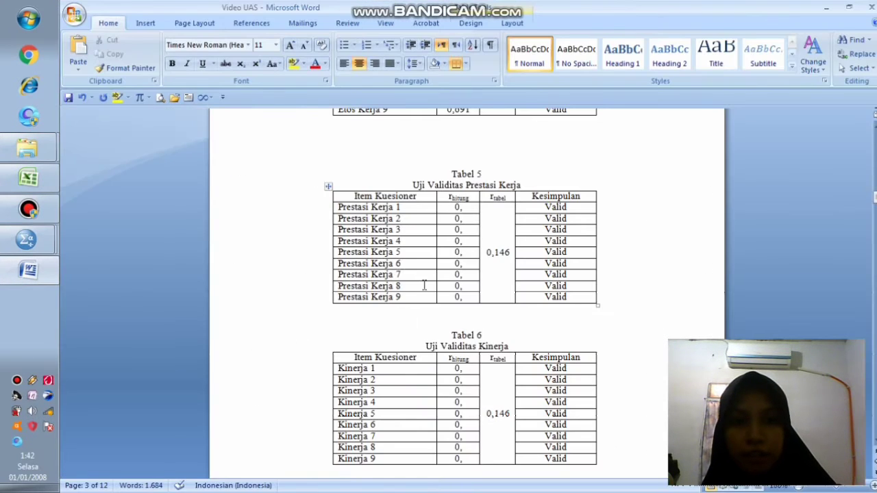
pyautogui.scroll(-1, 424, 286)
pyautogui.scroll(3, 424, 285)
pyautogui.scroll(-1, 420, 283)
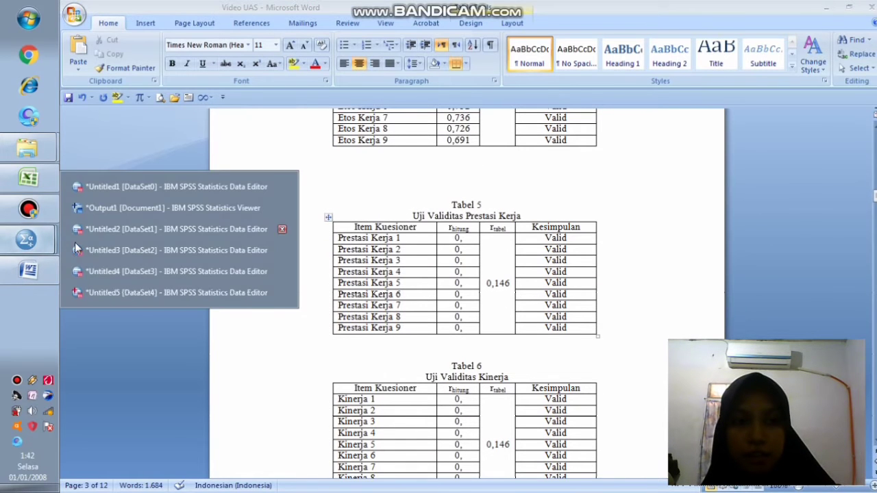
# Step: Look up the Prestasi_Kerja_1 correlation with Total in the SPSS output and enter 0,680 as its r hitung in Word's Tabel 5
pyautogui.click(119, 293)
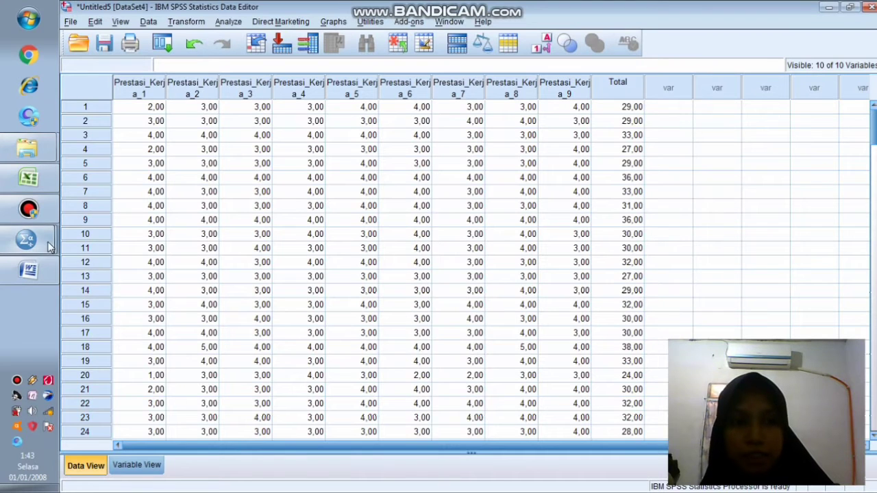
pyautogui.click(27, 240)
pyautogui.click(133, 209)
pyautogui.click(287, 271)
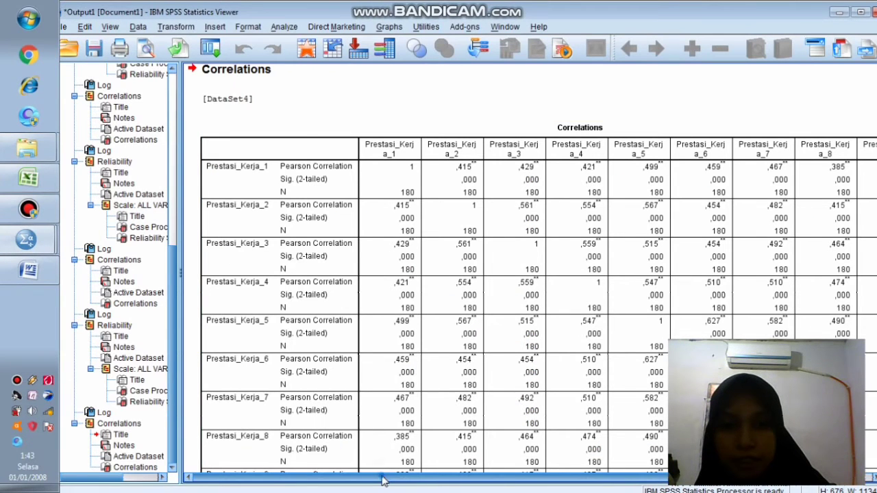
pyautogui.moveTo(383, 476); pyautogui.dragTo(483, 490)
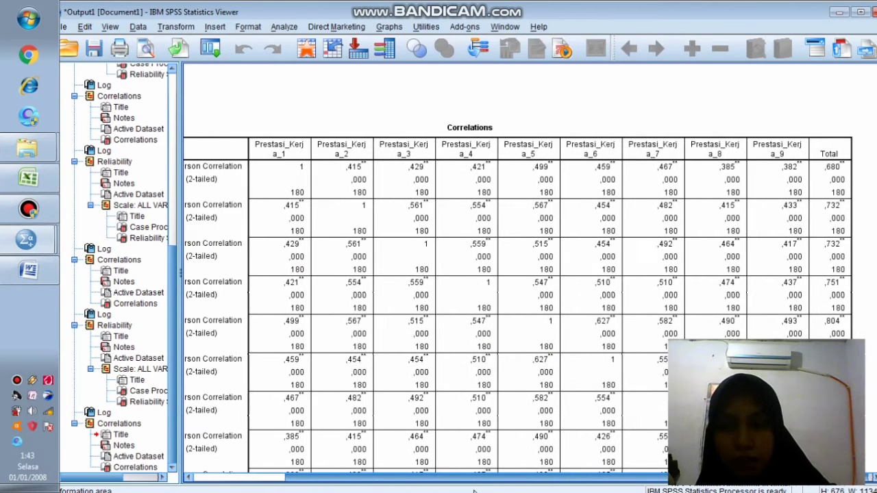
pyautogui.click(28, 269)
pyautogui.click(476, 237)
pyautogui.write('680')
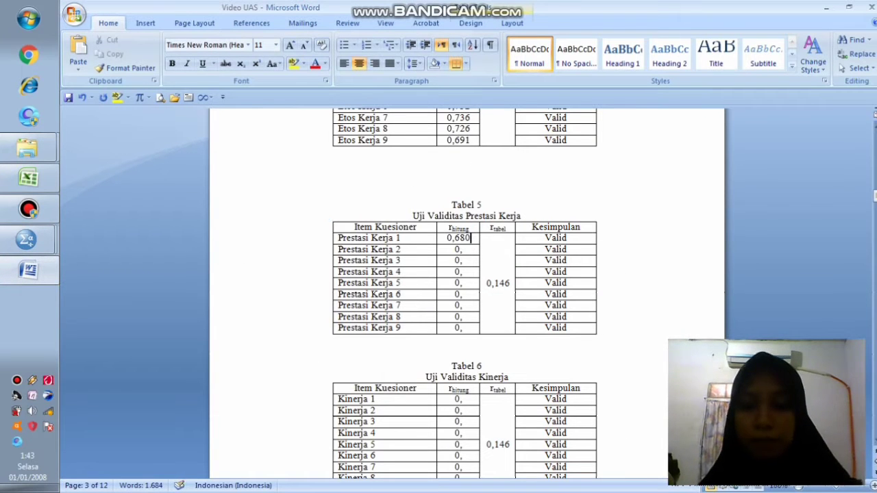
# Step: Look up the Prestasi_Kerja_2 correlation with Total in the SPSS output and enter 0,732 as its r hitung in Word's Tabel 5
pyautogui.press('Down')
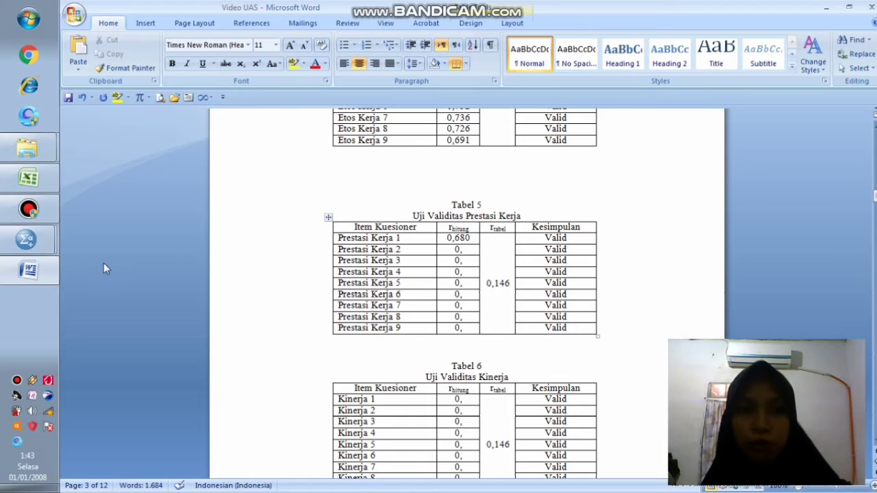
pyautogui.click(43, 275)
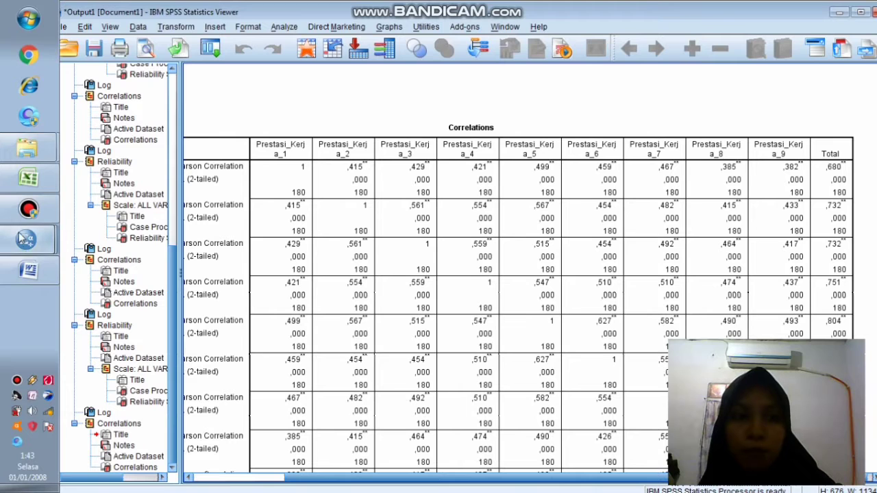
pyautogui.click(33, 258)
pyautogui.moveTo(61, 219)
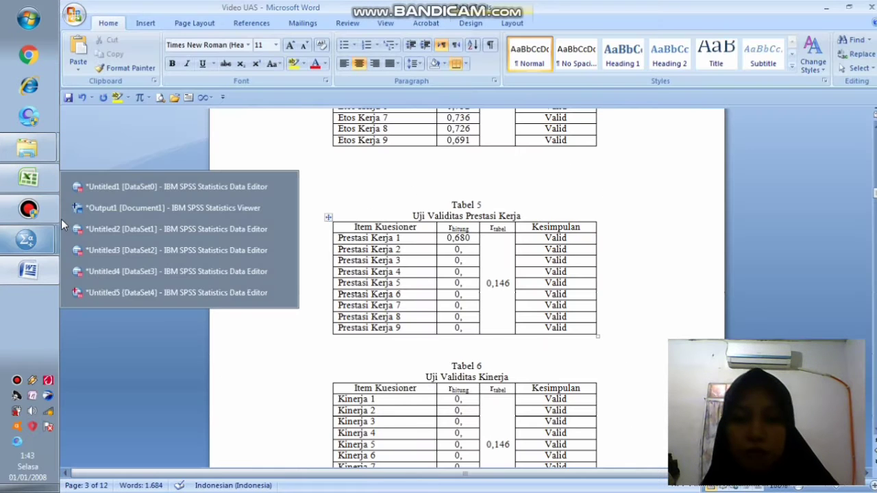
pyautogui.click(157, 346)
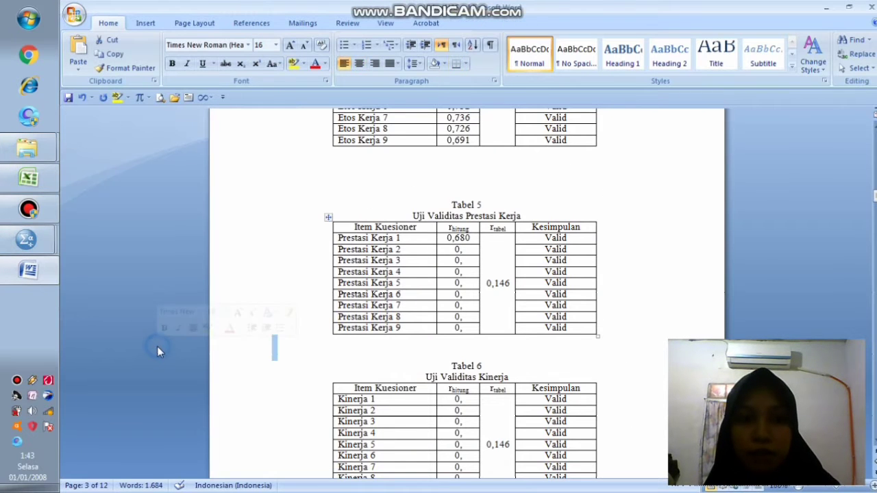
pyautogui.click(463, 249)
pyautogui.write('732')
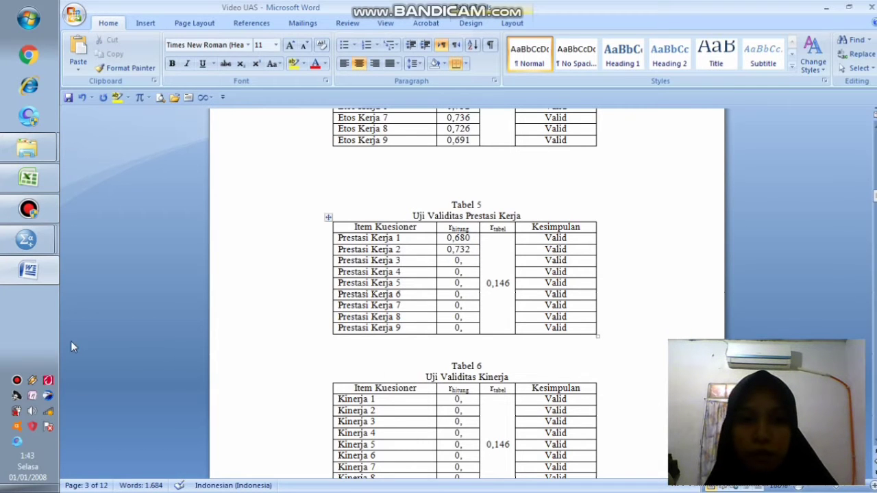
# Step: Check the Prestasi_Kerja_3 correlation with Total in the SPSS output and fill in its r hitung in Word's Tabel 5 as 0,732
pyautogui.click(28, 239)
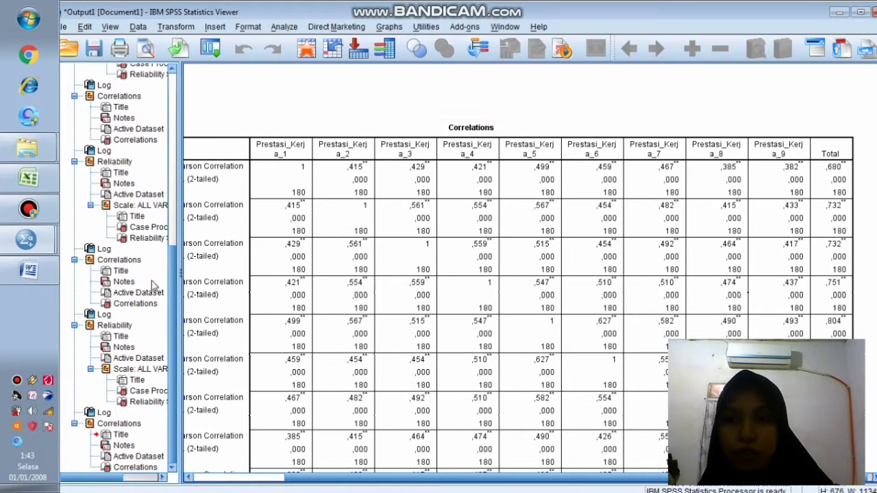
pyautogui.click(28, 270)
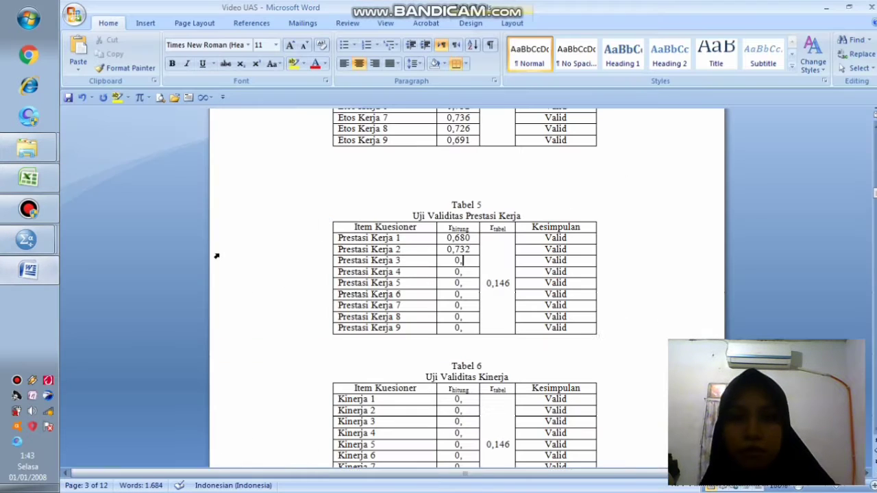
pyautogui.write('7')
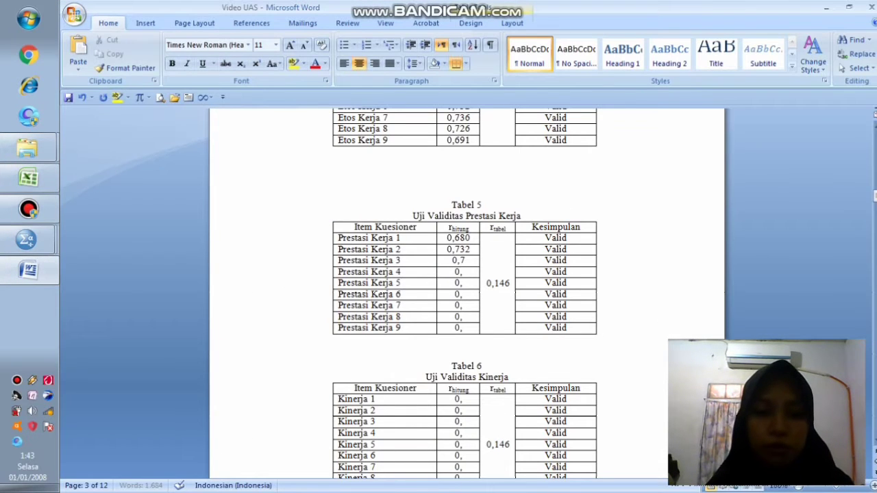
pyautogui.scroll(3, 347, 234)
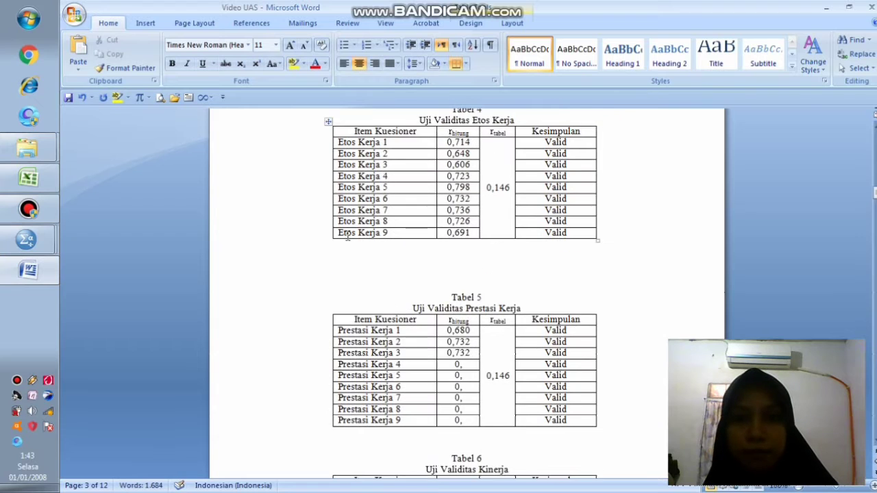
pyautogui.scroll(-2, 348, 235)
pyautogui.scroll(-1, 347, 235)
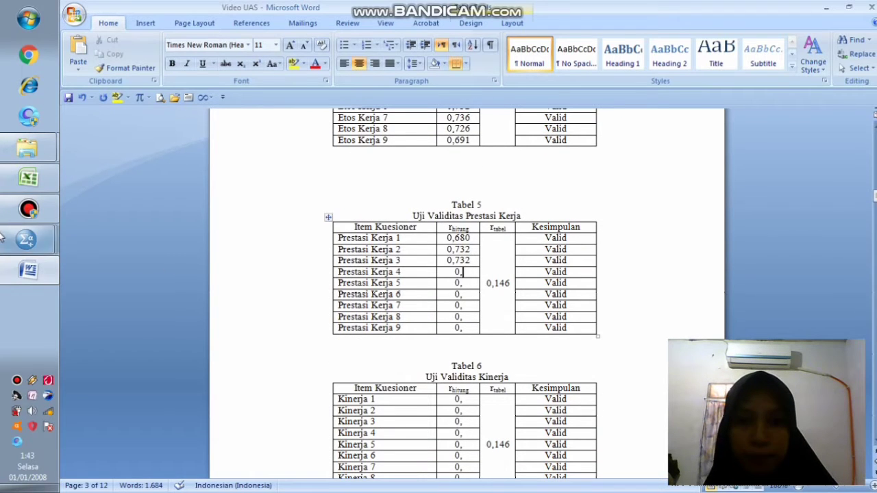
# Step: Copy the Total correlations of Prestasi_Kerja_4 and 5 from the SPSS output into Word's Tabel 5 as 0,751 and 0,804
pyautogui.click(41, 268)
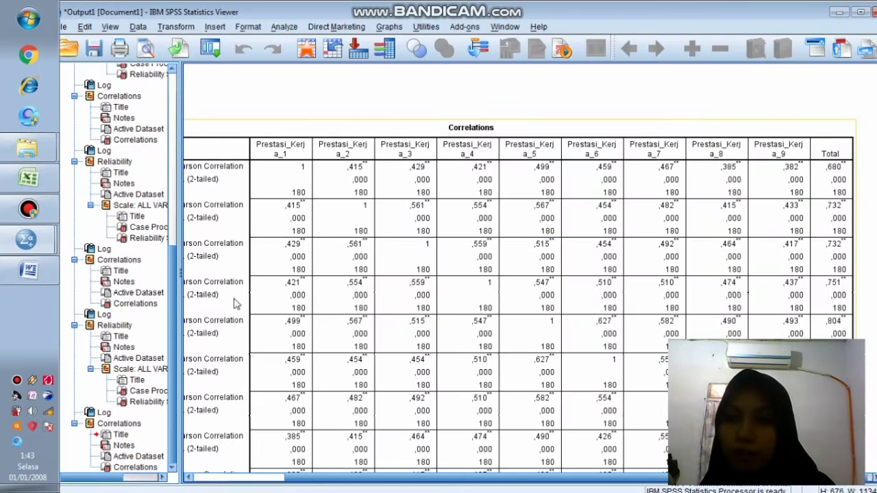
pyautogui.click(32, 271)
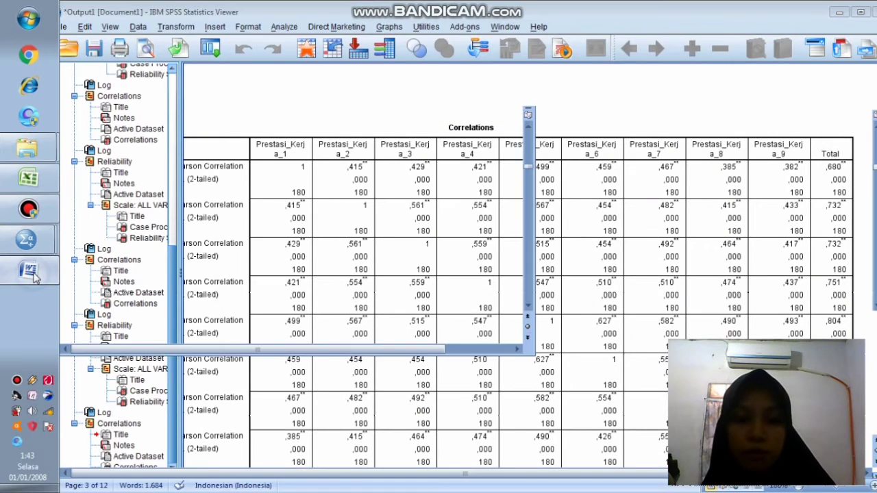
pyautogui.write('751')
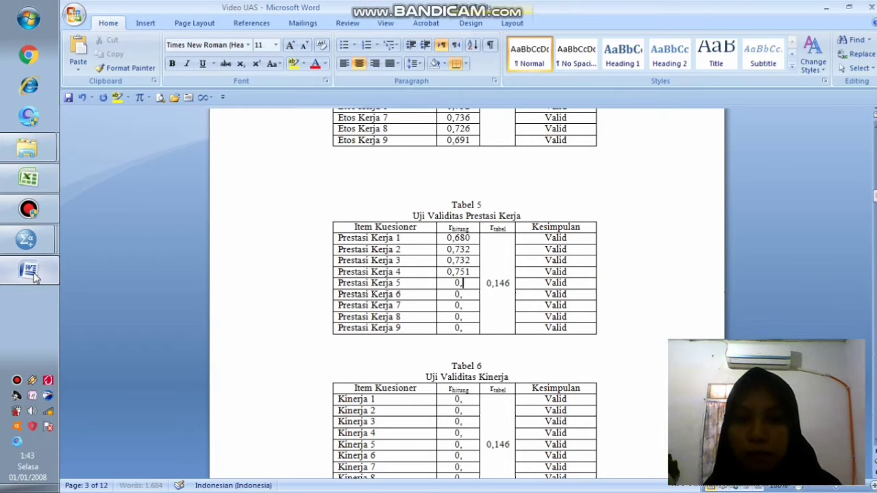
pyautogui.click(28, 272)
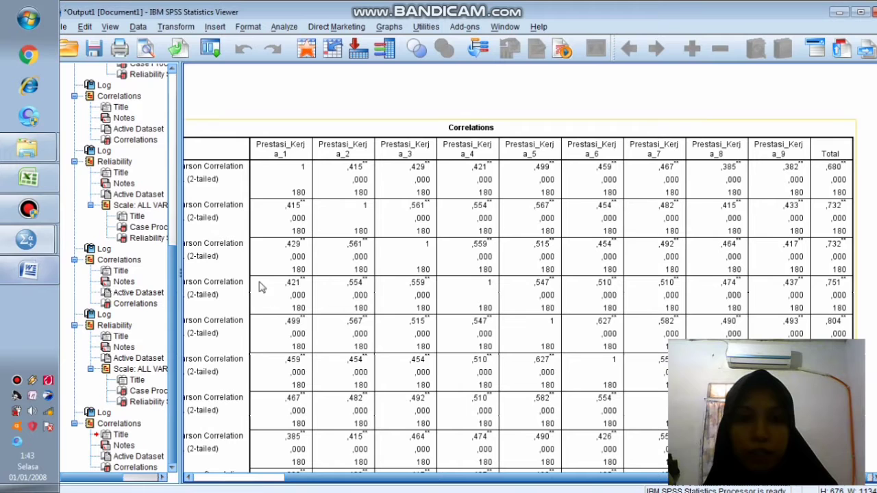
pyautogui.click(53, 270)
pyautogui.write('804')
# Step: Read the Total correlations of Prestasi_Kerja_6 and 7 in SPSS and enter 0,751 and 0,776 as their r hitung in Word's Tabel 5
pyautogui.click(34, 273)
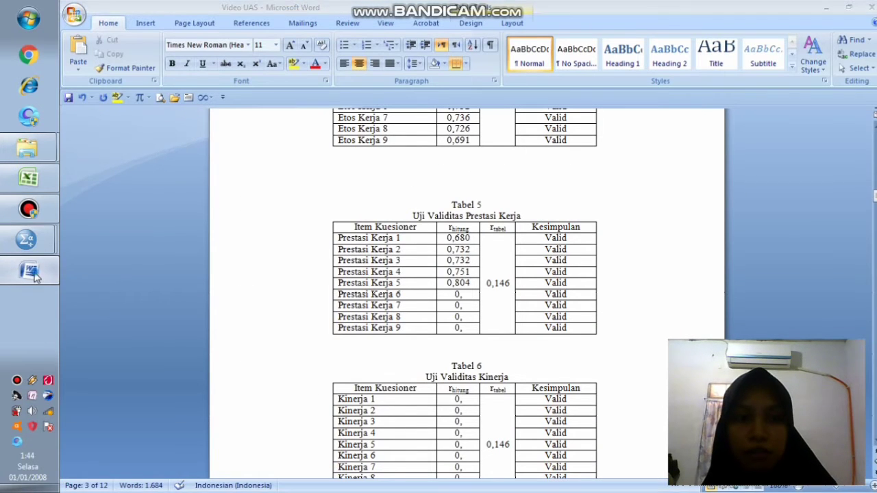
pyautogui.scroll(-3, 252, 261)
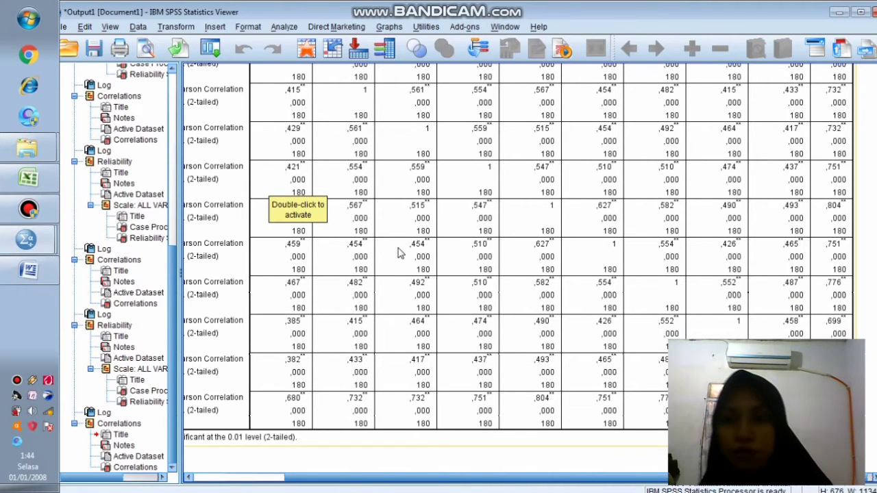
pyautogui.click(28, 270)
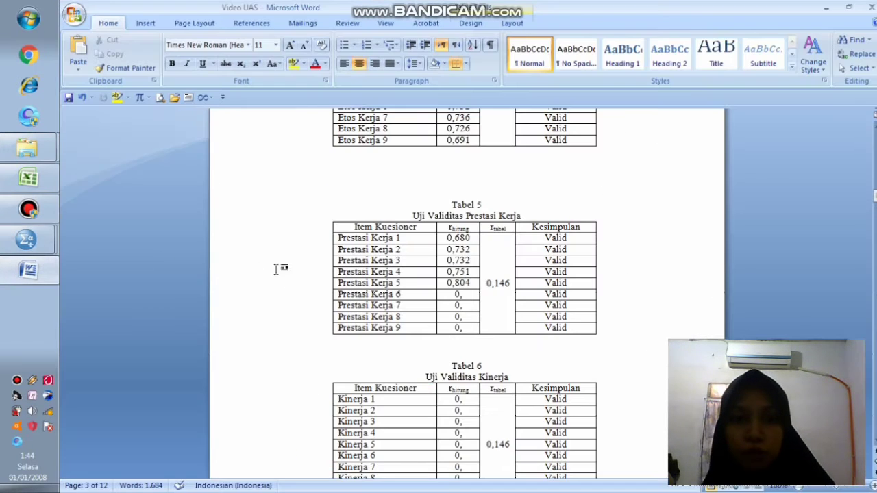
pyautogui.write('751')
pyautogui.press('Down')
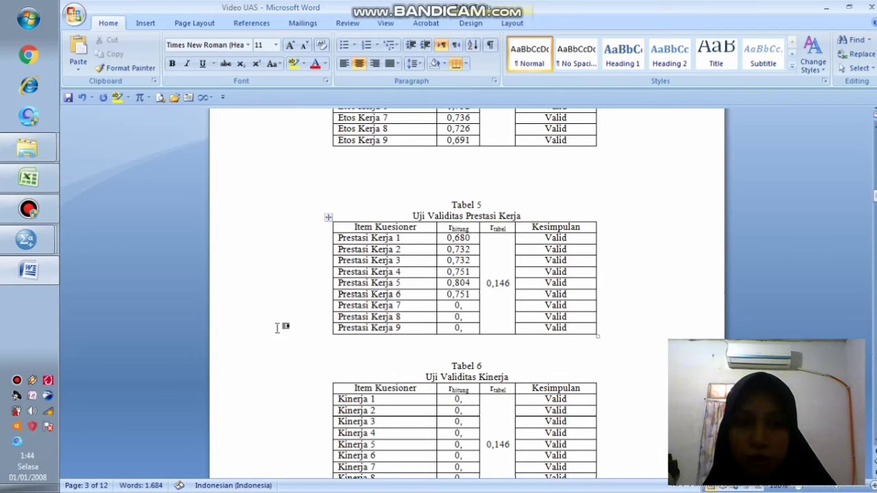
pyautogui.click(29, 270)
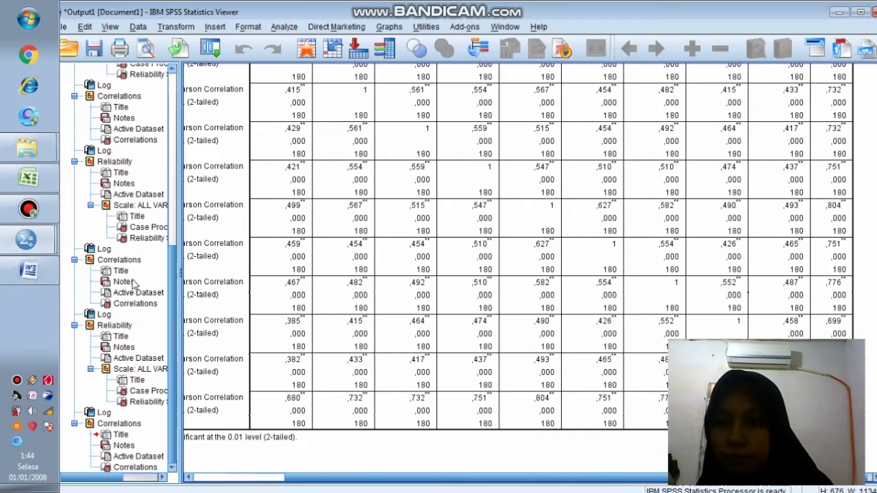
pyautogui.click(29, 270)
pyautogui.write('776')
pyautogui.press('Down')
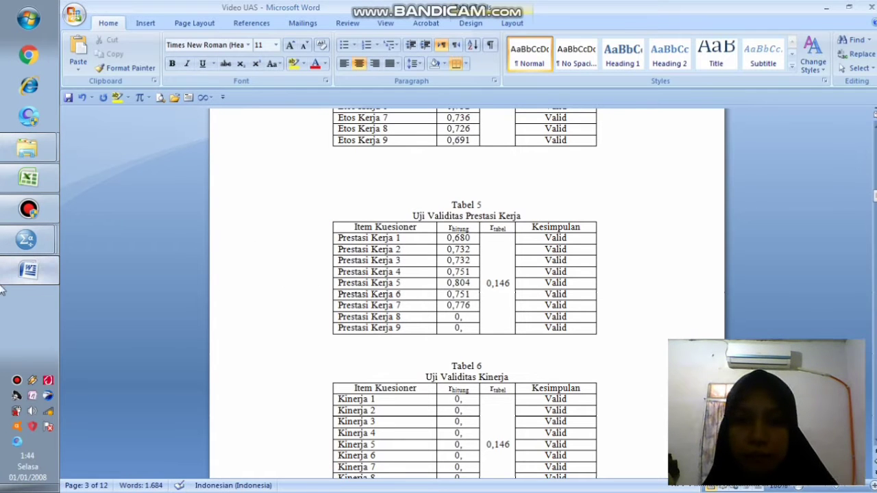
# Step: Complete Word's Tabel 5 with the SPSS Total correlations of Prestasi_Kerja_8 and 9, entering 0,699 and 0,697
pyautogui.click(31, 270)
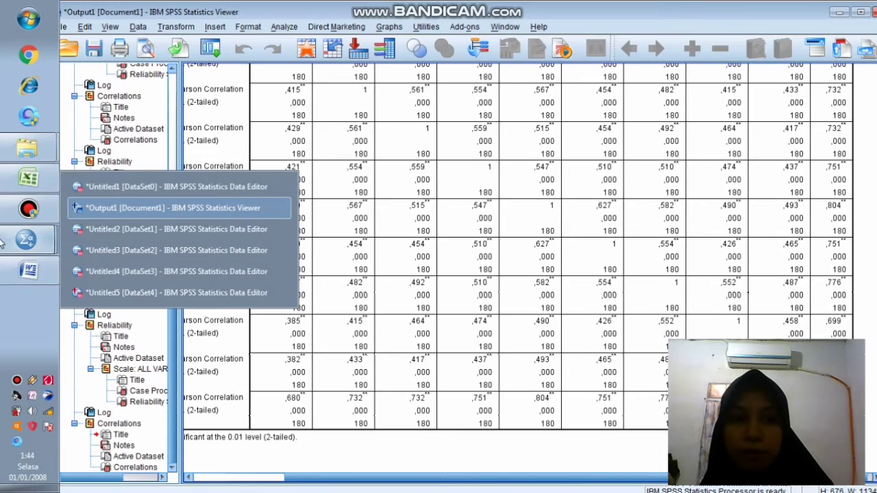
pyautogui.click(31, 272)
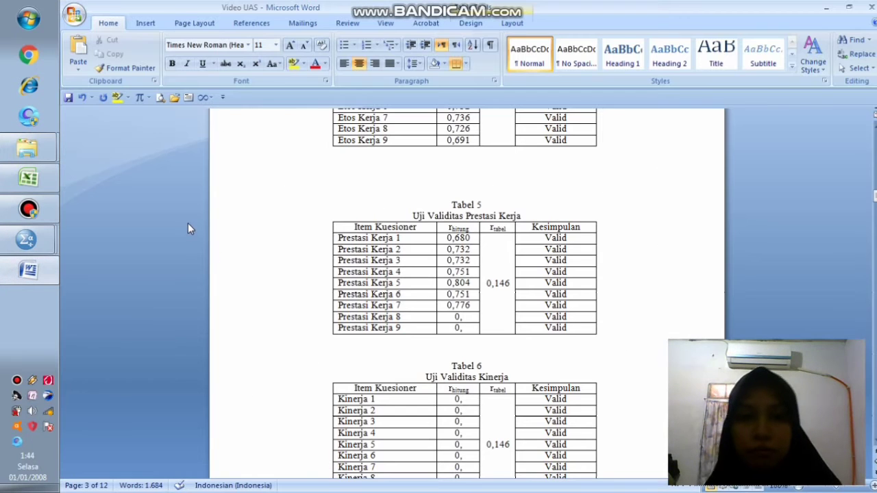
pyautogui.write('699')
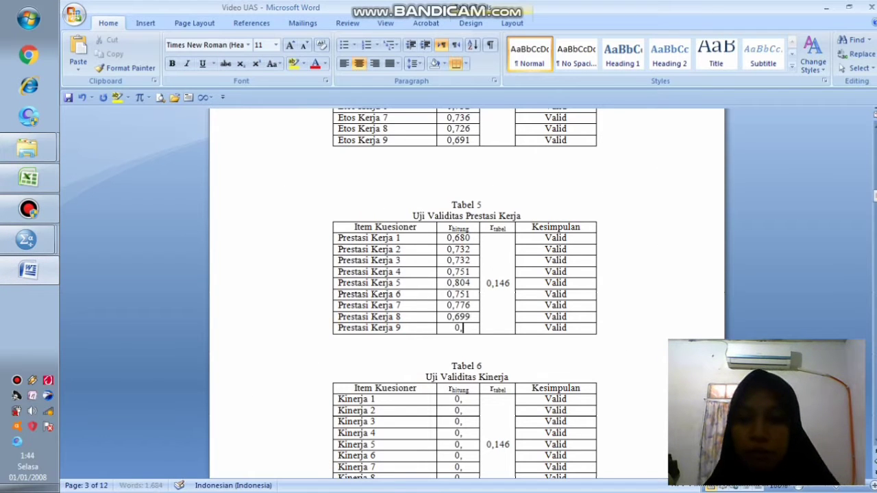
pyautogui.click(28, 239)
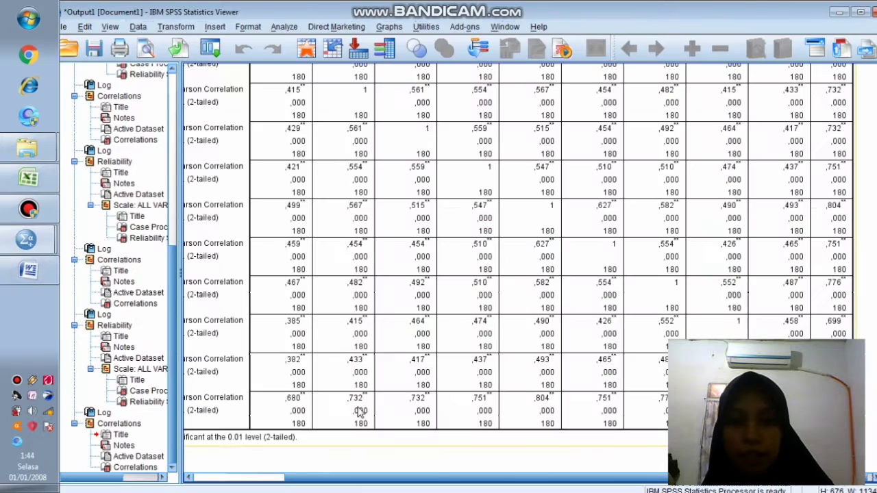
pyautogui.moveTo(368, 478); pyautogui.dragTo(355, 492)
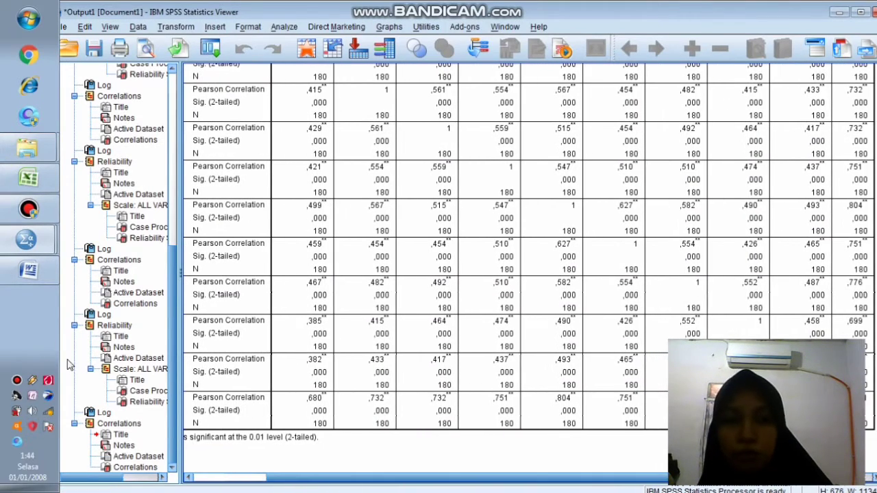
pyautogui.click(26, 271)
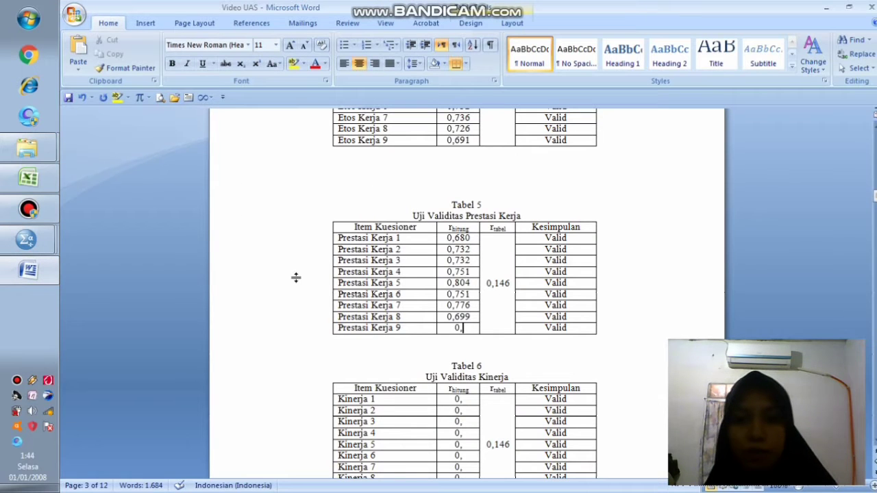
pyautogui.write('697')
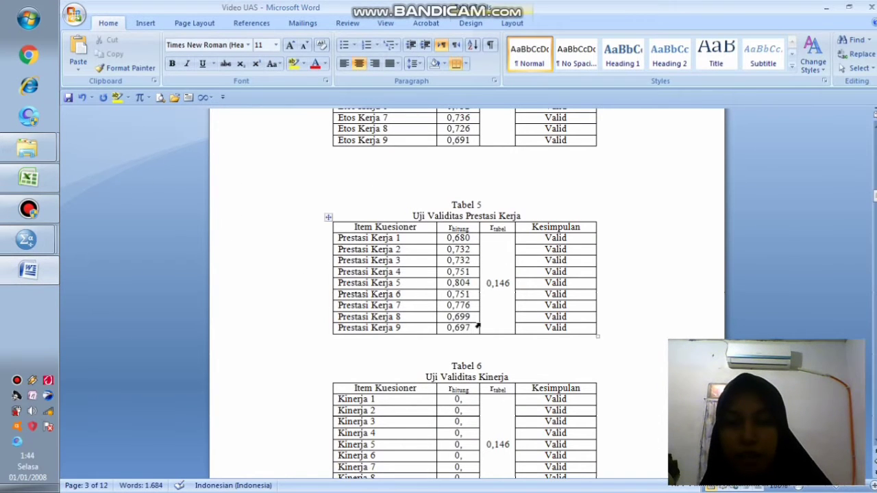
pyautogui.scroll(-1, 458, 248)
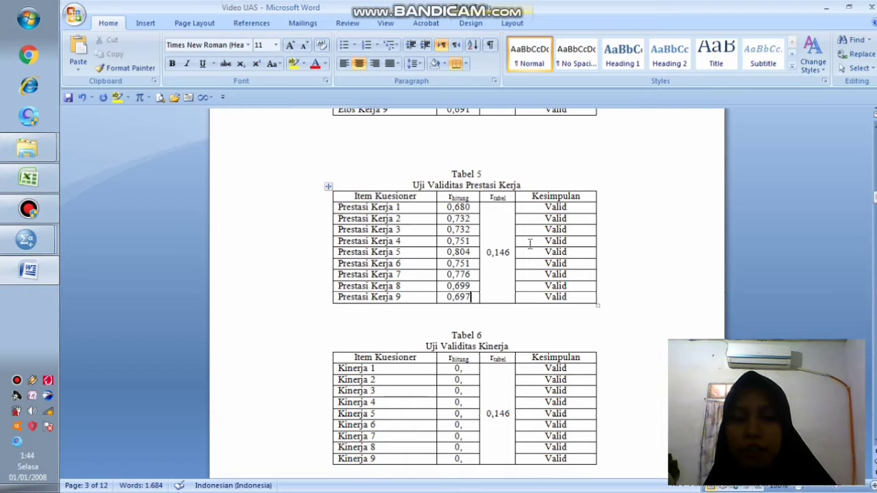
# Step: Switch to the Untitled5 dataset in SPSS and run an Alpha reliability analysis on Prestasi_Kerja_1 through Prestasi_Kerja_9, excluding Total
pyautogui.click(26, 240)
pyautogui.click(129, 295)
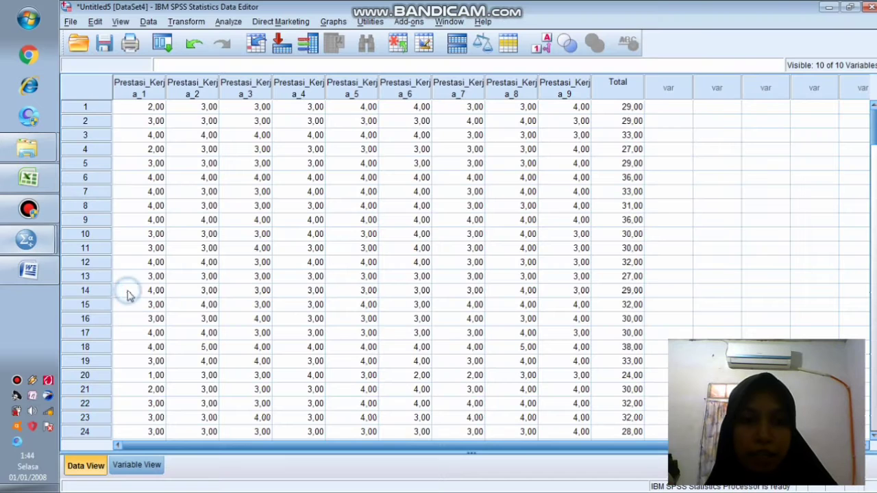
pyautogui.click(228, 22)
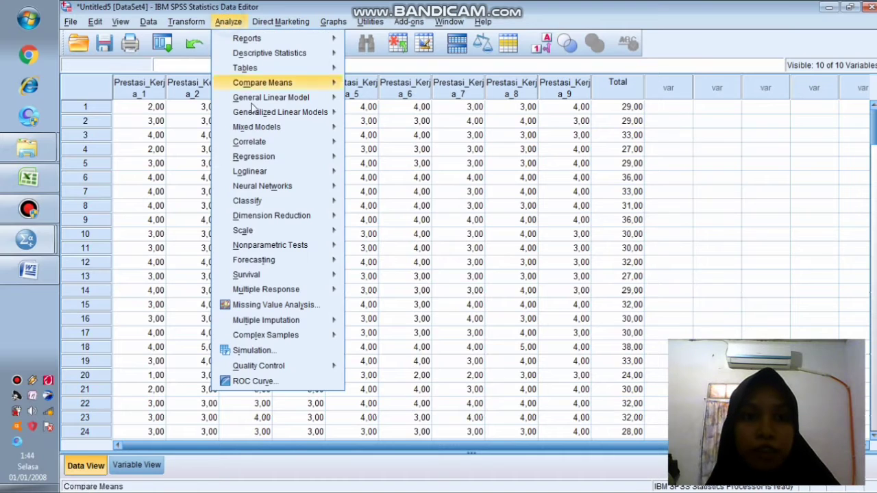
pyautogui.moveTo(263, 236)
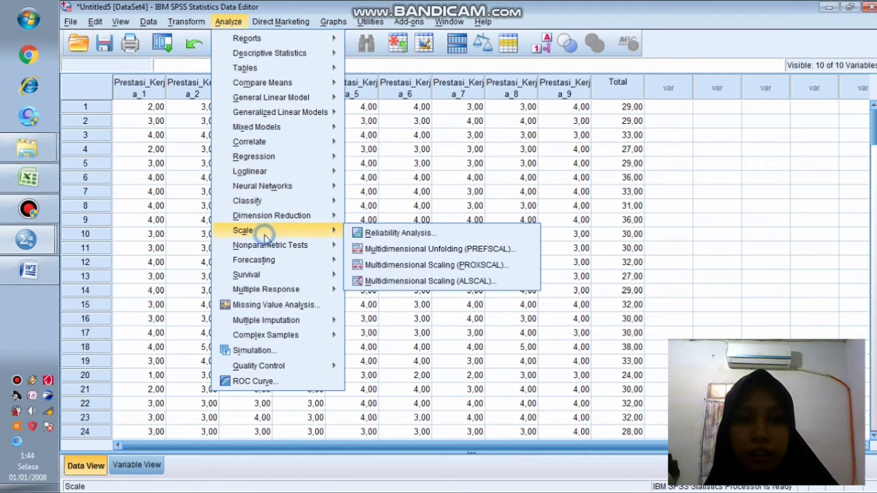
pyautogui.click(408, 233)
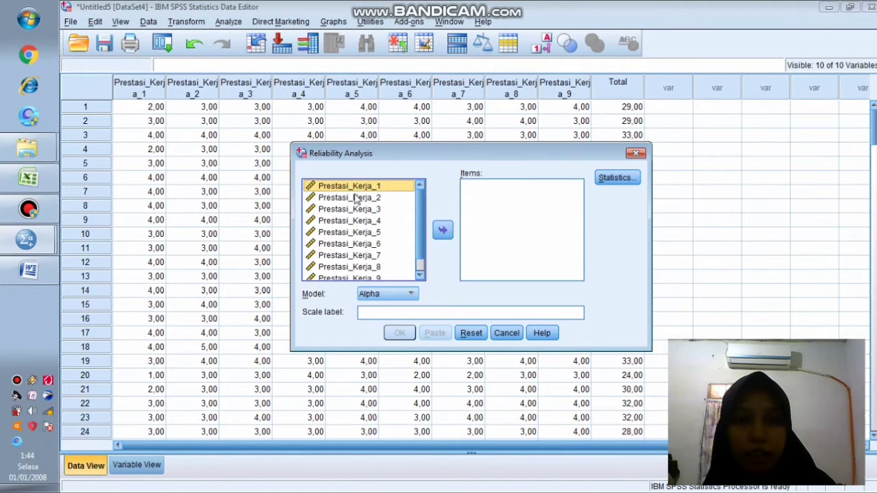
pyautogui.moveTo(354, 198); pyautogui.dragTo(373, 277)
pyautogui.click(442, 230)
pyautogui.click(399, 333)
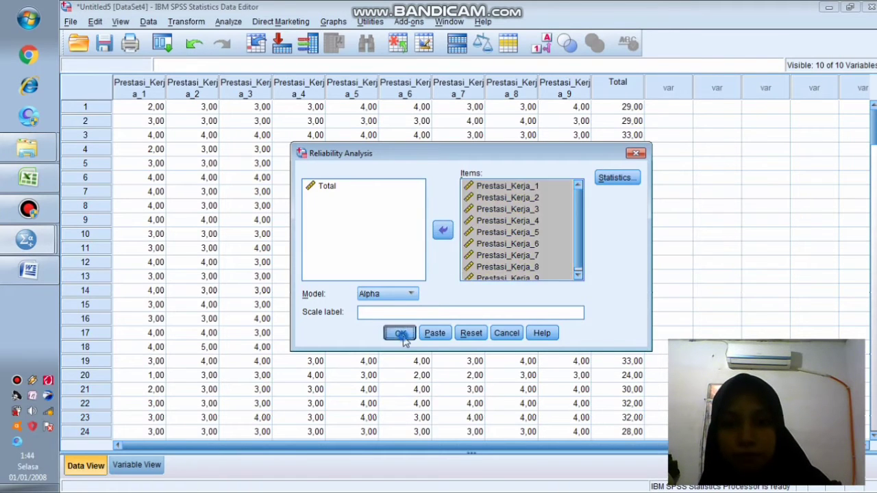
# Step: Read the Cronbach's Alpha for Prestasi Kerja in the SPSS output and enter 0,893 for Prestasi Kerja (Z) in Word's Tabel 2
pyautogui.scroll(-1, 320, 296)
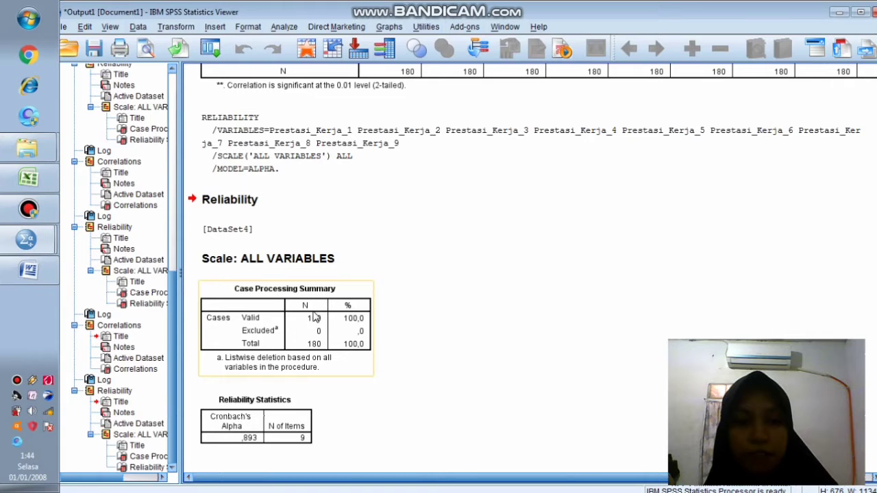
pyautogui.click(38, 275)
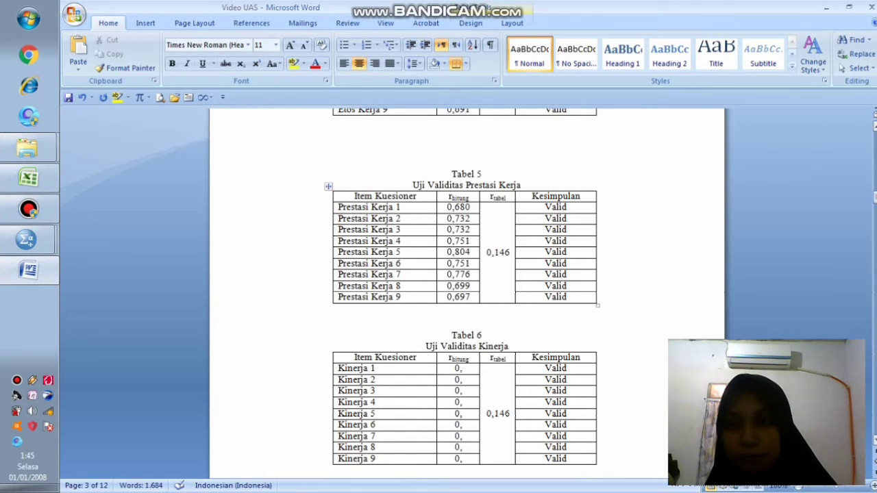
pyautogui.scroll(-20, 471, 297)
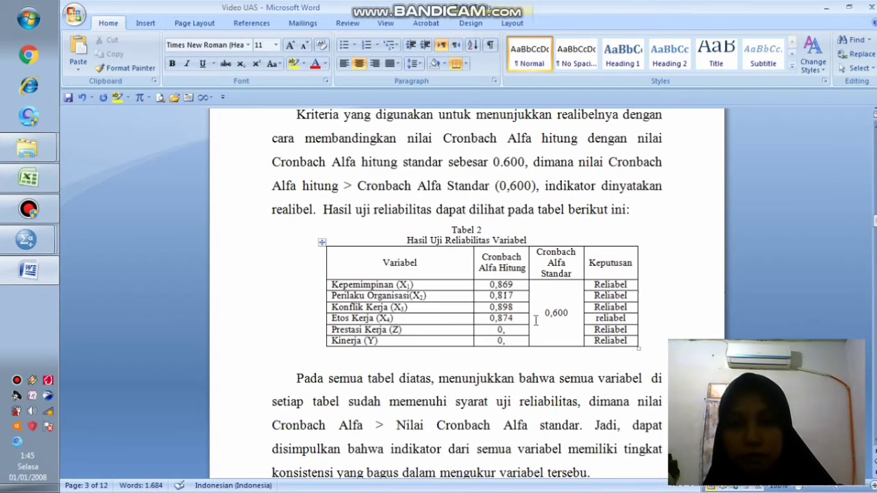
pyautogui.click(513, 330)
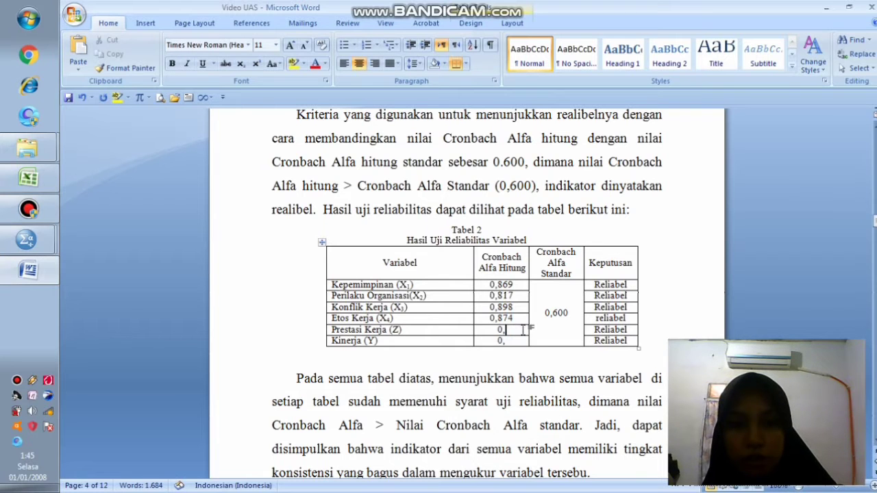
pyautogui.write('9')
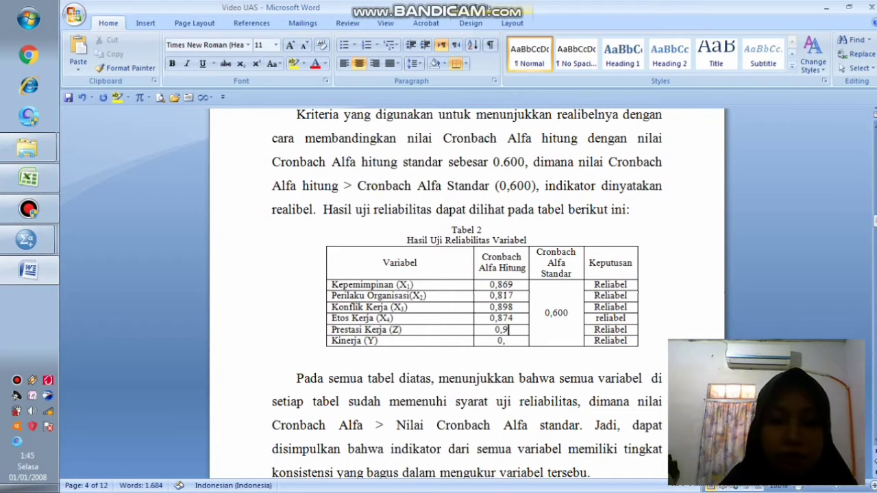
pyautogui.press('BackSpace')
pyautogui.write('893')
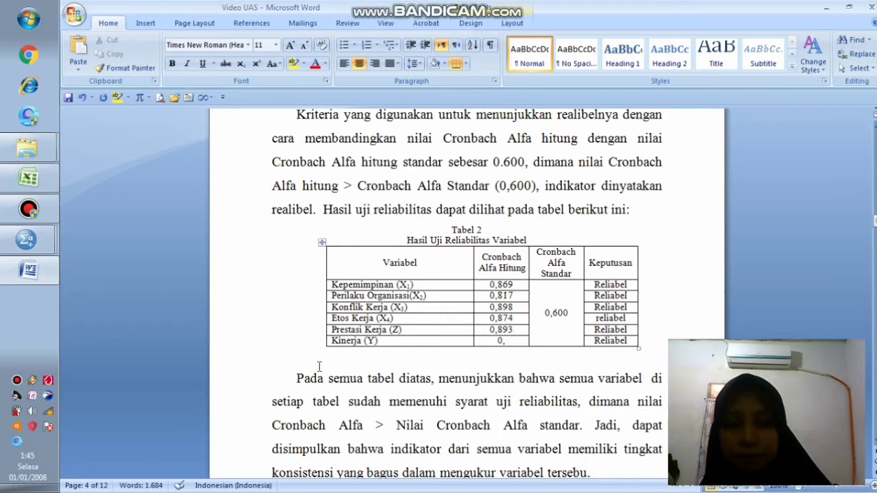
# Step: Switch to the Untitled5 dataset in SPSS, create a new empty data file and show its Variable View
pyautogui.moveTo(875, 220); pyautogui.dragTo(874, 194)
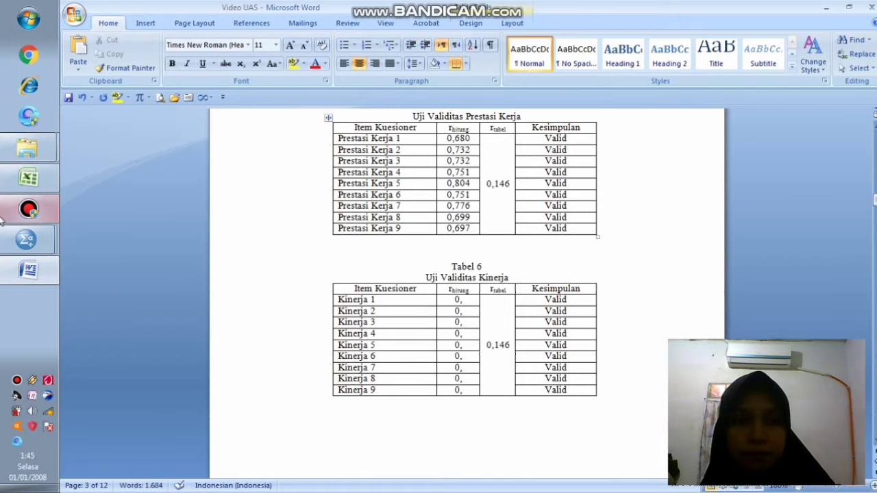
pyautogui.click(28, 239)
pyautogui.click(117, 296)
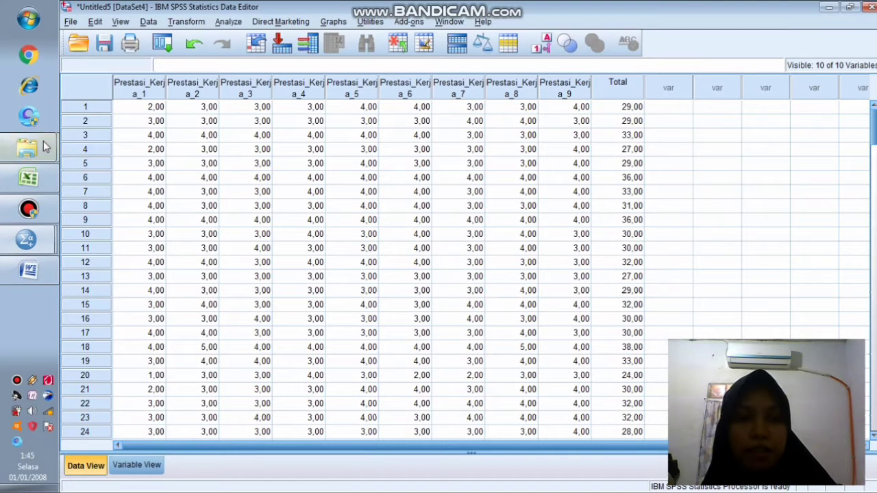
pyautogui.click(69, 22)
pyautogui.moveTo(90, 38)
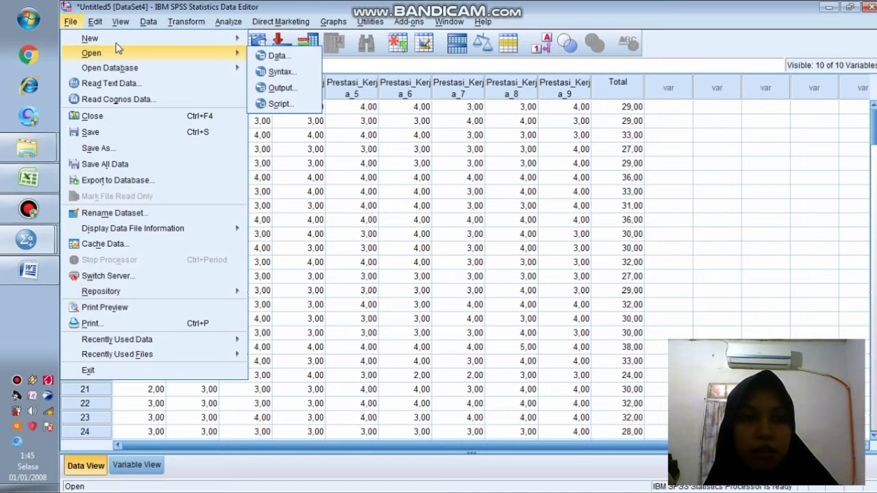
pyautogui.click(271, 42)
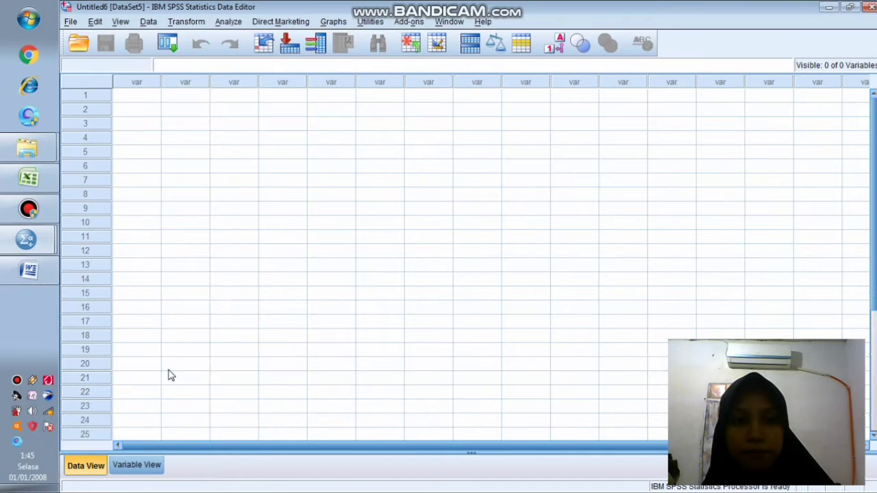
pyautogui.click(137, 466)
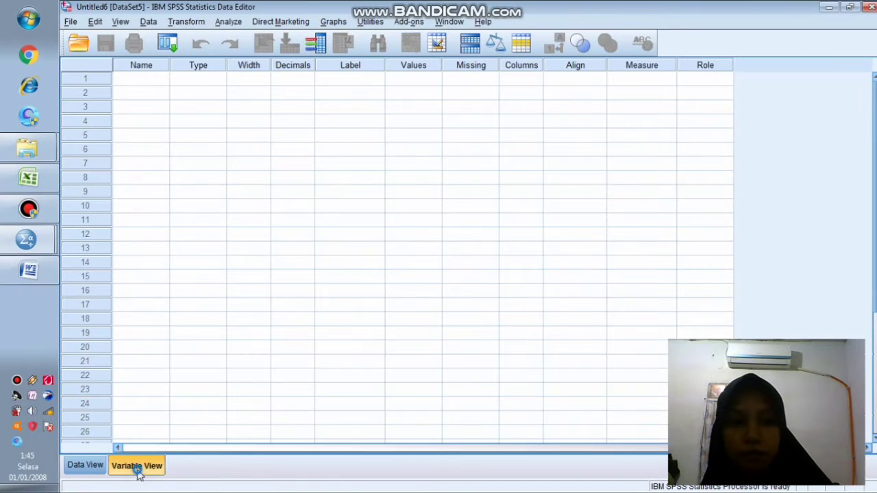
pyautogui.click(29, 178)
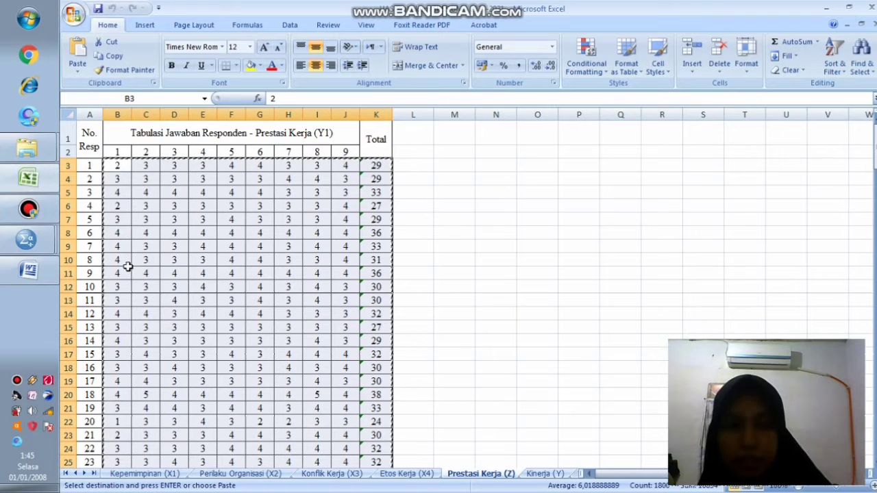
pyautogui.click(29, 240)
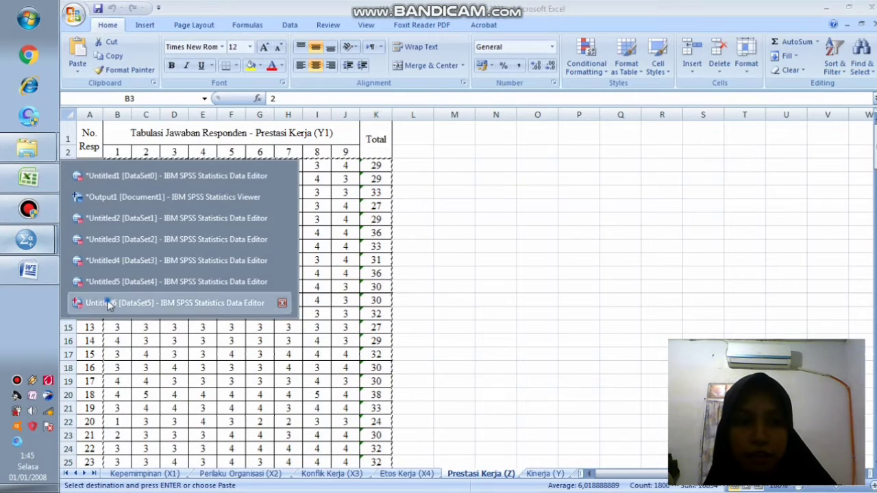
pyautogui.click(108, 304)
# Step: Define the first three variables of the new dataset as Kinerja_1, Kinerja_2 and Kinerja_3
pyautogui.click(138, 79)
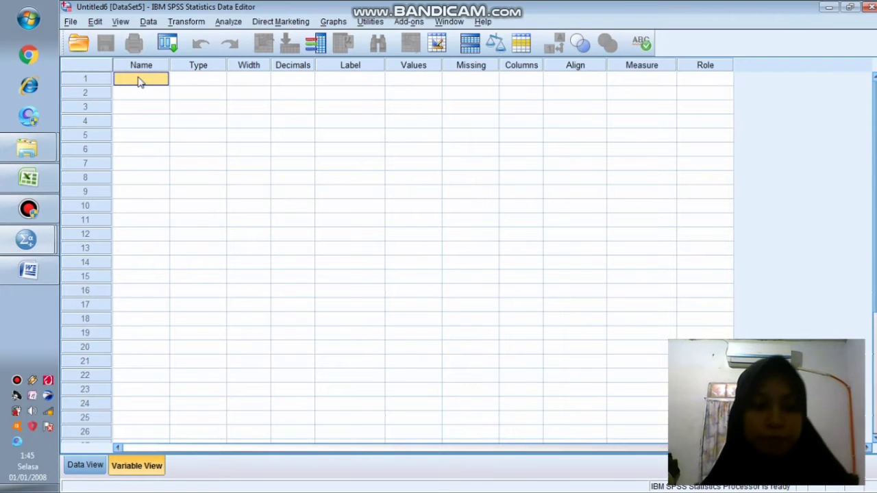
pyautogui.write('Kinerja')
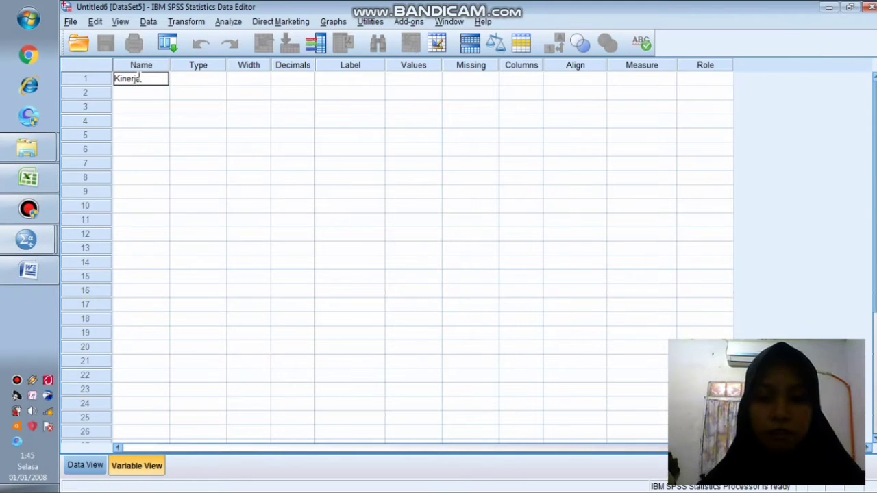
pyautogui.write('_1')
pyautogui.press('Return')
pyautogui.write('Ki')
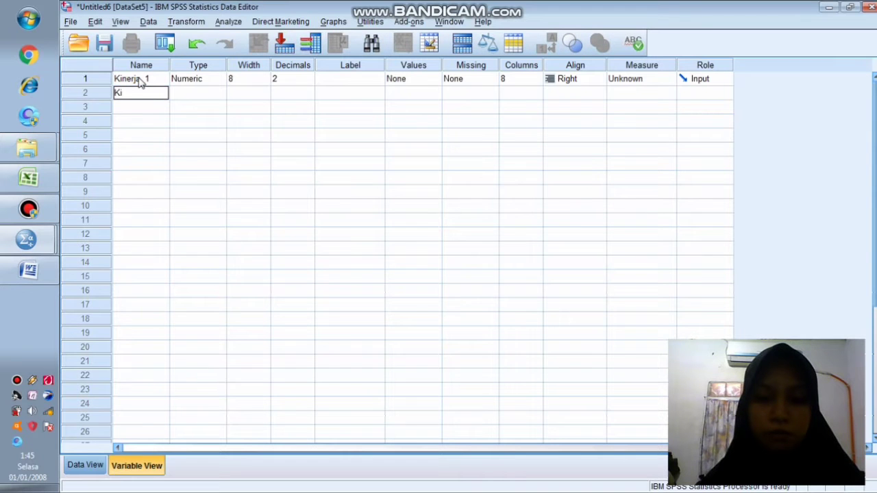
pyautogui.write('nerja_2')
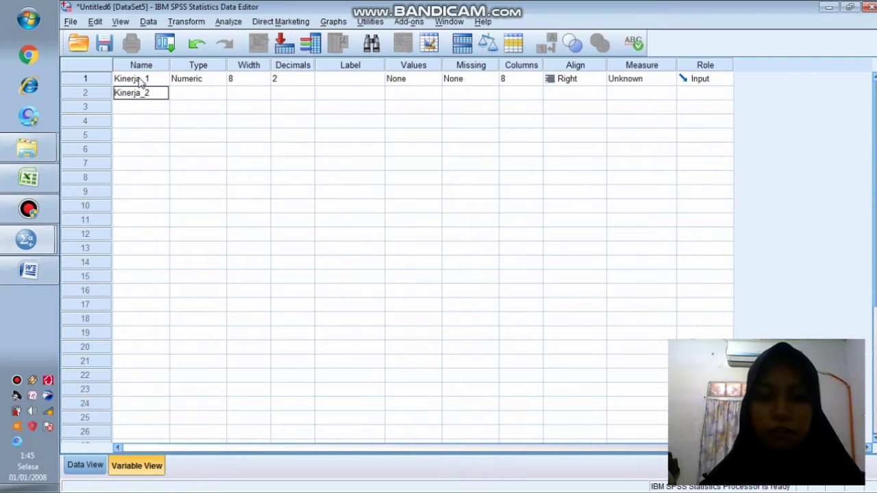
pyautogui.press('Return')
pyautogui.write('K')
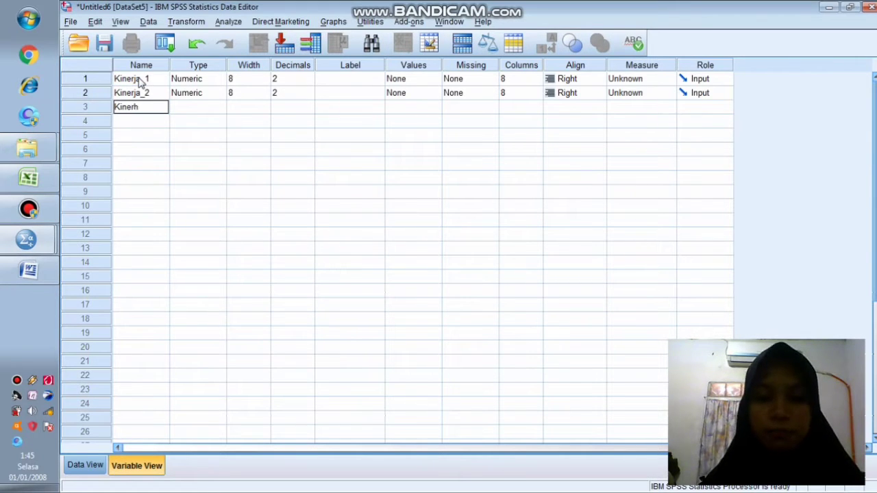
pyautogui.write('inerja_3')
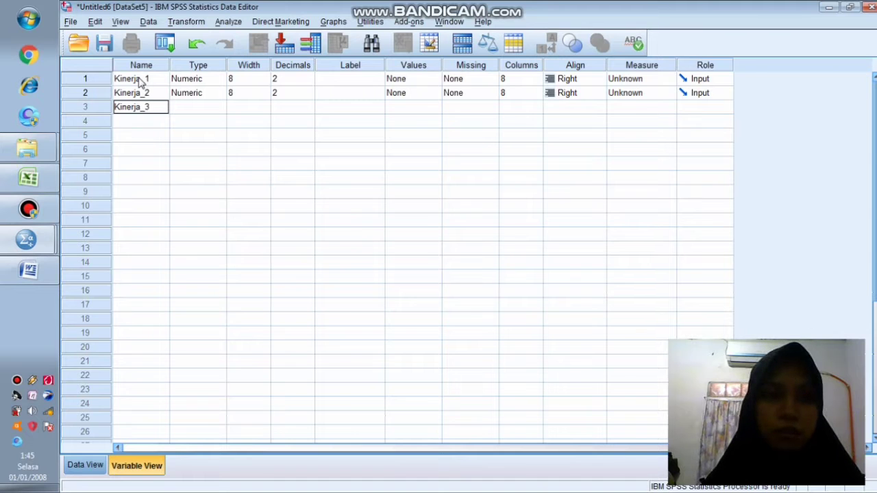
pyautogui.press('Return')
# Step: Add the variables Kinerja_4, Kinerja_5 and Kinerja_6 in rows 4 to 6
pyautogui.write('Kinerja')
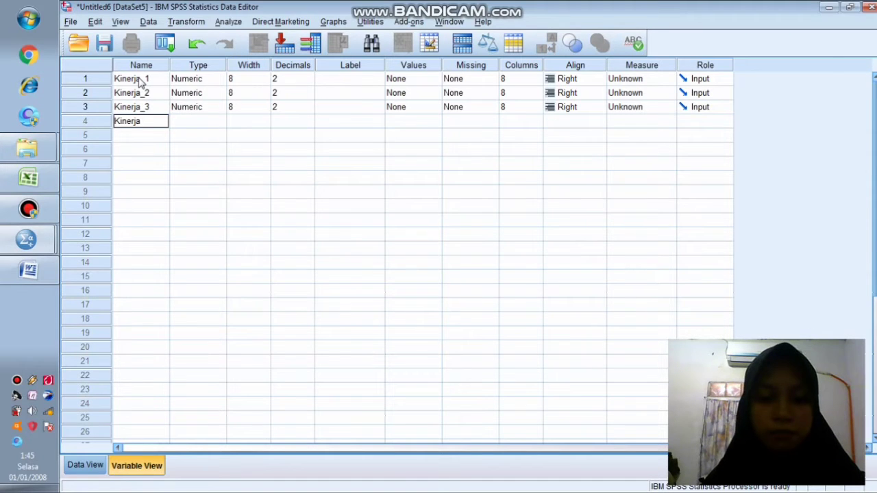
pyautogui.write('_4')
pyautogui.press('Return')
pyautogui.write('Ki')
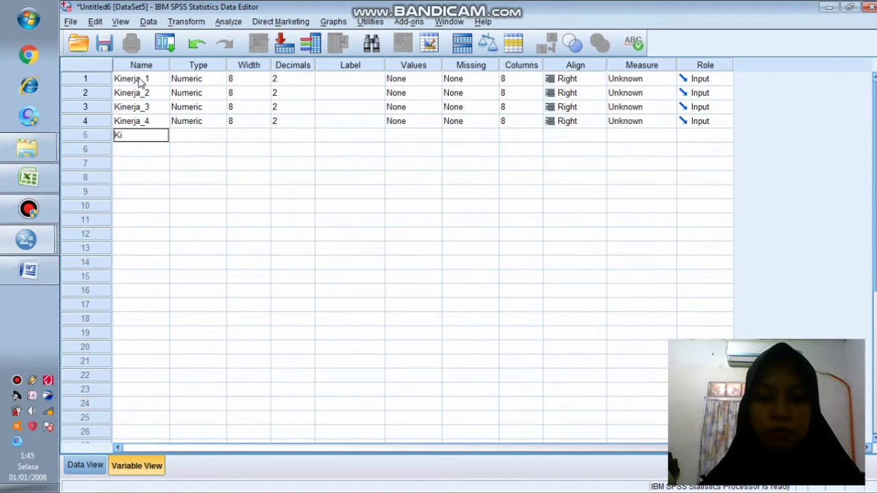
pyautogui.write('nerja_5')
pyautogui.press('Return')
pyautogui.write('Kinerja_6')
pyautogui.press('Return')
# Step: Complete the variable list with Kinerja_7, Kinerja_8, Kinerja_9 and Total in rows 7 to 10
pyautogui.write('Kinerja_')
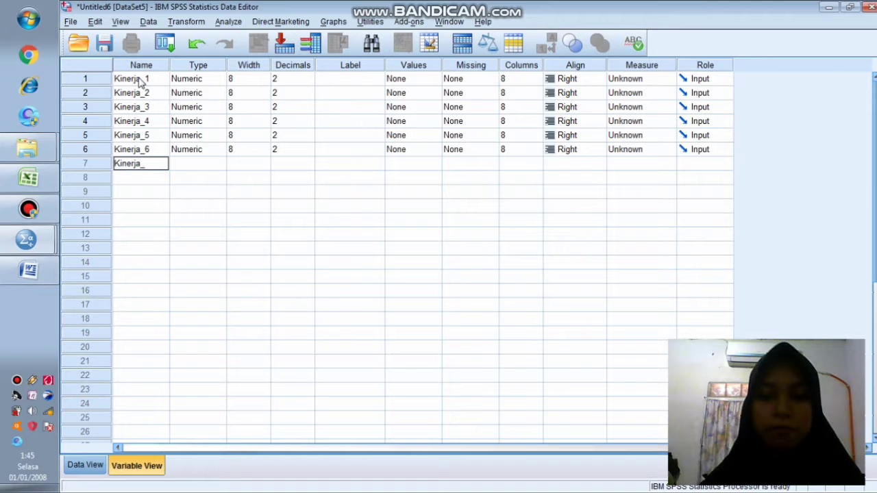
pyautogui.write('7')
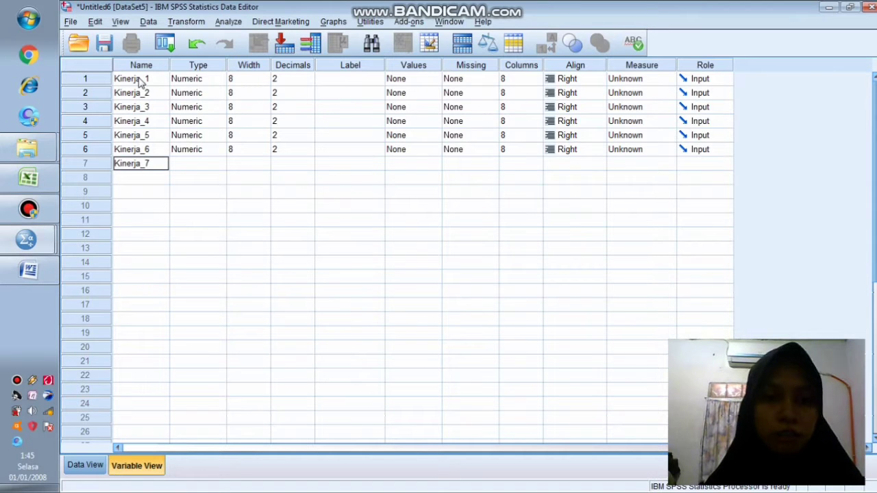
pyautogui.press('Return')
pyautogui.write('Kinerja')
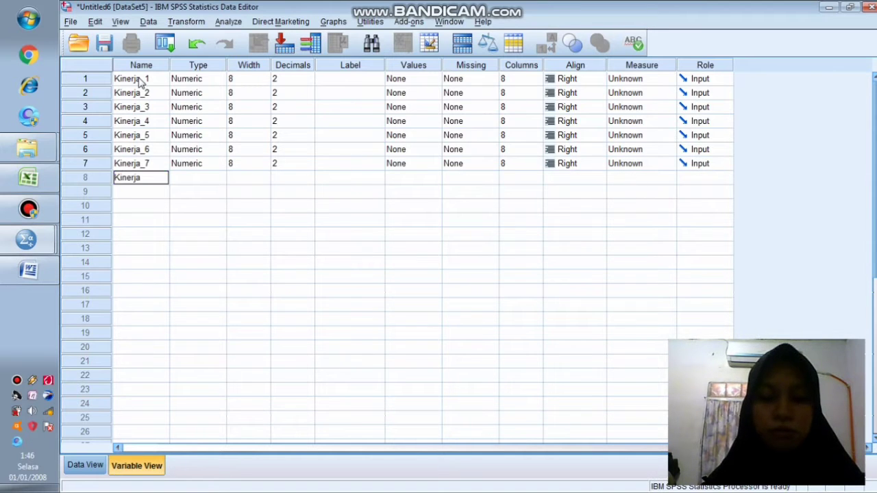
pyautogui.write('_8')
pyautogui.press('Return')
pyautogui.write('Kine')
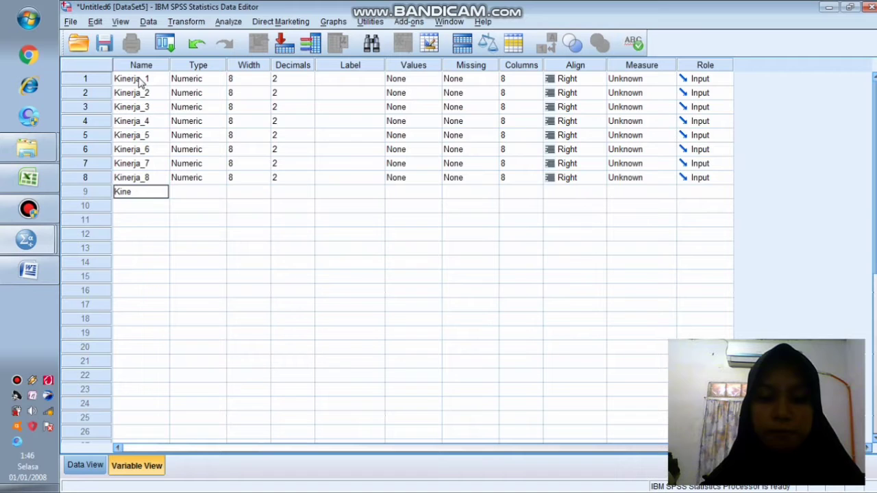
pyautogui.write('rja_9')
pyautogui.press('Return')
pyautogui.write('Total')
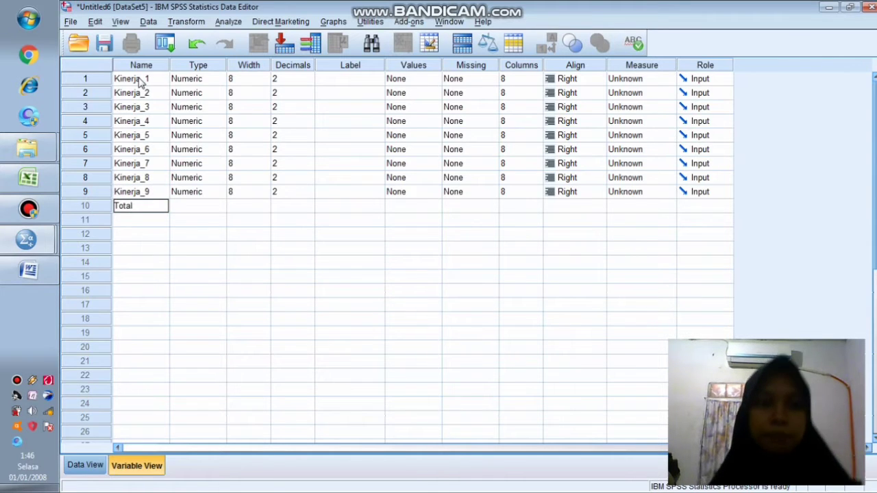
pyautogui.press('Return')
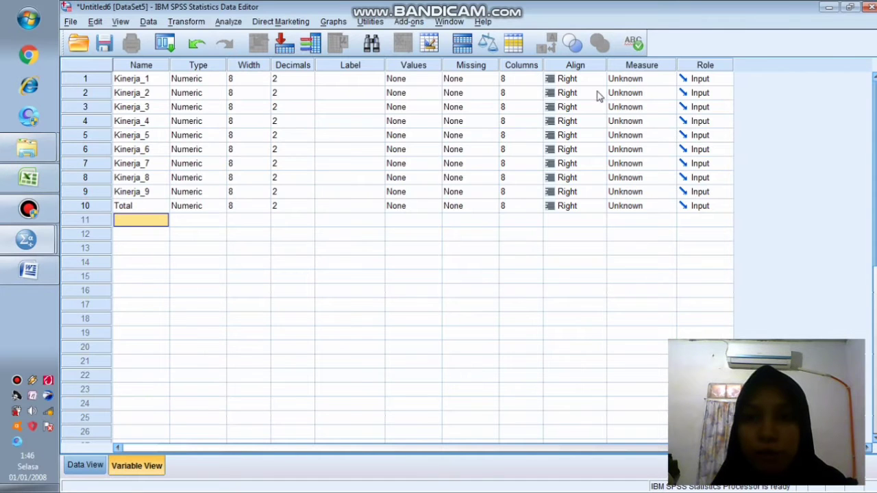
# Step: Set the measurement level of all ten variables, Kinerja_1 through Kinerja_9 and Total, to Scale
pyautogui.click(634, 80)
pyautogui.click(630, 92)
pyautogui.click(630, 93)
pyautogui.click(632, 106)
pyautogui.click(638, 108)
pyautogui.click(643, 121)
pyautogui.click(644, 121)
pyautogui.click(644, 121)
pyautogui.click(644, 134)
pyautogui.click(647, 136)
pyautogui.click(647, 148)
pyautogui.click(647, 163)
pyautogui.click(647, 163)
pyautogui.click(646, 177)
pyautogui.click(647, 178)
pyautogui.click(651, 191)
pyautogui.click(650, 192)
pyautogui.click(649, 192)
pyautogui.click(636, 204)
pyautogui.click(637, 207)
pyautogui.click(637, 209)
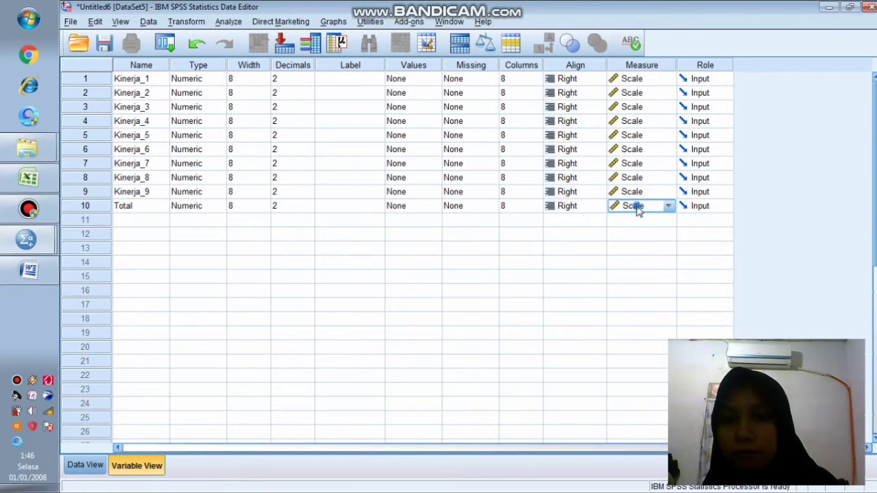
# Step: Show the new dataset's Data View, then switch to Excel and copy the answers and totals in B3:K182 of the Kinerja (Y) sheet
pyautogui.click(85, 466)
pyautogui.click(28, 177)
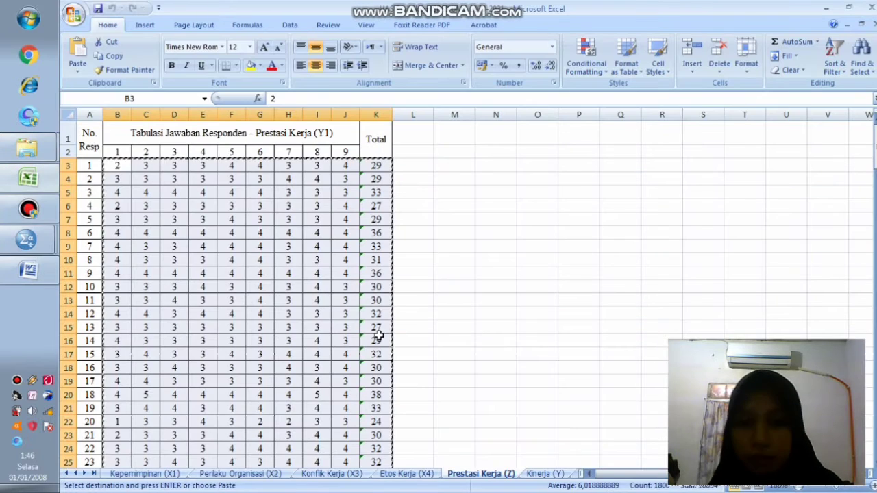
pyautogui.click(545, 473)
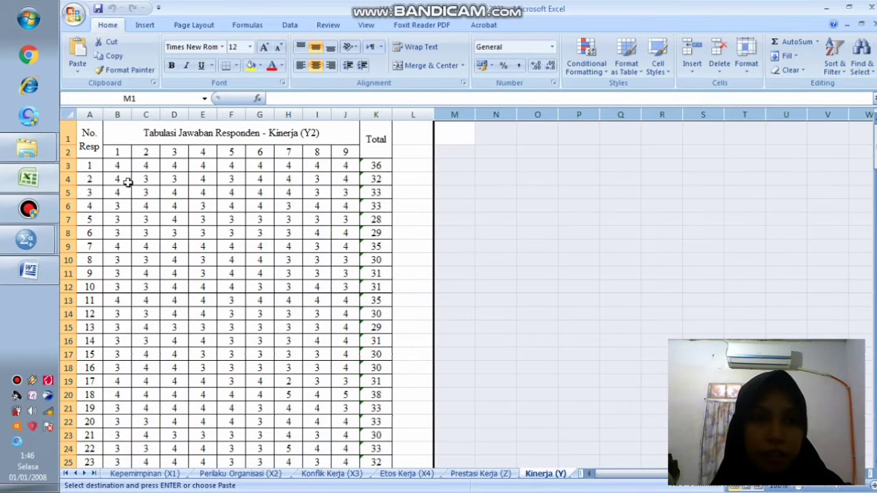
pyautogui.moveTo(113, 174); pyautogui.dragTo(370, 439)
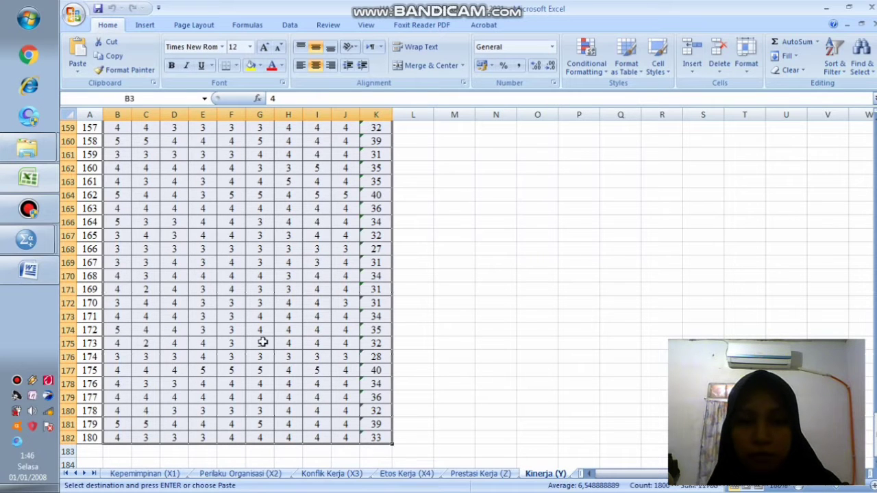
pyautogui.click(110, 56)
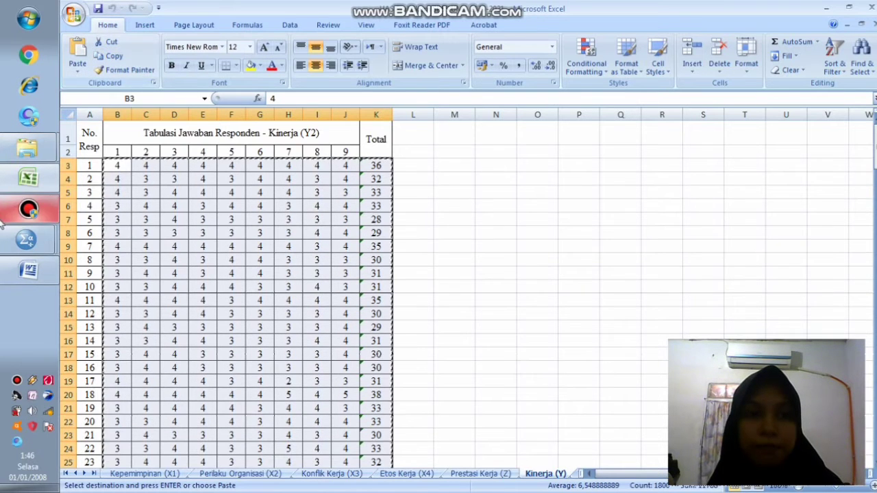
# Step: Switch to the Untitled6 dataset in SPSS and try to paste the copied answers into the Kinerja_1 column
pyautogui.click(26, 239)
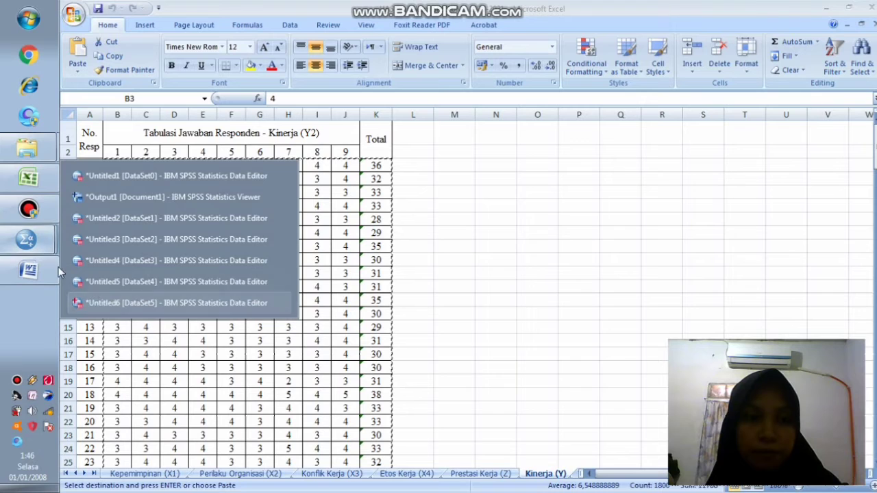
pyautogui.click(137, 303)
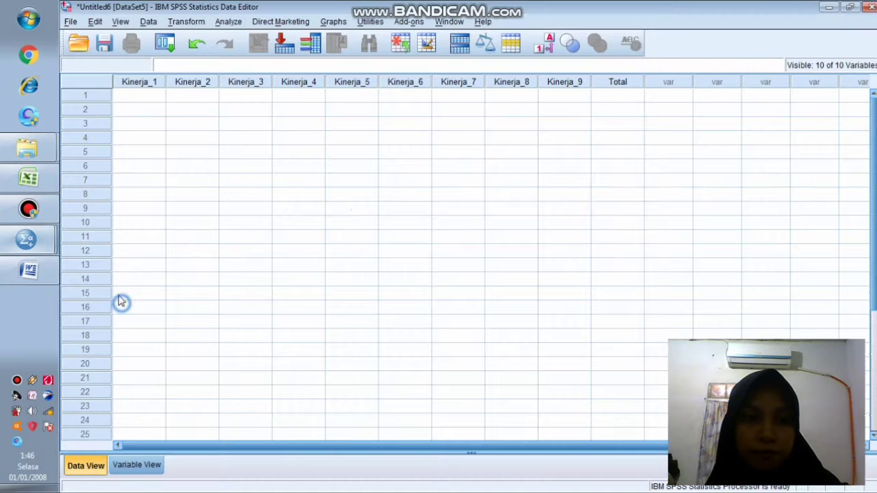
pyautogui.click(148, 83)
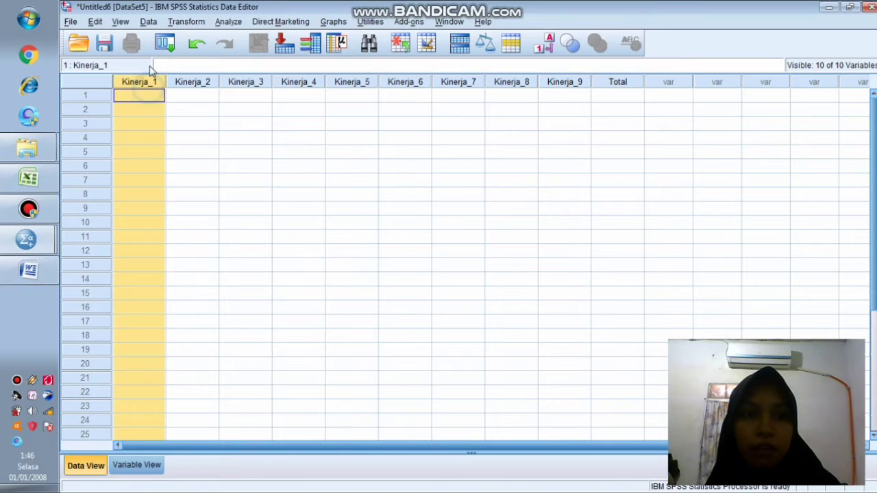
pyautogui.click(95, 21)
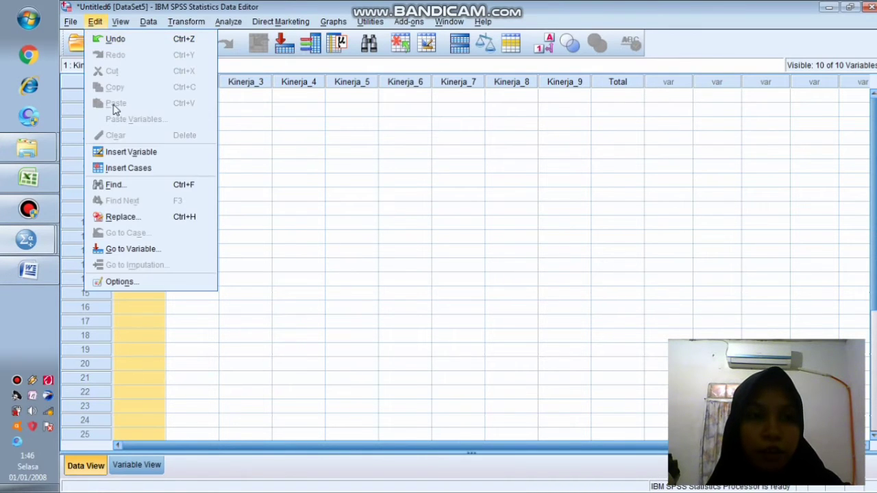
# Step: Return to Excel and copy the selected answers and totals of the Kinerja (Y) sheet again
pyautogui.click(28, 178)
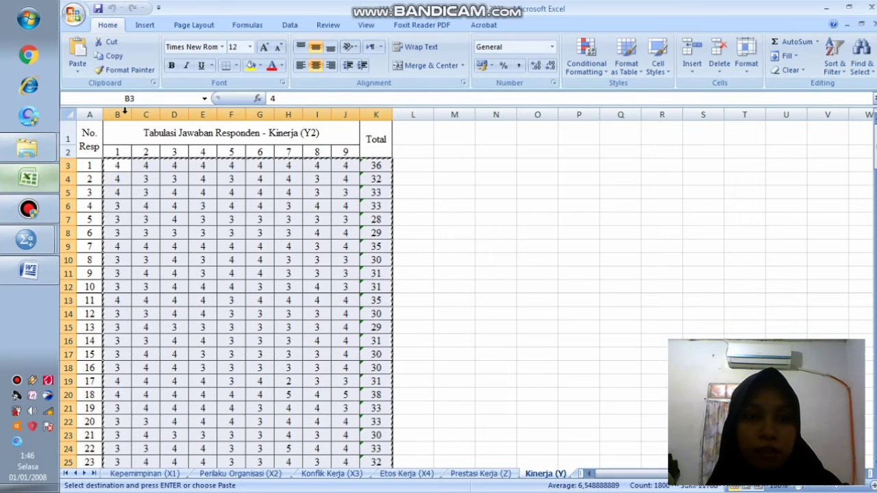
pyautogui.click(113, 56)
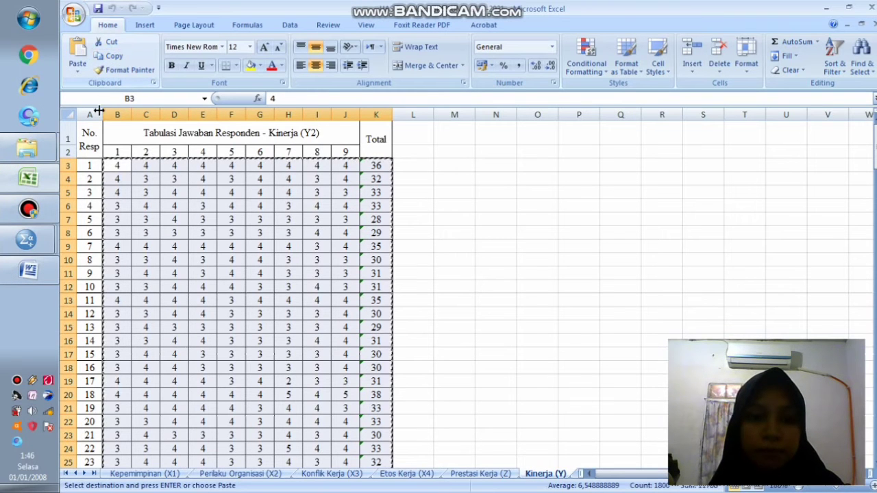
pyautogui.click(28, 269)
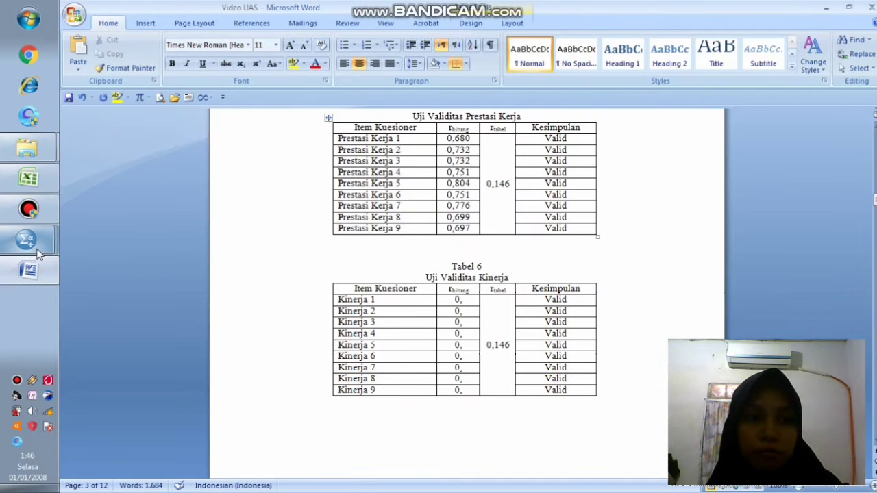
# Step: Switch to the Untitled6 dataset in SPSS and paste the copied data starting at row 1 of Kinerja_1
pyautogui.moveTo(56, 259)
pyautogui.click(79, 303)
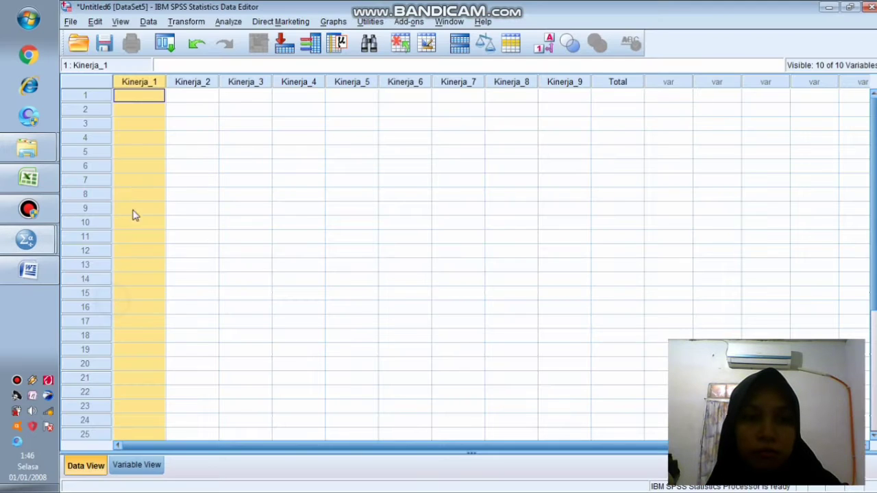
pyautogui.click(94, 21)
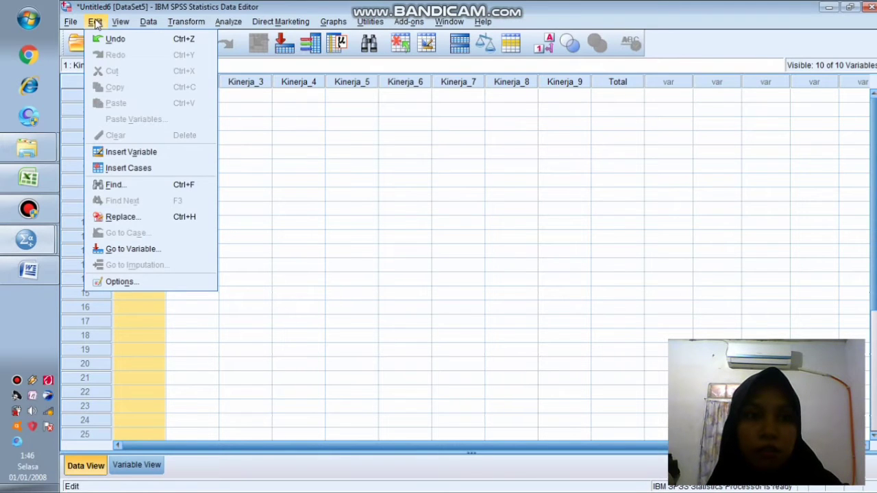
pyautogui.click(297, 123)
pyautogui.click(135, 96)
pyautogui.click(95, 21)
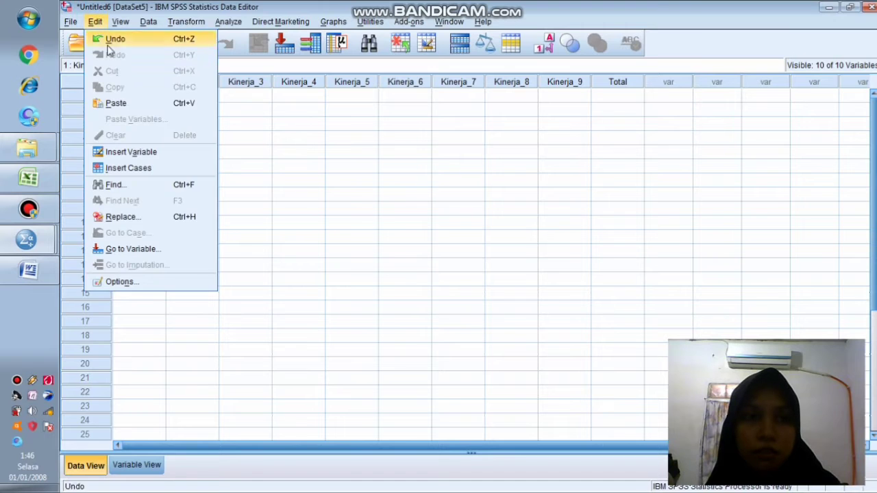
pyautogui.click(130, 101)
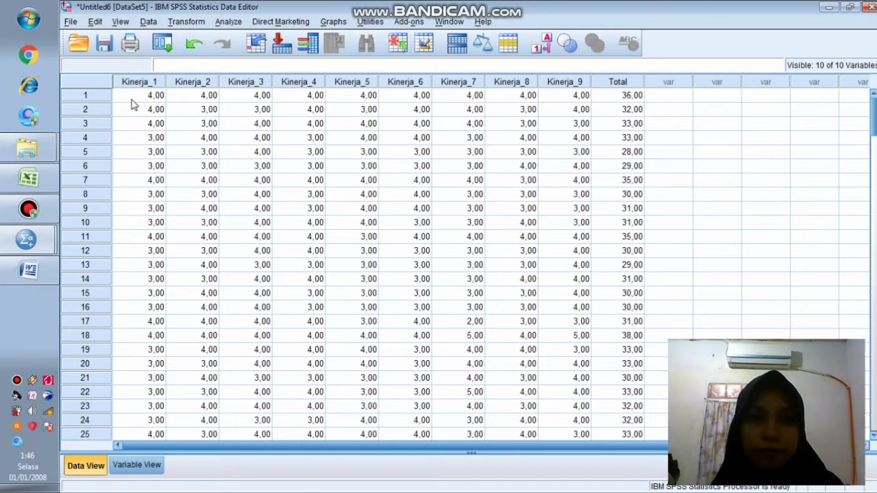
# Step: Run a two-tailed bivariate Pearson correlation on all ten variables, Kinerja_1 through Kinerja_9 and Total
pyautogui.click(230, 22)
pyautogui.moveTo(266, 144)
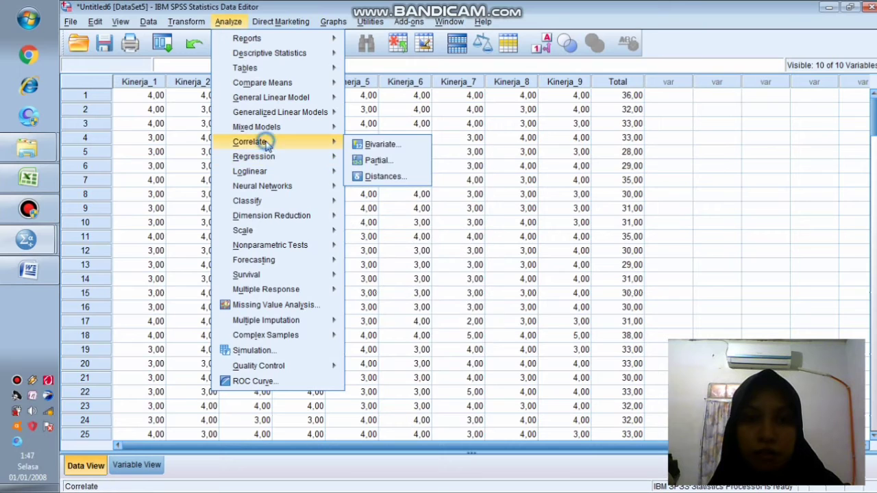
pyautogui.click(389, 144)
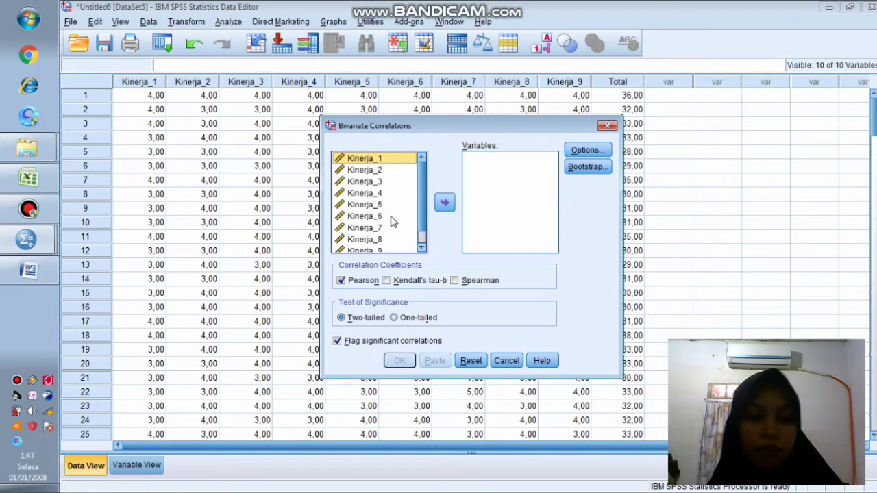
pyautogui.hotkey('ctrl', 'a')
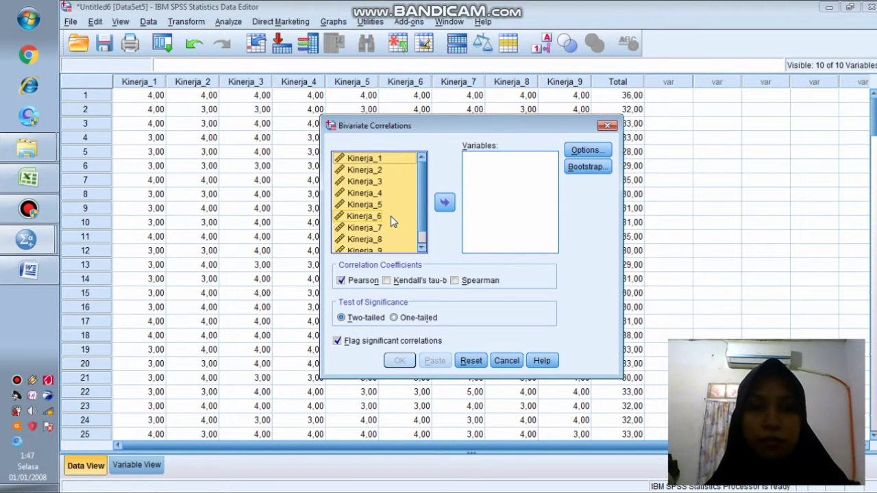
pyautogui.click(445, 202)
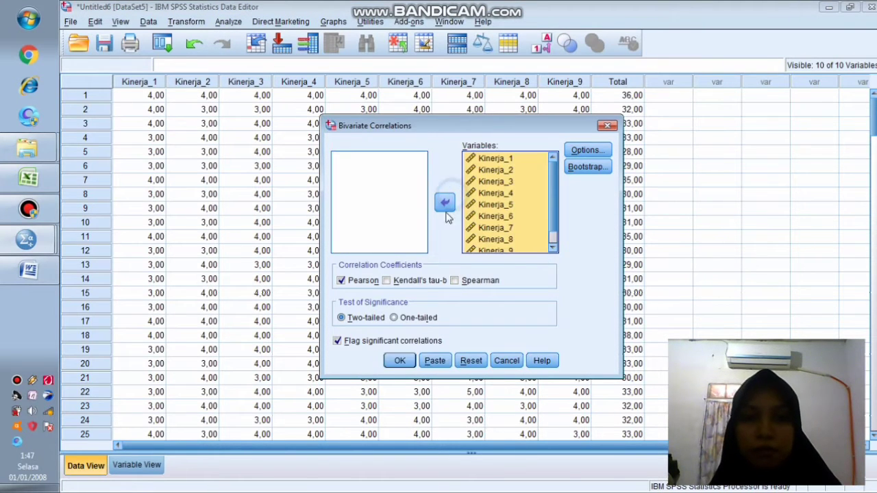
pyautogui.click(399, 360)
# Step: Switch to the Word report and enter the Total correlations 0,710 for Kinerja 1 and 0,608 for Kinerja 2 in Tabel 6
pyautogui.scroll(-2, 354, 313)
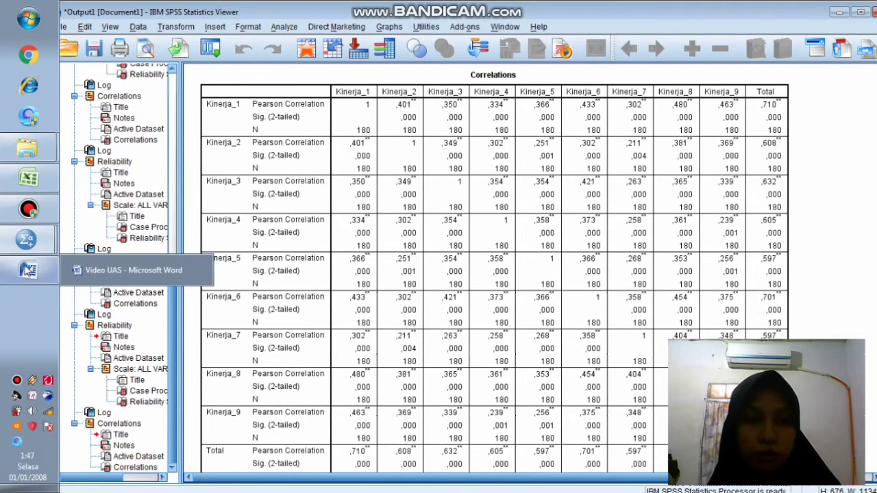
pyautogui.click(27, 271)
pyautogui.click(466, 301)
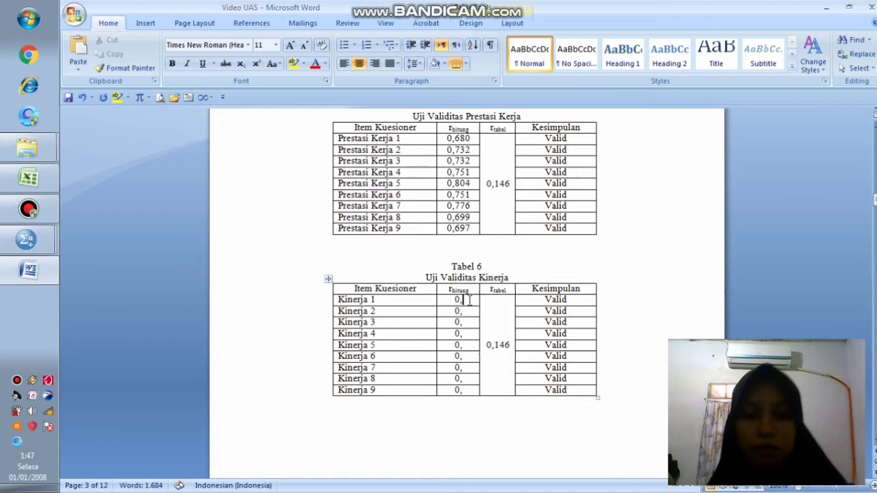
pyautogui.write('710')
pyautogui.press('Down')
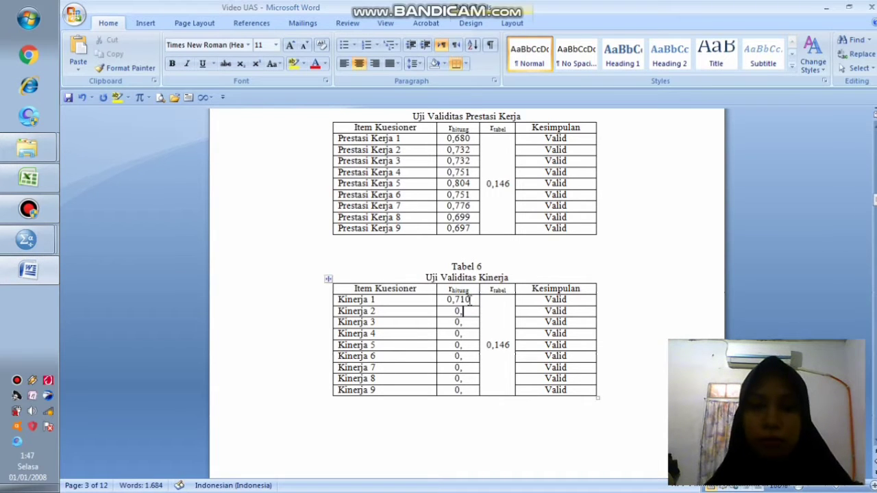
pyautogui.click(27, 272)
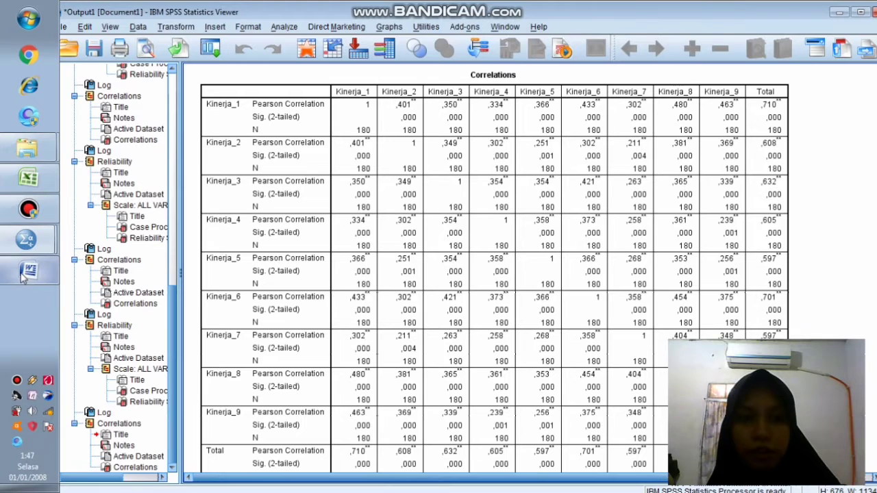
pyautogui.click(28, 269)
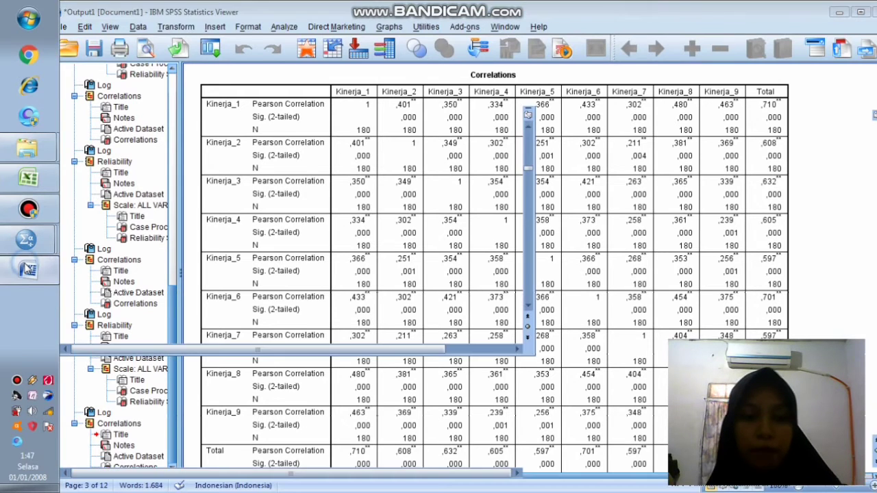
pyautogui.write('608')
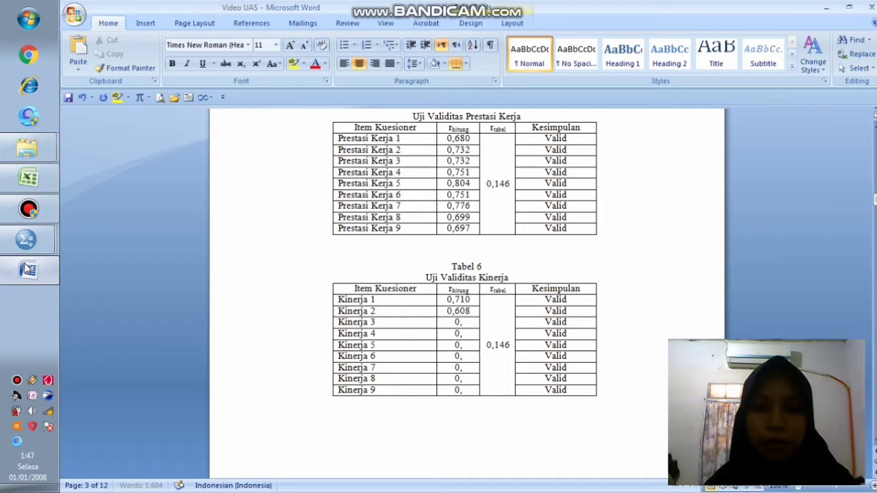
pyautogui.press('Down')
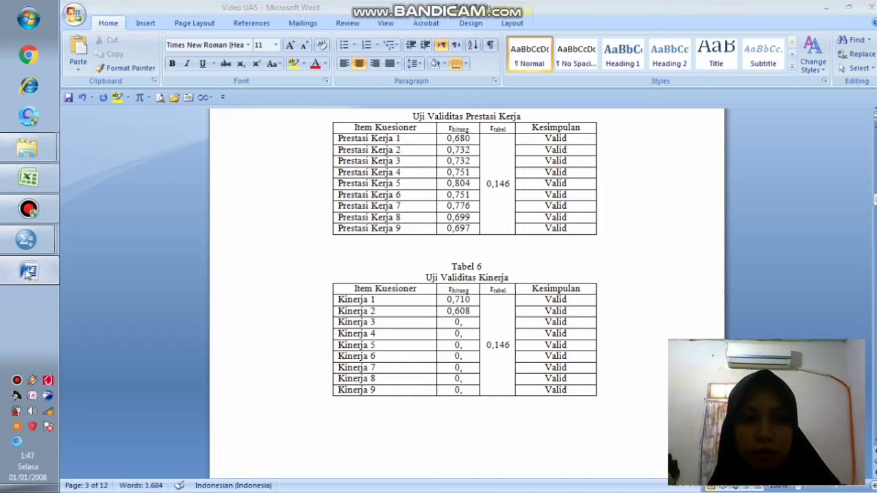
# Step: Check the SPSS correlation output and enter 0,632 for Kinerja 3 and 0,605 for Kinerja 4 in Word's Tabel 6
pyautogui.click(25, 269)
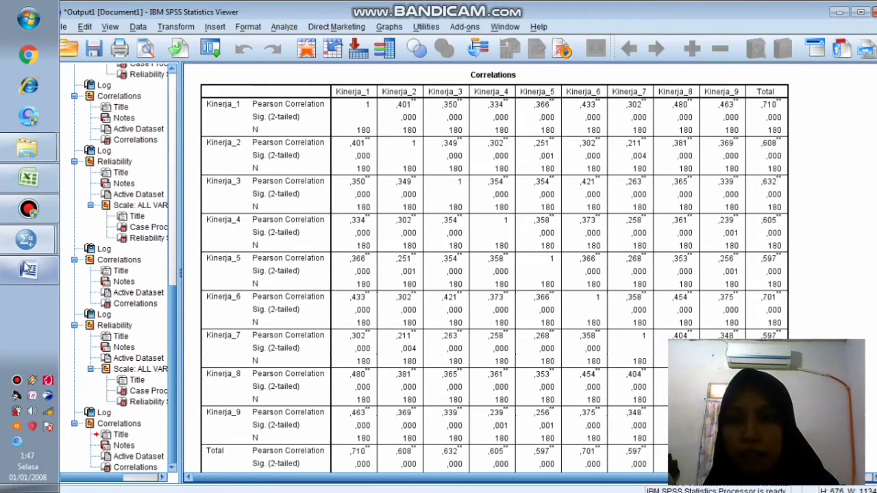
pyautogui.click(26, 269)
pyautogui.write('632')
pyautogui.press('Down')
pyautogui.click(21, 273)
pyautogui.click(20, 273)
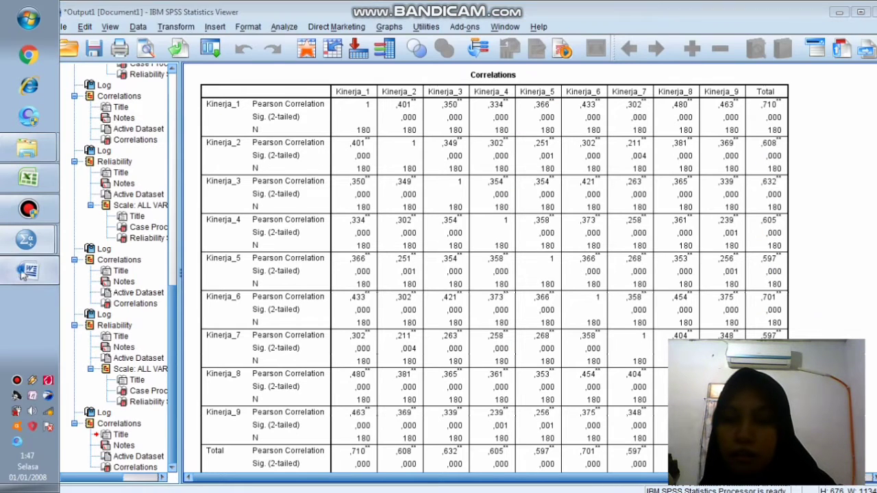
pyautogui.write('605')
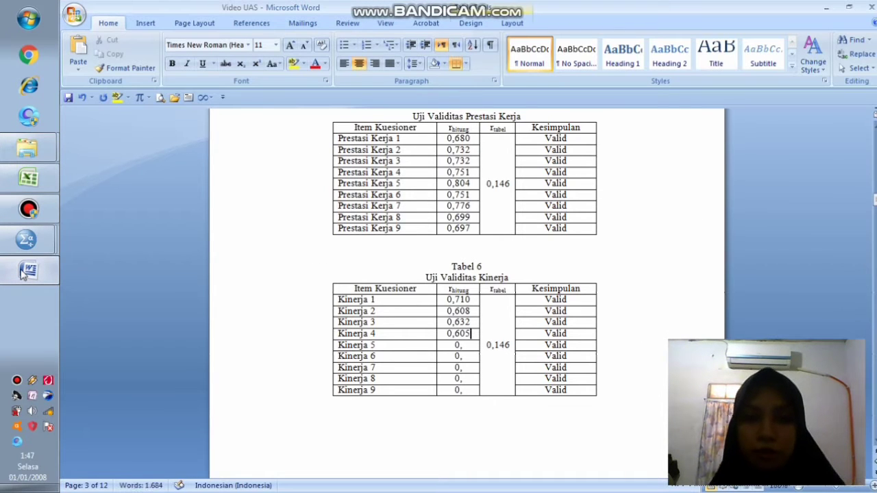
# Step: Enter 0,597 for Kinerja 5 from the SPSS output and remove the extra digits from Kinerja 4 so it reads 0,605
pyautogui.click(20, 272)
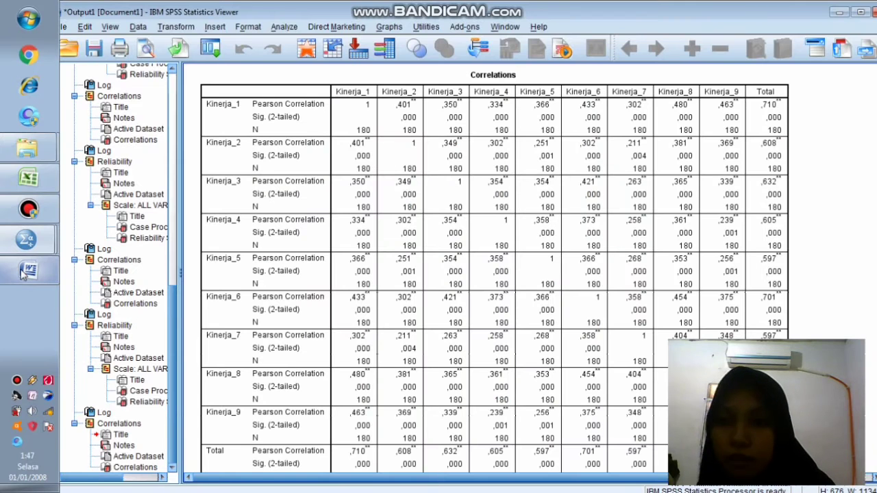
pyautogui.click(20, 272)
pyautogui.write('55')
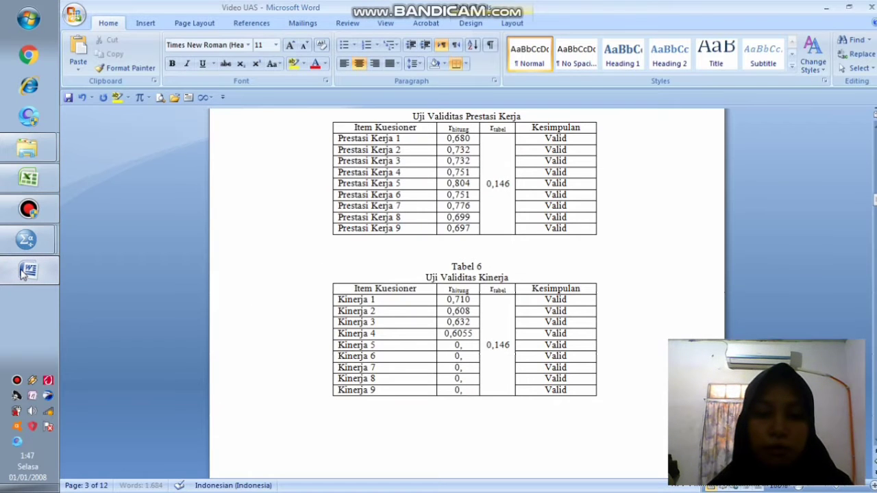
pyautogui.write('97')
pyautogui.press('Down')
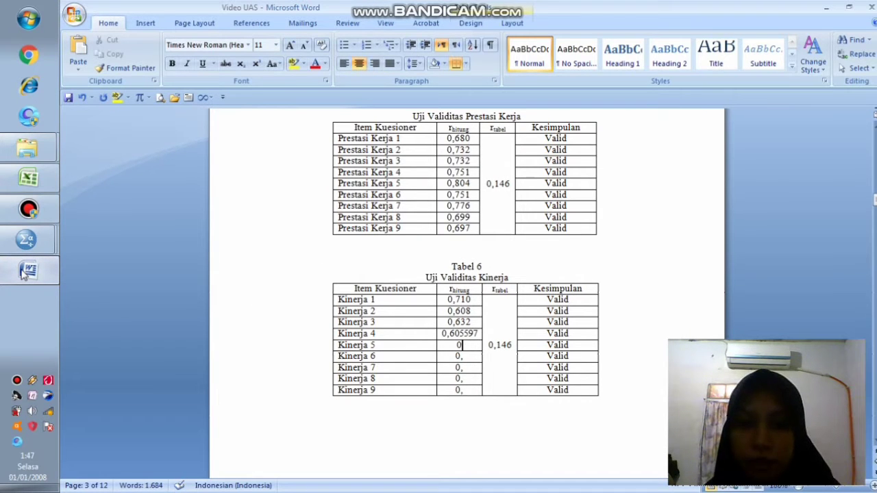
pyautogui.write('597')
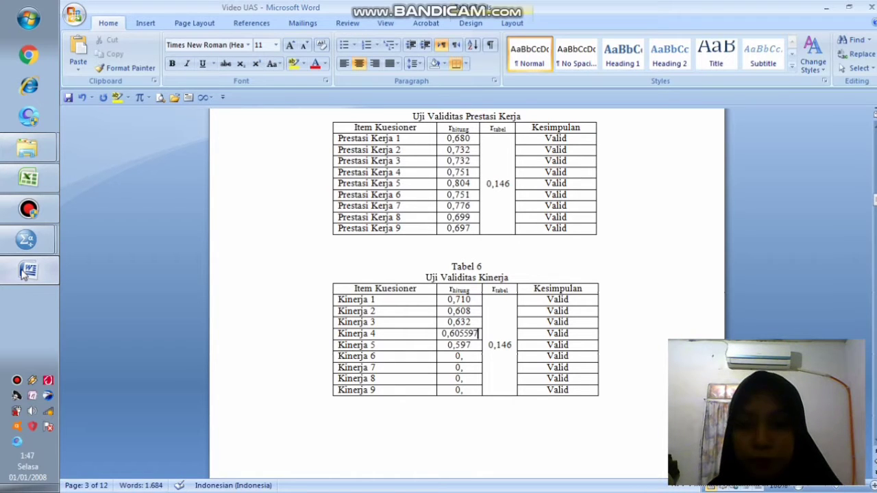
pyautogui.press('BackSpace')
pyautogui.press('BackSpace')
pyautogui.press('BackSpace')
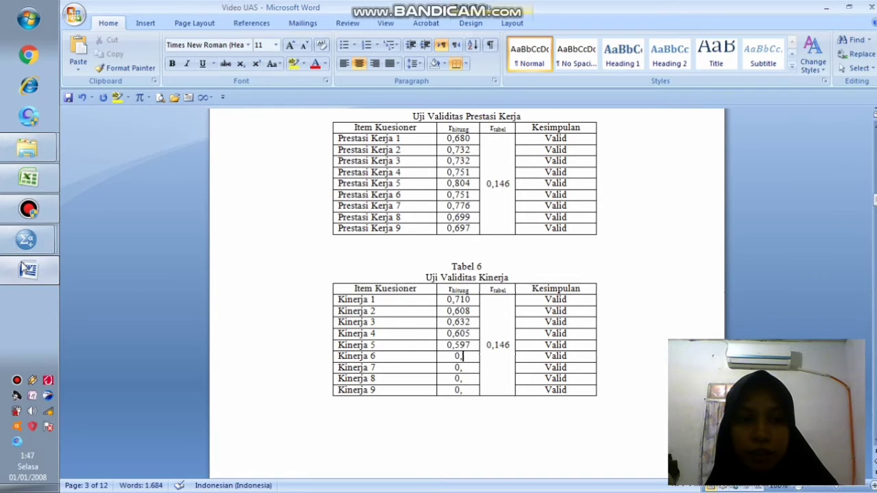
# Step: Look up Kinerja_6's correlation with Total in the SPSS output and enter 0,701 for Kinerja 6 in Word's Tabel 6
pyautogui.click(28, 239)
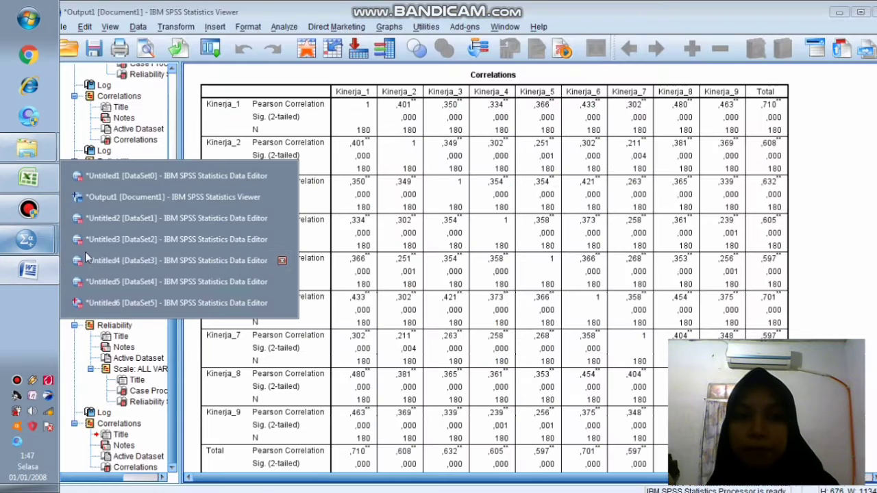
pyautogui.click(54, 276)
pyautogui.click(49, 274)
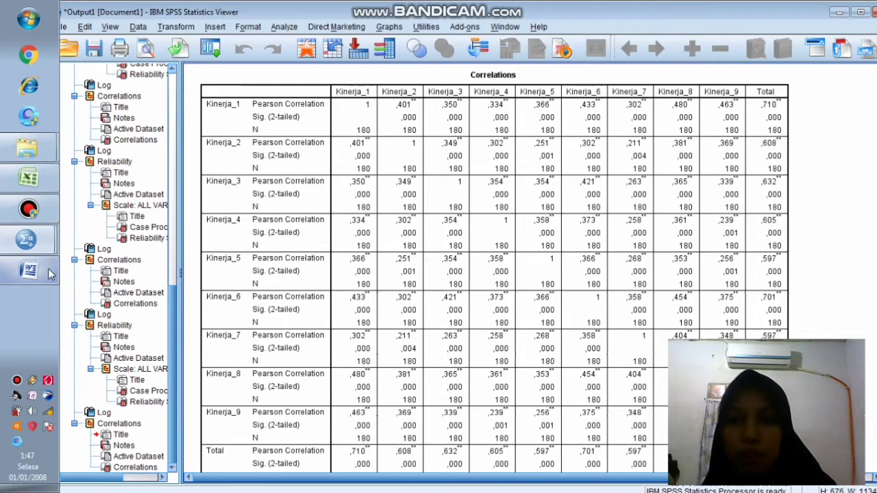
pyautogui.click(46, 274)
pyautogui.write('701')
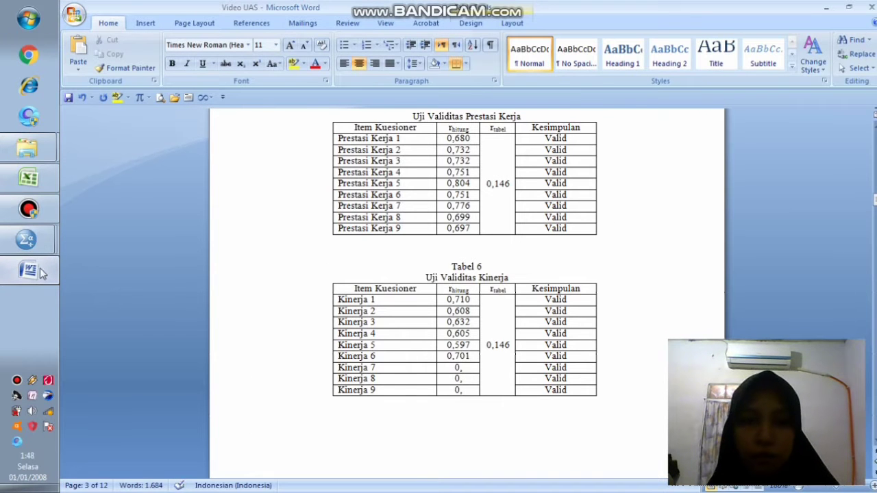
# Step: Look up the Total correlations in the SPSS output and enter 0,597 for Kinerja 7 and 0,738 for Kinerja 8 in Word's Tabel 6
pyautogui.click(40, 272)
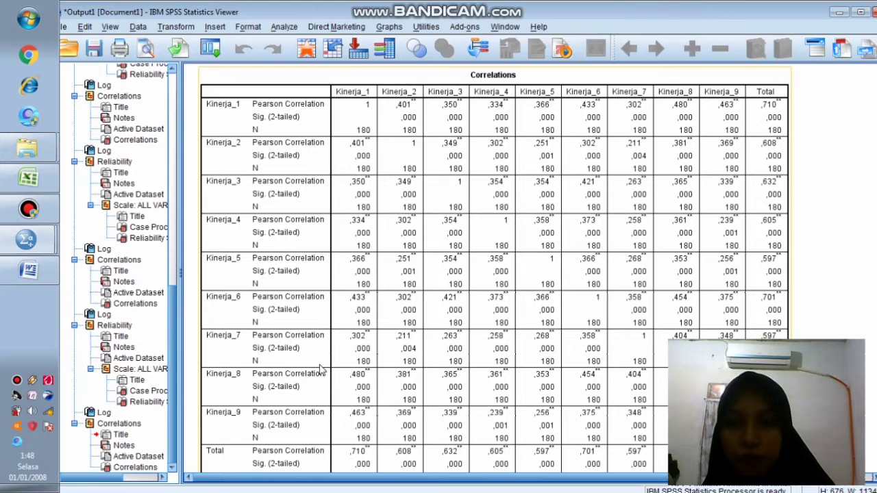
pyautogui.click(28, 270)
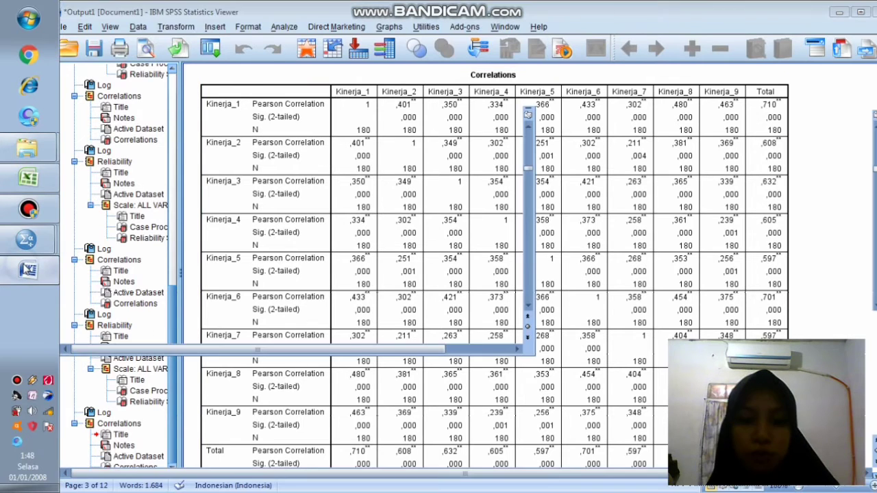
pyautogui.write('597')
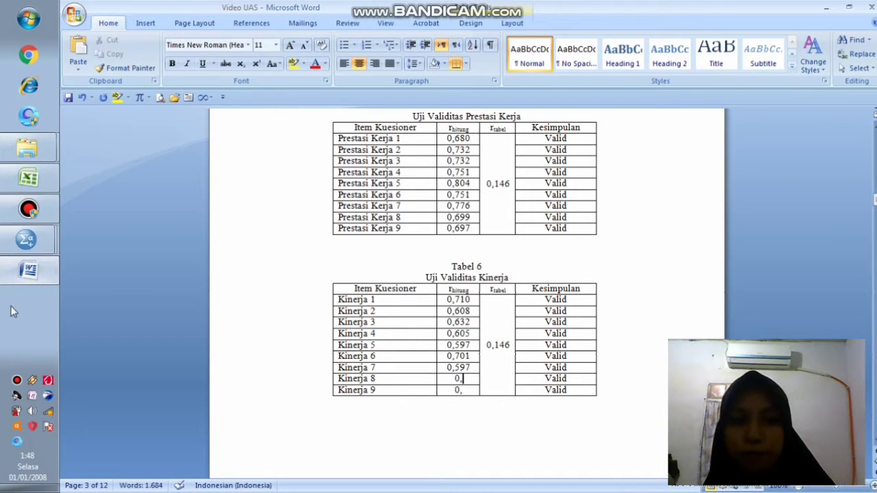
pyautogui.click(29, 272)
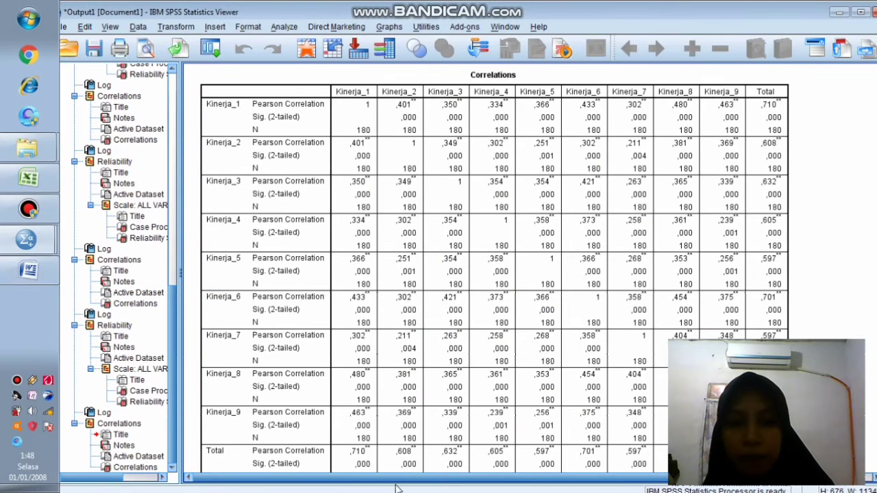
pyautogui.moveTo(406, 481); pyautogui.dragTo(529, 492)
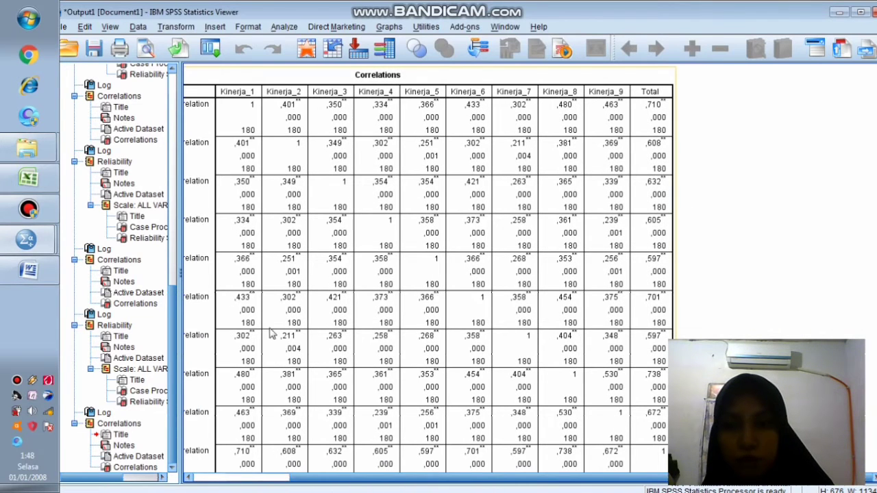
pyautogui.click(40, 271)
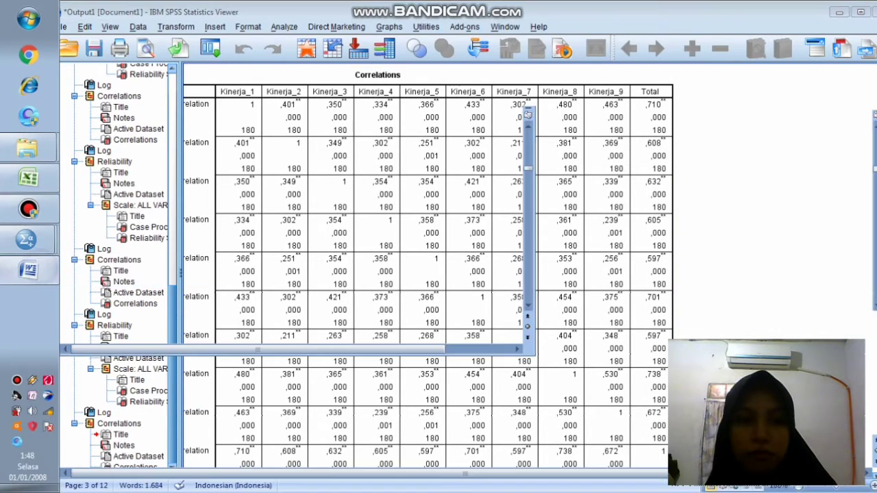
pyautogui.write('38')
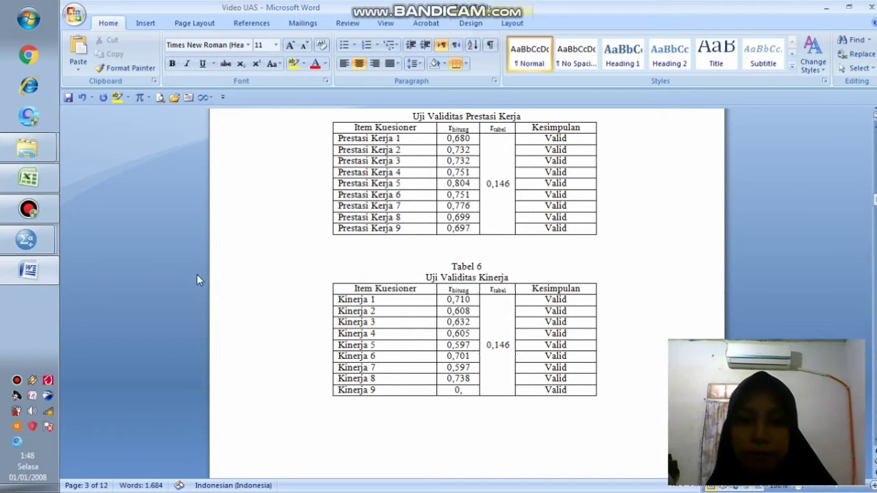
# Step: Look up Kinerja_9's correlation with Total in the SPSS output and enter 0,672 for Kinerja 9 in Word's Tabel 6
pyautogui.click(42, 274)
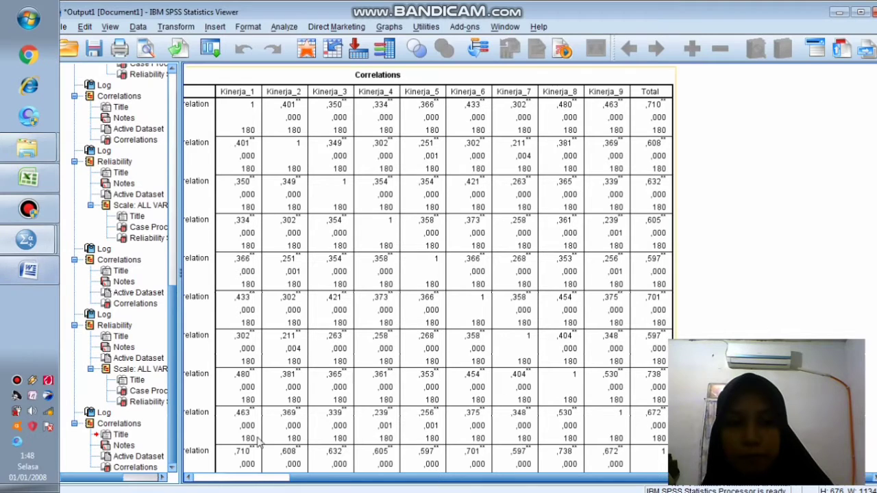
pyautogui.moveTo(296, 478)
pyautogui.mouseDown()
pyautogui.moveTo(274, 478)
pyautogui.moveTo(294, 478)
pyautogui.mouseUp()
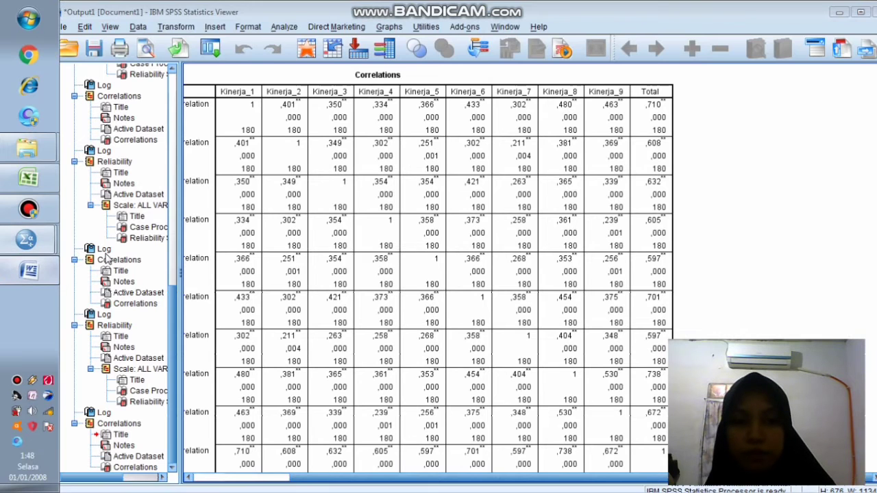
pyautogui.click(29, 270)
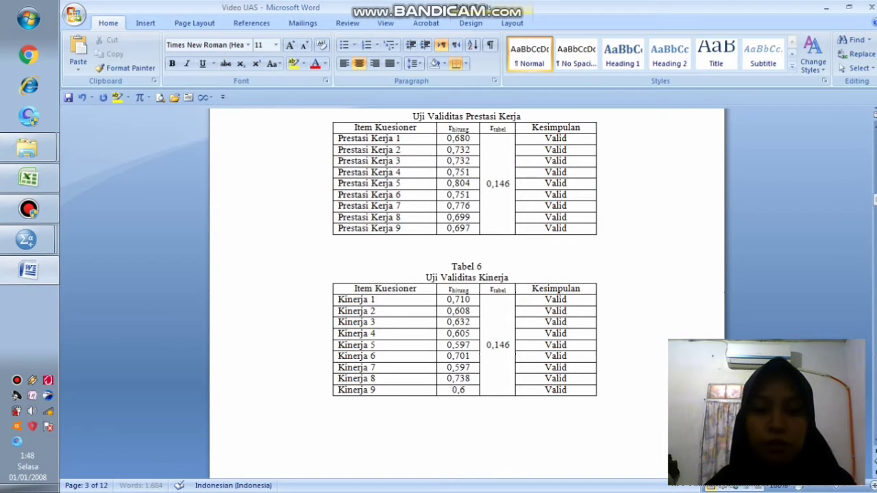
pyautogui.write('672')
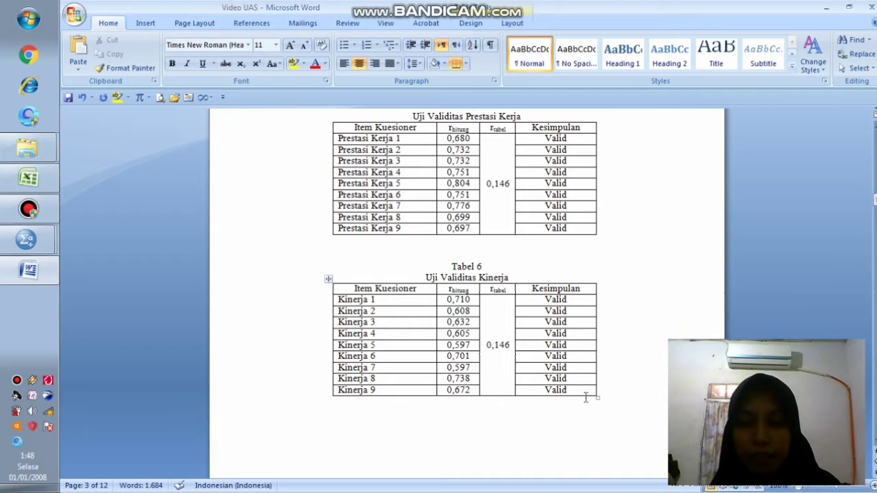
# Step: Switch to the SPSS dataset Untitled6 and run a Reliability Analysis with the Alpha model on Kinerja_1 through Kinerja_9
pyautogui.scroll(-6, 639, 263)
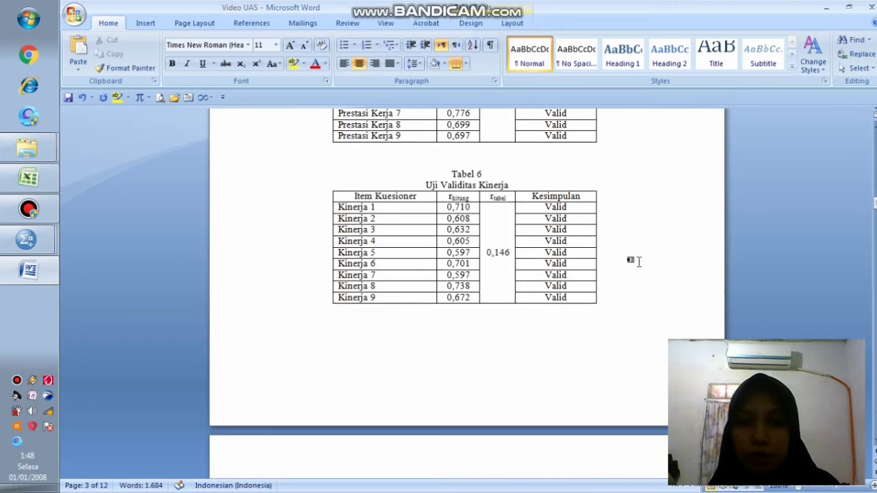
pyautogui.scroll(-1, 640, 258)
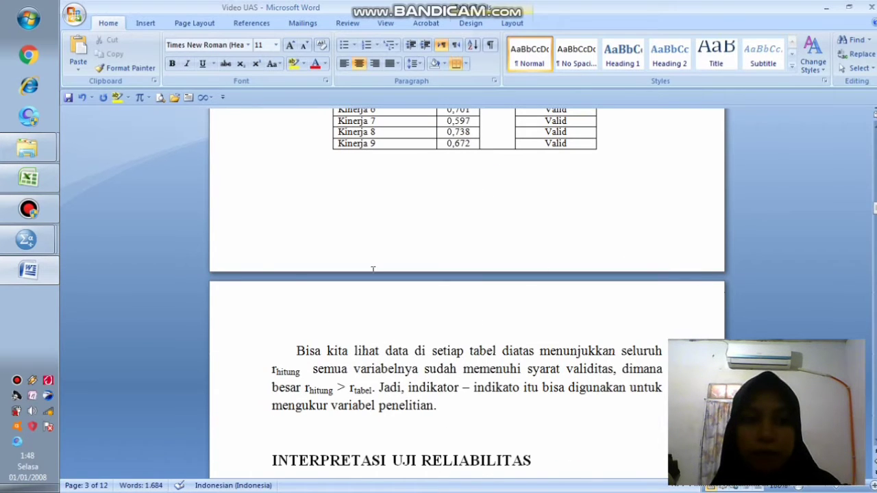
pyautogui.click(27, 239)
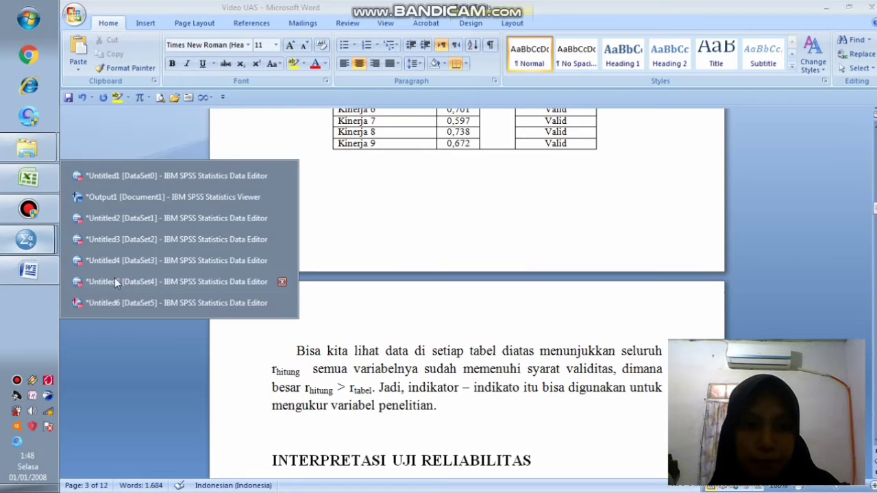
pyautogui.click(142, 303)
pyautogui.click(228, 22)
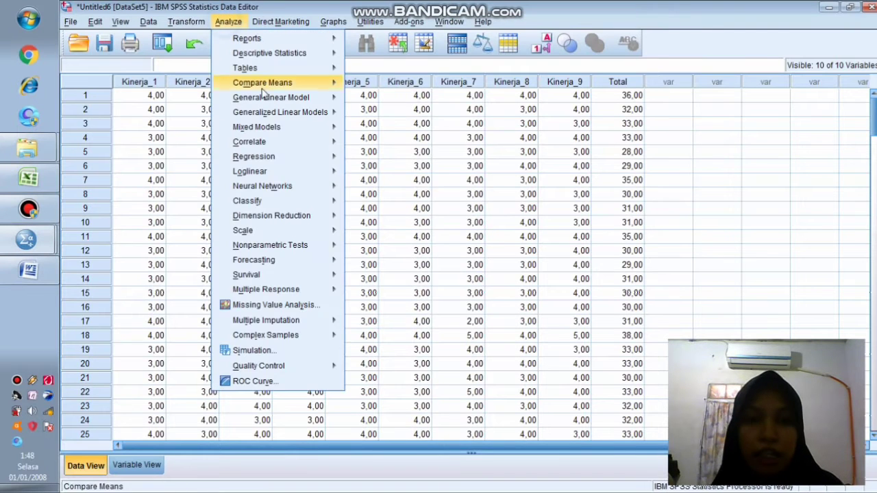
pyautogui.moveTo(267, 232)
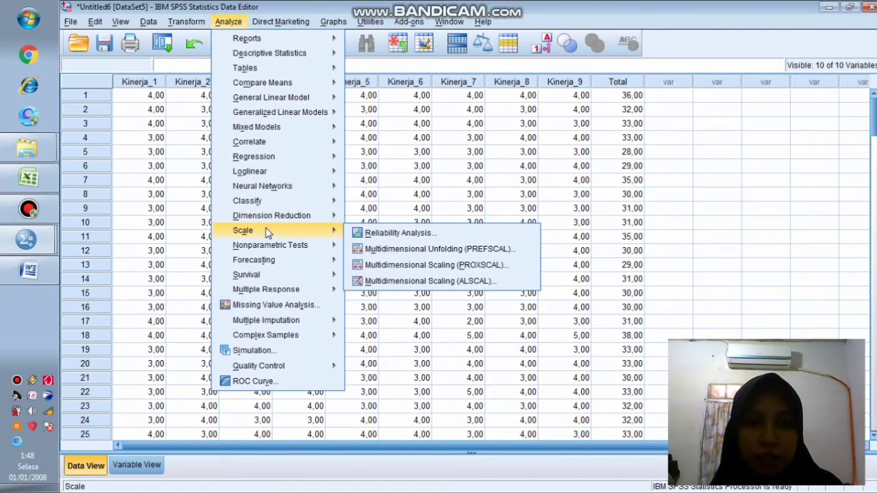
pyautogui.click(377, 234)
pyautogui.keyDown('ctrl'); pyautogui.click(345, 199); pyautogui.keyUp('ctrl')
pyautogui.keyDown('ctrl'); pyautogui.click(345, 198); pyautogui.keyUp('ctrl')
pyautogui.keyDown('ctrl'); pyautogui.click(344, 199); pyautogui.keyUp('ctrl')
pyautogui.keyDown('ctrl'); pyautogui.click(346, 209); pyautogui.keyUp('ctrl')
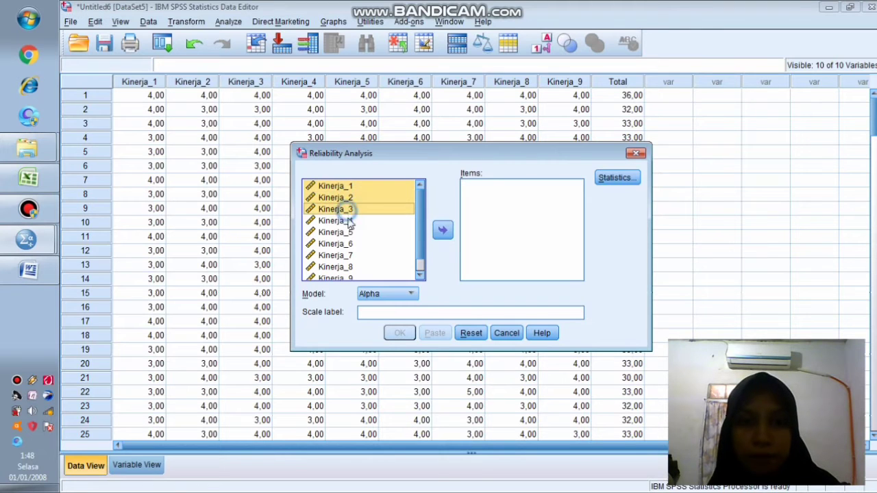
pyautogui.keyDown('ctrl'); pyautogui.click(348, 222); pyautogui.keyUp('ctrl')
pyautogui.keyDown('ctrl'); pyautogui.click(346, 224); pyautogui.keyUp('ctrl')
pyautogui.keyDown('ctrl'); pyautogui.click(345, 224); pyautogui.keyUp('ctrl')
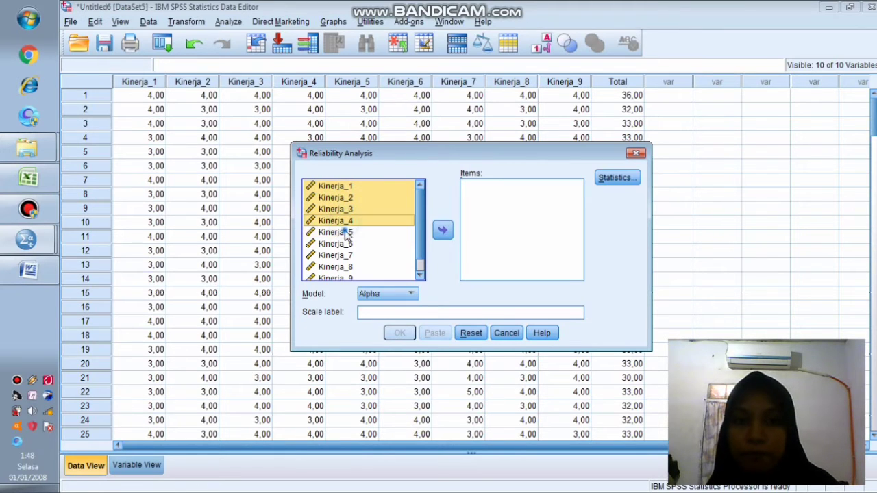
pyautogui.keyDown('ctrl'); pyautogui.click(344, 233); pyautogui.keyUp('ctrl')
pyautogui.keyDown('ctrl'); pyautogui.click(343, 244); pyautogui.keyUp('ctrl')
pyautogui.keyDown('ctrl'); pyautogui.click(342, 256); pyautogui.keyUp('ctrl')
pyautogui.keyDown('ctrl'); pyautogui.click(347, 267); pyautogui.keyUp('ctrl')
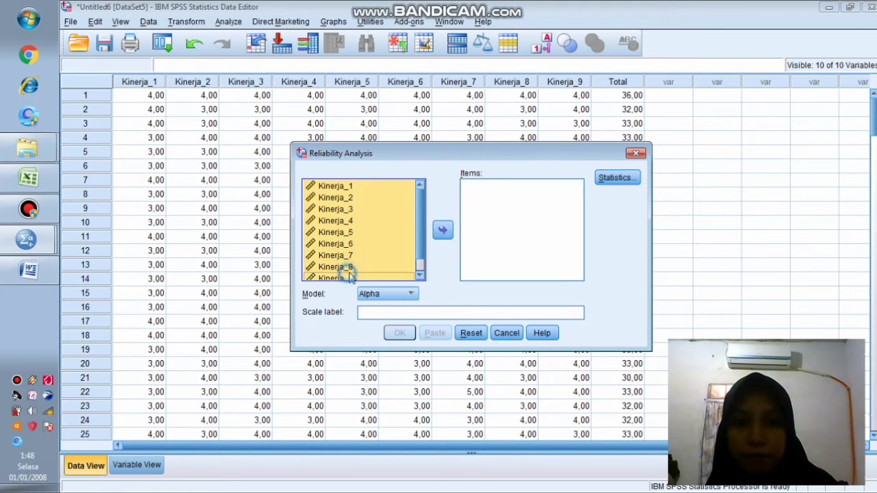
pyautogui.click(442, 230)
pyautogui.click(399, 333)
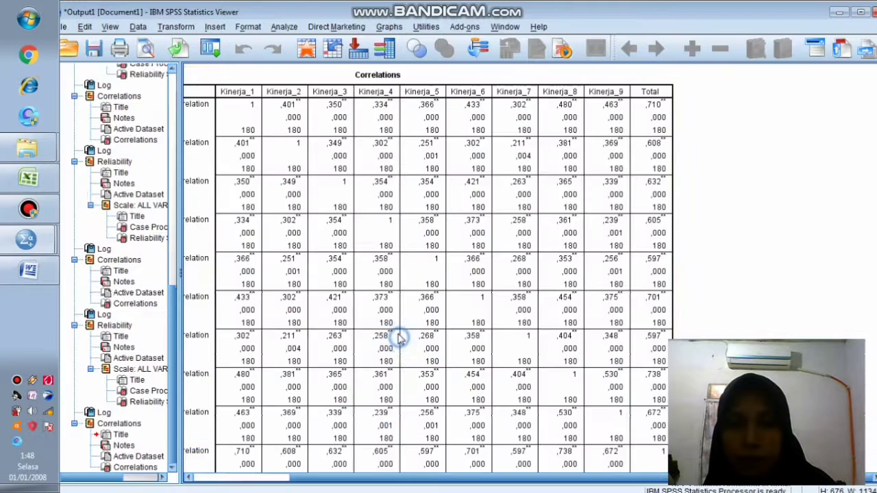
# Step: Read Cronbach's Alpha in the SPSS output and enter 0,829 for Kinerja (Y) in Word's Hasil Uji Reliabilitas Variabel table
pyautogui.click(232, 407)
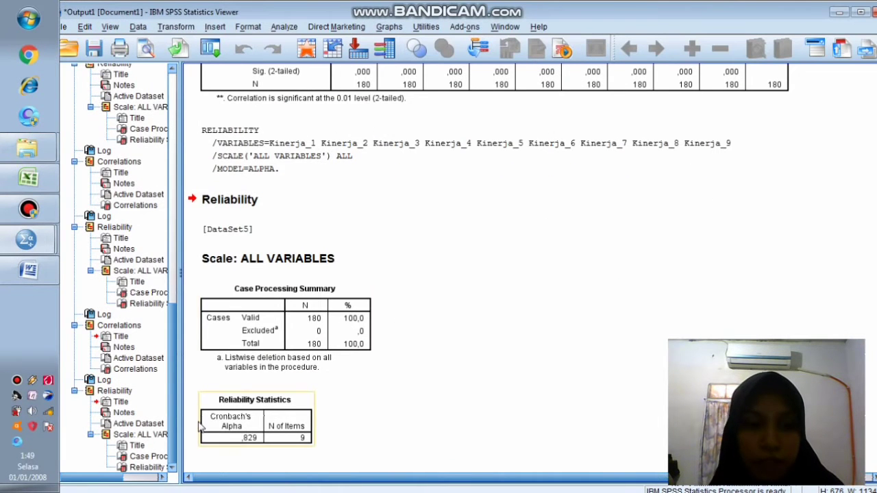
pyautogui.click(29, 271)
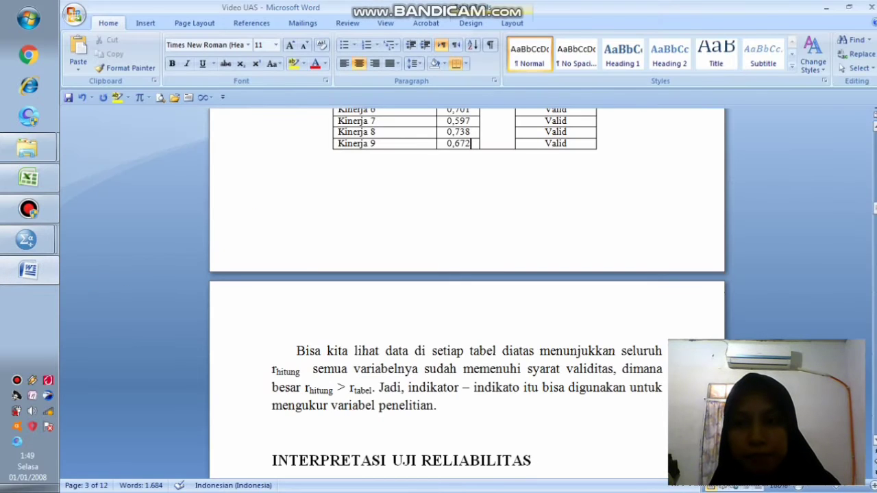
pyautogui.moveTo(875, 208)
pyautogui.mouseDown()
pyautogui.moveTo(875, 234)
pyautogui.moveTo(874, 225)
pyautogui.mouseUp()
pyautogui.click(505, 237)
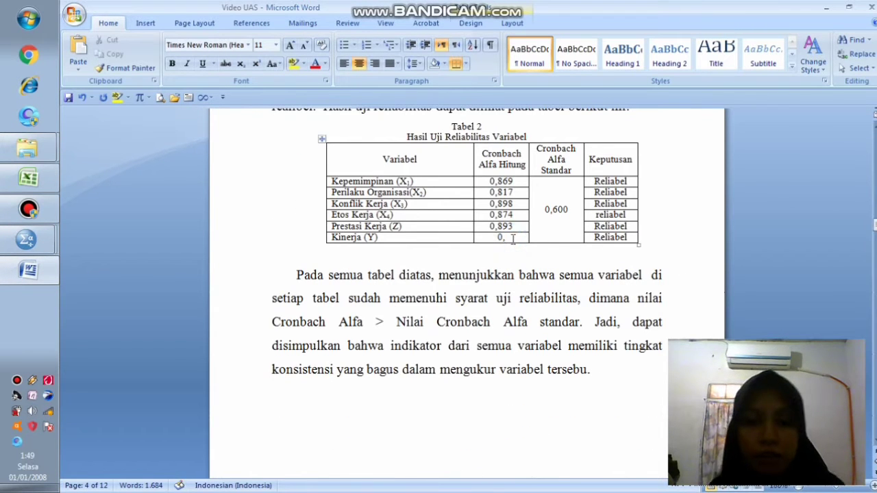
pyautogui.write('829')
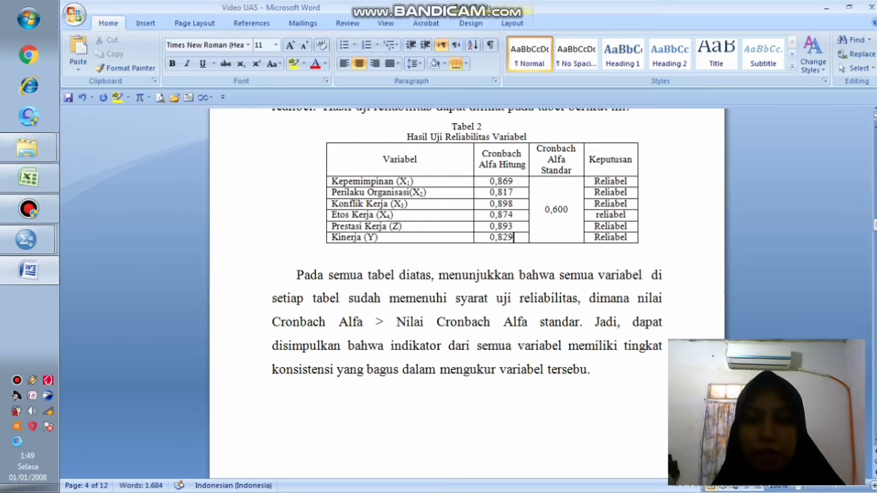
# Step: Review the Kinerja validity table and the reliability criteria with the Cronbach Alfa standard in the Word report
pyautogui.scroll(5, 514, 233)
pyautogui.scroll(5, 513, 233)
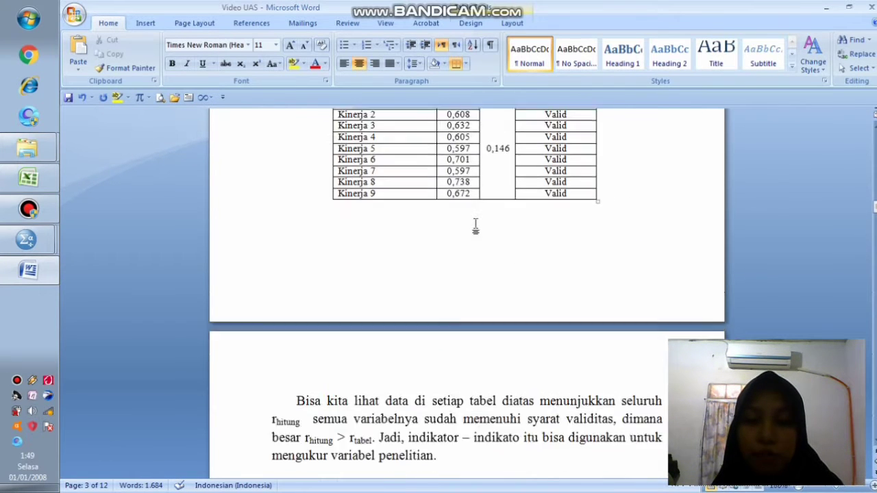
pyautogui.scroll(-8, 474, 232)
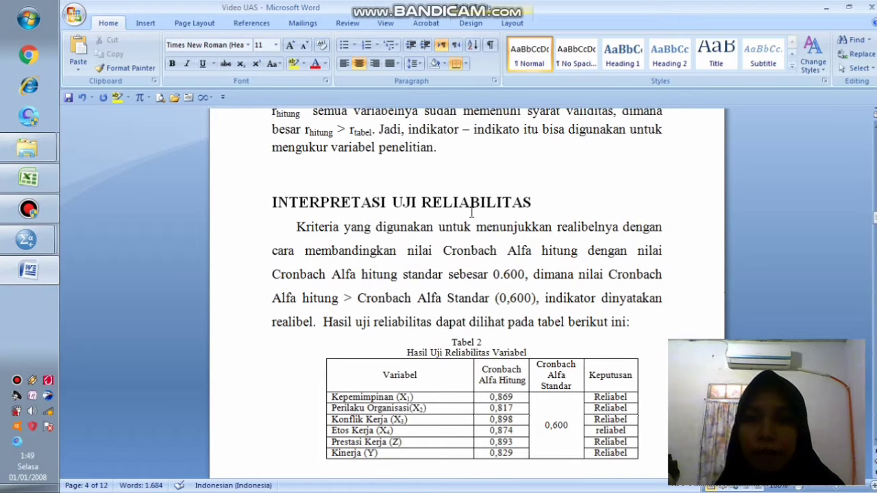
pyautogui.scroll(-1, 459, 207)
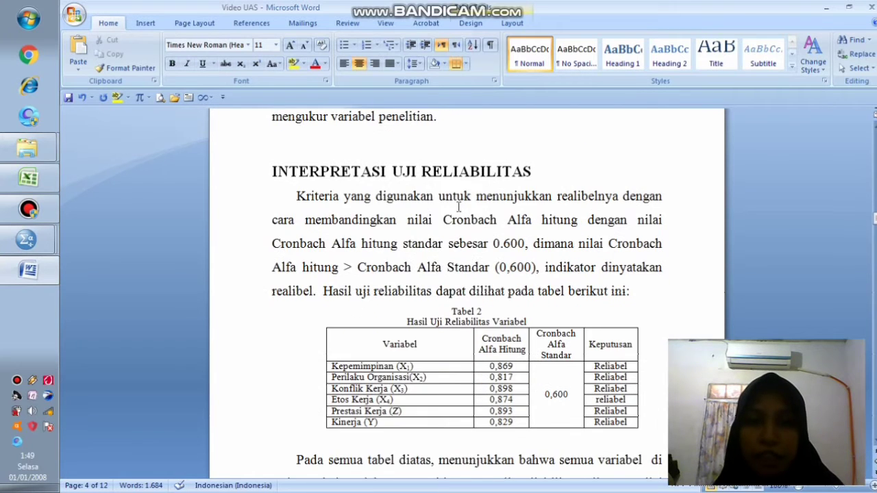
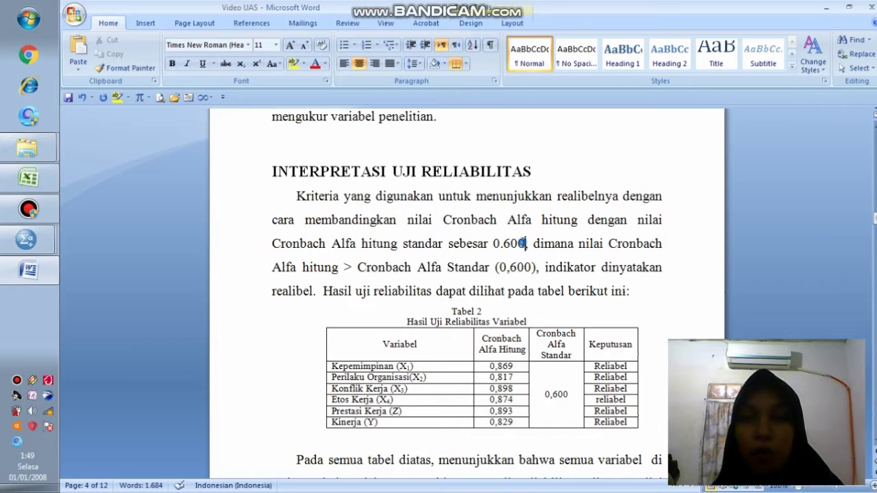
pyautogui.moveTo(524, 243); pyautogui.dragTo(494, 243)
pyautogui.click(546, 267)
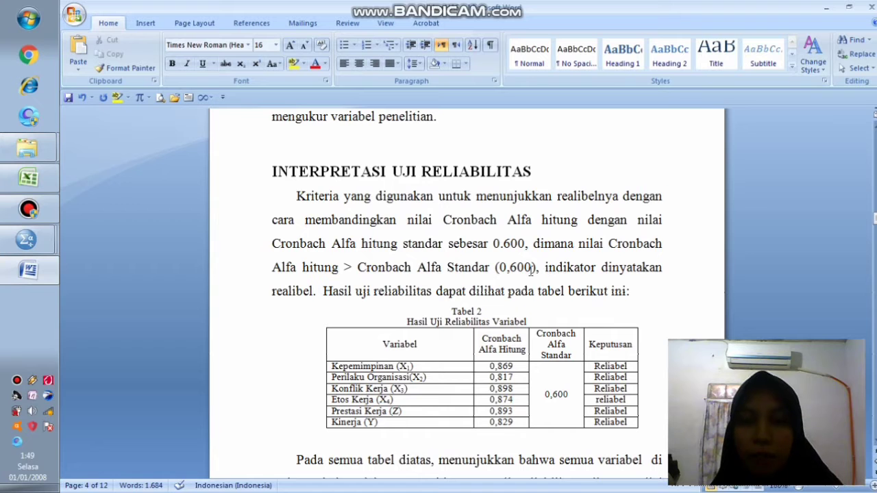
pyautogui.scroll(-2, 510, 353)
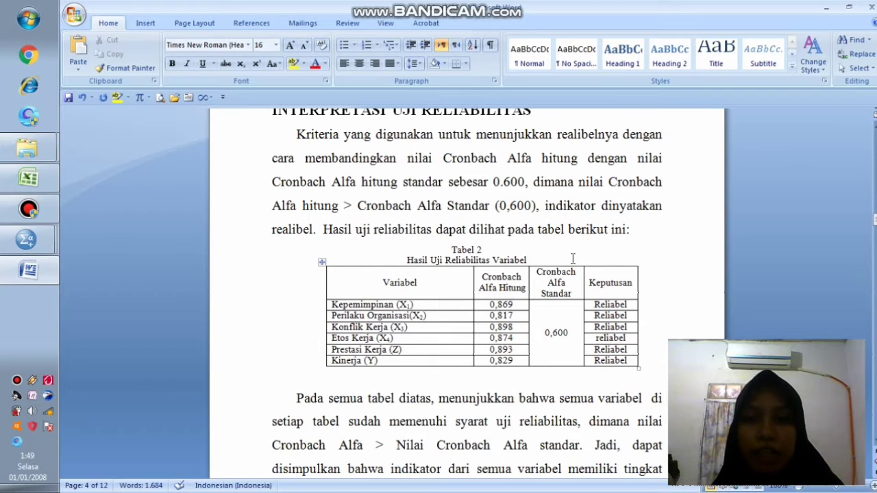
# Step: Correct the last word of the paragraph below the reliability table to "tersebut."
pyautogui.scroll(-5, 573, 258)
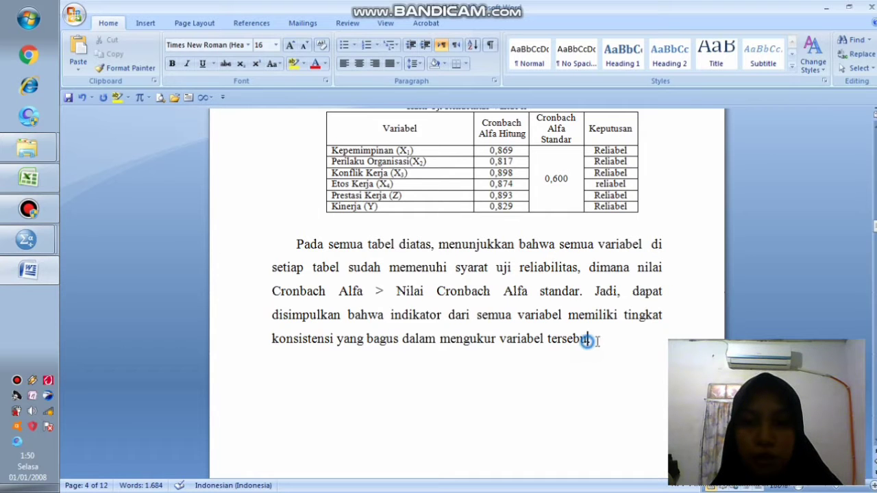
pyautogui.press('BackSpace')
pyautogui.write('t.')
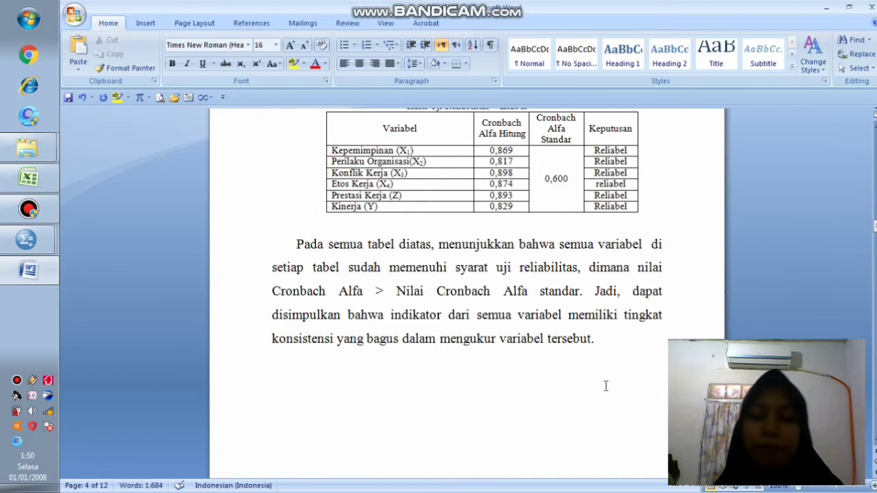
# Step: Switch to SPSS from the Word report's regression section, create a new blank dataset and show its variable definitions
pyautogui.scroll(-10, 597, 339)
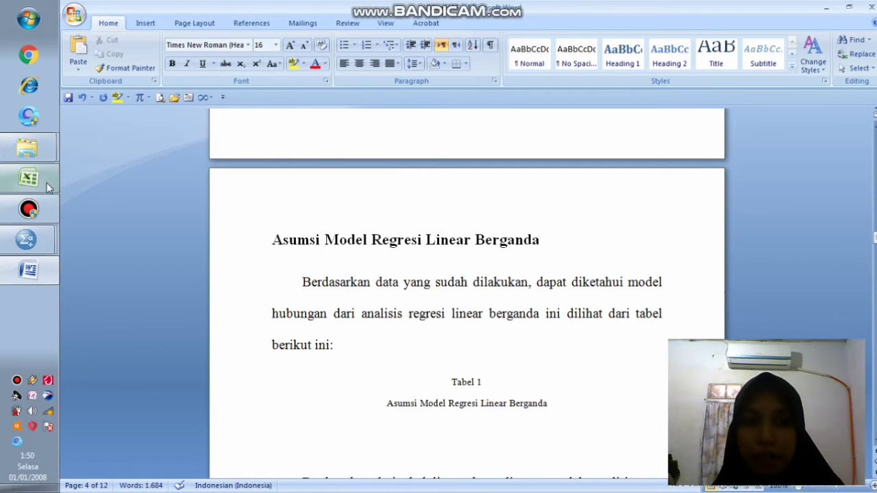
pyautogui.moveTo(30, 236)
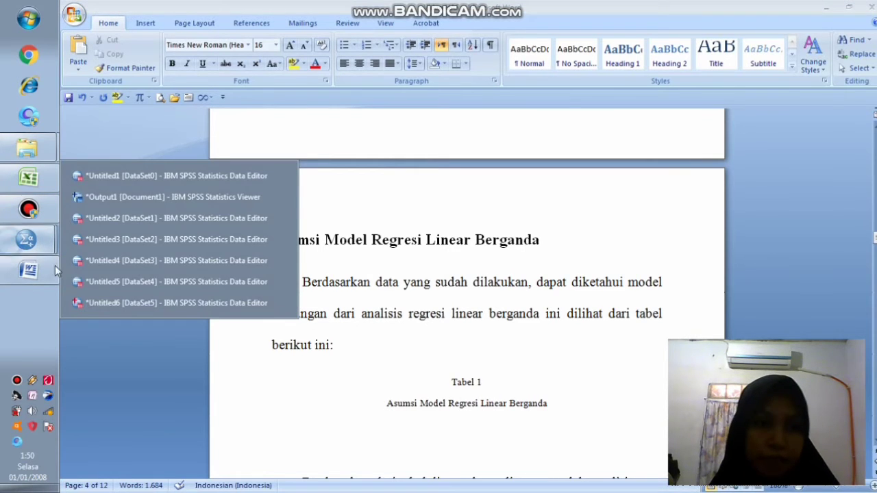
pyautogui.click(102, 301)
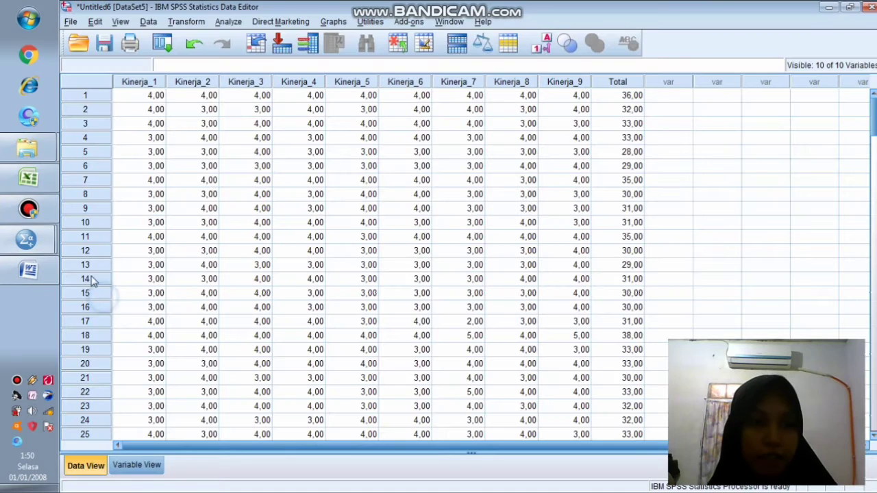
pyautogui.click(70, 22)
pyautogui.moveTo(175, 42)
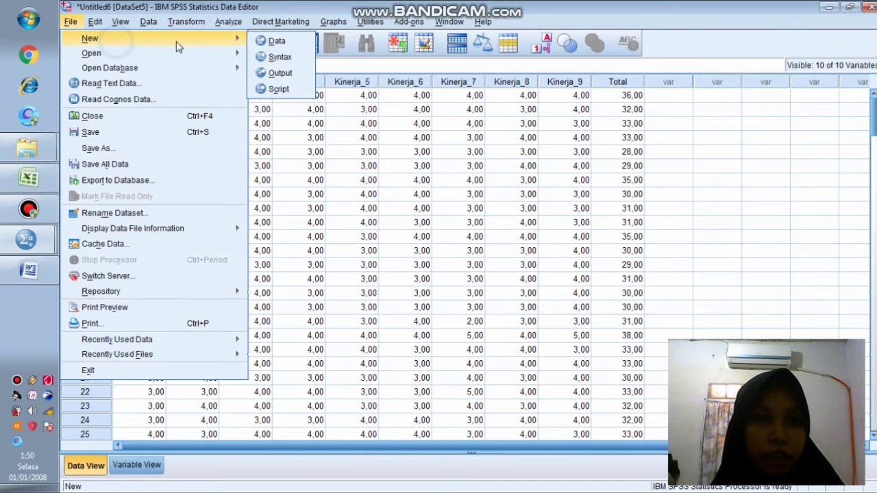
pyautogui.click(278, 41)
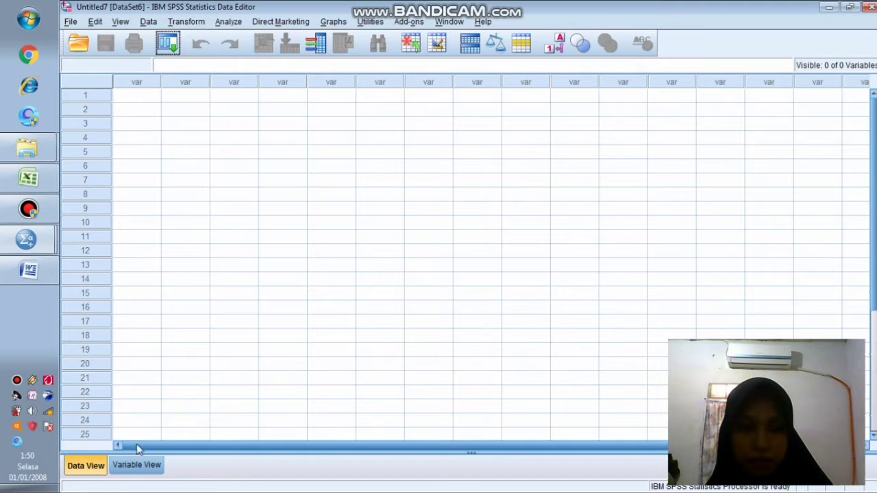
pyautogui.click(139, 465)
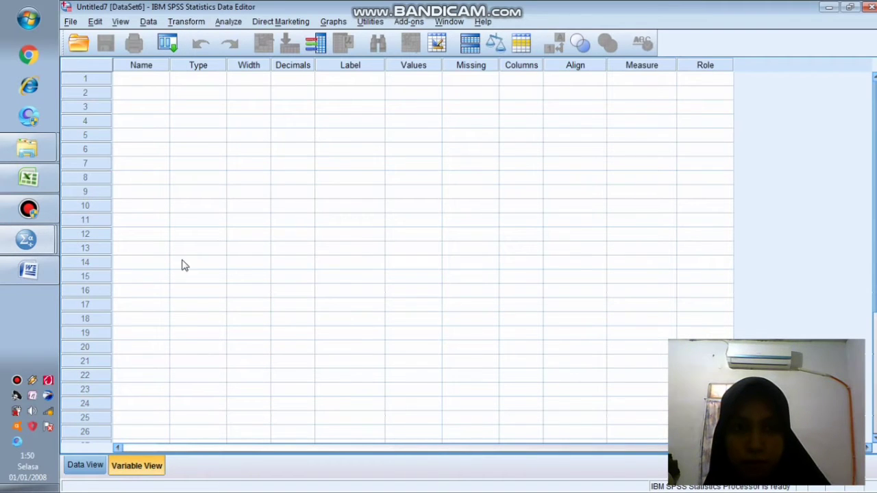
# Step: Check the variable names in the Excel workbook and define the new SPSS dataset's first variable as Kepemimpinan
pyautogui.click(127, 81)
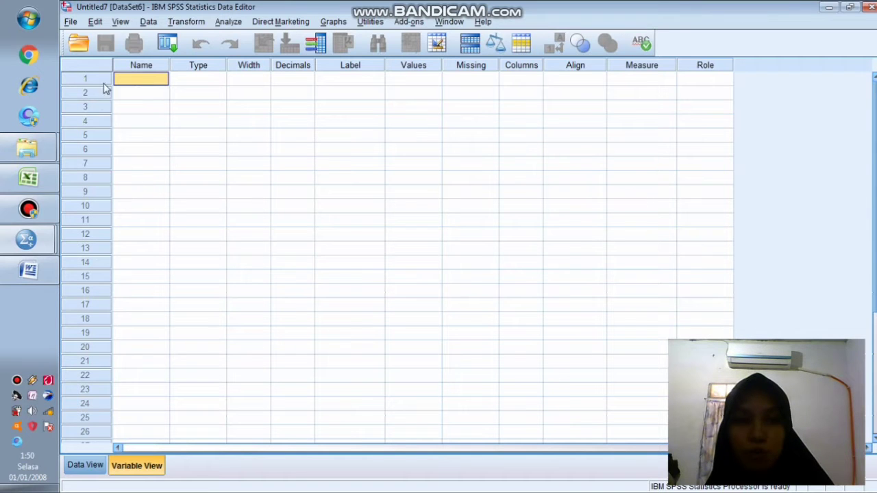
pyautogui.click(28, 178)
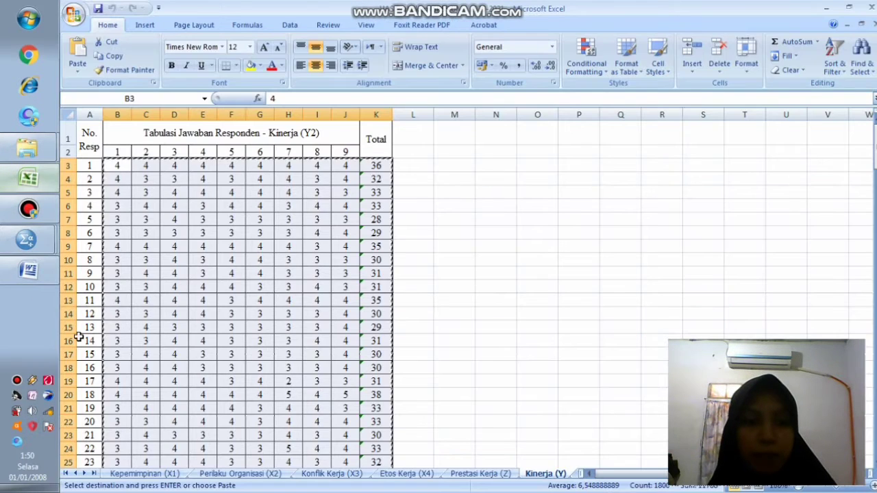
pyautogui.click(22, 273)
pyautogui.click(28, 239)
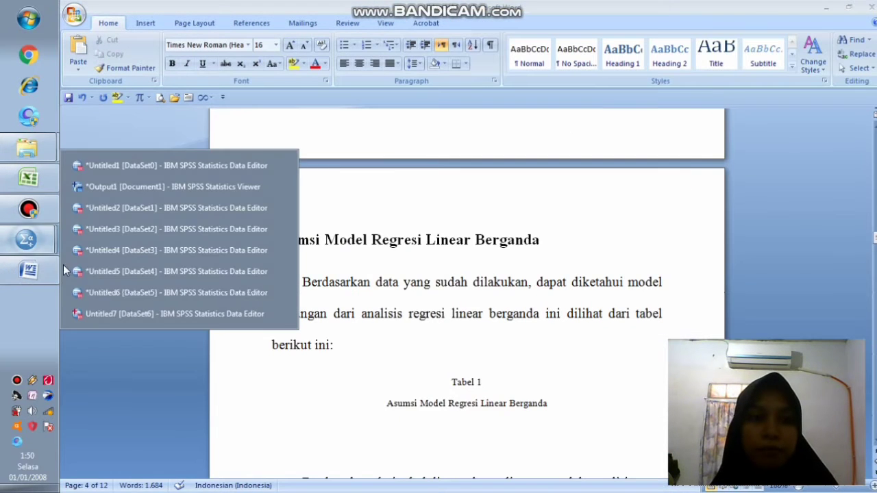
pyautogui.click(74, 310)
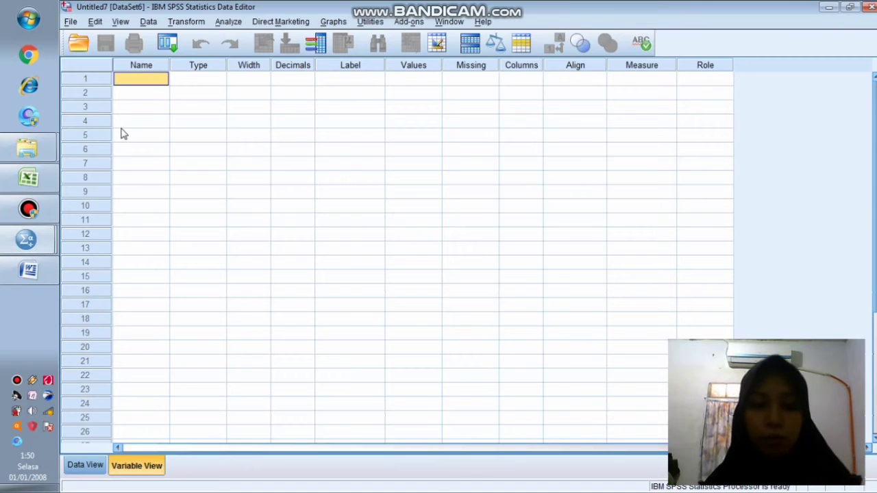
pyautogui.write('Kepemimpinan')
pyautogui.press('Return')
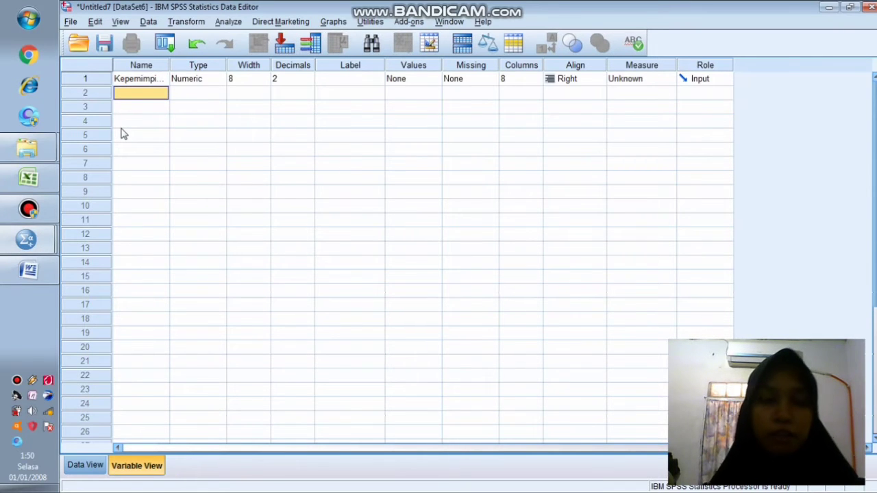
# Step: Look up the second variable in the Excel workbook and add it to the SPSS dataset Untitled7 as Perilaku_Organisasi
pyautogui.click(27, 179)
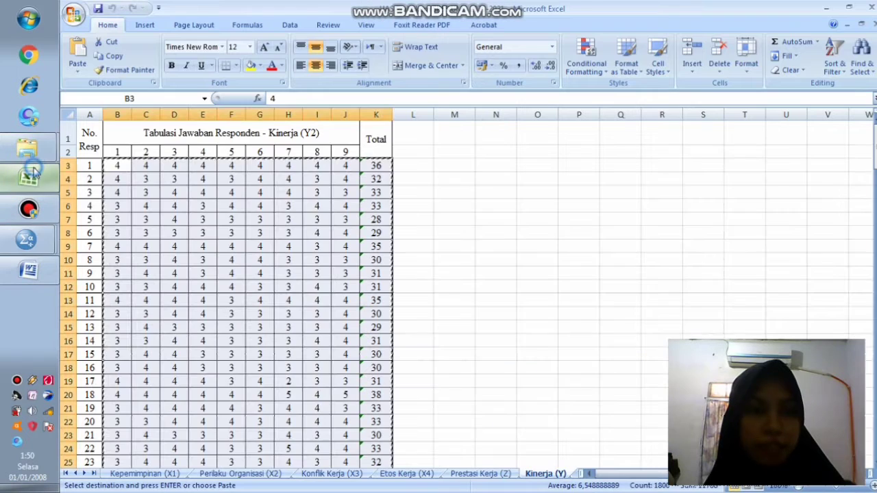
pyautogui.click(29, 240)
pyautogui.click(106, 313)
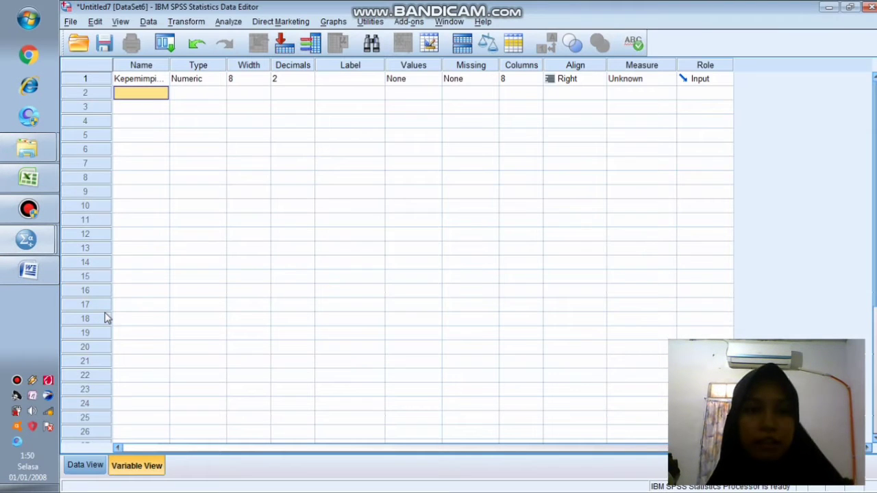
pyautogui.write('Perilaku')
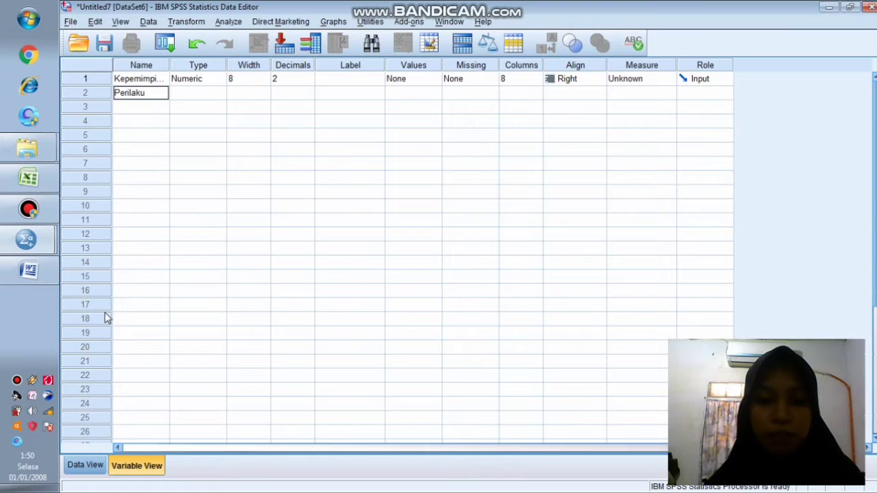
pyautogui.write('_Organisasi')
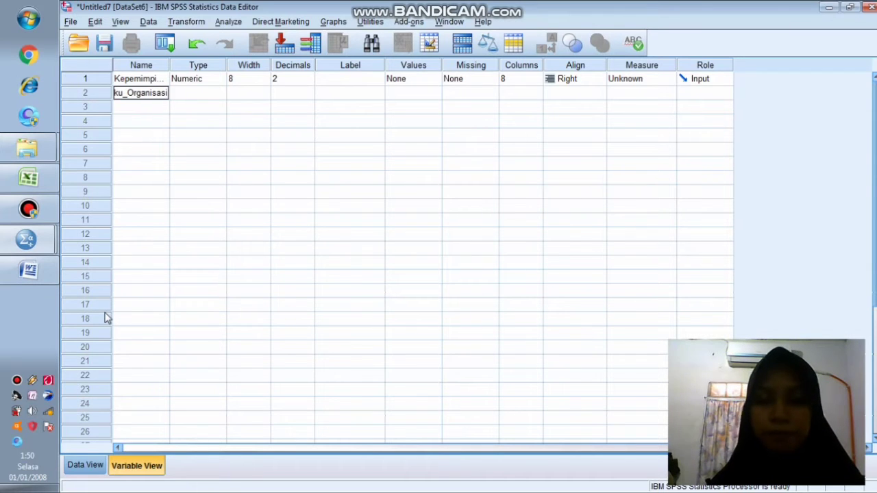
pyautogui.press('Return')
# Step: Look up the third variable in the Excel workbook and add it to the SPSS dataset Untitled7 as Konflik_Kerja
pyautogui.click(27, 179)
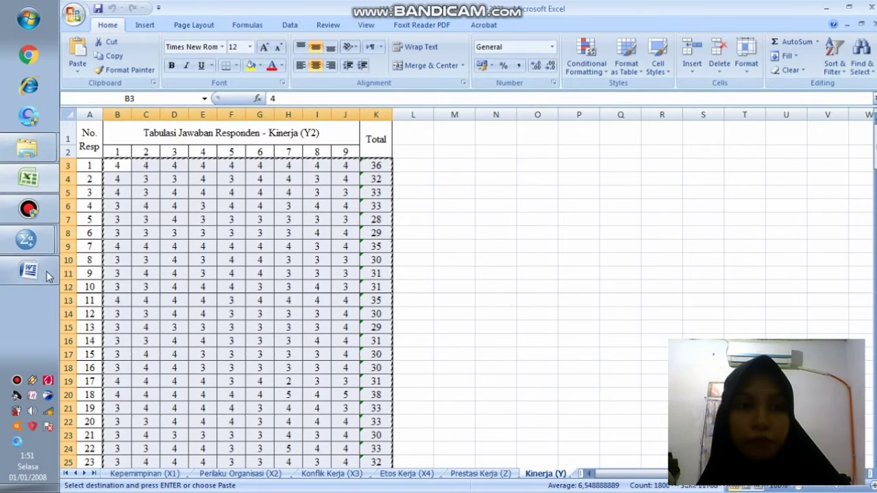
pyautogui.click(37, 244)
pyautogui.click(96, 314)
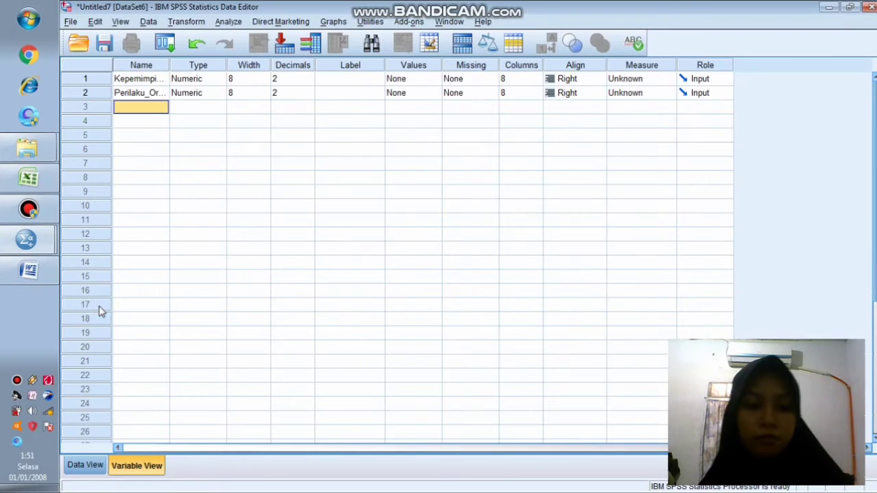
pyautogui.write('Koj')
pyautogui.press('BackSpace')
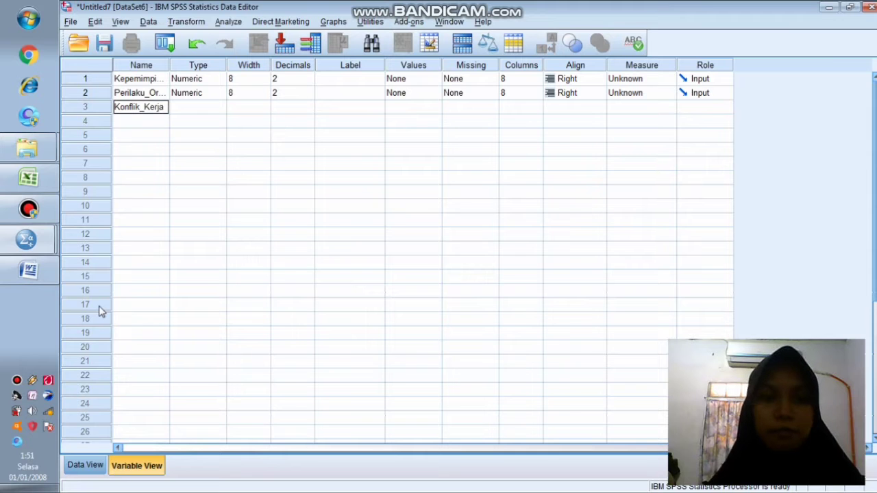
pyautogui.write('nflik_Kerja')
pyautogui.press('Return')
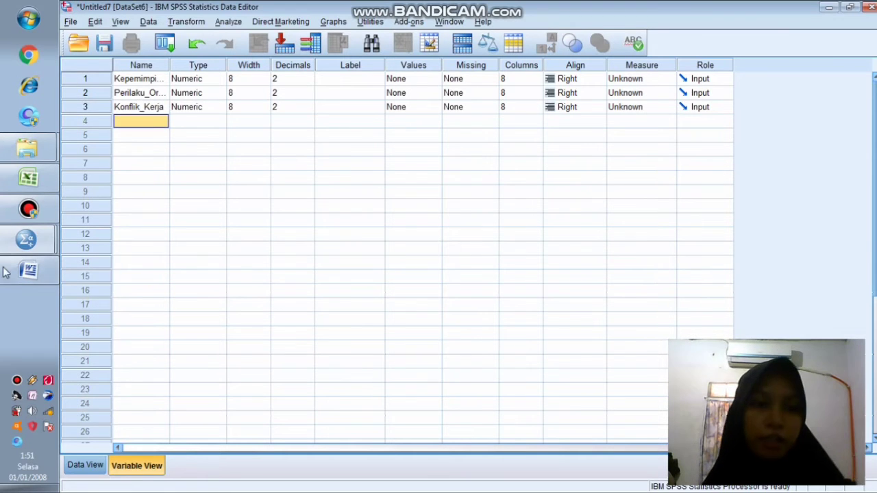
# Step: Look up the fourth variable in the Excel workbook and add it to the SPSS dataset Untitled7 as Etos_Kerja
pyautogui.click(31, 178)
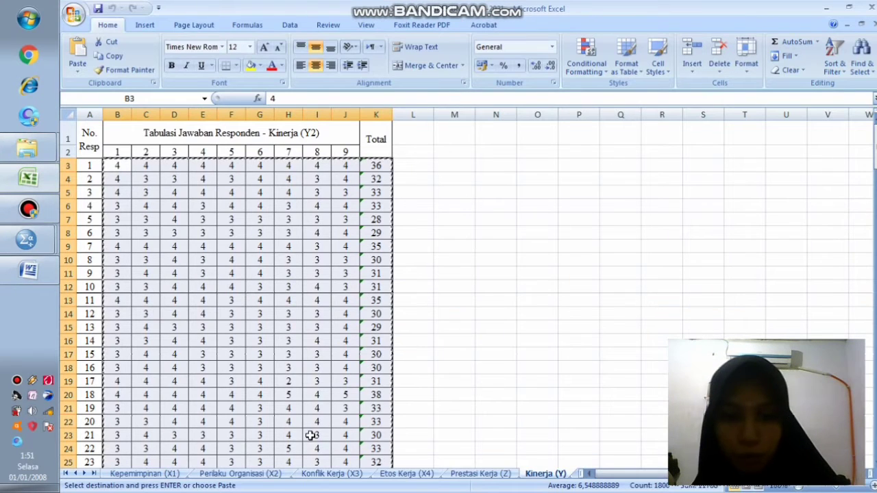
pyautogui.click(27, 239)
pyautogui.click(135, 315)
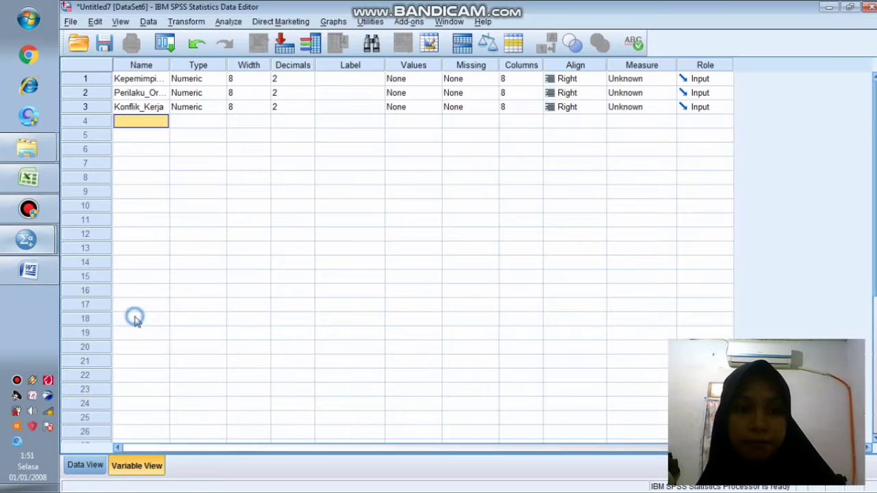
pyautogui.write('Etos_Kerja')
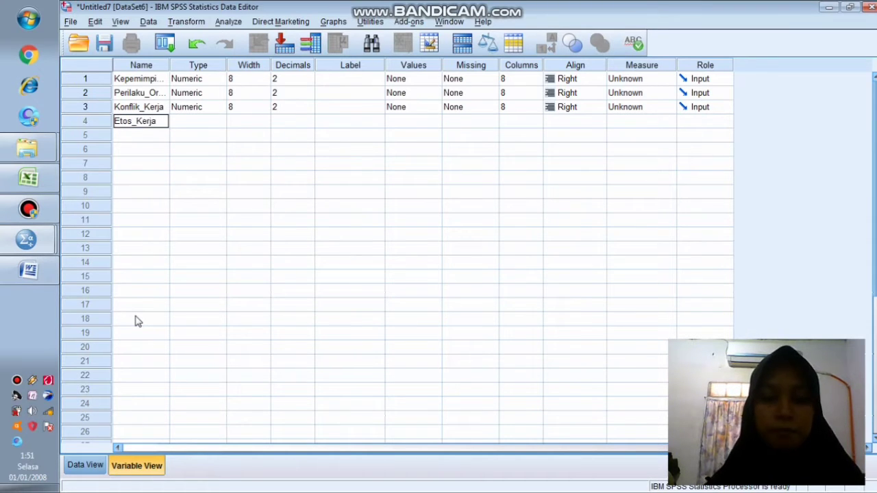
pyautogui.press('Return')
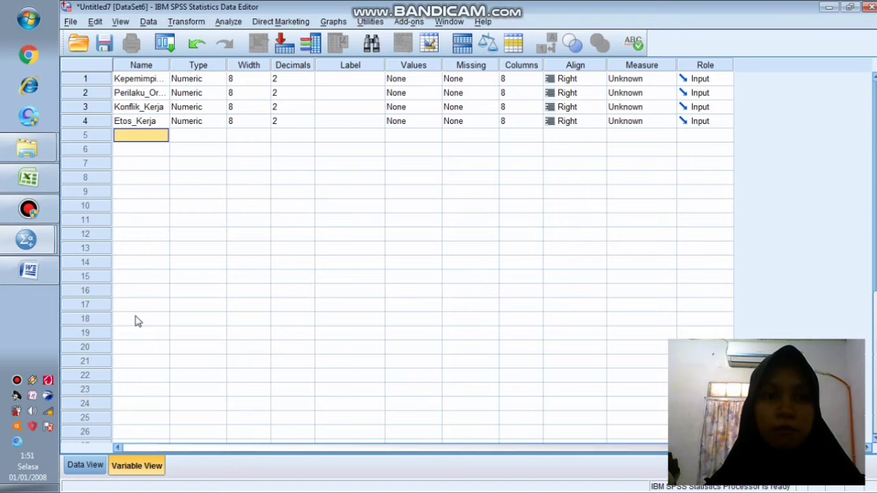
# Step: Look up the fifth variable in the Excel workbook and add it to the SPSS dataset Untitled7 as Prestasi_Kerja
pyautogui.click(29, 178)
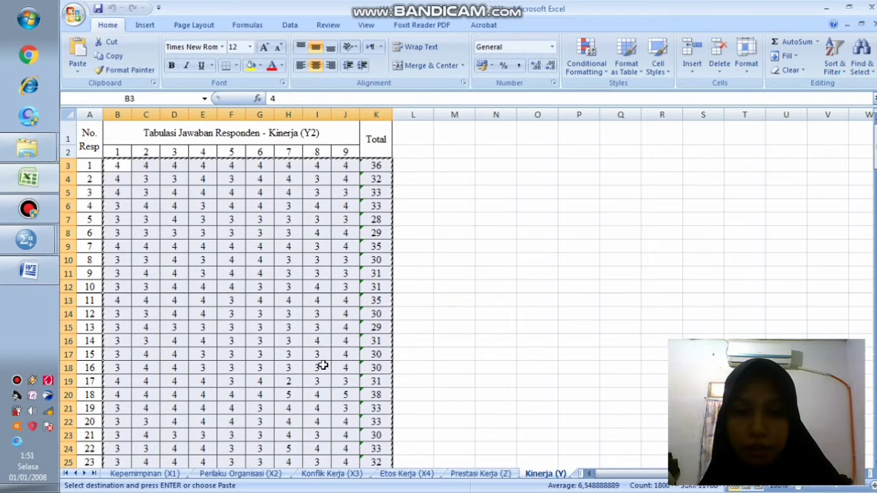
pyautogui.click(27, 244)
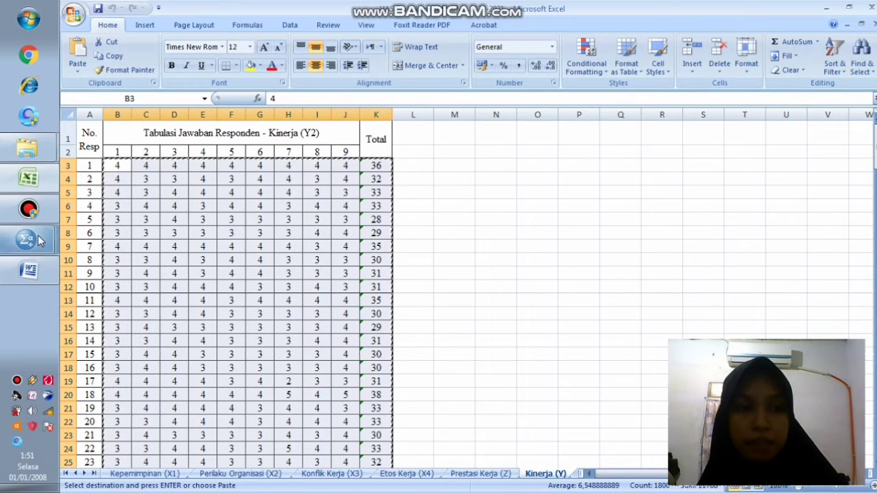
pyautogui.click(113, 313)
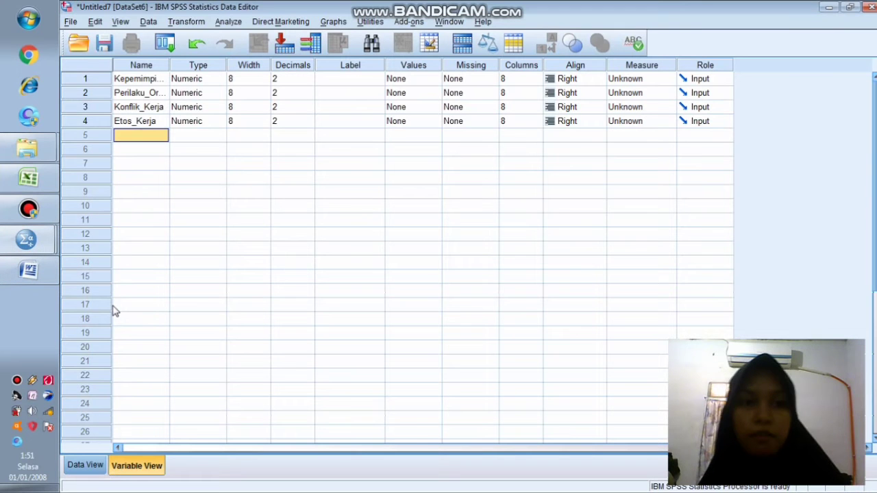
pyautogui.write('Prestasi_')
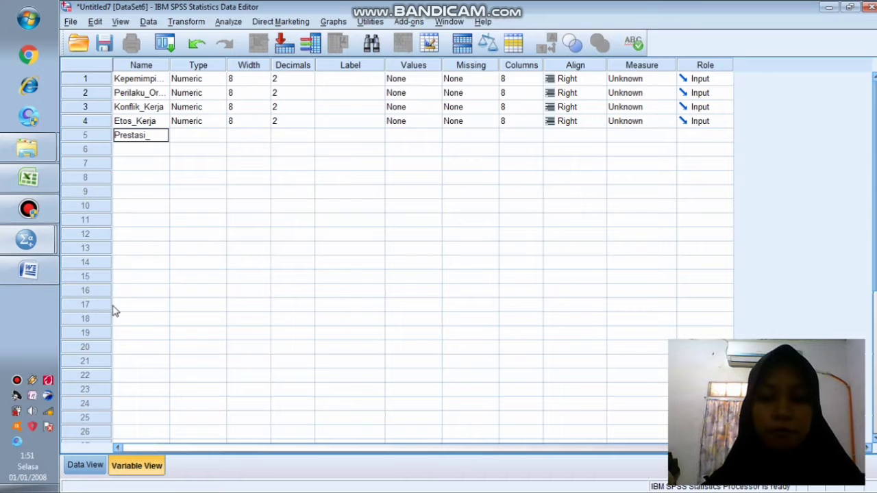
pyautogui.write('Kerja')
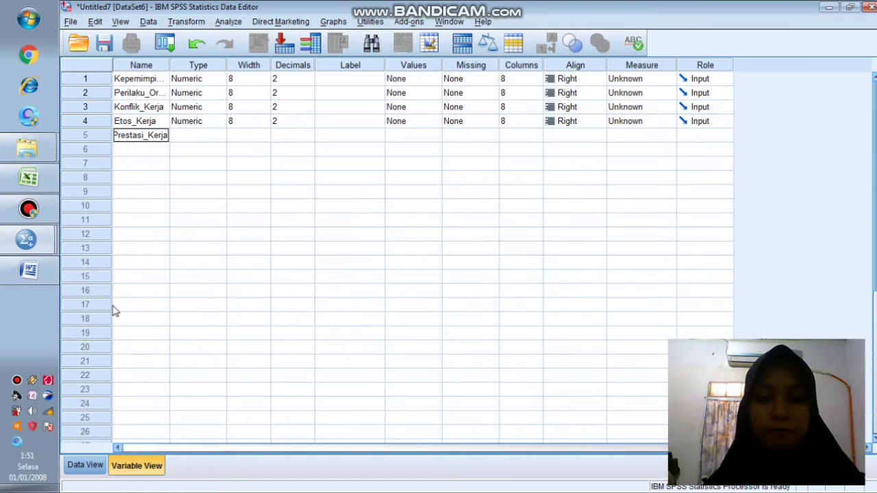
pyautogui.press('Return')
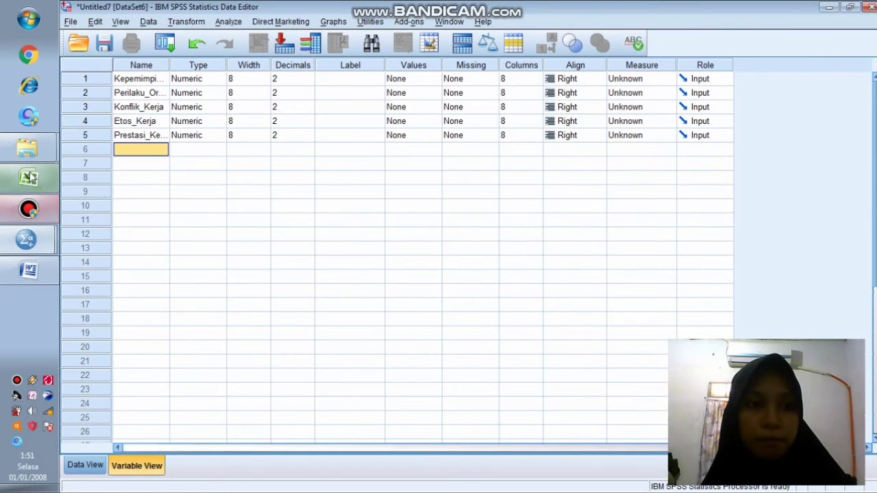
# Step: Look up the last variable in the Excel workbook and add it to the SPSS dataset Untitled7 as Kinerja
pyautogui.click(28, 178)
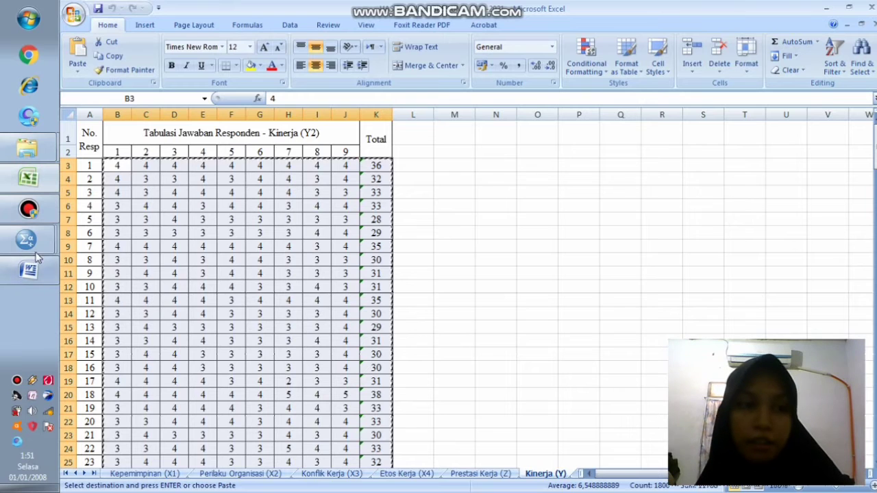
pyautogui.moveTo(31, 247)
pyautogui.click(96, 313)
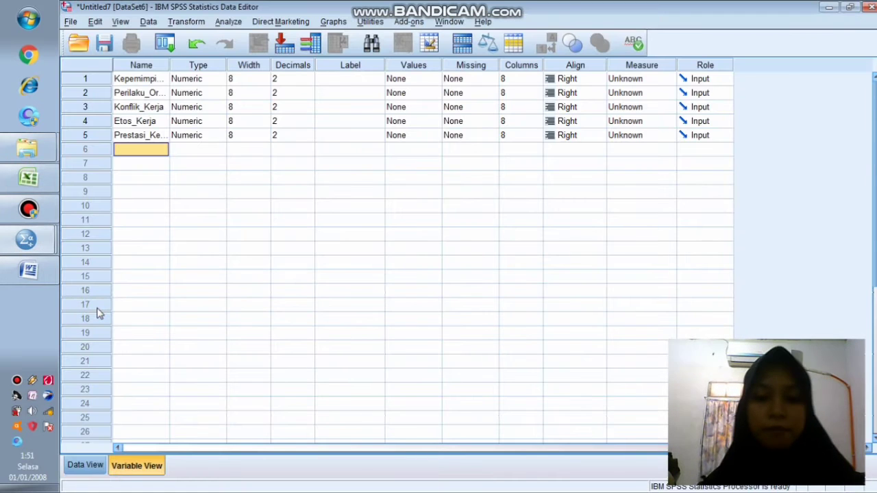
pyautogui.write('Kinerja')
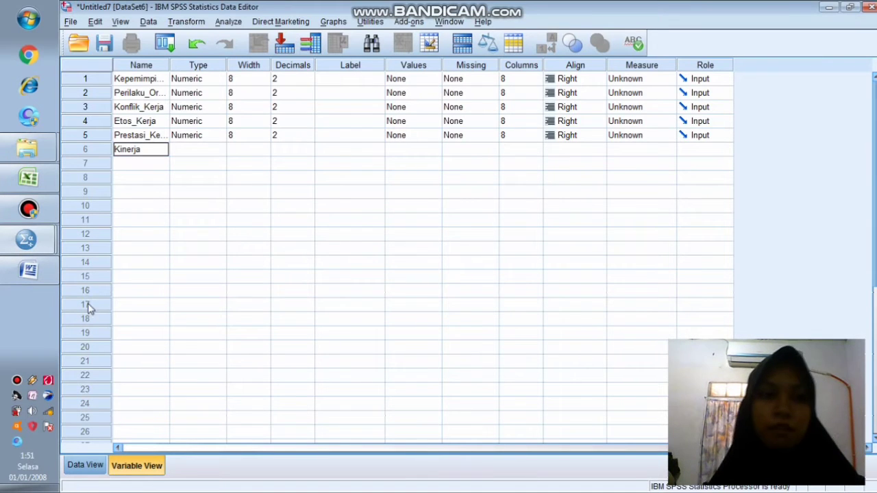
pyautogui.press('Return')
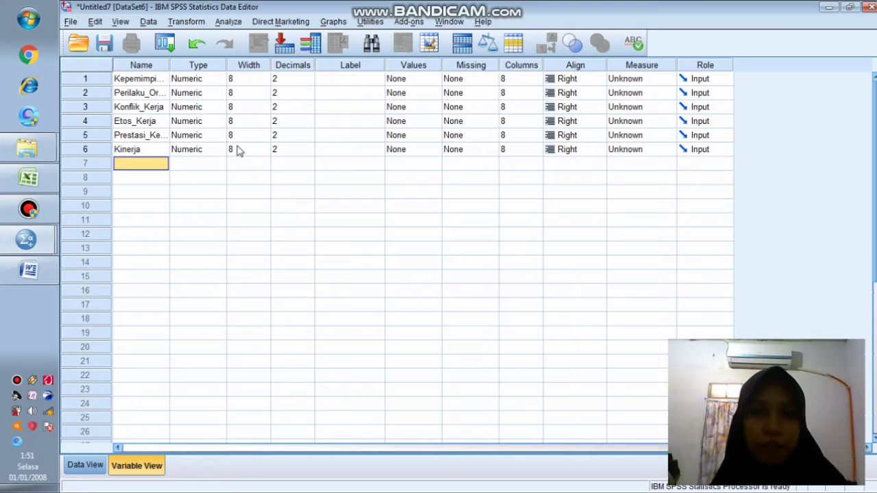
# Step: Set the measurement level of all six variables, Kepemimpinan through Kinerja, to Scale
pyautogui.doubleClick(632, 79)
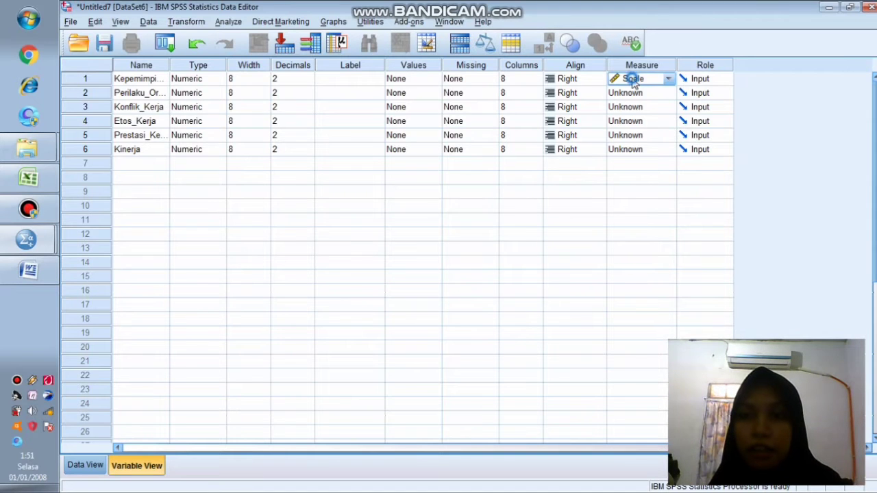
pyautogui.doubleClick(632, 93)
pyautogui.doubleClick(632, 106)
pyautogui.doubleClick(632, 121)
pyautogui.doubleClick(633, 135)
pyautogui.click(633, 148)
pyautogui.doubleClick(634, 150)
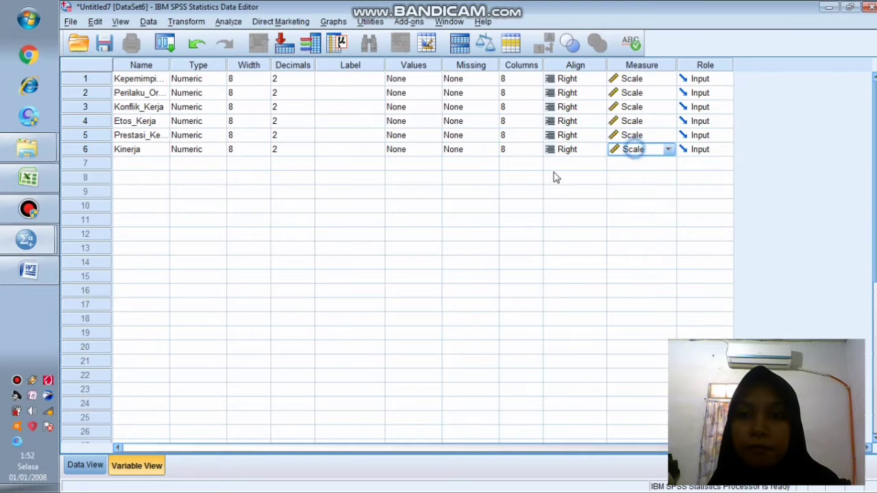
# Step: Copy the Total scores K3:K182 from Excel's Kepemimpinan (X1) sheet into the Kepemimpinan column of SPSS dataset Untitled7, starting at case 1
pyautogui.click(88, 465)
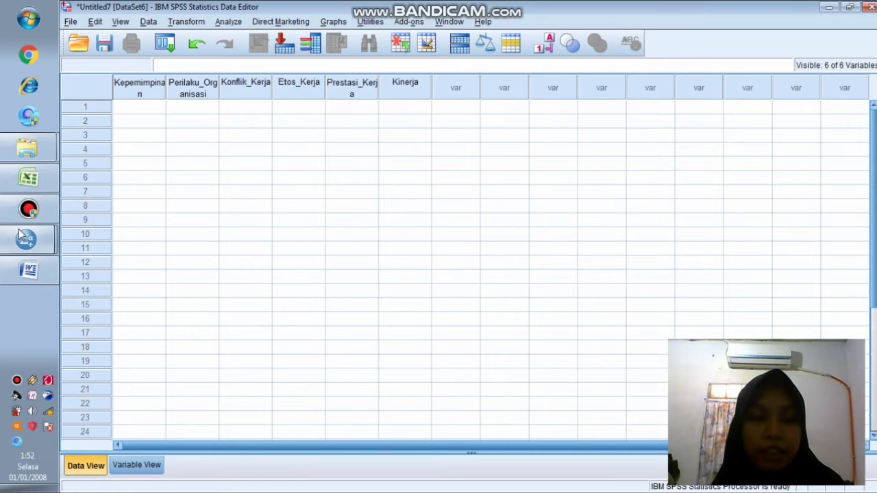
pyautogui.click(28, 178)
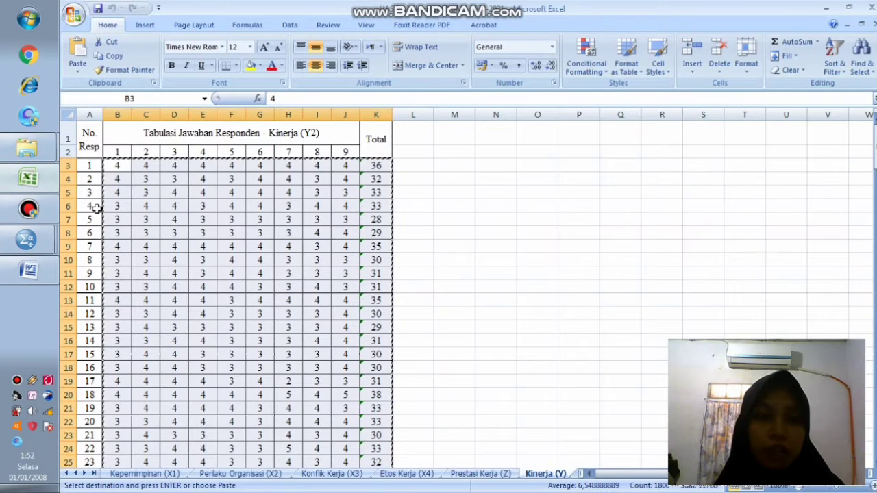
pyautogui.click(144, 473)
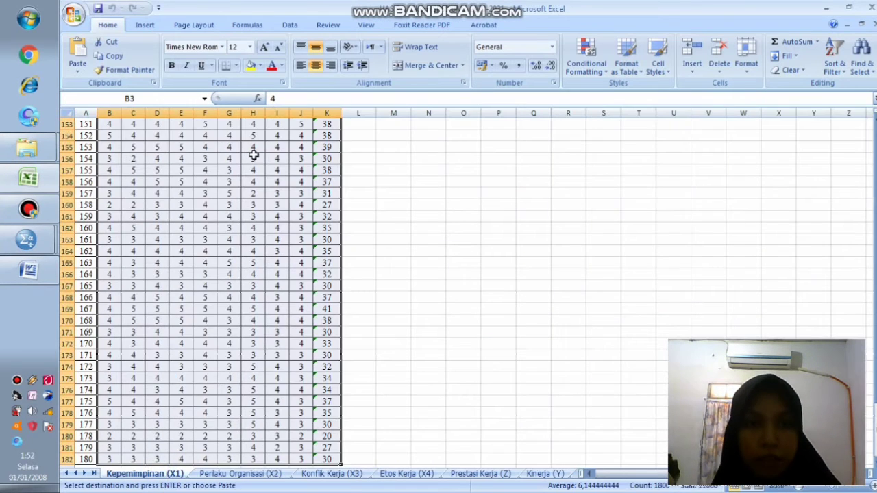
pyautogui.scroll(20, 742, 217)
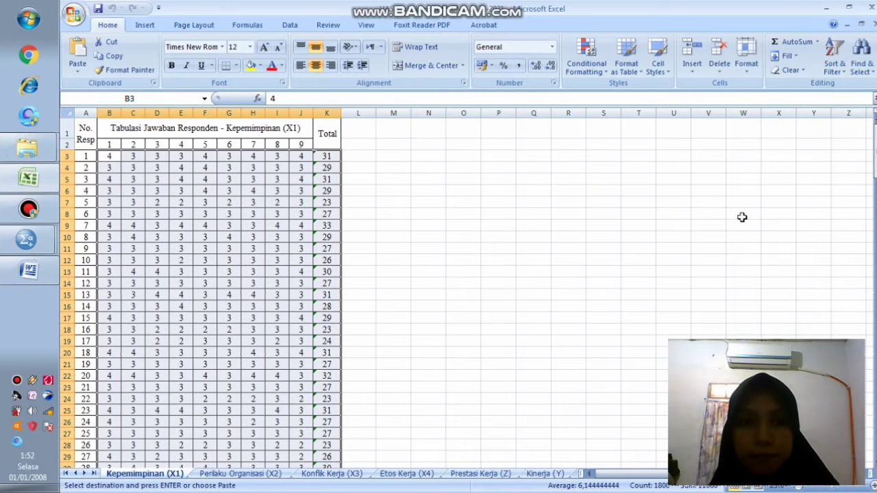
pyautogui.click(243, 180)
pyautogui.moveTo(326, 156); pyautogui.dragTo(327, 451)
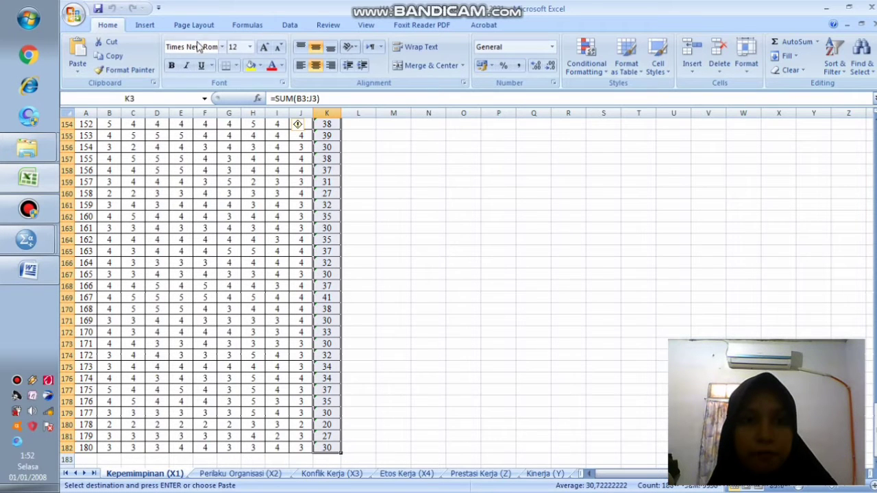
pyautogui.hotkey('ctrl', 'BackSpace')
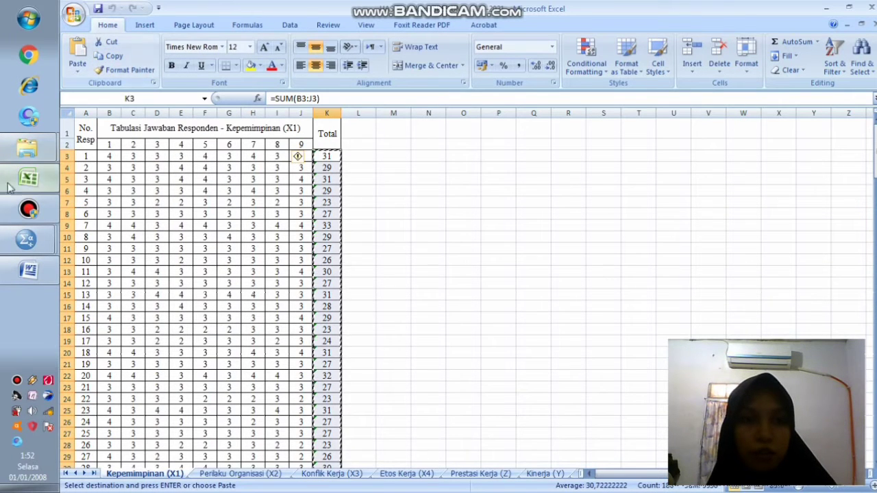
pyautogui.click(27, 240)
pyautogui.click(76, 313)
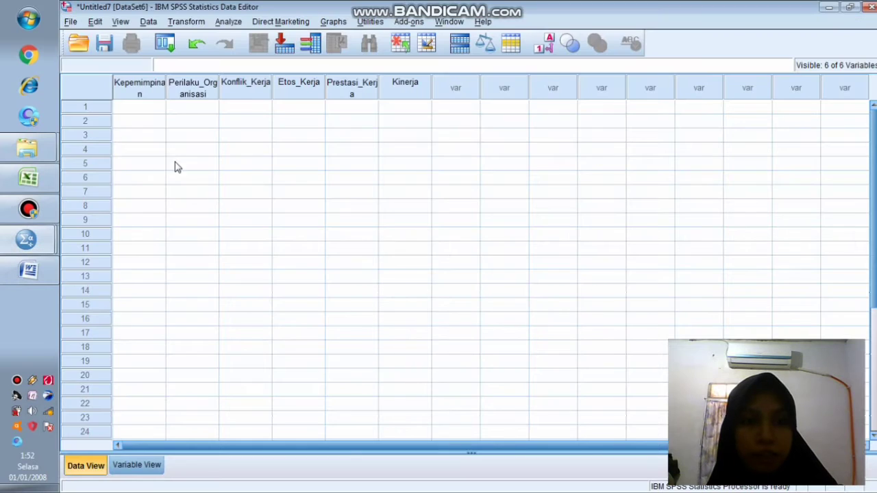
pyautogui.click(140, 107)
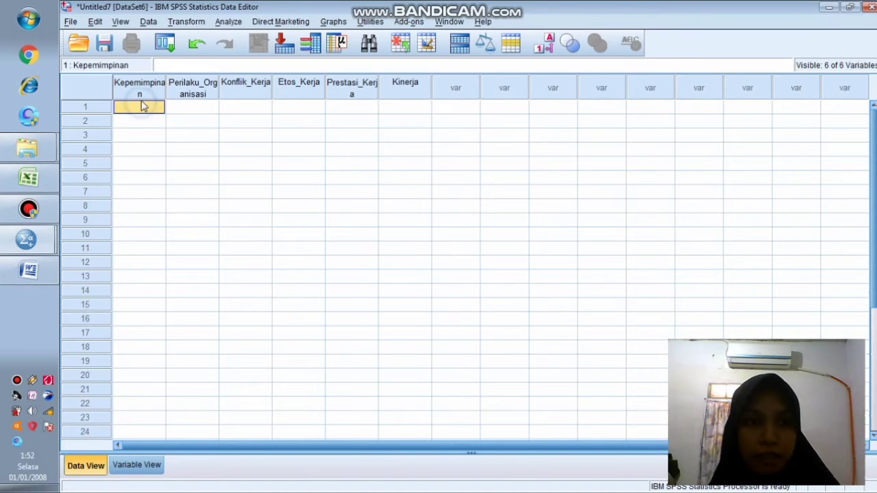
pyautogui.click(94, 22)
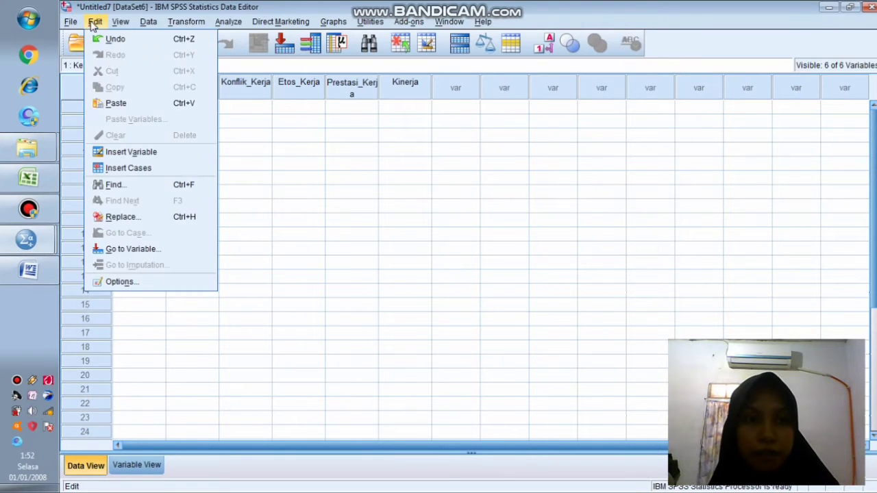
pyautogui.click(116, 103)
# Step: Copy the Total scores K3:K182 from Excel's Perilaku Organisasi (X2) sheet into the Perilaku_Organisasi column of Untitled7 in SPSS, starting at case 1
pyautogui.click(172, 107)
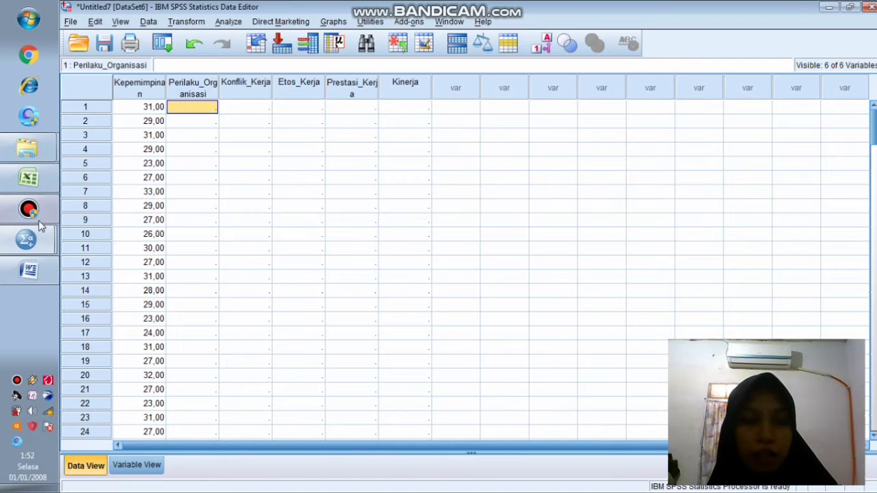
pyautogui.click(28, 179)
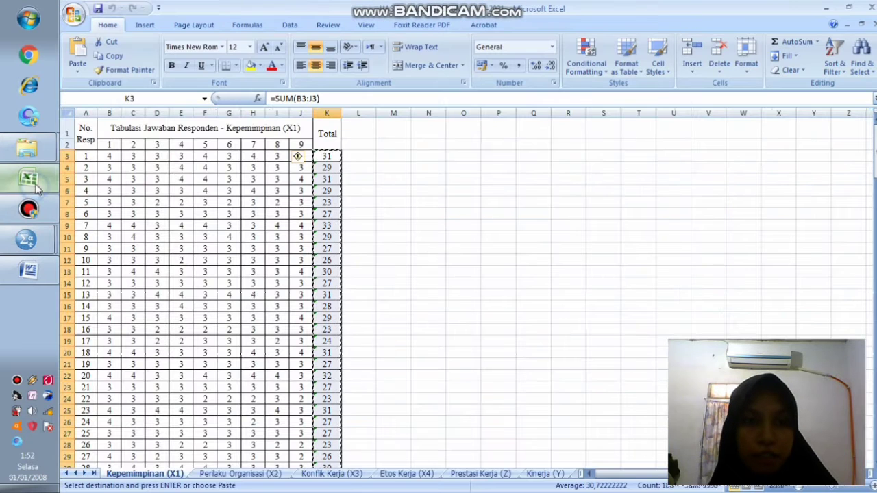
pyautogui.click(228, 468)
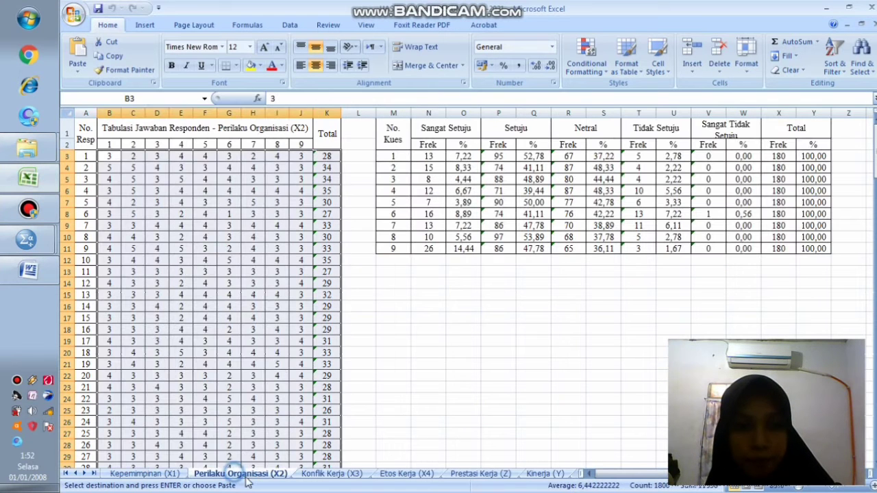
pyautogui.click(225, 167)
pyautogui.moveTo(328, 156); pyautogui.dragTo(327, 450)
pyautogui.click(115, 57)
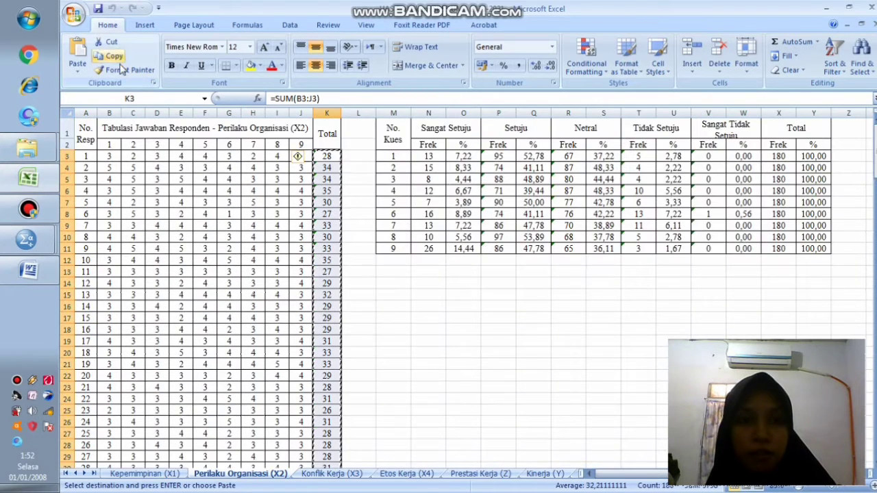
pyautogui.click(28, 238)
pyautogui.click(103, 308)
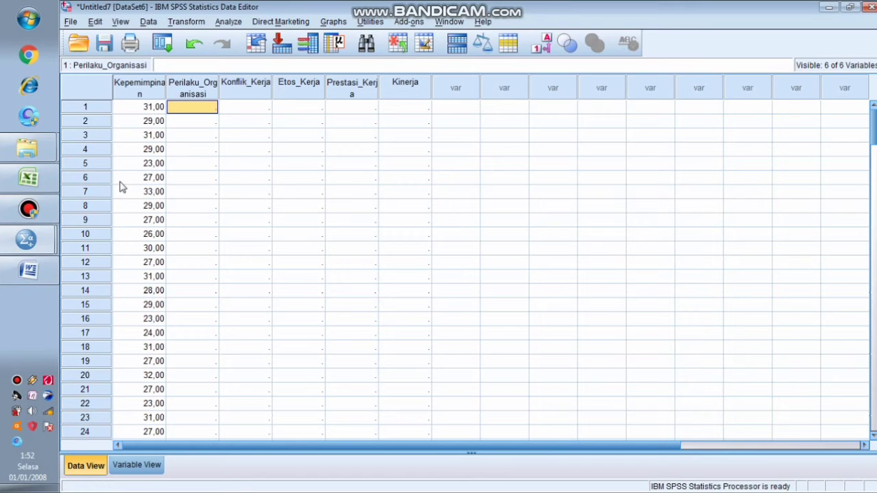
pyautogui.click(95, 22)
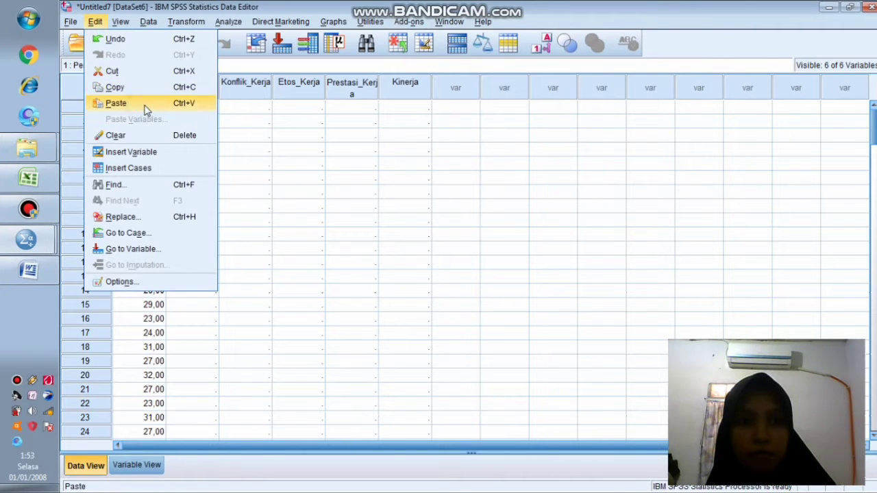
pyautogui.click(116, 103)
# Step: Copy the Total scores K3:K182 from Excel's Konflik Kerja (X3) sheet into the Konflik_Kerja column of Untitled7 in SPSS, starting at case 1
pyautogui.click(233, 108)
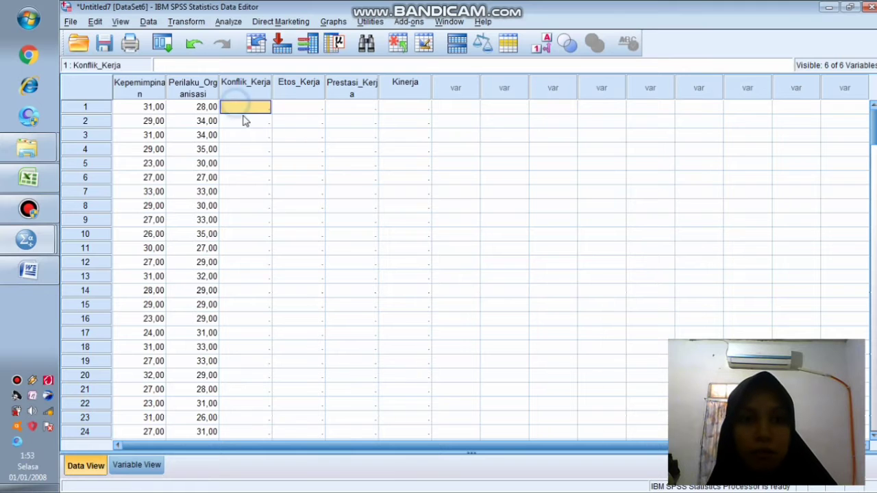
pyautogui.click(27, 178)
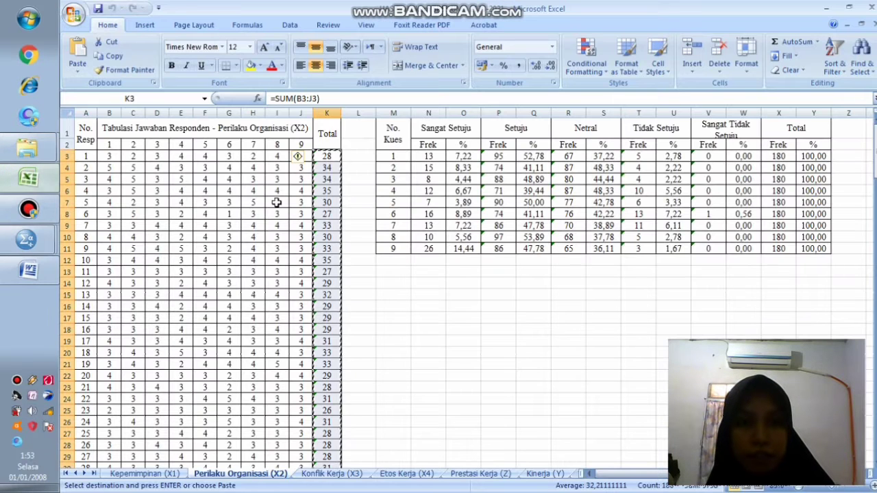
pyautogui.click(346, 473)
pyautogui.click(256, 192)
pyautogui.moveTo(326, 156); pyautogui.dragTo(322, 463)
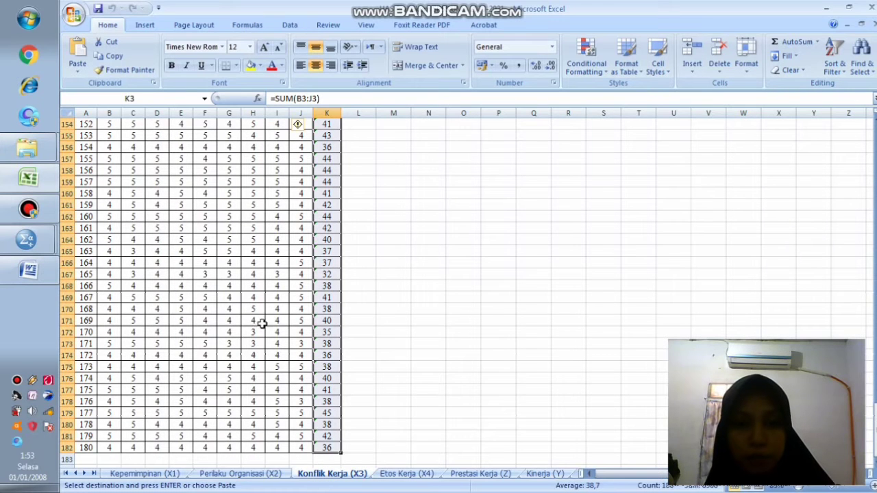
pyautogui.click(109, 56)
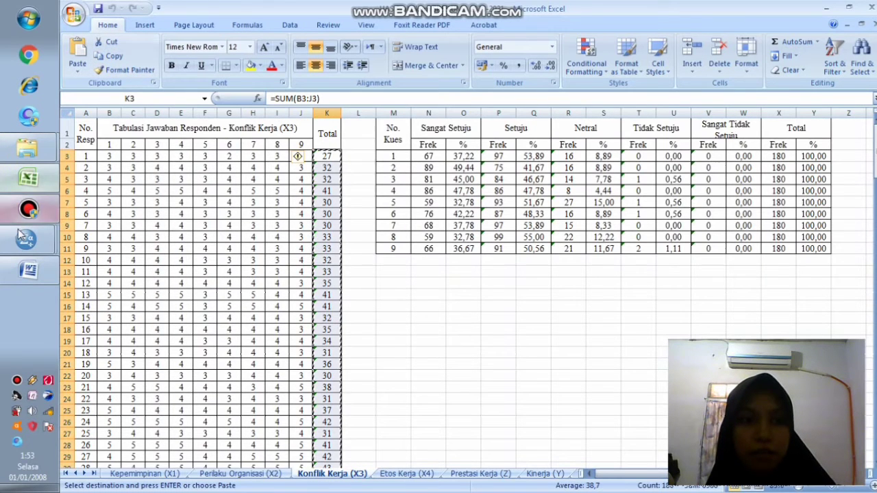
pyautogui.moveTo(28, 239)
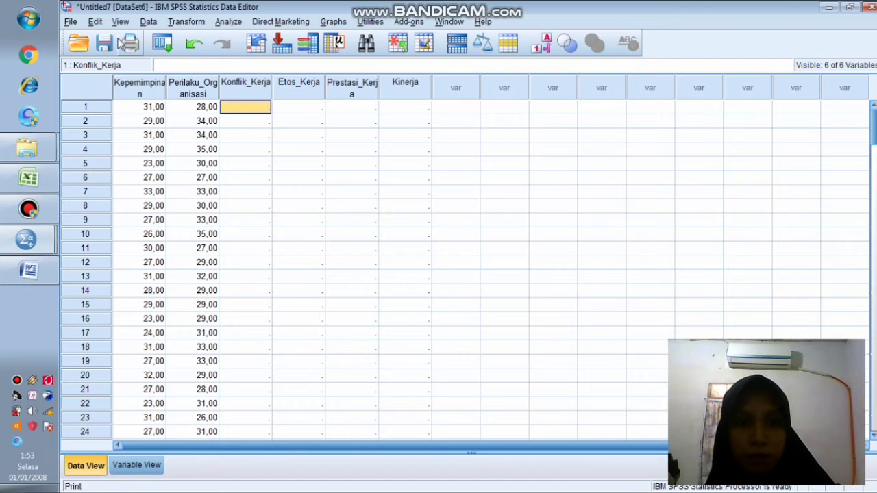
pyautogui.click(94, 22)
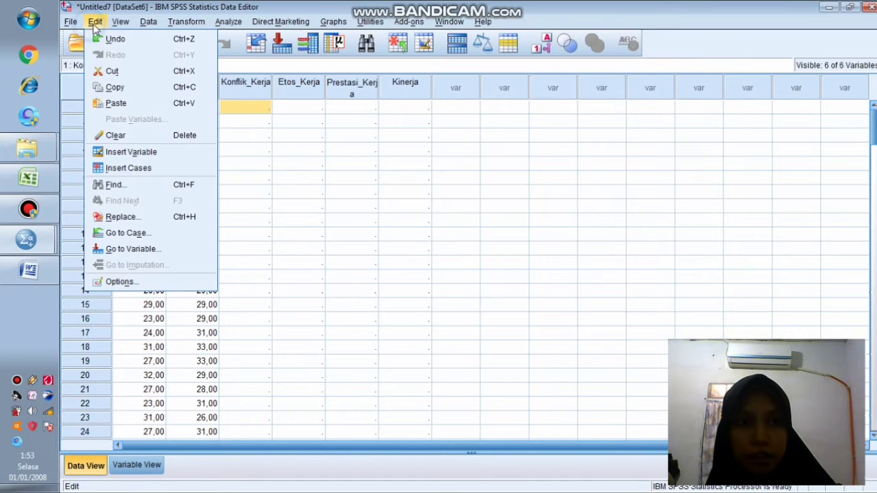
pyautogui.click(150, 106)
# Step: Copy the Total scores K3:K182 from Excel's Etos Kerja (X4) sheet into the Etos_Kerja column of Untitled7 in SPSS, starting at case 1
pyautogui.click(292, 107)
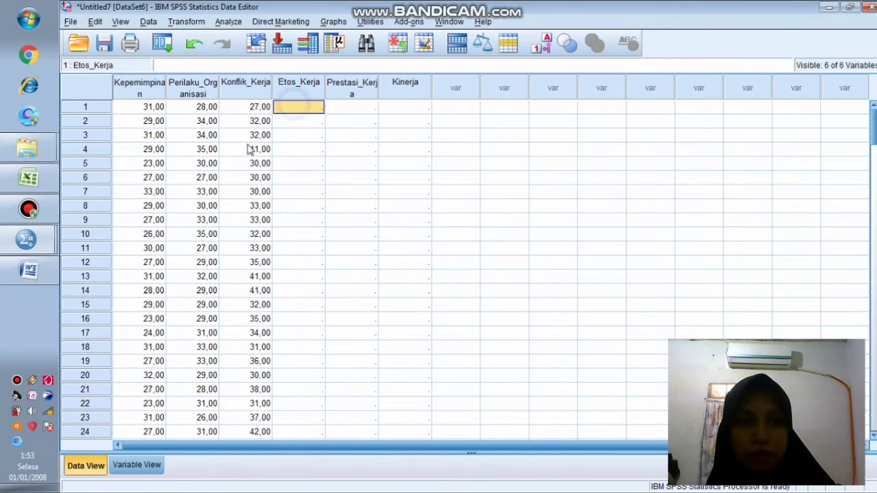
pyautogui.click(13, 178)
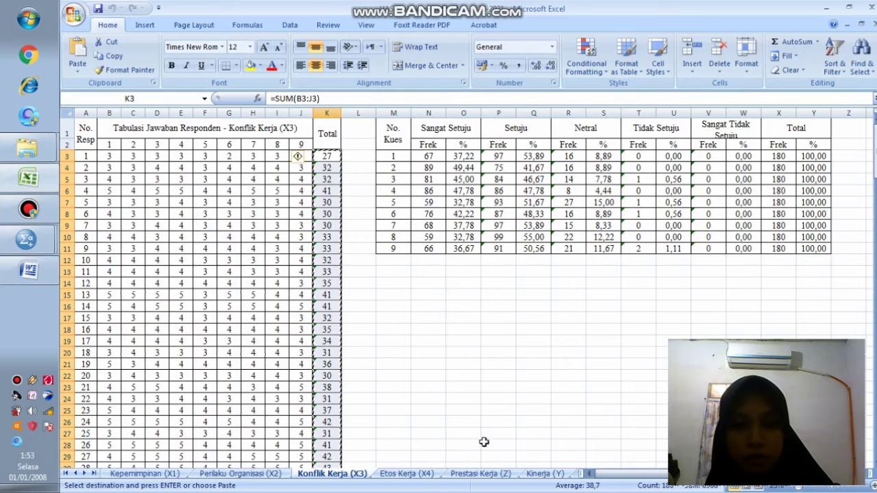
pyautogui.click(407, 474)
pyautogui.moveTo(374, 165); pyautogui.dragTo(381, 438)
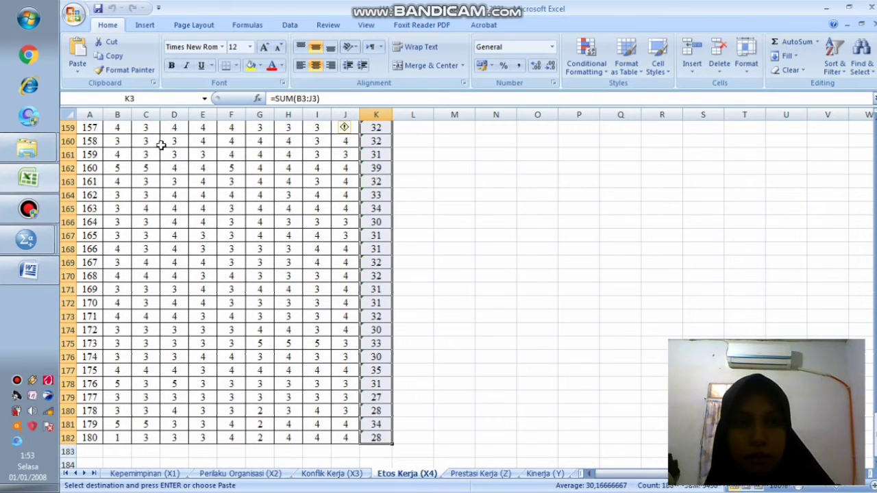
pyautogui.click(108, 55)
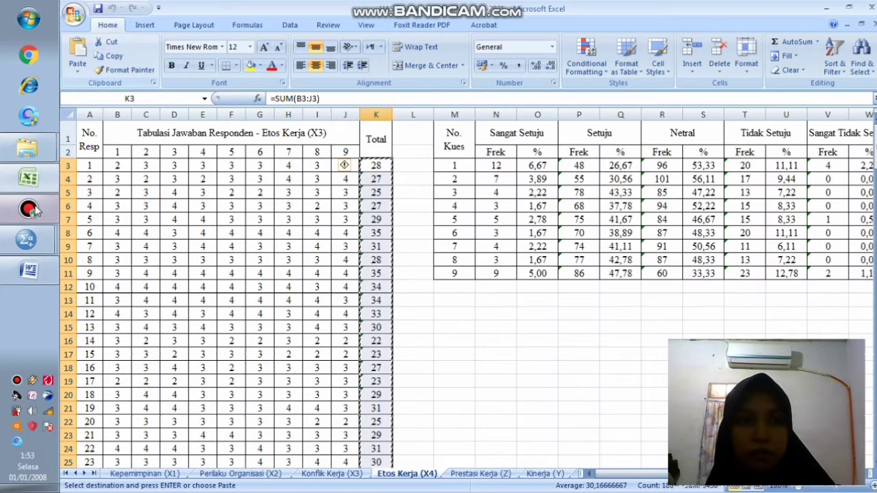
pyautogui.click(28, 239)
pyautogui.click(103, 308)
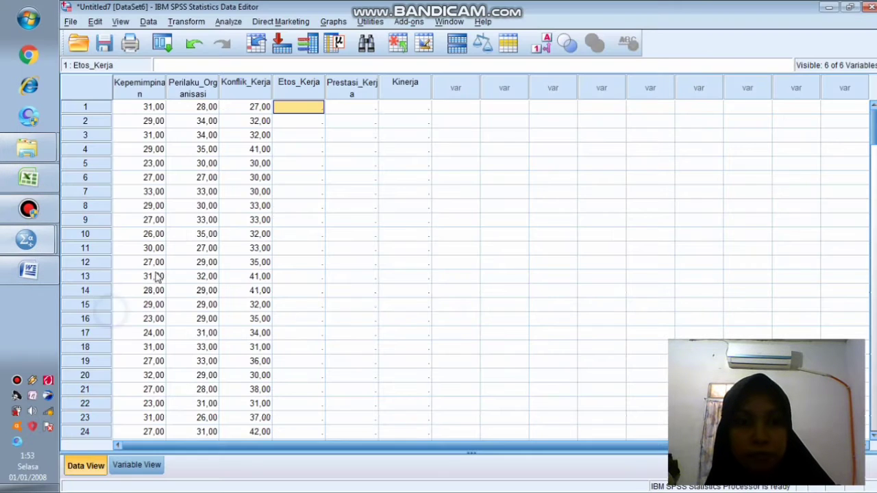
pyautogui.click(94, 21)
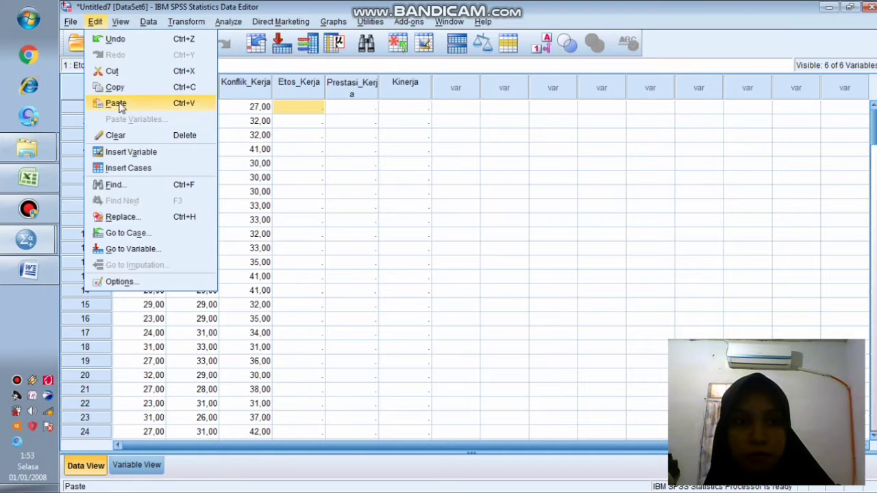
pyautogui.click(117, 103)
# Step: Copy the Total scores K3:K182 from Excel's Prestasi Kerja (Z) sheet into the Prestasi_Kerja column of Untitled7 in SPSS, starting at case 1
pyautogui.click(357, 104)
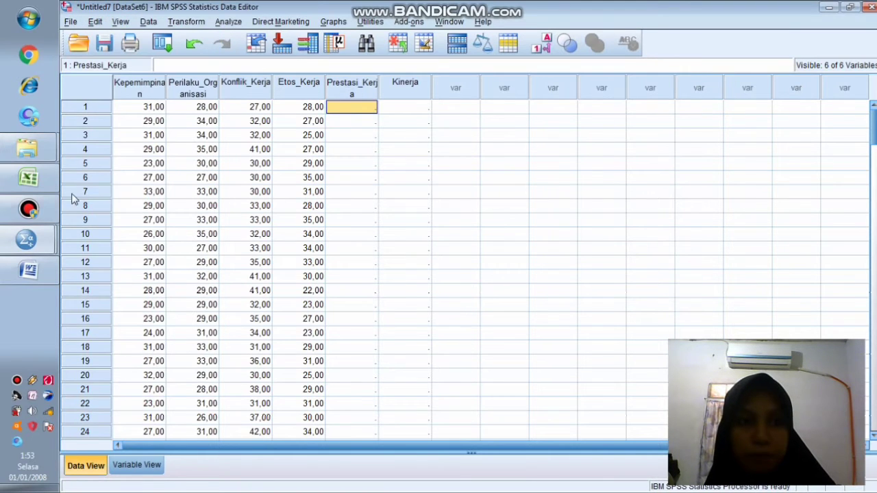
pyautogui.click(28, 178)
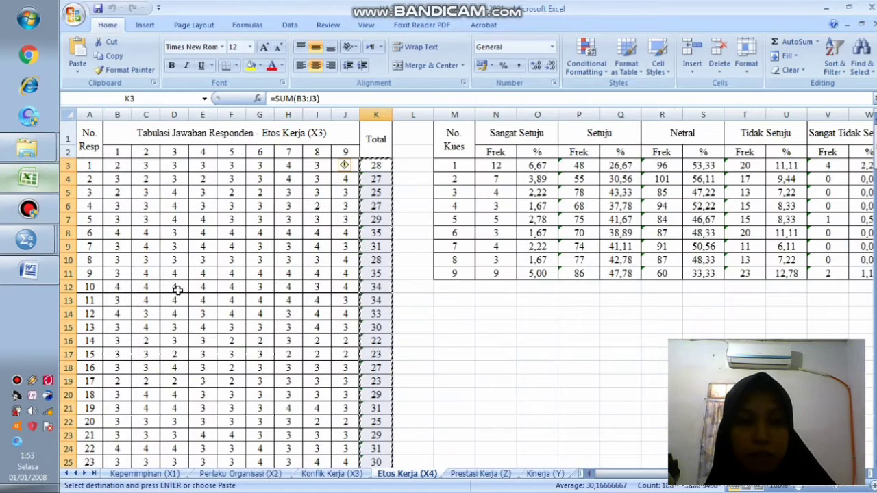
pyautogui.click(481, 473)
pyautogui.moveTo(374, 167); pyautogui.dragTo(383, 447)
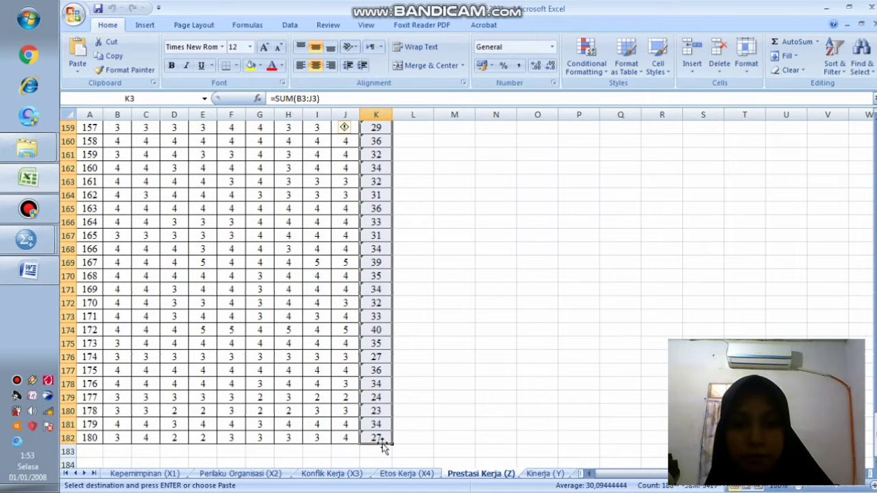
pyautogui.click(114, 57)
pyautogui.click(29, 244)
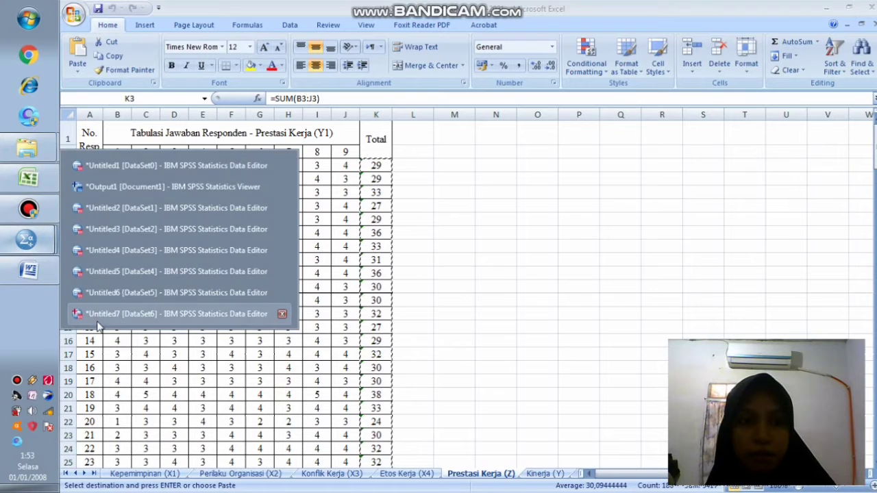
pyautogui.click(78, 313)
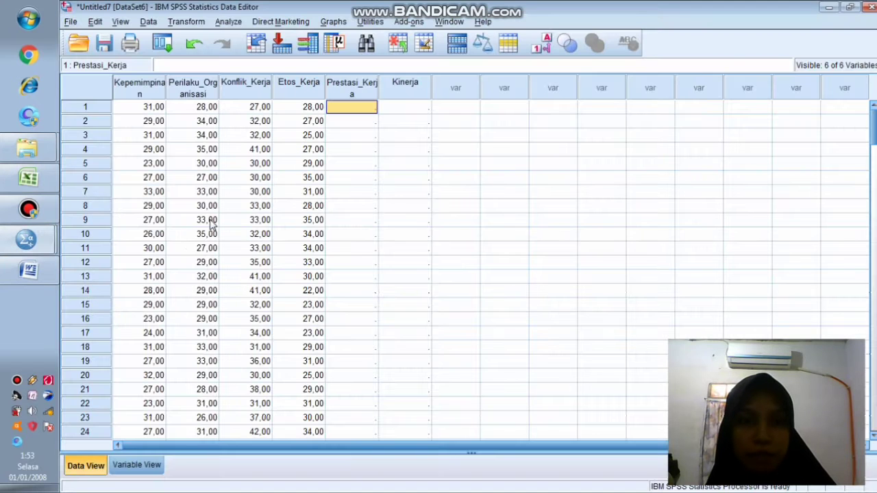
pyautogui.click(94, 20)
pyautogui.click(107, 103)
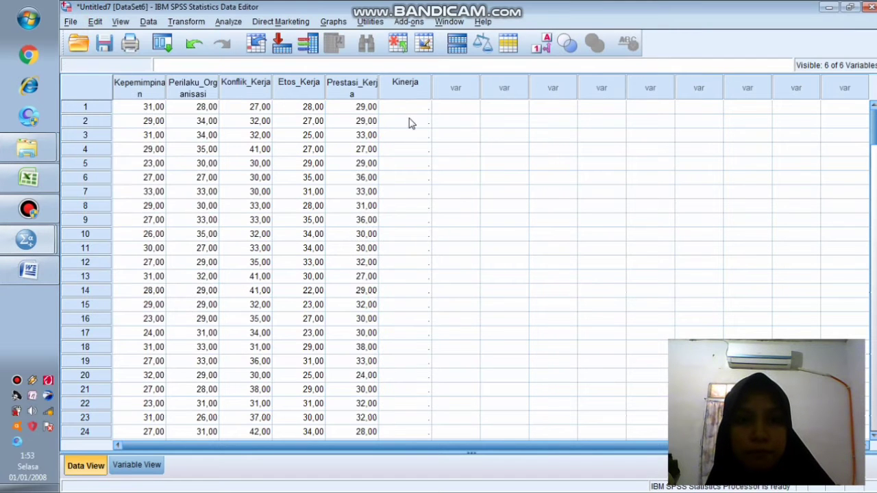
# Step: Copy the Total scores K3:K182 from Excel's Kinerja (Y) sheet into the Kinerja column of Untitled7 in SPSS, starting at case 1
pyautogui.click(413, 107)
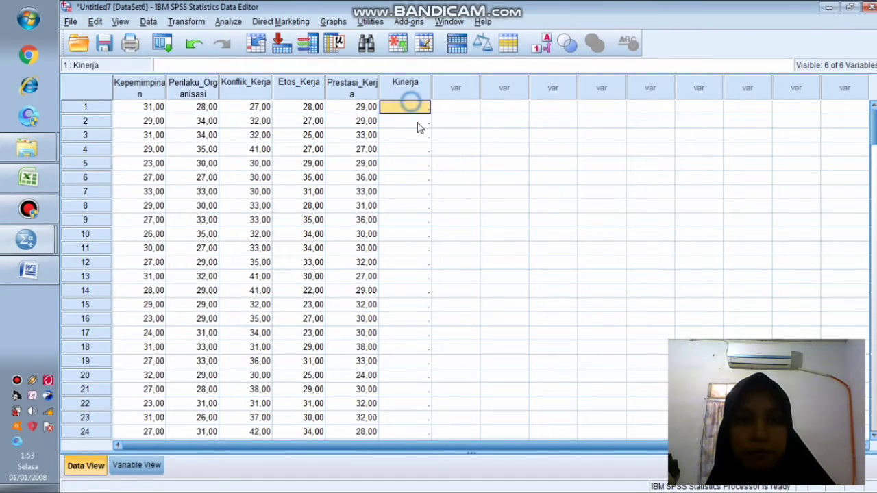
pyautogui.click(33, 184)
pyautogui.click(544, 473)
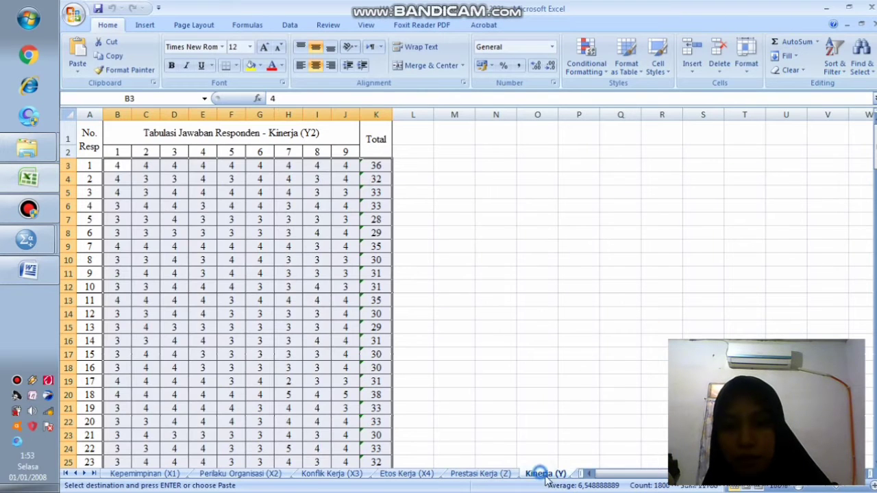
pyautogui.moveTo(370, 167); pyautogui.dragTo(386, 438)
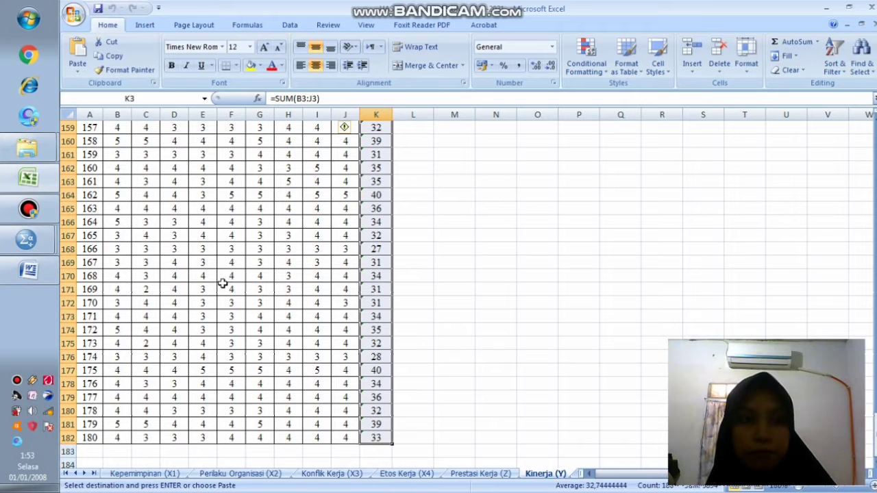
pyautogui.click(110, 55)
pyautogui.click(29, 239)
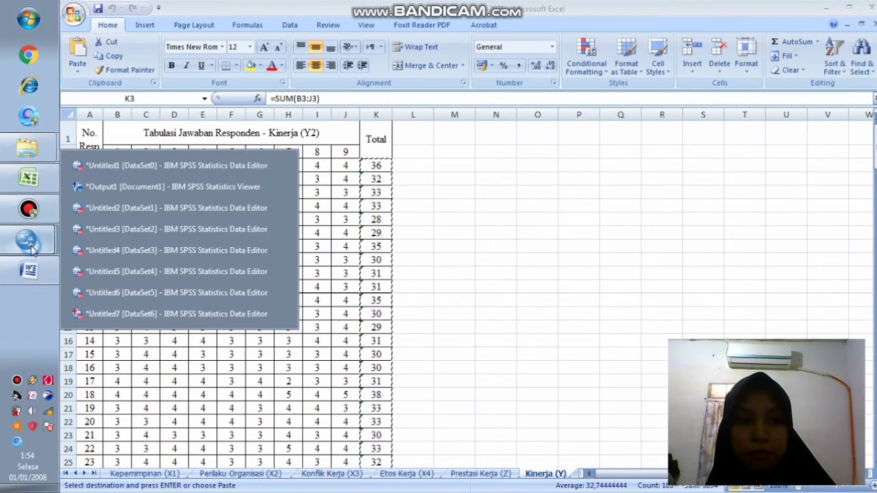
pyautogui.click(82, 314)
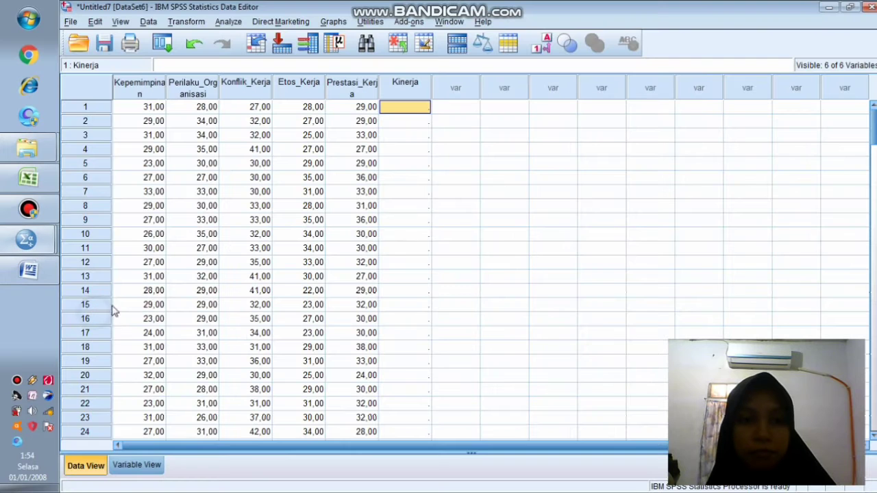
pyautogui.click(96, 22)
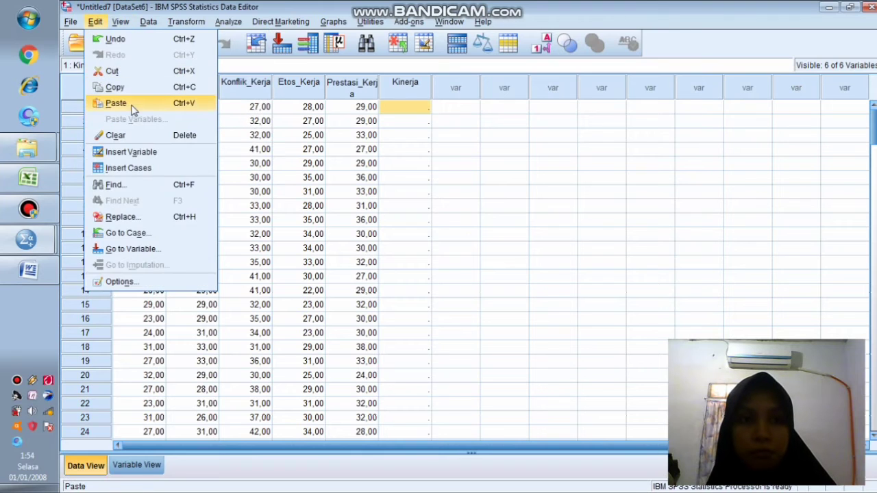
pyautogui.click(132, 109)
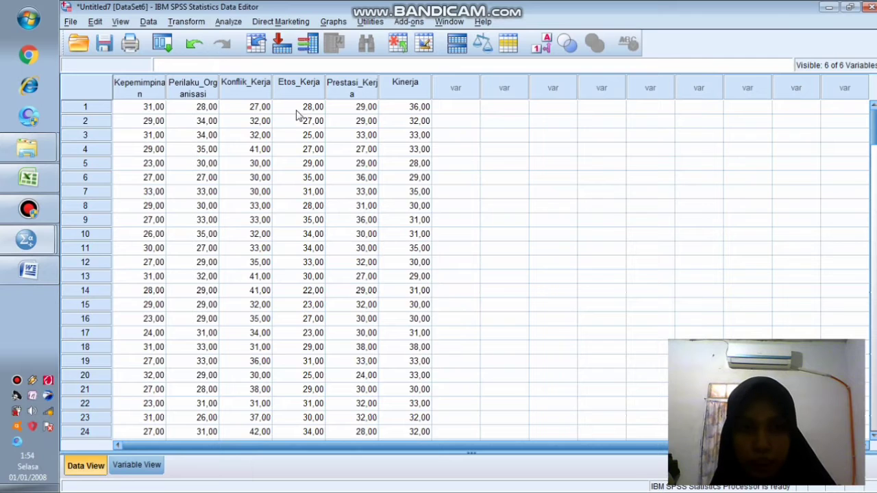
# Step: Start a Linear Regression on the Untitled7 dataset with Prestasi_Kerja as the dependent variable
pyautogui.click(228, 22)
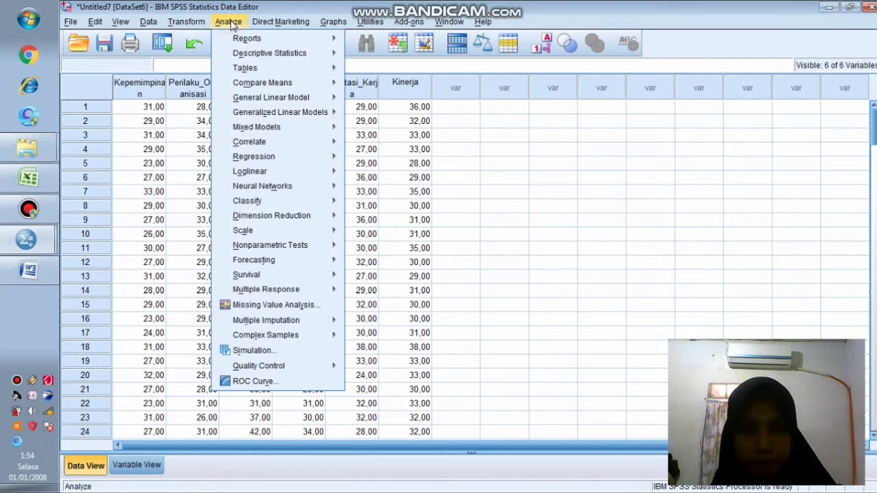
pyautogui.moveTo(274, 158)
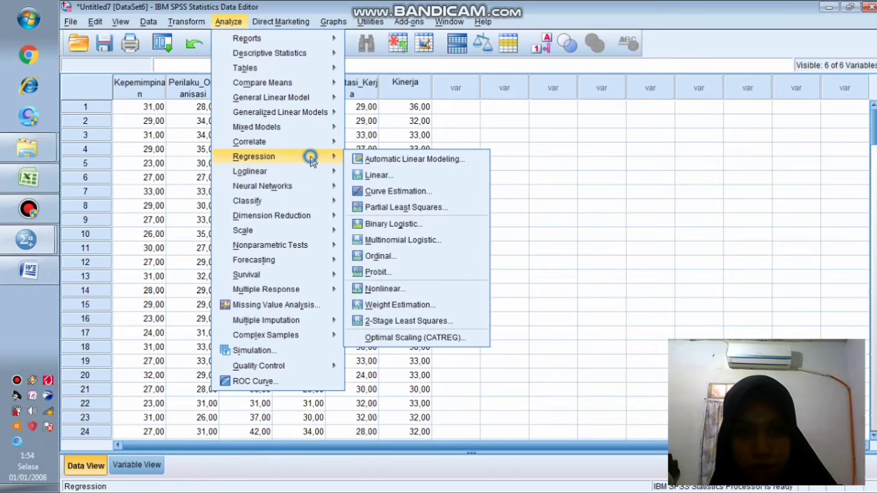
pyautogui.click(391, 176)
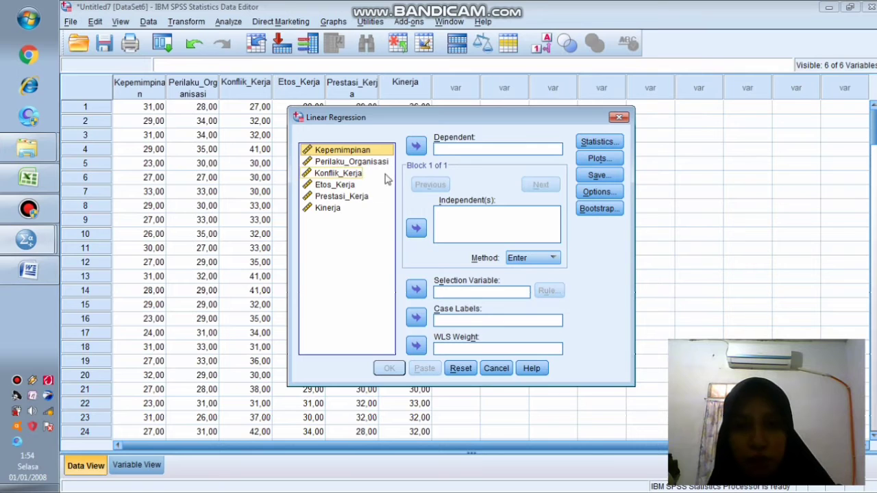
pyautogui.click(31, 181)
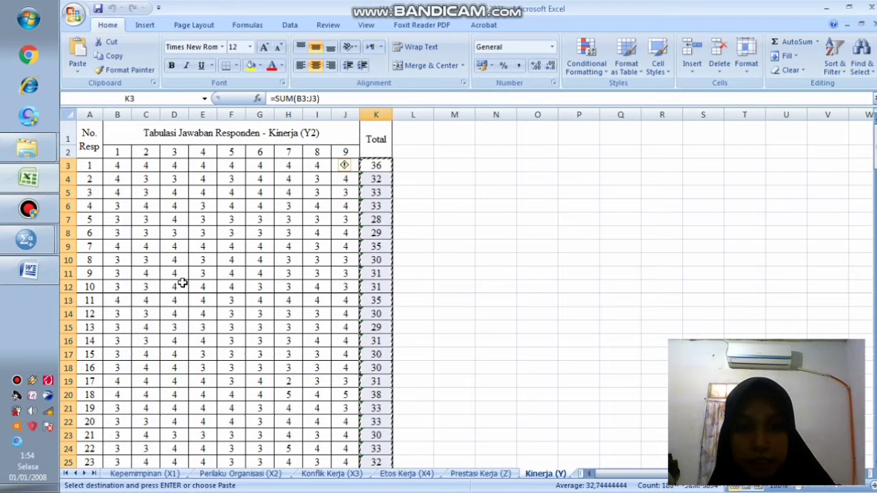
pyautogui.click(27, 240)
pyautogui.click(157, 310)
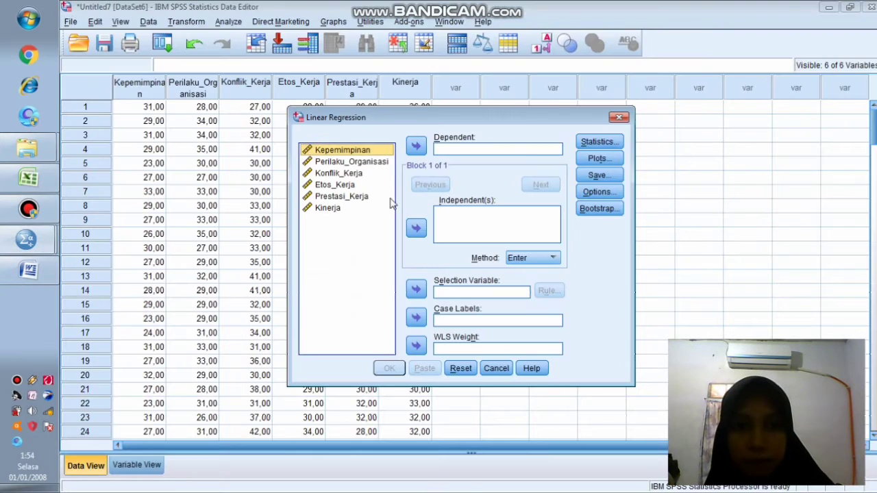
pyautogui.click(341, 196)
pyautogui.click(416, 146)
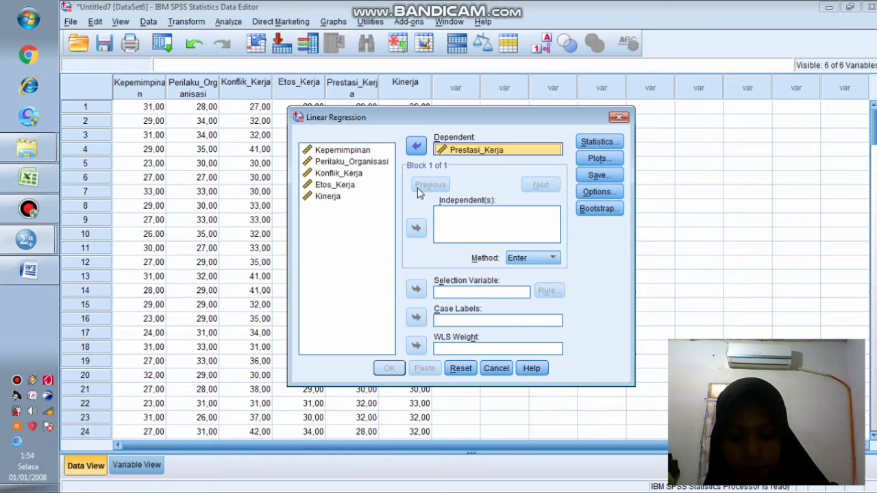
# Step: Add Kepemimpinan, Perilaku_Organisasi, Konflik_Kerja, Etos_Kerja and Kinerja as the regression's independent variables
pyautogui.click(341, 163)
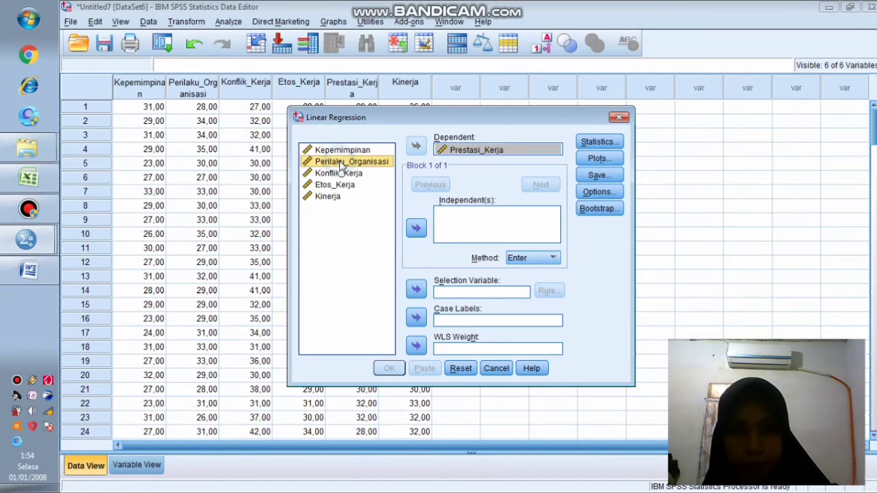
pyautogui.click(343, 150)
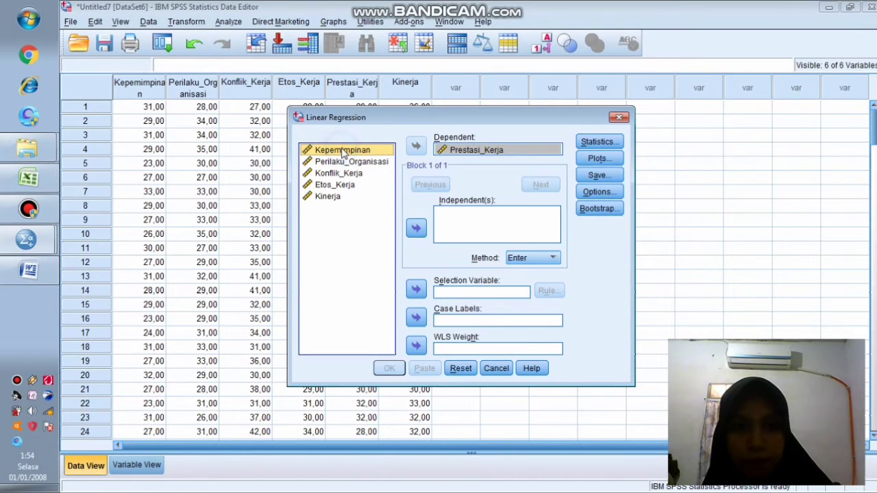
pyautogui.moveTo(344, 163); pyautogui.dragTo(342, 203)
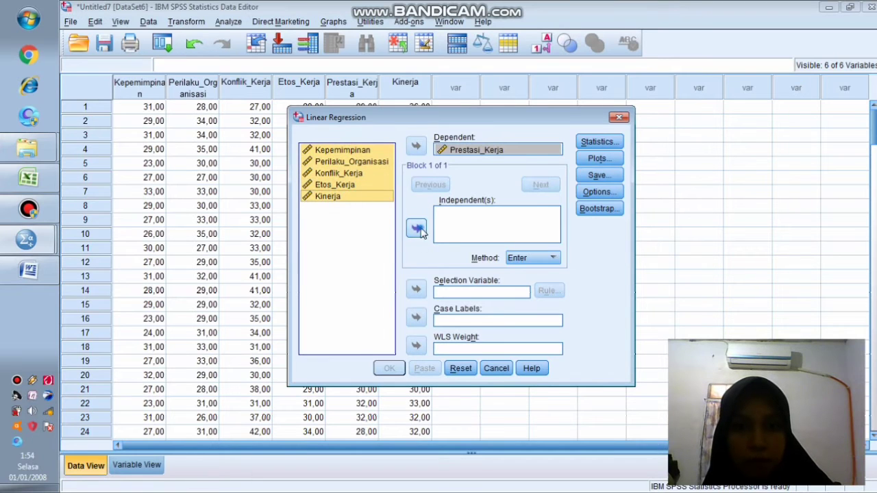
pyautogui.click(416, 228)
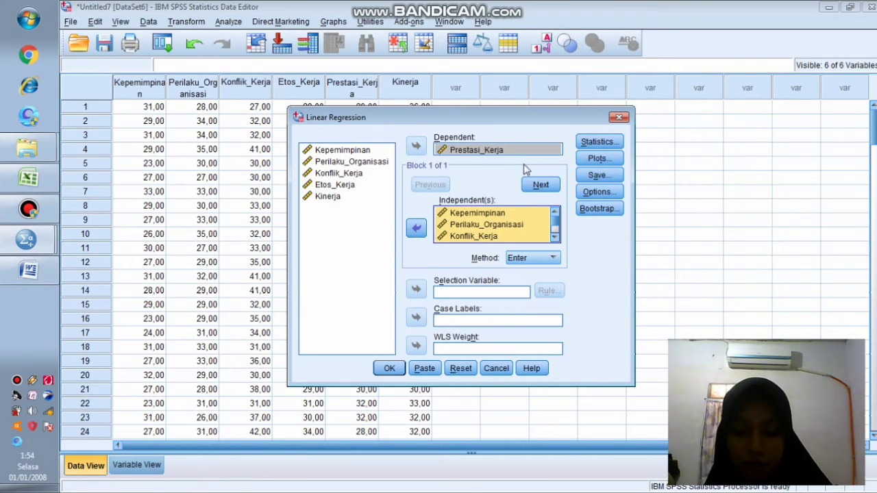
# Step: Include collinearity diagnostics in the statistics of the linear regression
pyautogui.click(599, 140)
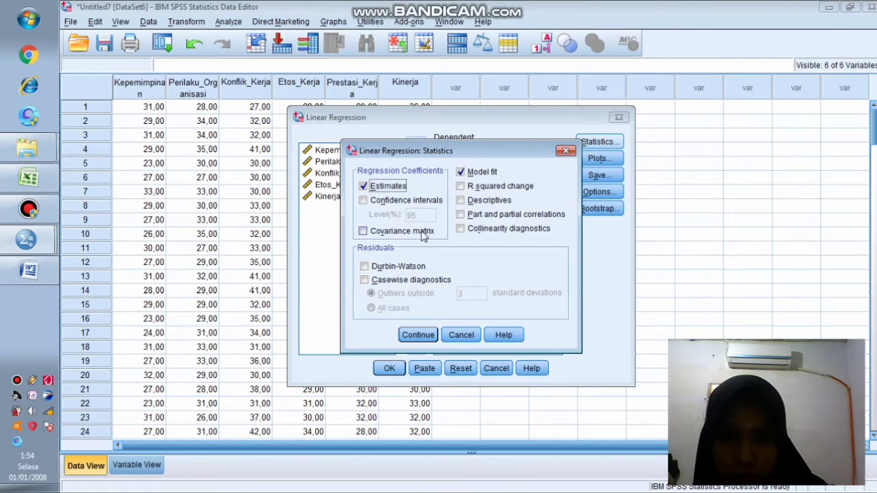
pyautogui.click(461, 230)
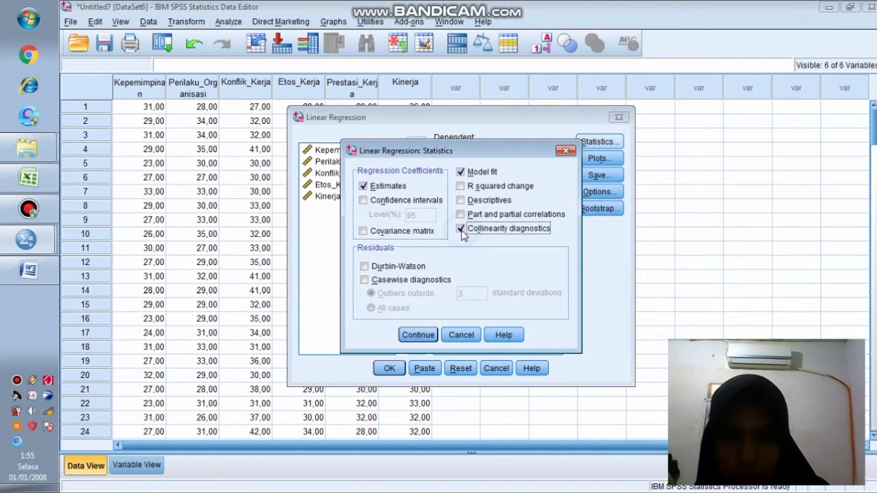
pyautogui.click(420, 337)
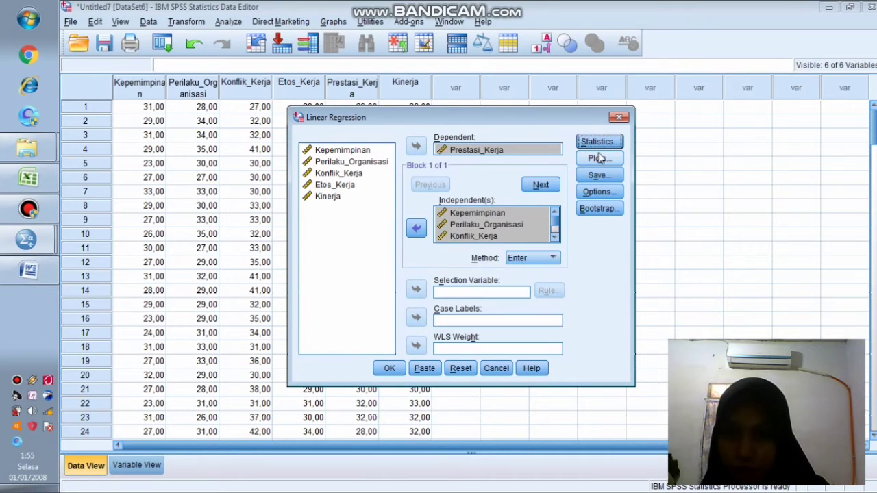
# Step: Set the regression plots to a scatter of *SRESID on Y against *ZPRED on X, plus a histogram and normal probability plot
pyautogui.click(597, 158)
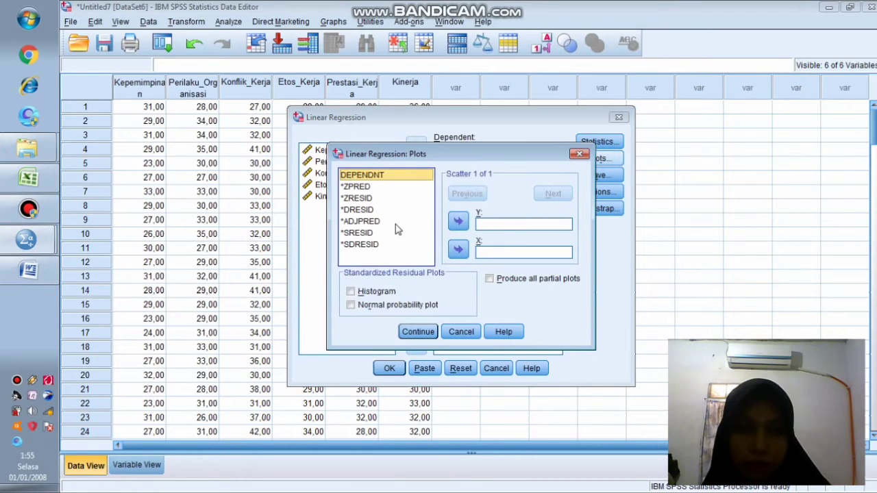
pyautogui.click(358, 234)
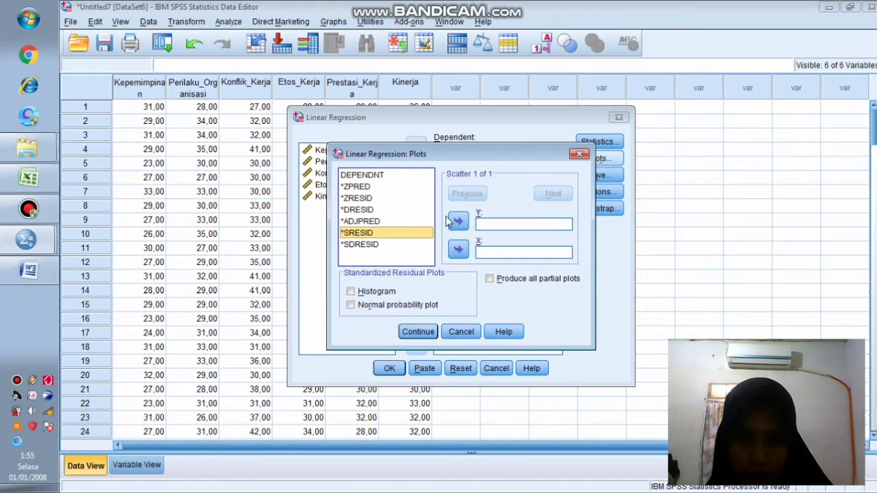
pyautogui.click(458, 222)
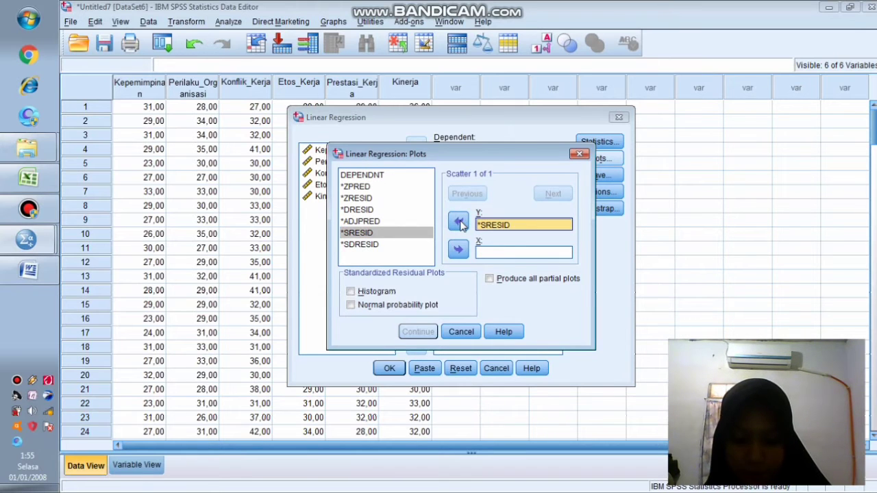
pyautogui.click(361, 187)
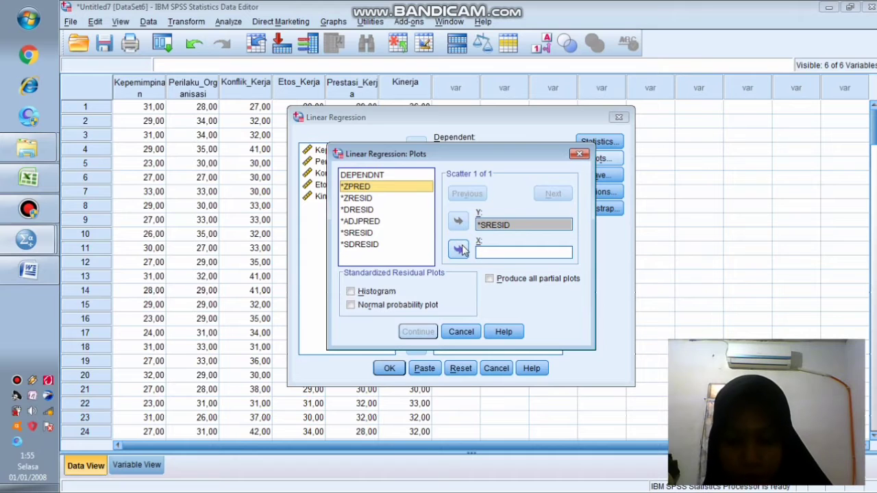
pyautogui.click(459, 250)
pyautogui.click(350, 292)
pyautogui.click(350, 305)
pyautogui.click(418, 332)
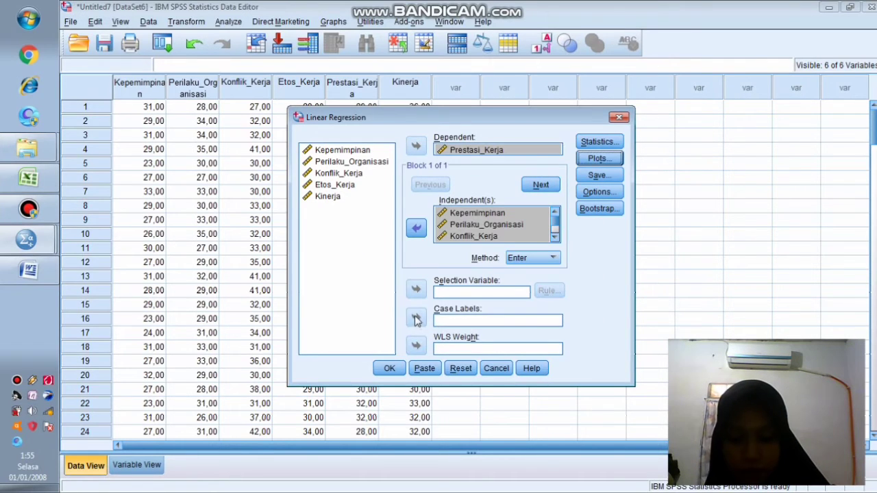
# Step: Save the unstandardized residuals as part of the regression, run the analysis, and switch to Excel's Kinerja (Y) sheet
pyautogui.click(589, 174)
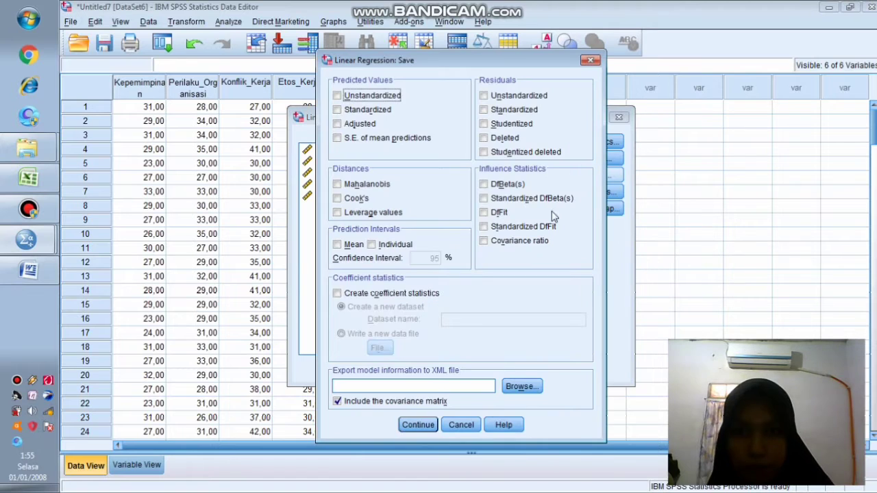
pyautogui.click(484, 98)
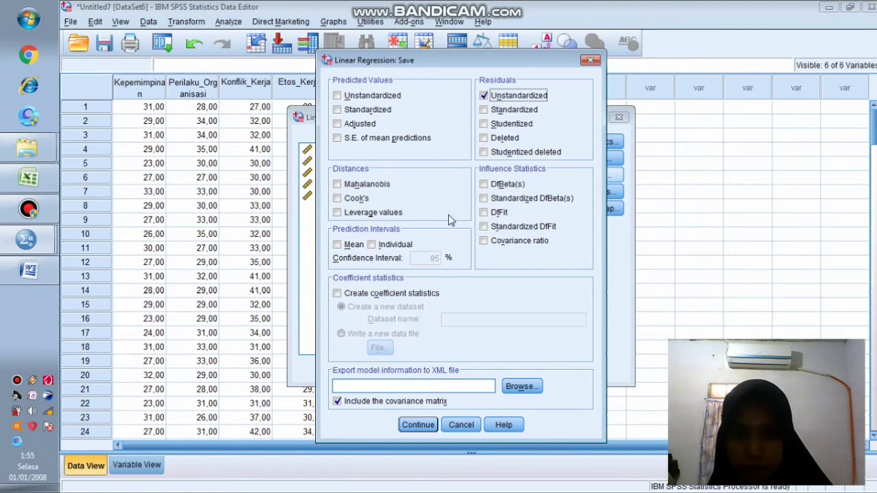
pyautogui.click(419, 425)
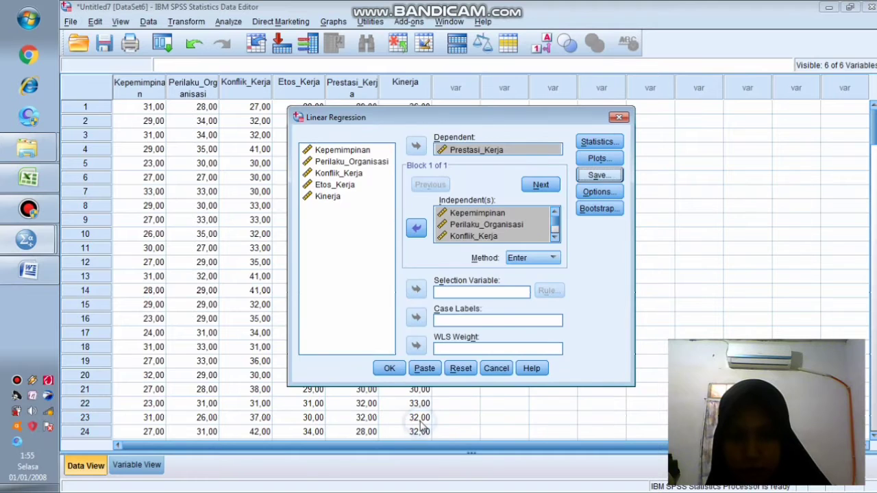
pyautogui.click(389, 369)
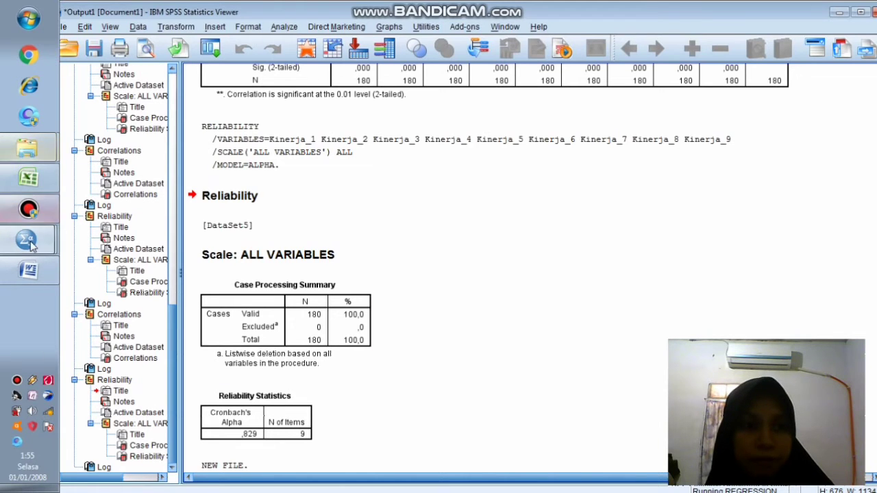
pyautogui.click(31, 177)
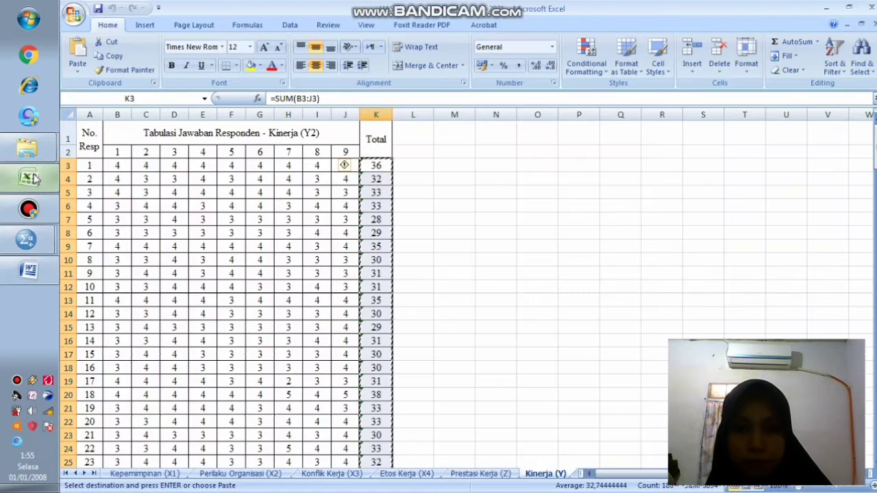
# Step: Switch to the SPSS Statistics Viewer output and review the regression result tables to locate the Coefficients table
pyautogui.click(29, 240)
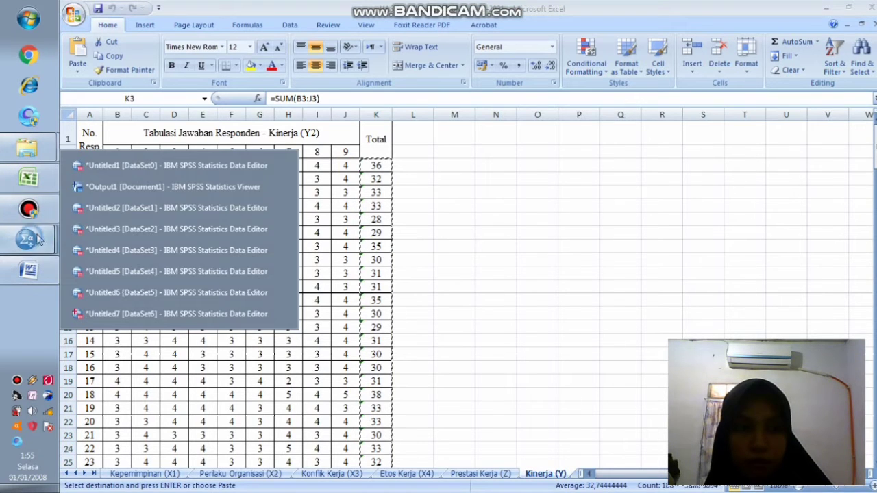
pyautogui.click(95, 201)
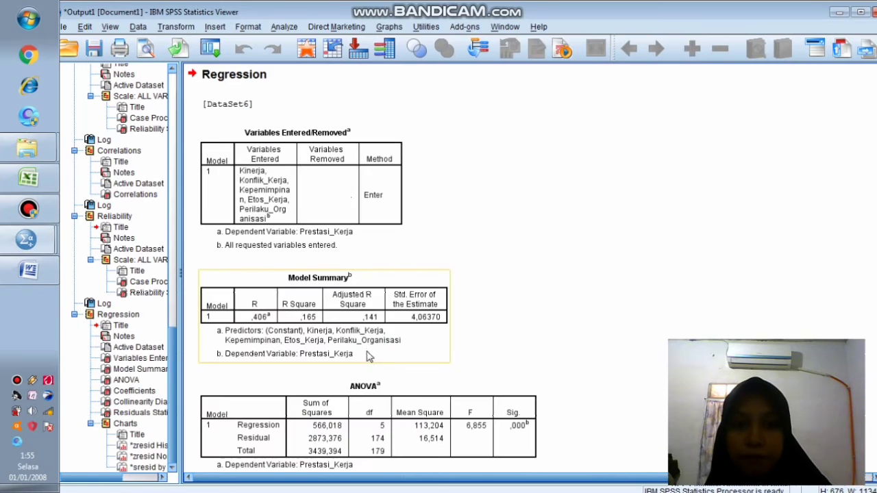
pyautogui.scroll(-5, 370, 328)
pyautogui.scroll(8, 370, 328)
pyautogui.click(386, 248)
pyautogui.scroll(-3, 385, 249)
pyautogui.click(386, 249)
pyautogui.scroll(-3, 386, 249)
pyautogui.click(385, 248)
pyautogui.scroll(-2, 385, 248)
pyautogui.click(386, 247)
pyautogui.scroll(-3, 386, 247)
pyautogui.click(386, 249)
pyautogui.scroll(2, 386, 246)
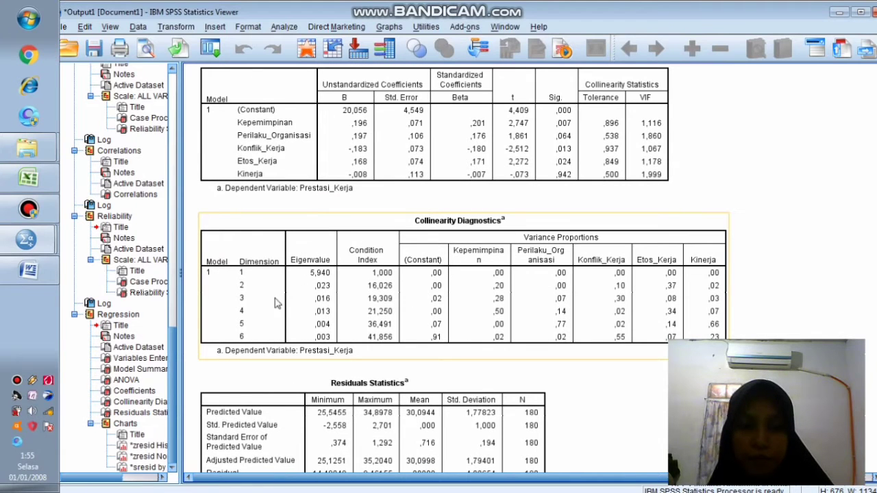
pyautogui.scroll(2, 452, 226)
pyautogui.click(418, 213)
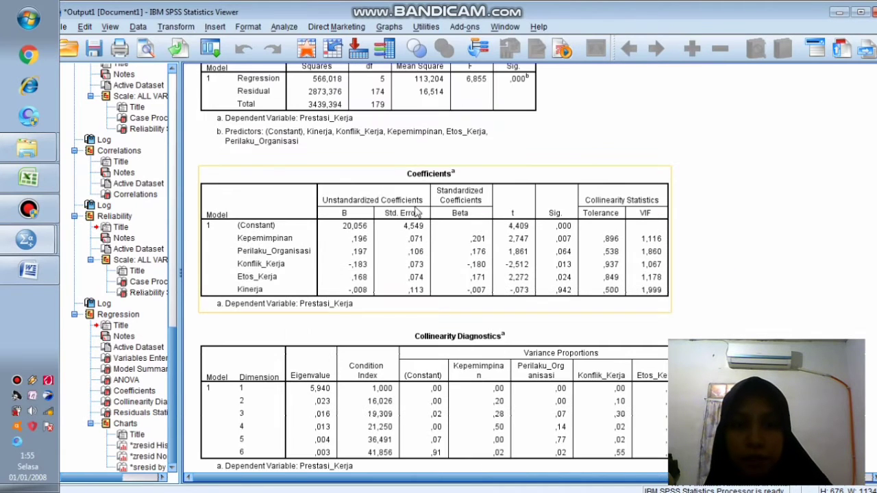
# Step: Try to copy the Coefficients table into the Word document below the Tabel 1 caption
pyautogui.rightClick(211, 175)
pyautogui.click(240, 148)
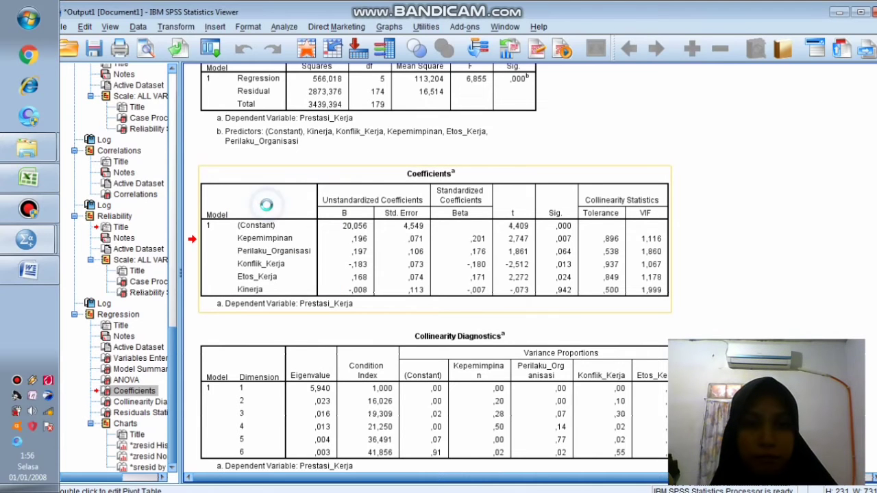
pyautogui.click(55, 259)
pyautogui.scroll(-3, 446, 328)
pyautogui.click(416, 323)
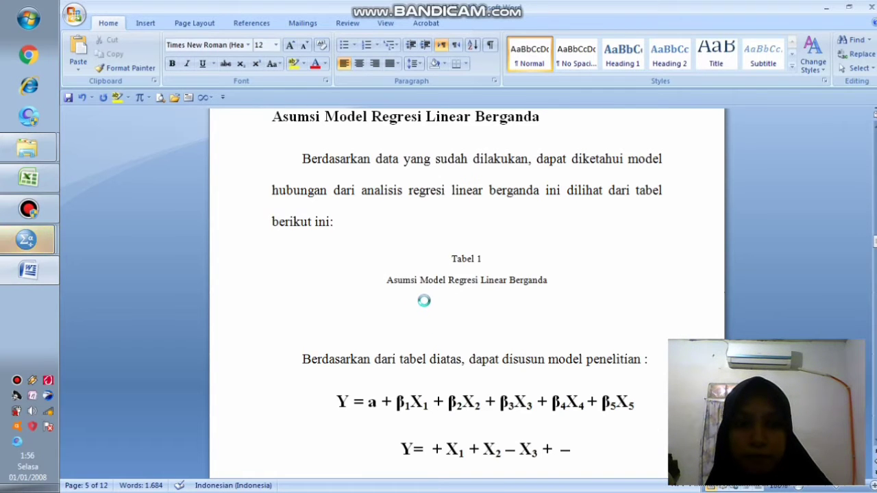
pyautogui.hotkey('ctrl', 'v')
# Step: Undo the paste of the wrong content below the Tabel 1 caption
pyautogui.scroll(5, 422, 287)
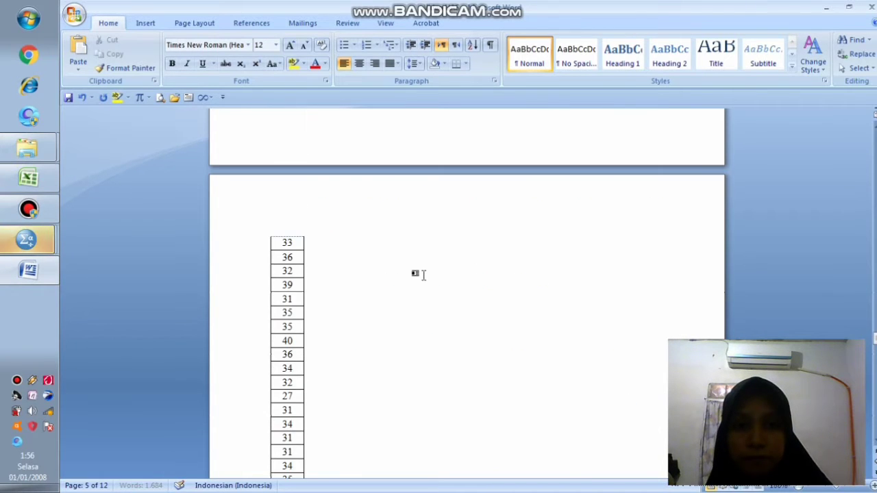
pyautogui.scroll(2, 424, 274)
pyautogui.click(82, 100)
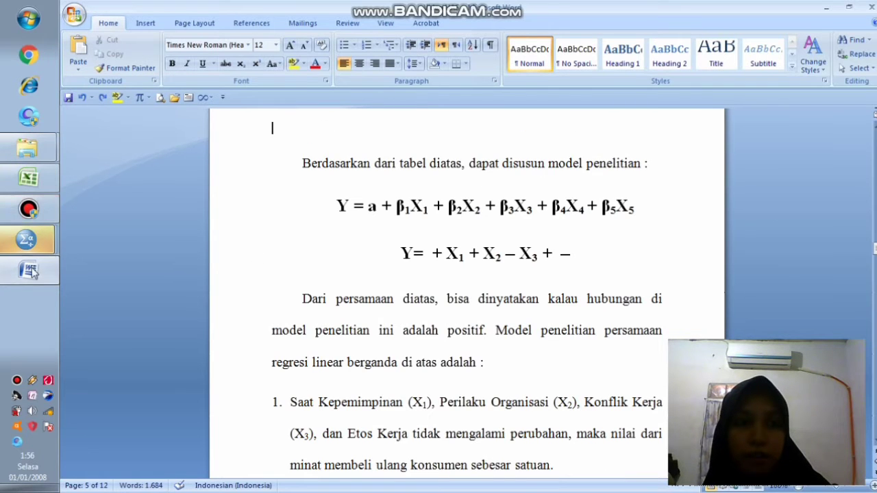
# Step: Copy the Coefficients table from the SPSS output and paste it into Word below the caption "Asumsi Model Regresi Linear Berganda"
pyautogui.moveTo(27, 239)
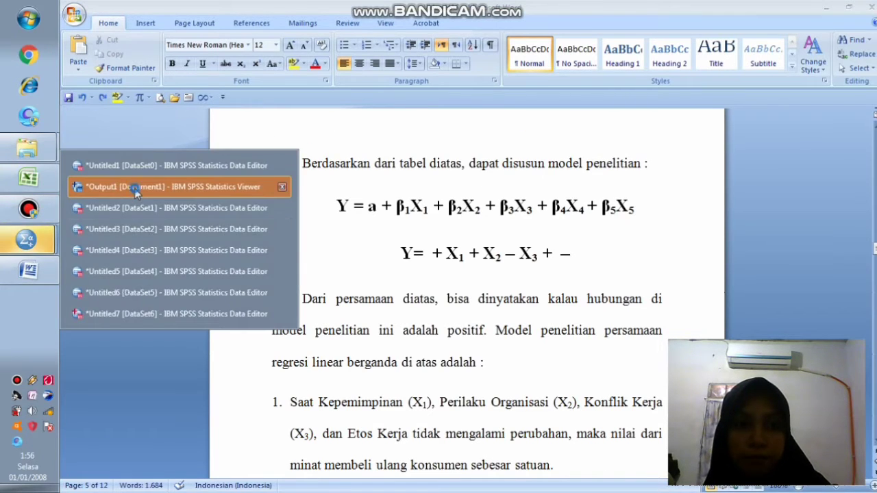
pyautogui.click(135, 190)
pyautogui.rightClick(384, 214)
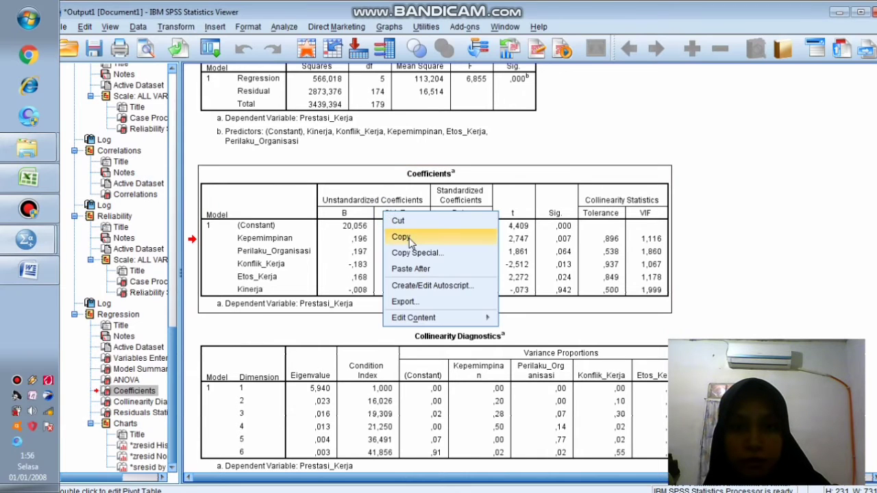
pyautogui.click(409, 239)
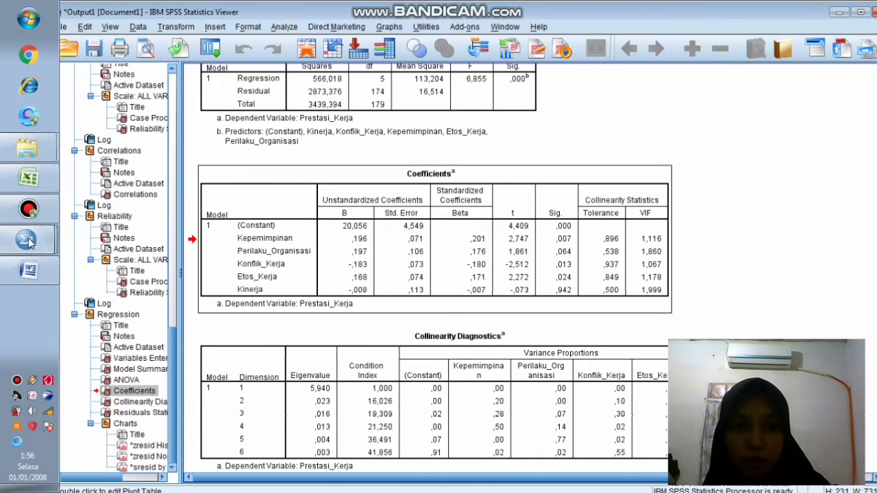
pyautogui.click(28, 270)
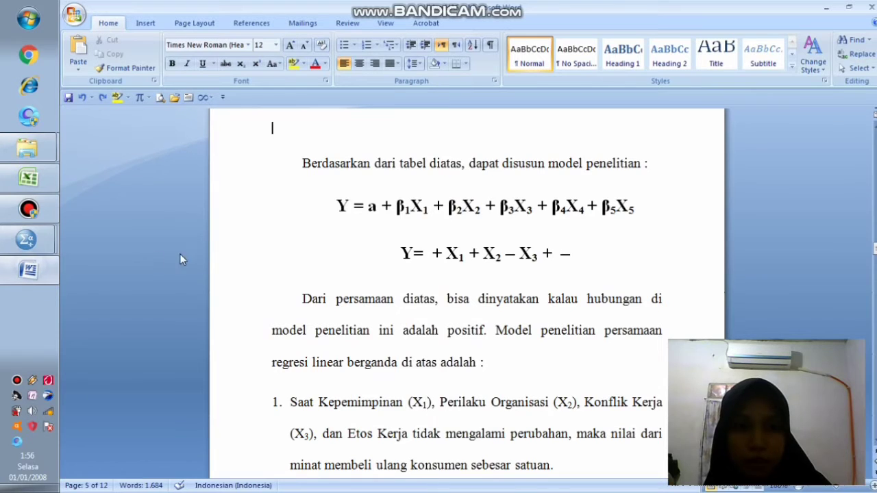
pyautogui.scroll(3, 348, 137)
pyautogui.click(456, 203)
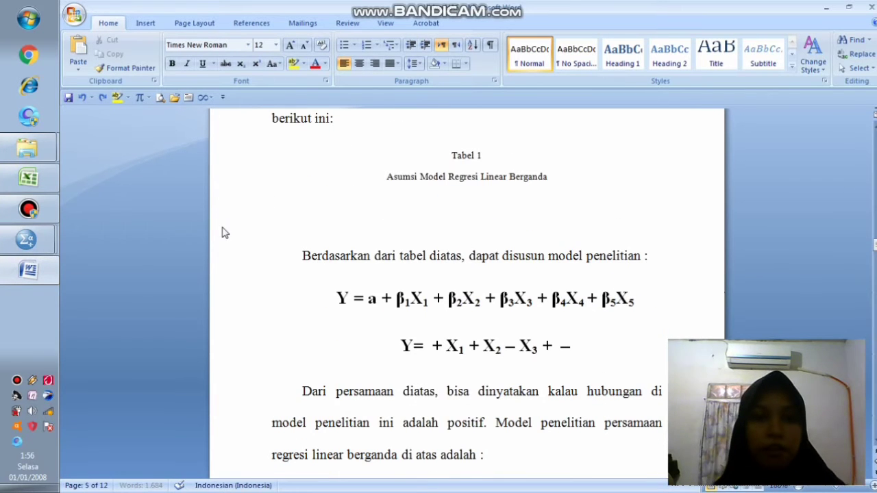
pyautogui.hotkey('ctrl', 'v')
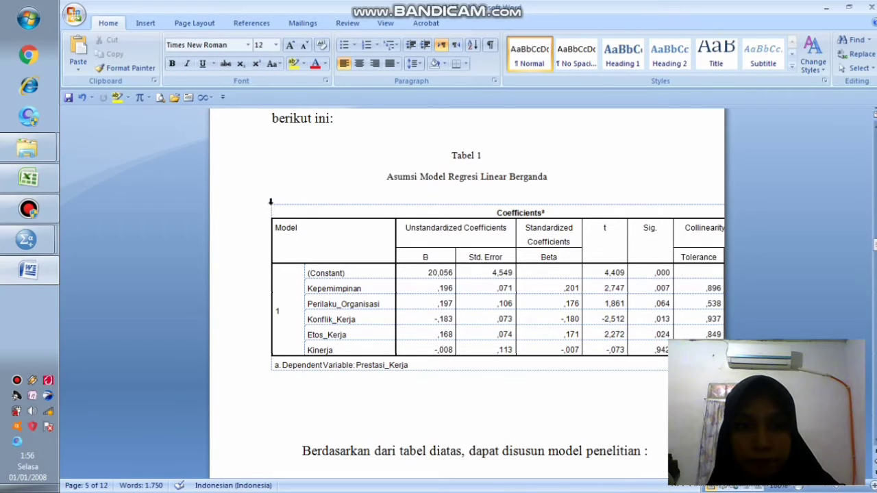
# Step: Shift the pasted Coefficients table to the left so all its columns fit on the page
pyautogui.click(271, 201)
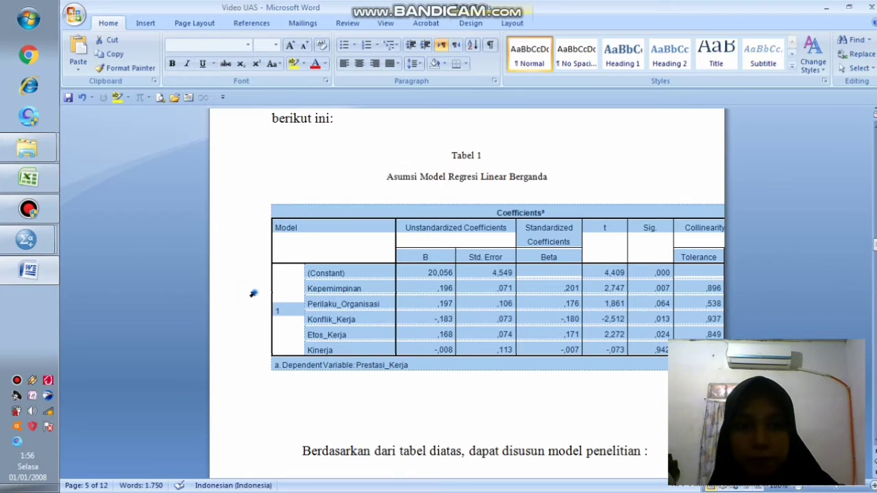
pyautogui.click(253, 293)
pyautogui.click(271, 197)
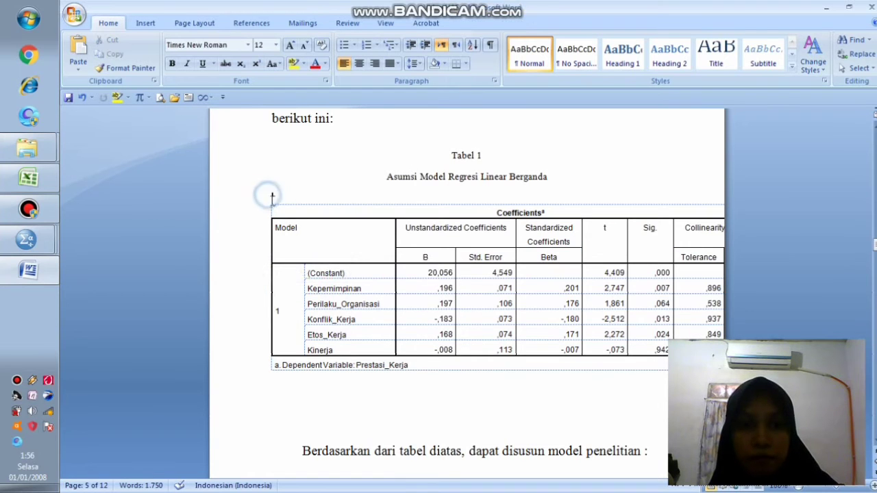
pyautogui.click(334, 342)
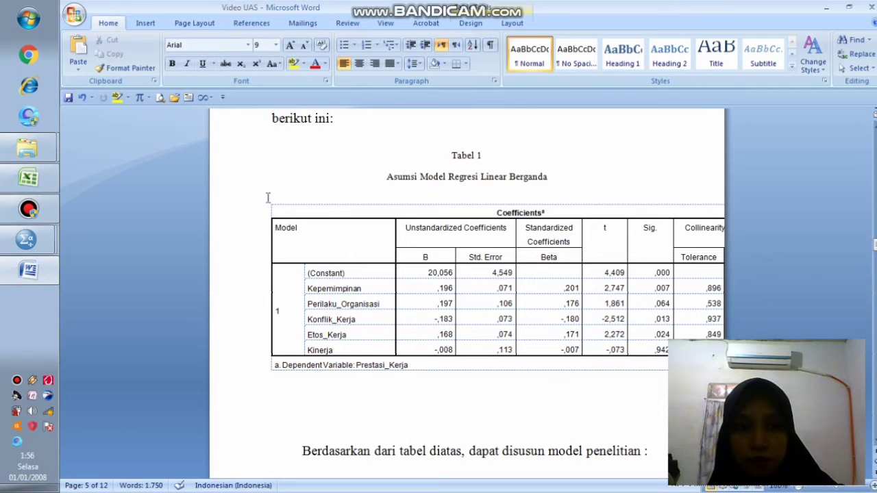
pyautogui.click(270, 373)
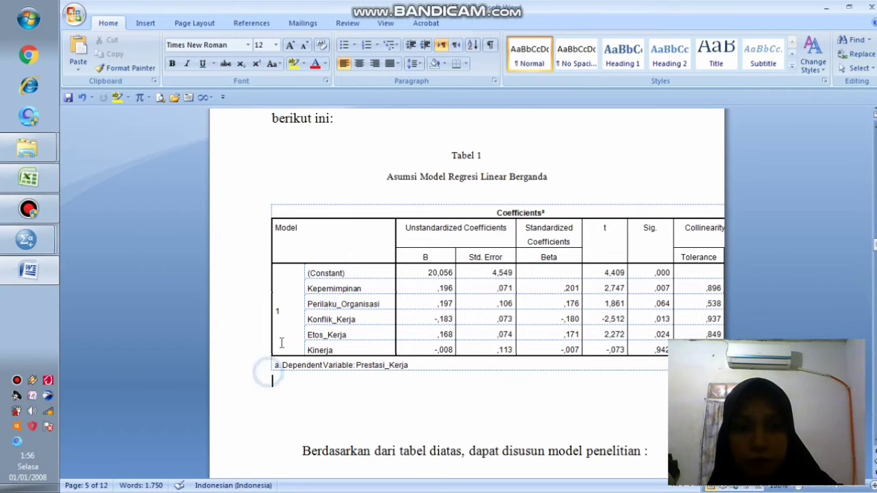
pyautogui.click(323, 303)
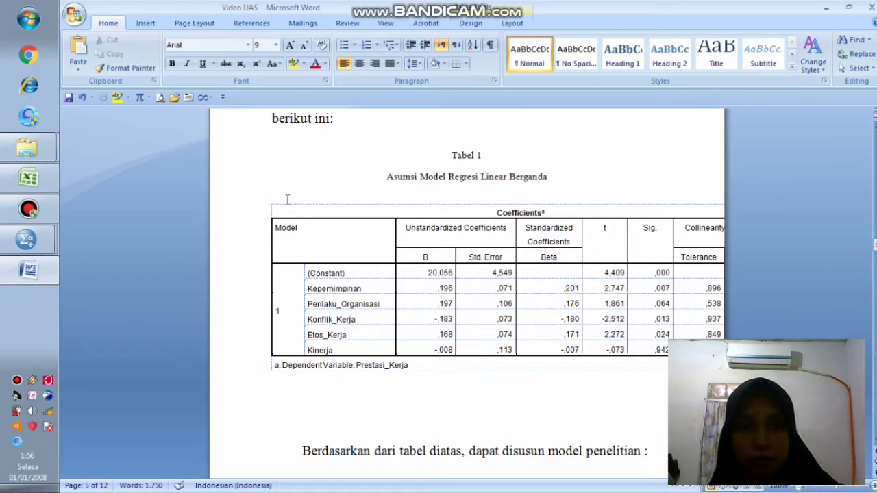
pyautogui.click(383, 172)
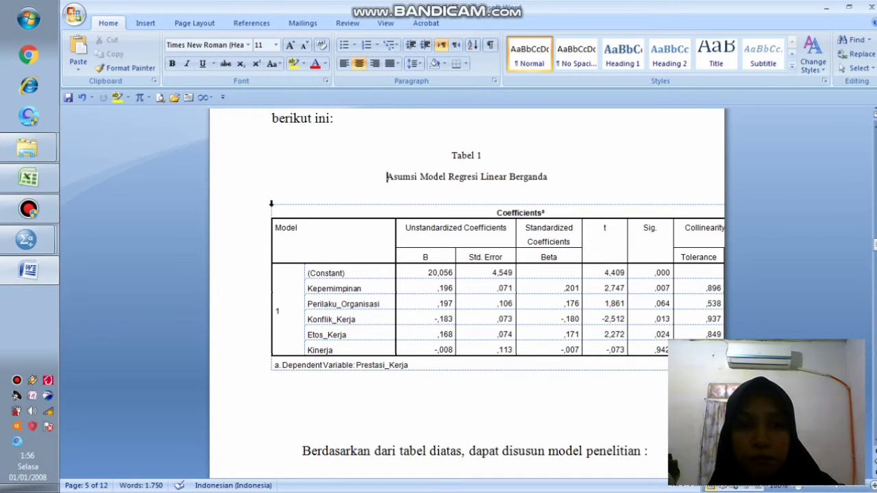
pyautogui.moveTo(271, 205); pyautogui.dragTo(245, 206)
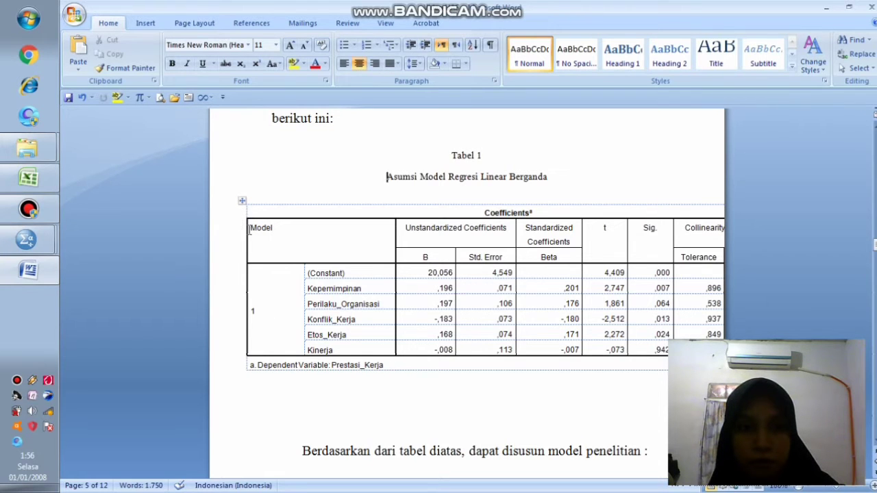
pyautogui.moveTo(248, 230); pyautogui.dragTo(282, 233)
pyautogui.moveTo(279, 200); pyautogui.dragTo(230, 200)
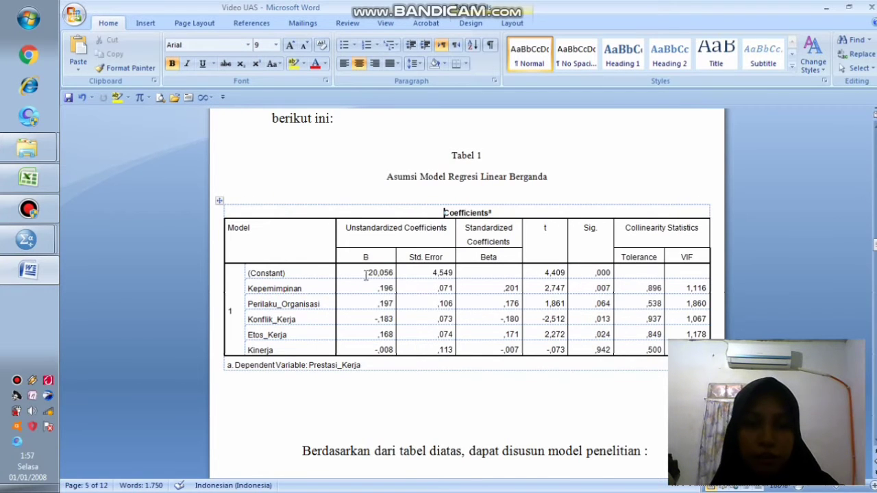
# Step: Enter the constant 20,056 after "Y=" in the lower regression equation beneath the Coefficients table
pyautogui.scroll(-3, 366, 274)
pyautogui.scroll(-2, 426, 254)
pyautogui.scroll(1, 427, 255)
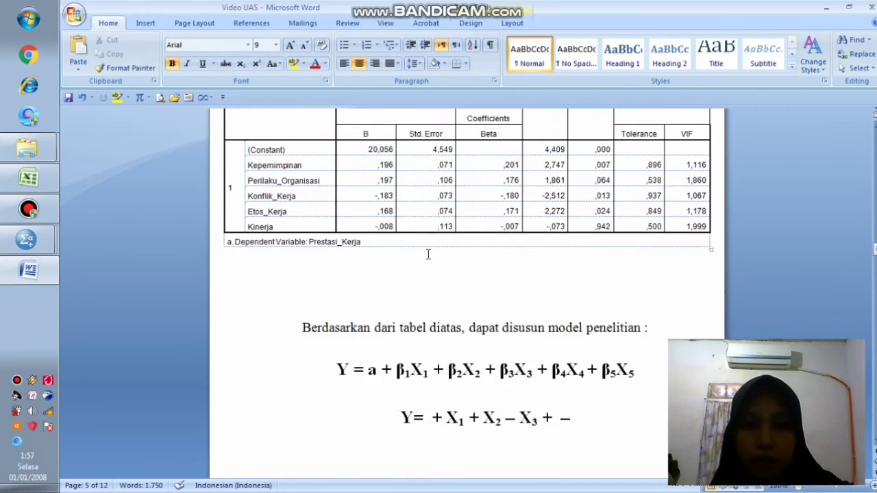
pyautogui.scroll(1, 428, 254)
pyautogui.scroll(1, 427, 252)
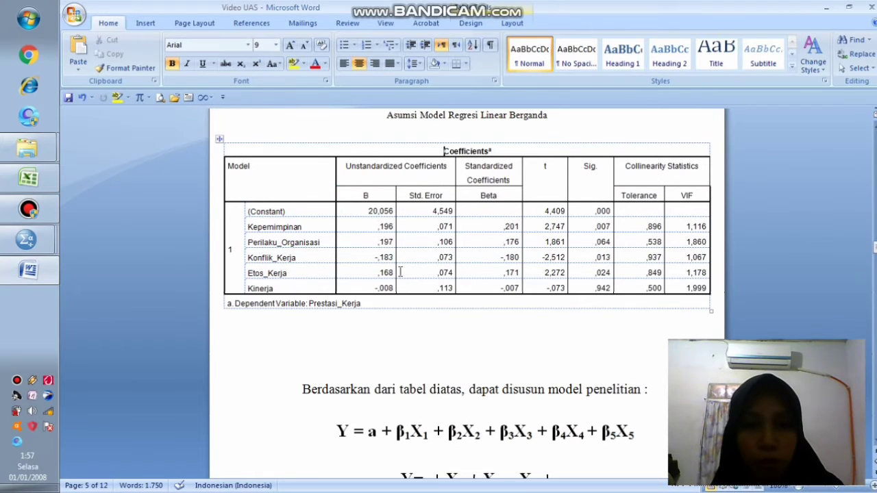
pyautogui.scroll(-1, 399, 271)
pyautogui.click(425, 449)
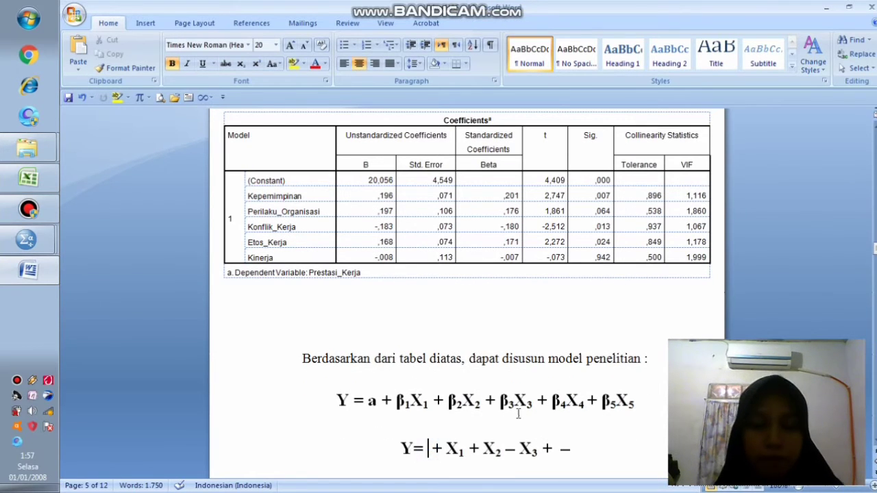
pyautogui.write('20')
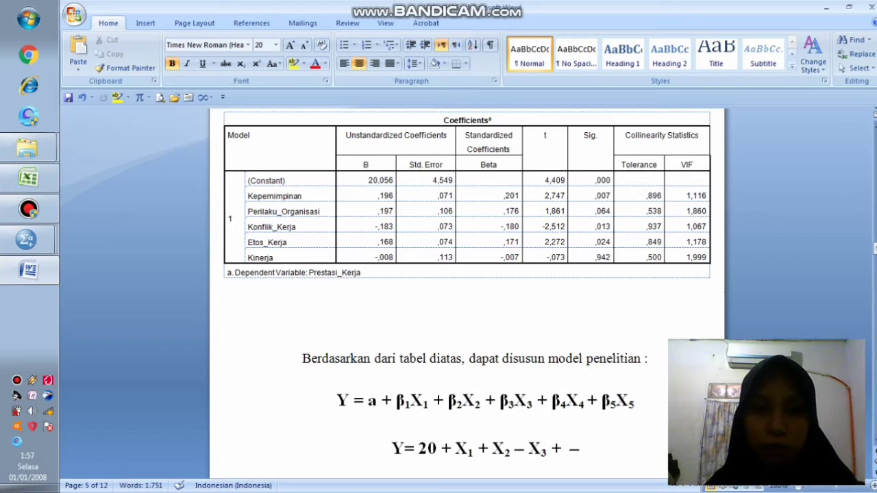
pyautogui.write(',056')
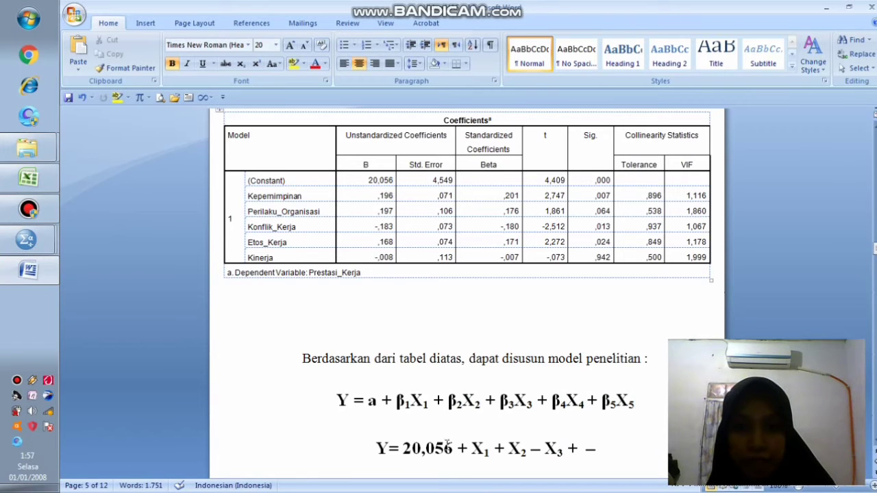
# Step: Insert the Kepemimpinan coefficient 0,196 before X₁ in the lower regression equation
pyautogui.click(469, 446)
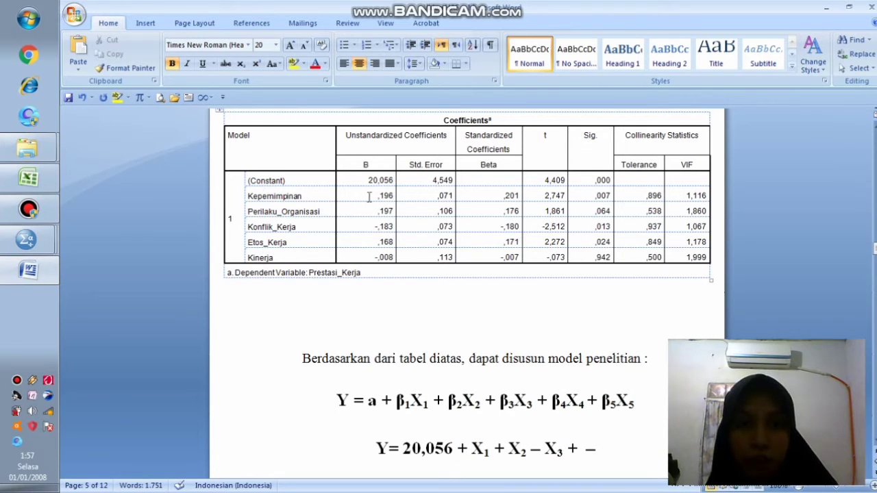
pyautogui.write('0,')
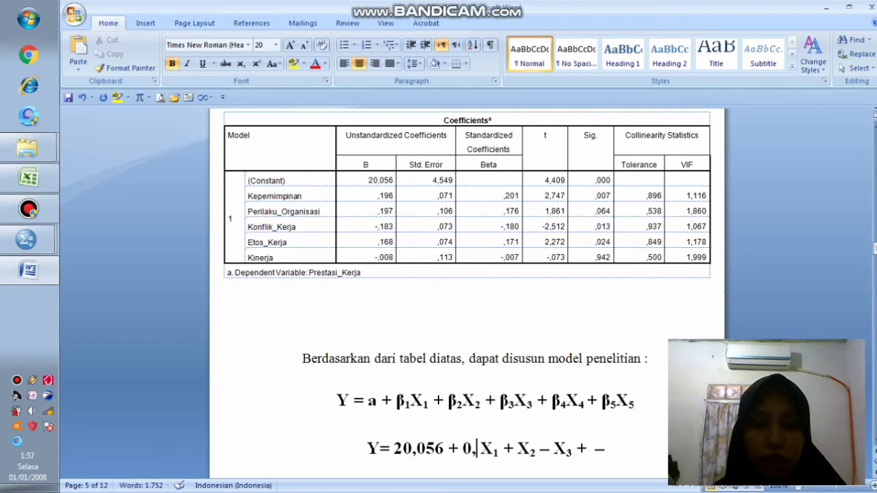
pyautogui.write('196')
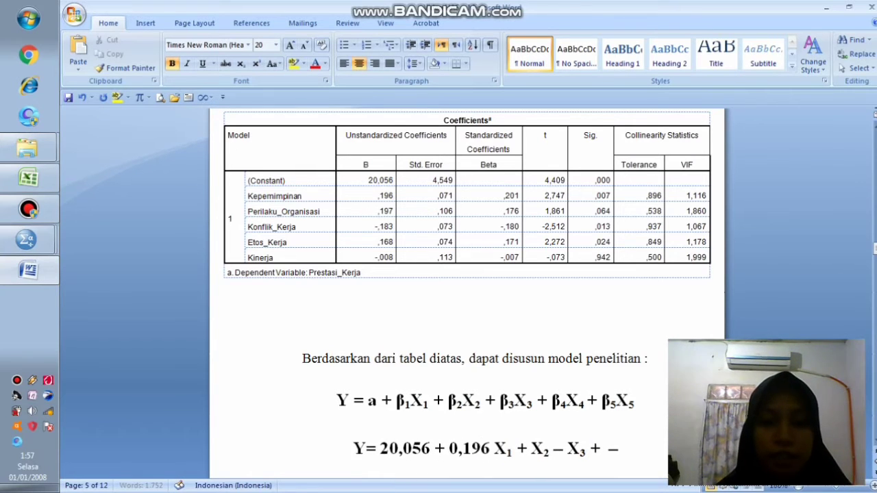
pyautogui.press('Down')
pyautogui.press('Down')
pyautogui.press('Down')
pyautogui.press('Down')
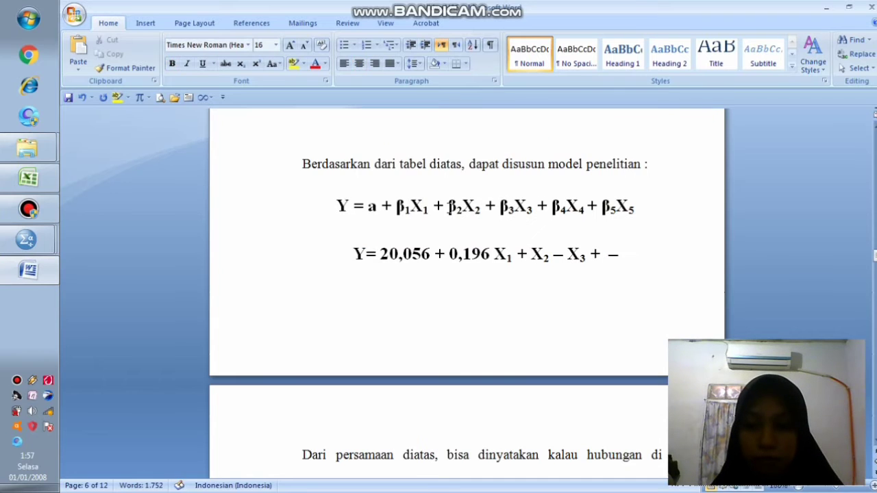
# Step: Insert the Perilaku_Organisasi coefficient 0,197 before X₂ in the lower regression equation
pyautogui.scroll(3, 428, 119)
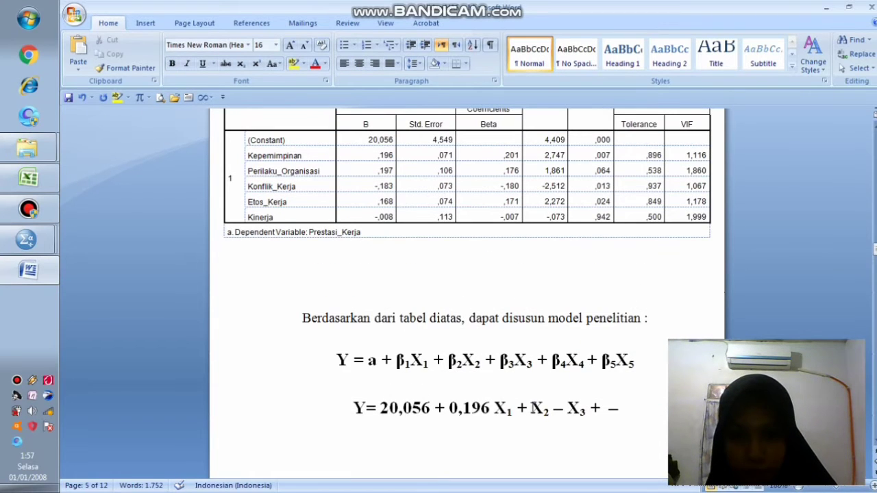
pyautogui.click(400, 194)
pyautogui.press('Escape')
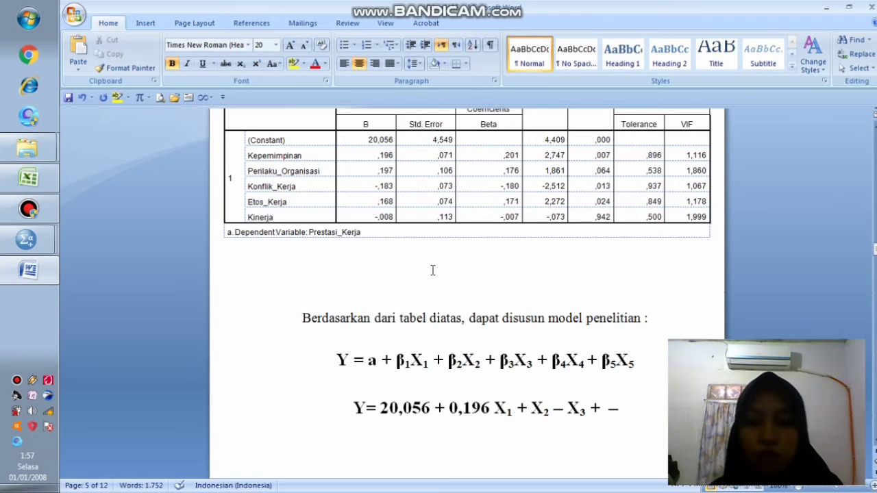
pyautogui.write('0,197')
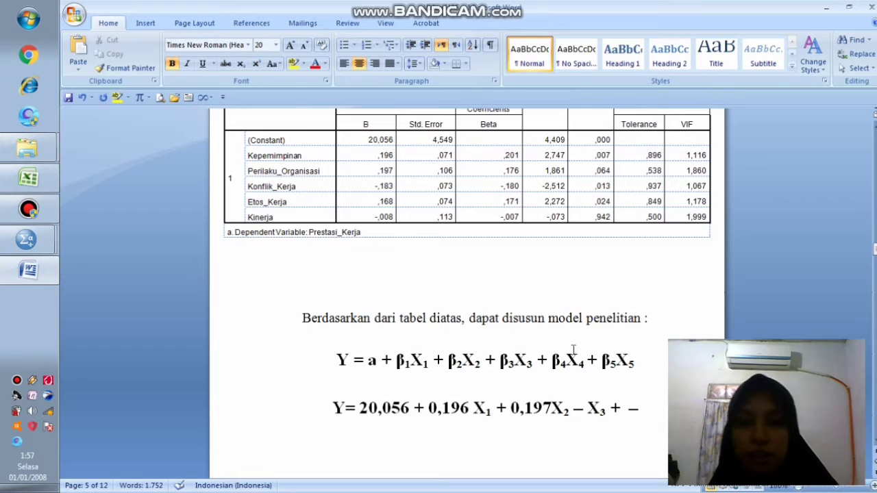
# Step: Insert the Konflik_Kerja coefficient 0,183 before X₃ in the lower regression equation
pyautogui.click(589, 408)
pyautogui.write('0,')
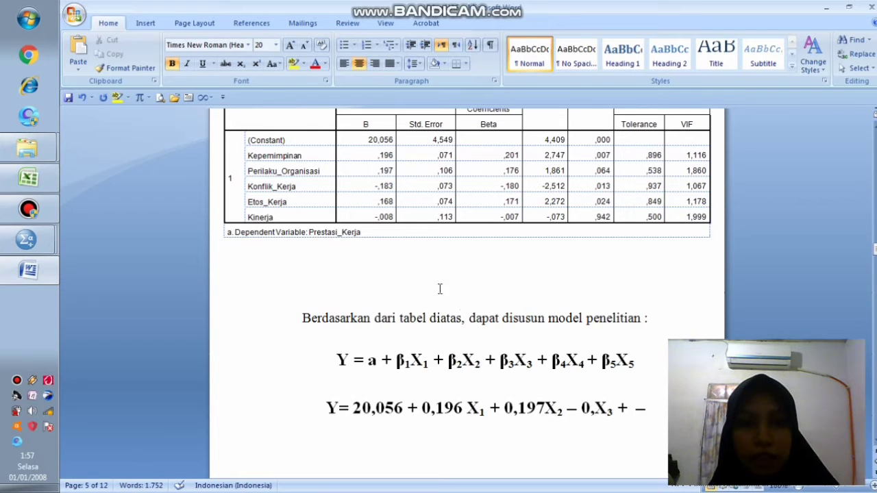
pyautogui.write('183')
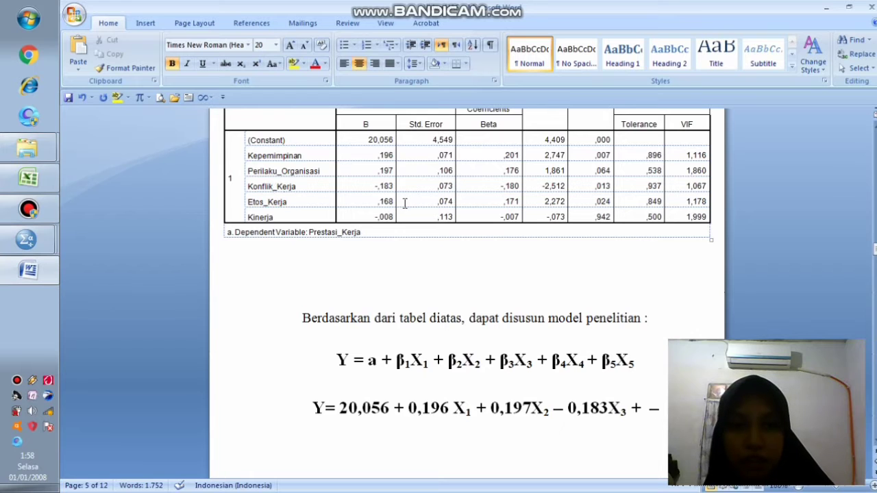
# Step: Enter the Etos_Kerja coefficient 0,168 at the end of the lower regression equation
pyautogui.write('0,')
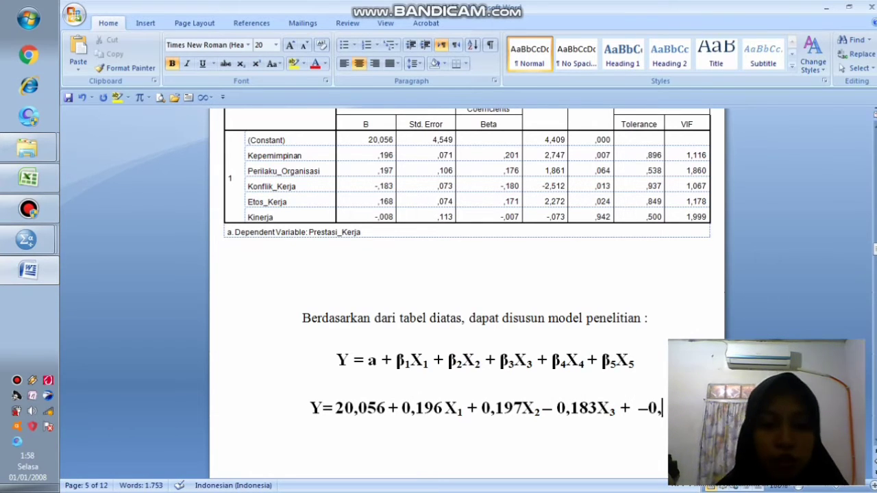
pyautogui.write('168')
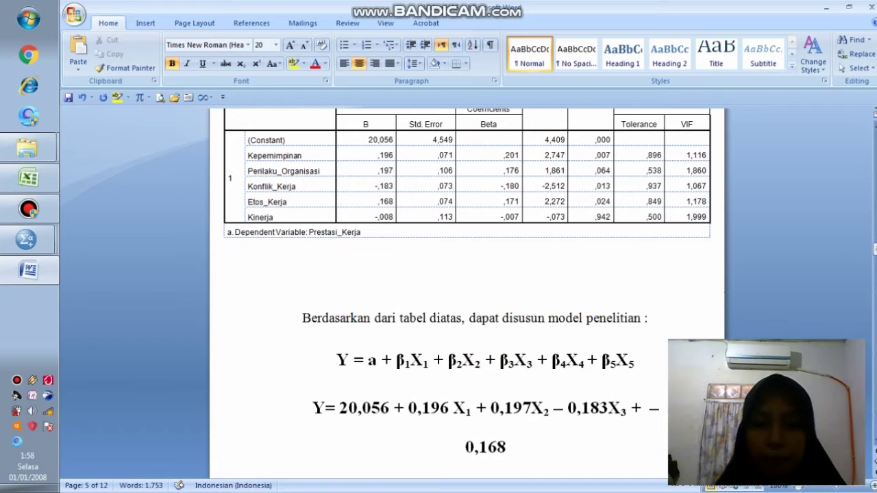
pyautogui.scroll(-3, 431, 186)
pyautogui.scroll(3, 431, 186)
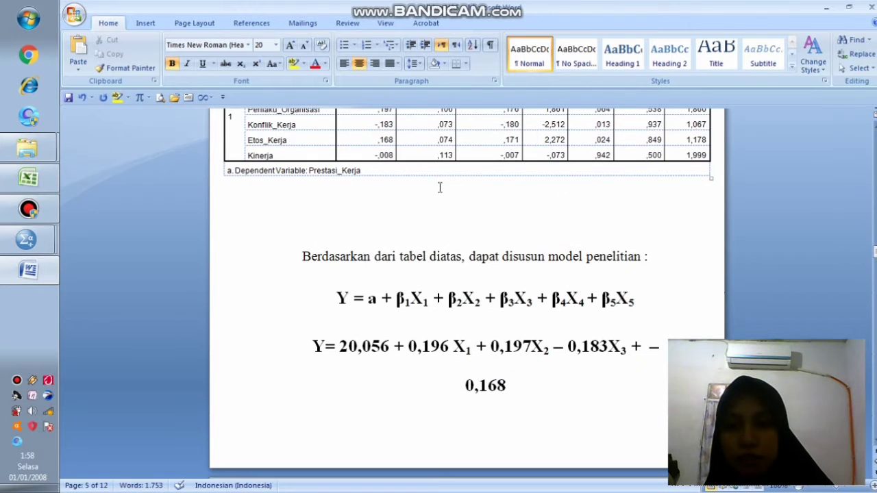
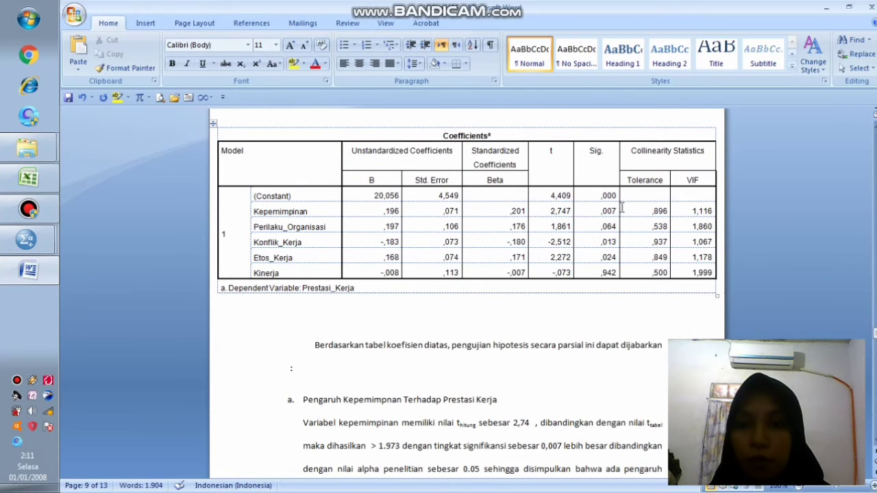
# Step: Fill in the Konflik Kerja significance value 0,013 after "sebesar" in item c, taken from the Sig. column of the Coefficients table
pyautogui.scroll(-12, 371, 326)
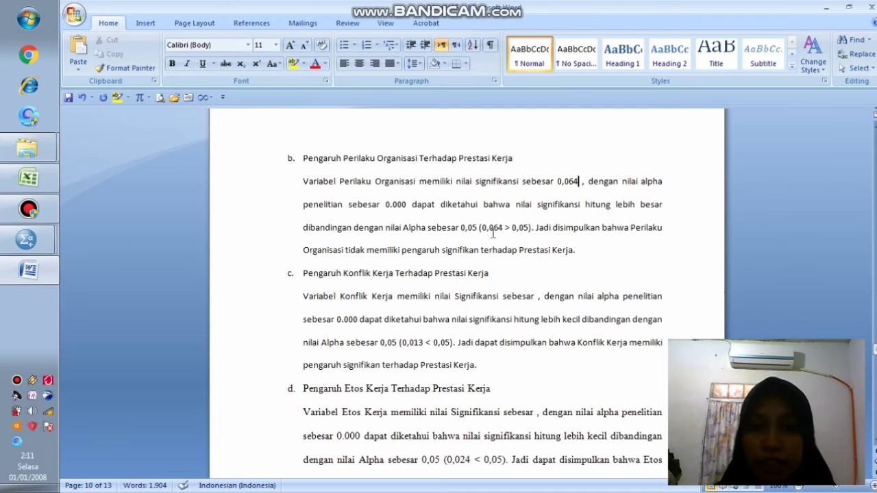
pyautogui.scroll(15, 422, 158)
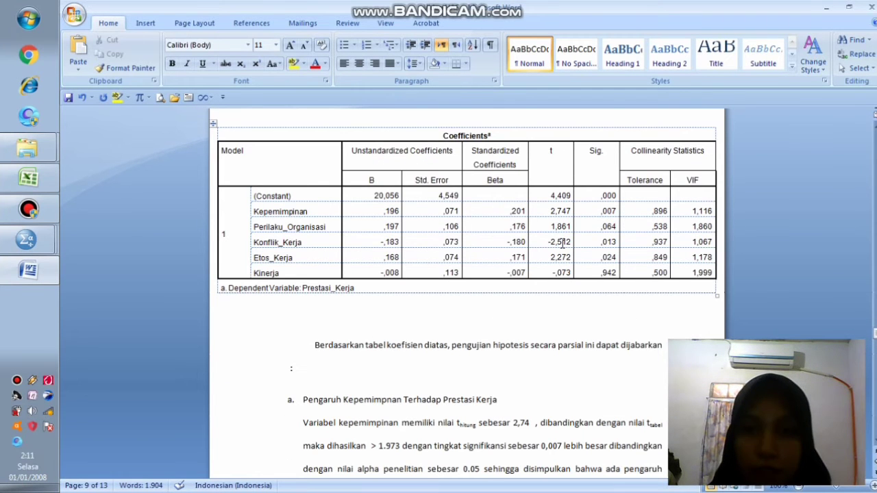
pyautogui.scroll(-15, 608, 270)
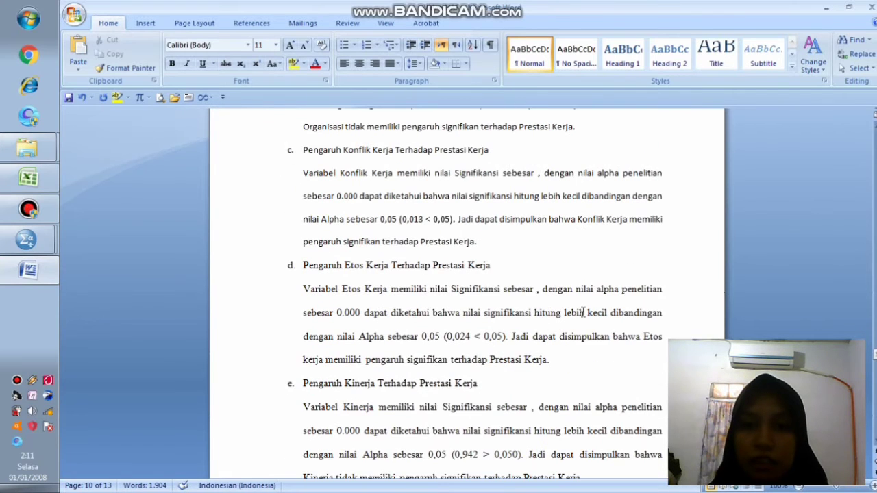
pyautogui.click(535, 173)
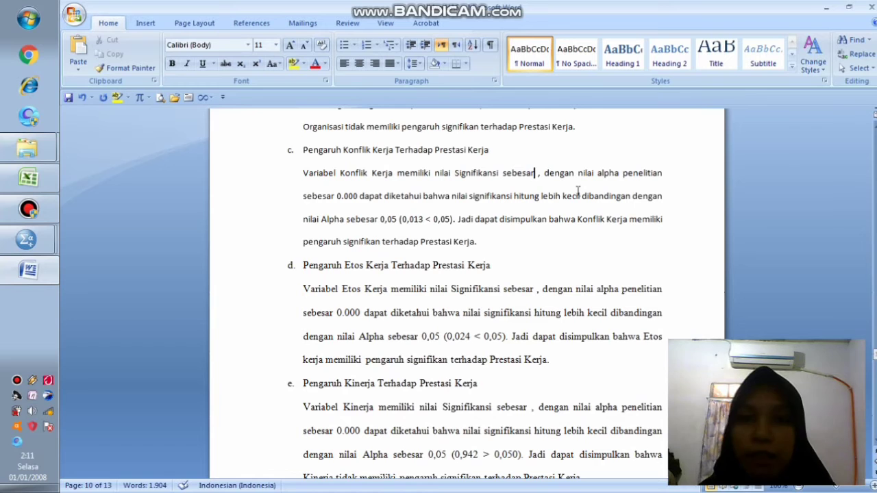
pyautogui.write('0,013')
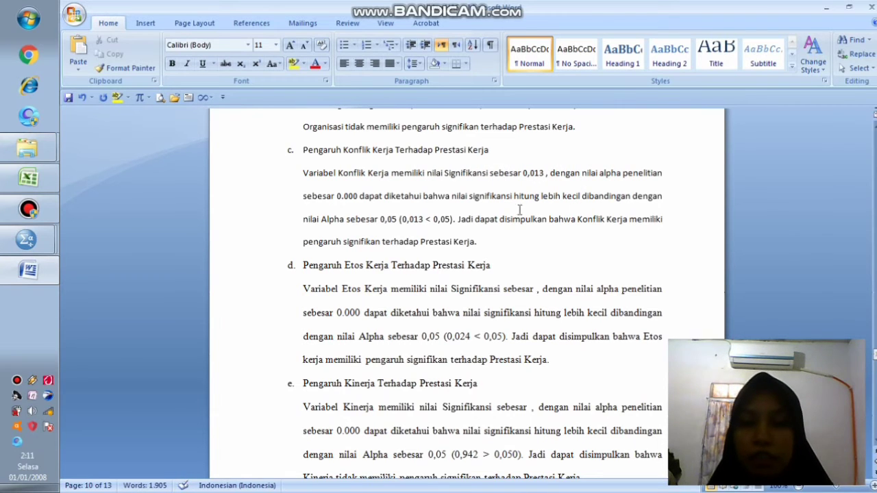
pyautogui.press('Delete')
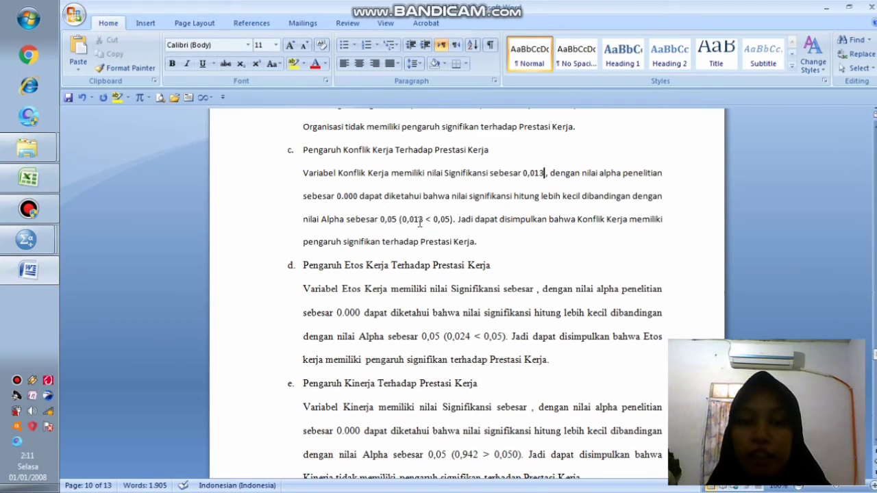
pyautogui.press('BackSpace')
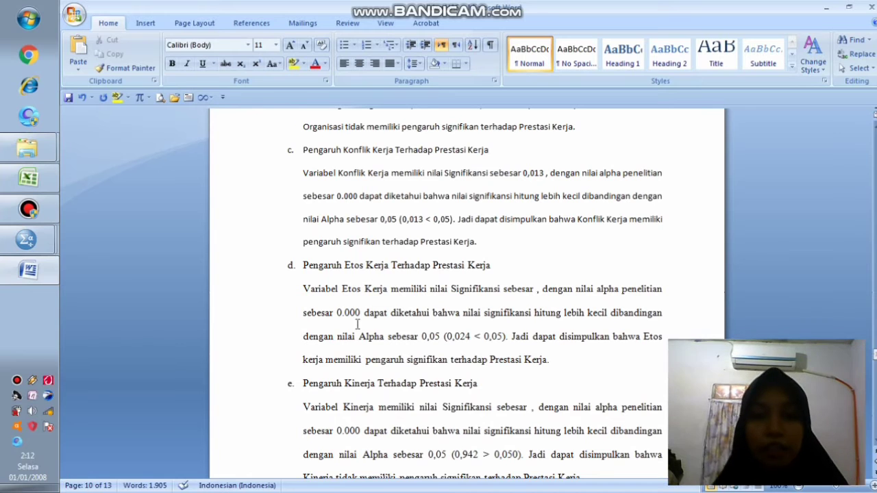
# Step: Fill in the Etos Kerja significance value 0,024 after "sebesar" in item d, taken from the Sig. column of the Coefficients table
pyautogui.scroll(-1, 361, 289)
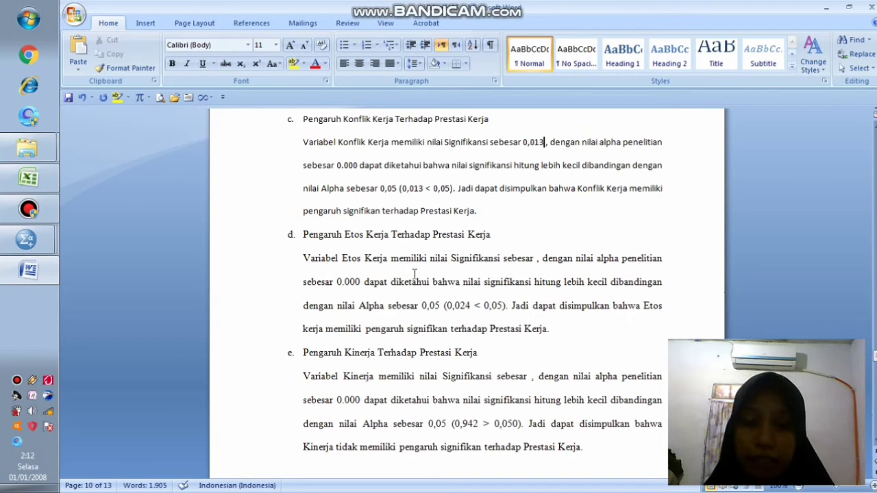
pyautogui.click(535, 259)
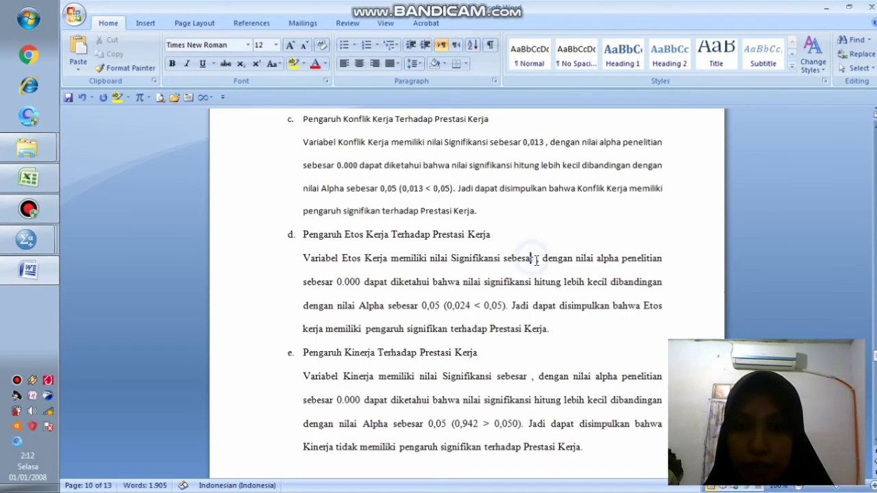
pyautogui.scroll(2, 540, 183)
pyautogui.scroll(15, 540, 179)
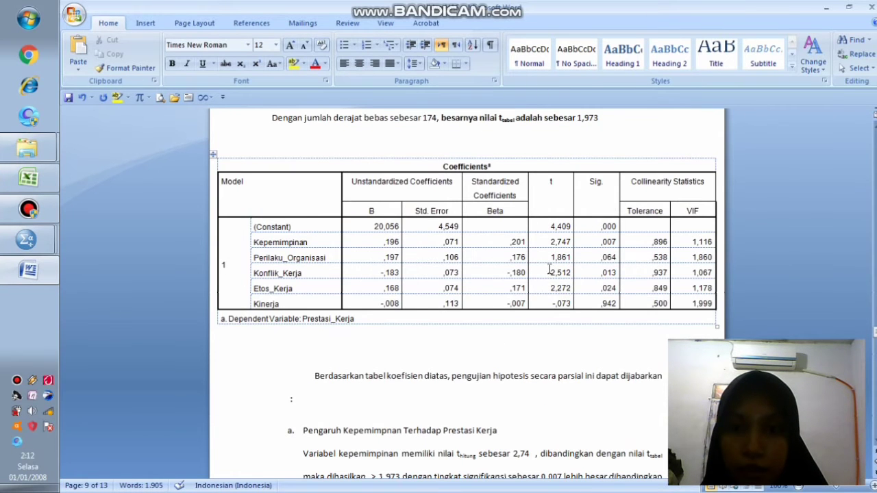
pyautogui.scroll(-15, 589, 282)
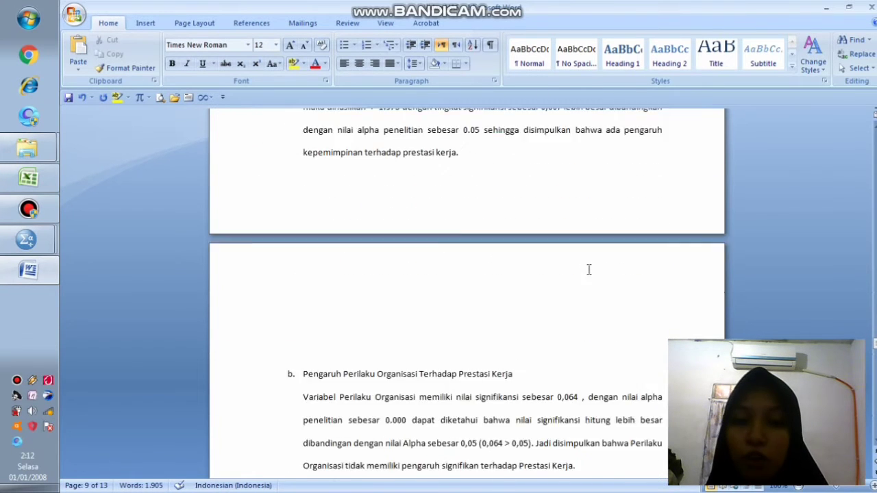
pyautogui.scroll(-2, 588, 267)
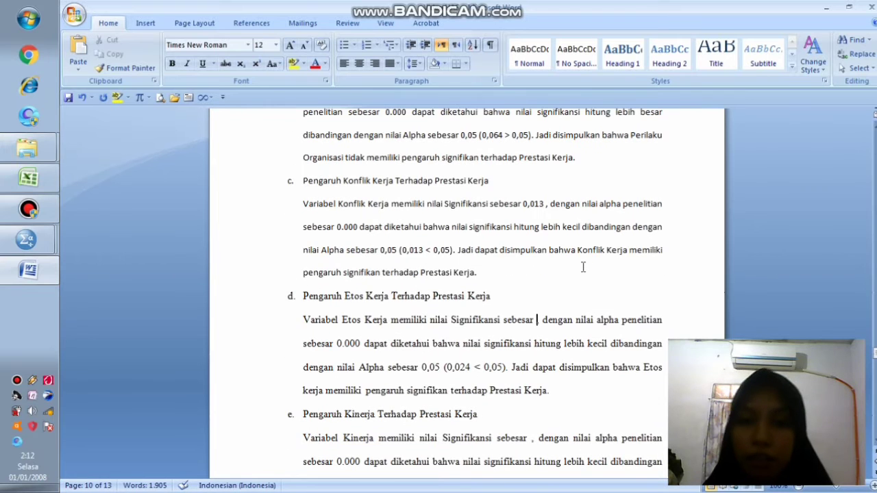
pyautogui.click(537, 320)
pyautogui.write('0,024')
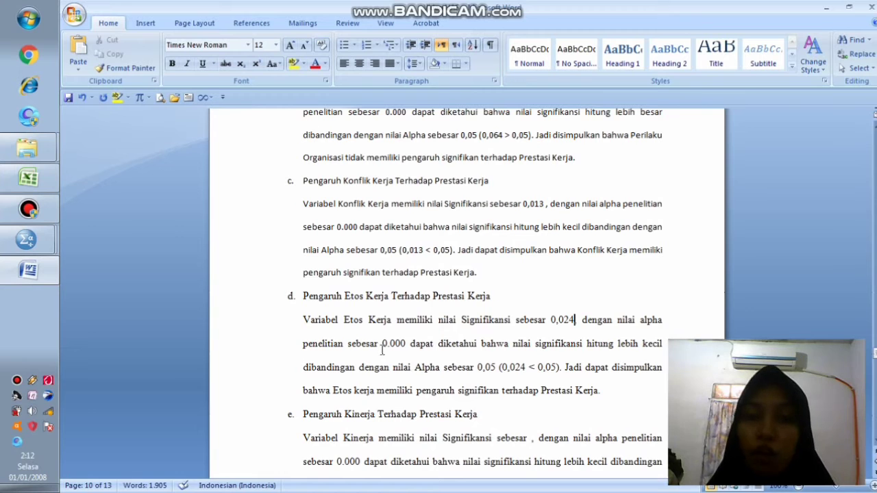
# Step: Fill in the Kinerja significance value 0,942 after "sebesar" in item e and remove the extra space before the comma
pyautogui.scroll(-2, 461, 368)
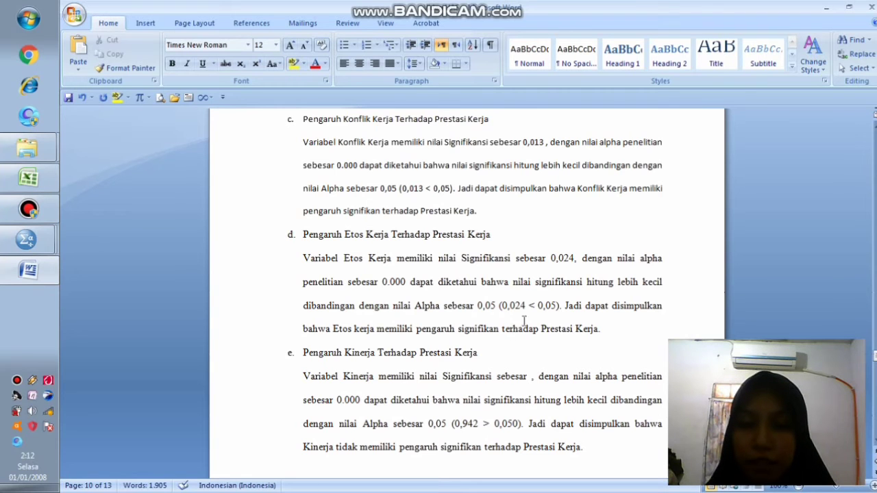
pyautogui.scroll(-1, 287, 363)
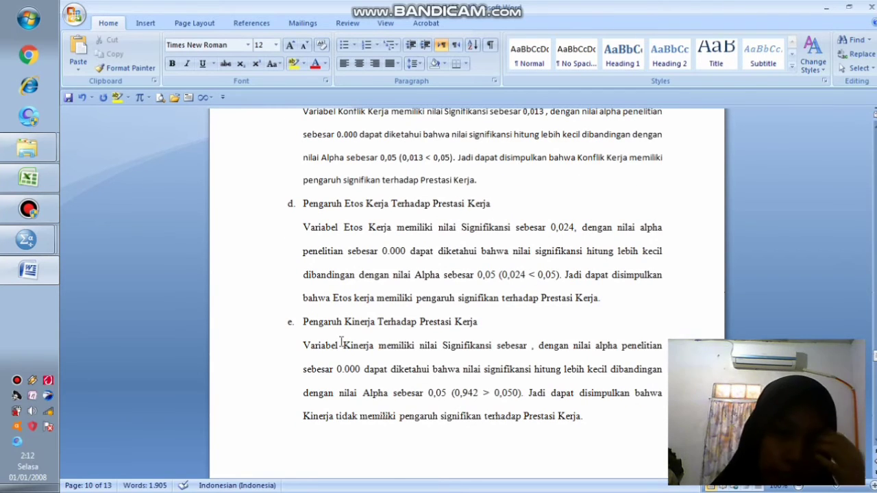
pyautogui.scroll(3, 390, 308)
pyautogui.scroll(18, 389, 308)
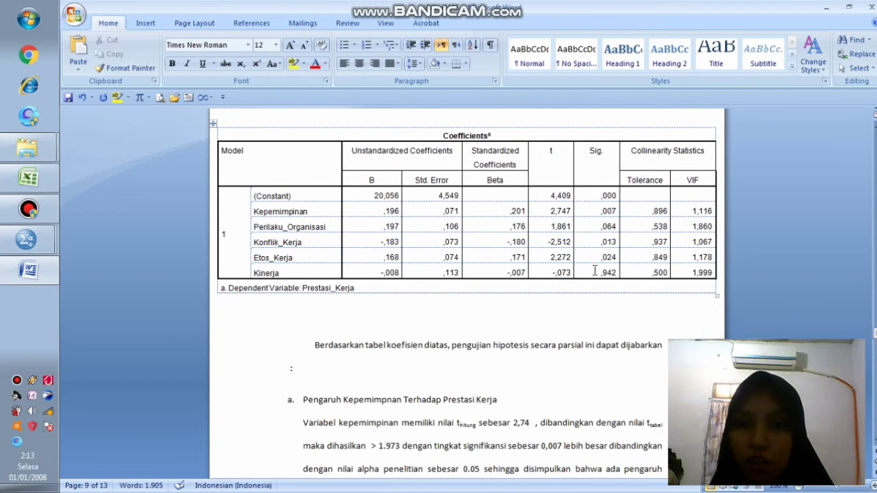
pyautogui.scroll(-15, 594, 270)
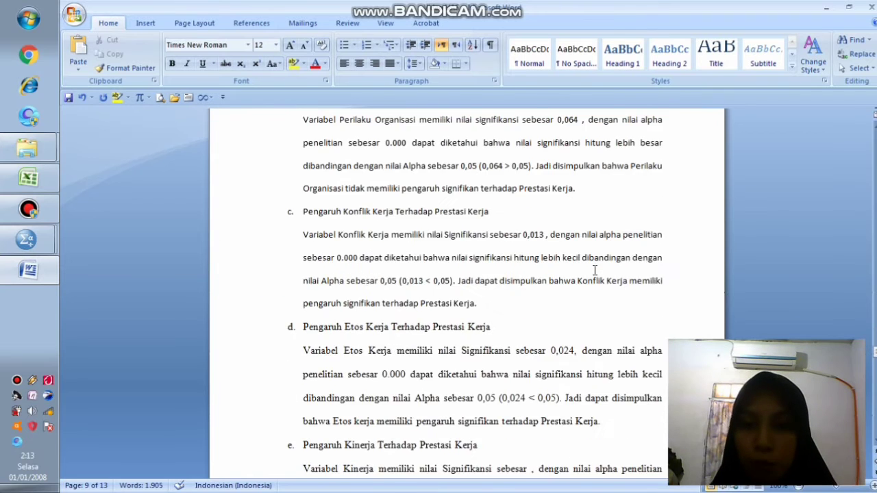
pyautogui.scroll(-1, 594, 270)
pyautogui.click(529, 252)
pyautogui.write('0,')
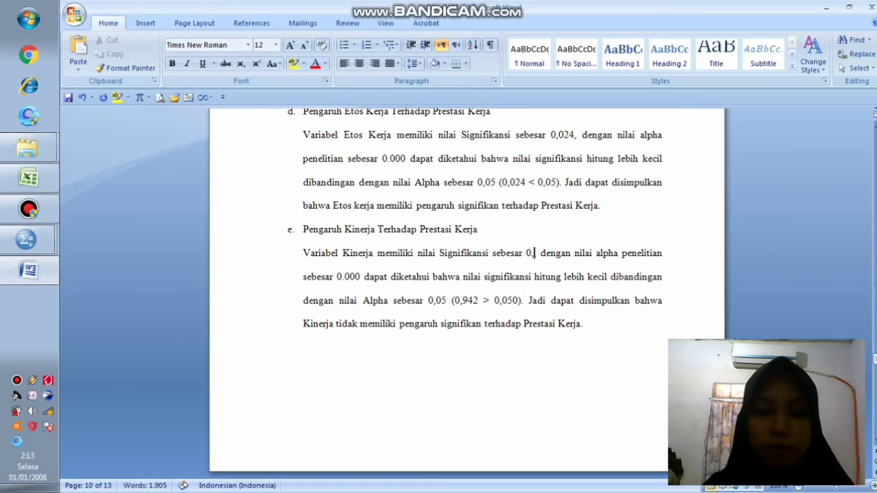
pyautogui.write('942 ,')
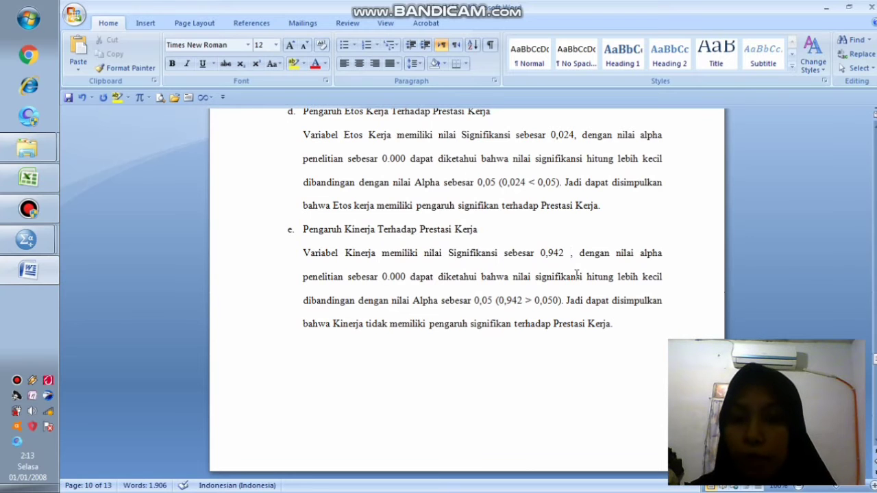
pyautogui.press('Delete')
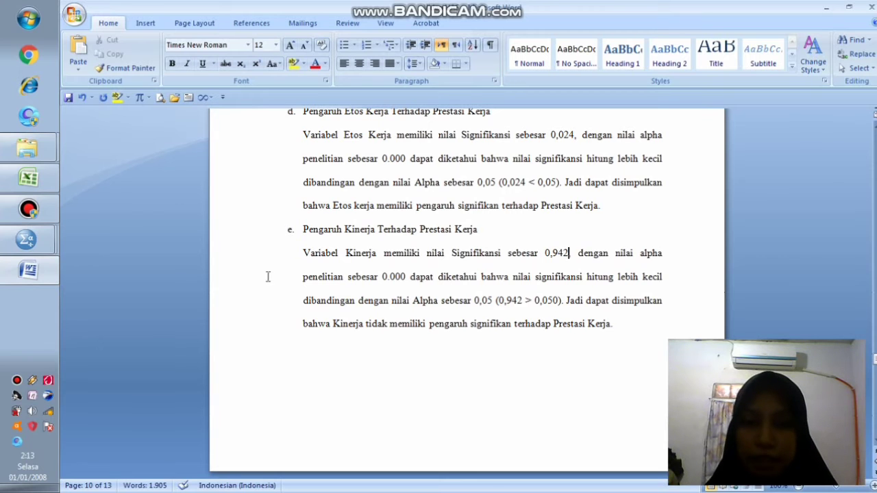
# Step: Review the MRA – Residual I equations in the report, switch to the SPSS Data Editor and create a new empty dataset
pyautogui.scroll(-10, 315, 281)
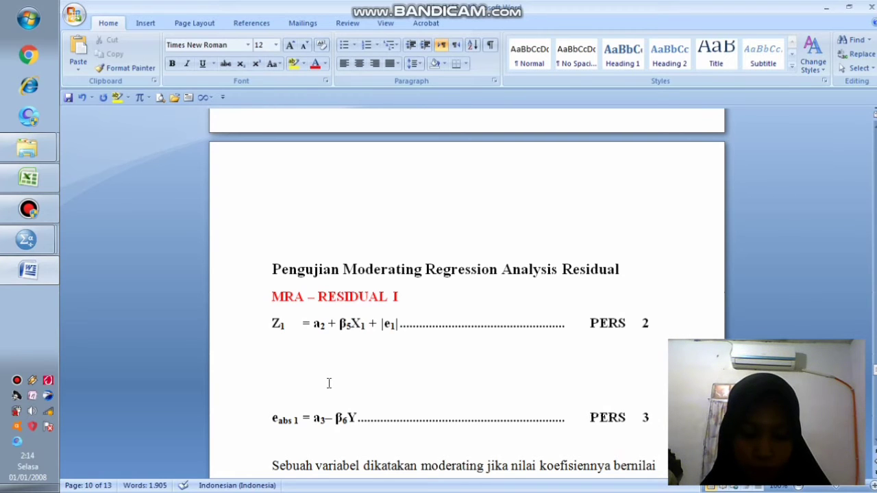
pyautogui.scroll(-1, 334, 373)
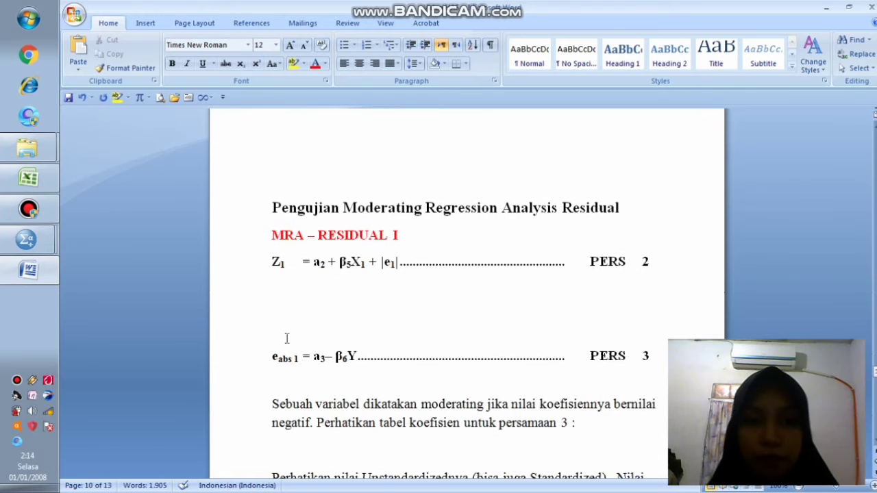
pyautogui.moveTo(31, 240)
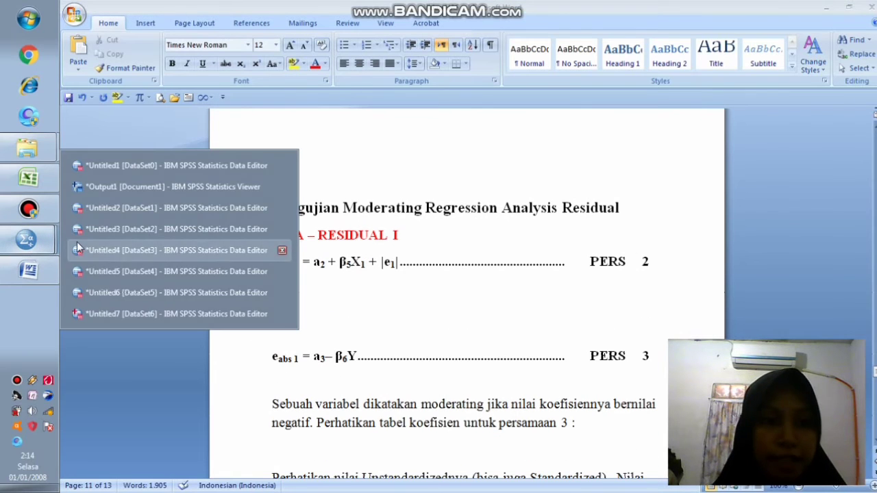
pyautogui.click(113, 314)
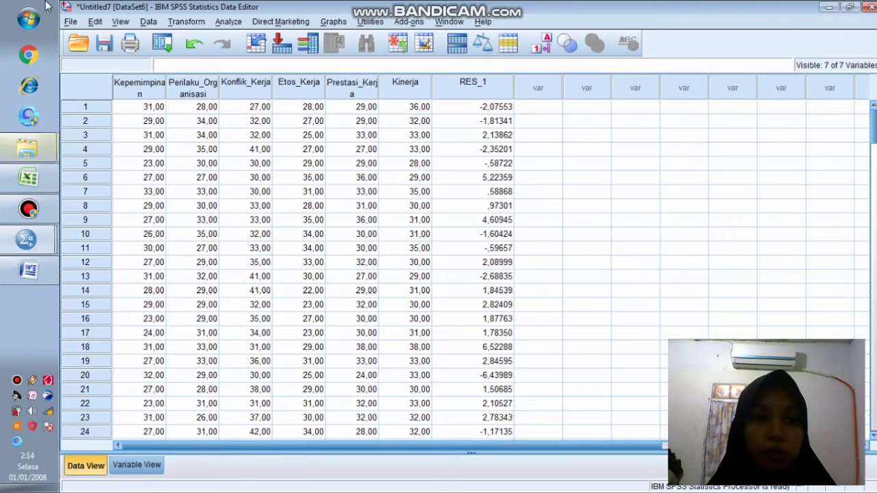
pyautogui.click(70, 22)
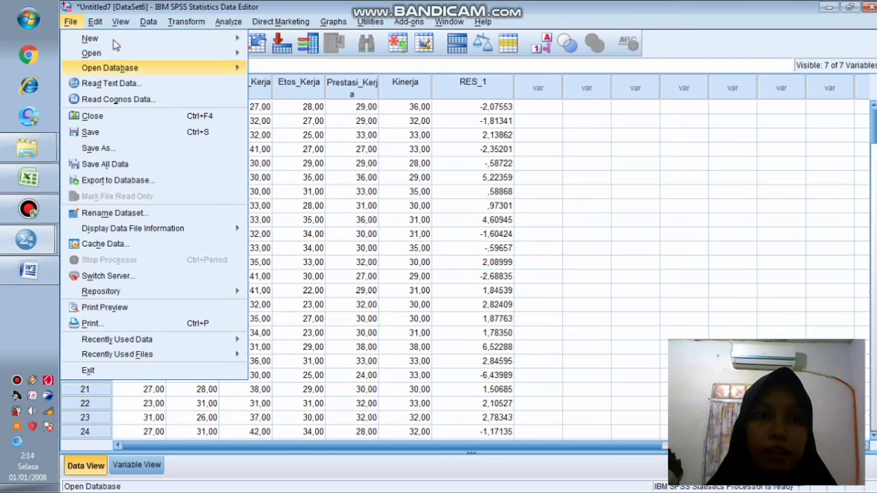
pyautogui.moveTo(95, 39)
pyautogui.click(277, 40)
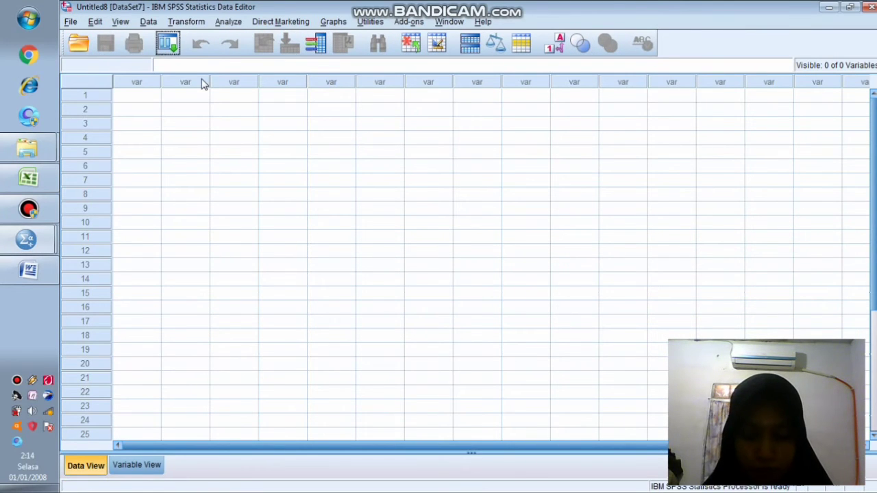
# Step: Define the first variable of the new dataset with the name Kepemimpinan
pyautogui.click(130, 471)
pyautogui.click(137, 66)
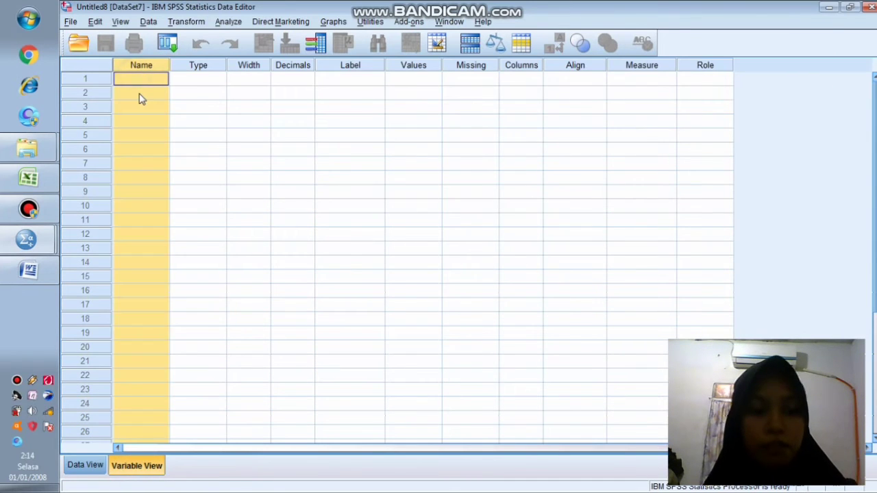
pyautogui.write('K')
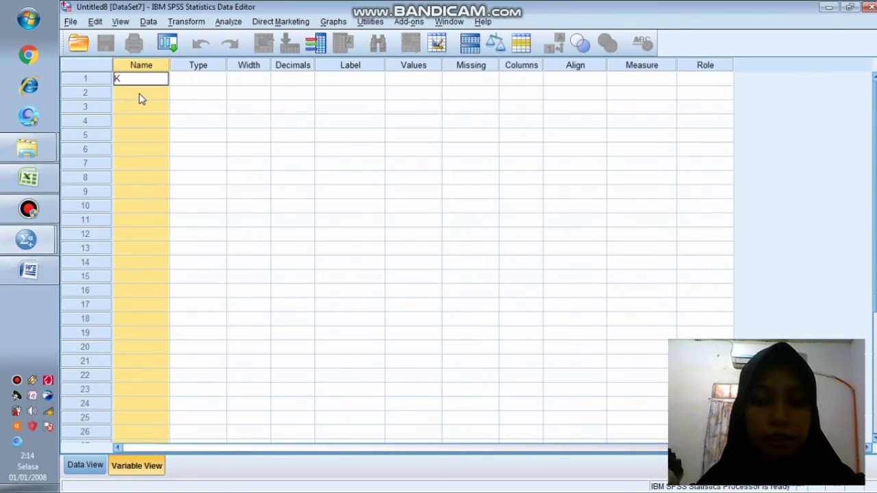
pyautogui.write('epemimpinan')
pyautogui.press('Return')
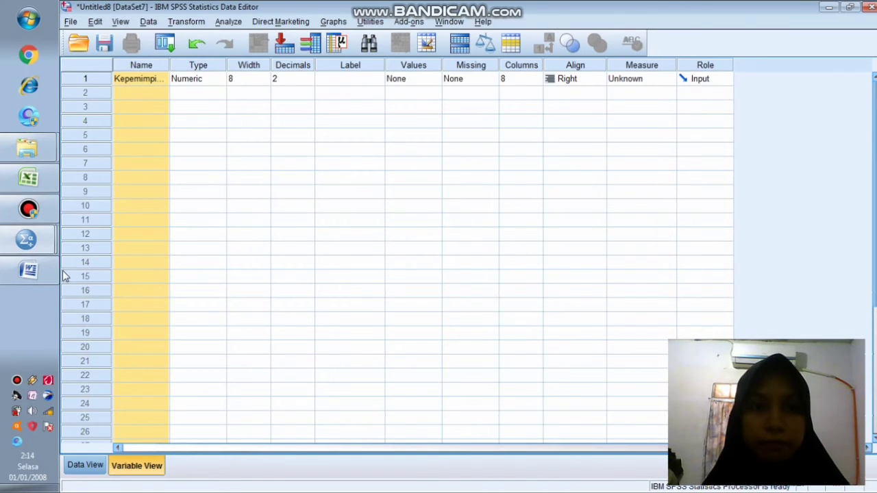
# Step: Define the second variable of the new dataset as Perilaku_Organisasi, checking the Excel workbook's sheet names for the wording
pyautogui.click(132, 466)
pyautogui.click(145, 92)
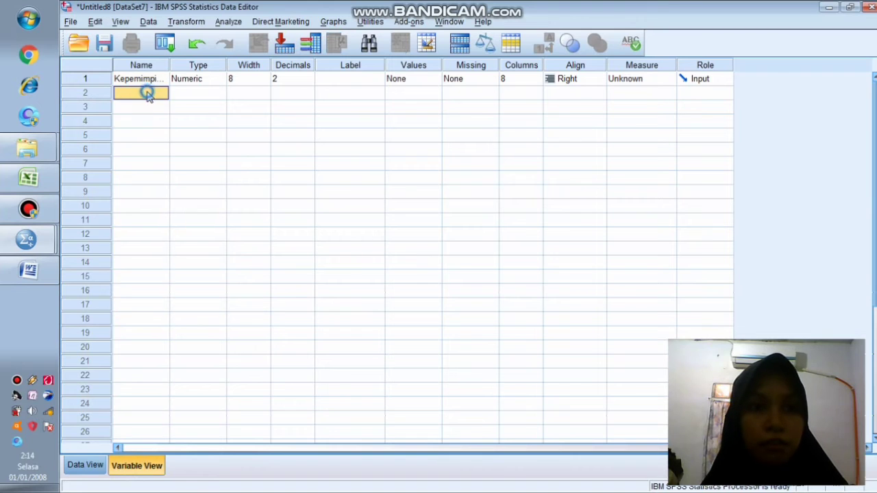
pyautogui.click(28, 178)
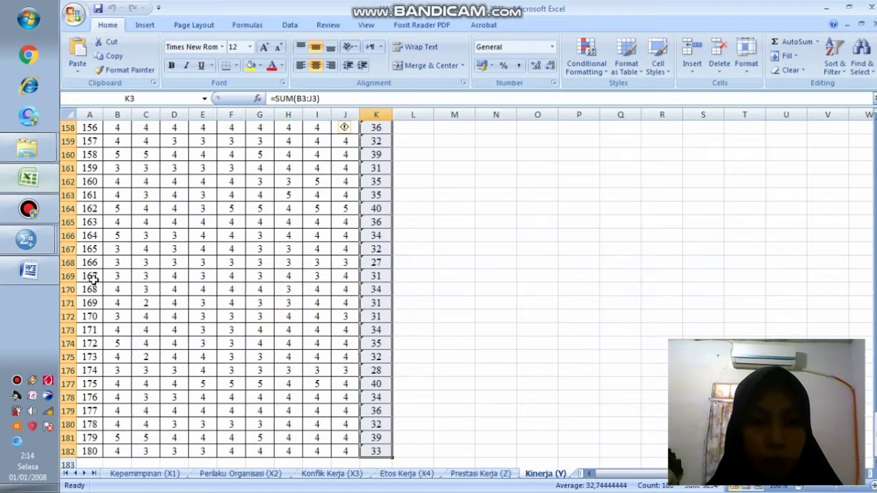
pyautogui.click(28, 239)
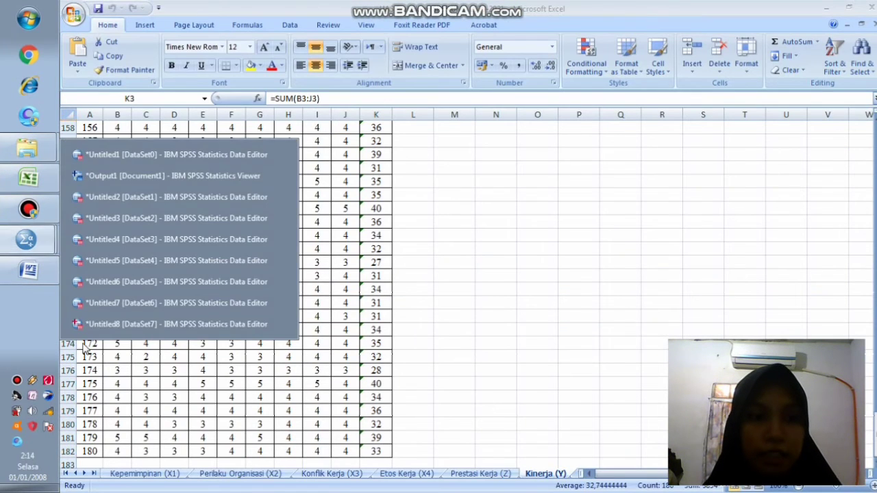
pyautogui.click(134, 328)
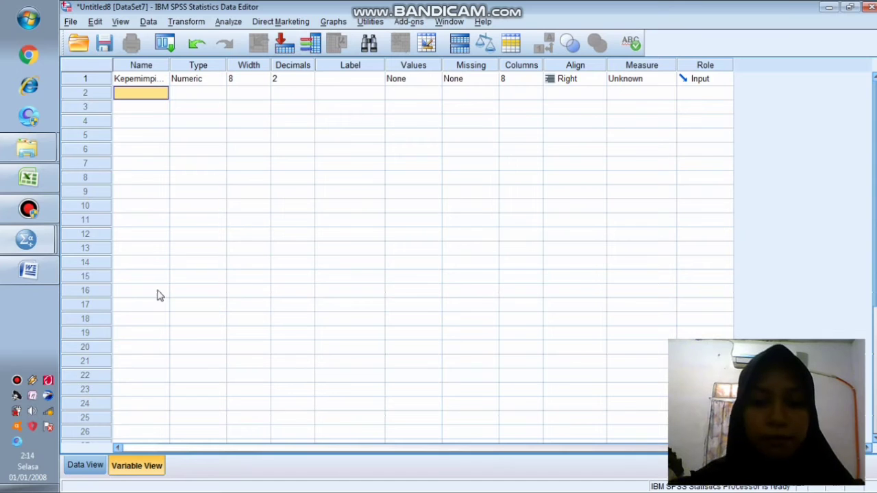
pyautogui.write('Perilaku_')
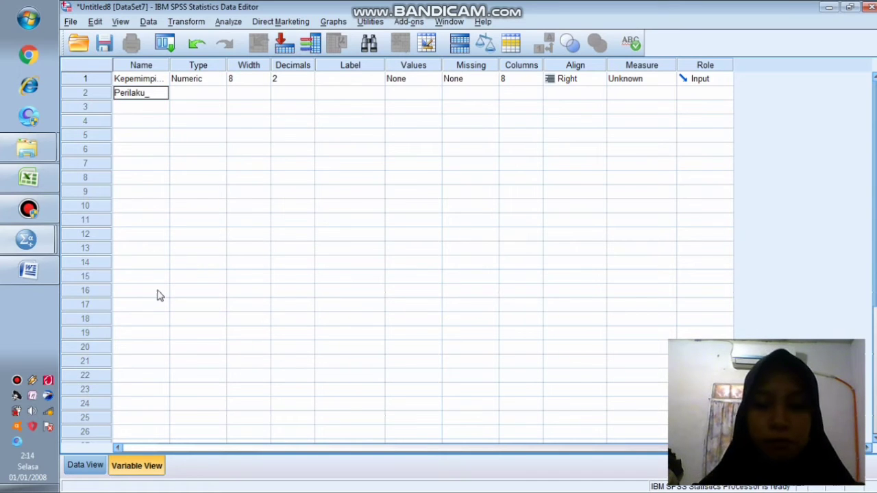
pyautogui.write('Organisasi')
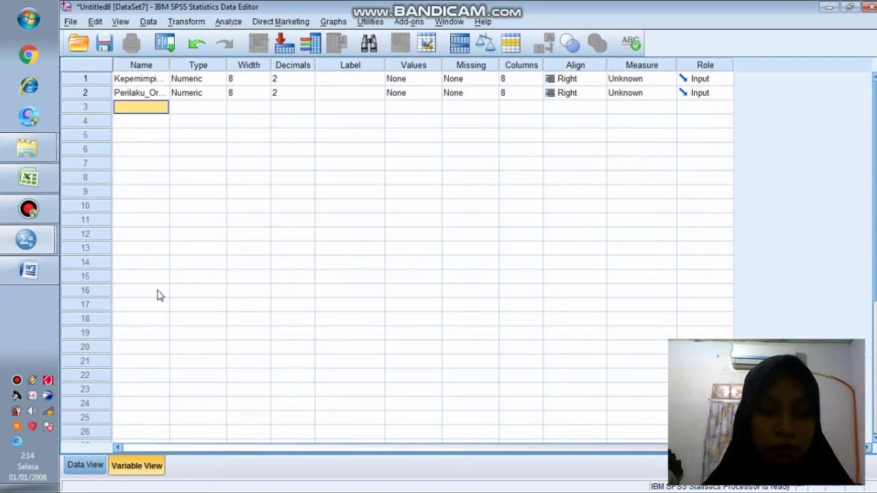
# Step: Check the next sheet name in Excel and define the third SPSS variable as Konflik_Kerja
pyautogui.click(29, 177)
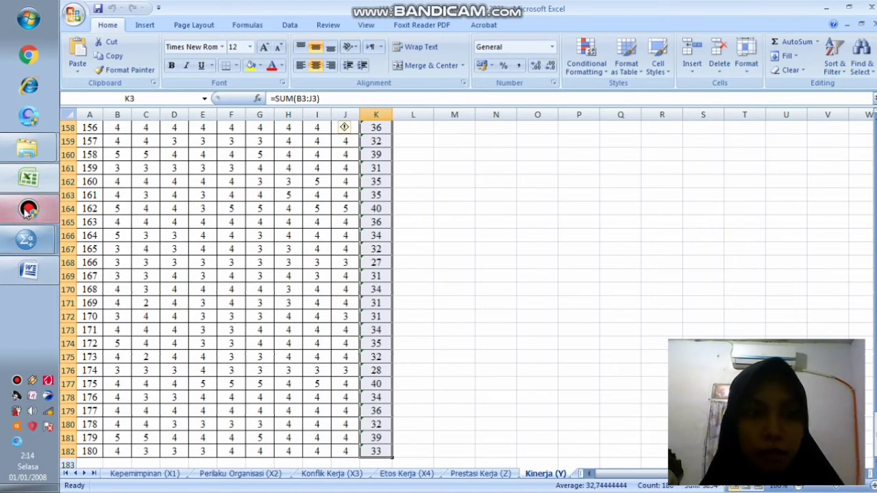
pyautogui.click(28, 240)
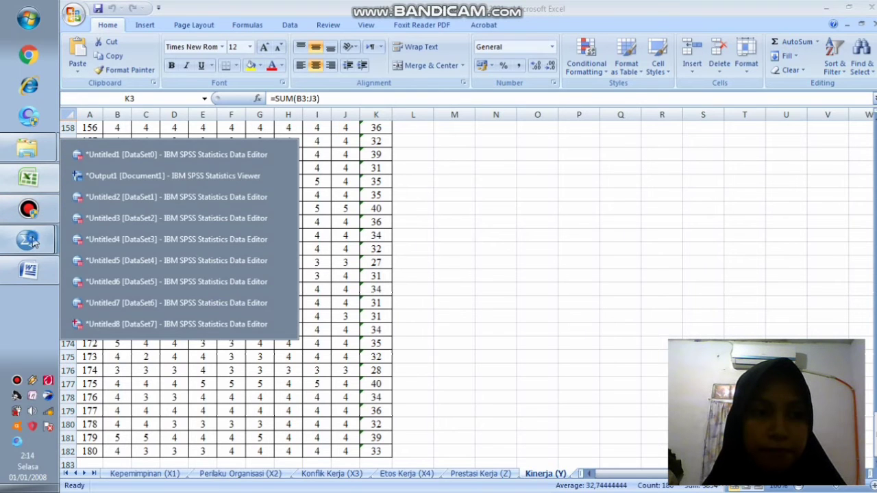
pyautogui.click(122, 321)
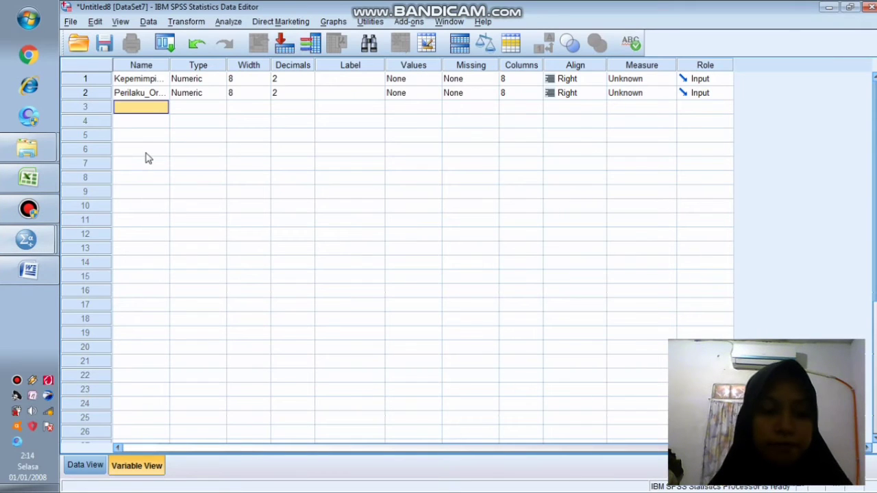
pyautogui.write('Konflik_Kerja')
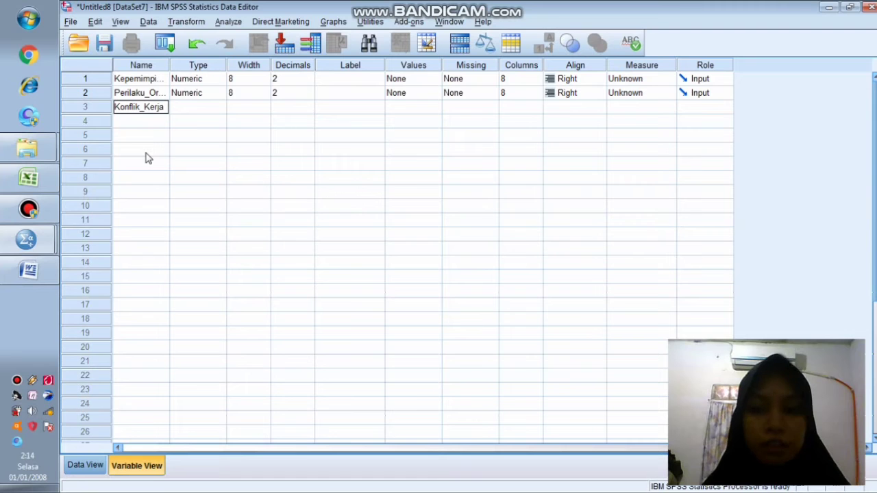
pyautogui.press('Return')
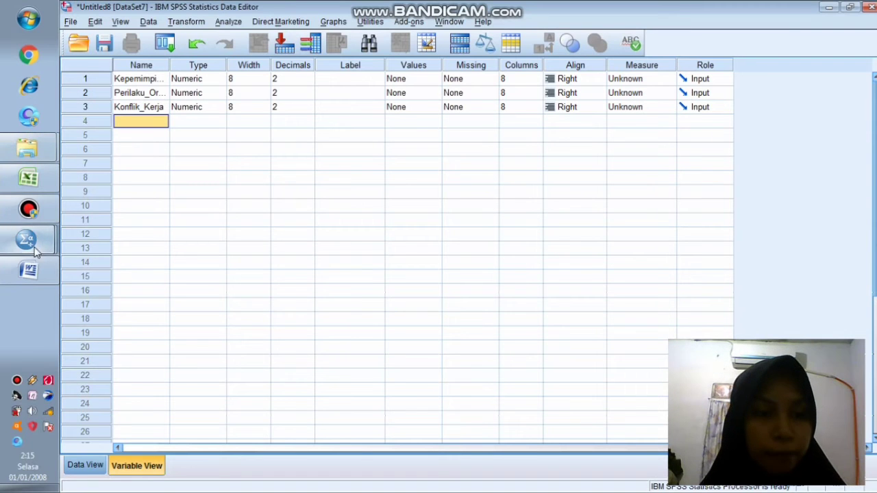
# Step: Look up the X4 sheet name in Excel and define the fourth SPSS variable as Etos_Kerja
pyautogui.moveTo(36, 245)
pyautogui.click(27, 178)
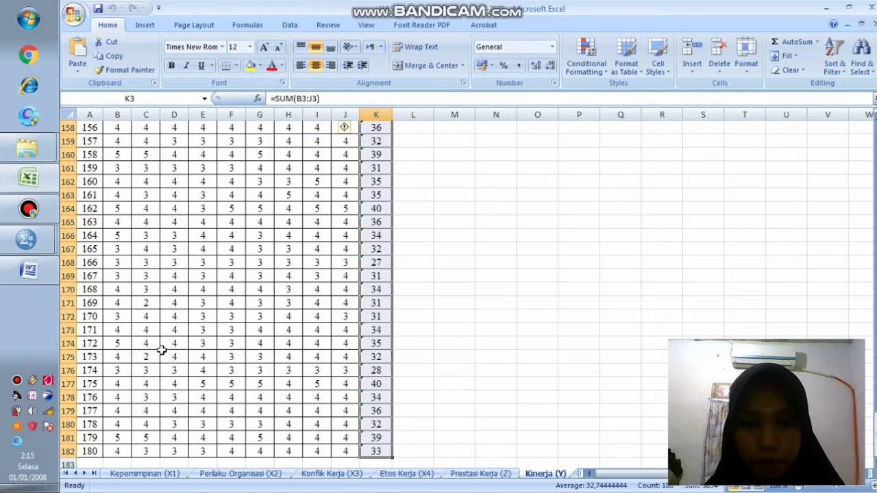
pyautogui.moveTo(27, 241)
pyautogui.click(142, 330)
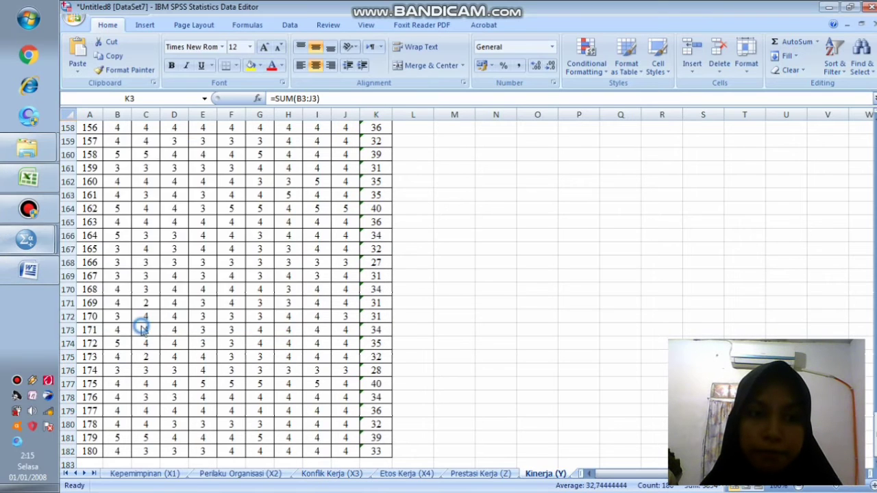
pyautogui.write('Etos_Kerja')
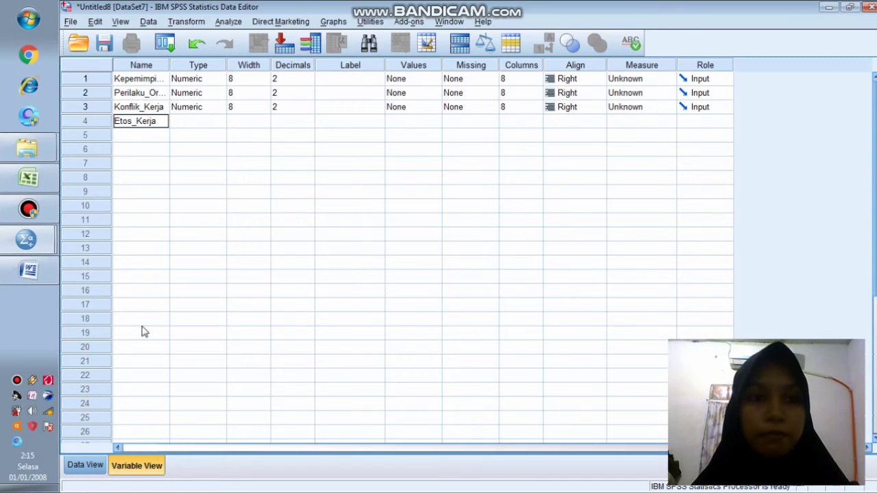
pyautogui.press('Return')
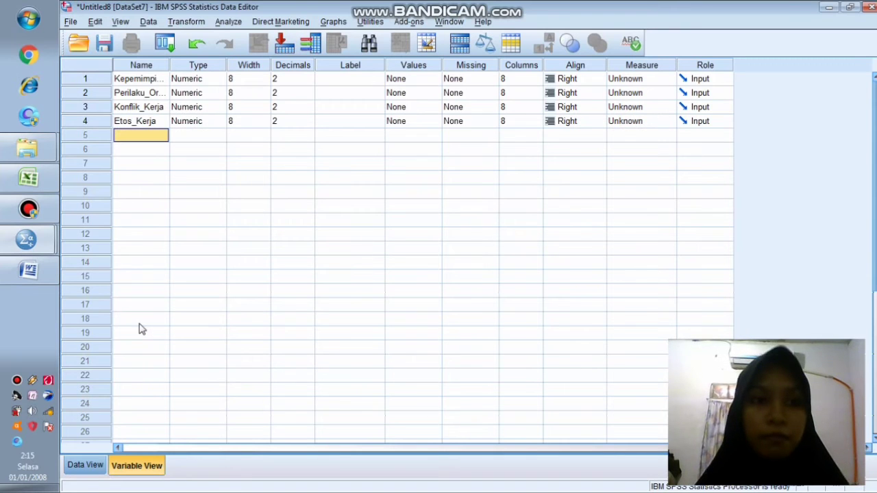
# Step: Consult the Excel sheet names again and add Prestasi_Kerja as the fifth variable in SPSS
pyautogui.click(28, 179)
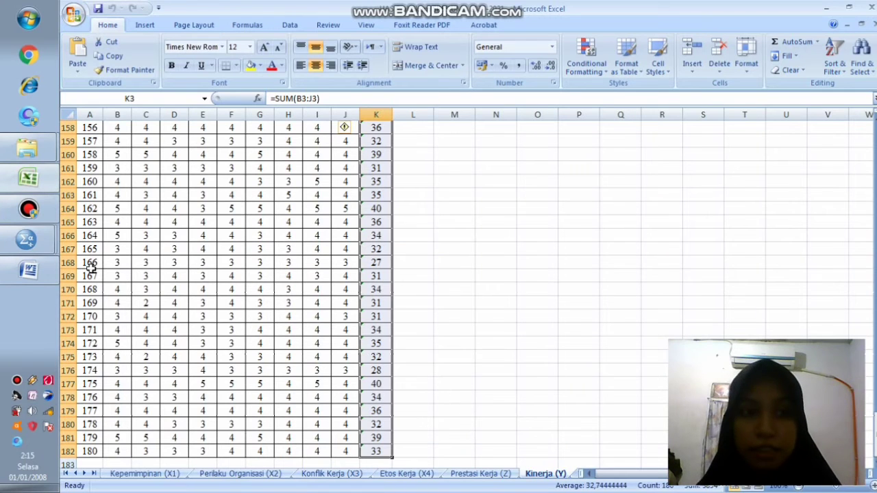
pyautogui.click(28, 239)
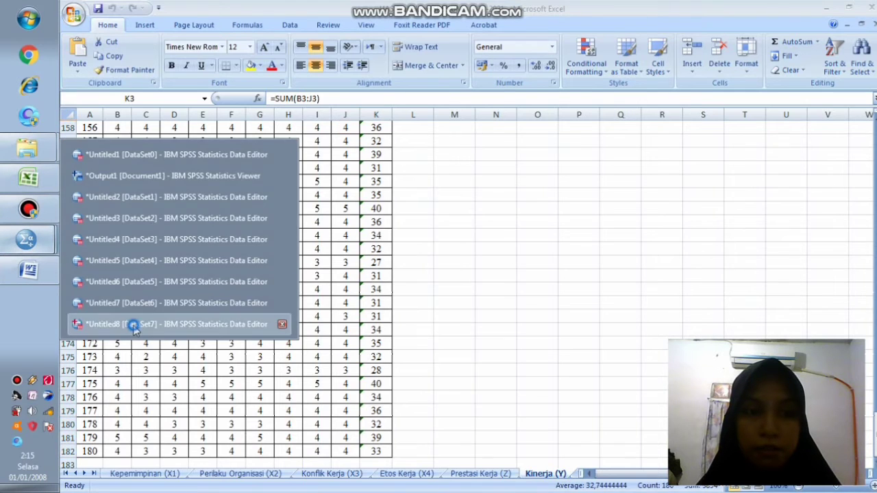
pyautogui.click(134, 326)
pyautogui.write('Prestasi_Kerja')
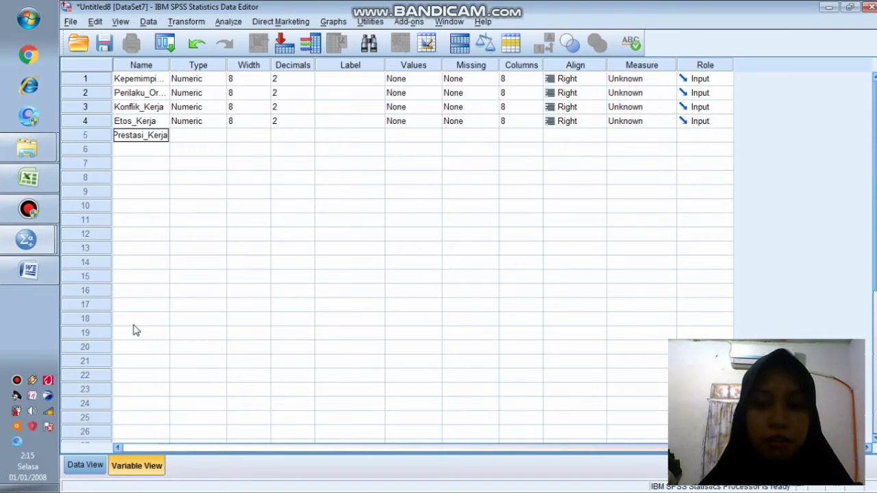
pyautogui.press('Return')
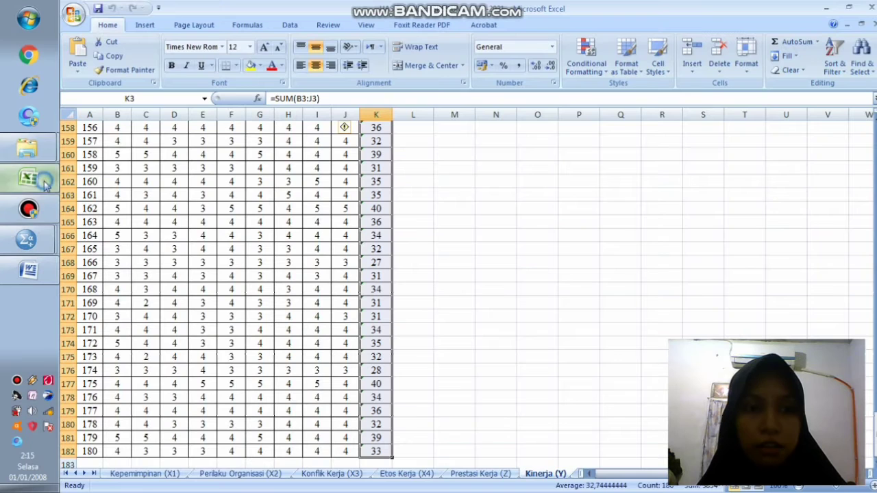
# Step: Check the last sheet name in Excel and add Kinerja as the sixth variable of the SPSS dataset
pyautogui.click(28, 178)
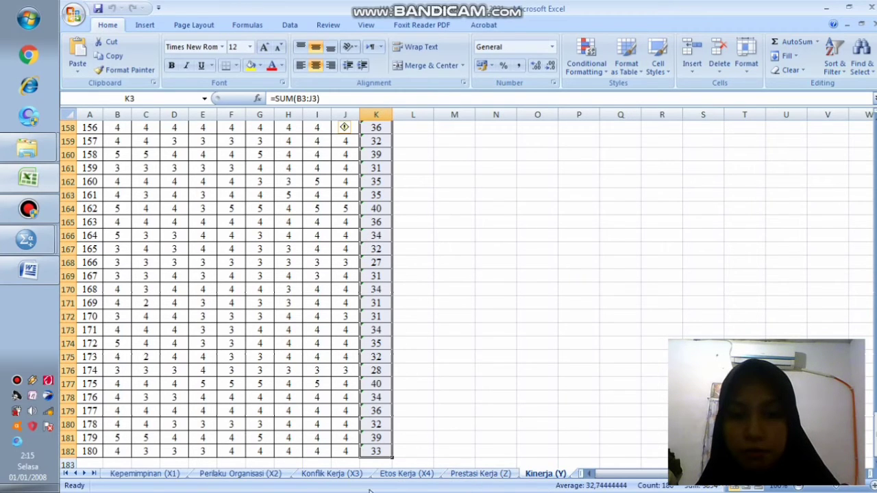
pyautogui.click(28, 240)
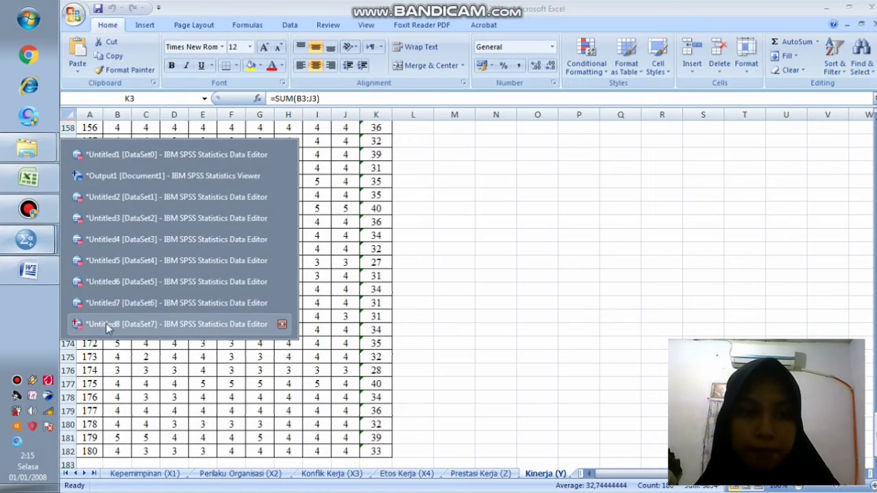
pyautogui.click(108, 323)
pyautogui.write('Kin')
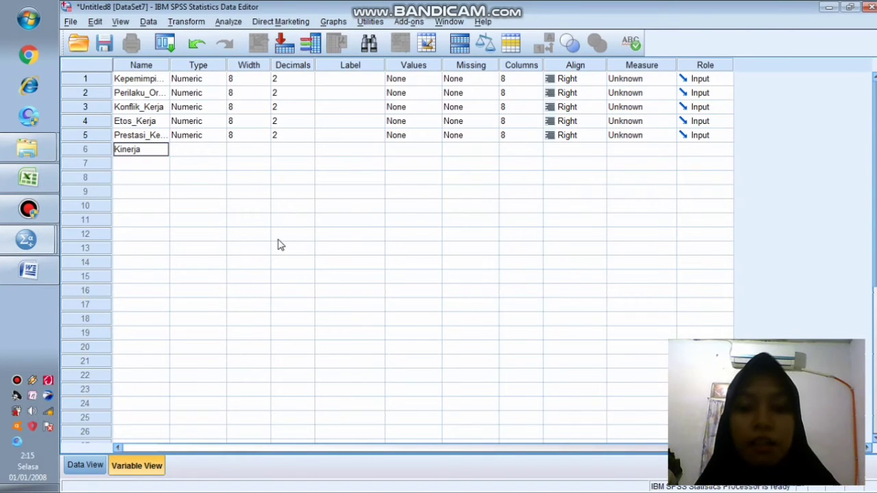
pyautogui.write('erja')
pyautogui.press('Return')
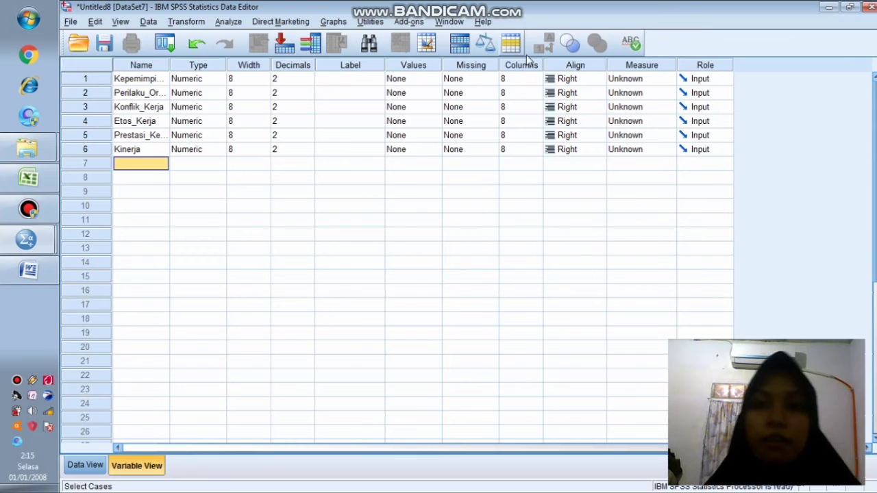
# Step: Set the measurement level of all six variables, Kepemimpinan through Kinerja, to Scale
pyautogui.click(637, 78)
pyautogui.click(637, 78)
pyautogui.click(635, 95)
pyautogui.click(635, 95)
pyautogui.click(635, 94)
pyautogui.click(636, 108)
pyautogui.click(636, 107)
pyautogui.click(637, 122)
pyautogui.click(637, 122)
pyautogui.click(638, 136)
pyautogui.click(639, 149)
pyautogui.click(635, 150)
pyautogui.click(635, 149)
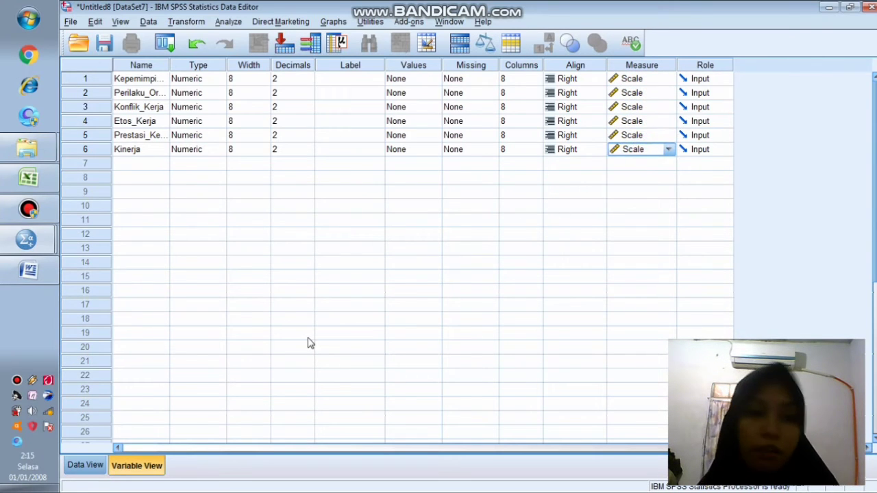
# Step: Copy the Total values from Excel's Kepemimpinan (X1) sheet into the Kepemimpinan column of the new SPSS dataset, starting at case 1
pyautogui.click(85, 466)
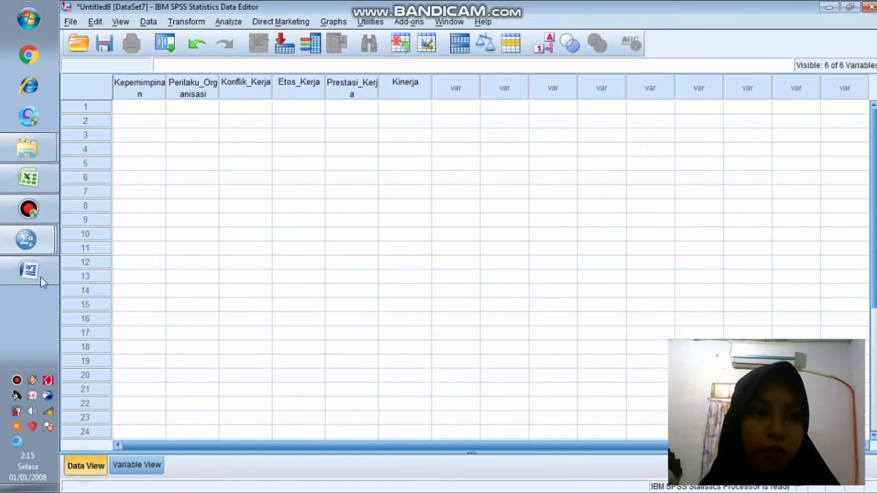
pyautogui.click(146, 108)
pyautogui.click(15, 187)
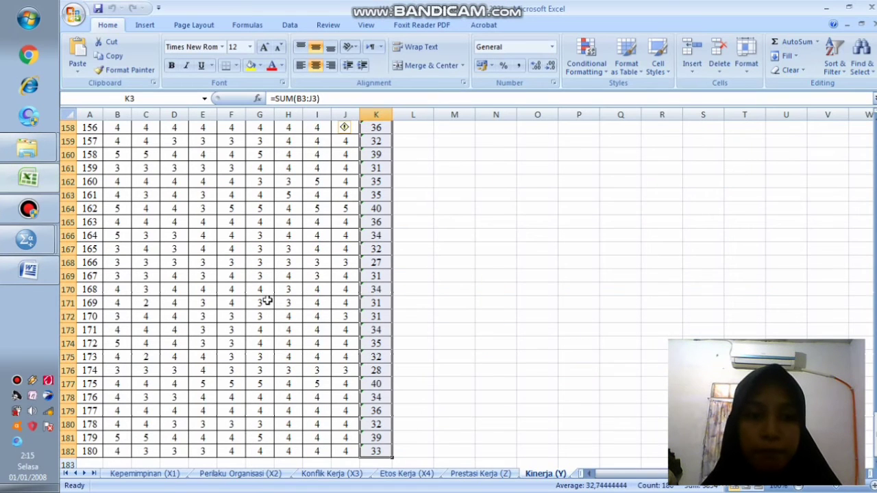
pyautogui.click(166, 474)
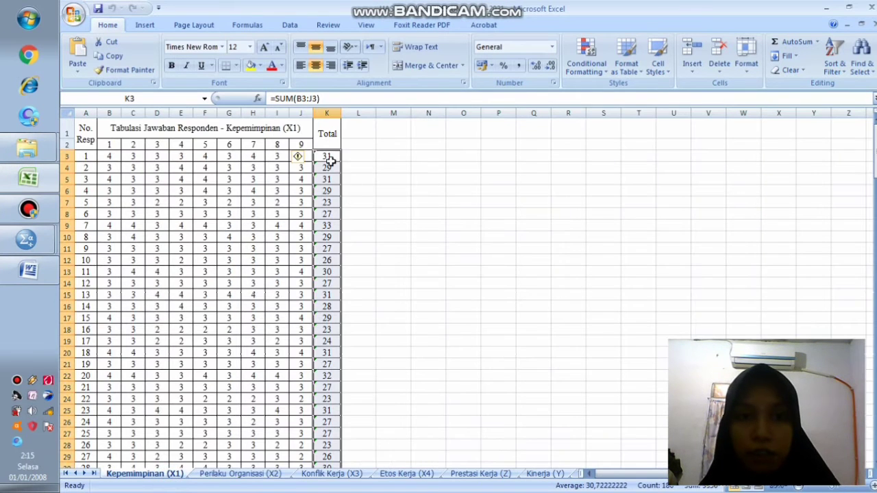
pyautogui.click(106, 55)
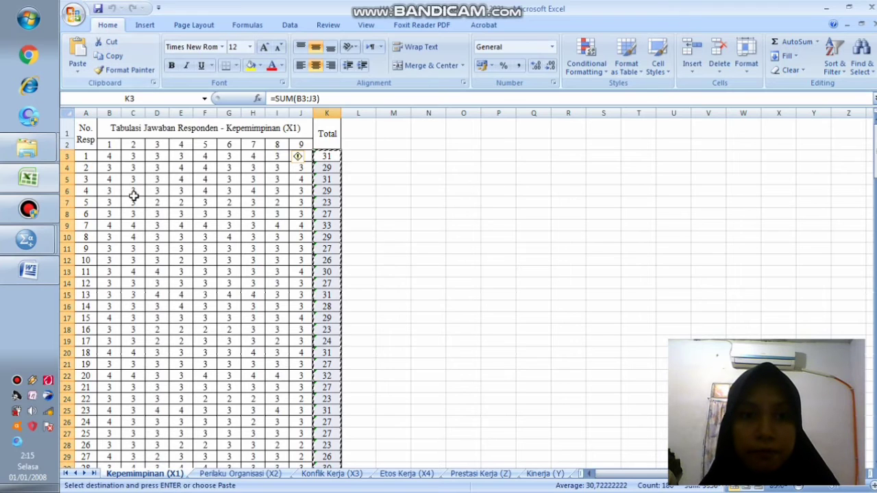
pyautogui.click(28, 239)
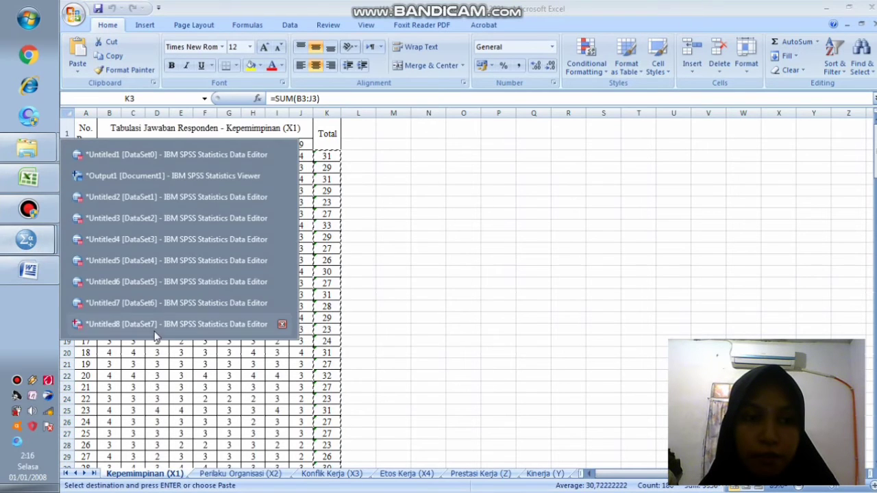
pyautogui.click(155, 324)
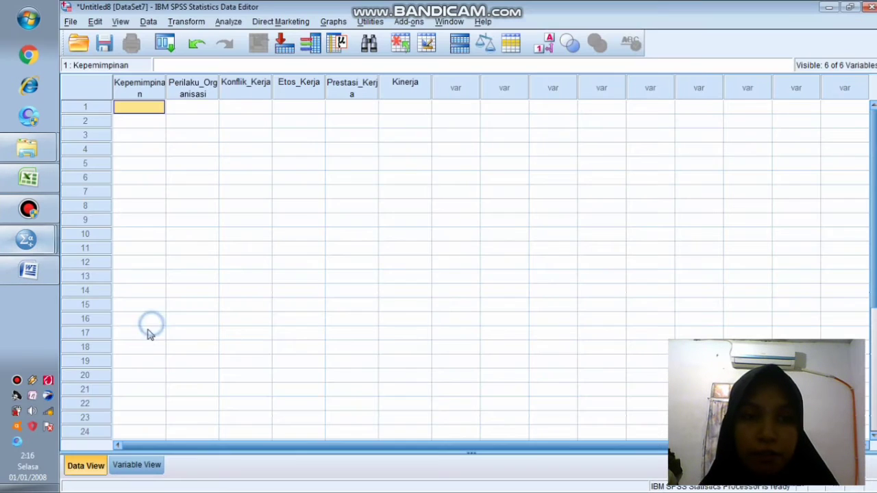
pyautogui.click(96, 22)
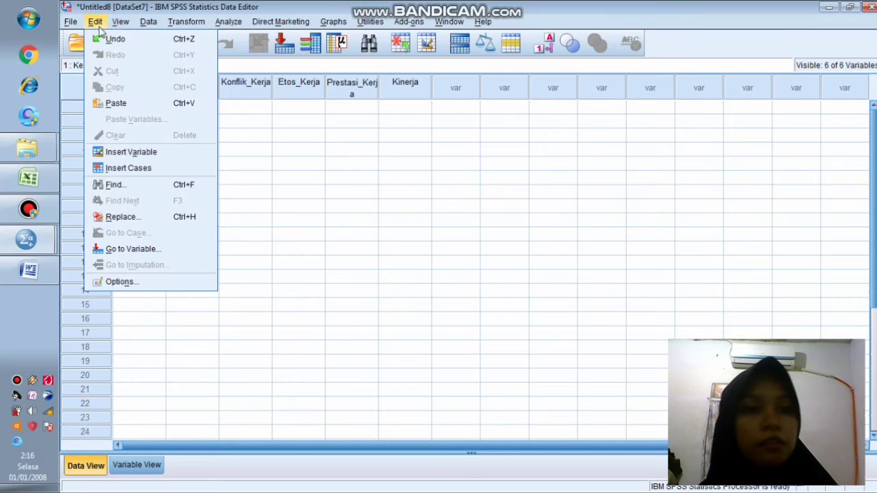
pyautogui.click(117, 103)
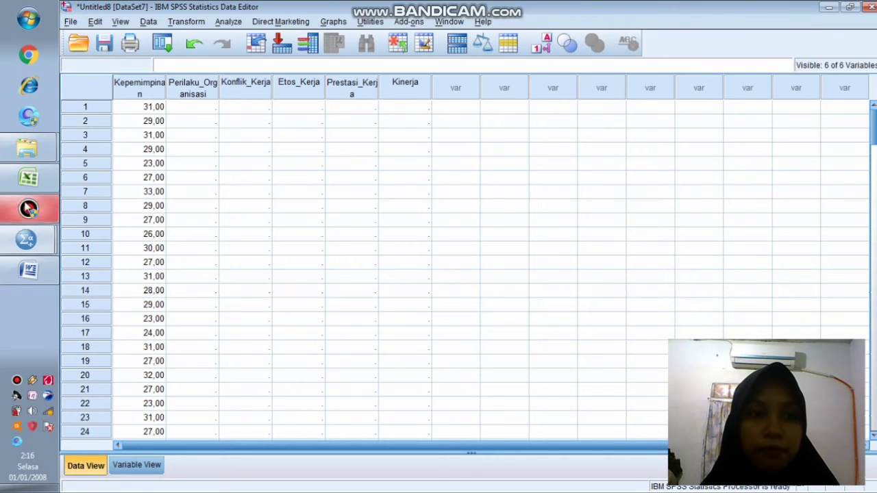
# Step: Copy the Total values from Excel's Perilaku Organisasi (X2) sheet into the Perilaku_Organisasi column in SPSS, starting at case 1
pyautogui.click(189, 106)
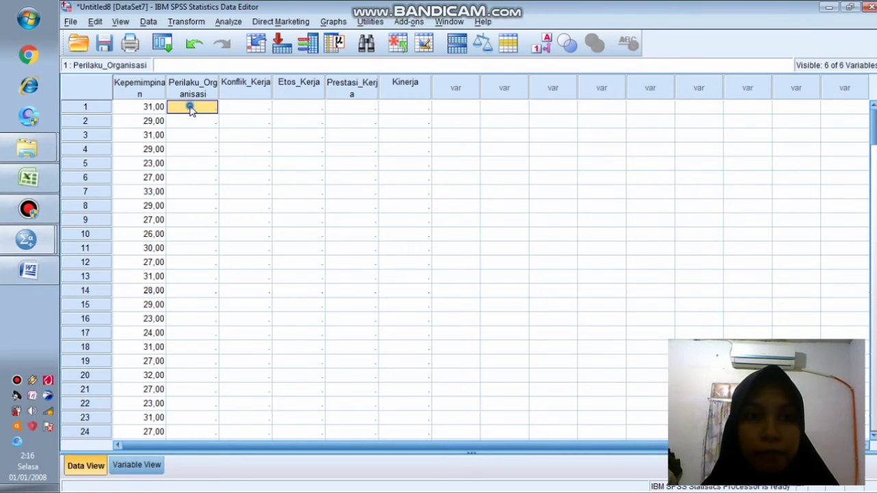
pyautogui.click(27, 178)
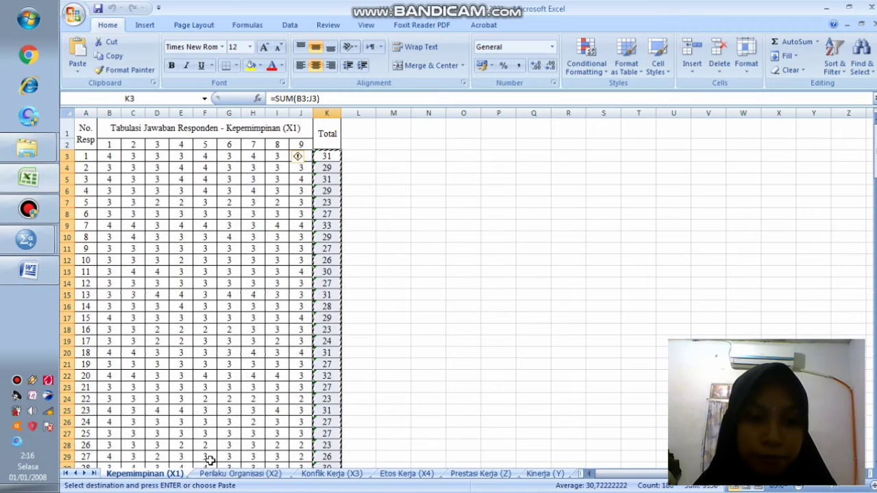
pyautogui.click(236, 473)
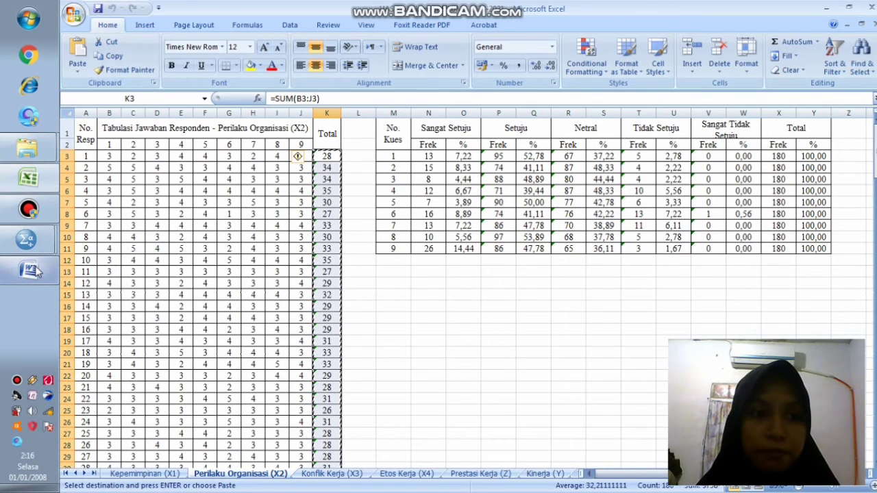
pyautogui.click(29, 241)
pyautogui.click(96, 329)
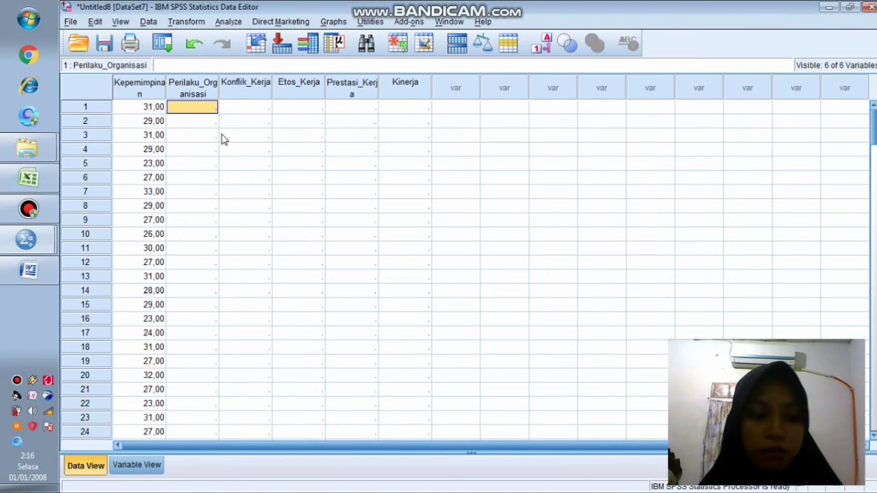
pyautogui.click(94, 22)
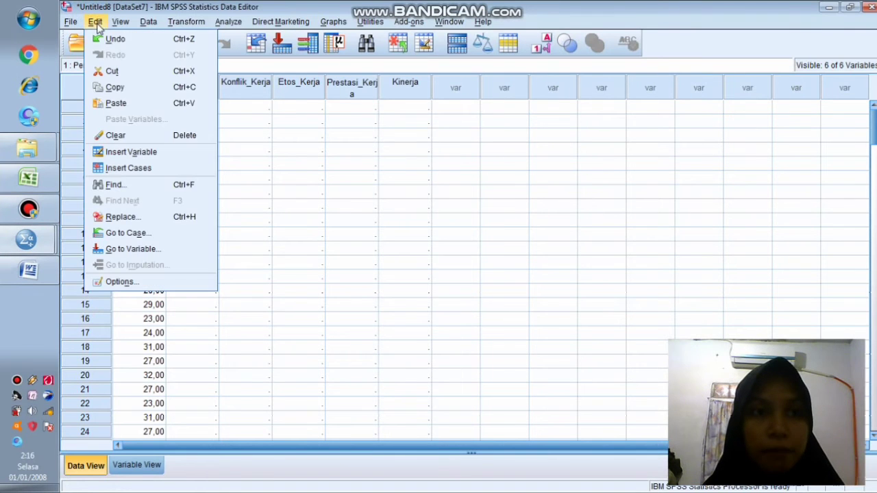
pyautogui.click(142, 102)
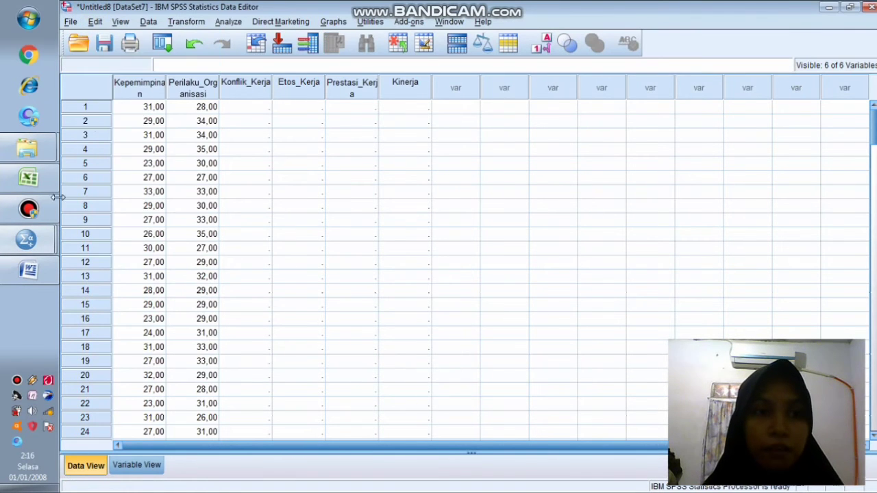
# Step: Copy the Total values from Excel's Konflik Kerja (X3) sheet into the Konflik_Kerja column in SPSS, starting at case 1
pyautogui.click(249, 109)
pyautogui.click(28, 178)
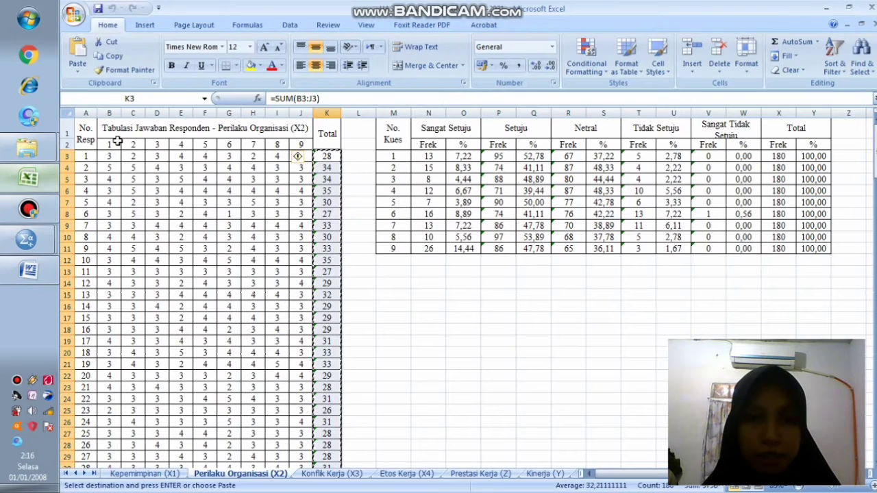
pyautogui.click(334, 476)
pyautogui.click(110, 55)
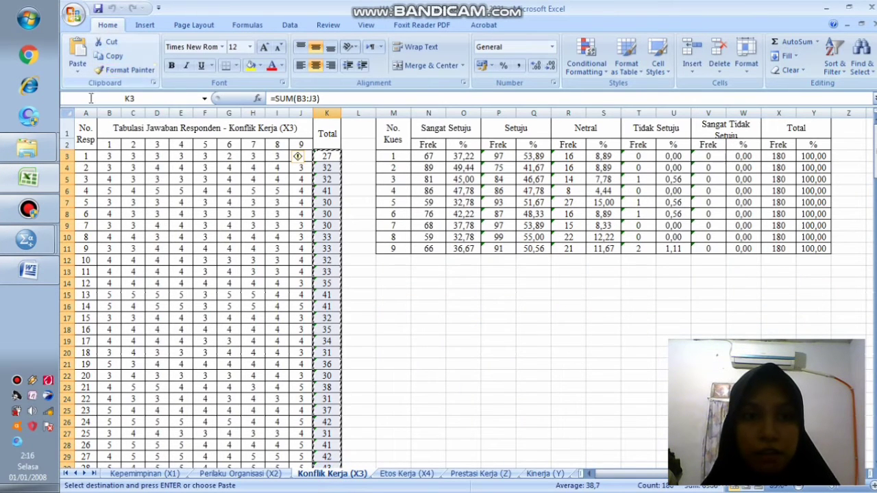
pyautogui.click(28, 239)
pyautogui.click(108, 324)
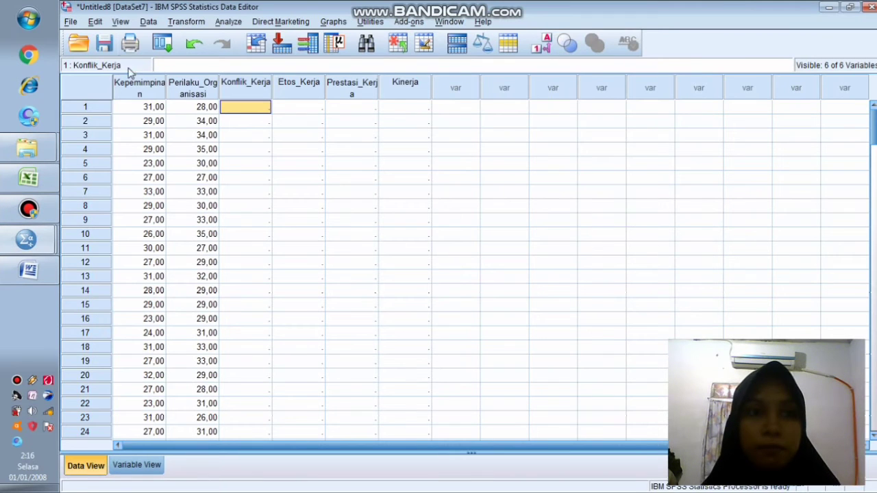
pyautogui.click(94, 21)
pyautogui.click(110, 104)
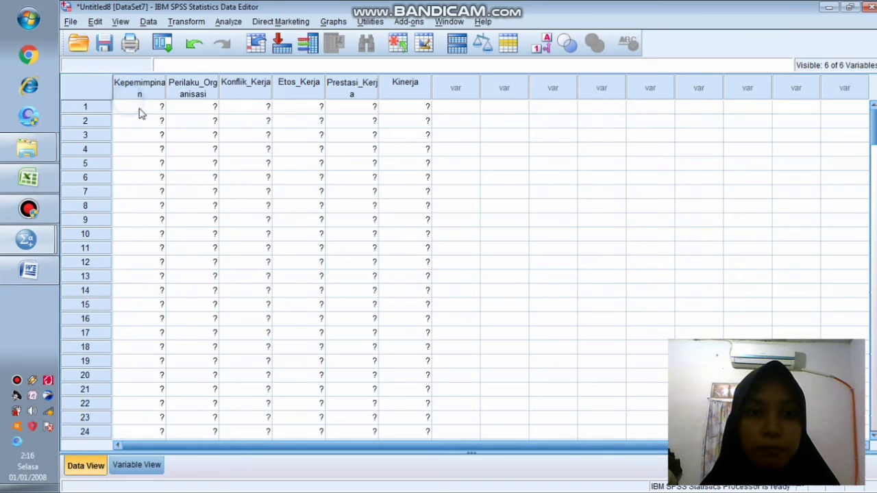
# Step: Copy the Total values from Excel's Etos Kerja (X4) sheet into the Etos_Kerja column in SPSS, starting at case 1
pyautogui.click(299, 108)
pyautogui.click(28, 177)
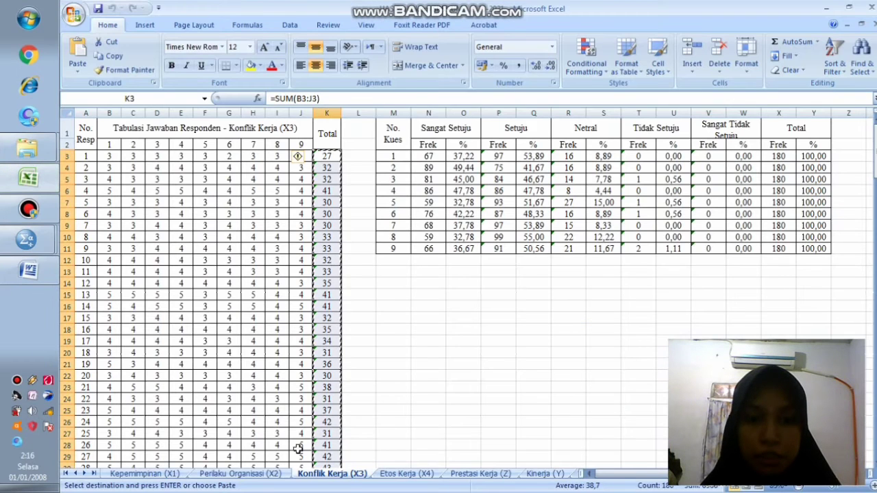
pyautogui.click(419, 473)
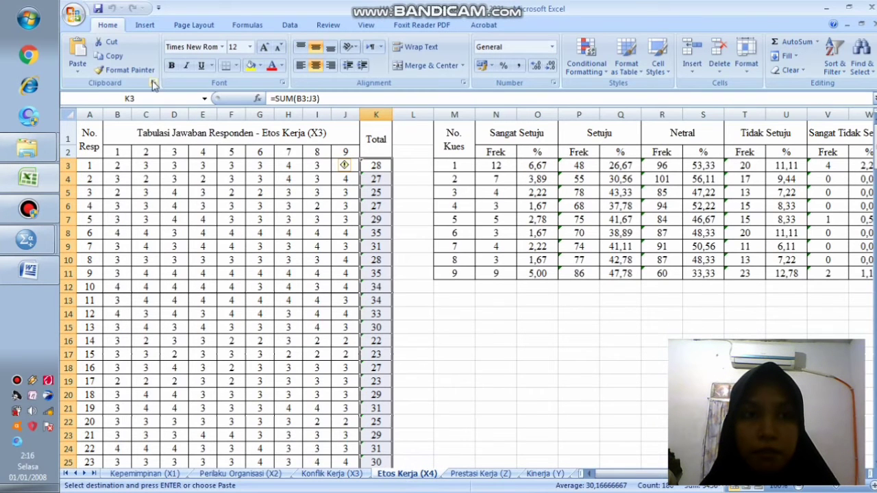
pyautogui.click(110, 55)
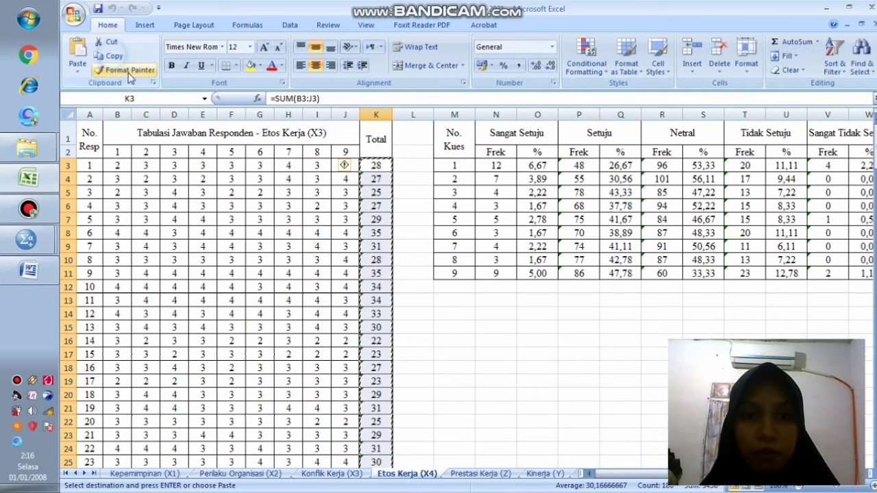
pyautogui.click(32, 246)
pyautogui.click(103, 319)
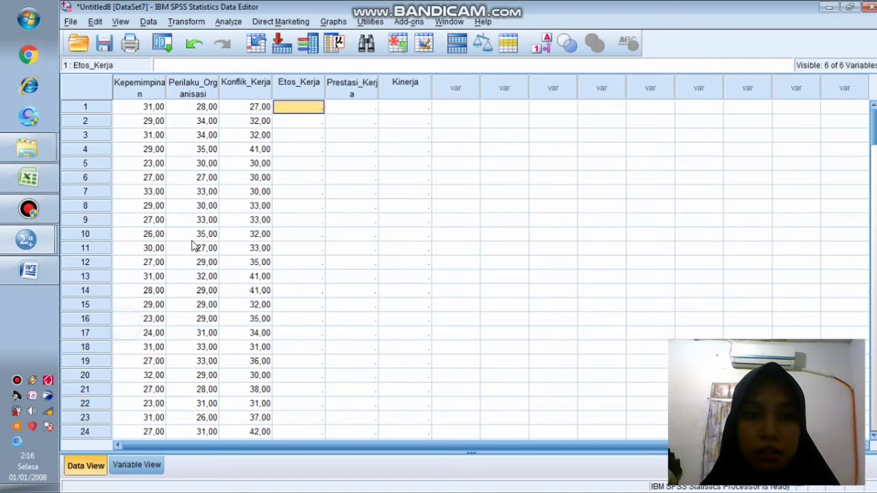
pyautogui.click(96, 22)
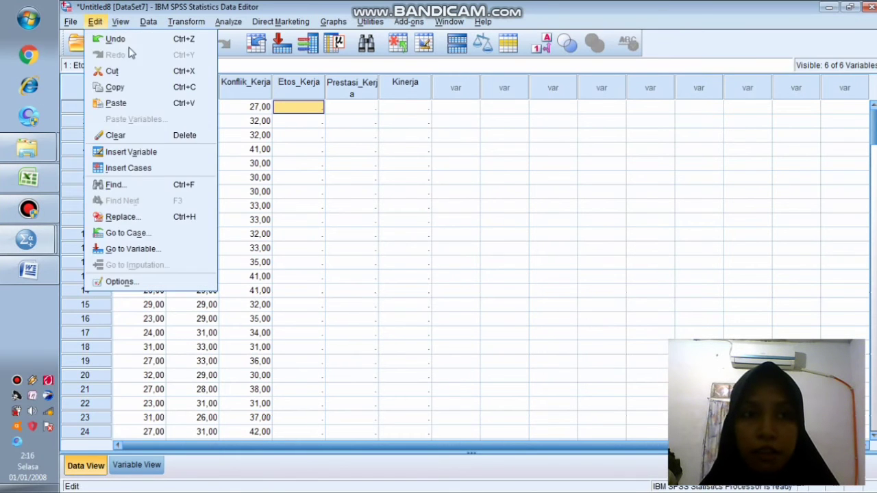
pyautogui.click(115, 104)
# Step: Copy the Total values from Excel's Prestasi Kerja (Z) sheet into the Prestasi_Kerja column in SPSS, starting at case 1
pyautogui.click(364, 110)
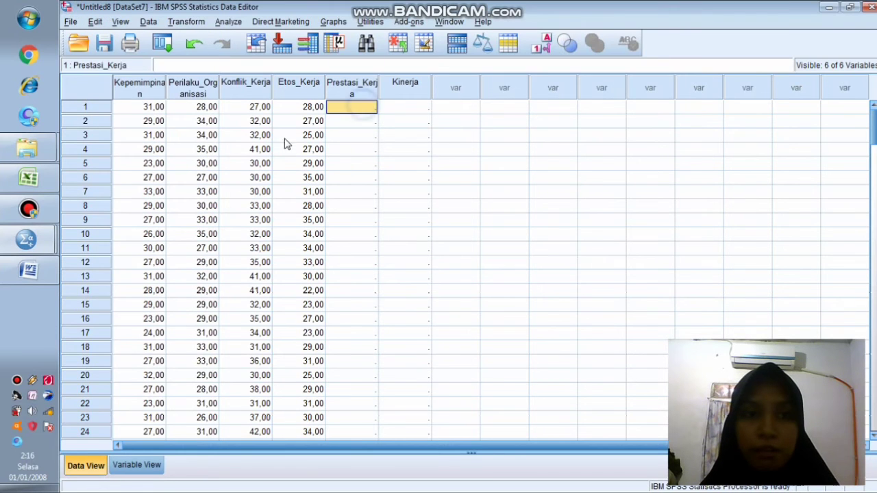
pyautogui.click(28, 178)
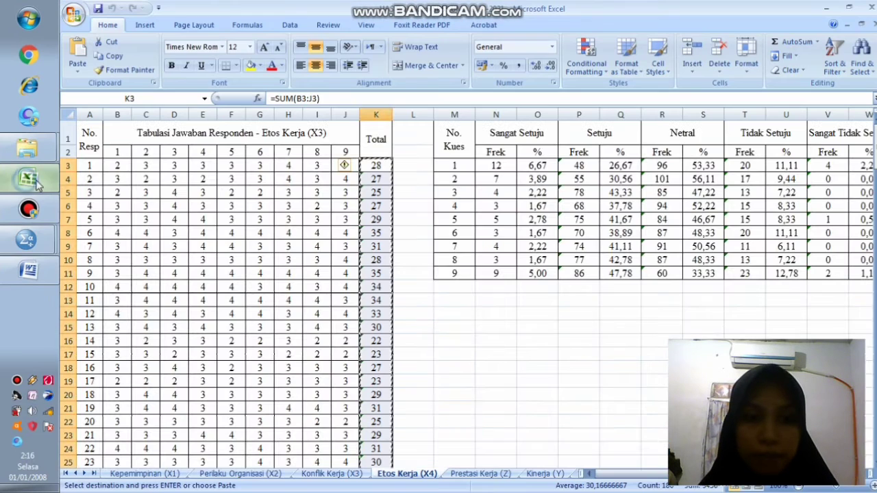
pyautogui.click(483, 473)
pyautogui.click(110, 55)
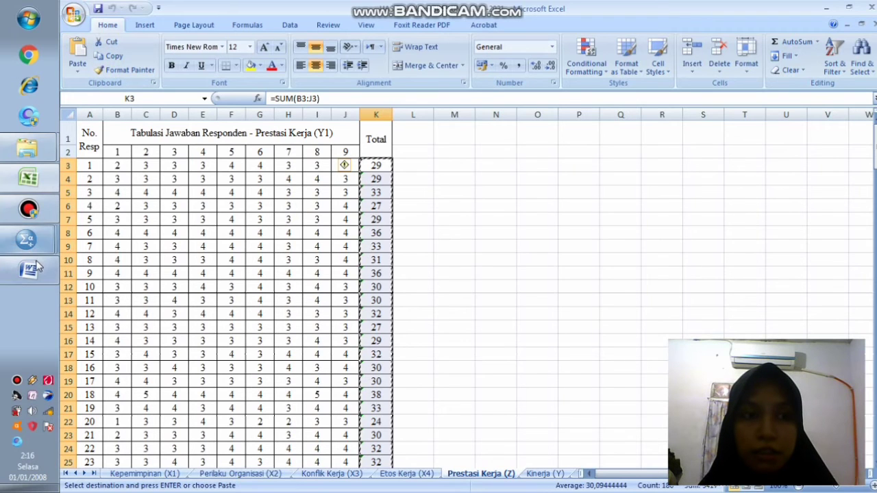
pyautogui.click(28, 239)
pyautogui.click(82, 325)
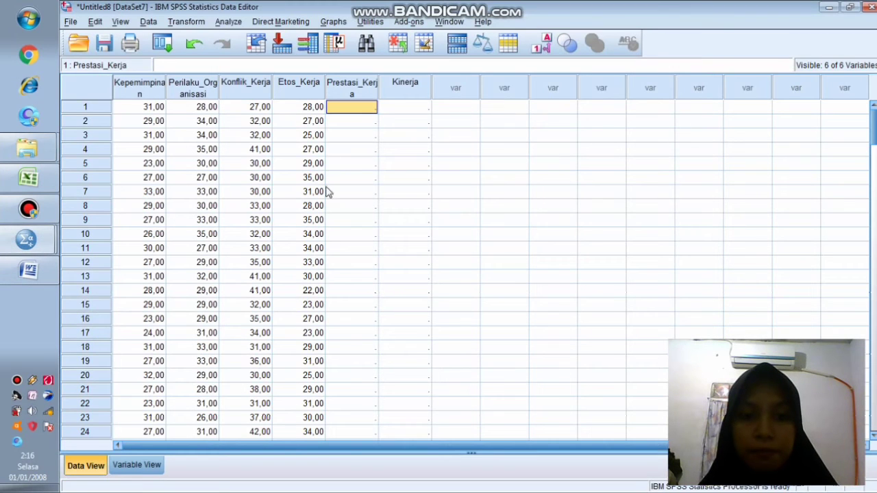
pyautogui.click(93, 22)
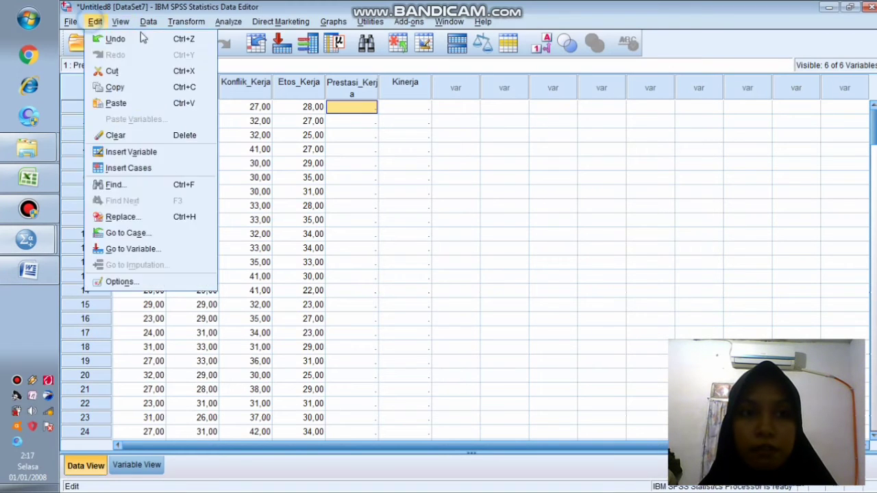
pyautogui.click(121, 104)
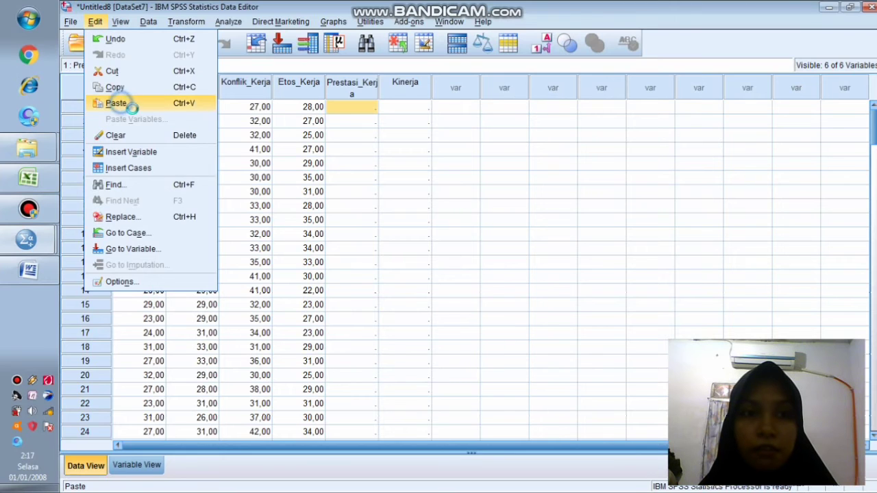
# Step: Copy the Total values from Excel's Kinerja (Y) sheet into the Kinerja column in SPSS, starting at case 1
pyautogui.click(390, 110)
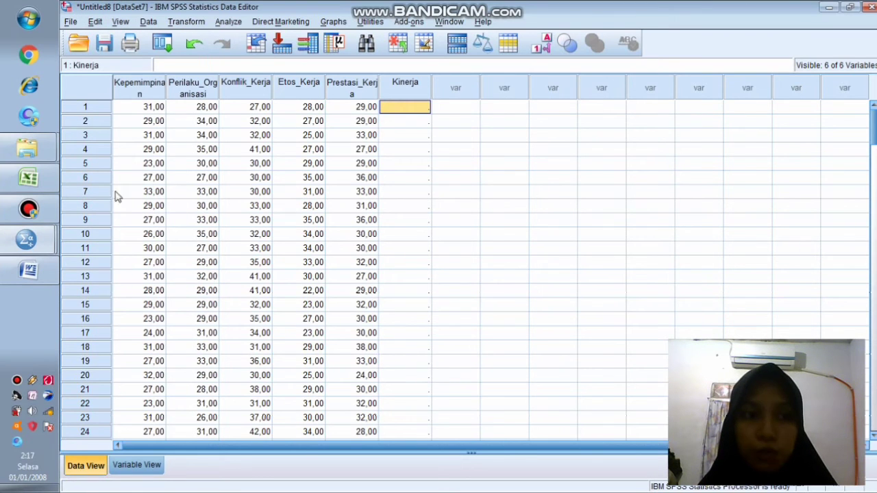
pyautogui.click(28, 178)
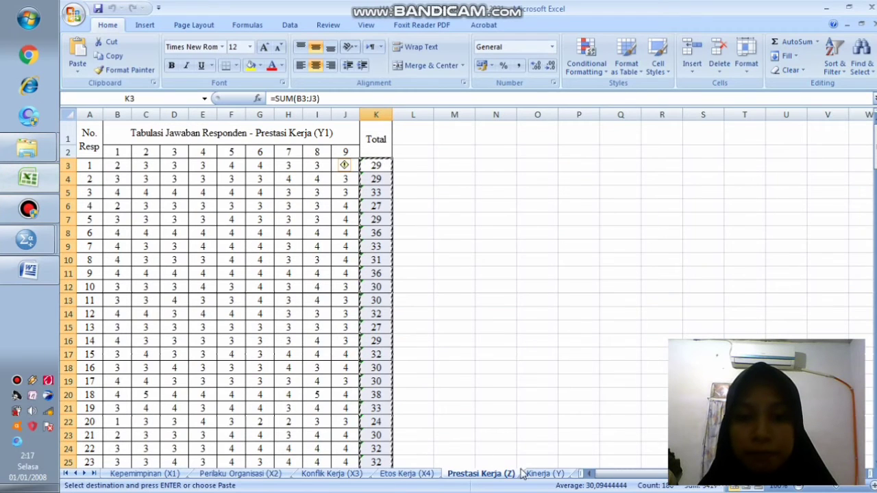
pyautogui.click(546, 473)
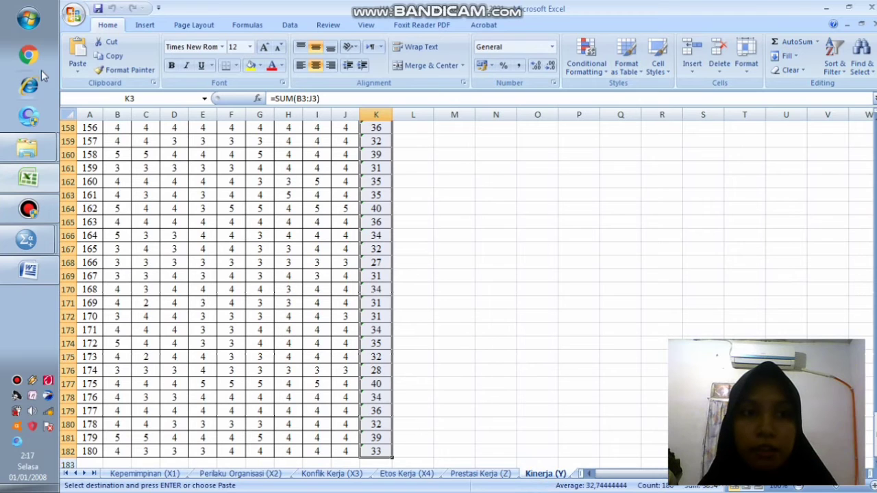
pyautogui.click(110, 56)
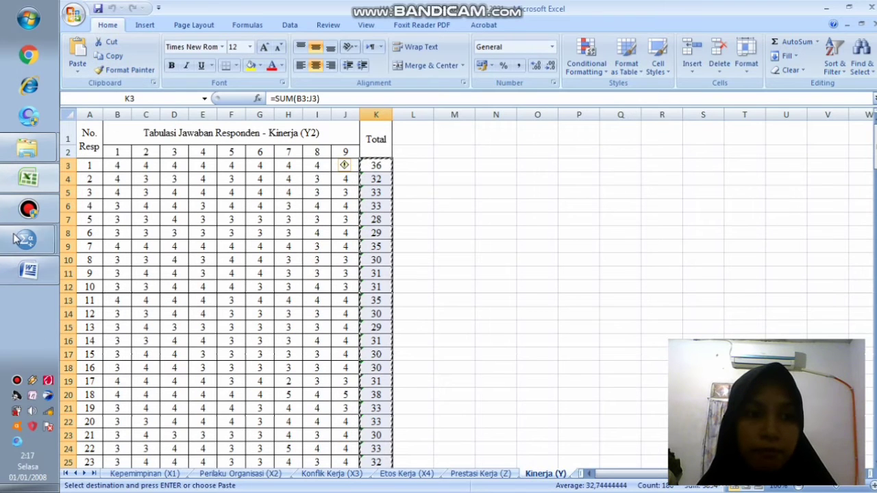
pyautogui.moveTo(26, 236)
pyautogui.click(126, 324)
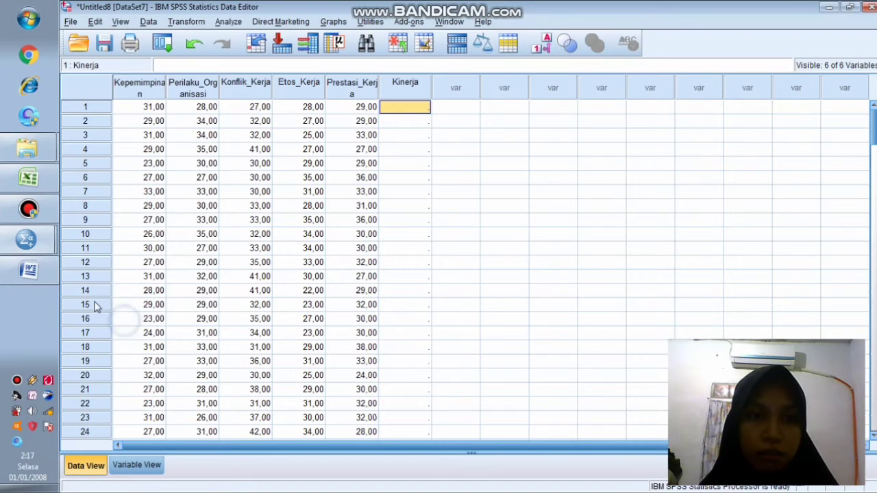
pyautogui.click(95, 22)
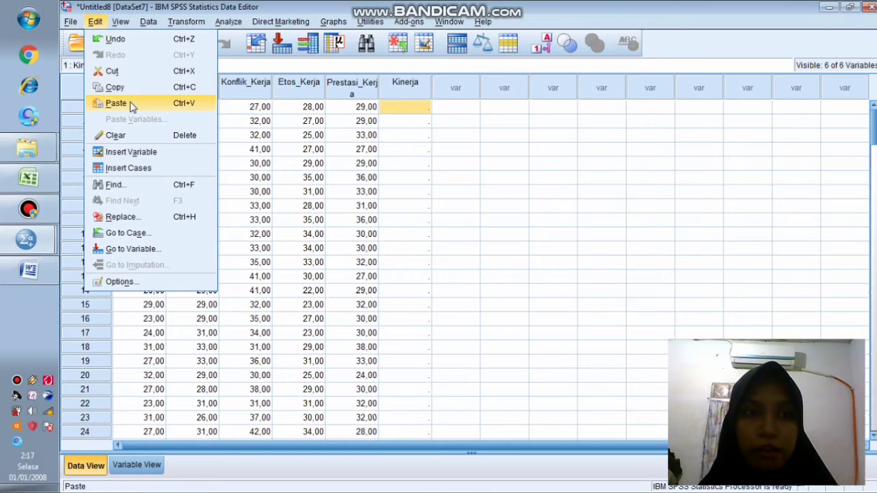
pyautogui.click(130, 103)
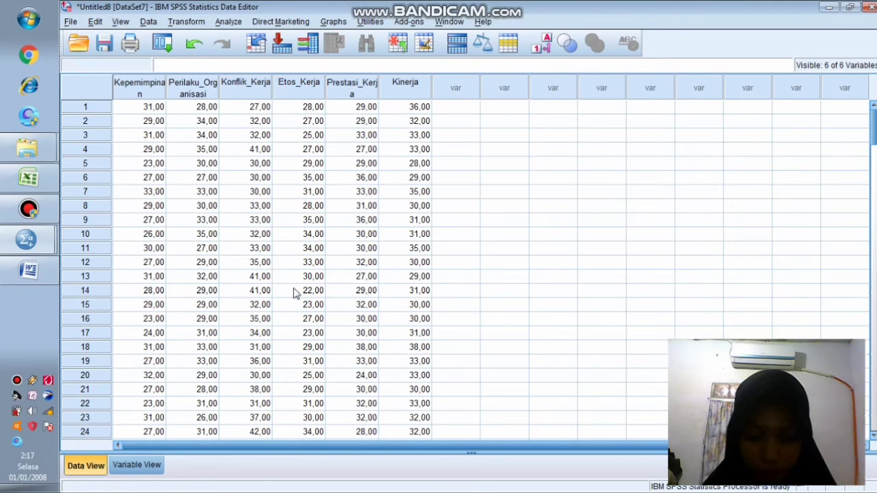
# Step: Start a linear regression, check the variable roles in the Excel sheet names, and set Prestasi_Kerja as the dependent variable
pyautogui.click(231, 22)
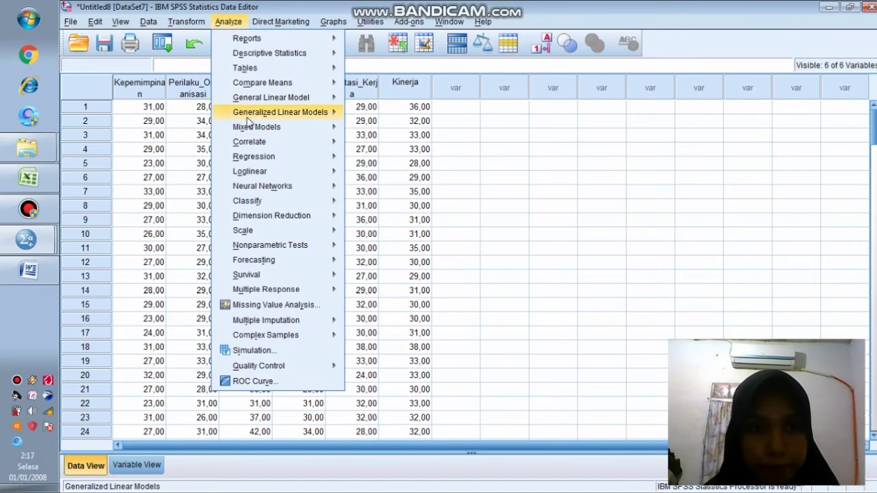
pyautogui.moveTo(258, 157)
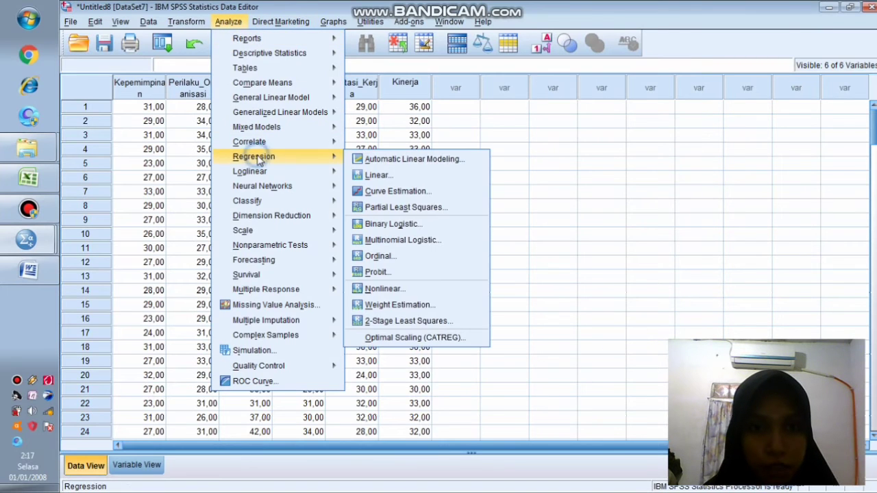
pyautogui.click(388, 176)
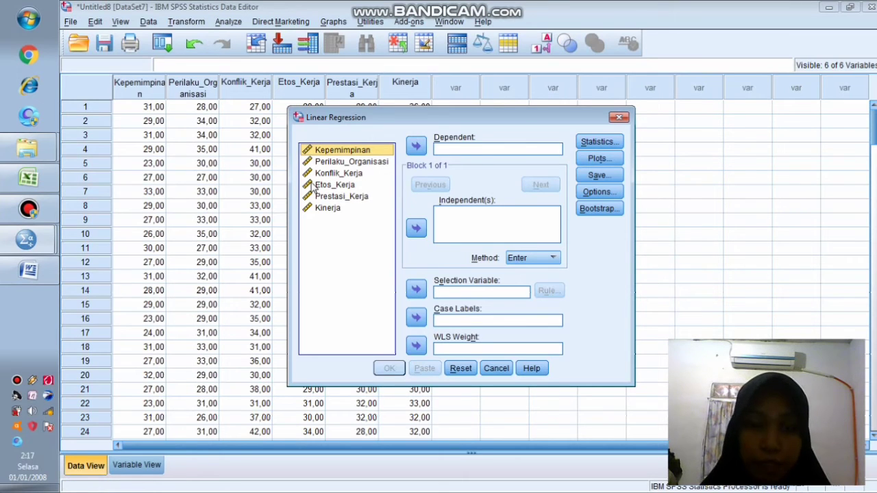
pyautogui.click(29, 177)
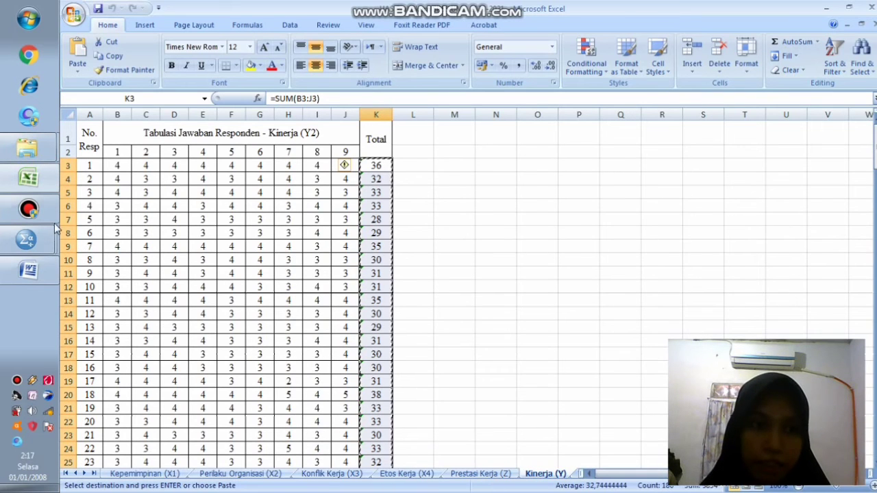
pyautogui.click(28, 239)
pyautogui.click(110, 324)
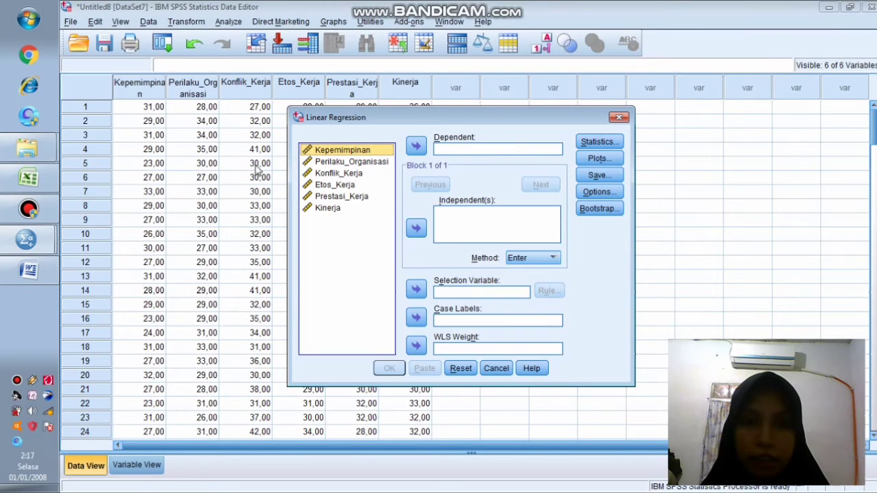
pyautogui.click(345, 197)
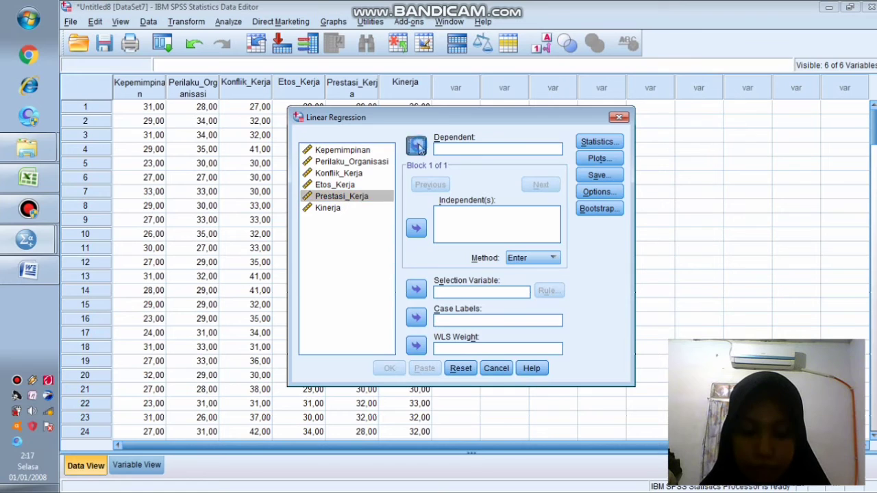
pyautogui.click(416, 146)
# Step: Run the linear regression with Kepemimpinan as the independent variable, saving the unstandardized residuals to the dataset
pyautogui.click(333, 151)
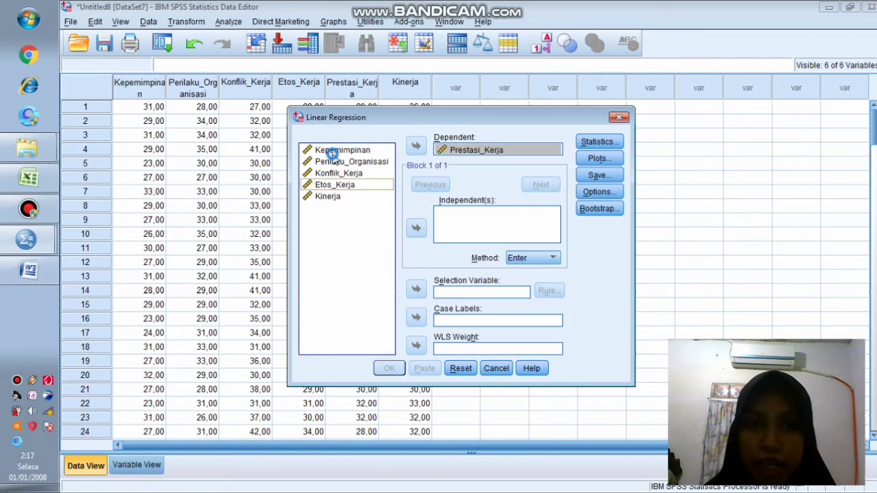
pyautogui.click(416, 229)
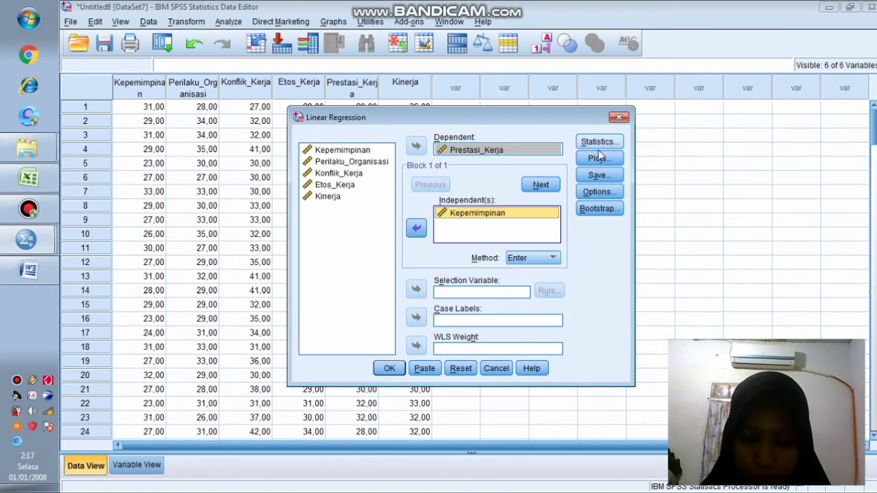
pyautogui.click(597, 175)
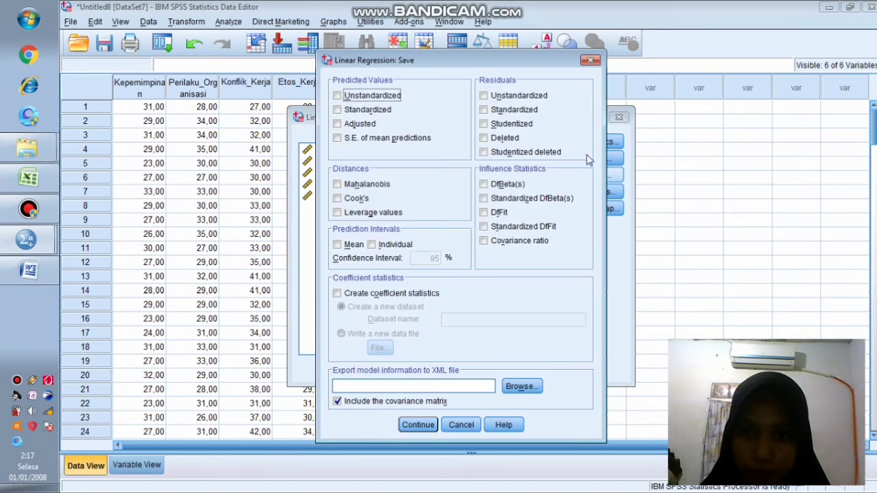
pyautogui.click(589, 61)
pyautogui.click(597, 142)
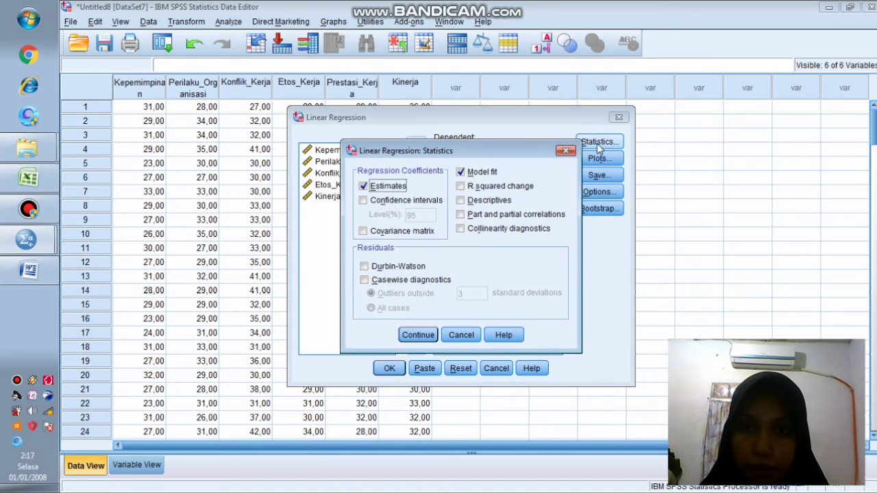
pyautogui.click(564, 152)
pyautogui.click(597, 176)
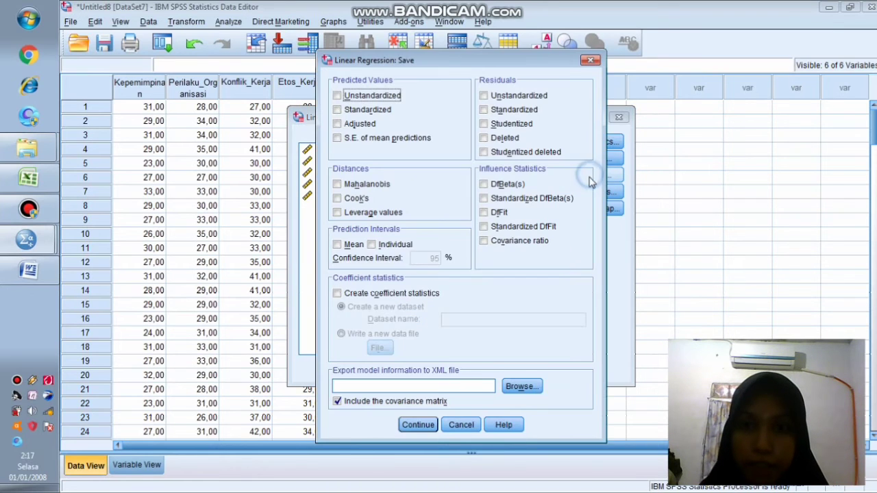
pyautogui.click(484, 96)
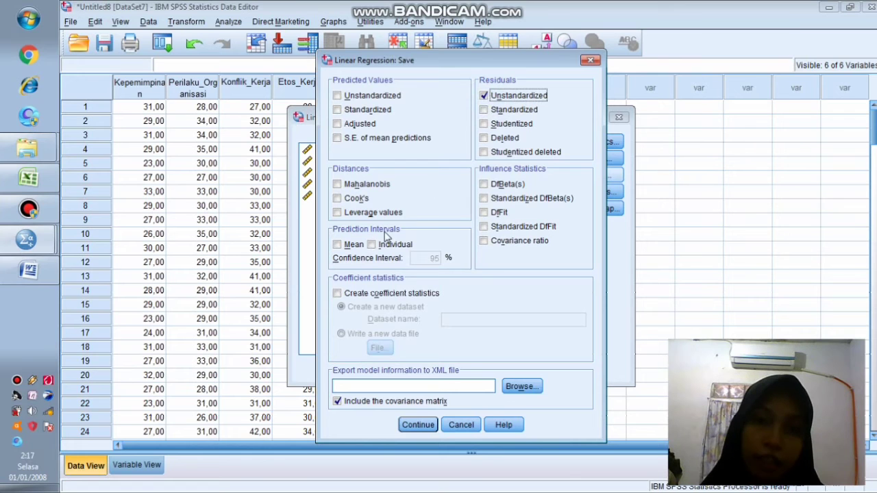
pyautogui.click(419, 425)
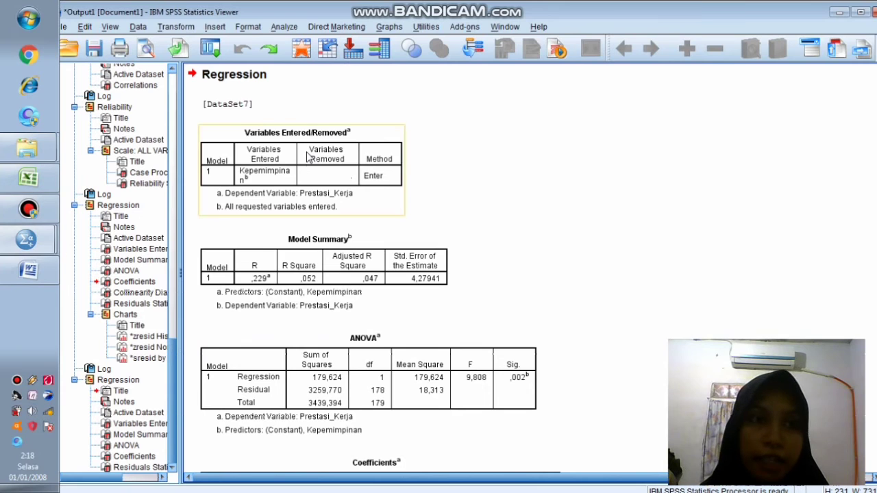
# Step: Copy the new regression's Coefficients table from the SPSS output into the Word document below the PERS 2 equation
pyautogui.scroll(-6, 329, 210)
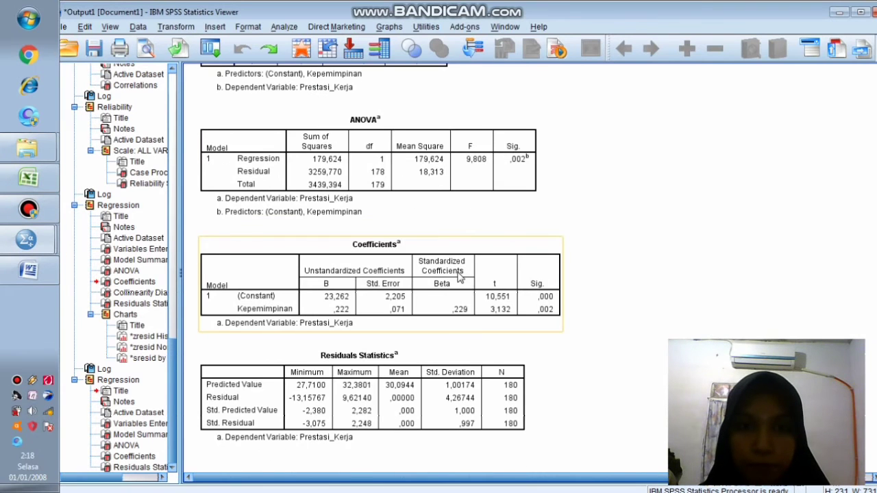
pyautogui.scroll(5, 459, 274)
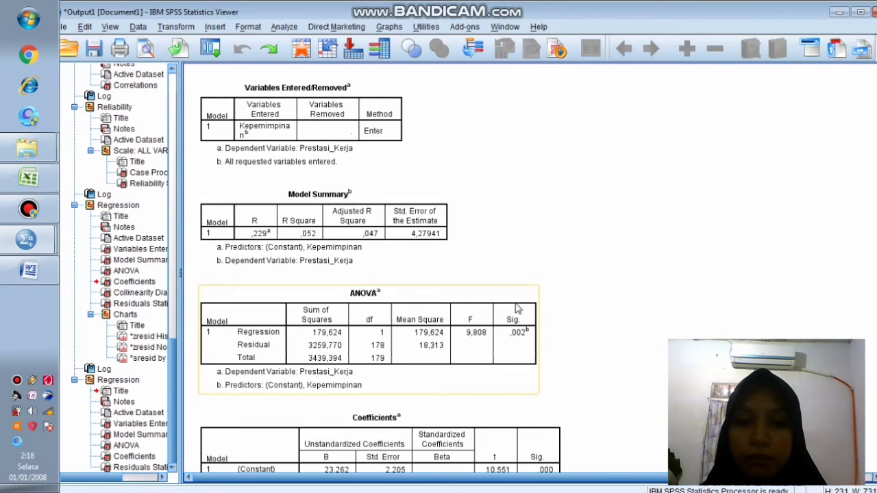
pyautogui.scroll(-5, 541, 302)
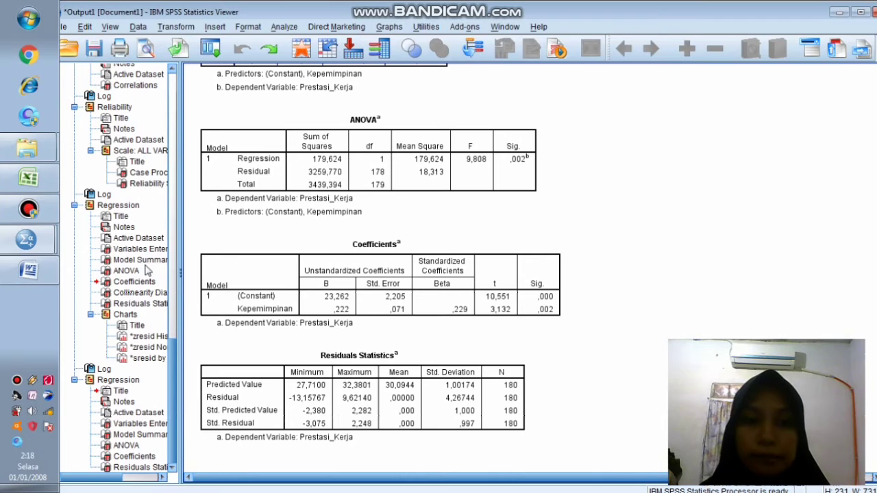
pyautogui.click(365, 293)
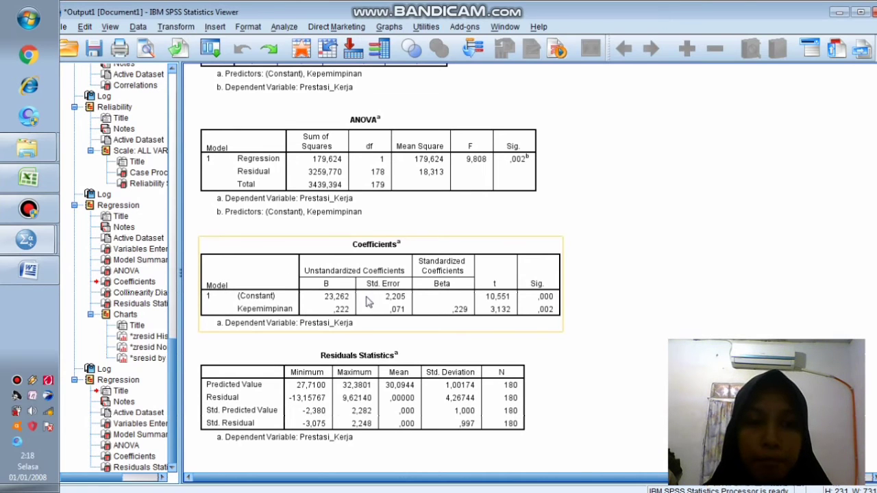
pyautogui.scroll(2, 346, 282)
pyautogui.scroll(-2, 353, 273)
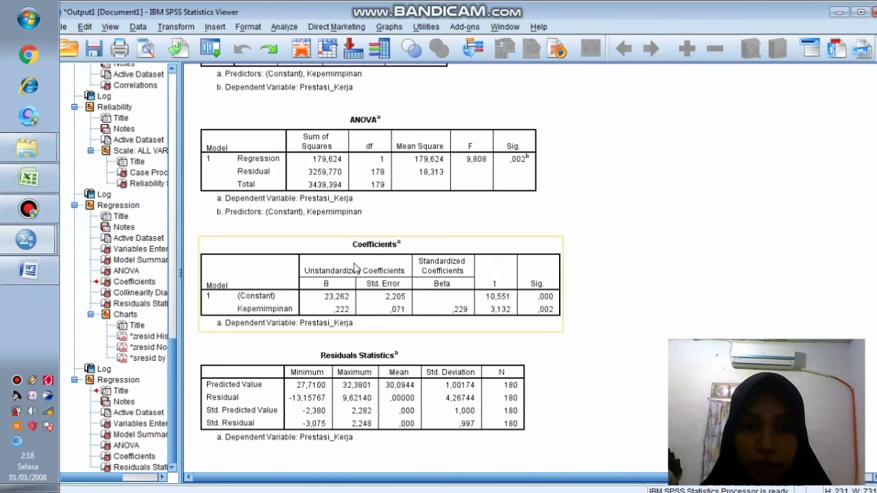
pyautogui.click(315, 272)
pyautogui.rightClick(308, 285)
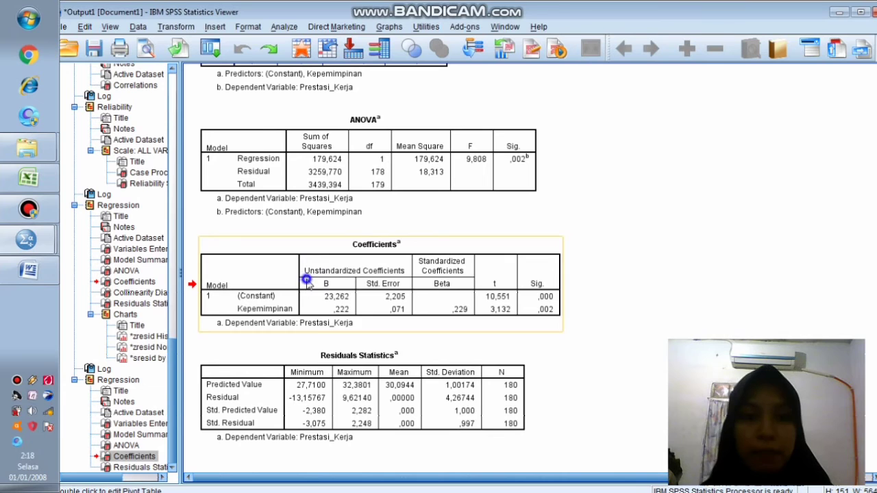
pyautogui.click(345, 306)
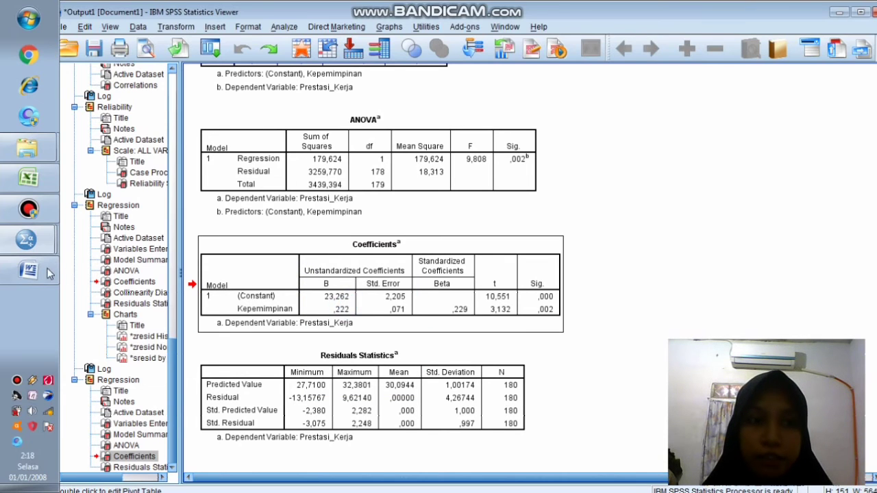
pyautogui.click(45, 271)
pyautogui.click(386, 295)
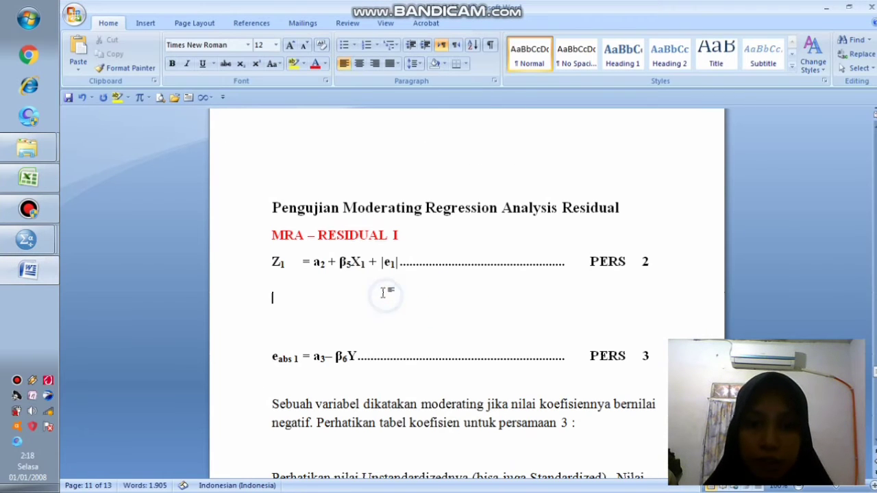
pyautogui.hotkey('ctrl', 'v')
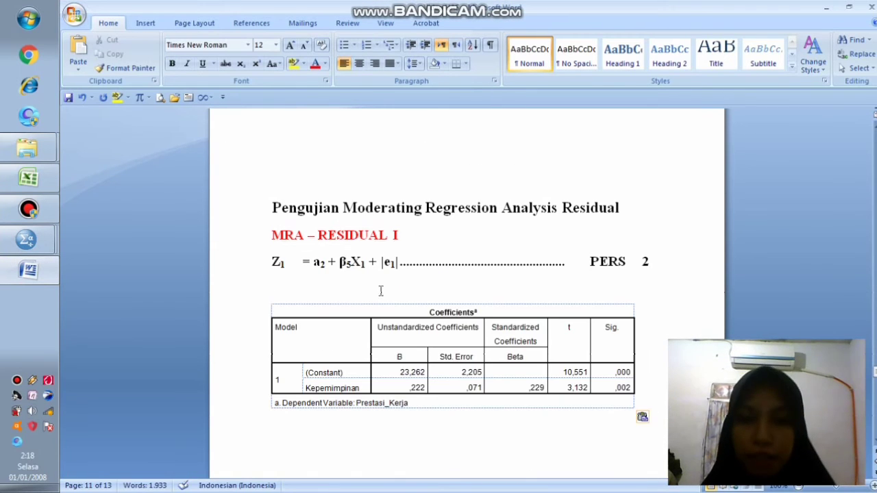
pyautogui.scroll(-4, 380, 290)
pyautogui.click(343, 357)
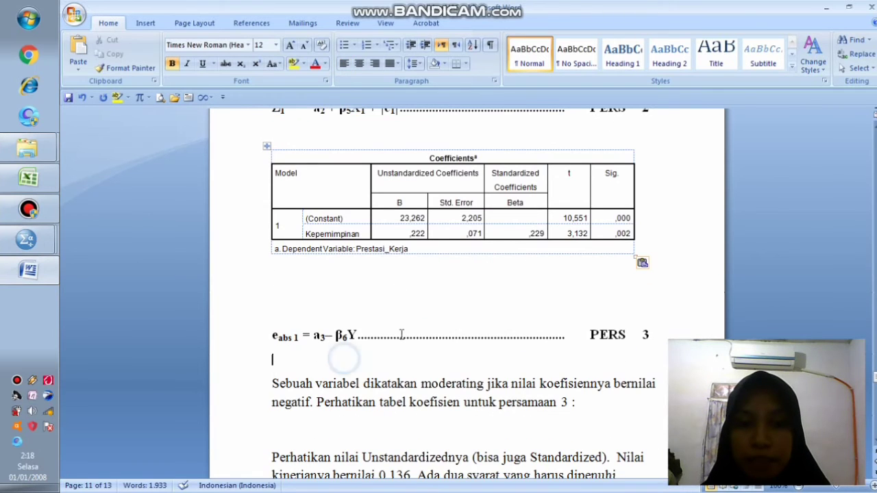
# Step: Switch to the SPSS dataset Untitled8 and start computing a new variable with the target name ABS_RES1
pyautogui.click(36, 247)
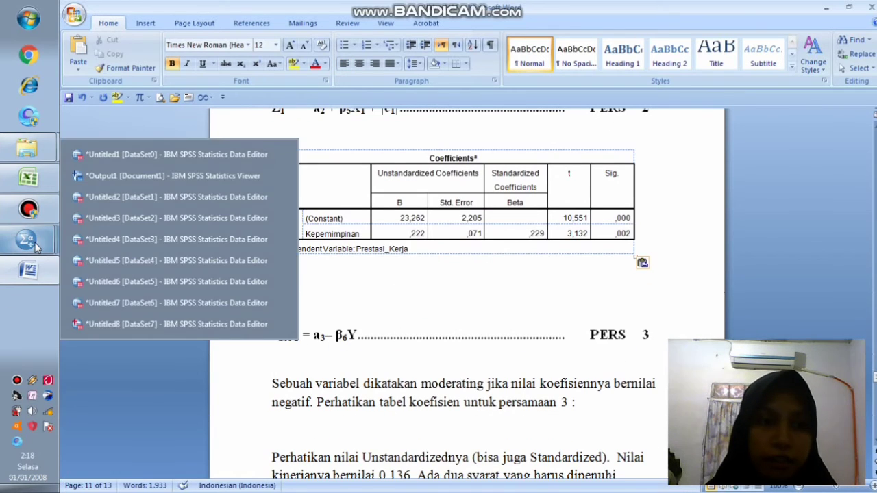
pyautogui.click(126, 322)
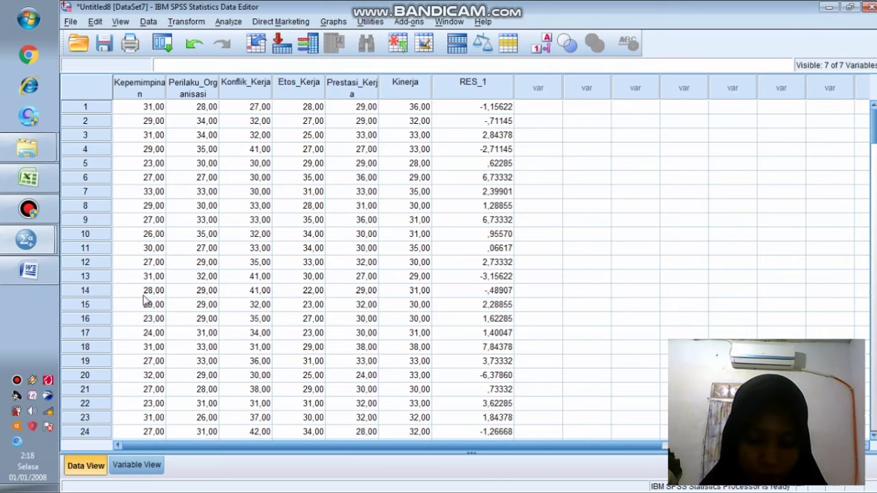
pyautogui.click(192, 22)
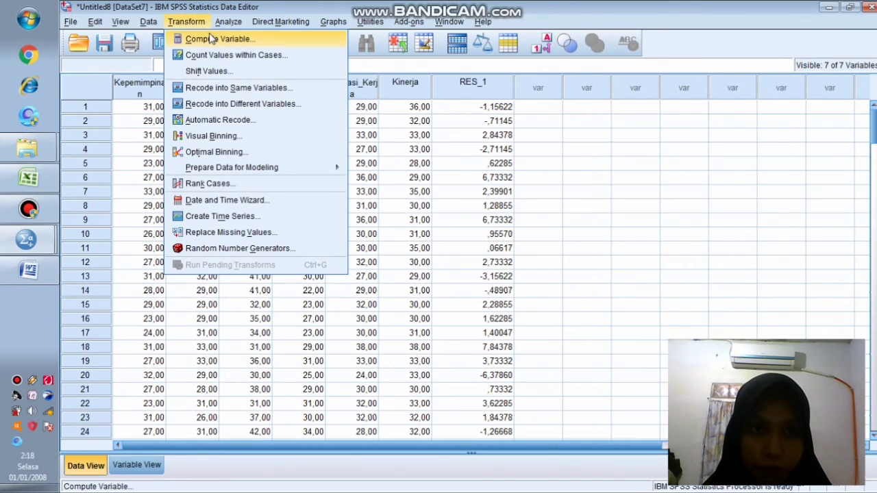
pyautogui.click(210, 39)
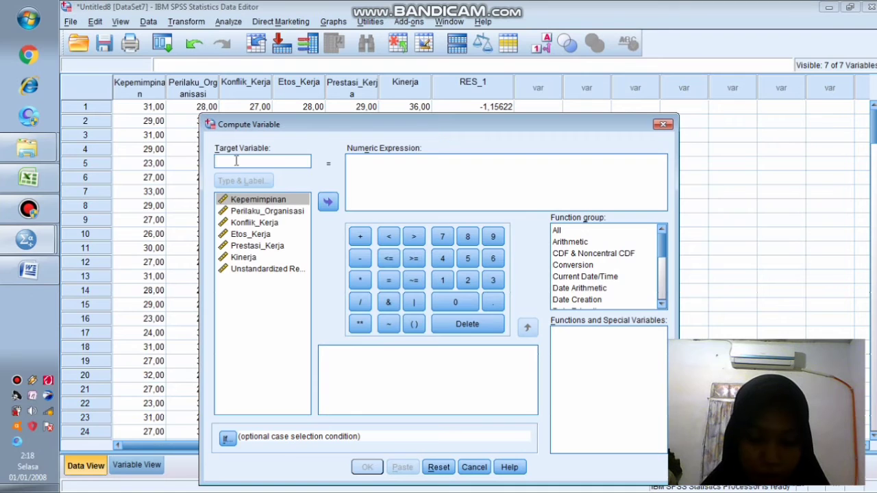
pyautogui.write('A')
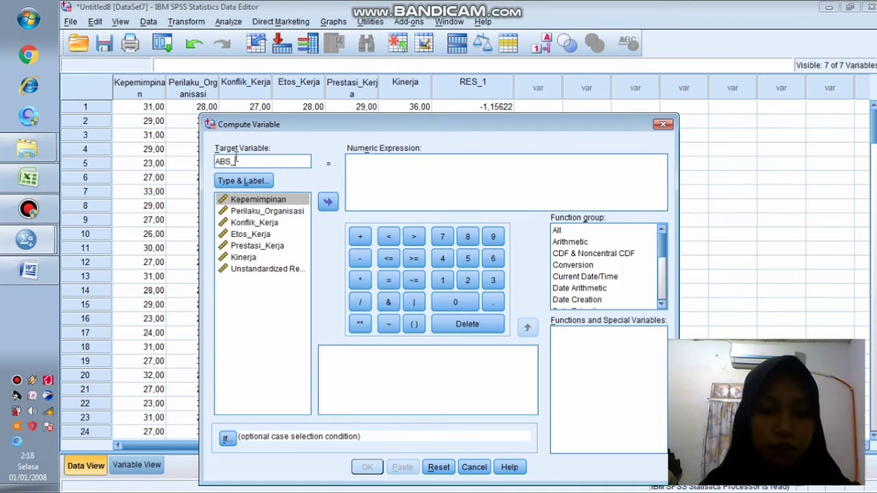
pyautogui.write('BS_')
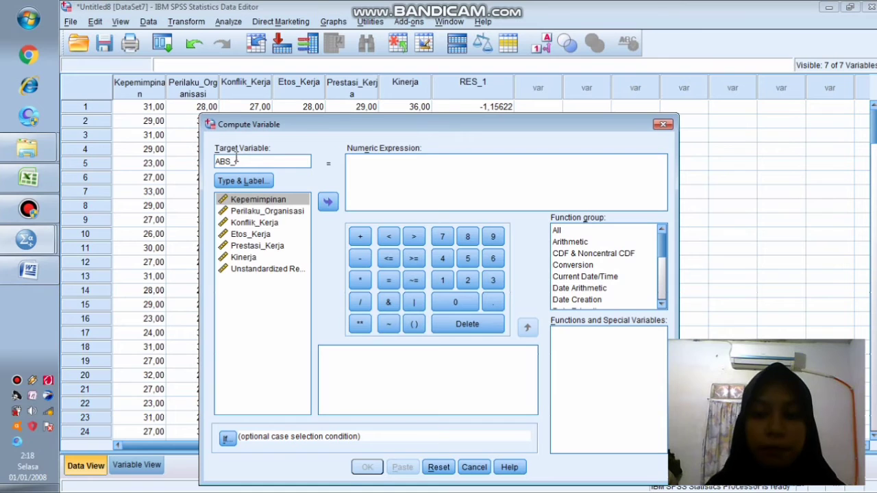
pyautogui.write('RES1')
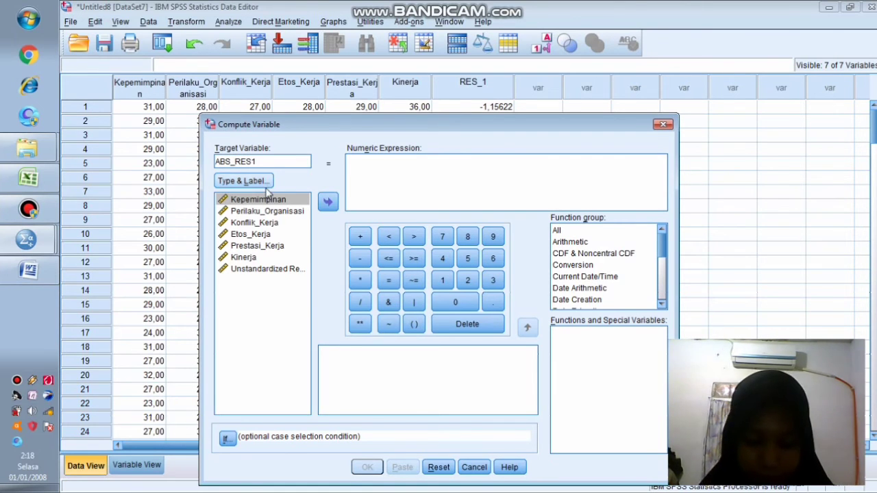
# Step: Define the numeric expression as ABS(RES_1) using the Abs function and the unstandardized residual, and compute the variable
pyautogui.click(375, 160)
pyautogui.click(633, 231)
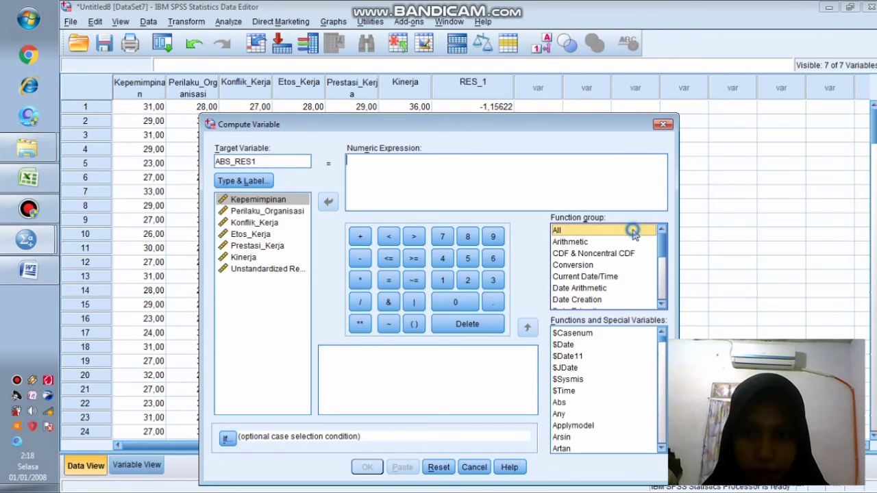
pyautogui.click(560, 403)
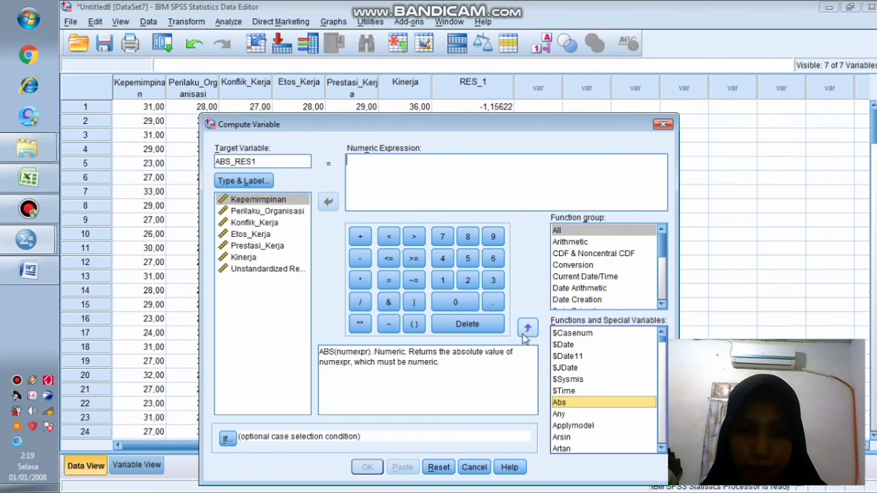
pyautogui.click(526, 327)
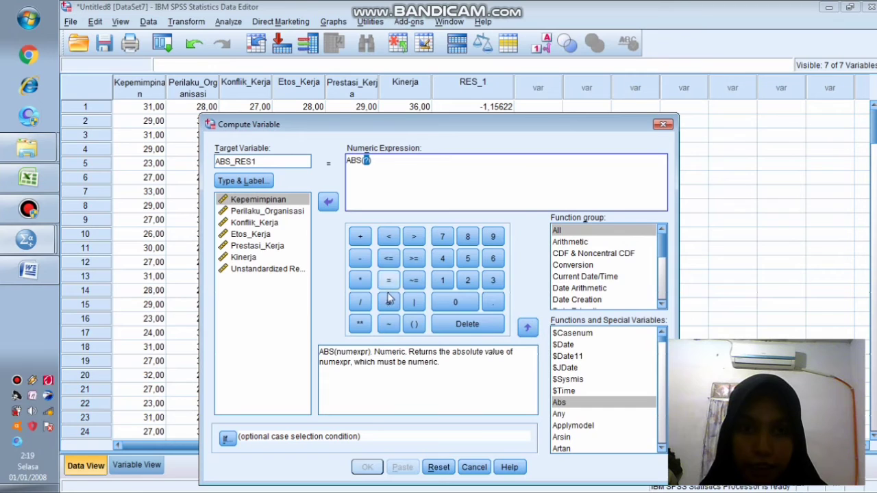
pyautogui.click(271, 269)
pyautogui.click(334, 202)
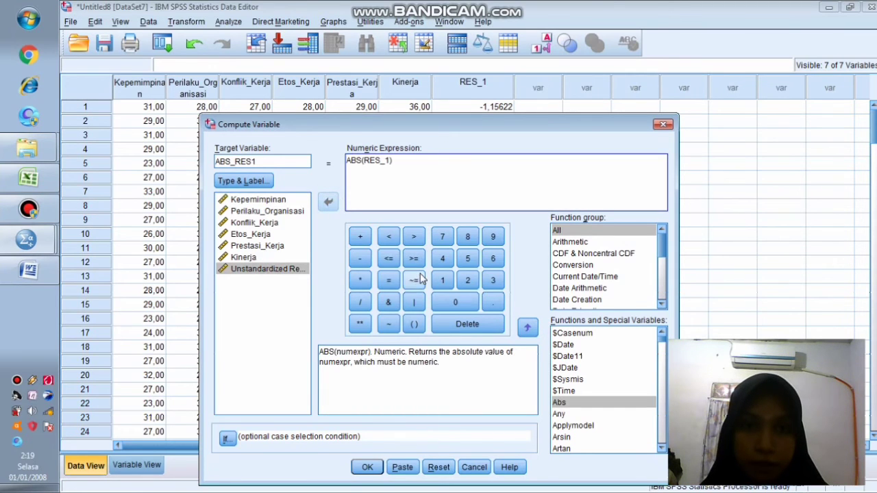
pyautogui.click(367, 467)
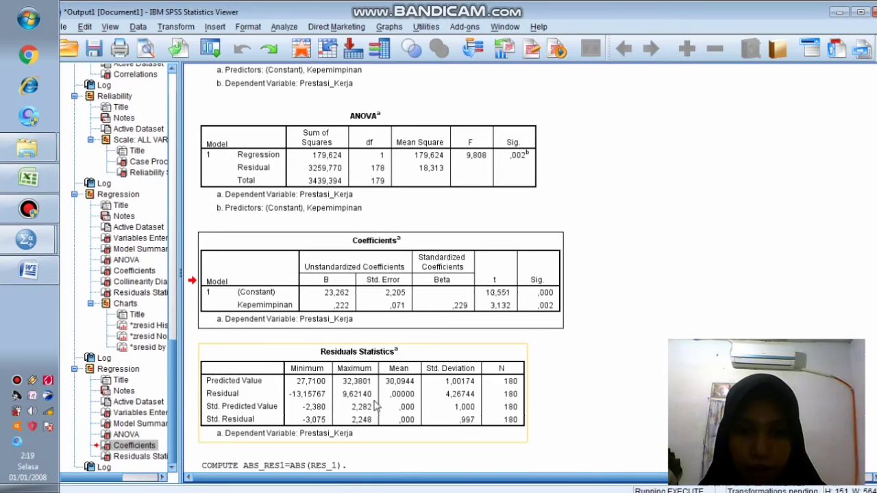
# Step: Switch to the Untitled8 dataset, start a linear regression, and replace the dependent variable Prestasi_Kerja with ABS_RES1
pyautogui.click(27, 240)
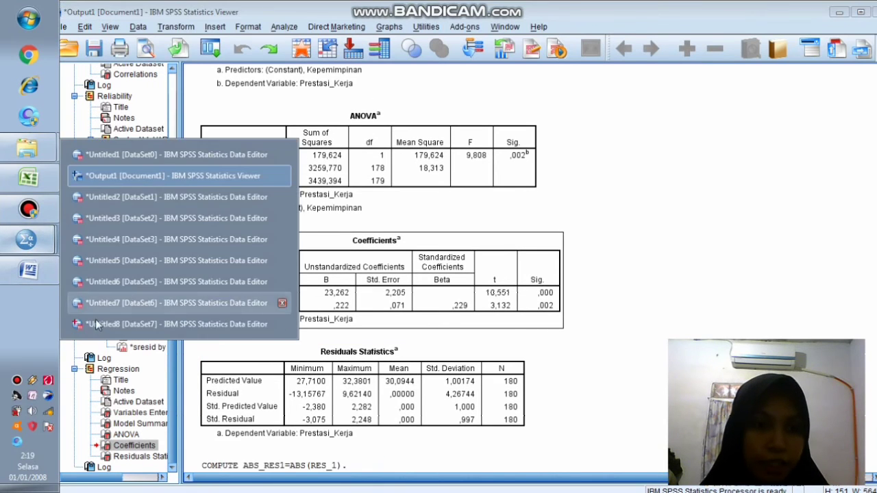
pyautogui.click(103, 304)
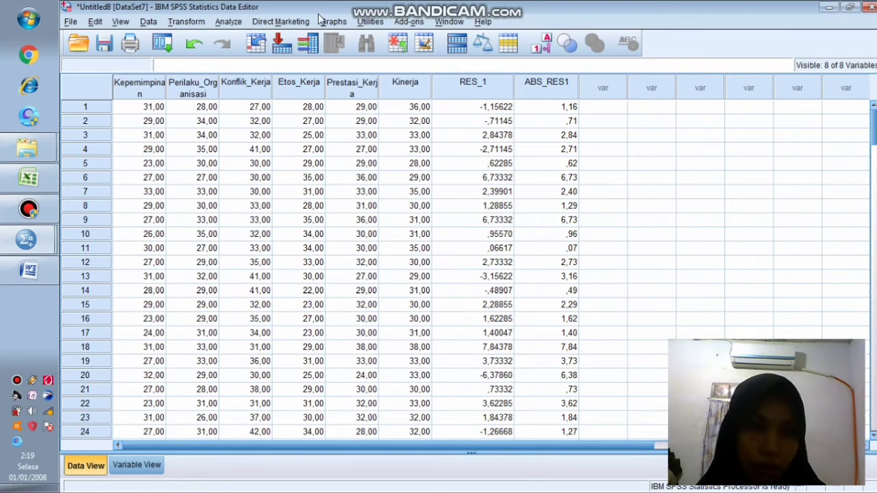
pyautogui.click(228, 22)
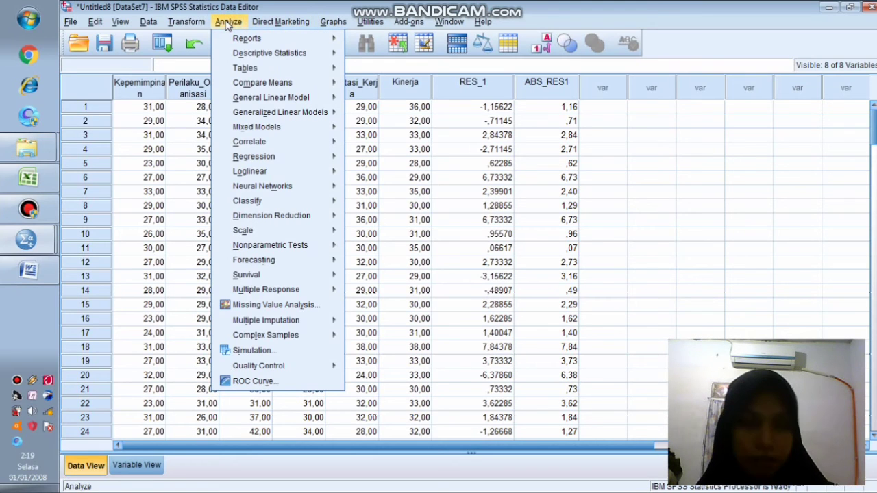
pyautogui.click(271, 157)
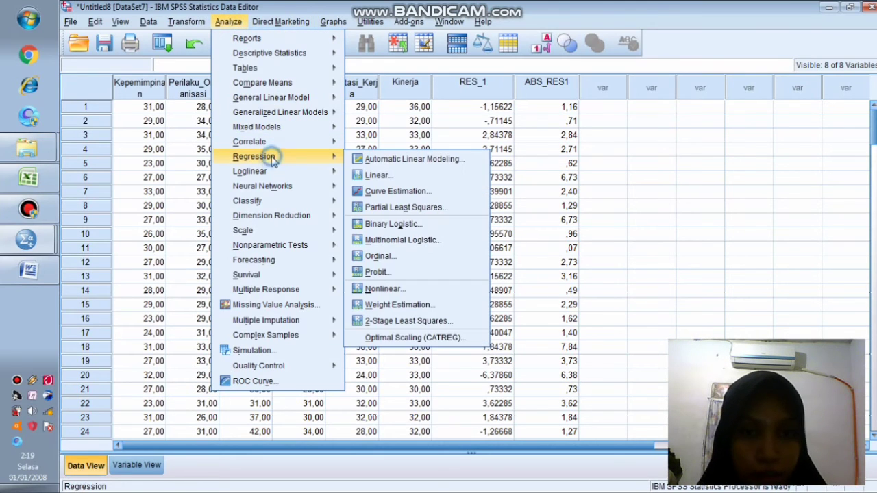
pyautogui.click(394, 178)
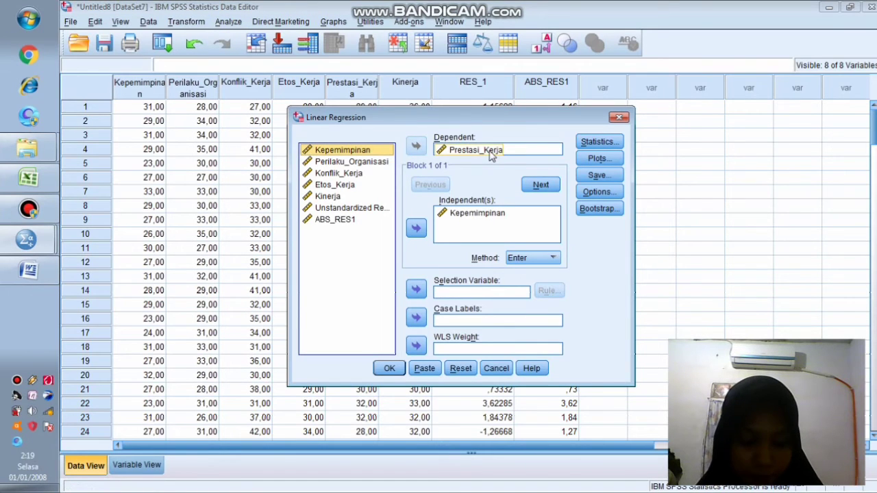
pyautogui.click(484, 150)
pyautogui.click(416, 146)
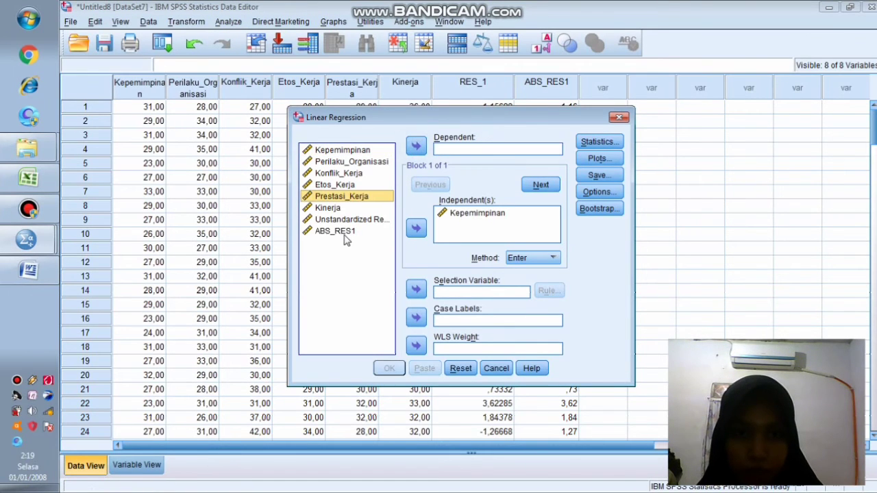
pyautogui.click(343, 233)
pyautogui.click(416, 146)
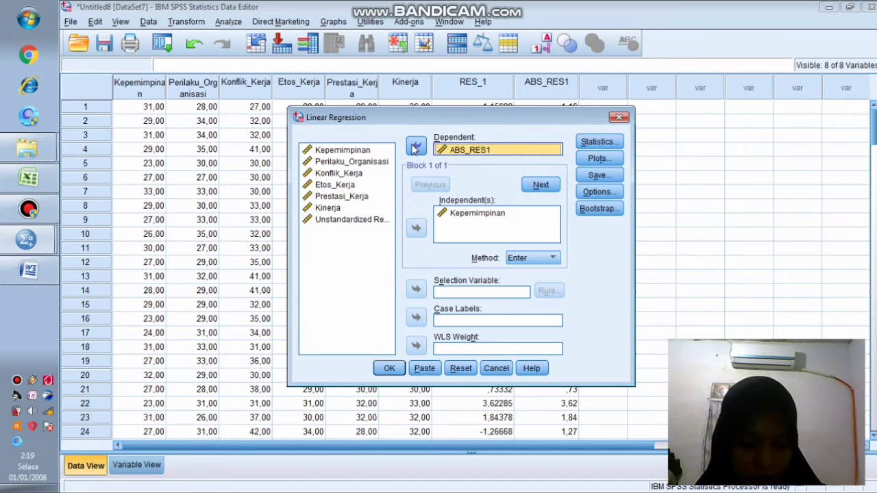
# Step: Replace Kepemimpinan with Kinerja as the regression's independent variable, checking the variable's role in the Excel workbook
pyautogui.click(472, 213)
pyautogui.click(416, 228)
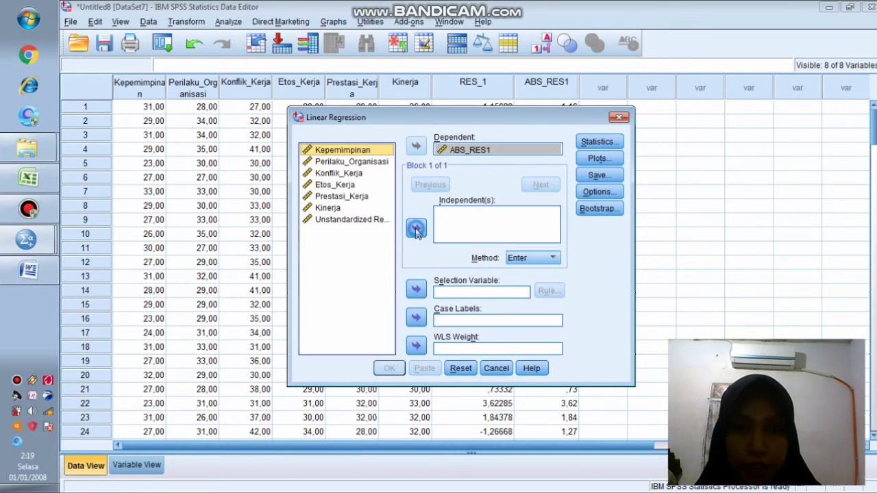
pyautogui.click(28, 178)
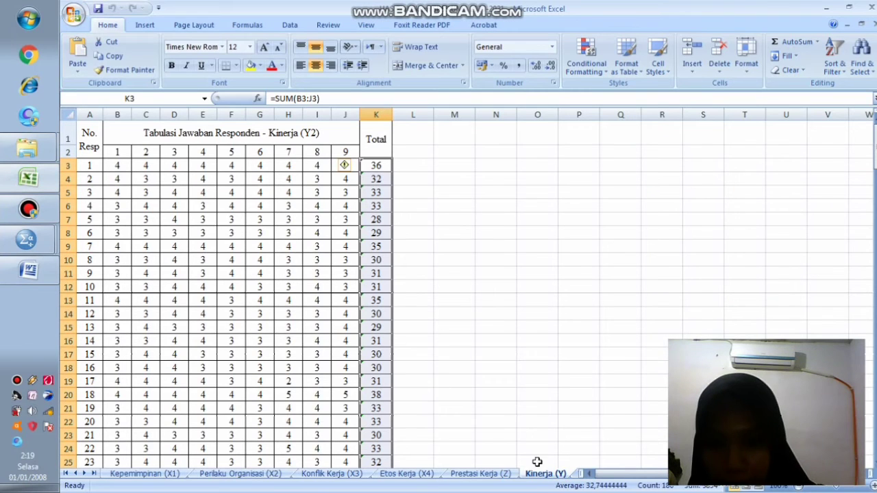
pyautogui.click(28, 239)
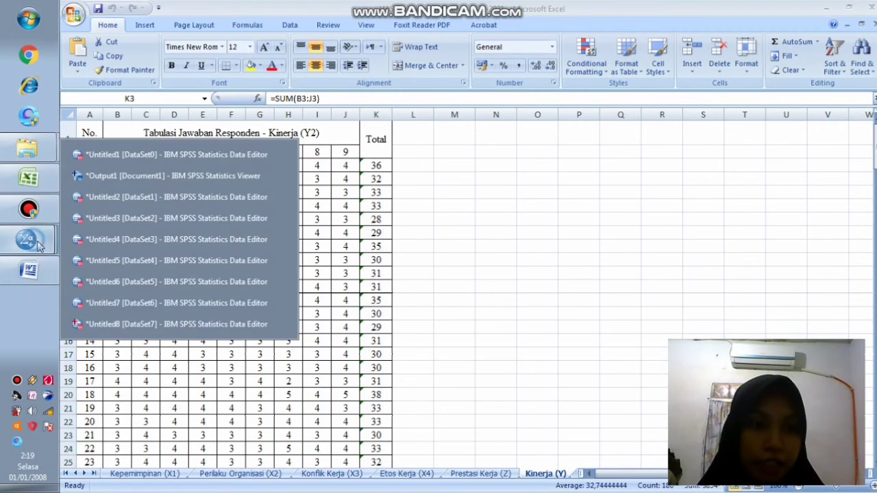
pyautogui.click(115, 325)
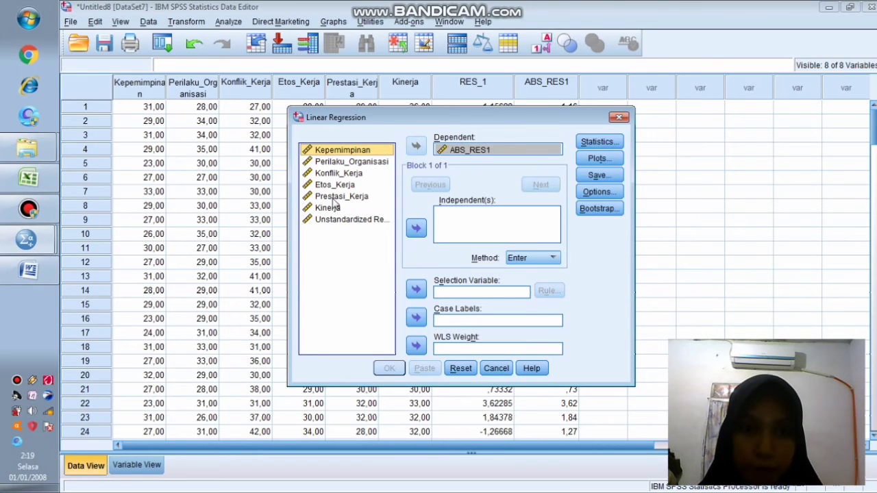
pyautogui.click(328, 209)
pyautogui.click(416, 228)
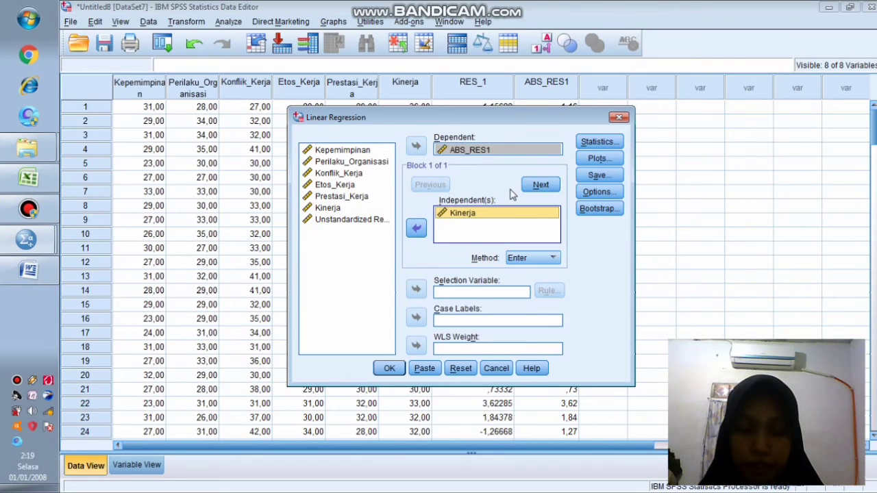
# Step: Turn off saving of the unstandardized residuals and run the regression of ABS_RES1 on Kinerja
pyautogui.click(598, 175)
pyautogui.click(484, 96)
pyautogui.click(418, 425)
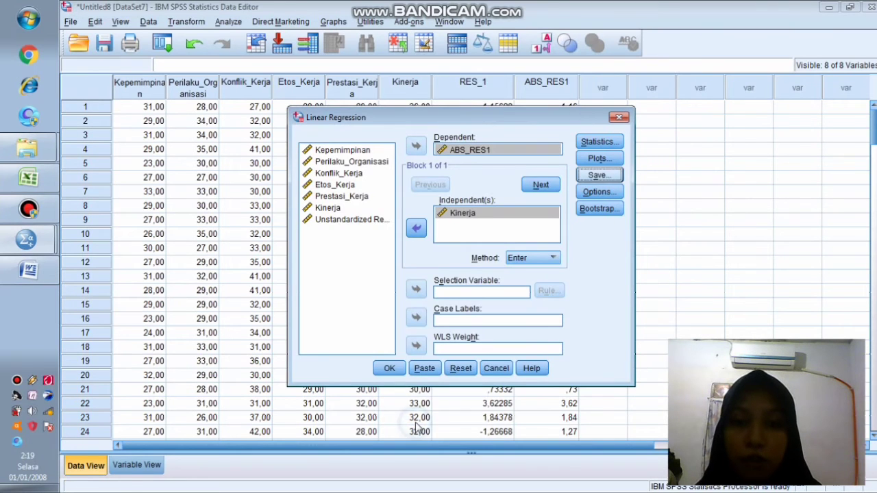
pyautogui.click(388, 368)
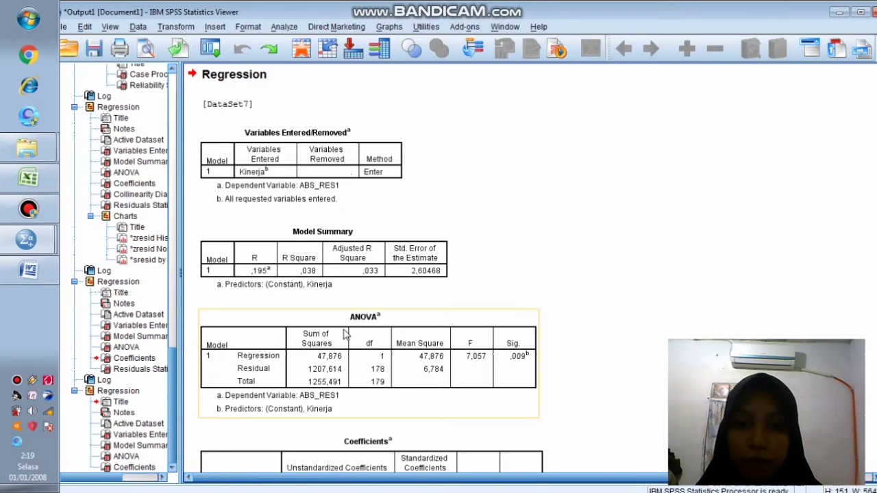
# Step: Copy the Coefficients table of the ABS_RES1 regression from the SPSS output into the Word document below the PERS 3 equation
pyautogui.click(309, 387)
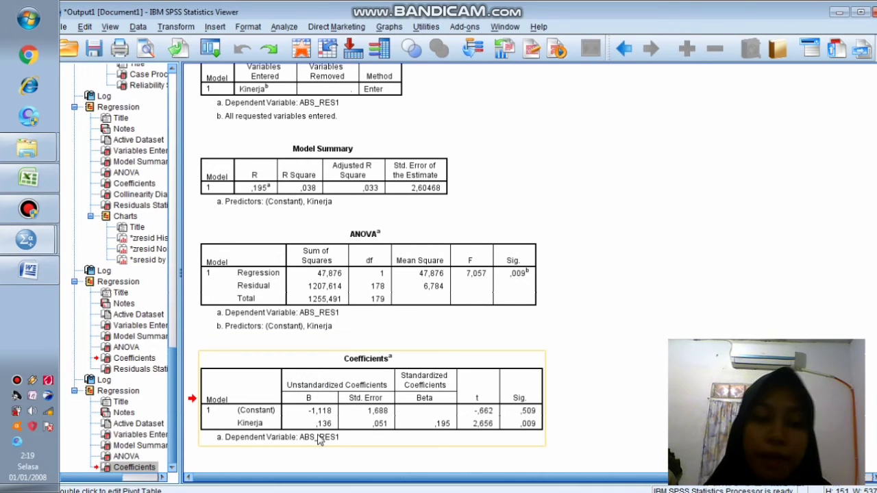
pyautogui.rightClick(337, 381)
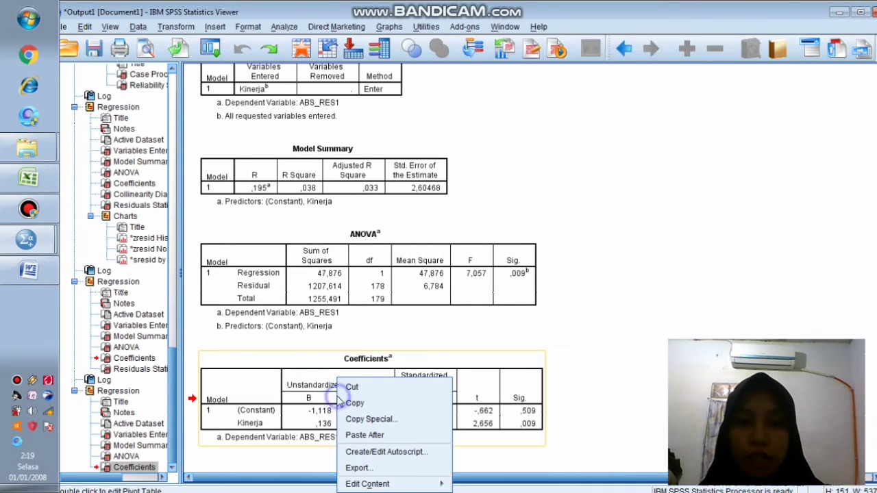
pyautogui.click(382, 405)
pyautogui.click(47, 272)
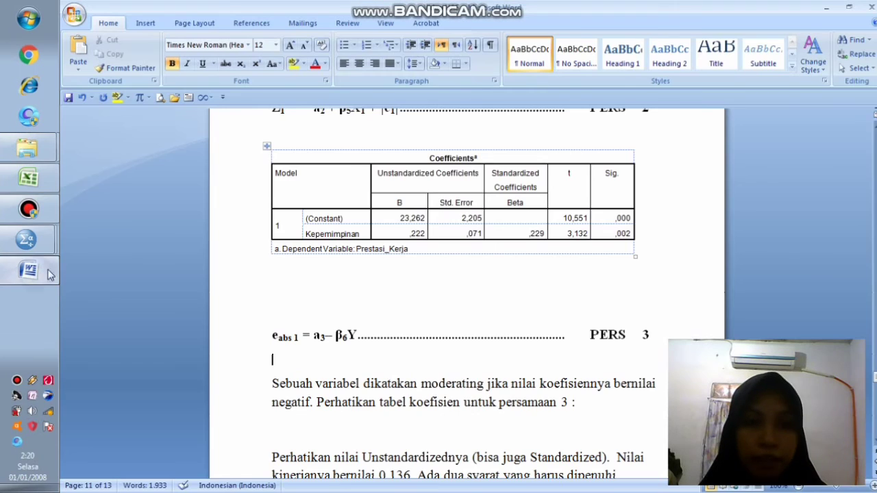
pyautogui.click(345, 351)
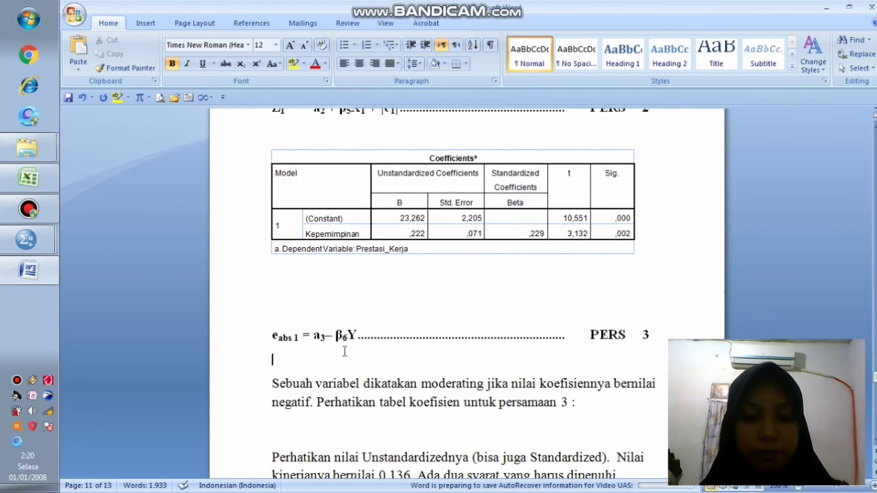
pyautogui.hotkey('ctrl', 'v')
# Step: Compare the Kinerja coefficient and significance in the PERS 3 table with the moderating-variable criteria and conclusion written below it
pyautogui.scroll(-15, 319, 352)
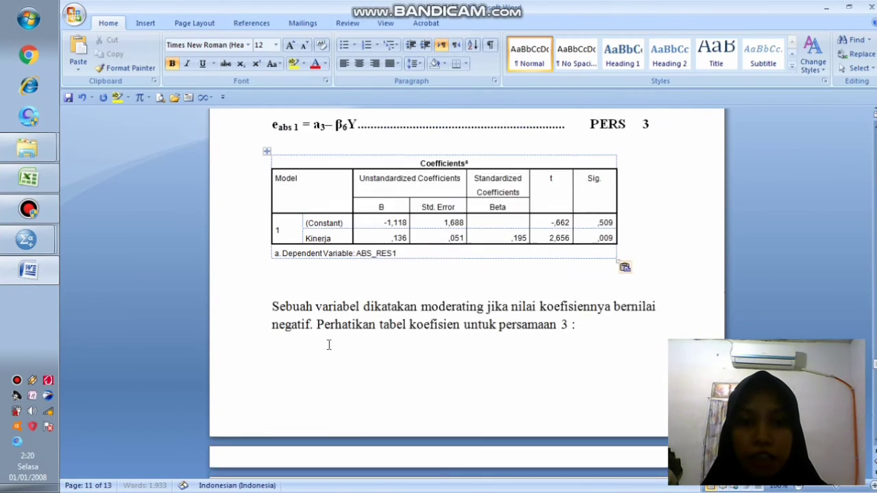
pyautogui.scroll(12, 340, 331)
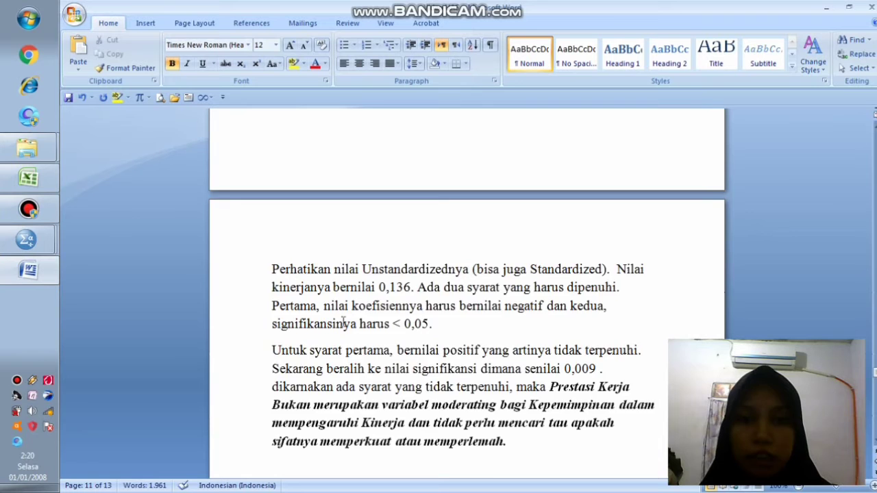
pyautogui.scroll(-2, 343, 259)
pyautogui.scroll(-6, 343, 258)
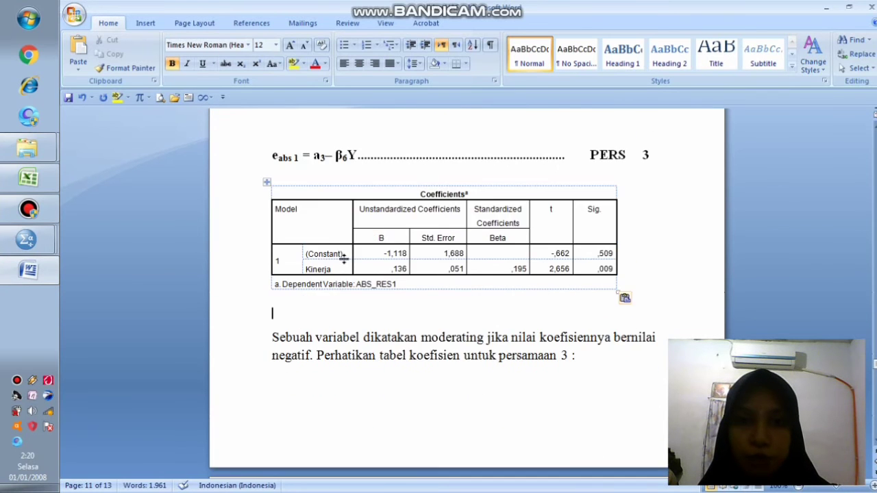
pyautogui.scroll(-3, 345, 259)
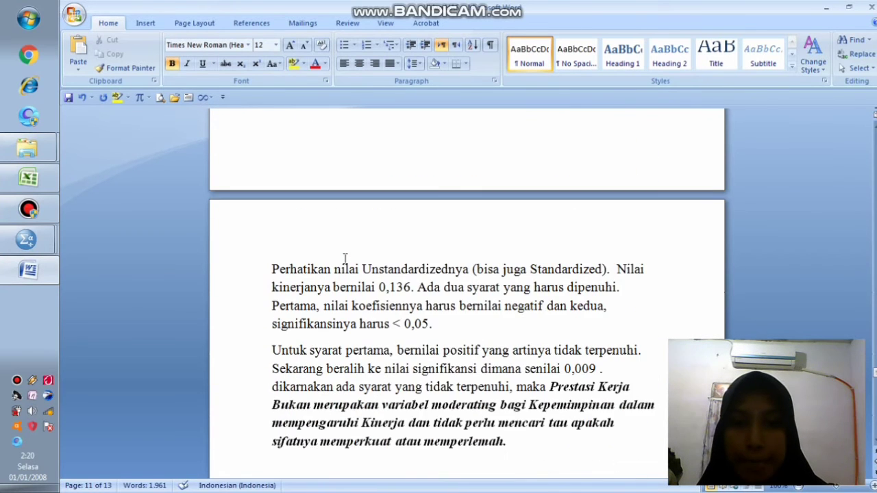
pyautogui.scroll(-1, 345, 258)
pyautogui.scroll(1, 372, 250)
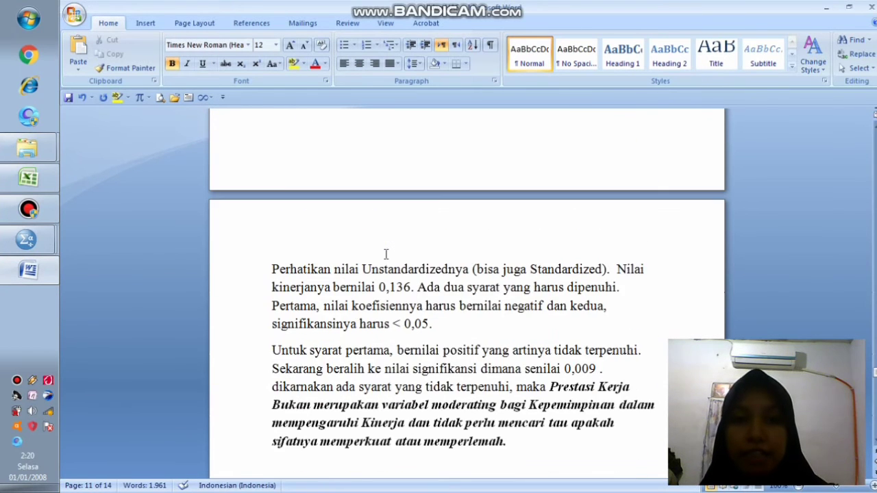
pyautogui.scroll(3, 411, 268)
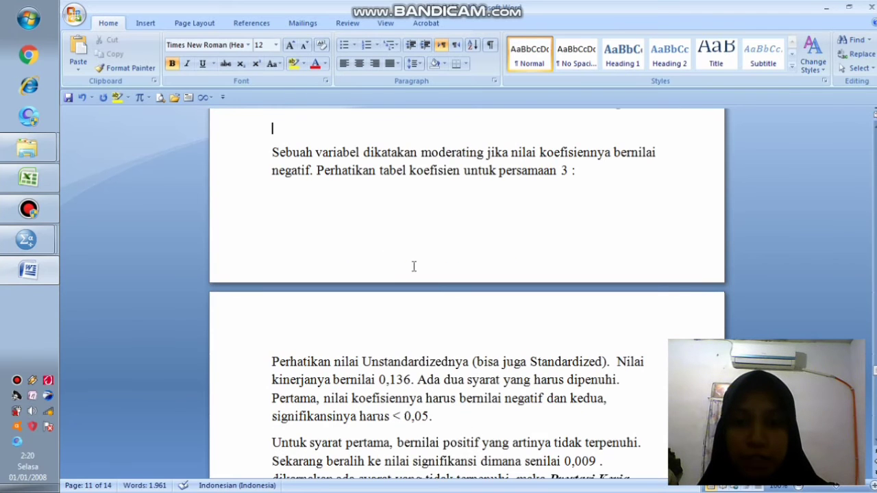
pyautogui.scroll(5, 416, 269)
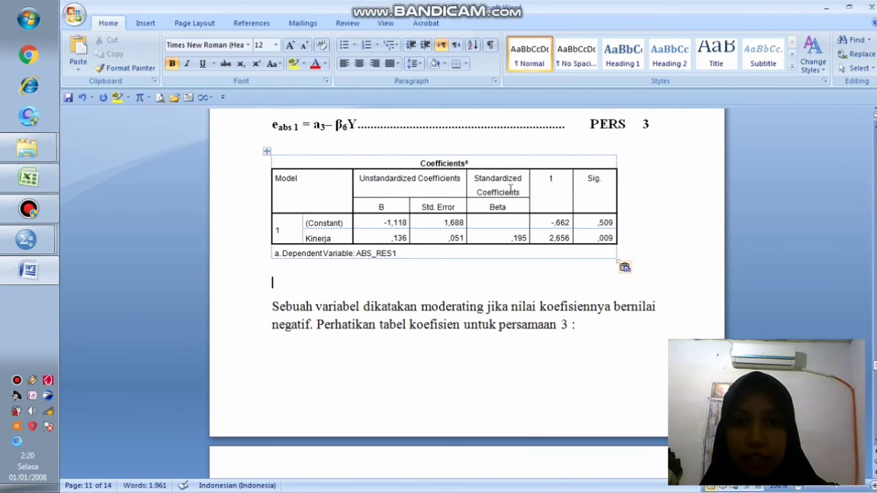
pyautogui.scroll(-5, 412, 178)
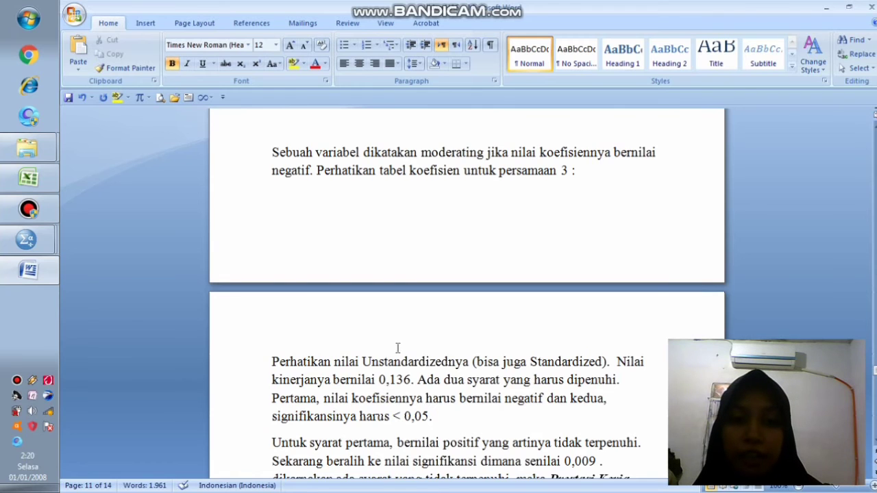
pyautogui.scroll(2, 397, 348)
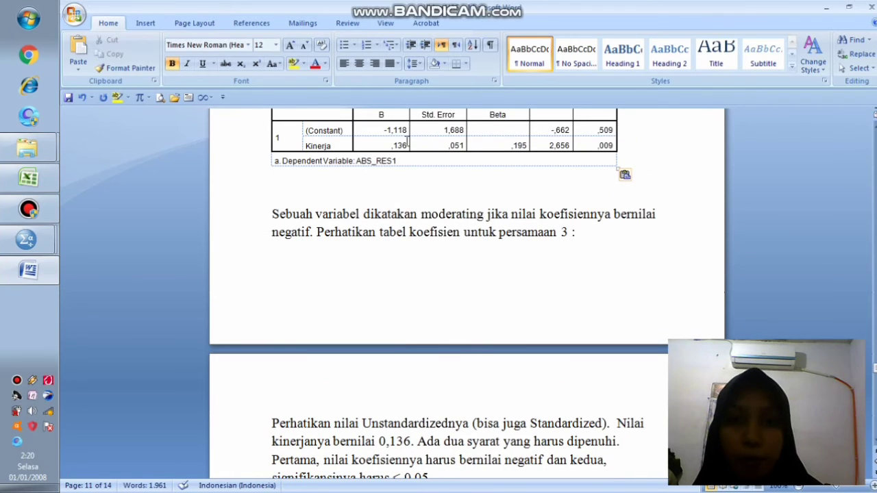
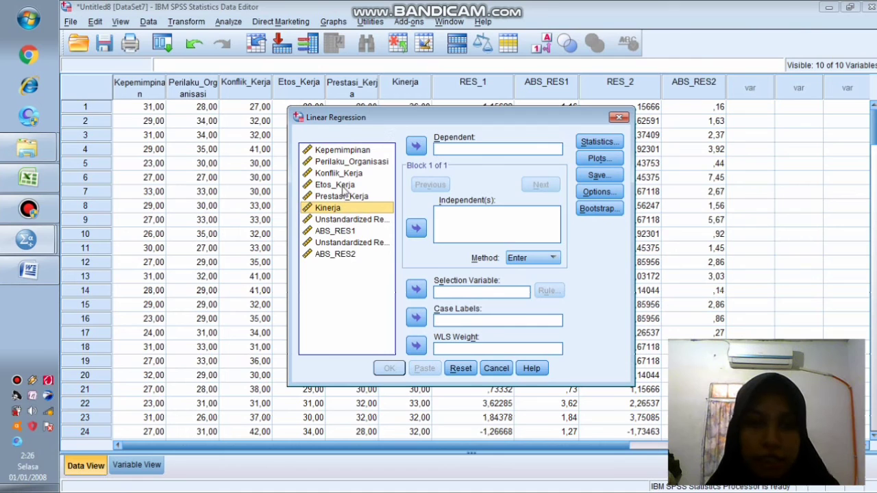
# Step: Set Prestasi_Kerja as the dependent variable in the linear regression on the Untitled8 dataset
pyautogui.click(341, 196)
pyautogui.click(416, 145)
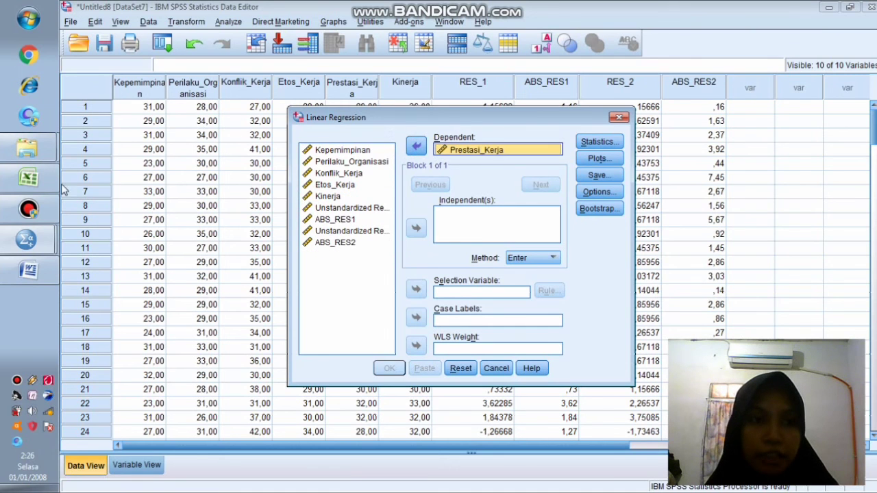
# Step: Check the variable labels in the Excel workbook and the MRA residual equations in Word, and return to the SPSS regression
pyautogui.click(29, 178)
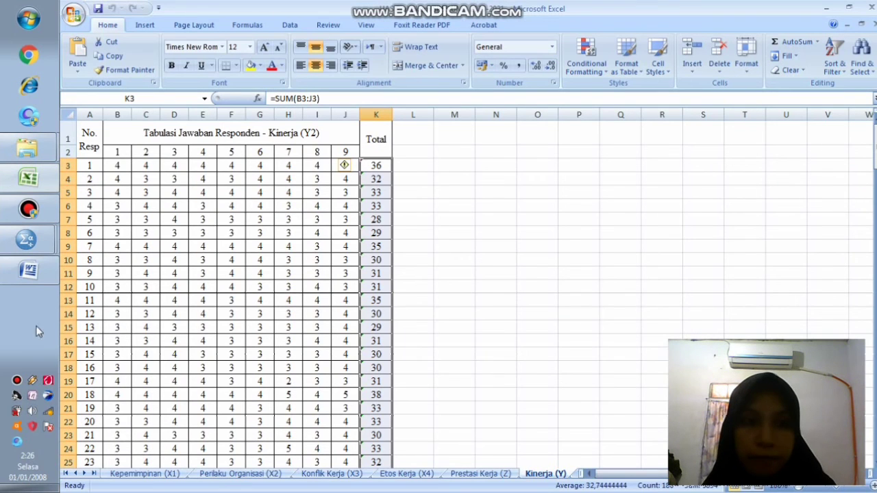
pyautogui.click(29, 240)
pyautogui.click(131, 325)
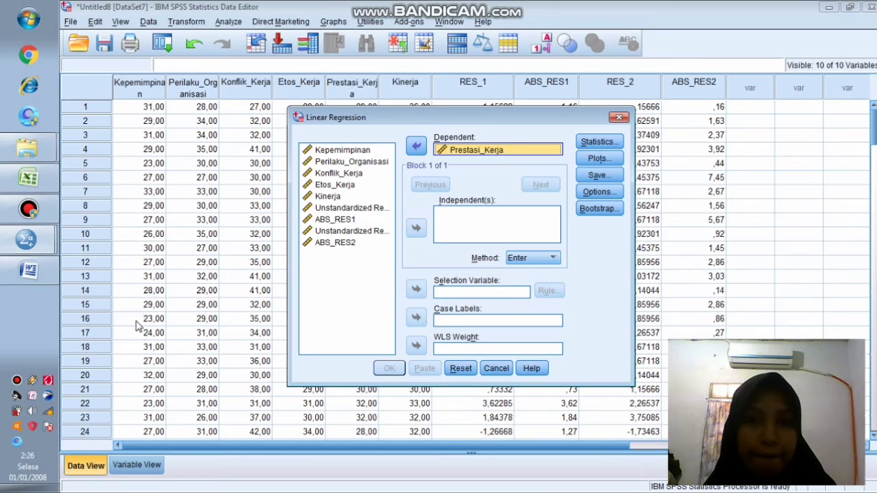
pyautogui.click(30, 242)
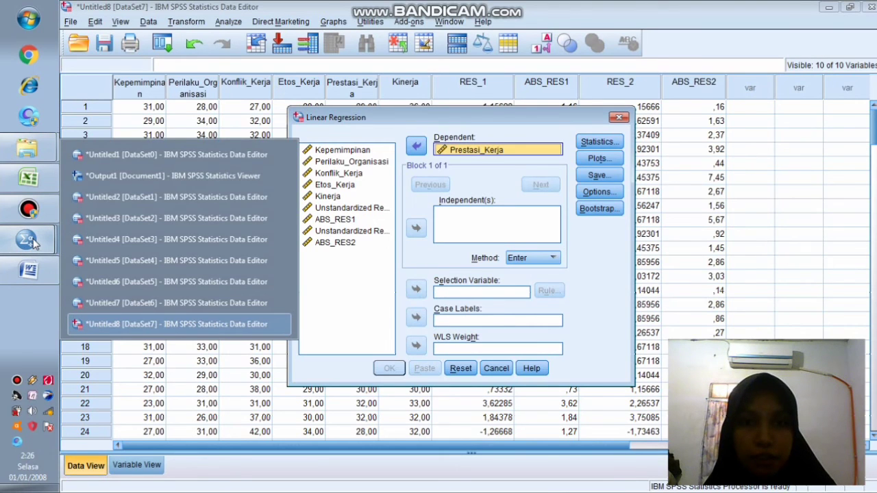
pyautogui.click(29, 271)
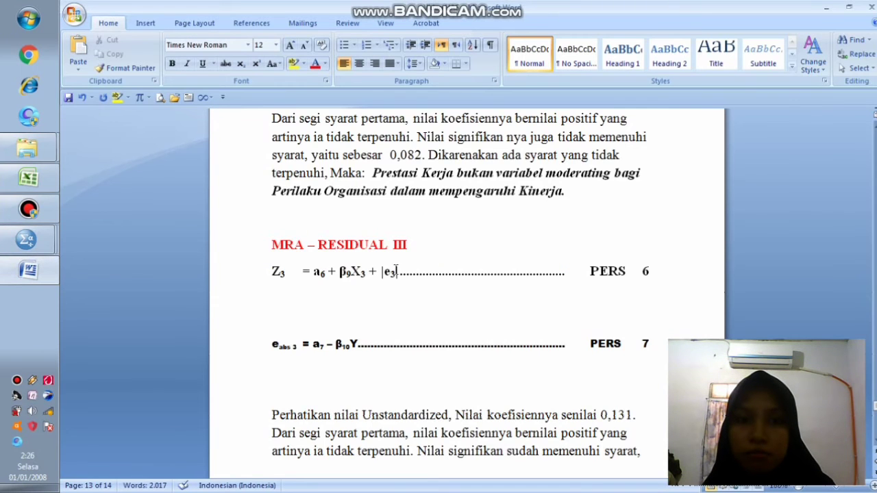
pyautogui.scroll(20, 396, 271)
pyautogui.scroll(5, 395, 269)
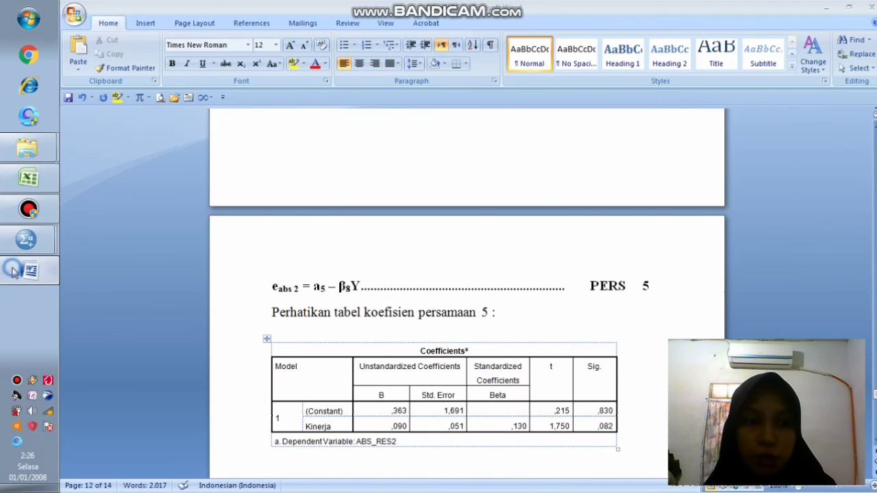
pyautogui.click(25, 241)
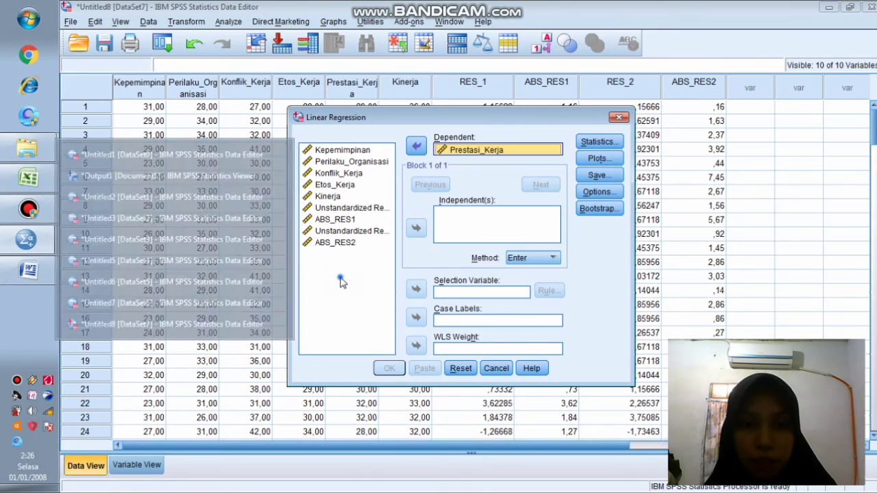
# Step: Check the Konflik Kerja (X3) label in the Excel workbook and add Konflik_Kerja as the independent variable of the SPSS linear regression
pyautogui.click(340, 279)
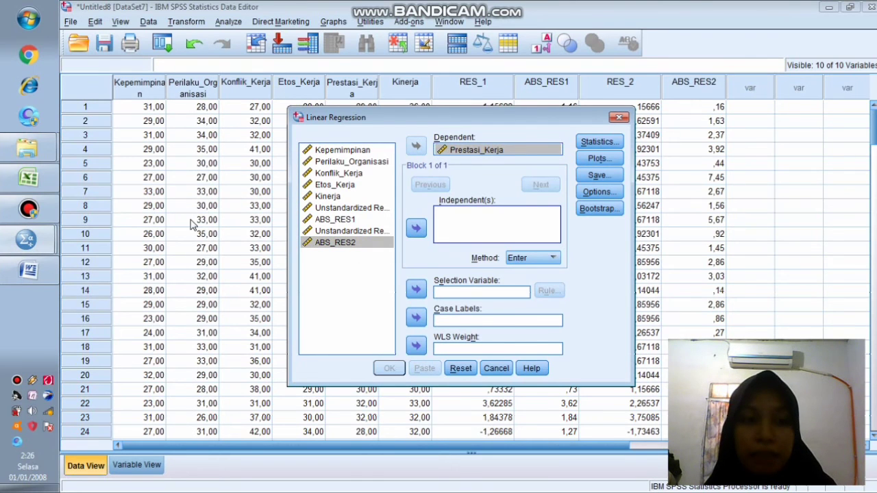
pyautogui.click(48, 187)
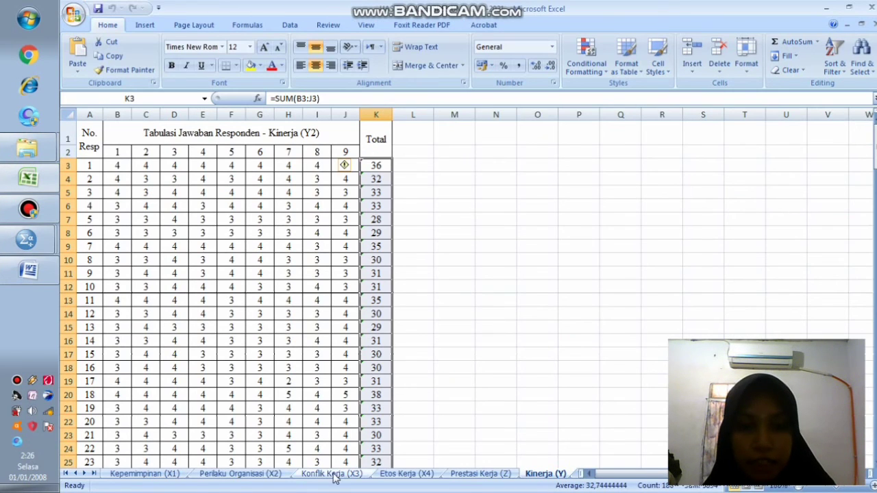
pyautogui.moveTo(27, 250)
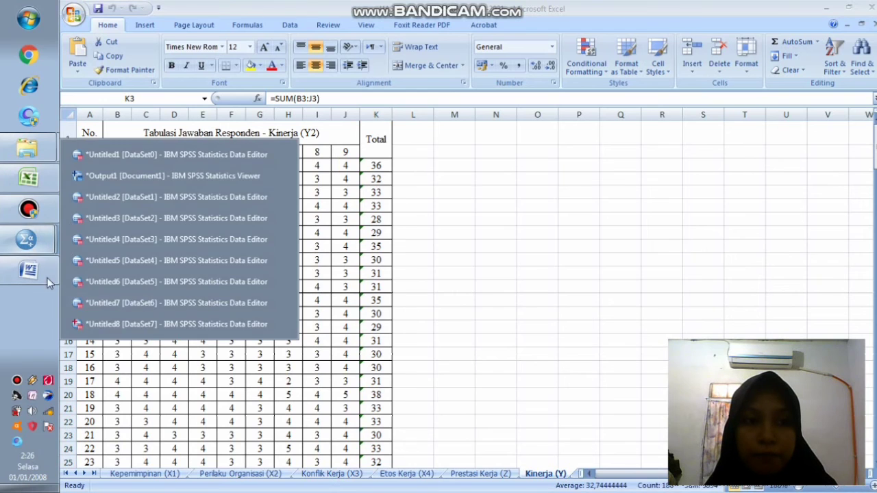
pyautogui.click(72, 320)
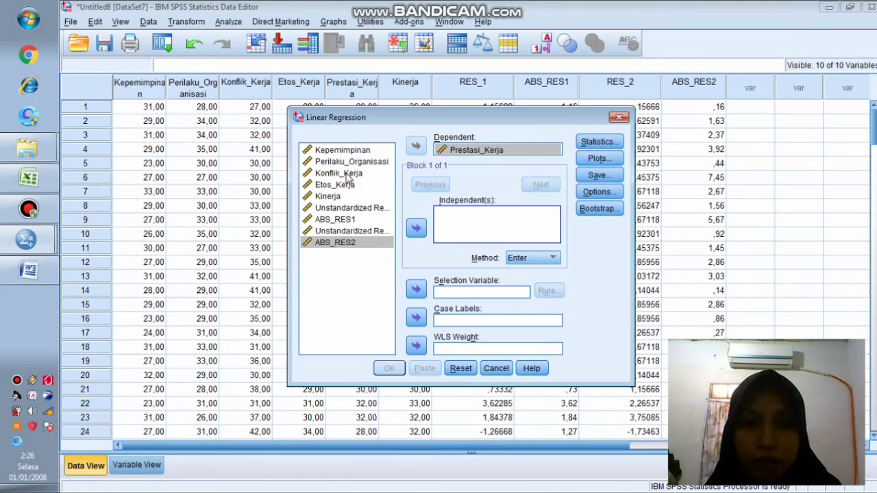
pyautogui.click(348, 175)
pyautogui.click(415, 227)
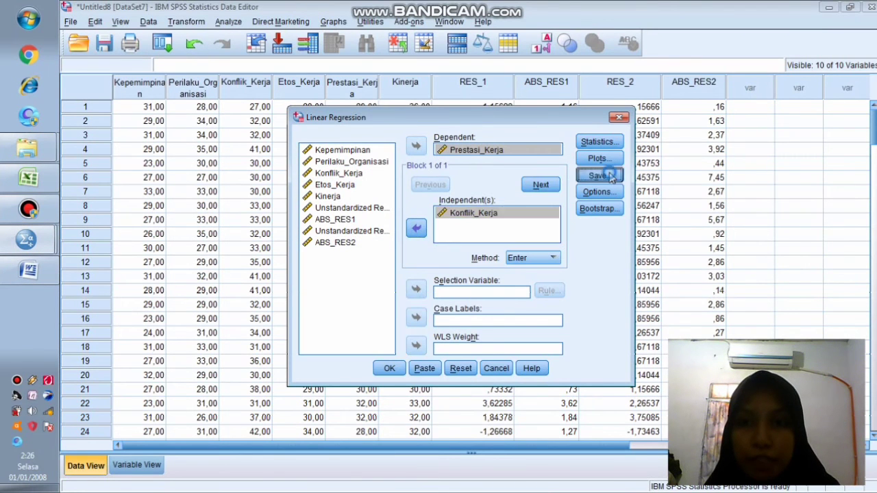
# Step: Enable saving of the unstandardized residuals and run the regression of Prestasi_Kerja on Konflik_Kerja
pyautogui.click(598, 175)
pyautogui.click(484, 95)
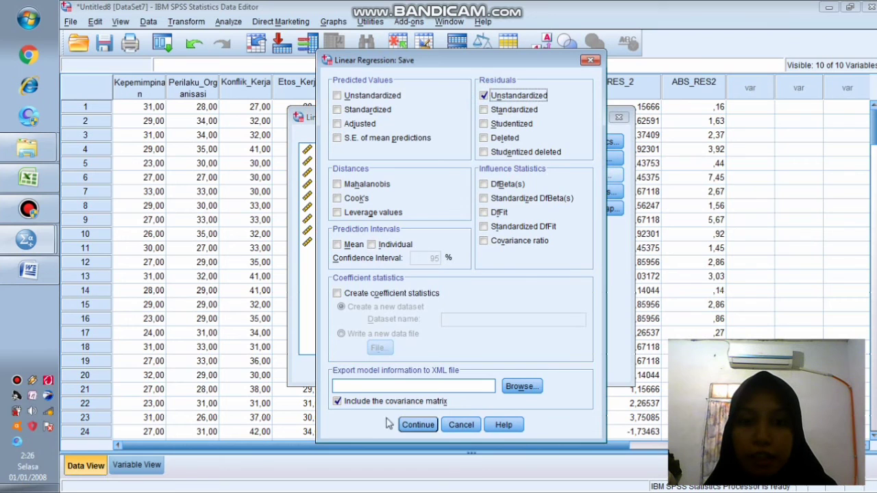
pyautogui.click(414, 425)
pyautogui.click(389, 368)
# Step: Copy the Konflik_Kerja regression's Coefficients table into the Word document below the PERS 6 equation, and place the cursor below PERS 7
pyautogui.click(410, 346)
pyautogui.scroll(-5, 409, 346)
pyautogui.click(399, 321)
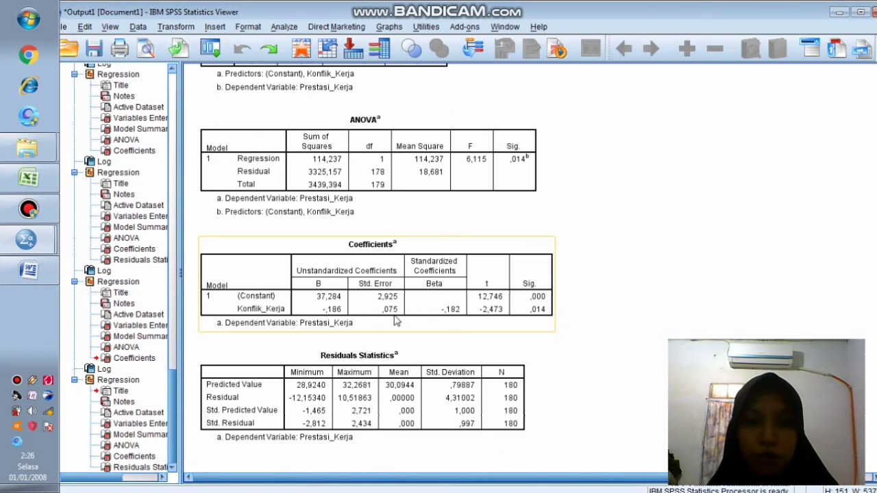
pyautogui.rightClick(374, 287)
pyautogui.click(391, 309)
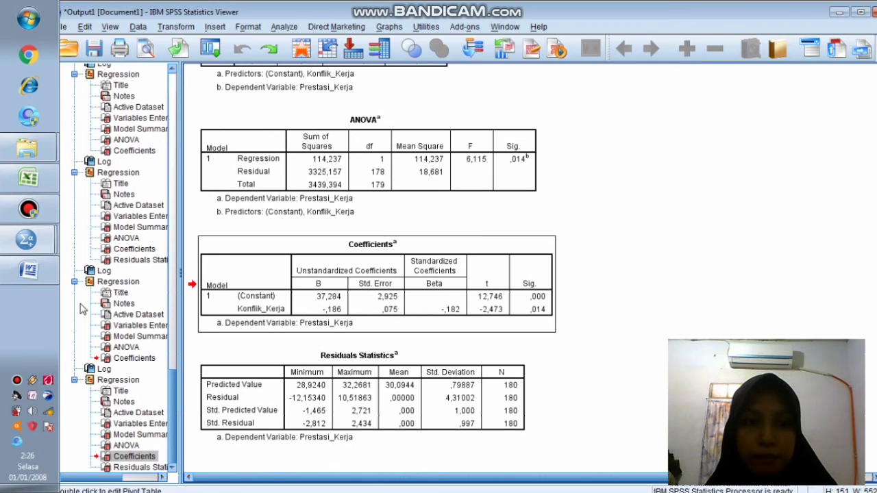
pyautogui.click(28, 270)
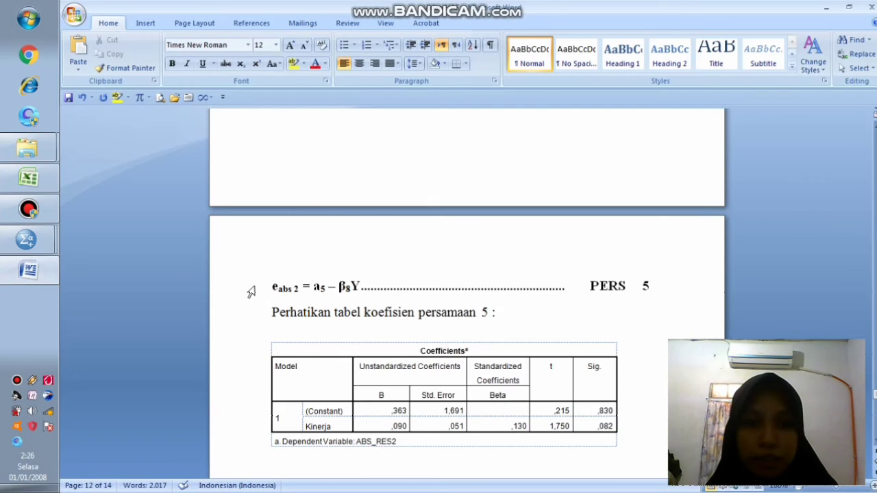
pyautogui.scroll(-12, 404, 295)
pyautogui.click(406, 284)
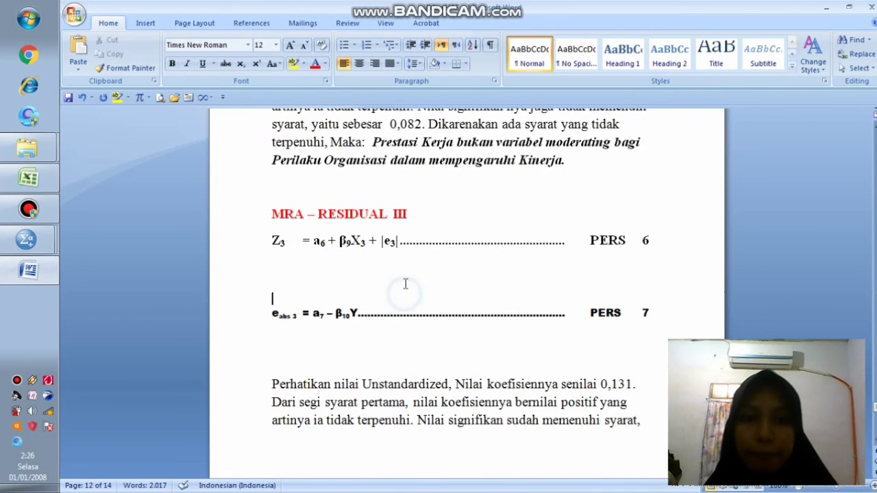
pyautogui.hotkey('ctrl', 'v')
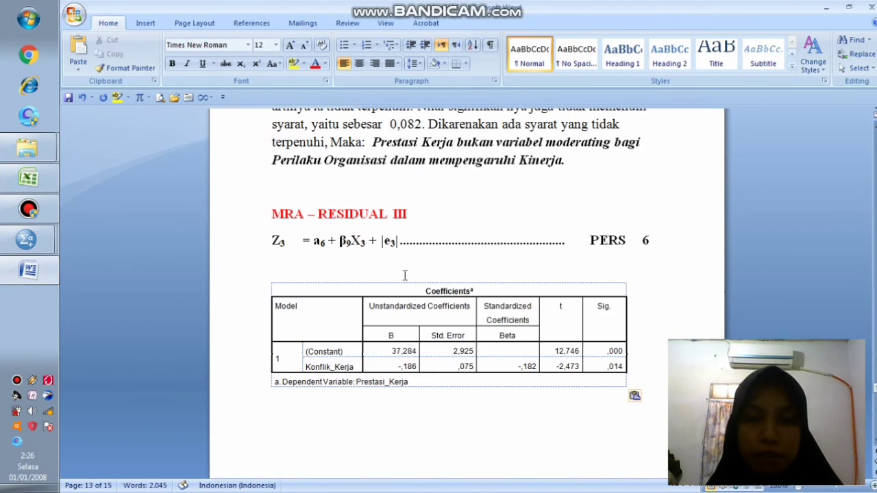
pyautogui.scroll(-8, 404, 275)
pyautogui.click(408, 301)
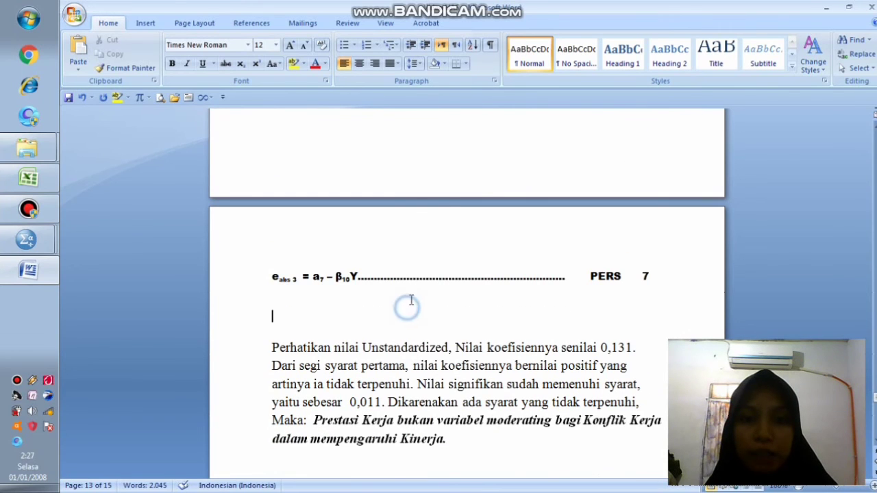
# Step: Open Compute Variable on the Untitled8 dataset in SPSS and clear the previous target variable and numeric expression
pyautogui.click(28, 239)
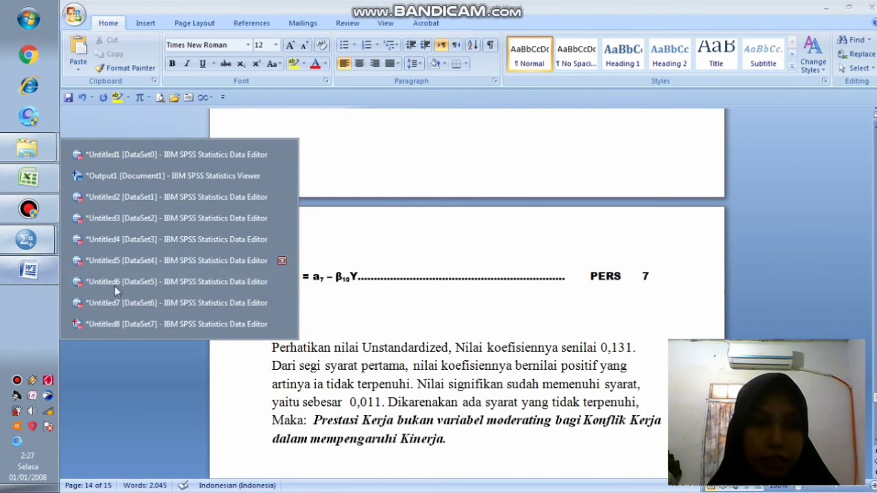
pyautogui.click(126, 324)
pyautogui.click(185, 22)
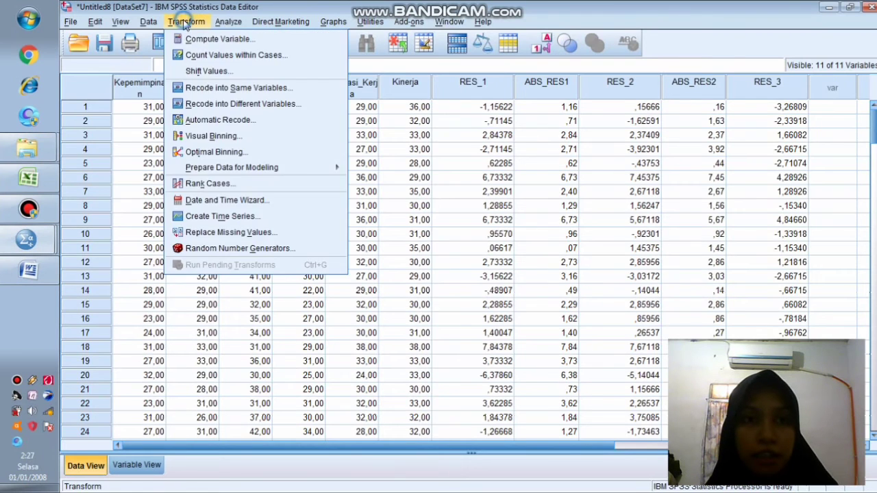
pyautogui.click(205, 38)
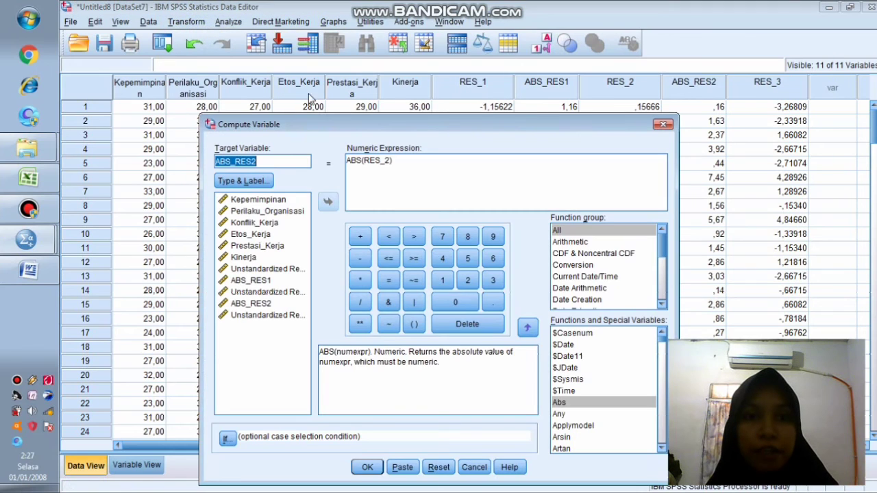
pyautogui.press('BackSpace')
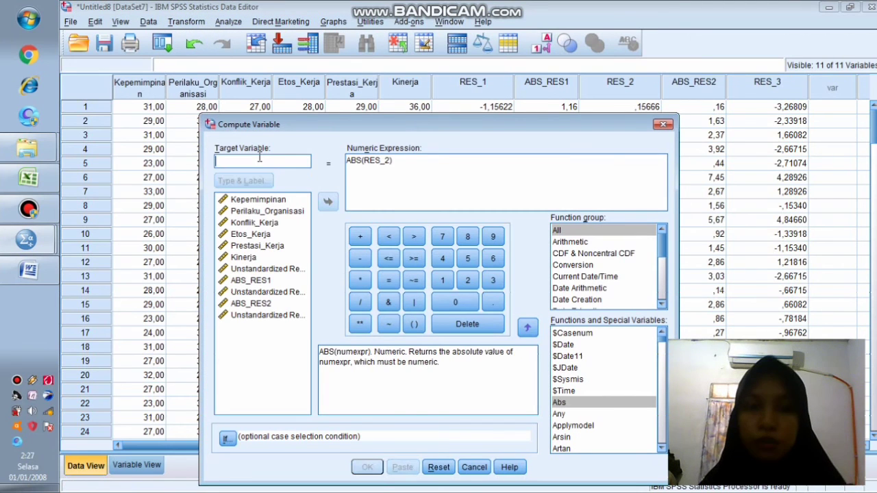
pyautogui.click(406, 167)
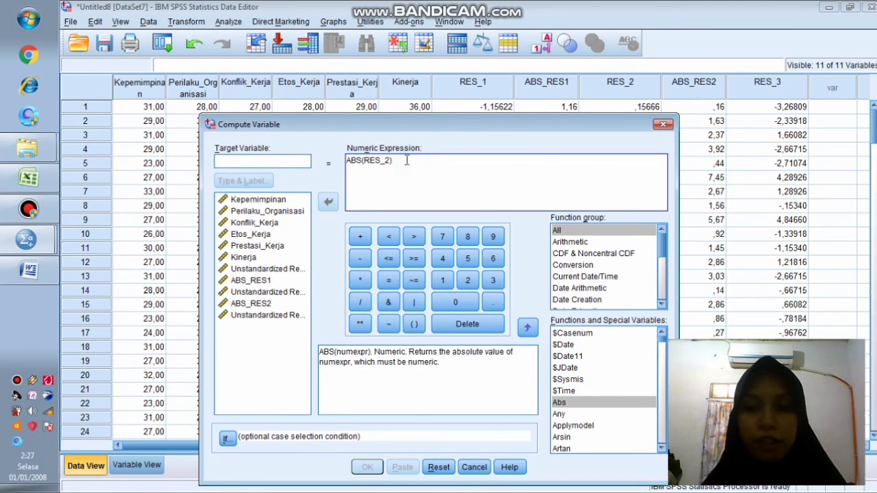
pyautogui.press('BackSpace')
pyautogui.press('BackSpace')
pyautogui.press('BackSpace')
pyautogui.press('BackSpace')
pyautogui.press('BackSpace')
pyautogui.press('BackSpace')
pyautogui.press('BackSpace')
pyautogui.press('BackSpace')
pyautogui.press('BackSpace')
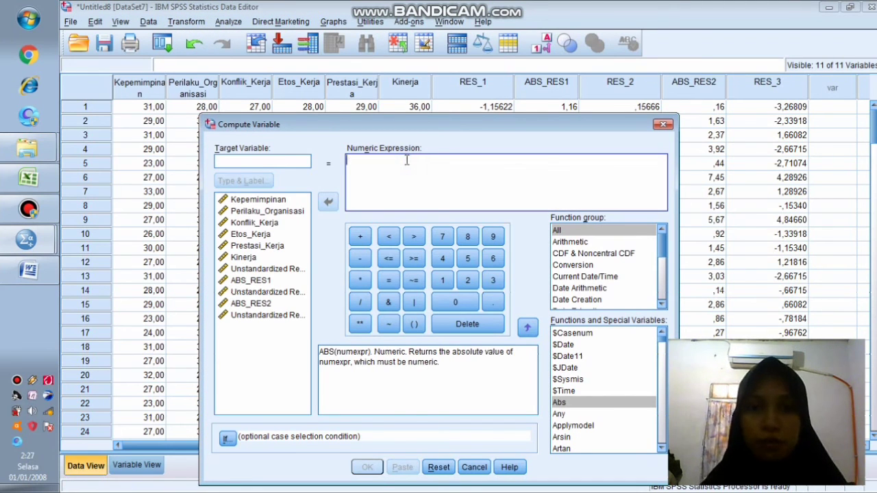
# Step: Compute the new variable ABS_RES3 as the absolute value of the RES_3 residual
pyautogui.click(229, 161)
pyautogui.write('ABS_RES3')
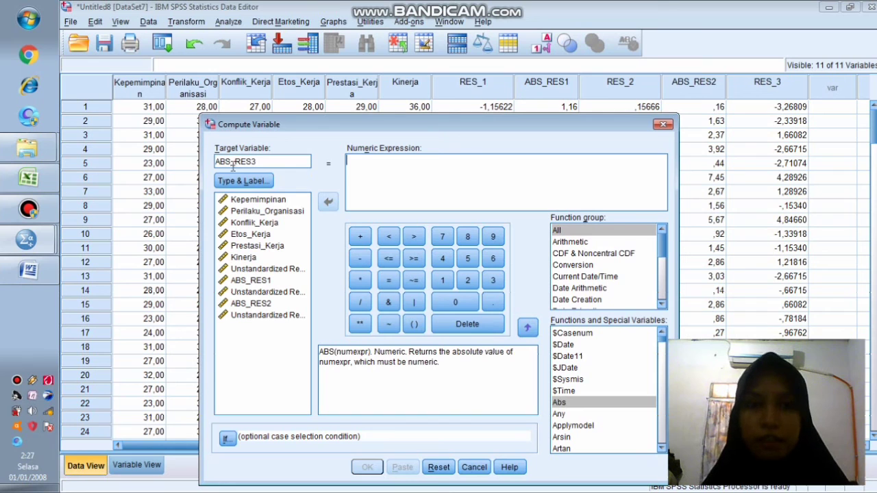
pyautogui.click(376, 164)
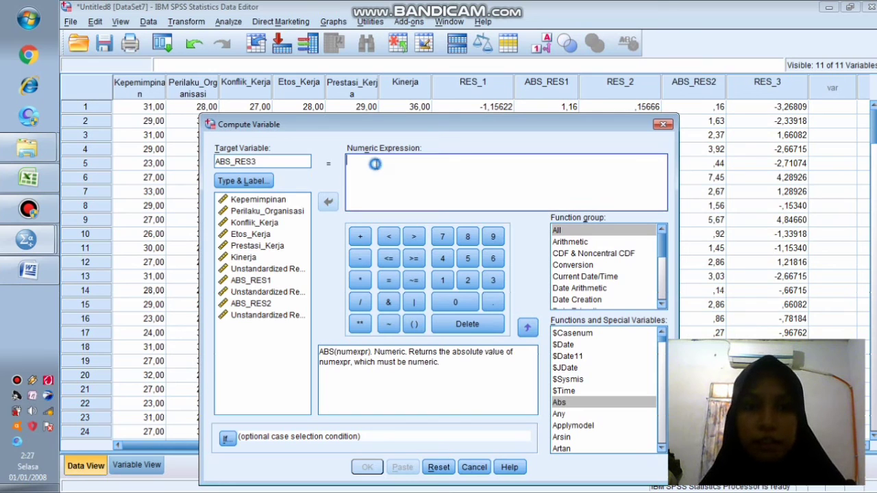
pyautogui.click(603, 233)
pyautogui.click(565, 402)
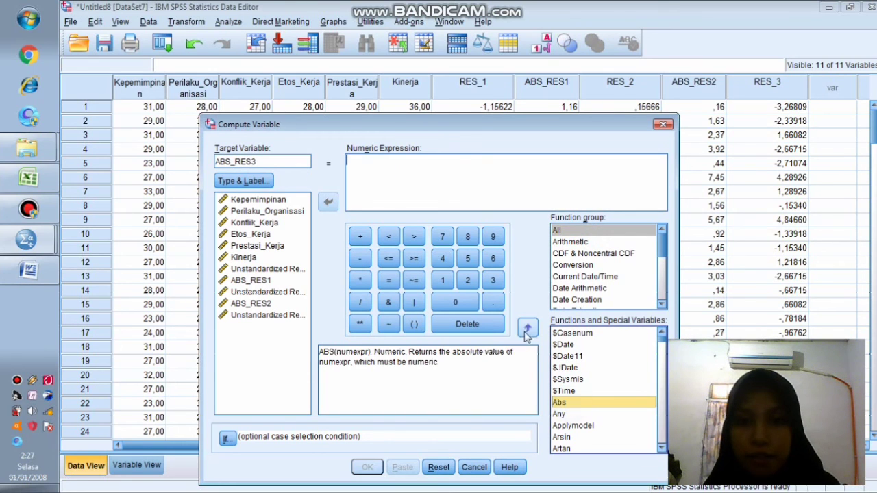
pyautogui.click(527, 329)
pyautogui.click(265, 315)
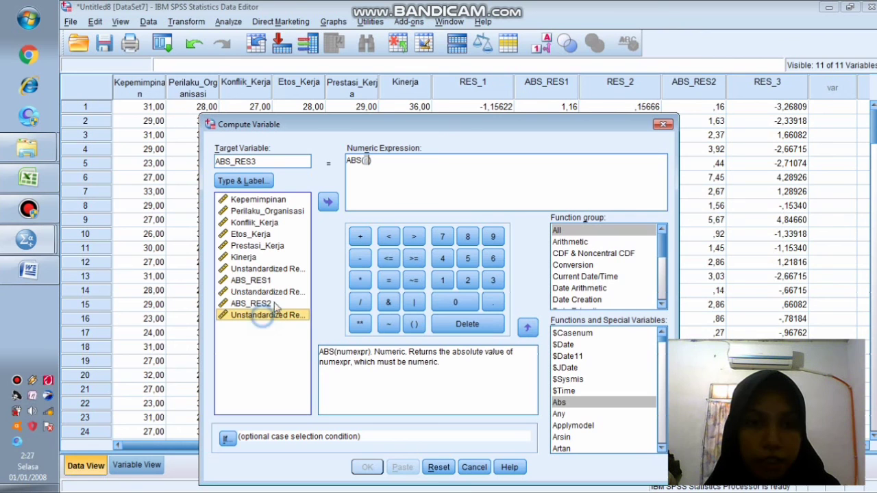
pyautogui.click(328, 201)
pyautogui.click(367, 467)
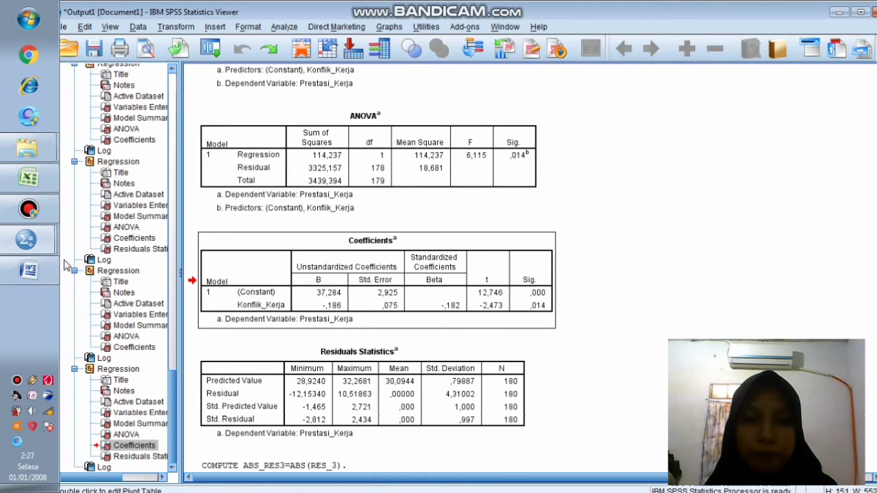
# Step: Review the ABS_RES3 values in the Untitled8 dataset and set ABS_RES3 as the dependent variable of a linear regression in place of Prestasi_Kerja
pyautogui.click(28, 240)
pyautogui.click(117, 324)
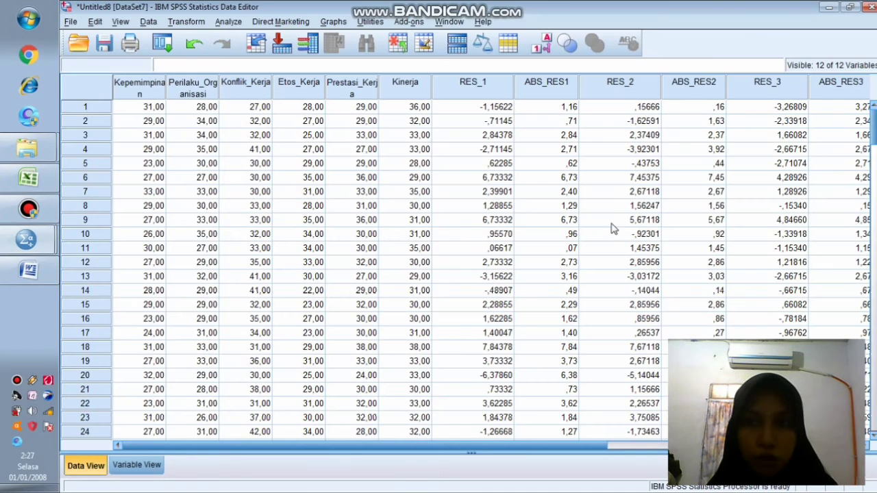
pyautogui.scroll(-17, 831, 283)
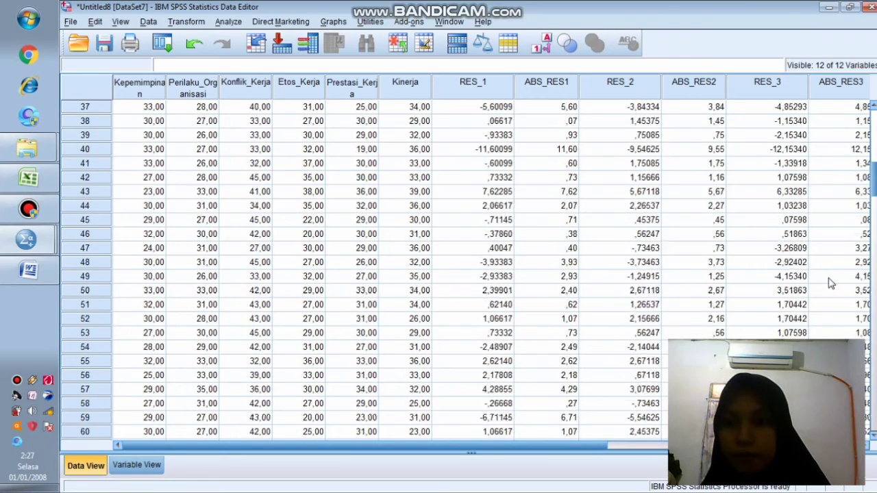
pyautogui.moveTo(874, 168); pyautogui.dragTo(872, 100)
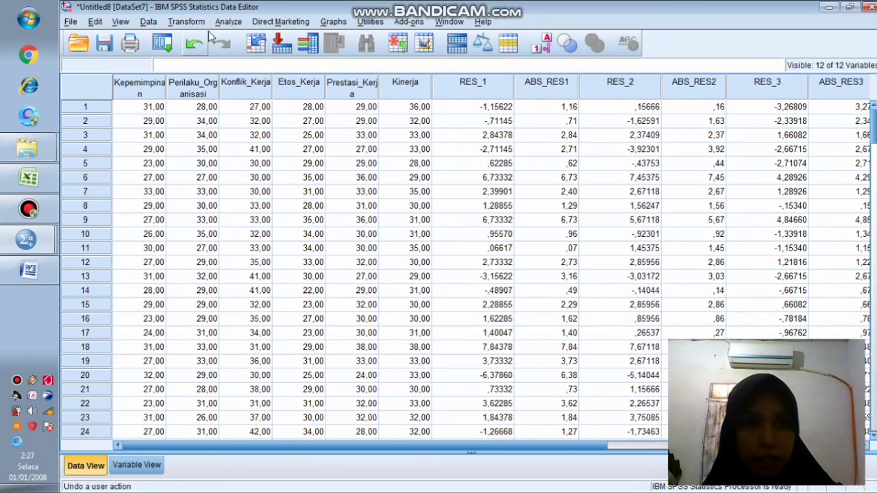
pyautogui.click(228, 21)
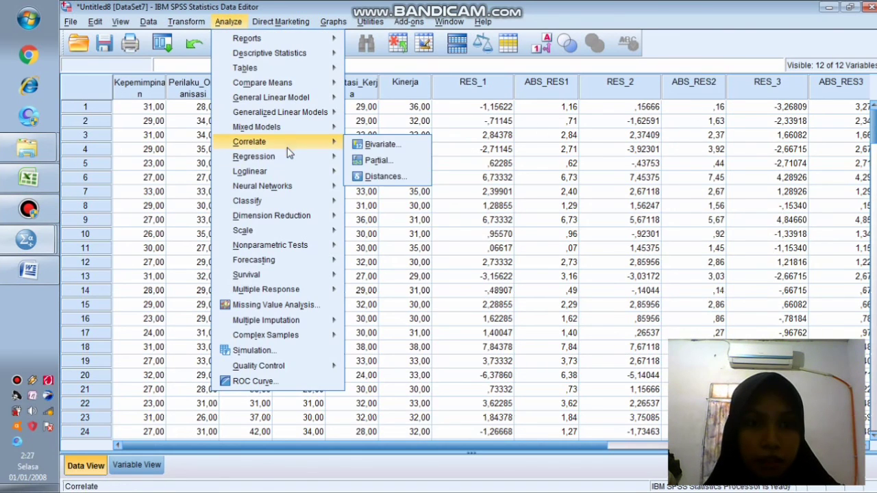
pyautogui.moveTo(288, 171)
pyautogui.moveTo(253, 156)
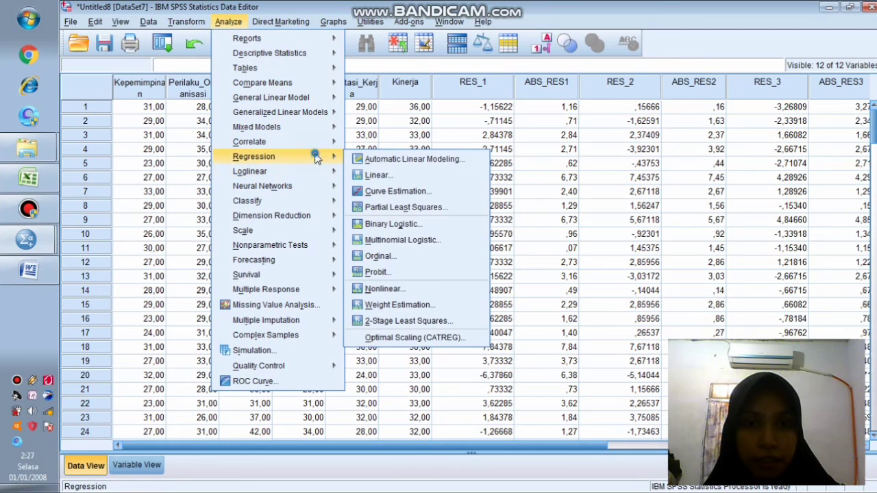
pyautogui.click(373, 173)
pyautogui.click(459, 152)
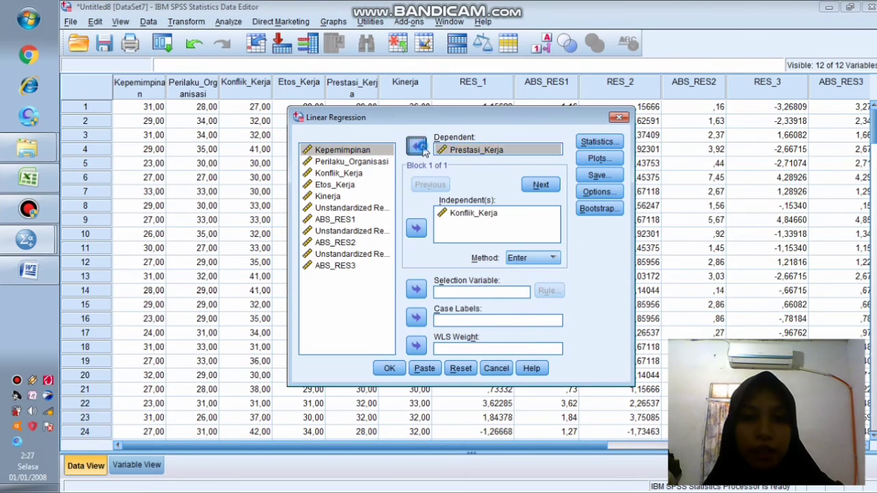
pyautogui.click(416, 146)
pyautogui.click(335, 278)
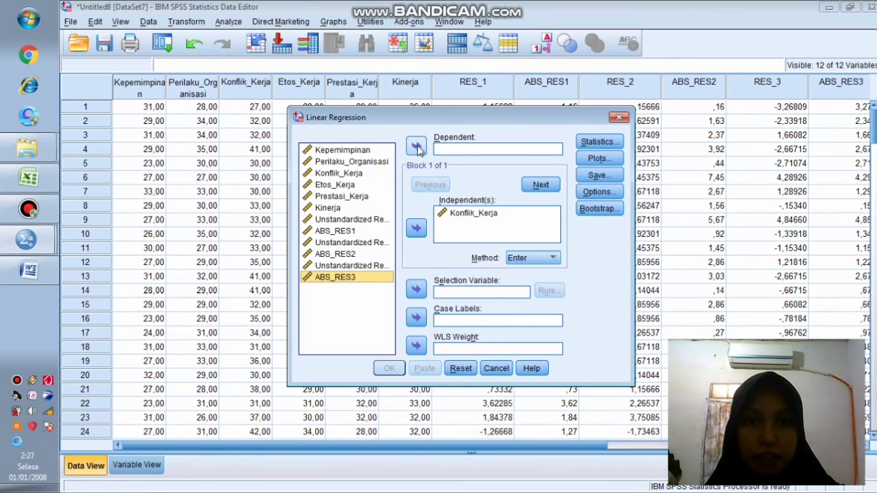
pyautogui.click(416, 146)
# Step: Replace Konflik_Kerja with Kinerja as the regression's independent variable
pyautogui.click(472, 213)
pyautogui.click(416, 228)
pyautogui.click(328, 208)
pyautogui.click(416, 228)
pyautogui.click(29, 179)
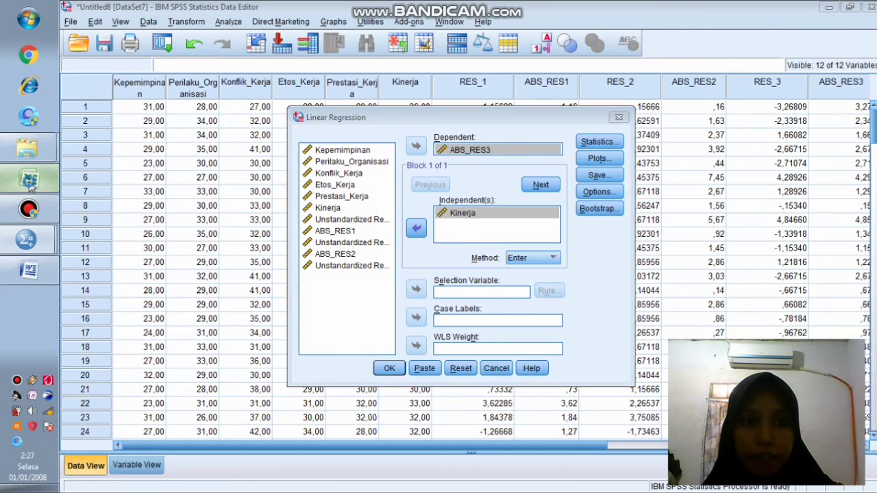
pyautogui.click(29, 239)
pyautogui.click(132, 328)
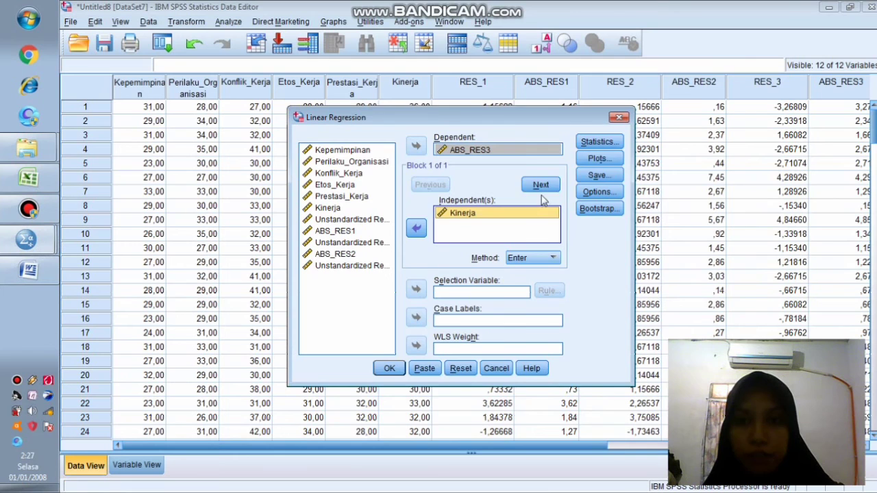
# Step: Disable saving of the unstandardized residuals and run the regression of ABS_RES3 on Kinerja
pyautogui.click(596, 174)
pyautogui.click(483, 96)
pyautogui.click(418, 424)
pyautogui.click(394, 370)
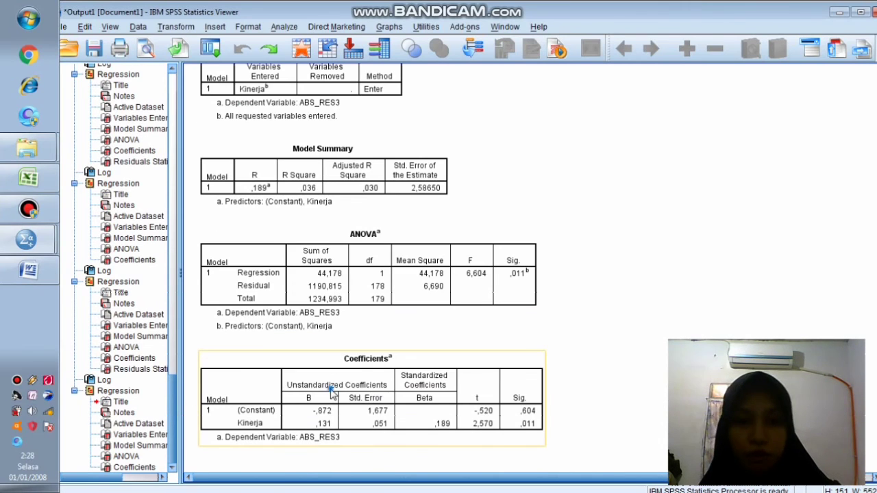
# Step: Copy the Coefficients table of the ABS_RES3 on Kinerja regression into the Word document below the PERS 7 equation
pyautogui.click(332, 394)
pyautogui.rightClick(333, 381)
pyautogui.click(344, 401)
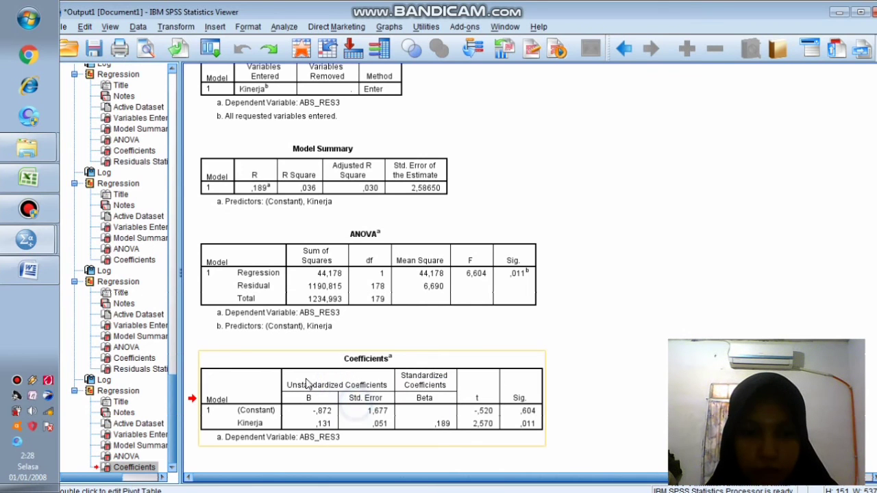
pyautogui.click(29, 270)
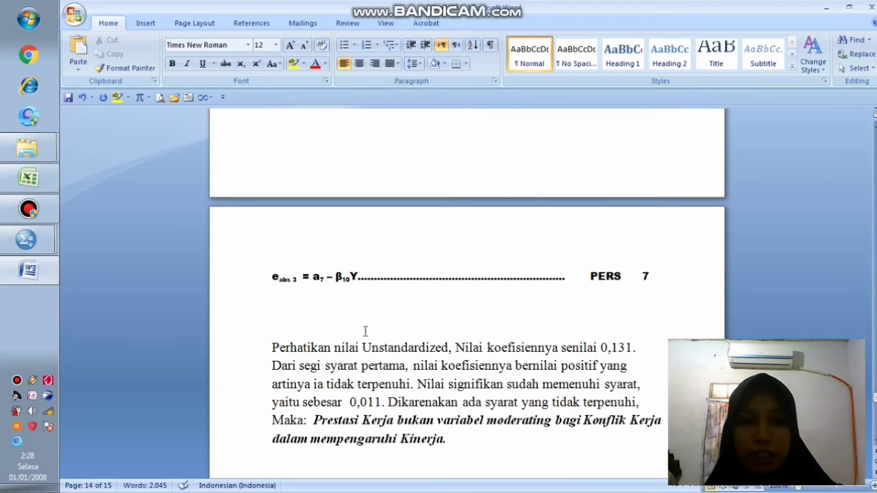
pyautogui.hotkey('ctrl', 'v')
pyautogui.scroll(-3, 366, 331)
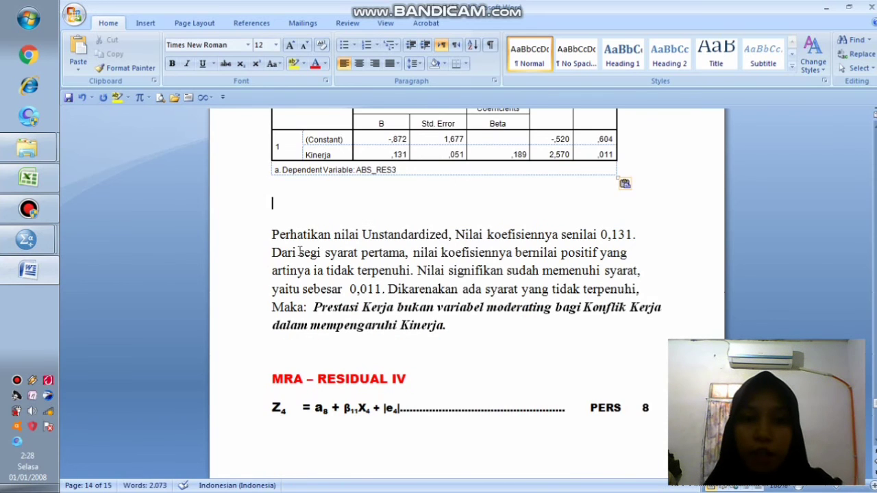
# Step: Review the PERS 6 and PERS 7 coefficient tables against the written conclusion on Prestasi Kerja as moderator for Konflik Kerja
pyautogui.scroll(1, 455, 253)
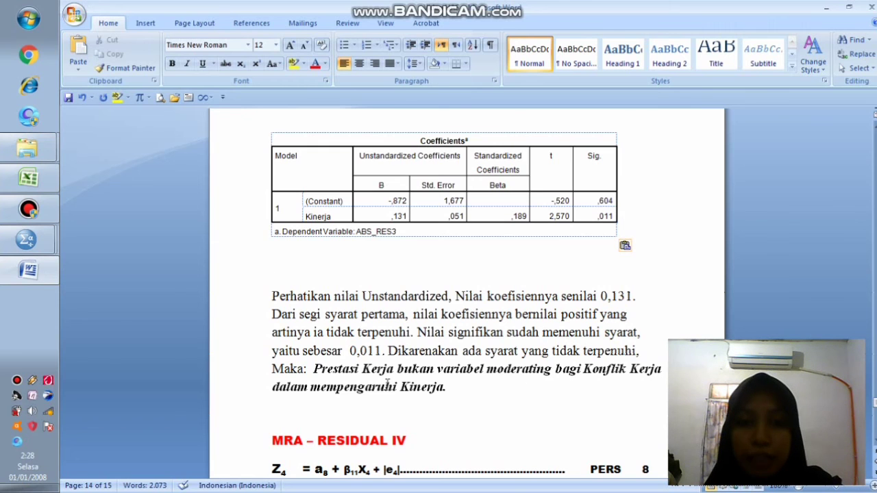
pyautogui.scroll(10, 387, 385)
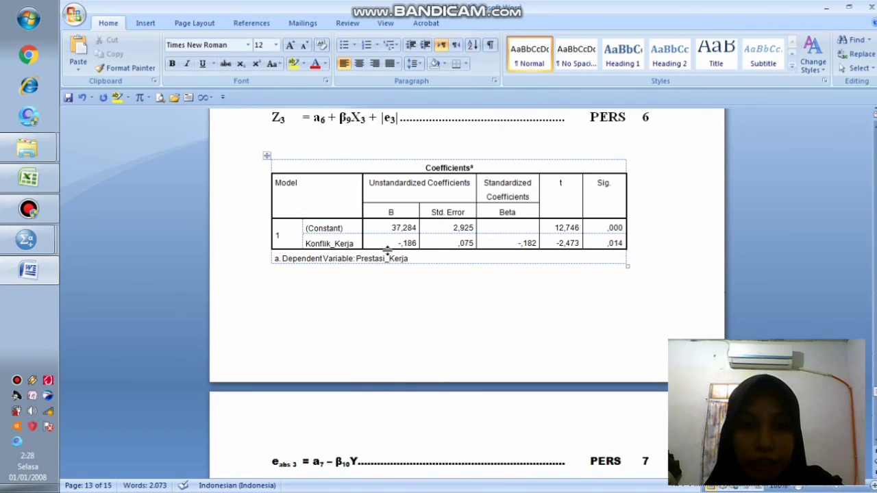
pyautogui.scroll(-10, 363, 236)
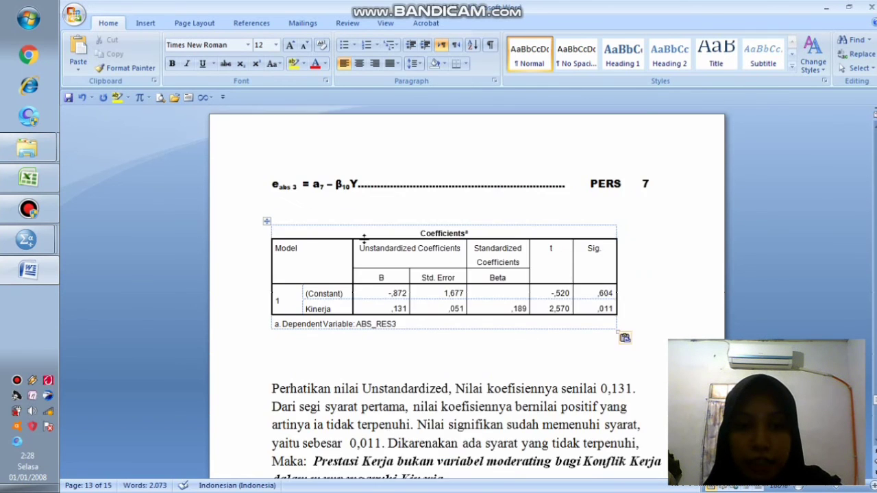
pyautogui.scroll(5, 364, 237)
pyautogui.scroll(3, 365, 237)
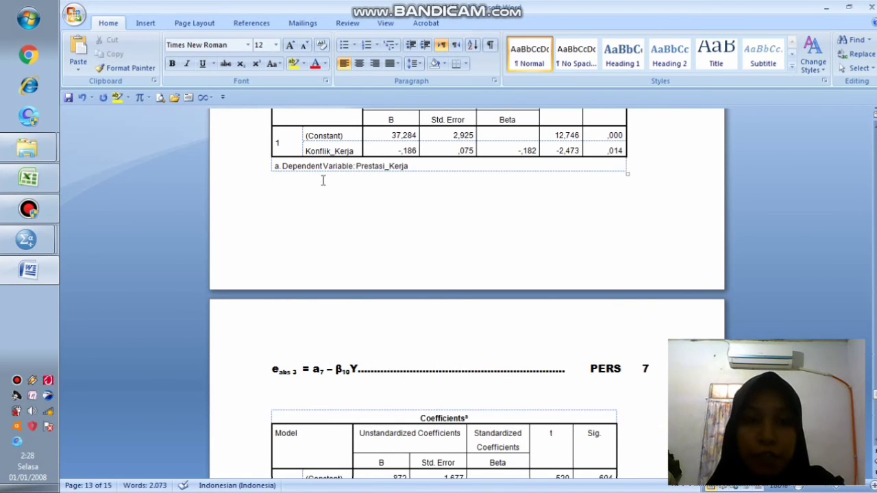
pyautogui.scroll(-5, 382, 208)
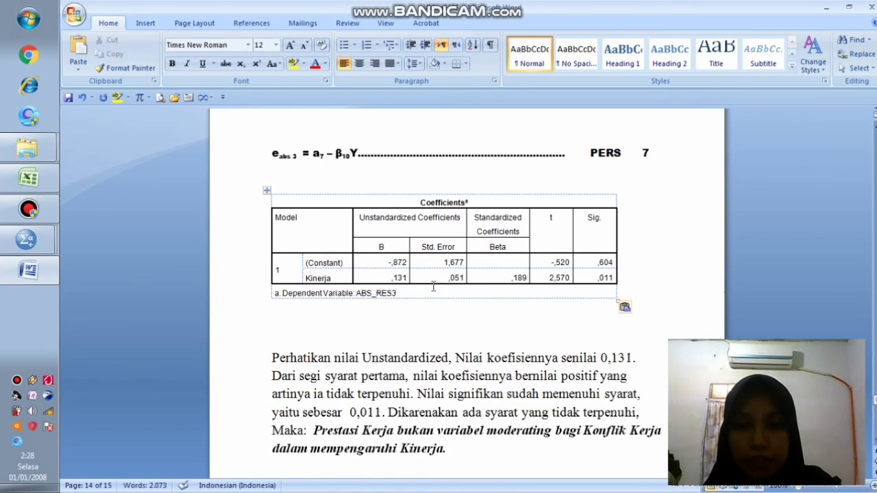
pyautogui.scroll(-3, 433, 287)
pyautogui.scroll(-2, 456, 328)
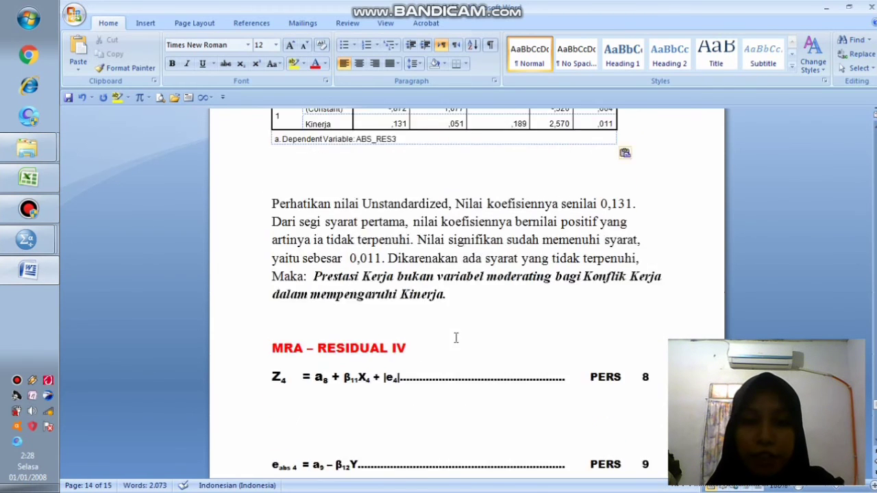
# Step: Place the insertion point below the PERS 8 equation and check the MRA – Residual IV interpretation for Etos Kerja
pyautogui.click(554, 383)
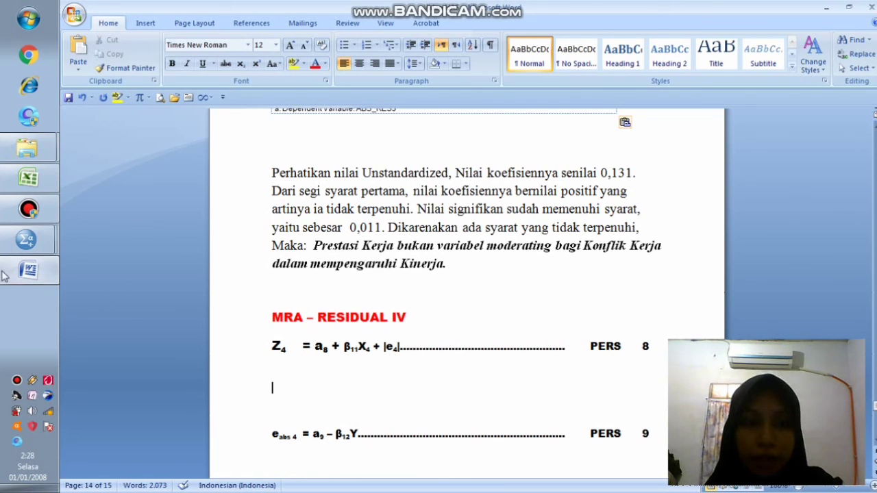
pyautogui.click(38, 174)
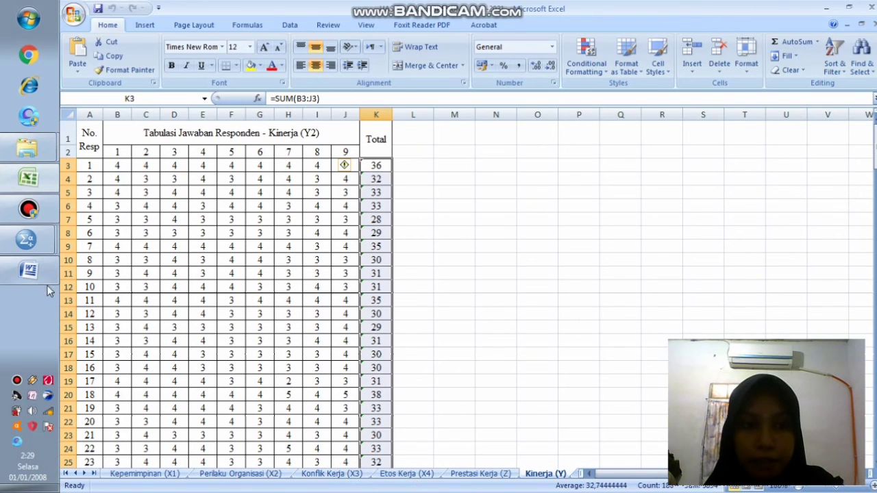
pyautogui.click(29, 270)
pyautogui.scroll(-8, 334, 362)
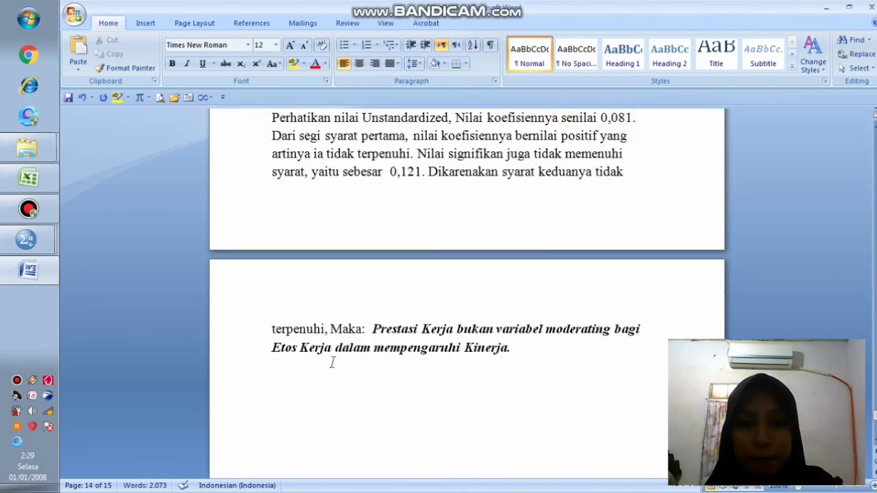
pyautogui.scroll(12, 333, 356)
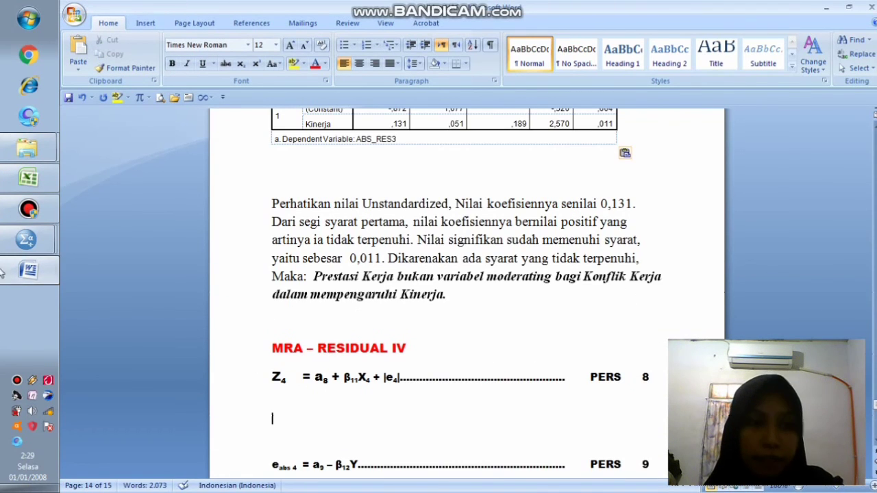
# Step: In the Untitled8 SPSS dataset, clear the previous linear regression variables and set Prestasi_Kerja as the dependent variable
pyautogui.click(28, 239)
pyautogui.click(130, 324)
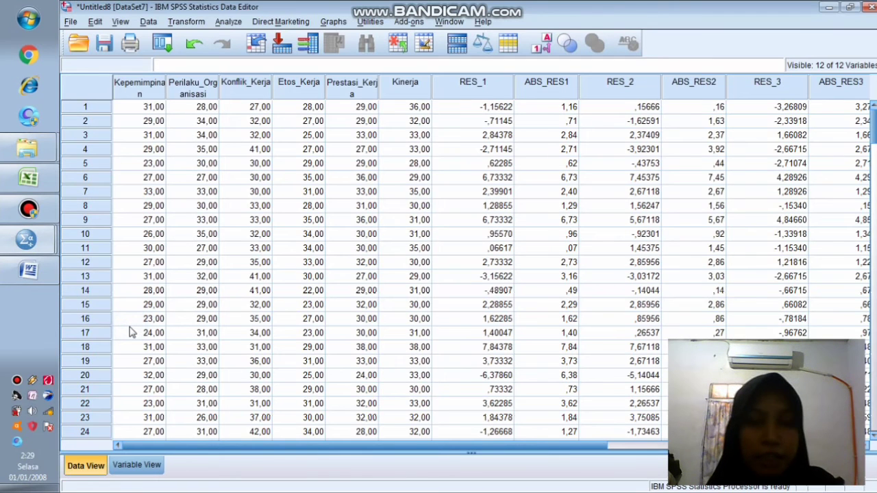
pyautogui.click(218, 22)
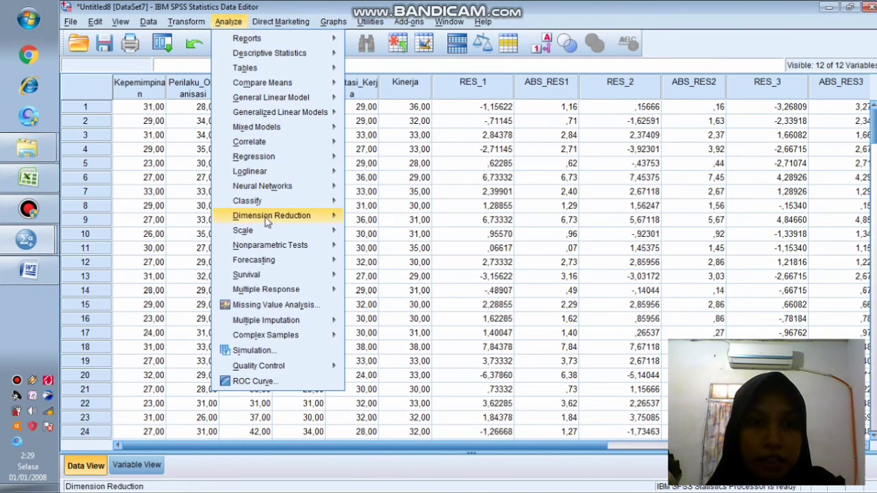
pyautogui.click(278, 156)
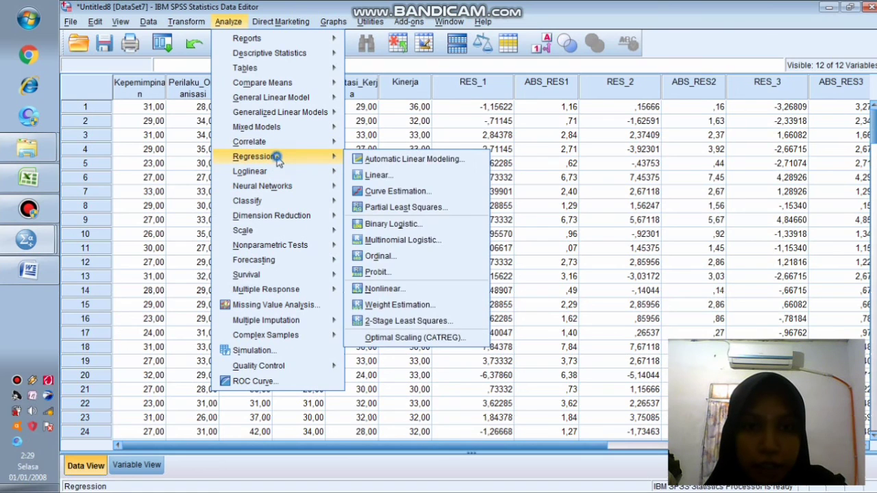
pyautogui.click(371, 176)
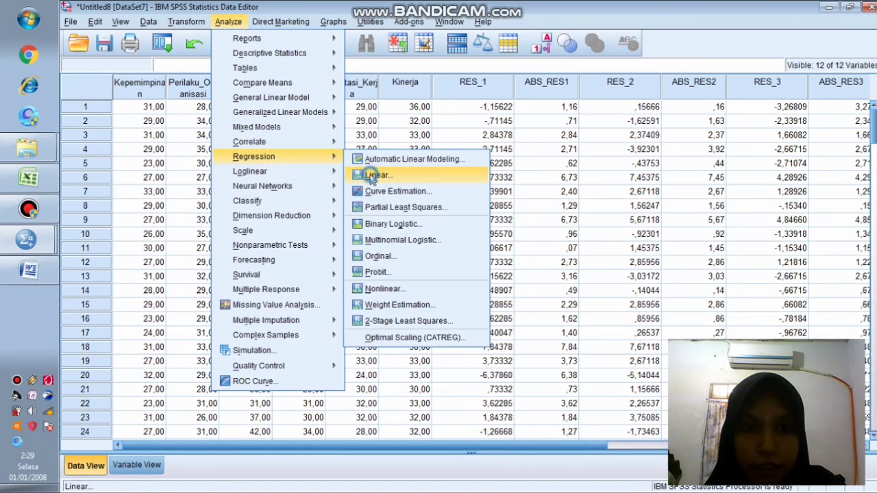
pyautogui.click(454, 148)
pyautogui.click(415, 146)
pyautogui.click(461, 213)
pyautogui.click(416, 228)
pyautogui.click(341, 196)
pyautogui.click(415, 148)
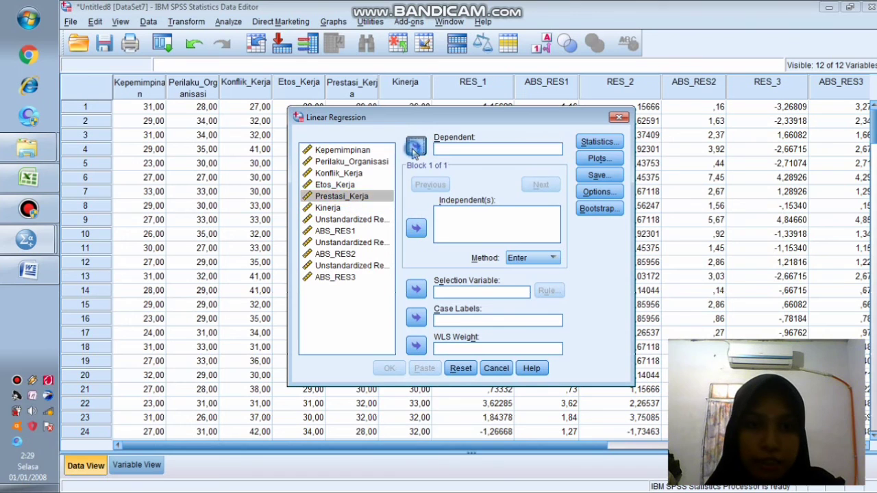
# Step: Check the X4 variable among the Excel worksheets and set Etos_Kerja as the regression's independent variable in SPSS
pyautogui.click(27, 178)
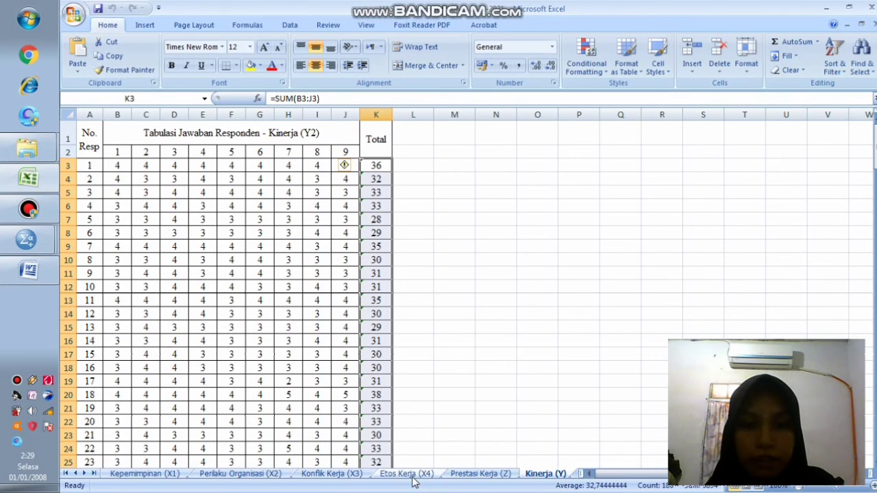
pyautogui.click(27, 240)
pyautogui.click(120, 324)
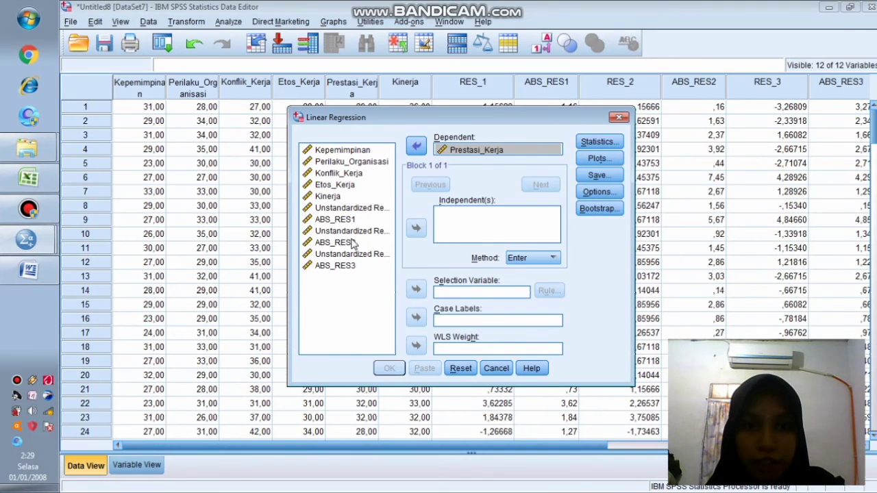
pyautogui.click(334, 185)
pyautogui.click(415, 228)
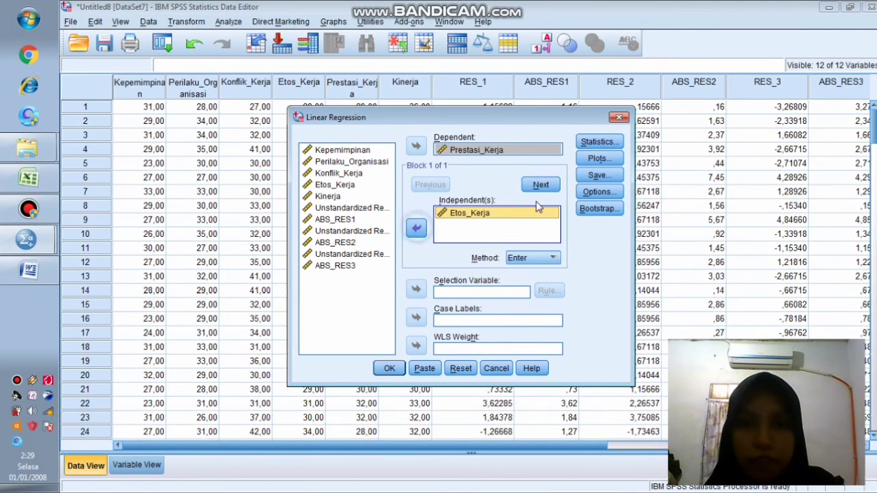
# Step: Enable saving of the unstandardized residuals and run the regression of Prestasi_Kerja on Etos_Kerja
pyautogui.click(587, 176)
pyautogui.click(484, 96)
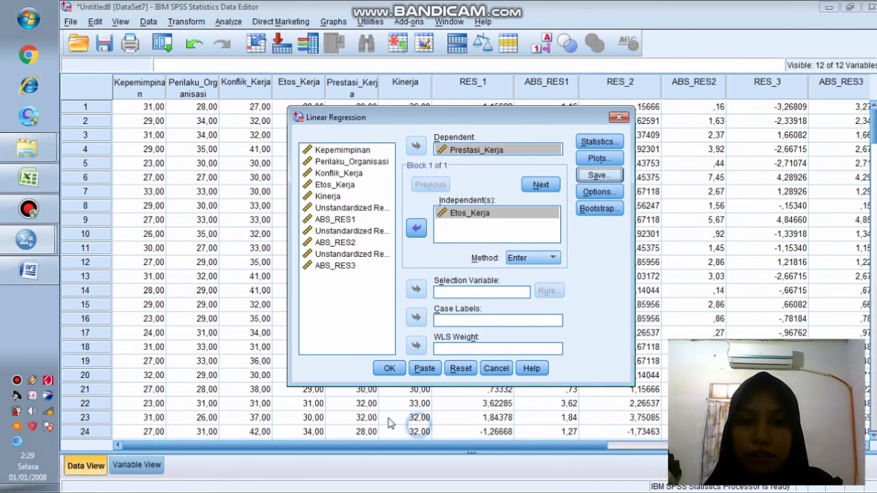
pyautogui.click(389, 368)
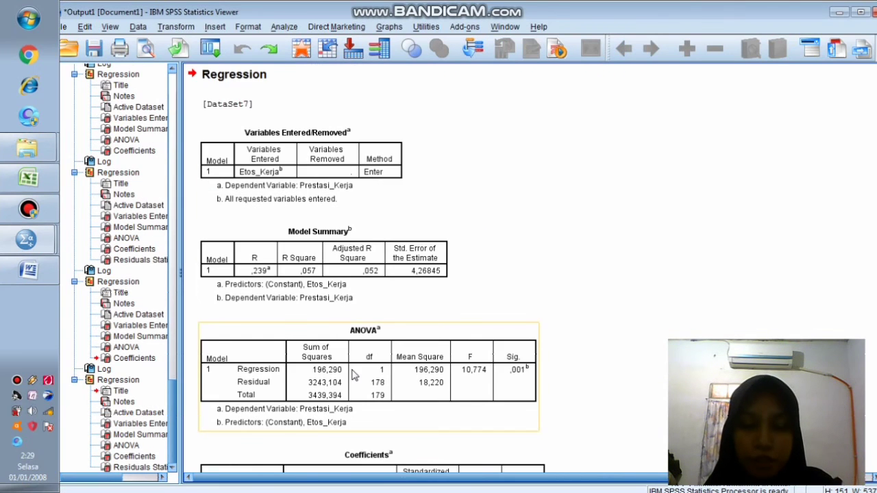
# Step: Copy the Coefficients table of the Prestasi_Kerja on Etos_Kerja regression into the Word document below the PERS 8 equation
pyautogui.scroll(-5, 354, 375)
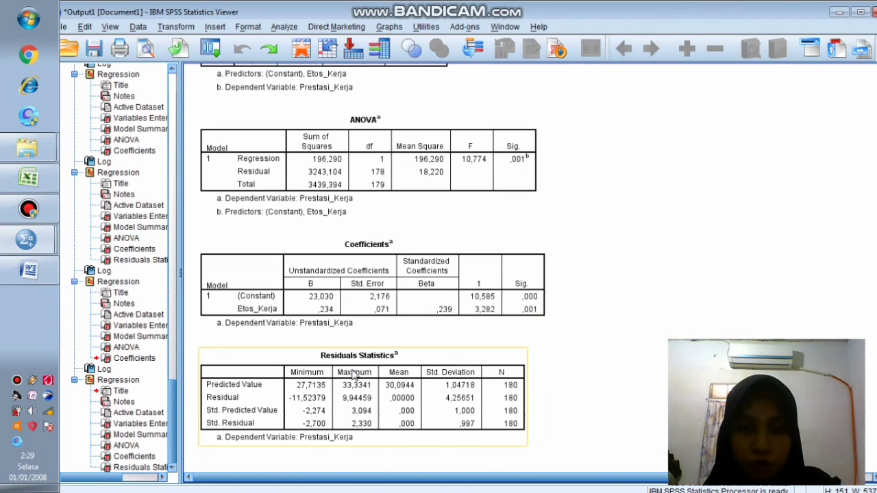
pyautogui.click(322, 296)
pyautogui.rightClick(322, 301)
pyautogui.click(335, 318)
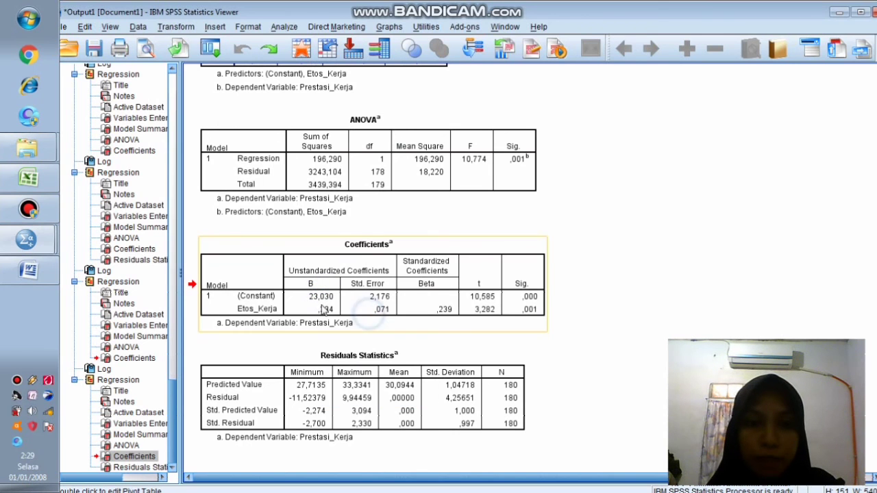
pyautogui.click(28, 270)
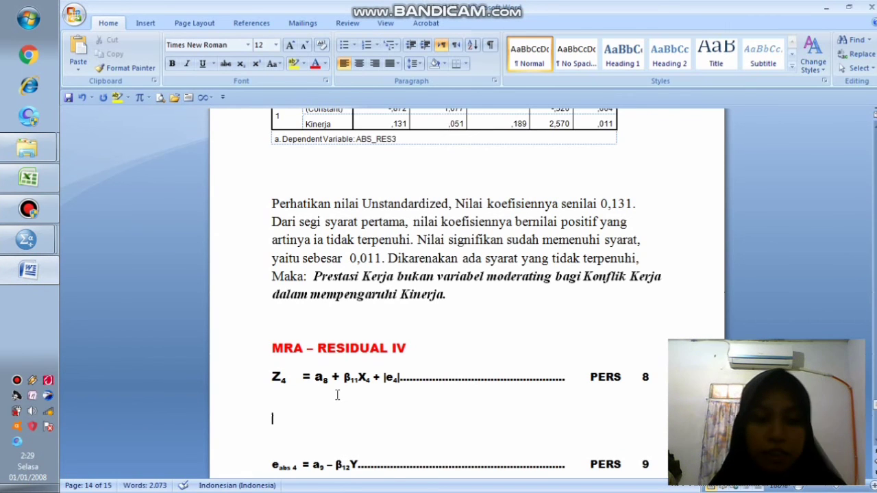
pyautogui.hotkey('ctrl', 'v')
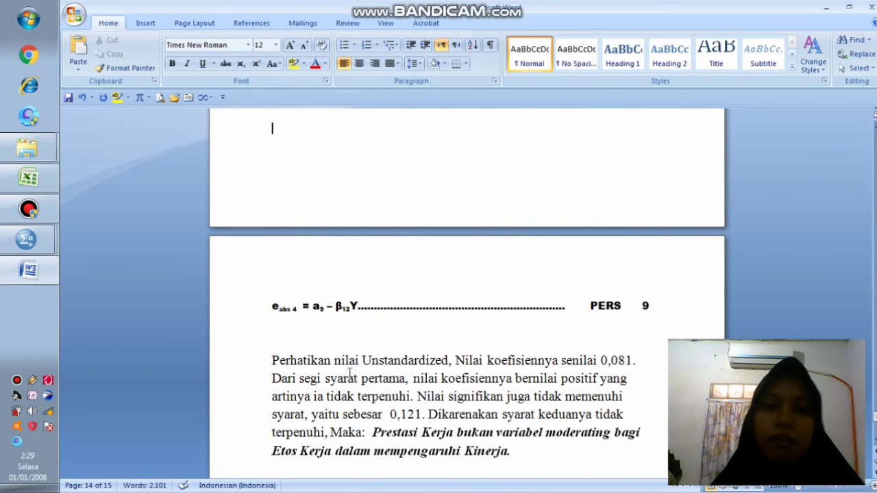
pyautogui.scroll(4, 371, 313)
pyautogui.scroll(-2, 366, 283)
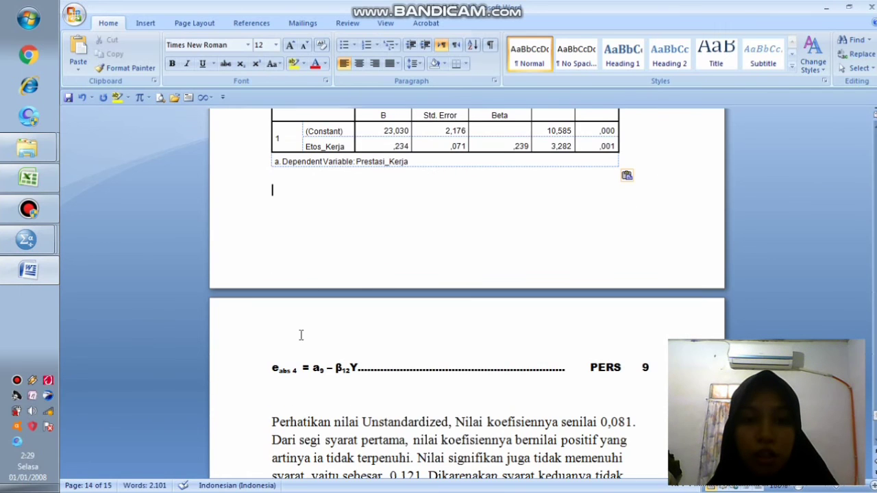
pyautogui.scroll(-2, 314, 358)
# Step: Switch to the Untitled8 dataset in SPSS and view the RES_4 residual column
pyautogui.click(27, 239)
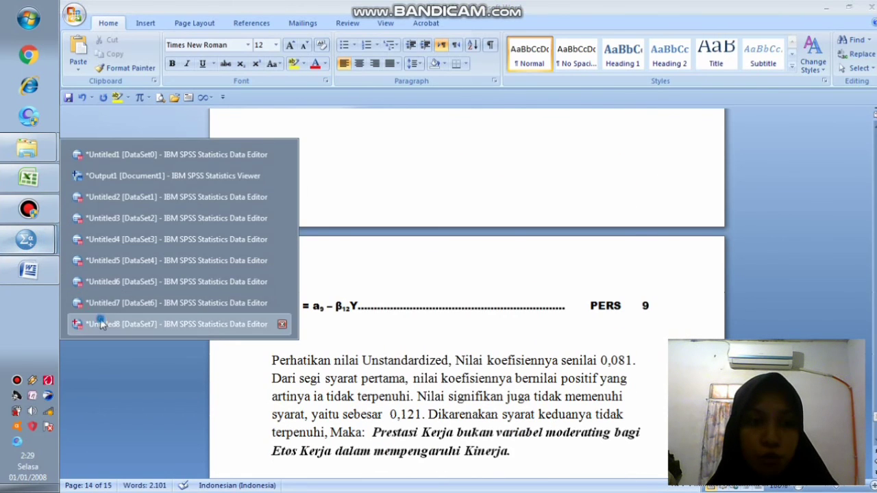
pyautogui.click(89, 324)
pyautogui.moveTo(515, 446); pyautogui.dragTo(628, 446)
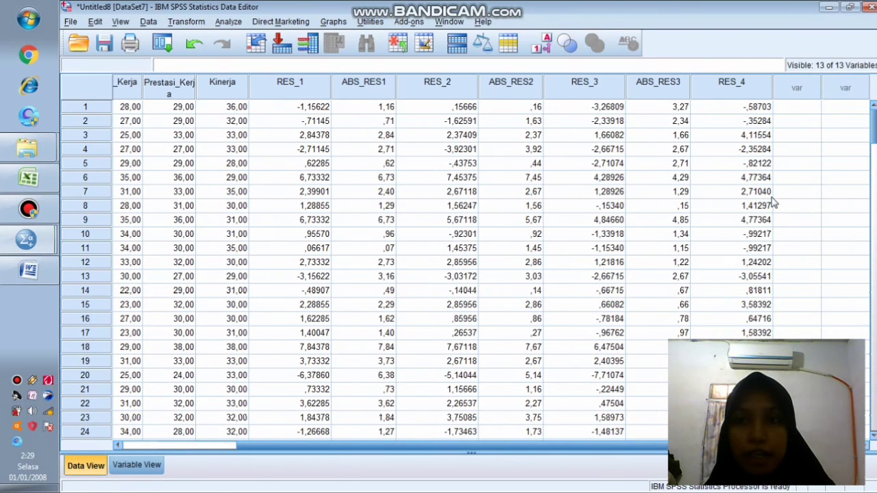
# Step: Open Compute Variable and clear the ABS(RES_3) numeric expression
pyautogui.click(187, 21)
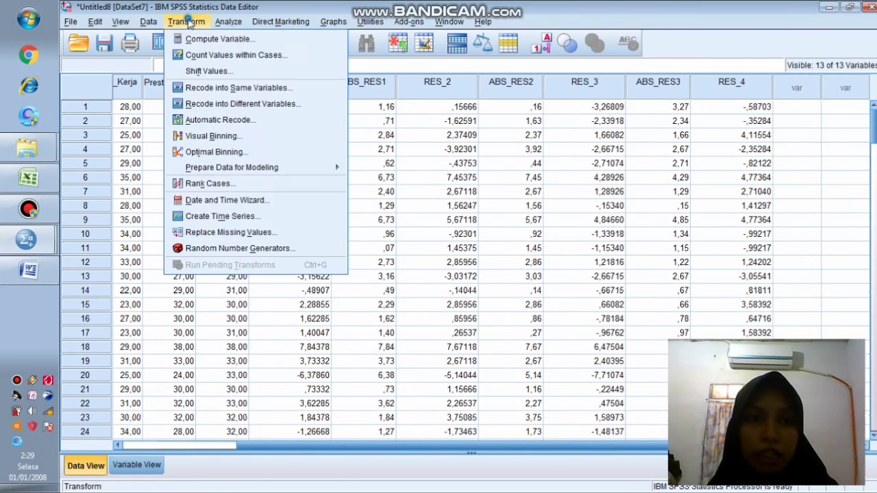
pyautogui.click(202, 38)
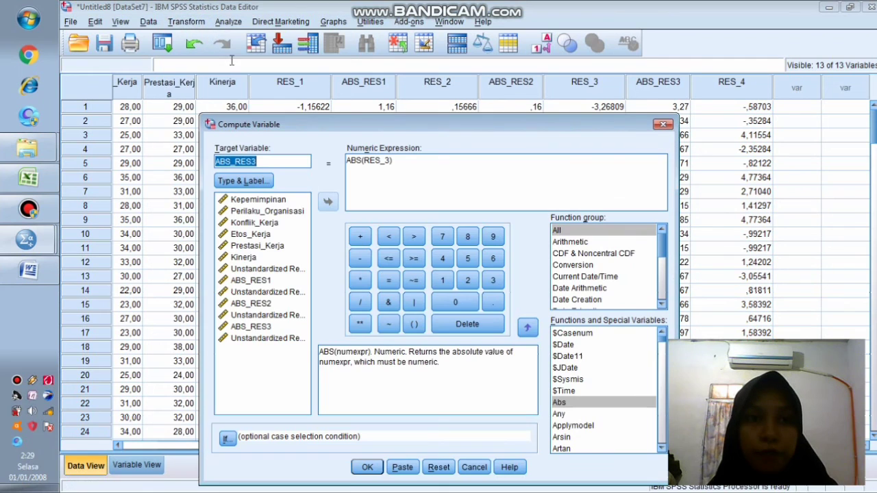
pyautogui.click(402, 161)
pyautogui.press('BackSpace')
pyautogui.press('BackSpace')
pyautogui.press('BackSpace')
pyautogui.press('BackSpace')
pyautogui.press('BackSpace')
pyautogui.press('BackSpace')
pyautogui.press('BackSpace')
pyautogui.press('BackSpace')
pyautogui.press('BackSpace')
pyautogui.press('BackSpace')
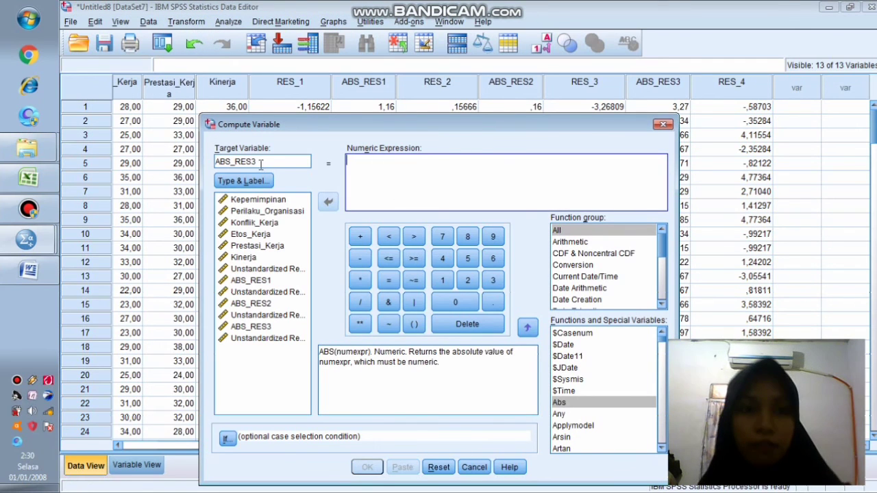
# Step: Name the target variable ABS_RES4 in place of ABS_RES3
pyautogui.press('BackSpace')
pyautogui.press('BackSpace')
pyautogui.press('BackSpace')
pyautogui.press('BackSpace')
pyautogui.press('BackSpace')
pyautogui.press('BackSpace')
pyautogui.press('BackSpace')
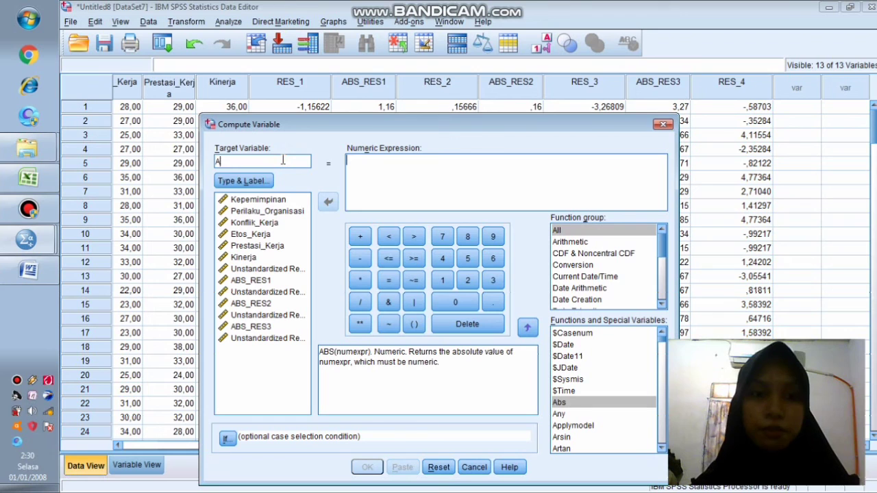
pyautogui.write('A')
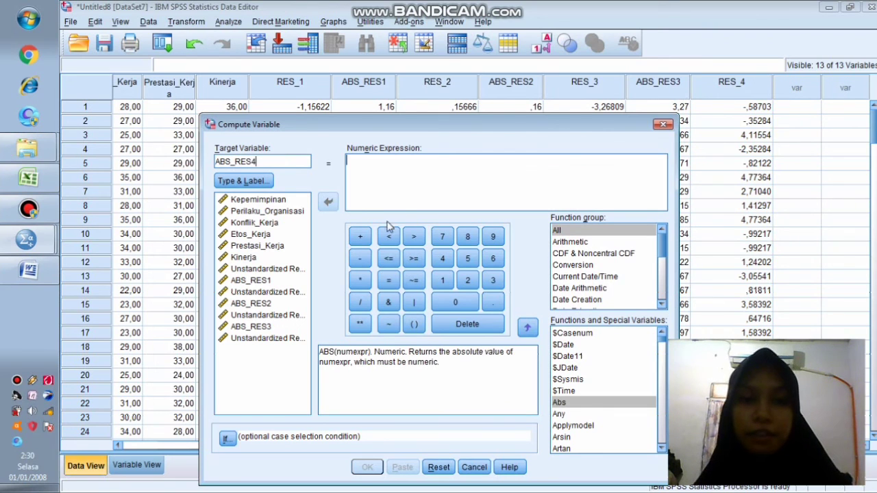
# Step: Build the numeric expression ABS(RES_4) from the Abs function and the latest unstandardized residual, and compute ABS_RES4
pyautogui.click(400, 171)
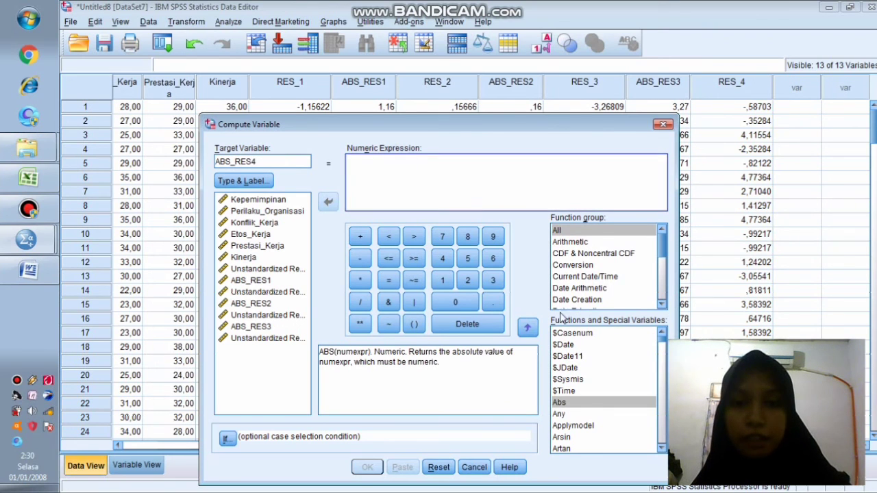
pyautogui.click(573, 230)
pyautogui.click(560, 403)
pyautogui.click(527, 328)
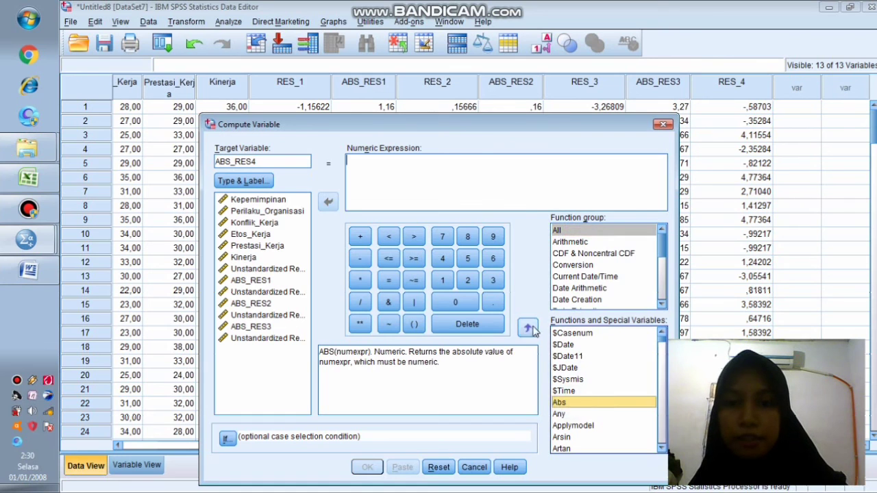
pyautogui.click(281, 338)
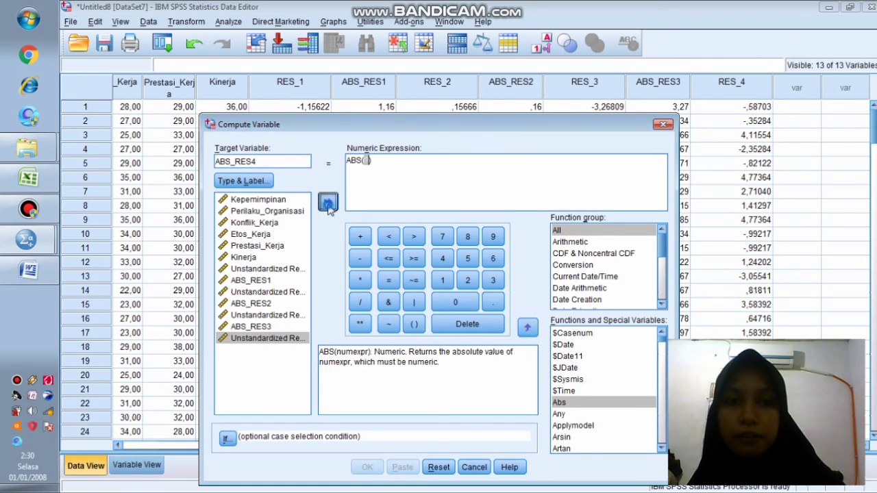
pyautogui.click(328, 201)
pyautogui.click(367, 467)
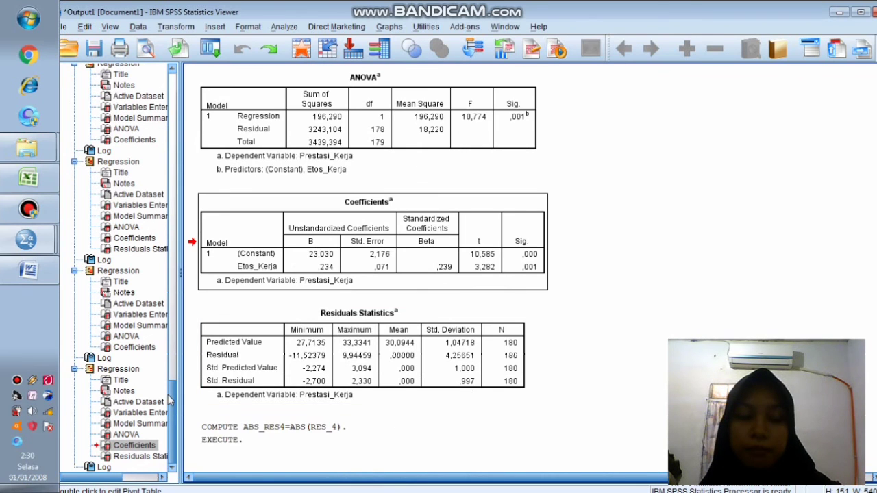
# Step: Return to the Untitled8 dataset, open Linear Regression and remove the previous dependent and independent variables
pyautogui.click(29, 239)
pyautogui.click(124, 326)
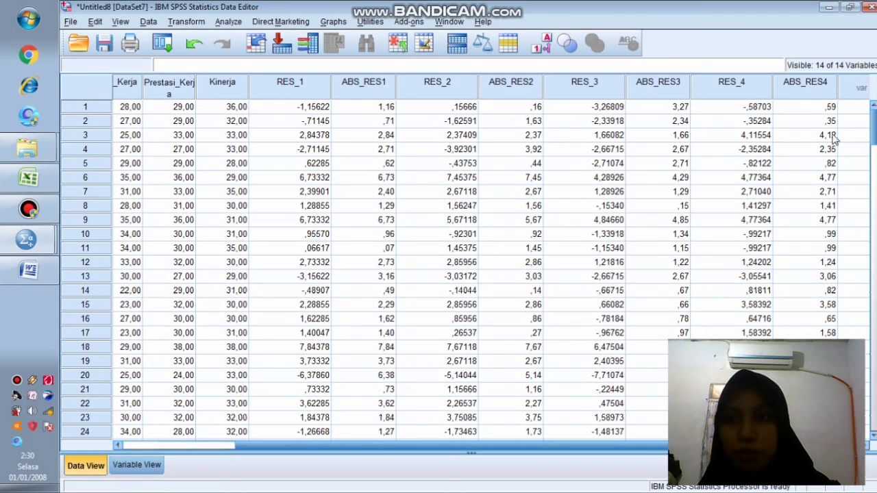
pyautogui.click(228, 22)
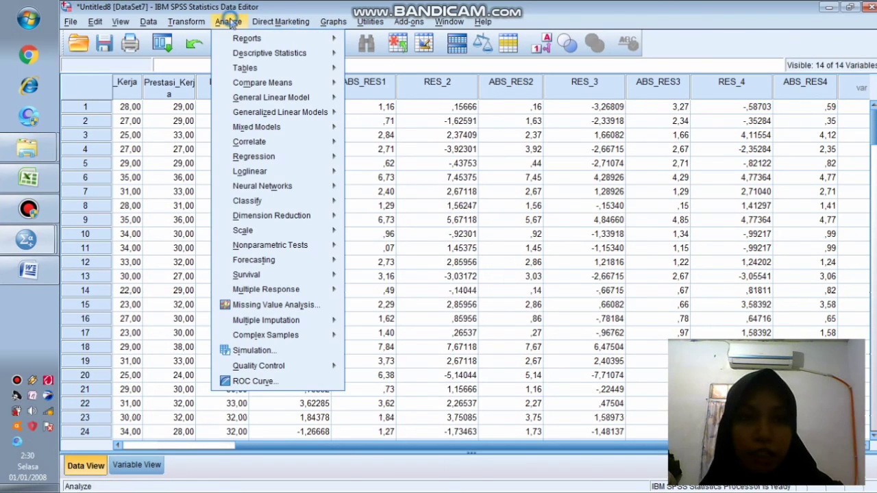
pyautogui.moveTo(267, 157)
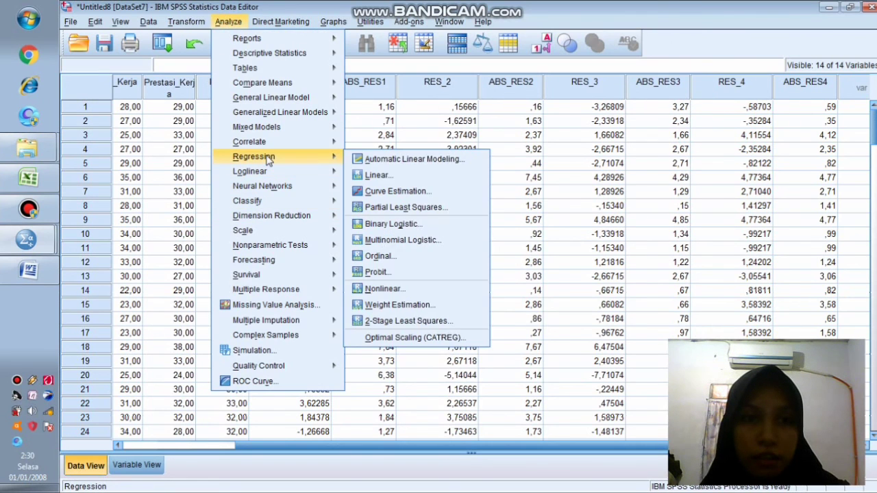
pyautogui.click(396, 175)
pyautogui.click(476, 150)
pyautogui.click(416, 146)
pyautogui.click(458, 214)
pyautogui.click(416, 228)
# Step: Set ABS_RES4 as the dependent variable and Kinerja as the independent variable
pyautogui.click(335, 300)
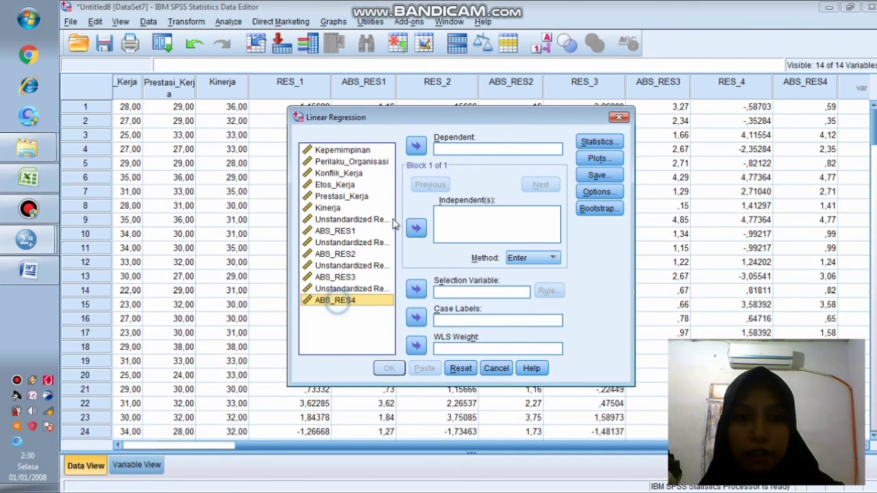
pyautogui.click(416, 146)
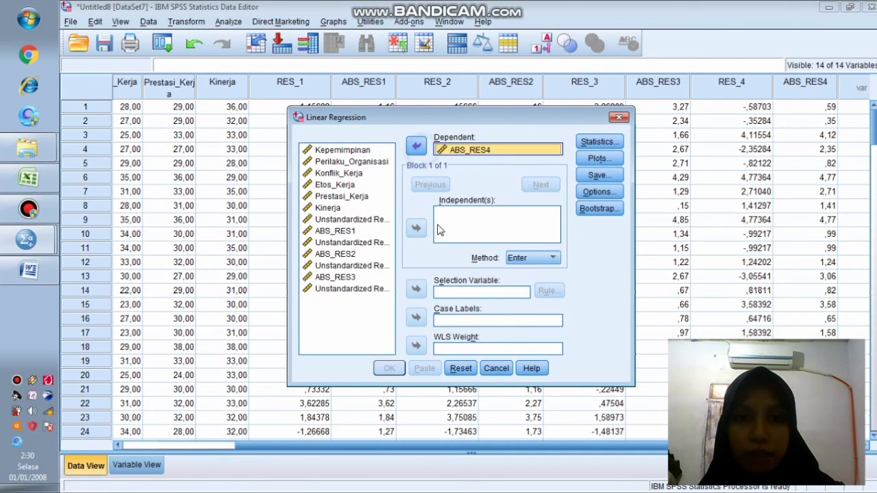
pyautogui.click(320, 208)
pyautogui.click(416, 228)
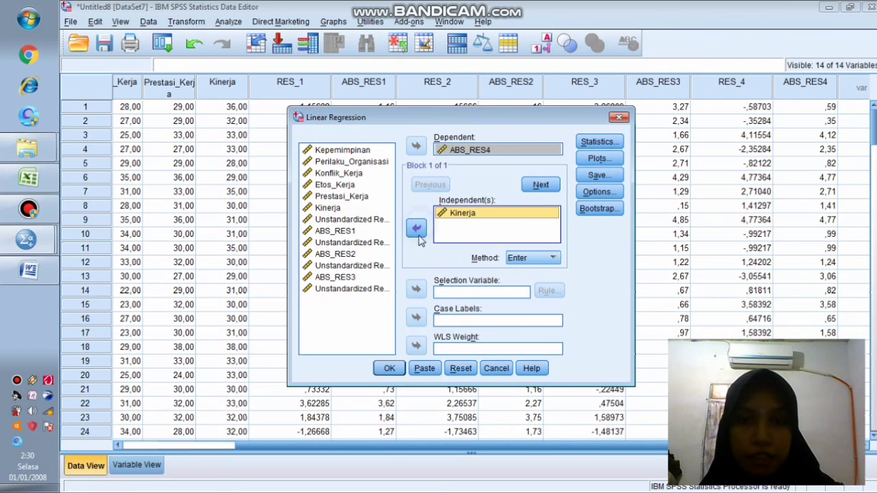
# Step: Turn off saving unstandardized residuals and run the linear regression
pyautogui.click(597, 174)
pyautogui.click(483, 95)
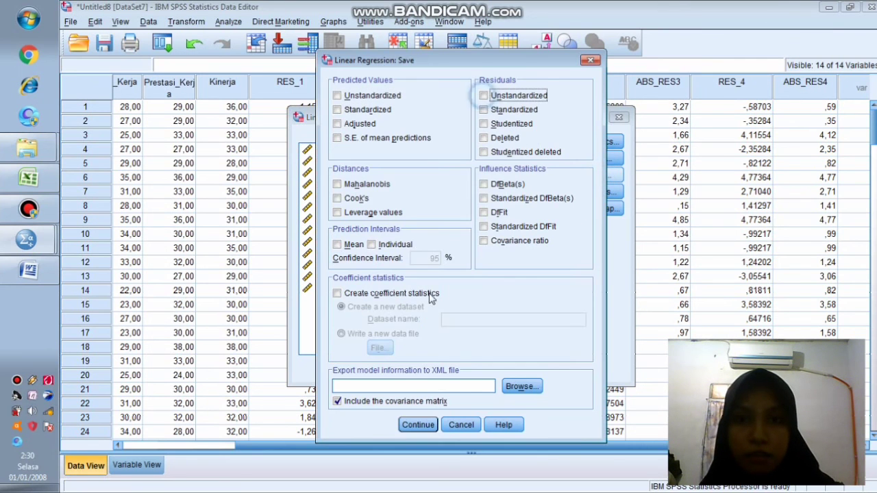
pyautogui.click(418, 425)
pyautogui.click(389, 368)
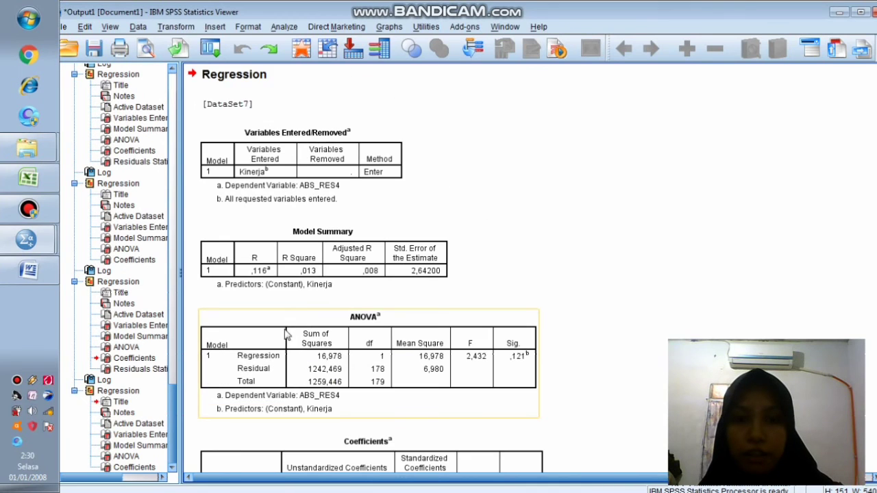
# Step: Copy the Coefficients table of the ABS_RES4 on Kinerja regression into the Word document below the PERS 9 equation
pyautogui.scroll(-1, 321, 315)
pyautogui.click(303, 398)
pyautogui.rightClick(308, 381)
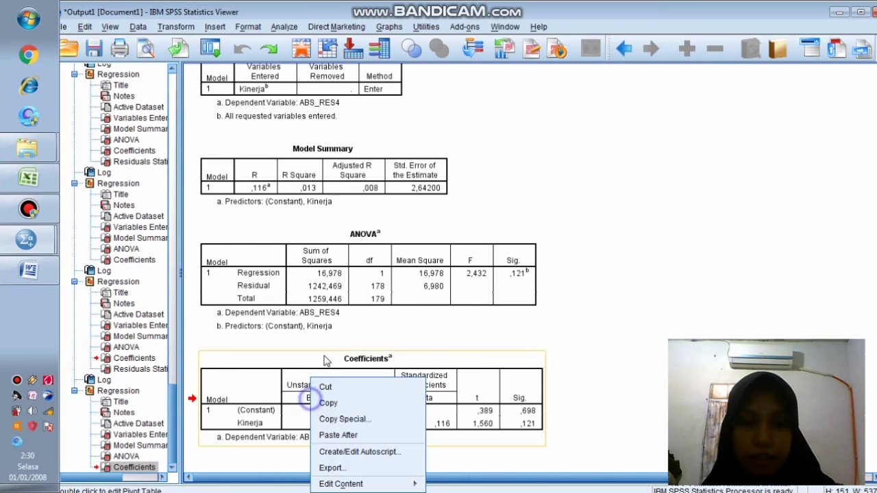
pyautogui.click(360, 399)
pyautogui.click(28, 270)
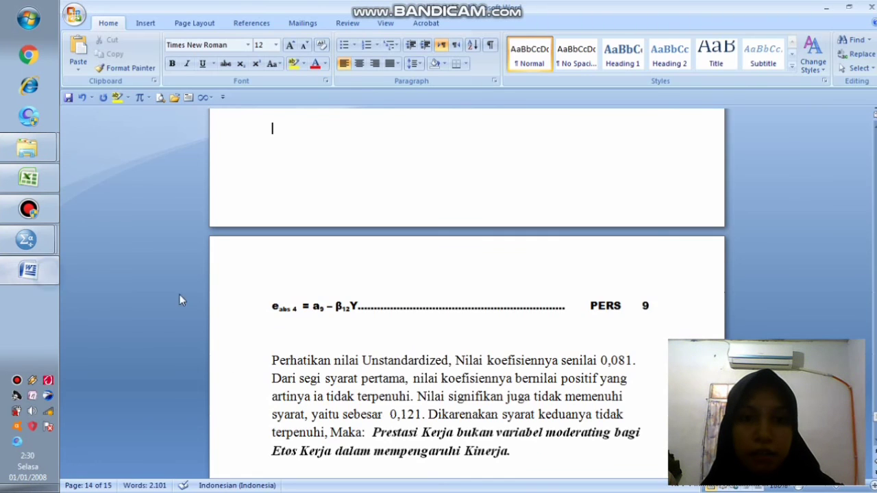
pyautogui.scroll(-2, 359, 302)
pyautogui.click(345, 239)
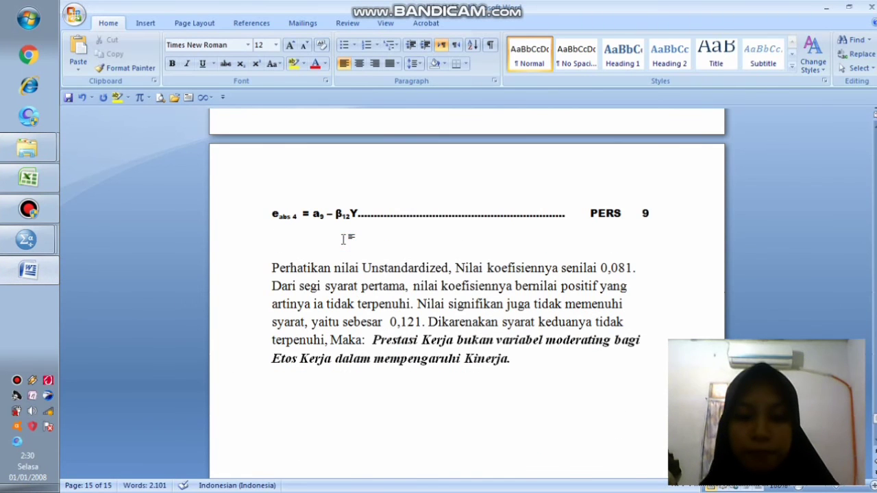
pyautogui.hotkey('ctrl', 'v')
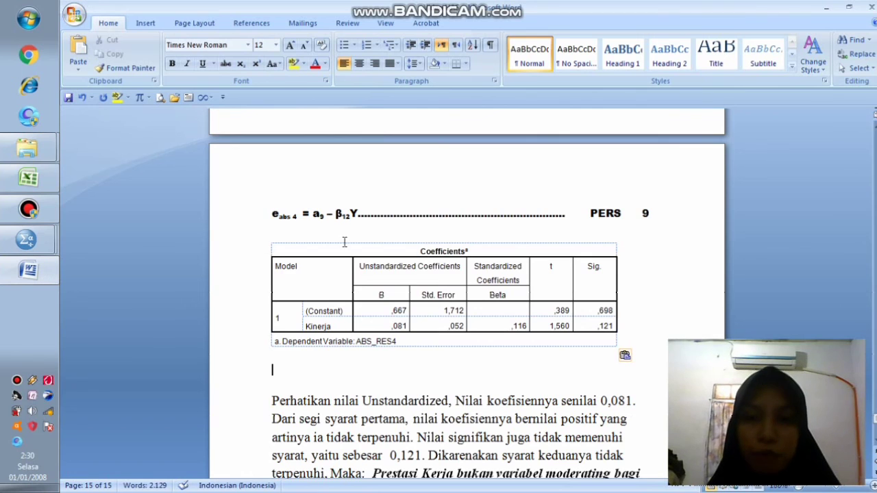
# Step: Check Kinerja's unstandardized coefficient and significance in the PERS 9 table against the written interpretation, and review the PERS 8 table
pyautogui.scroll(-3, 345, 240)
pyautogui.scroll(1, 351, 237)
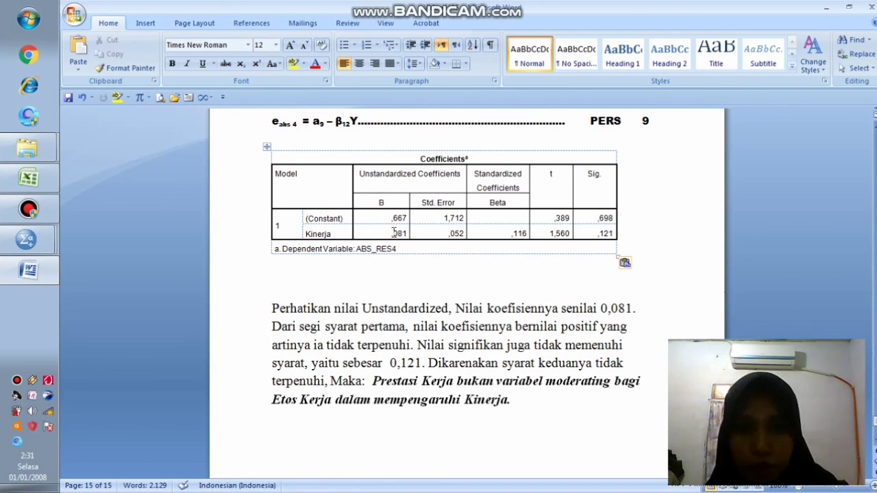
pyautogui.click(394, 233)
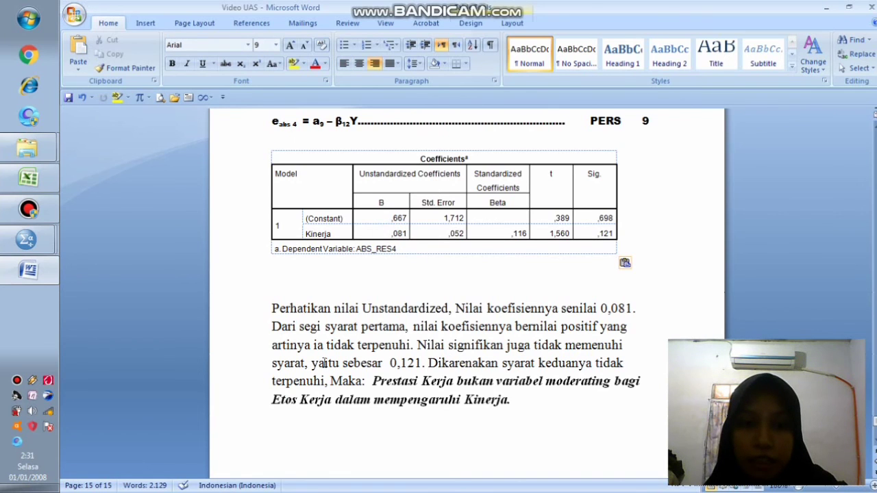
pyautogui.moveTo(314, 345); pyautogui.dragTo(410, 346)
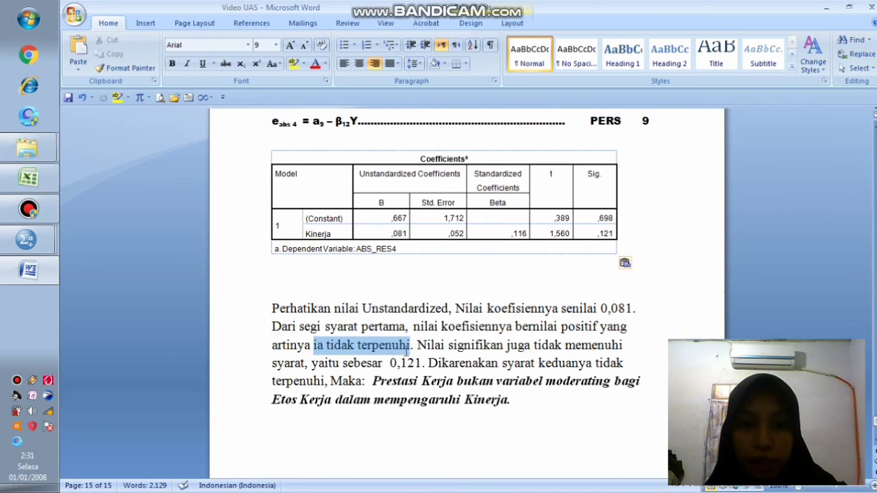
pyautogui.click(492, 350)
pyautogui.moveTo(589, 233); pyautogui.dragTo(612, 233)
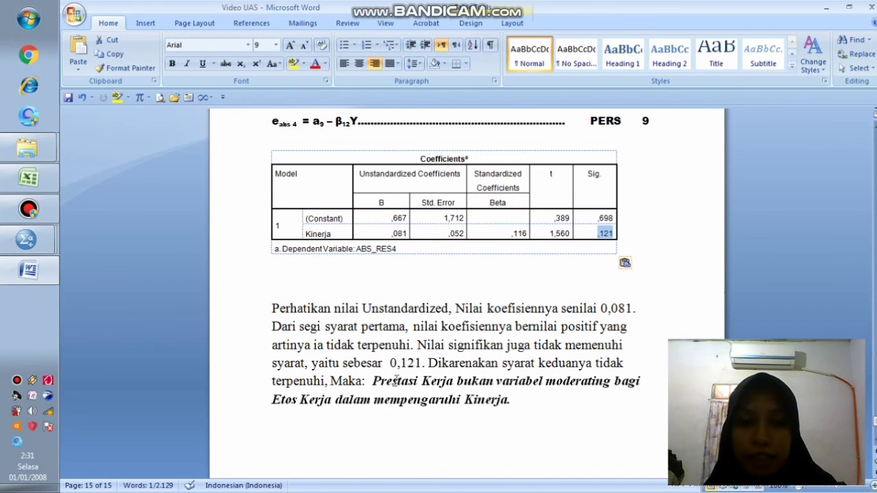
pyautogui.scroll(9, 385, 301)
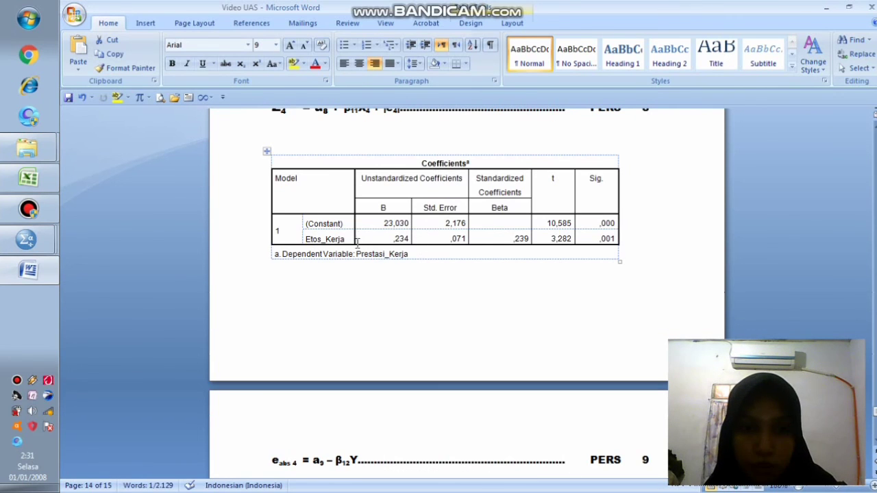
pyautogui.scroll(-9, 405, 322)
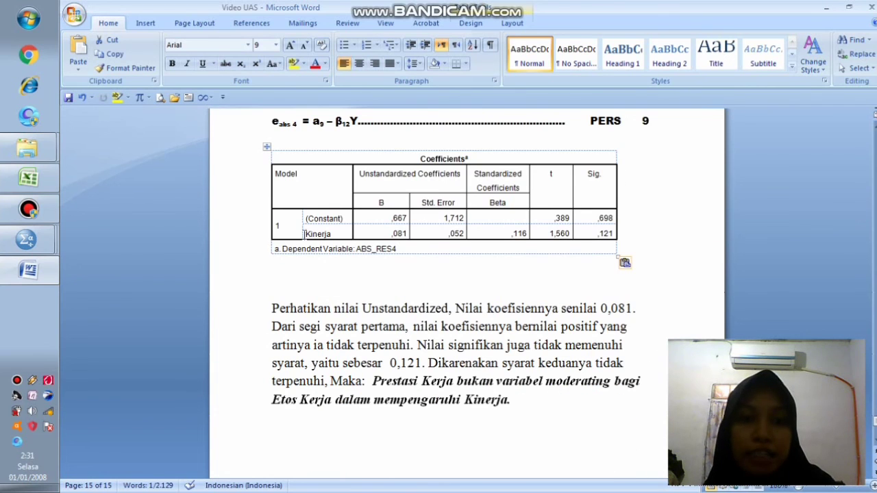
pyautogui.scroll(-5, 456, 318)
pyautogui.scroll(-5, 456, 318)
pyautogui.scroll(8, 456, 315)
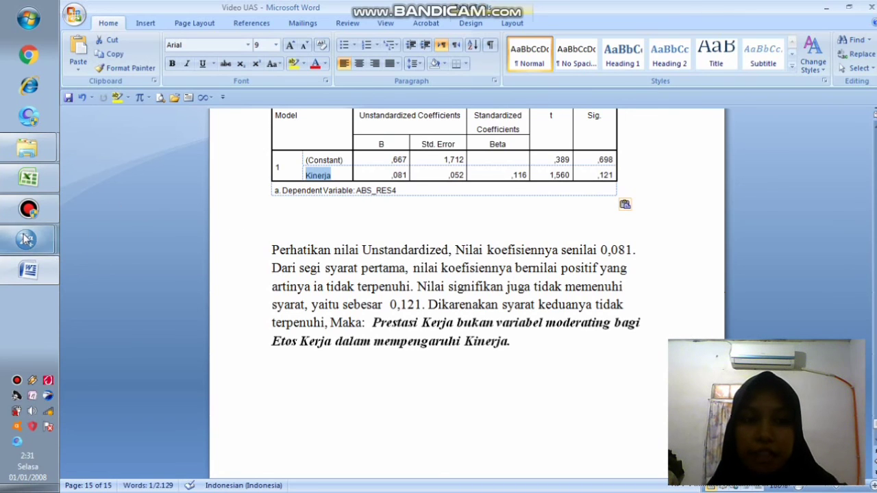
pyautogui.moveTo(28, 209)
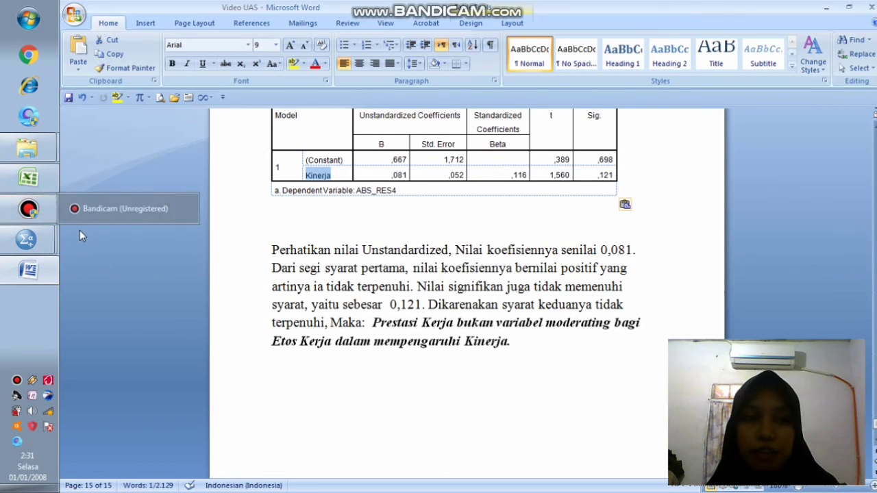
pyautogui.click(28, 209)
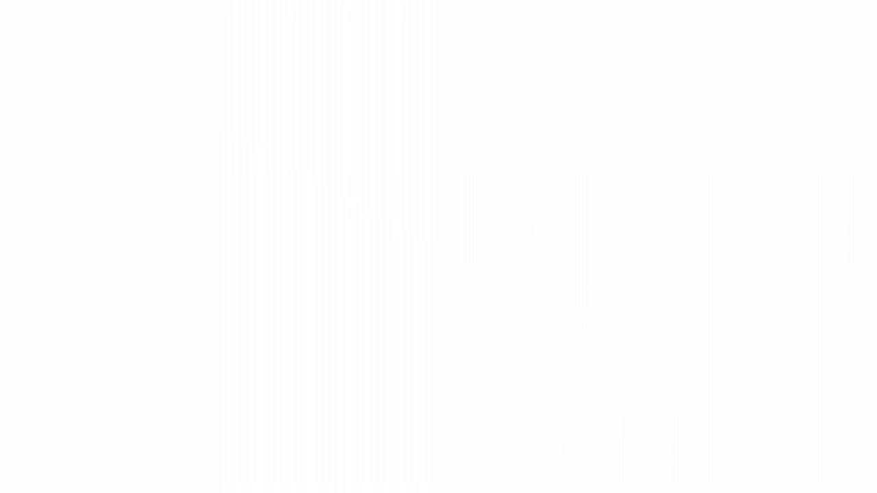